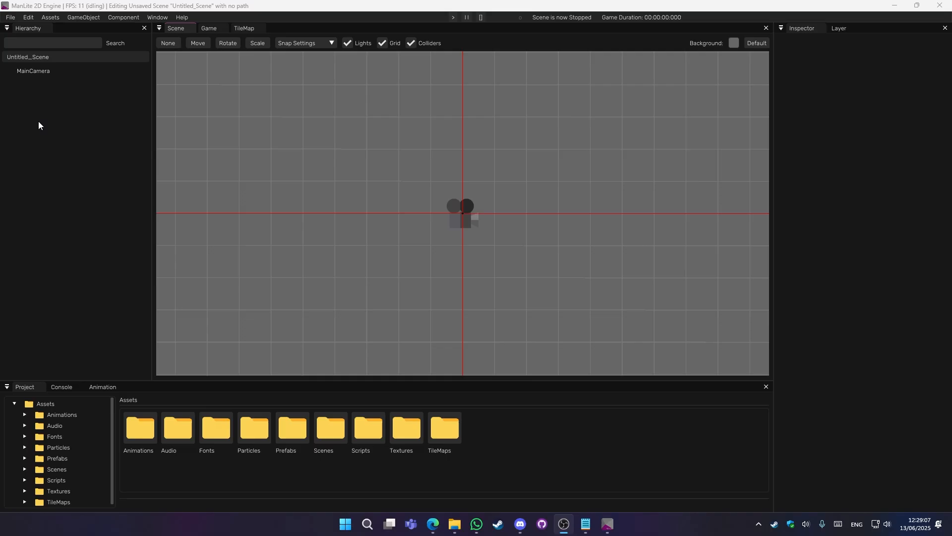
Step: Inspect the MainCamera object's components and its full viewport frame in the scene
left_click(36, 70)
scroll(364, 143, "down", 3)
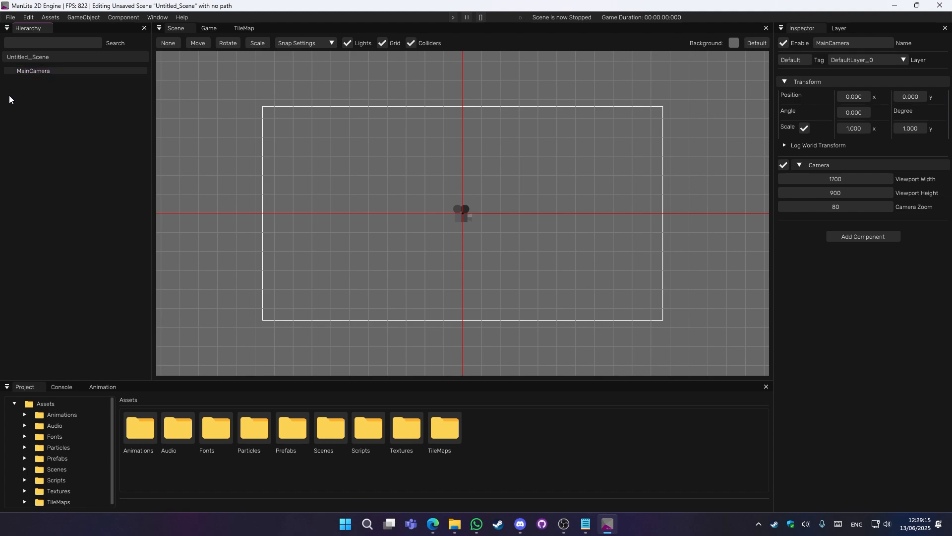
Step: Create two empty game objects in the scene and make the second a child of the first
right_click(38, 111)
left_click(48, 115)
right_click(40, 119)
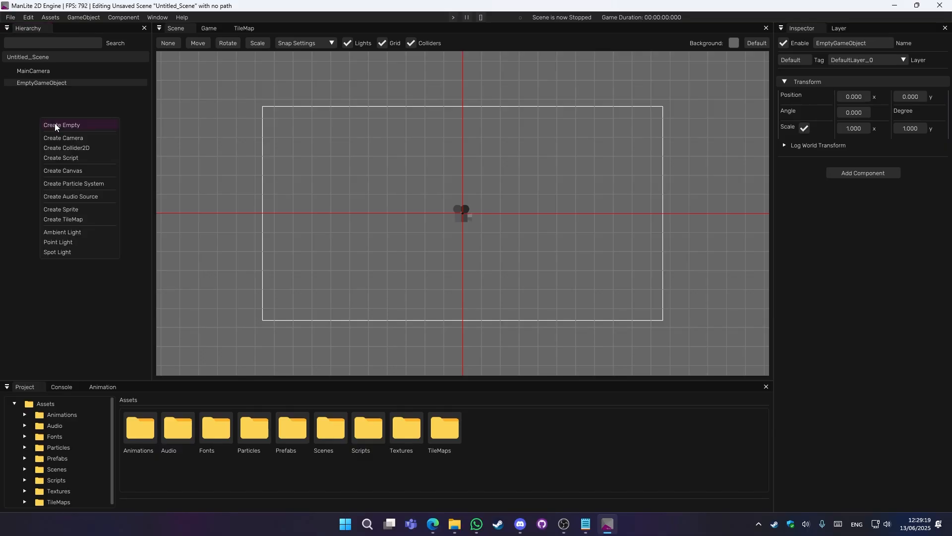
left_click(55, 123)
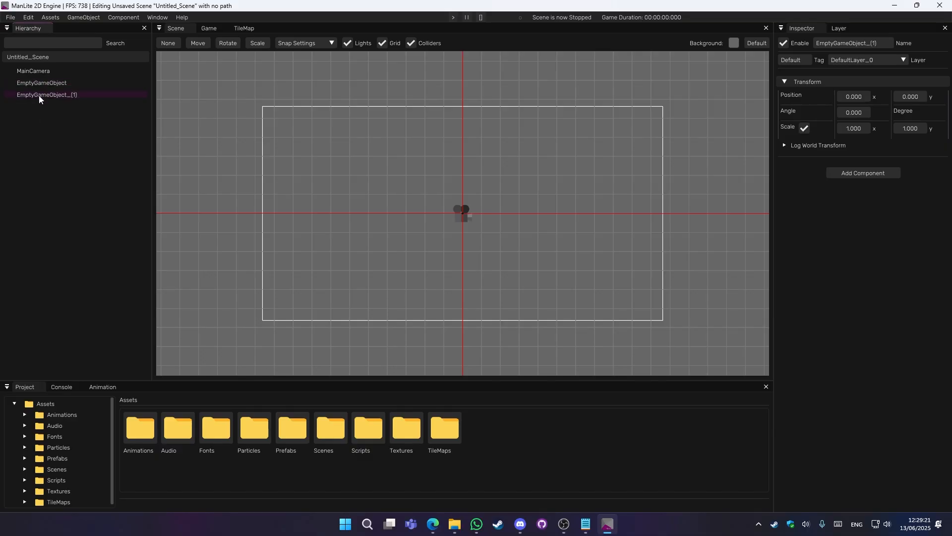
left_click(44, 82)
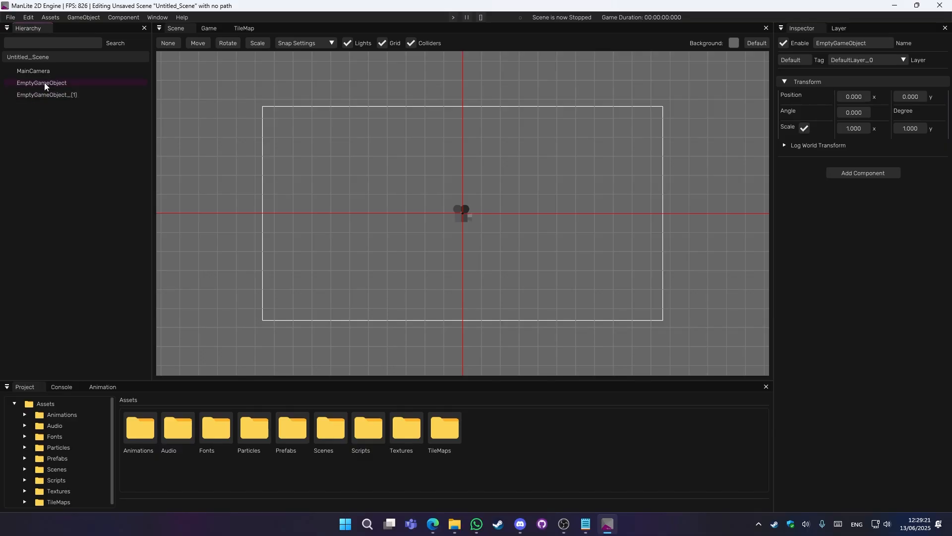
left_click(70, 153)
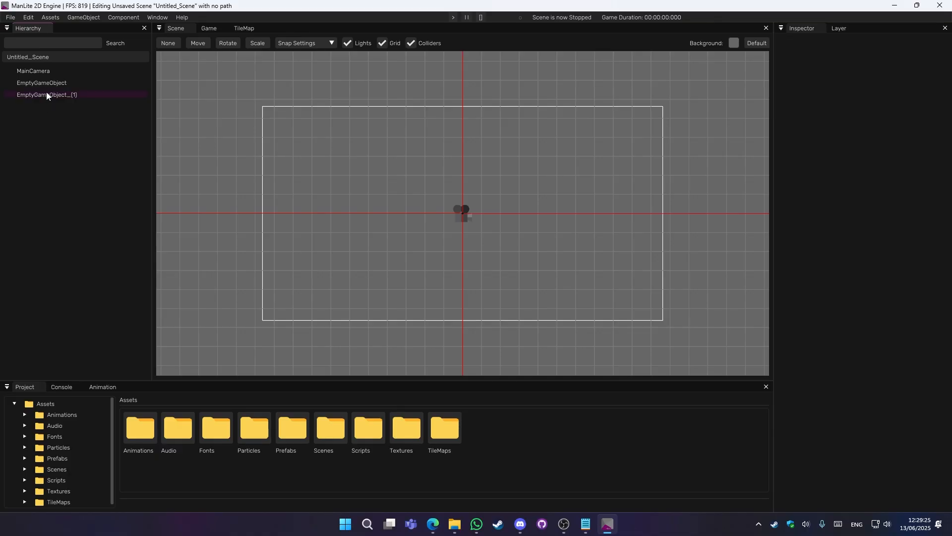
mouse_move(39, 95)
left_mouse_down()
mouse_move(47, 100)
mouse_move(46, 83)
left_mouse_up()
Step: Create two more empty game objects, nesting the newer one under EmptyGameObject and the other under that newer one
right_click(34, 123)
left_click(52, 132)
right_click(29, 127)
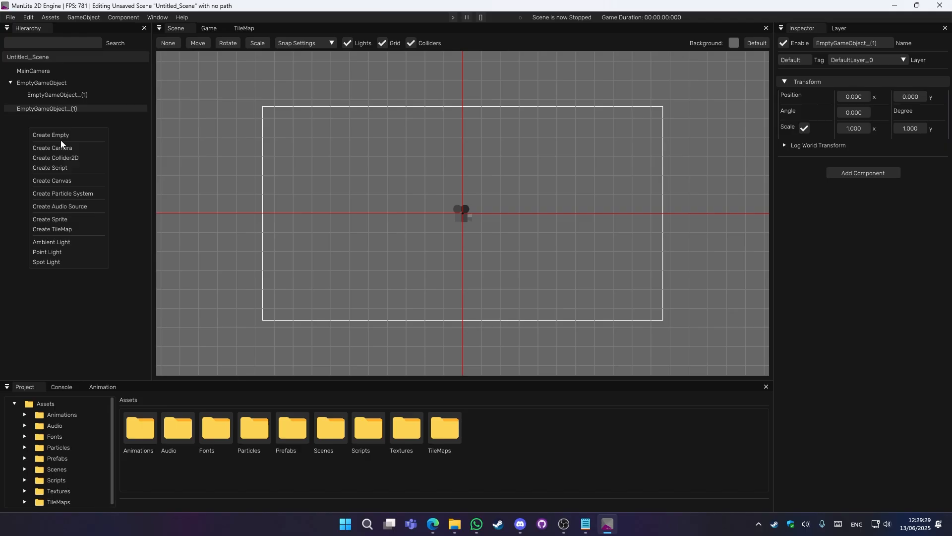
left_click(46, 135)
left_click_drag(43, 120, 56, 83)
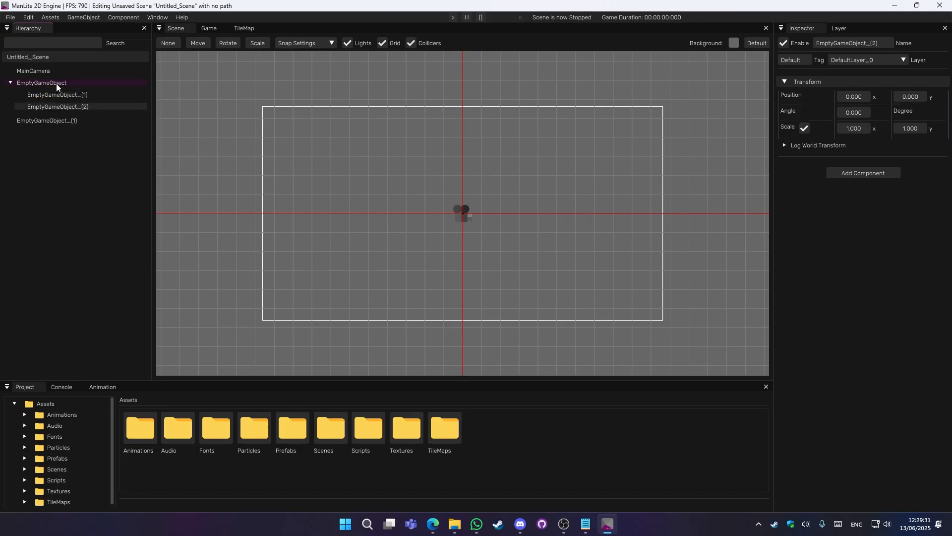
mouse_move(50, 119)
left_mouse_down()
mouse_move(30, 84)
mouse_move(11, 84)
mouse_move(51, 106)
left_mouse_up()
Step: Collapse and expand the nested branches in the hierarchy, and delete the top EmptyGameObject with all its children
left_click(11, 82)
left_click(11, 83)
left_click(21, 94)
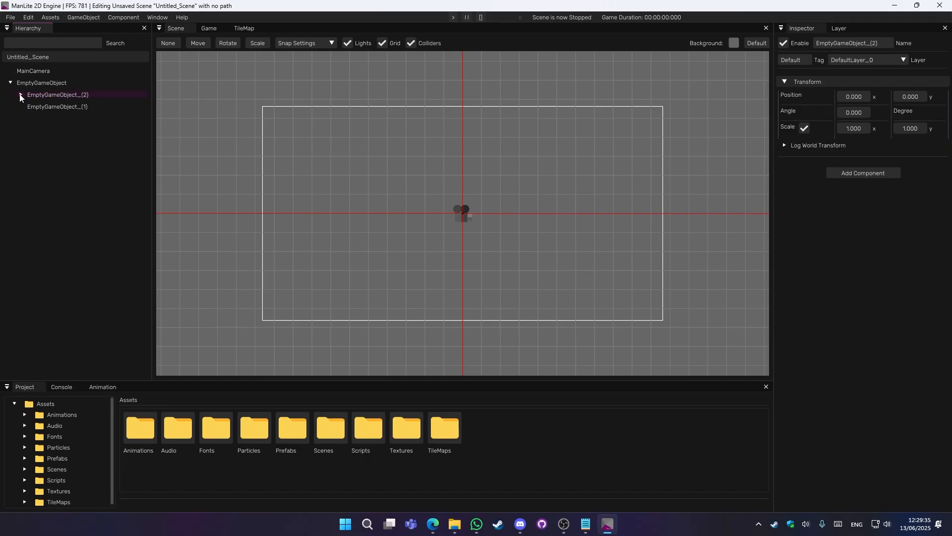
left_click(21, 95)
left_click(21, 94)
left_click(21, 95)
right_click(33, 83)
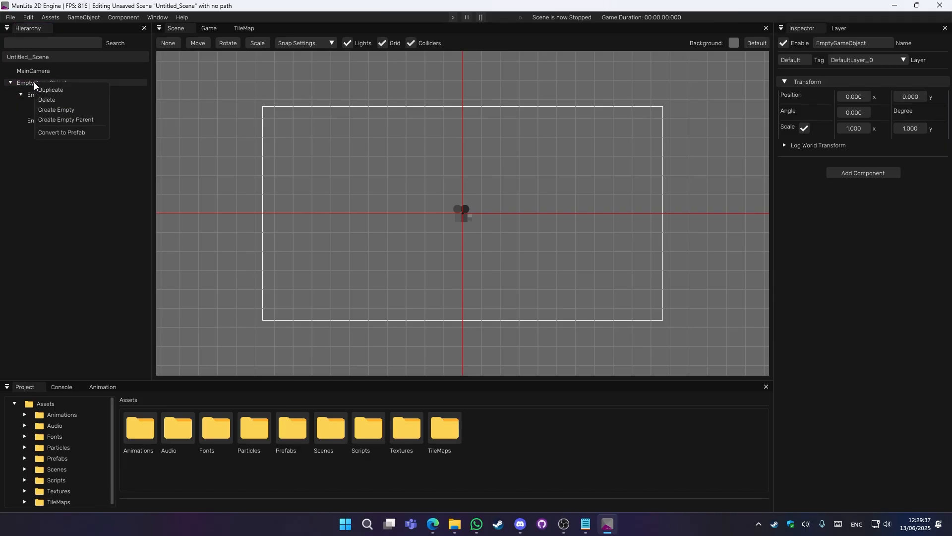
left_click(47, 100)
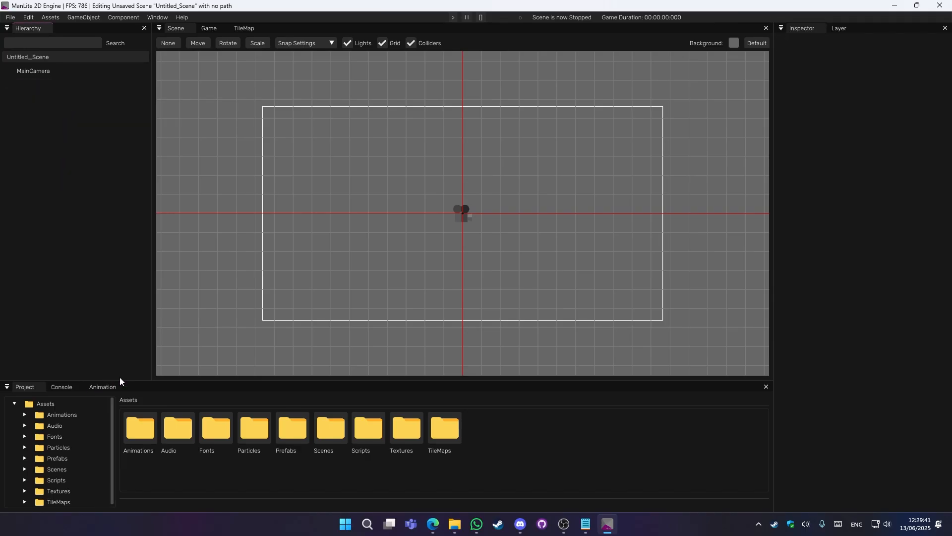
Step: Enlarge the project browser and, in File Explorer, create a folder named zzzz inside the release's Assets folder
left_click_drag(185, 381, 195, 303)
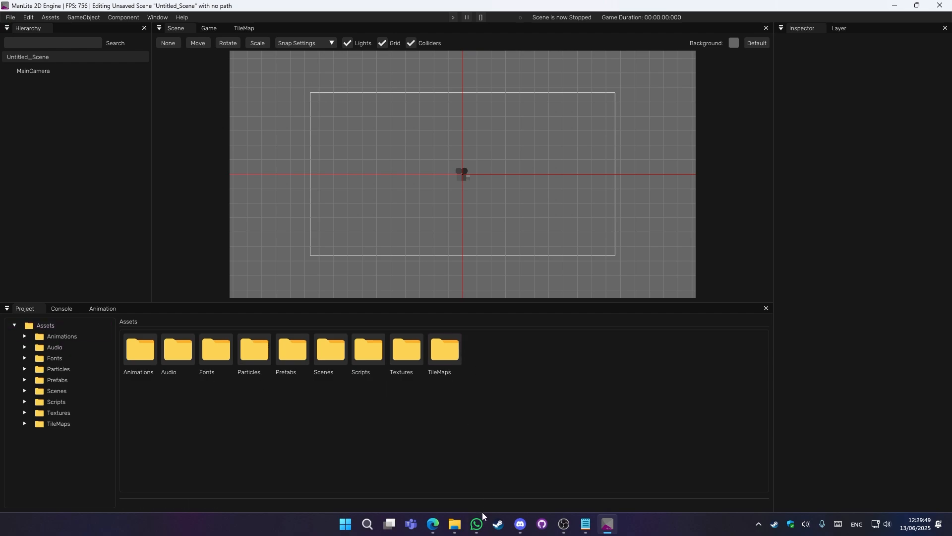
left_click(454, 523)
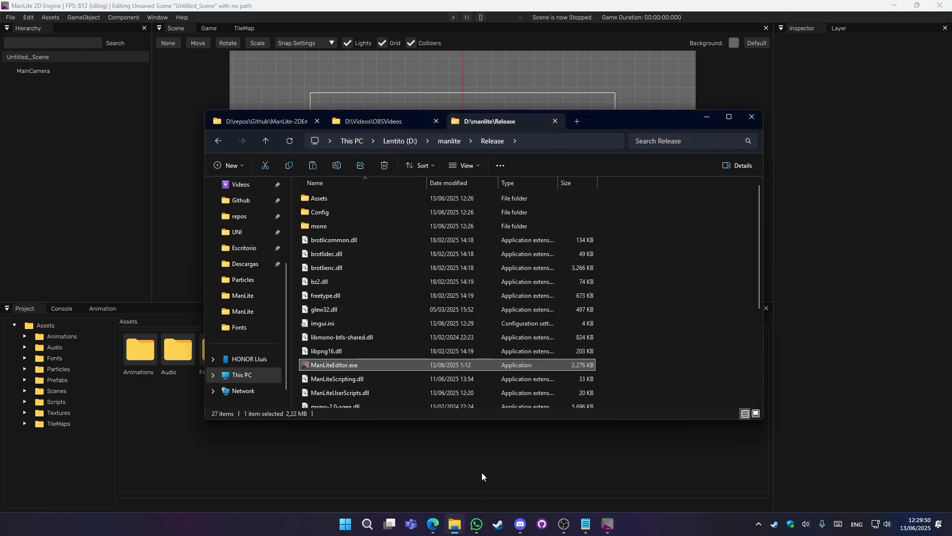
double_click(330, 199)
left_click_drag(359, 342, 341, 199)
left_click(346, 373)
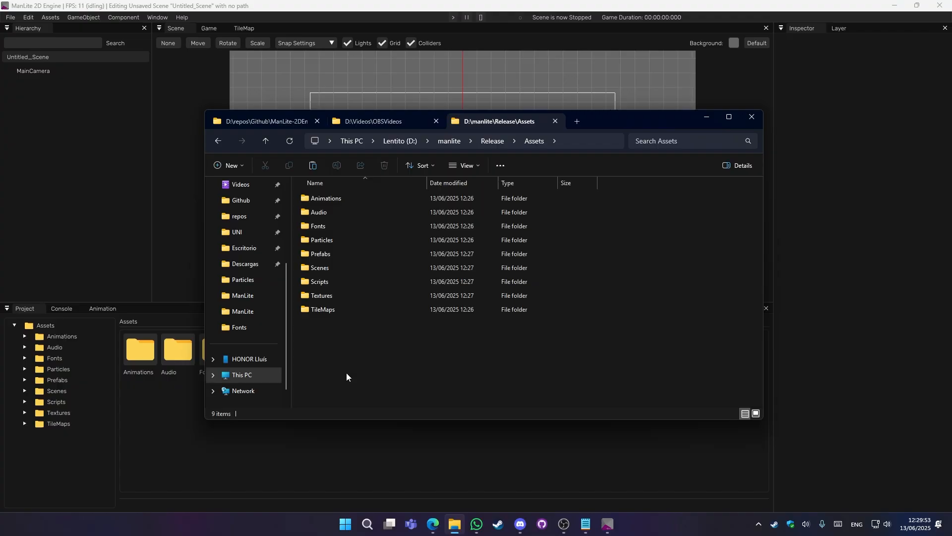
key("ctrl+shift+n")
type("zzzz")
key("Return")
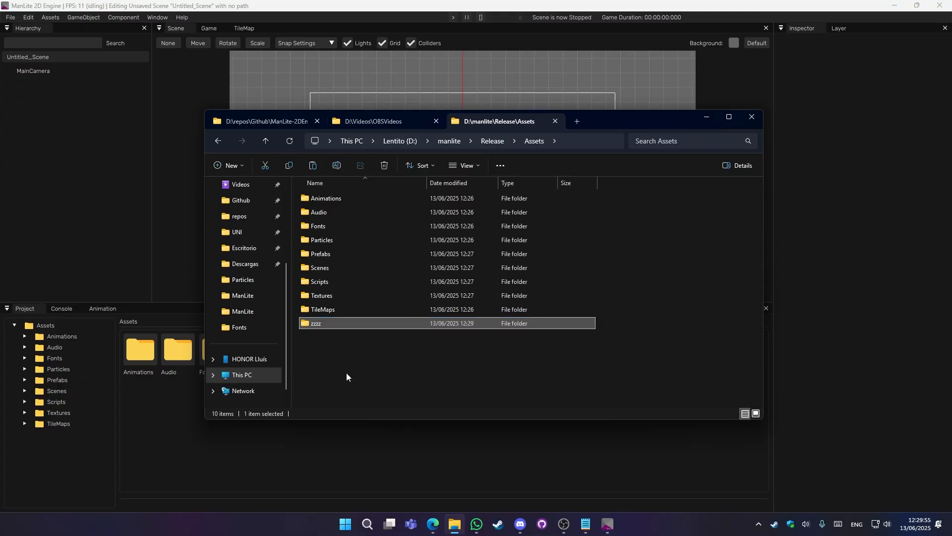
Step: Switch back to ManLite 2D Engine and rename the zzzz folder as zzz2
left_click(405, 478)
right_click(486, 349)
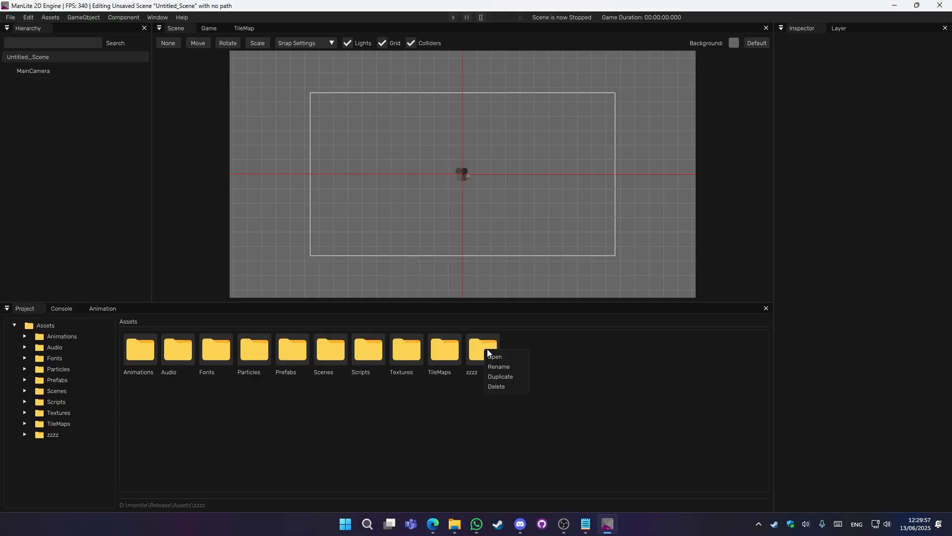
left_click(501, 366)
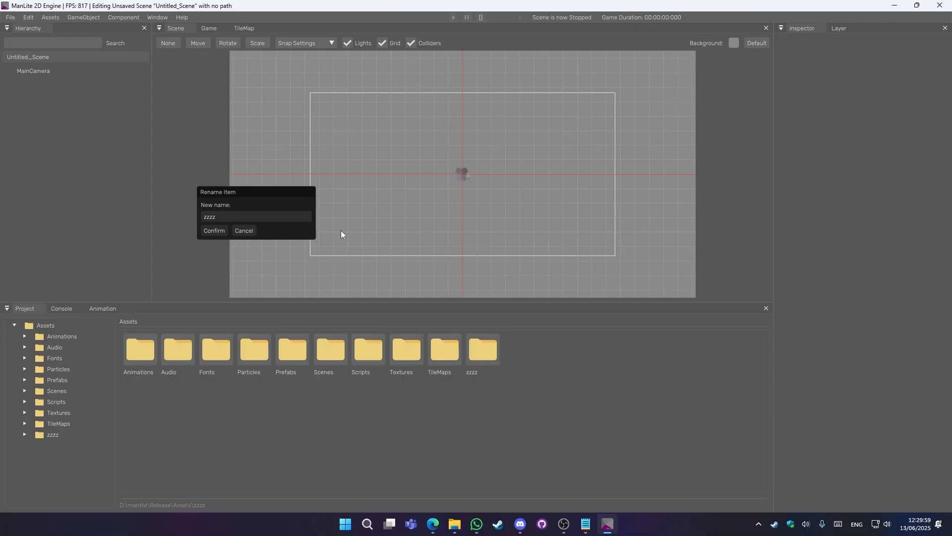
double_click(241, 216)
type("z")
type("zz2")
key("Return")
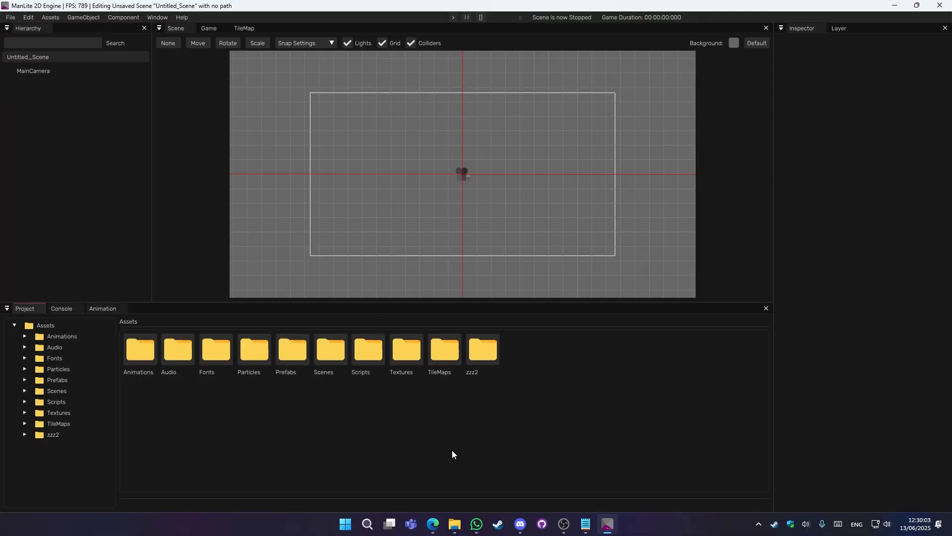
Step: Delete the zzz2 folder in File Explorer and return to ManLite 2D Engine
left_click(455, 523)
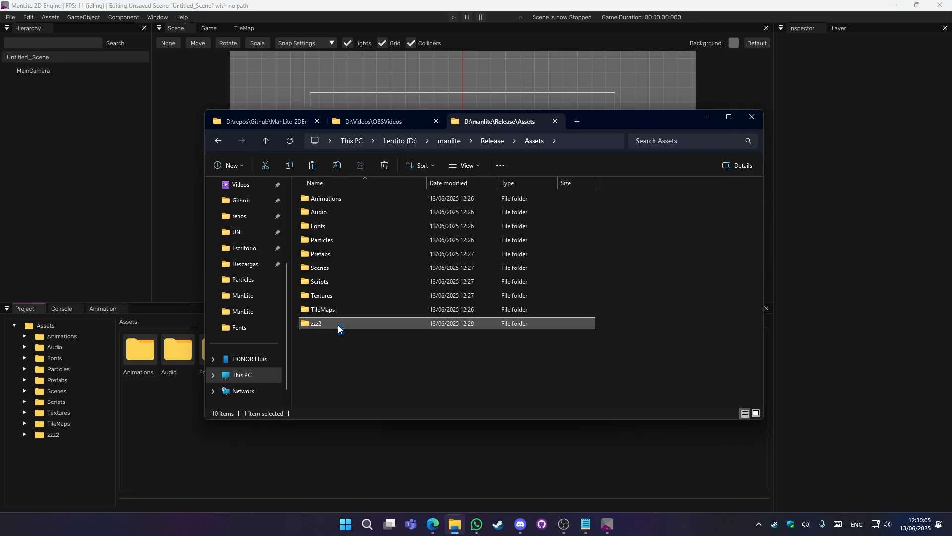
key("Delete")
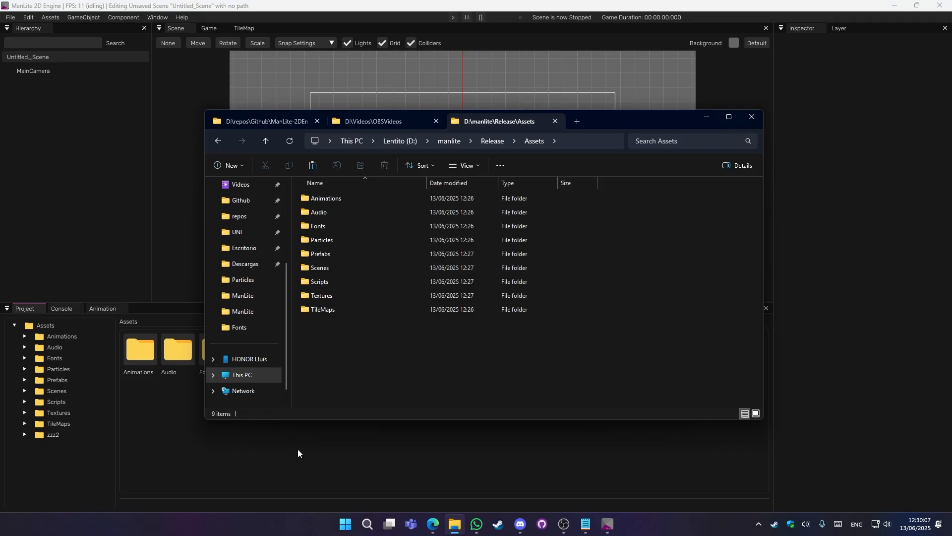
left_click(297, 448)
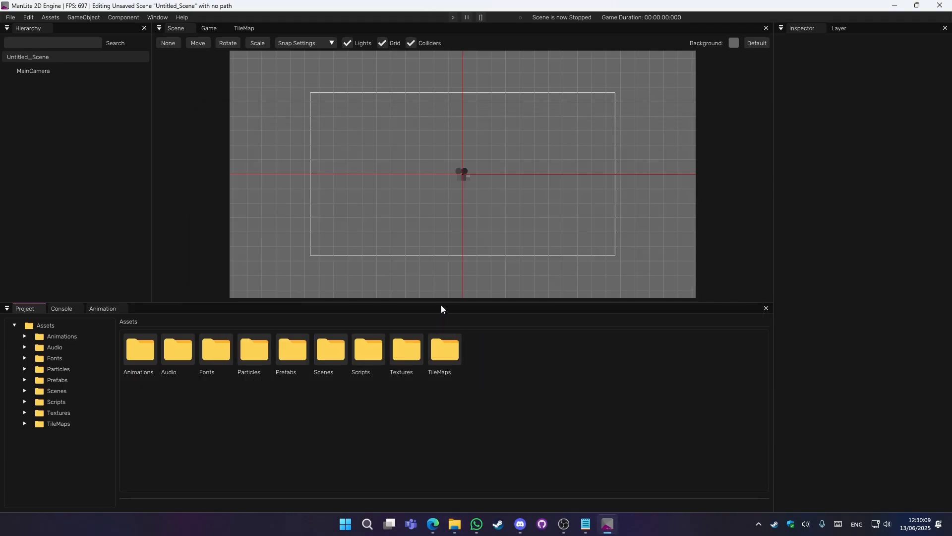
Step: Create a folder named zzzz in Assets from within the editor, and try to create a second one with the same name
right_click(510, 358)
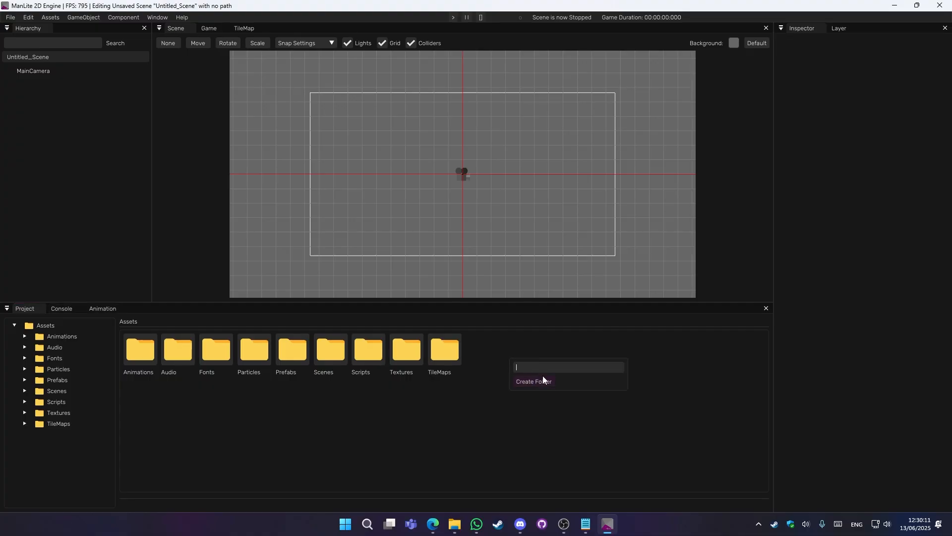
type("zzzz")
left_click(542, 377)
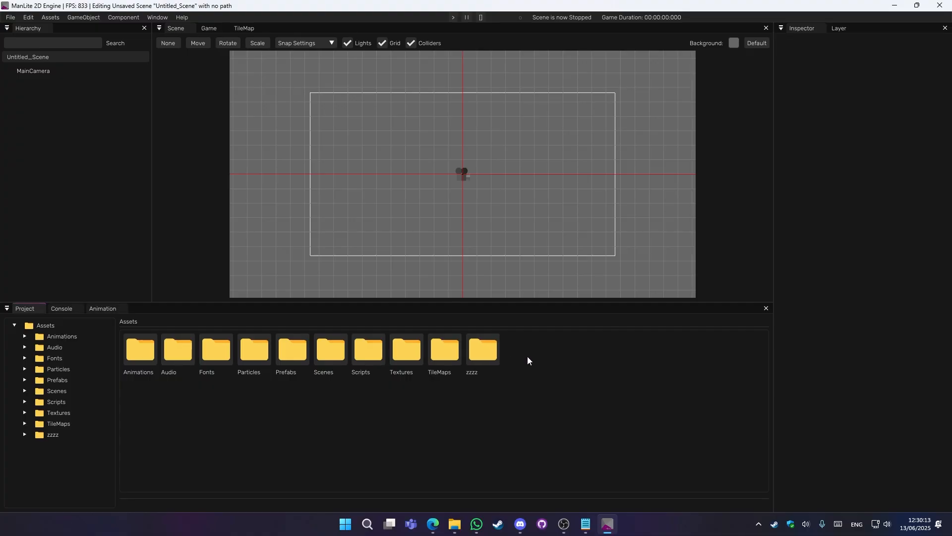
right_click(527, 357)
type("zzzz")
key("Return")
Step: Duplicate the zzzz folder and move the copy inside the original
right_click(484, 351)
left_click(504, 375)
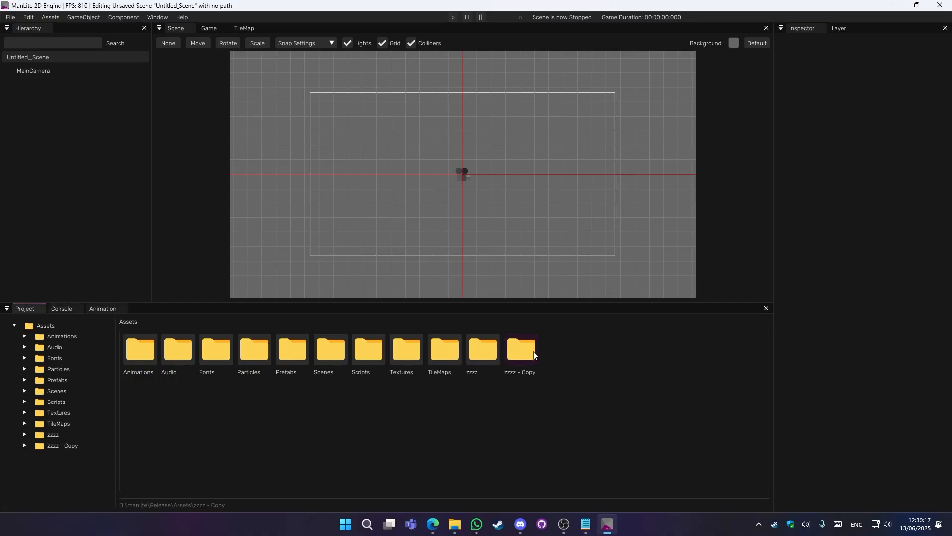
left_click_drag(534, 356, 487, 355)
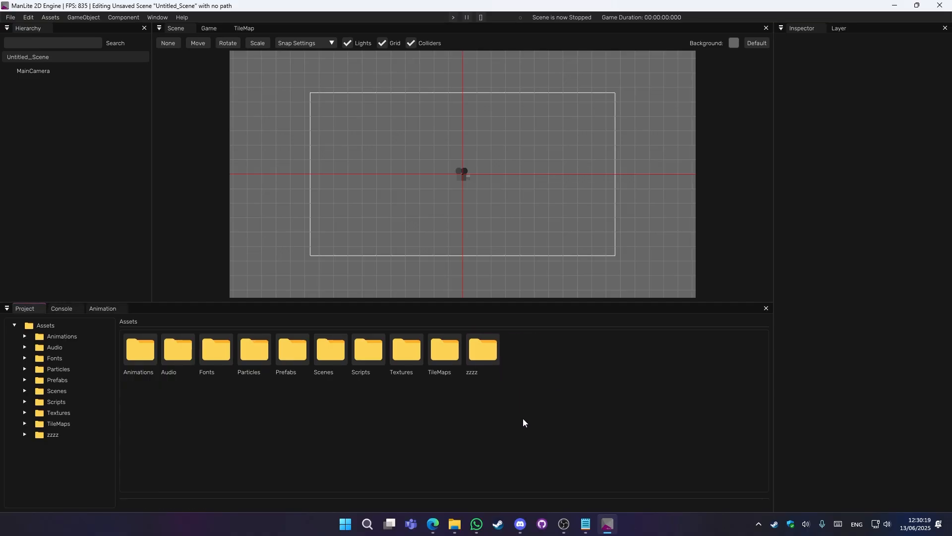
Step: Open the zzzz folder, move the copied folder back up to Assets, and return to Assets
double_click(493, 353)
left_click_drag(144, 346, 131, 325)
left_click(129, 322)
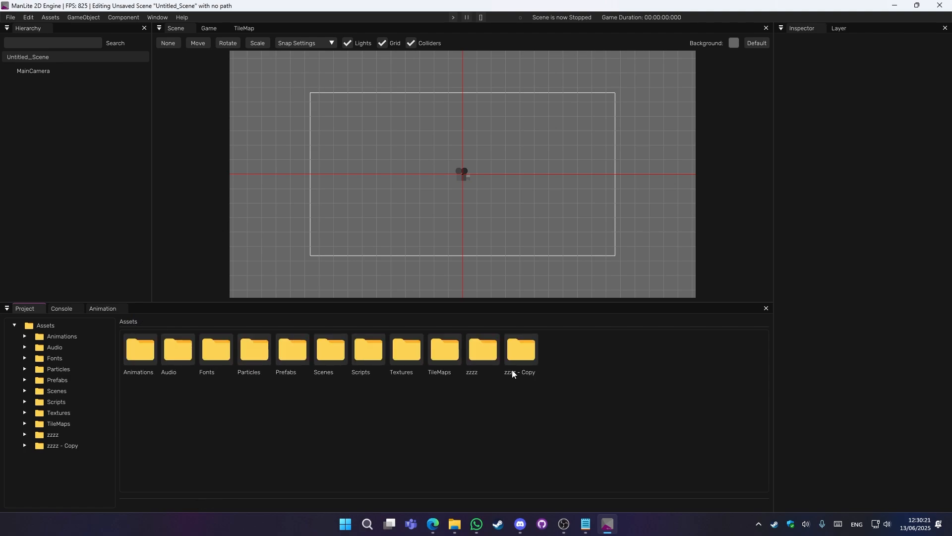
Step: Delete both the zzzz folder and its copy from Assets
right_click(484, 351)
left_click(513, 383)
right_click(487, 356)
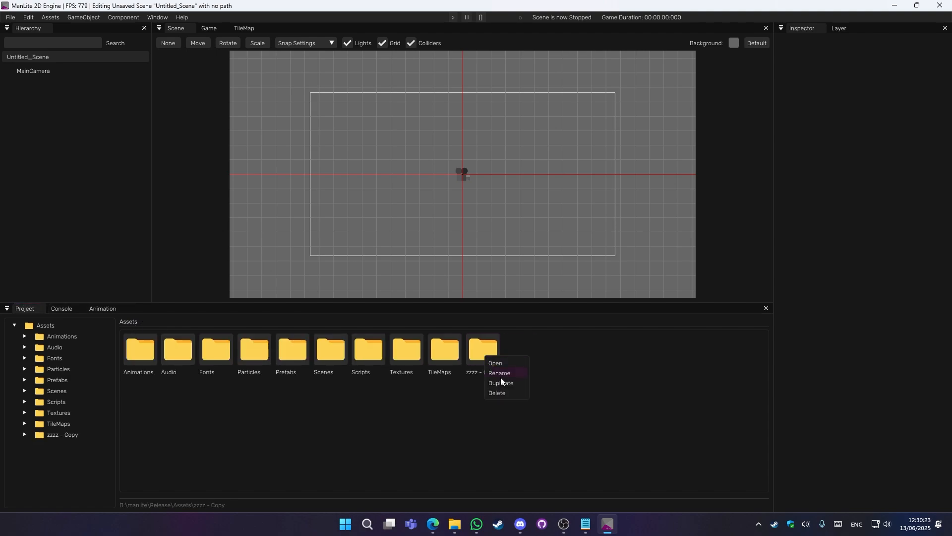
left_click(498, 391)
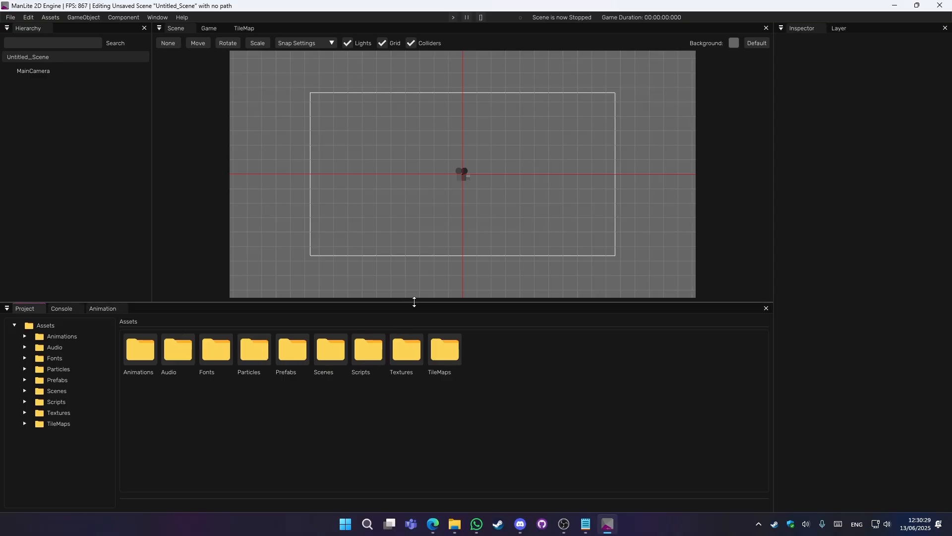
Step: Open the Scenes asset folder and save the current scene as Untitled_Scene.mlscene
double_click(327, 351)
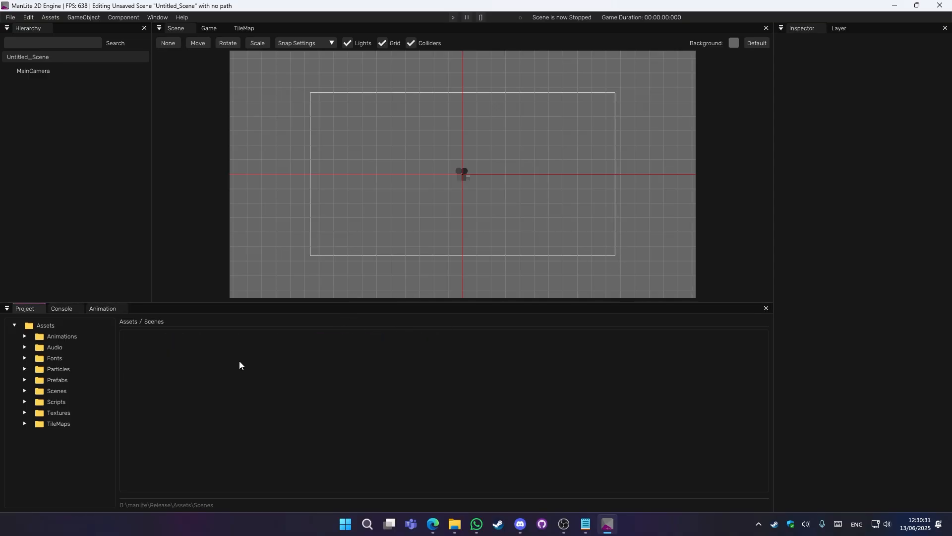
key("ctrl+s")
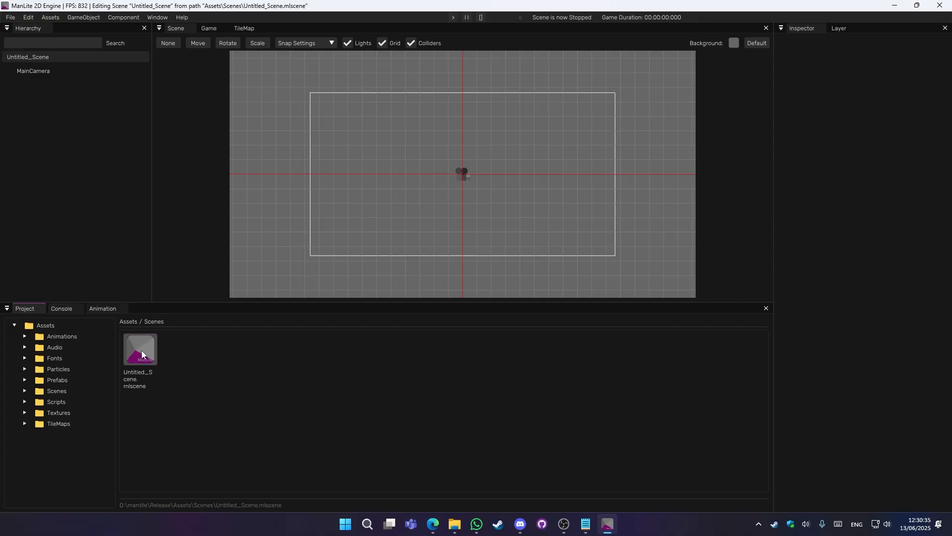
Step: Load the saved Untitled_Scene.mlscene twice, discarding changes each time, and return to the Assets root folder
left_click_drag(141, 350, 535, 201)
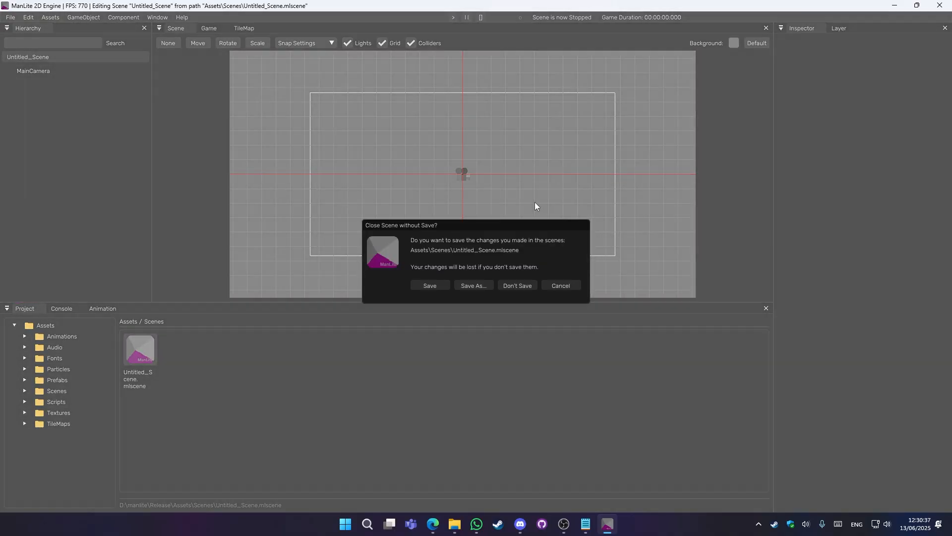
left_click(513, 286)
double_click(141, 345)
left_click(529, 286)
left_click(129, 322)
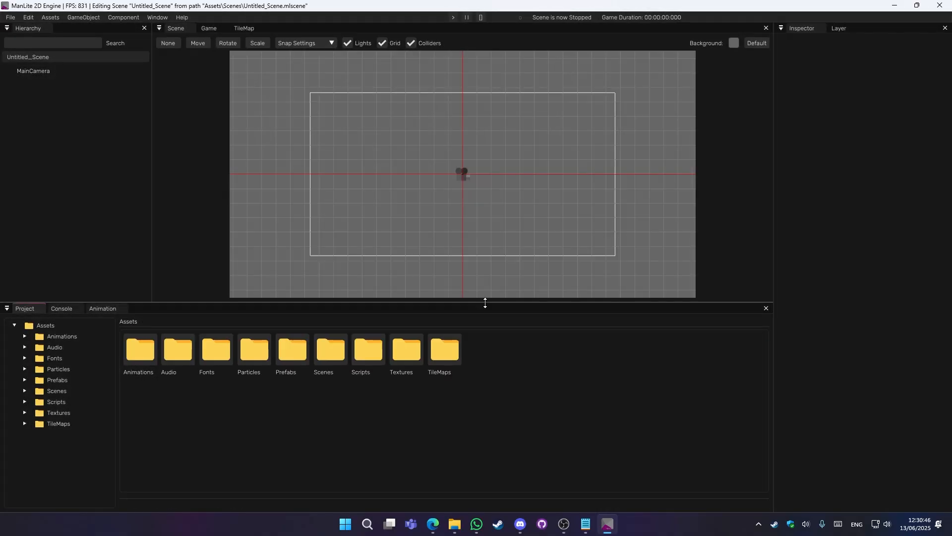
Step: Look over the Console, the contents of the Scripts asset folder, and the Animation editor
left_click(58, 307)
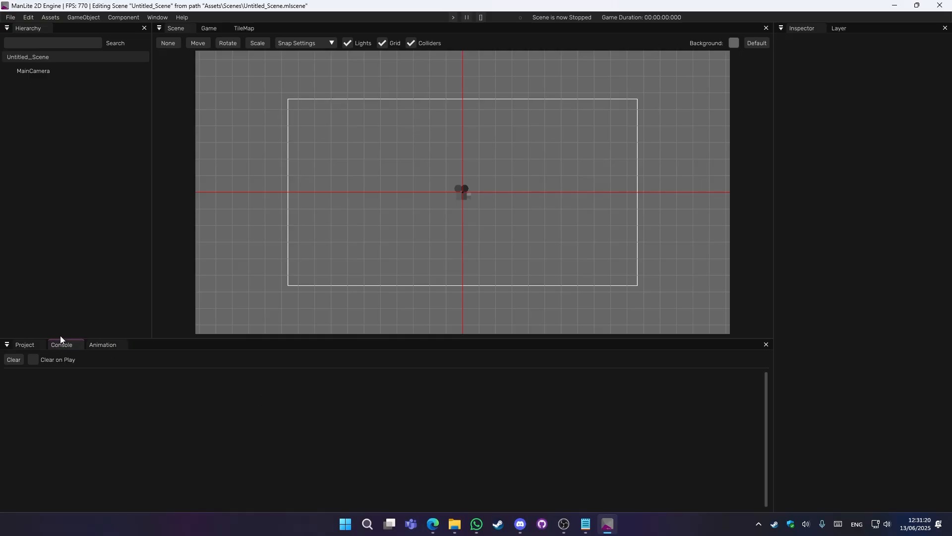
left_click(25, 344)
double_click(366, 387)
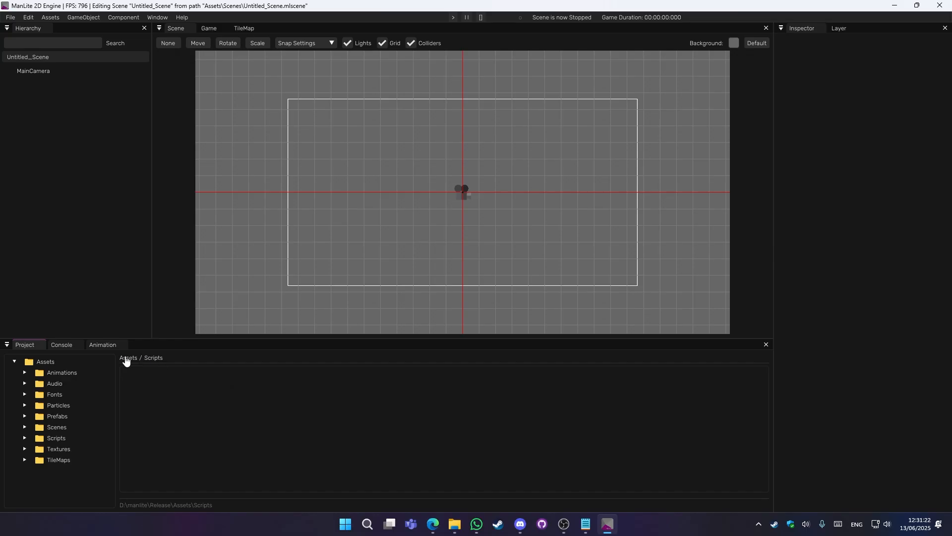
left_click(99, 347)
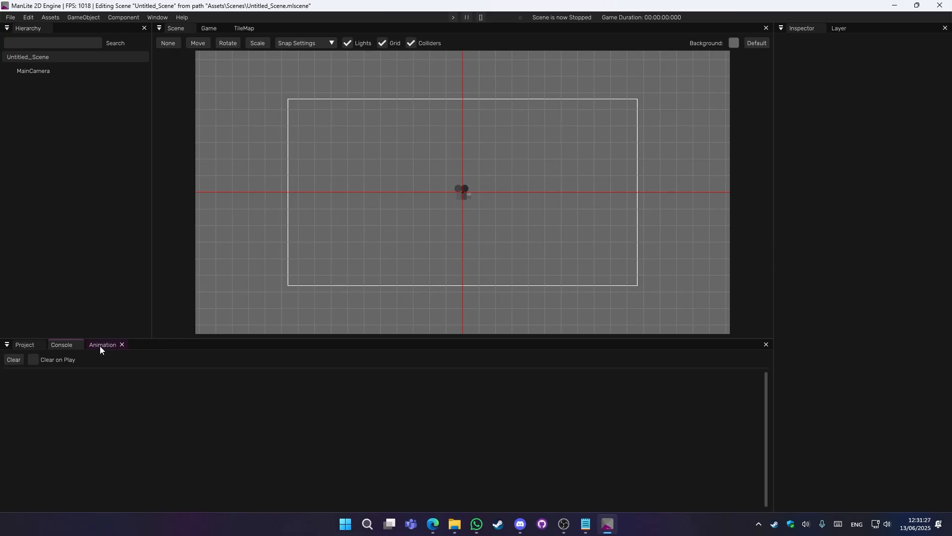
left_click(99, 346)
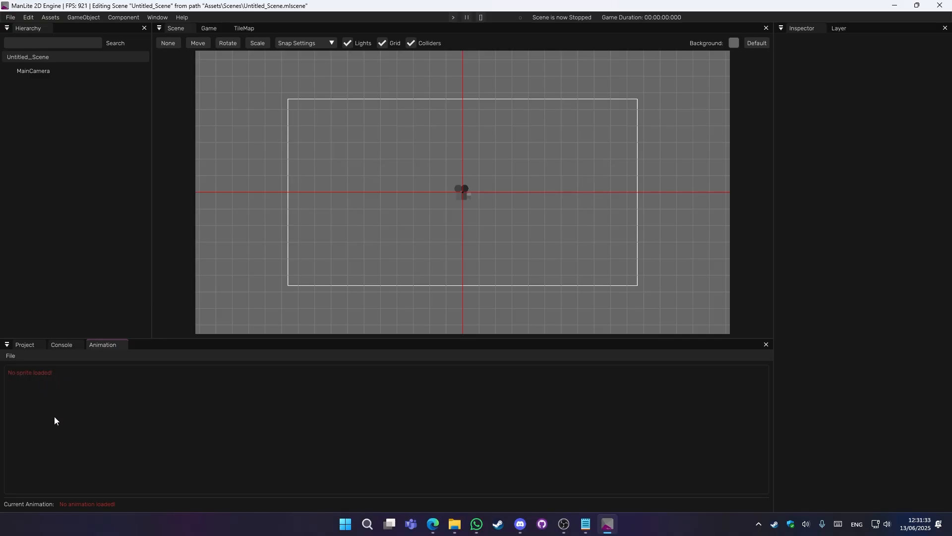
Step: Load IDLE.png from the Textures folder as the sprite sheet in the Animation editor
left_click(10, 356)
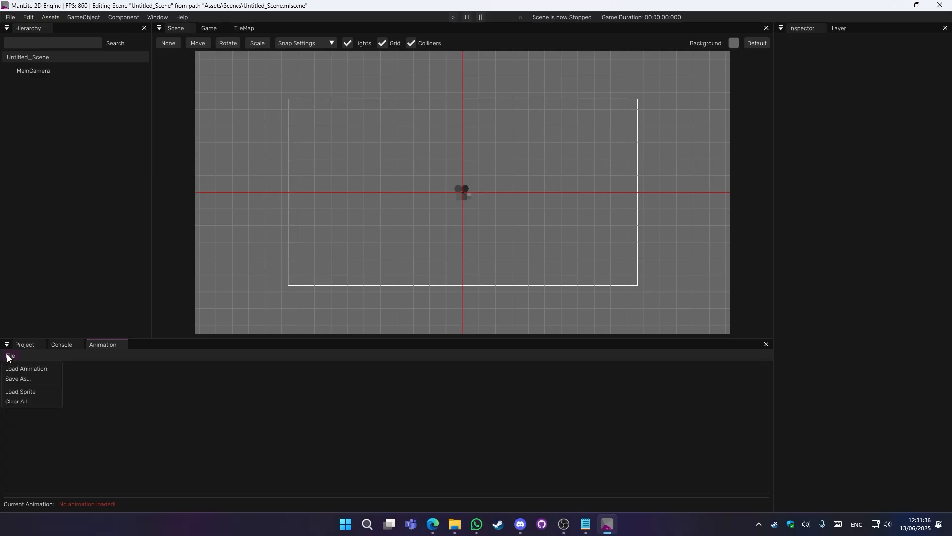
left_click(25, 392)
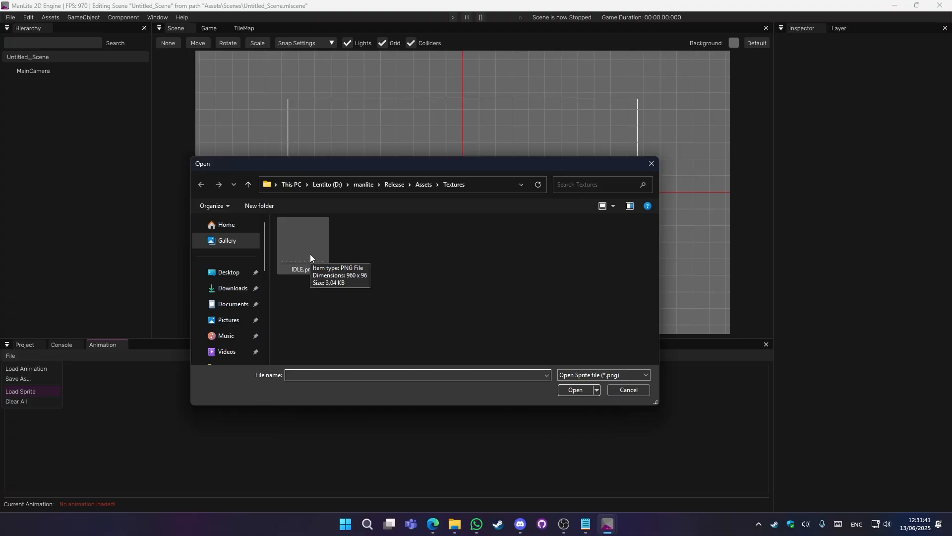
double_click(318, 258)
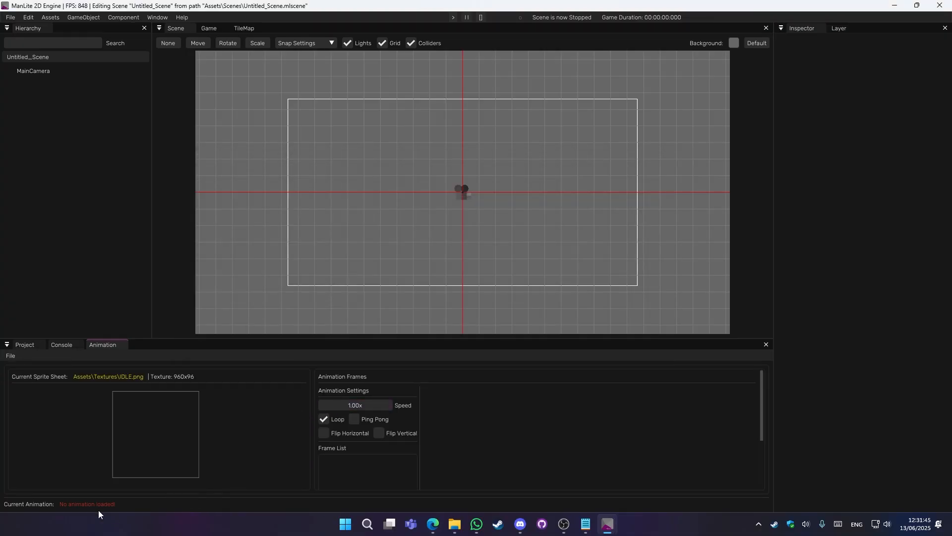
left_click(13, 357)
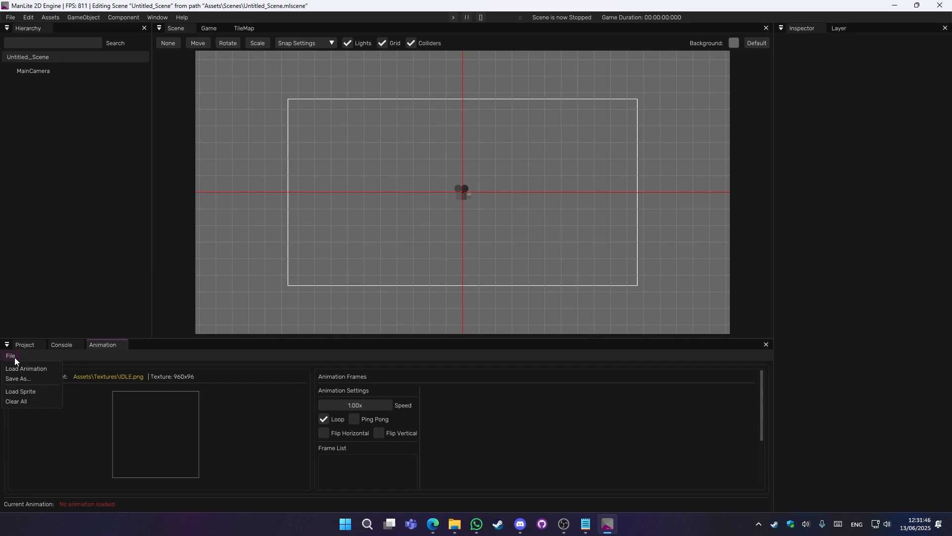
left_click(38, 368)
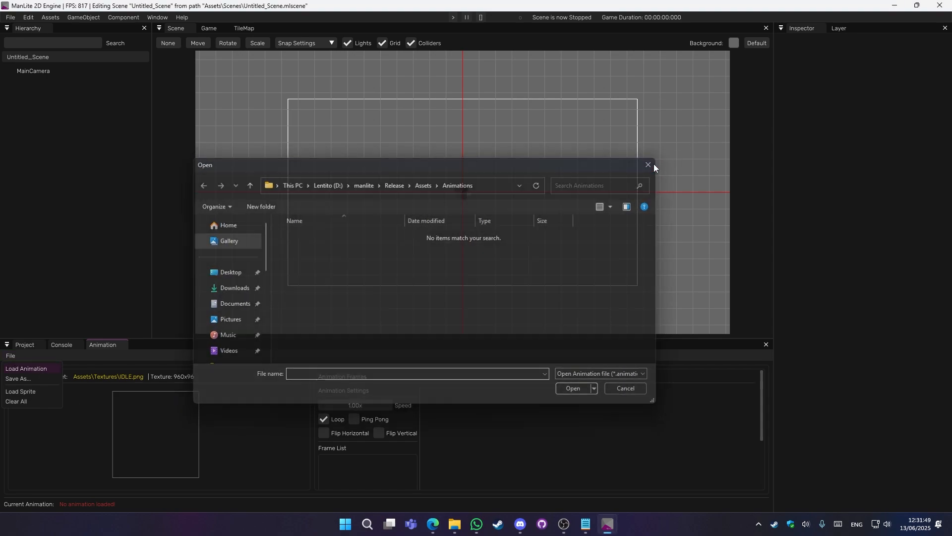
left_click(653, 165)
Step: Add a first frame to the animation's frame list
scroll(365, 460, "down", 5)
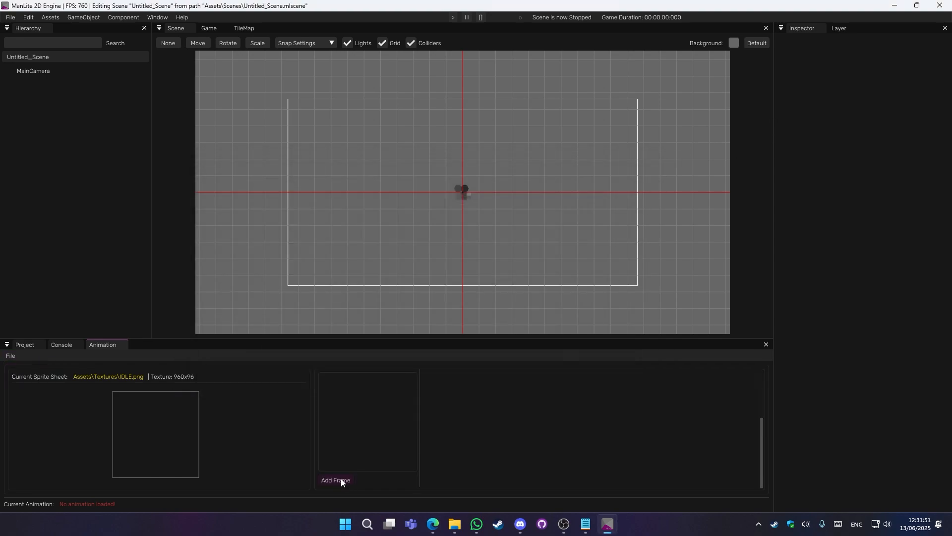
left_click(341, 480)
scroll(444, 448, "up", 3)
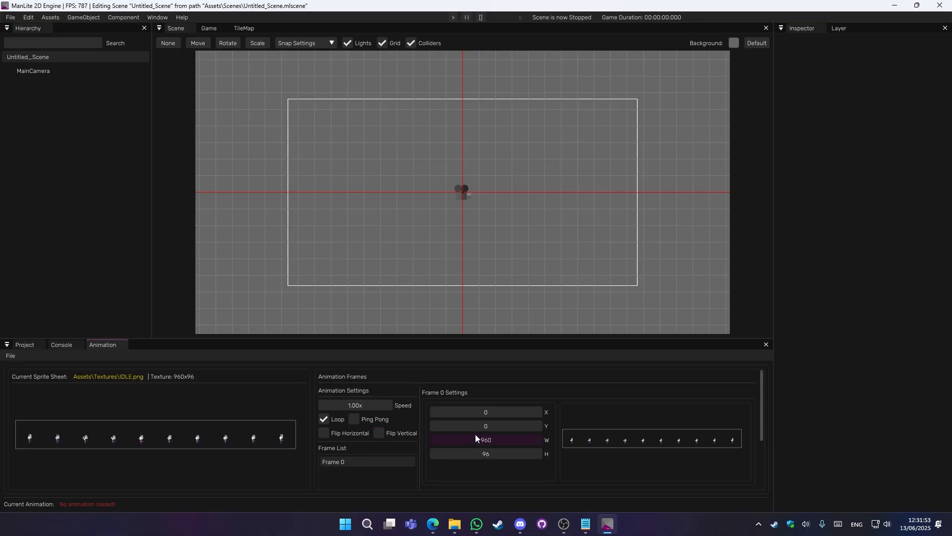
Step: Set the width and height of Frame 0 to 32
double_click(494, 437)
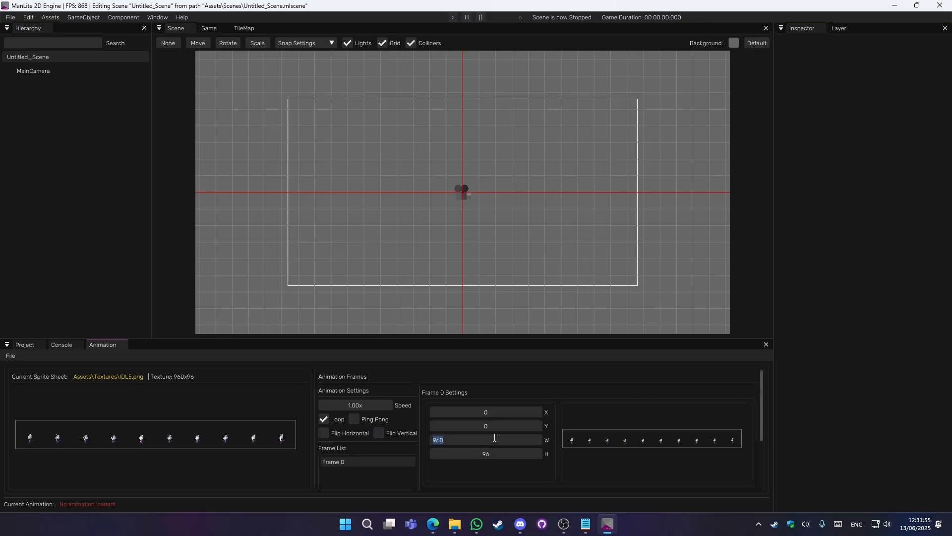
type("32")
key("Tab")
type("32")
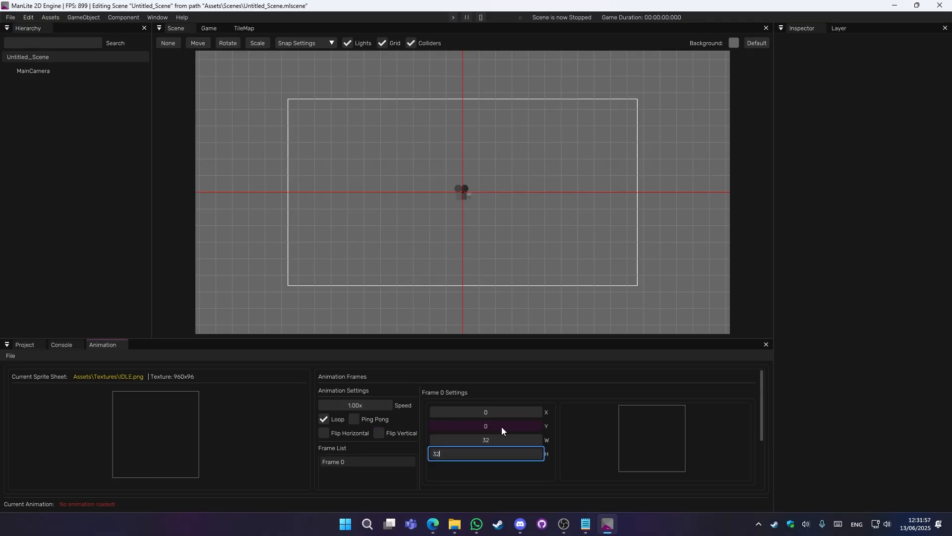
key("Return")
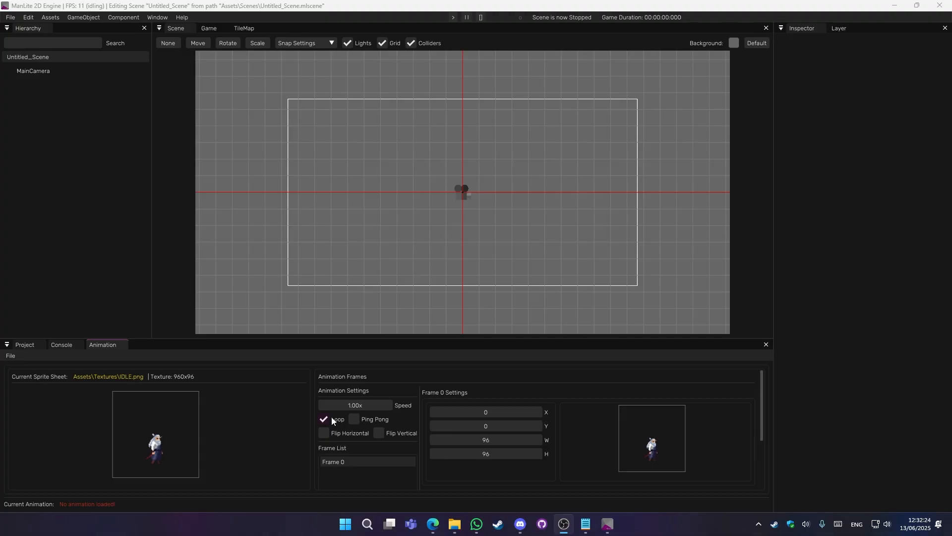
Step: Duplicate Frame 0 and set the X position of the new Frame 1 to 96
scroll(346, 451, "down", 3)
right_click(336, 392)
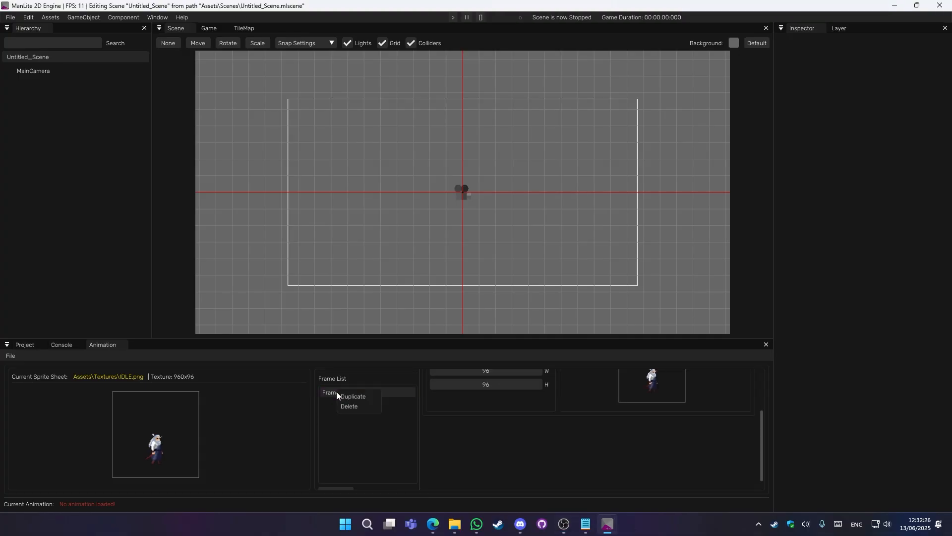
left_click(355, 399)
scroll(415, 440, "up", 3)
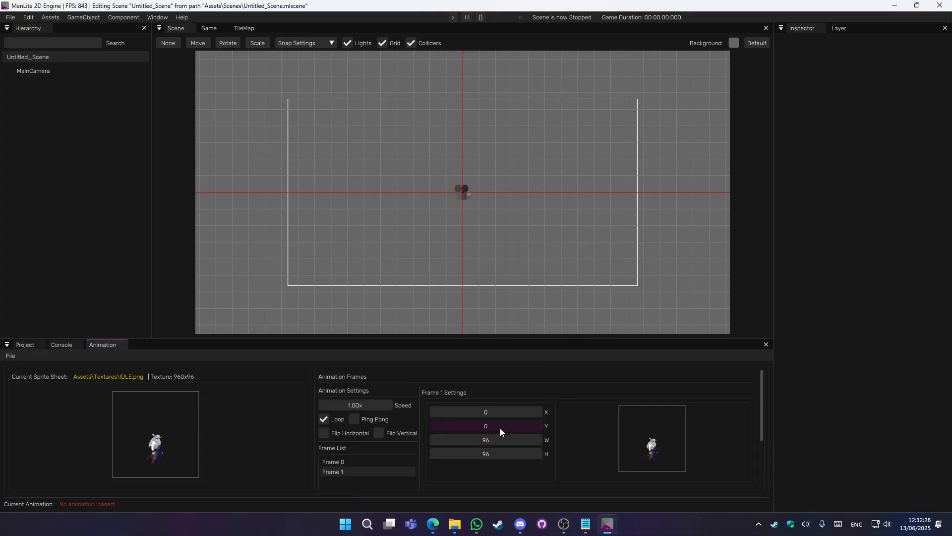
left_click_drag(492, 412, 541, 412)
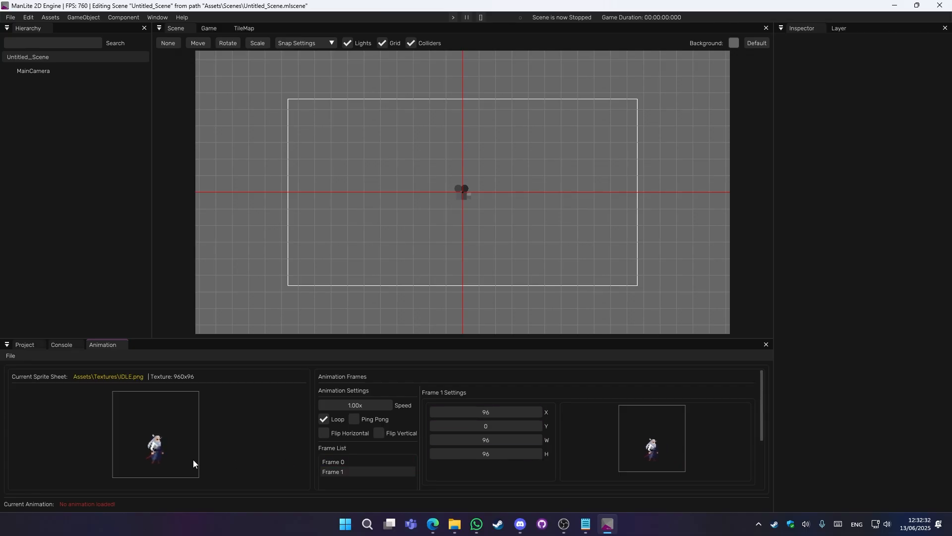
Step: Lower the animation's playback speed and switch between Frame 0 and Frame 1 to check them
left_click_drag(371, 401, 297, 406)
left_click(358, 460)
left_click(347, 471)
Step: Duplicate Frame 0 again to add a third frame to the frame list
scroll(352, 466, "down", 3)
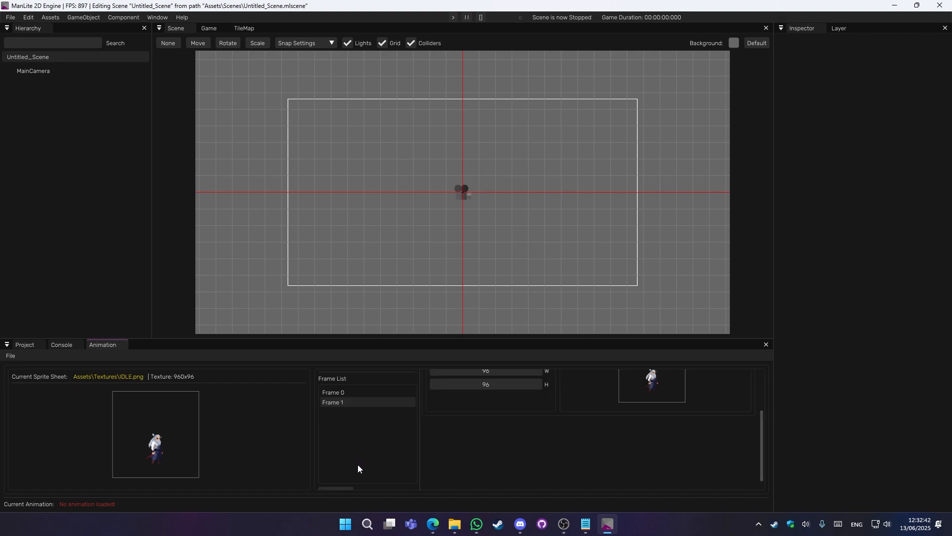
right_click(343, 394)
left_click(356, 399)
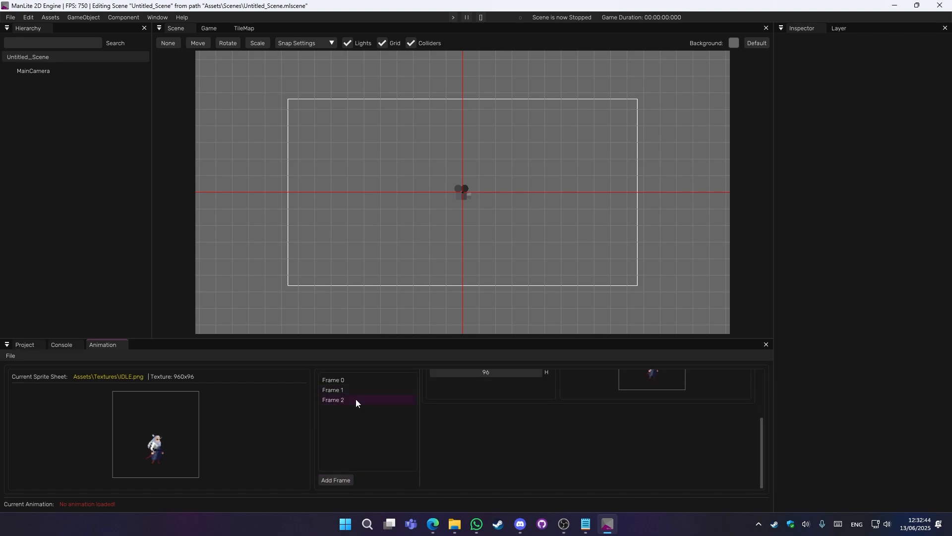
scroll(440, 471, "up", 3)
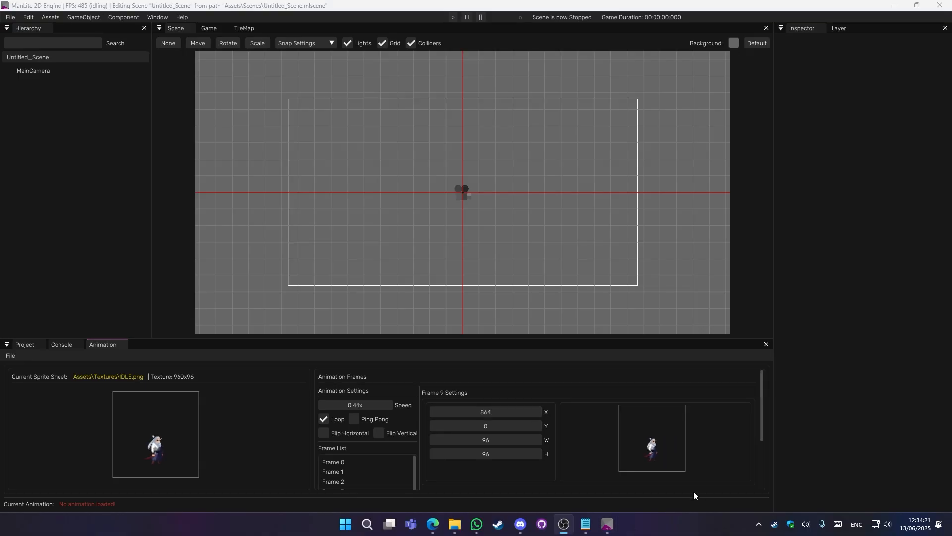
Step: Reduce the ten-frame animation's speed to 0.38x and toggle Loop off and back on
scroll(421, 436, "down", 3)
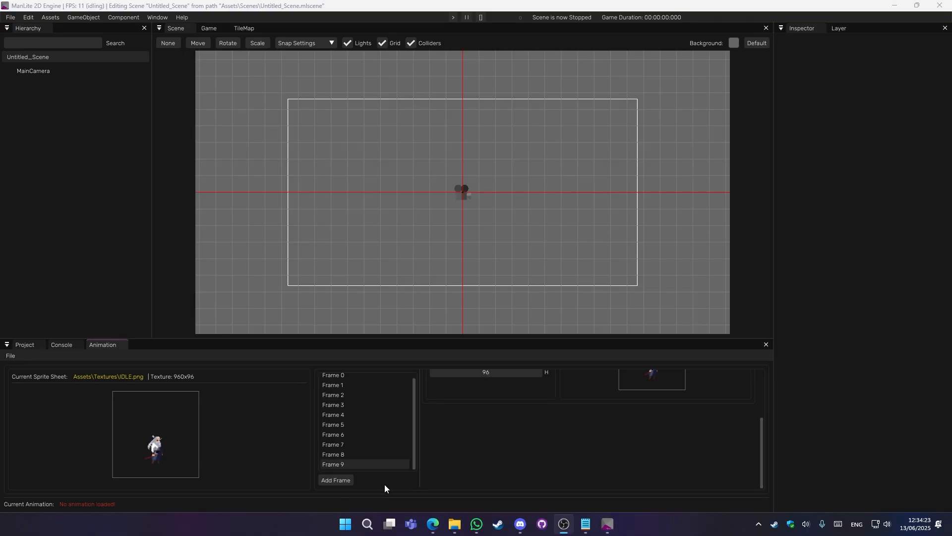
scroll(444, 458, "up", 3)
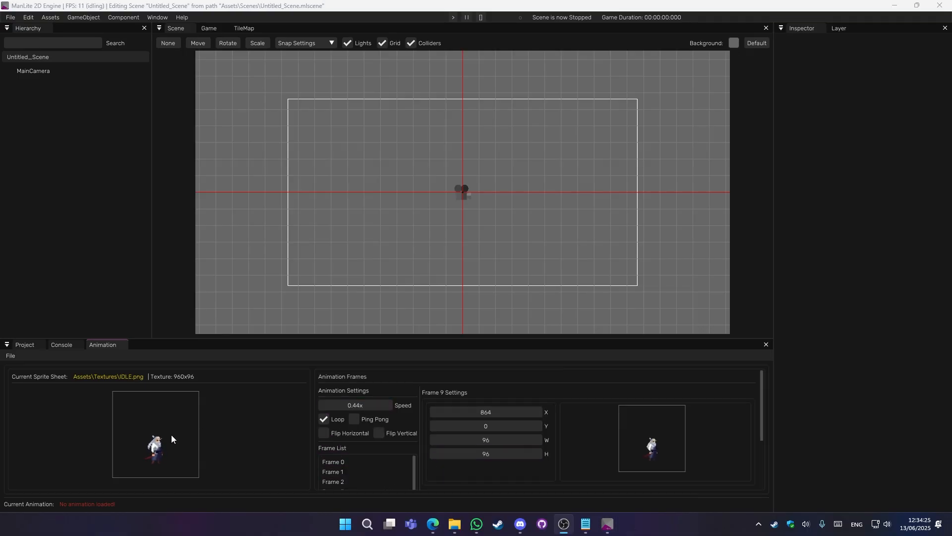
left_click_drag(373, 407, 366, 406)
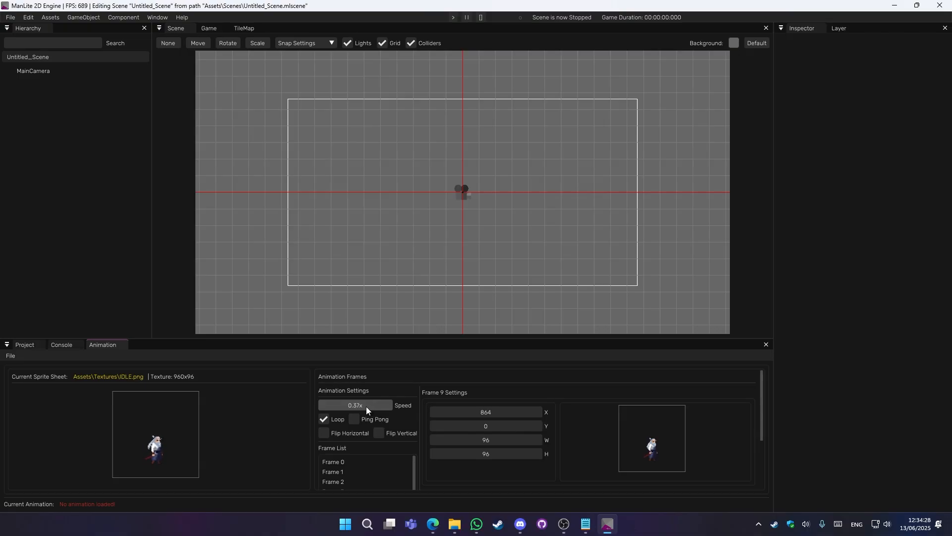
left_click(323, 419)
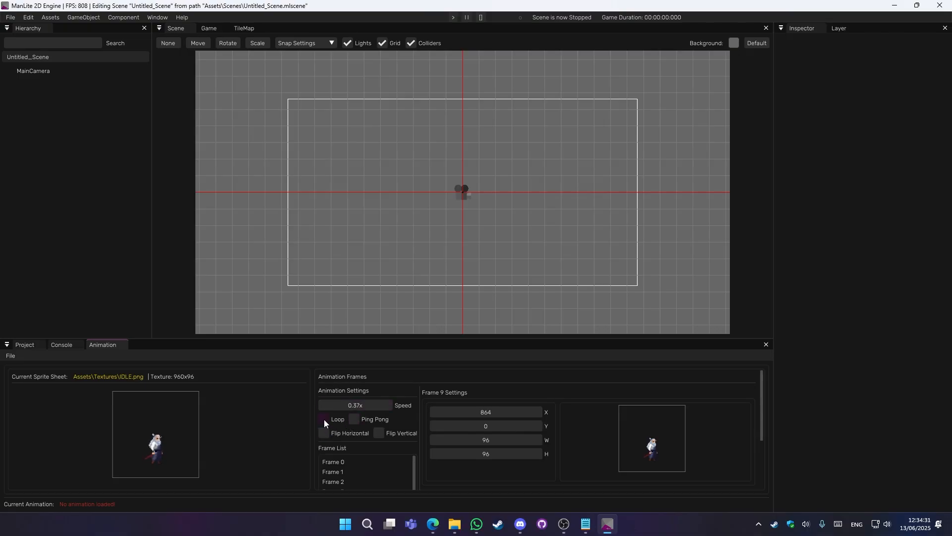
left_click(323, 419)
mouse_move(361, 405)
left_mouse_down()
mouse_move(391, 403)
mouse_move(363, 404)
left_mouse_up()
Step: Save the animation as samurai_idle_animation in the Animations folder and clear everything from the Animation editor
left_click(10, 356)
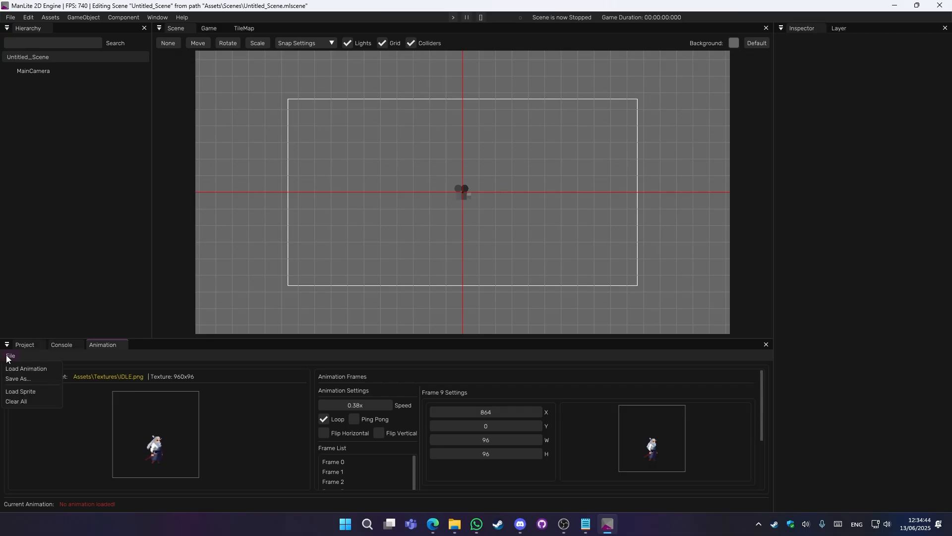
left_click(23, 377)
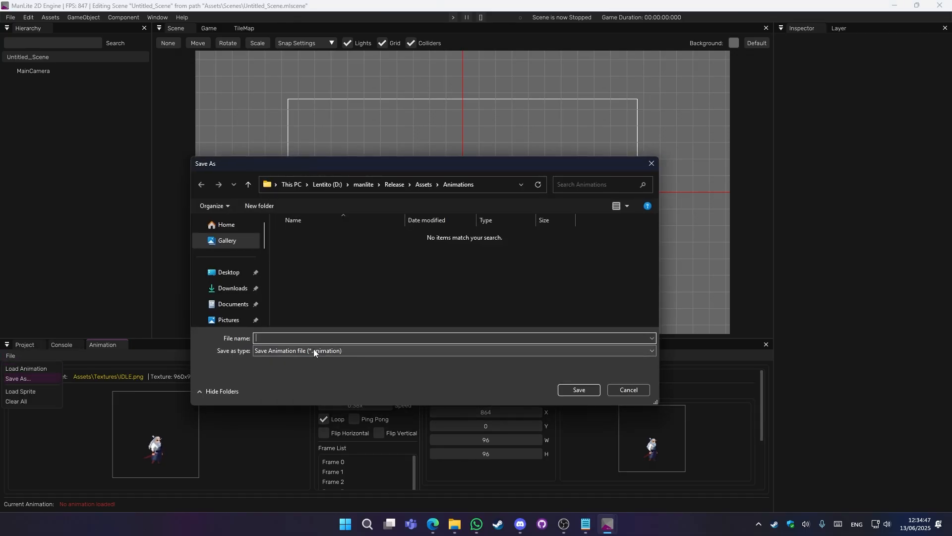
type("samurai_idle_animation")
key("Return")
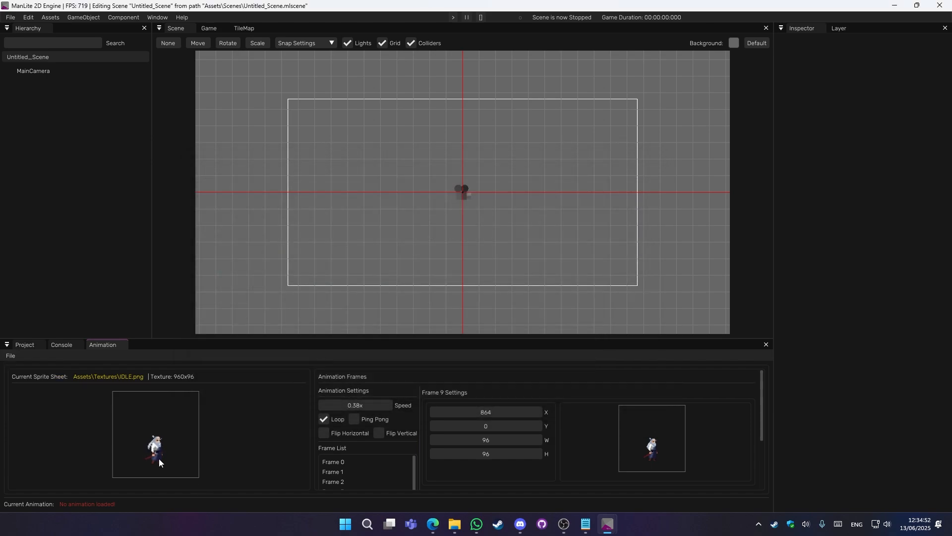
left_click(11, 356)
left_click(24, 399)
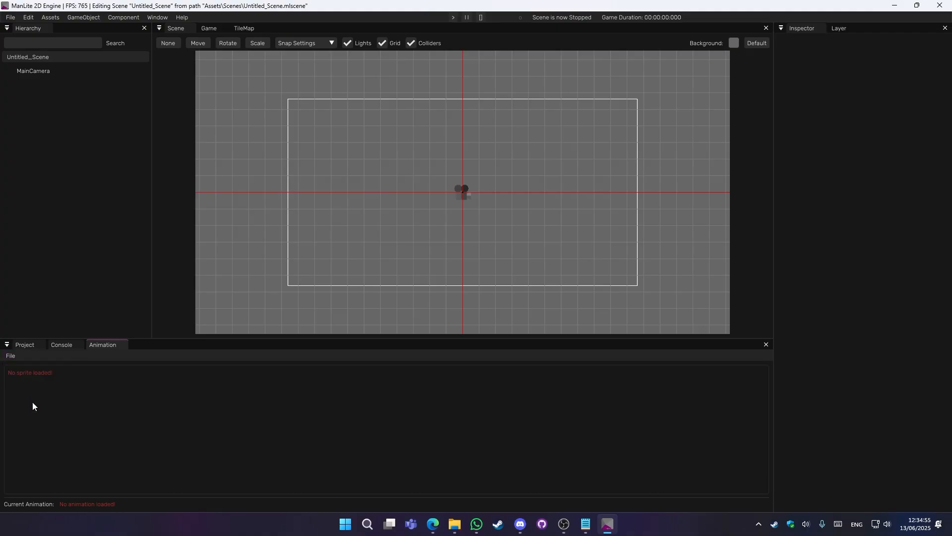
Step: Enlarge the Scene view by shrinking the panel below it and turn off the Colliders display
left_click_drag(417, 341, 419, 370)
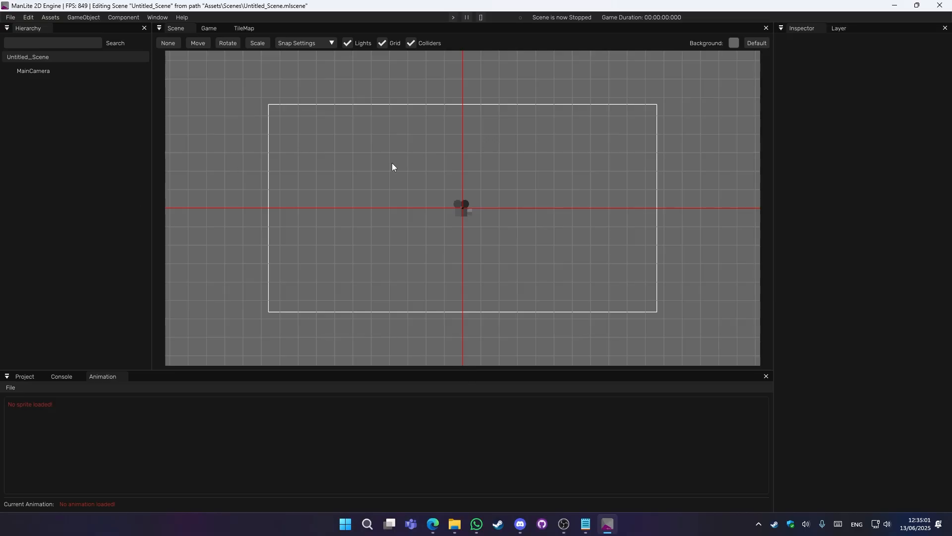
scroll(477, 182, "up", 3)
scroll(477, 182, "down", 3)
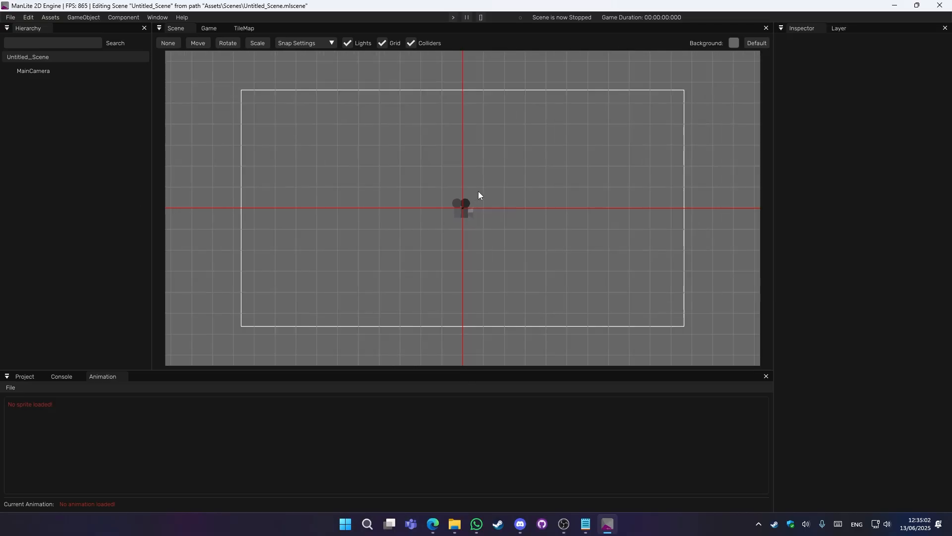
left_click(412, 44)
scroll(483, 180, "up", 2)
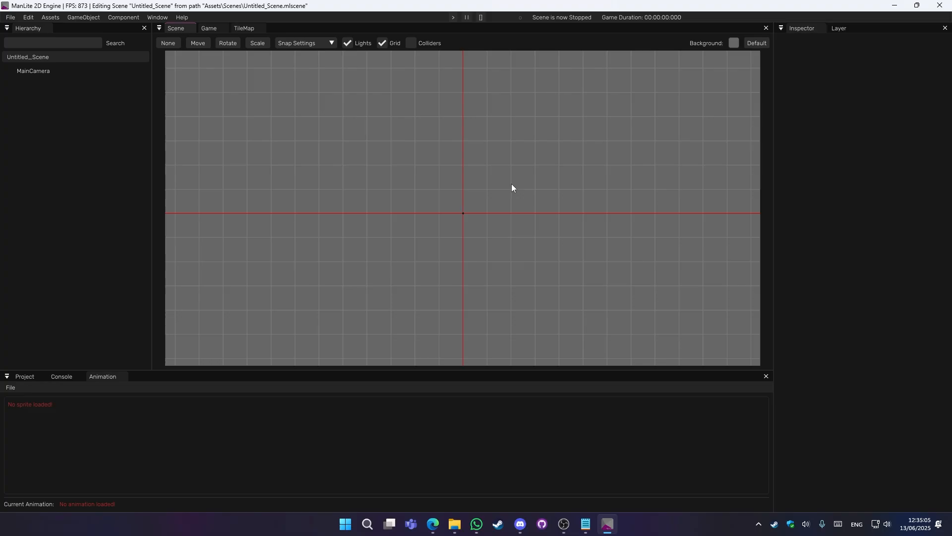
middle_click_drag(512, 184, 513, 206)
Step: Create a sprite object in the scene using the IDLE.png texture
right_click(50, 108)
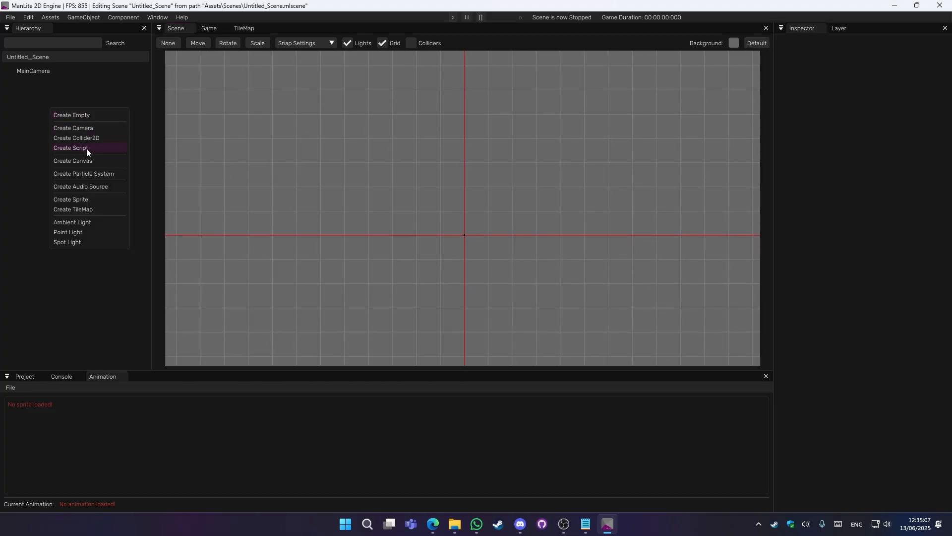
left_click(84, 200)
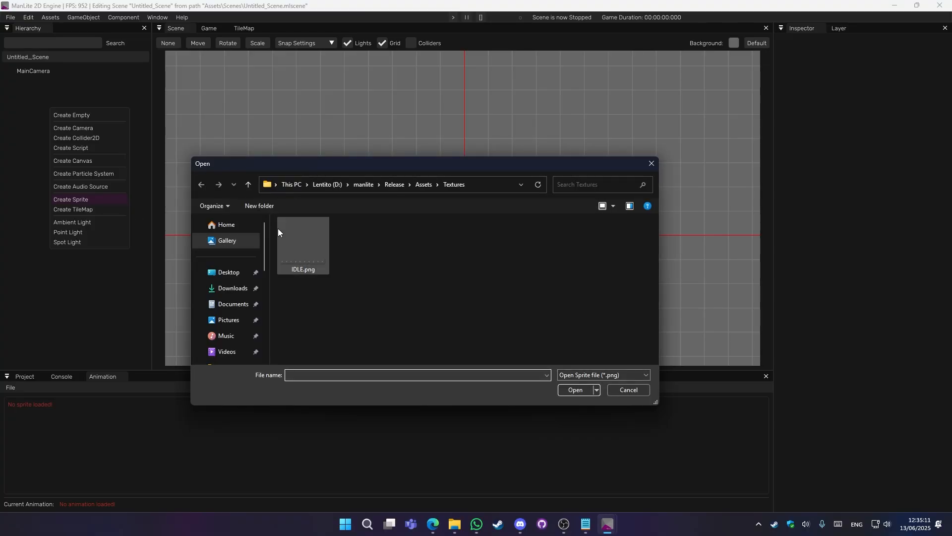
left_click(311, 258)
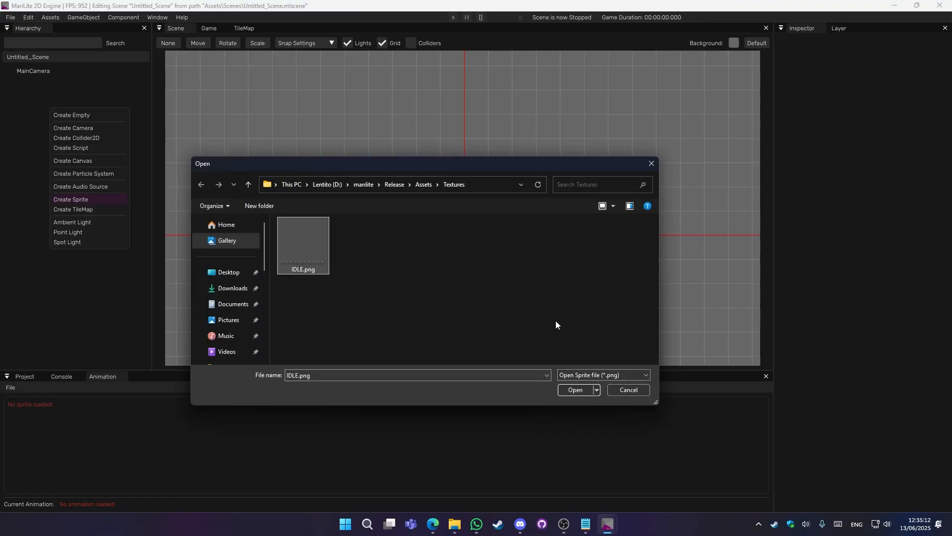
left_click(576, 390)
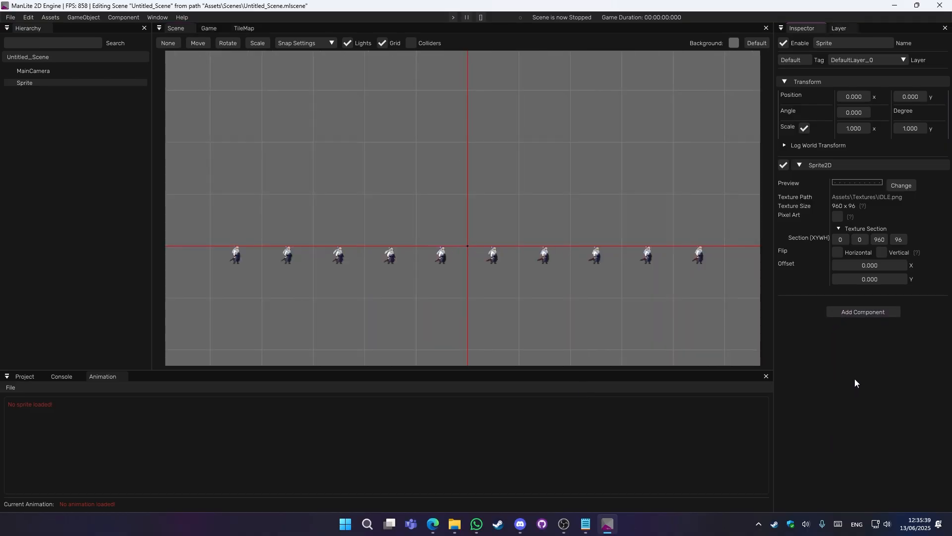
Step: Add an Animation component to the sprite and load samurai_idle_animation.animation into it
left_click(832, 310)
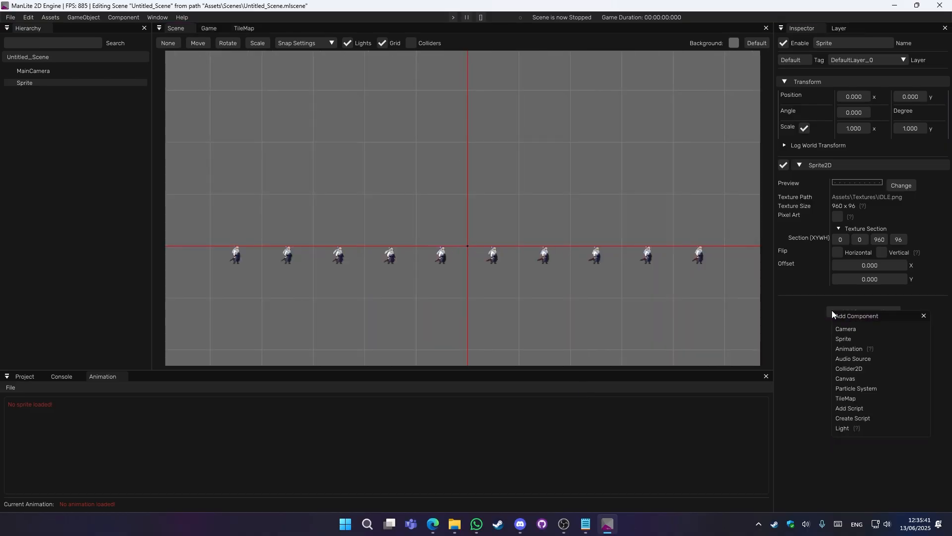
mouse_move(869, 352)
left_click(856, 348)
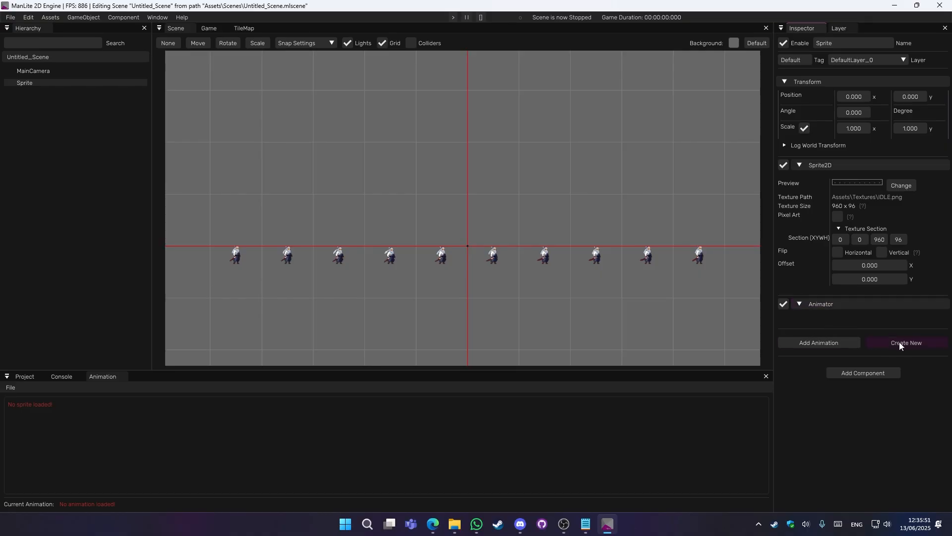
left_click(829, 342)
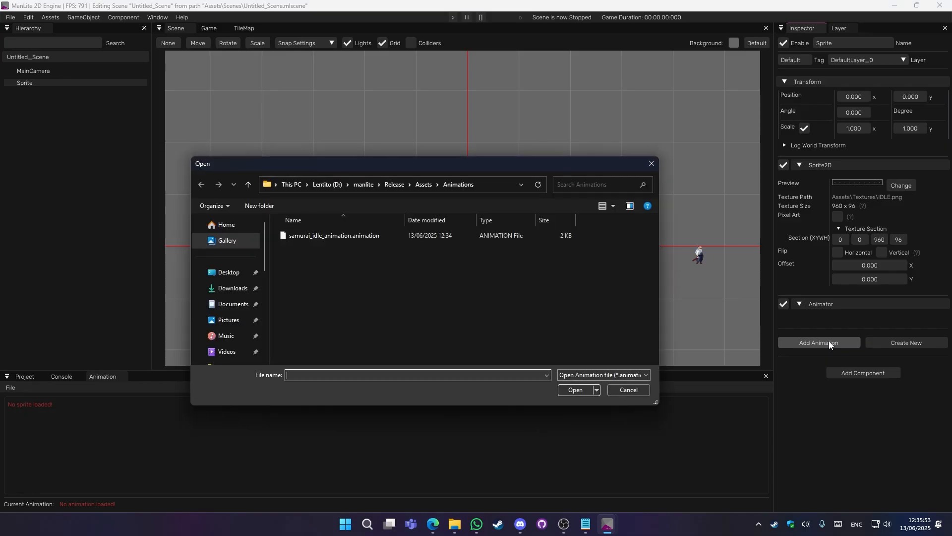
left_click(343, 237)
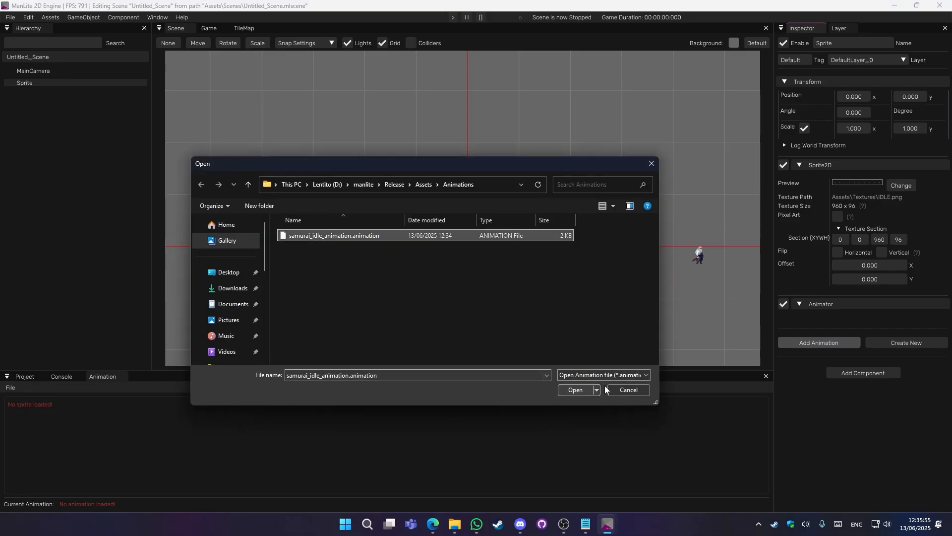
left_click(578, 390)
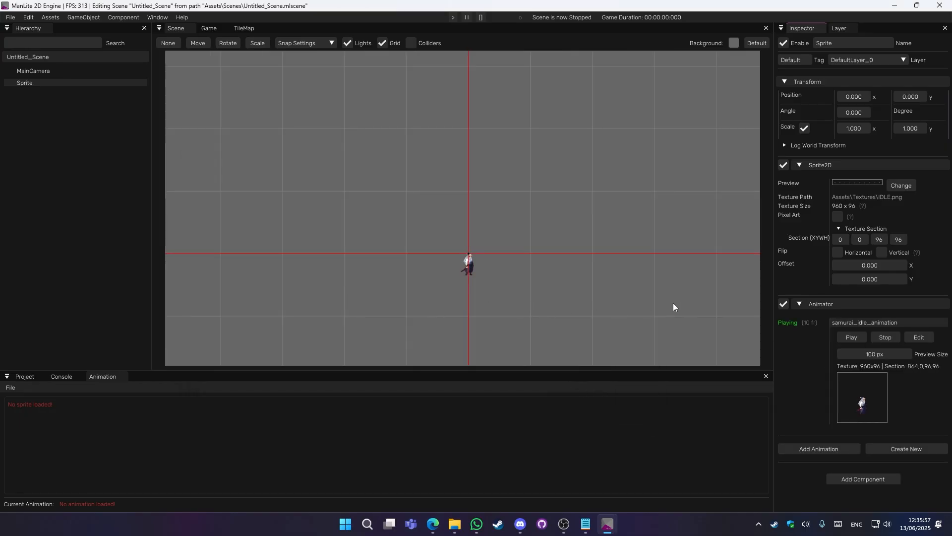
Step: Scale the sprite uniformly to 7.2 and enable Pixel Art for its texture
left_click_drag(851, 129, 890, 144)
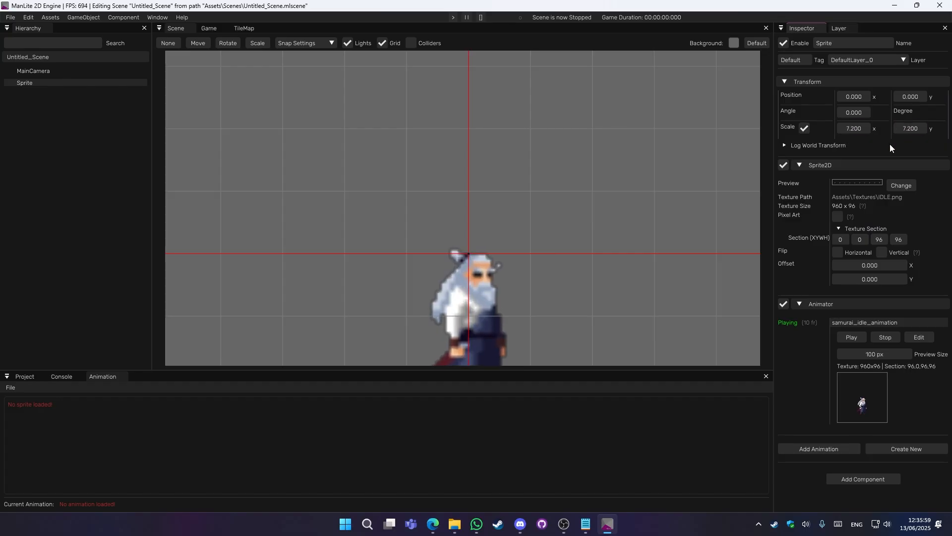
middle_click_drag(502, 301, 510, 195)
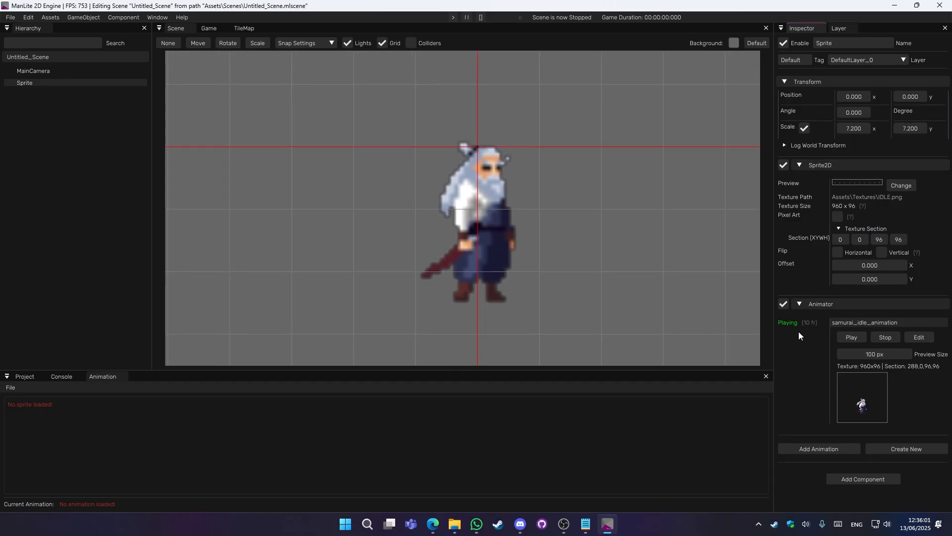
left_click(837, 216)
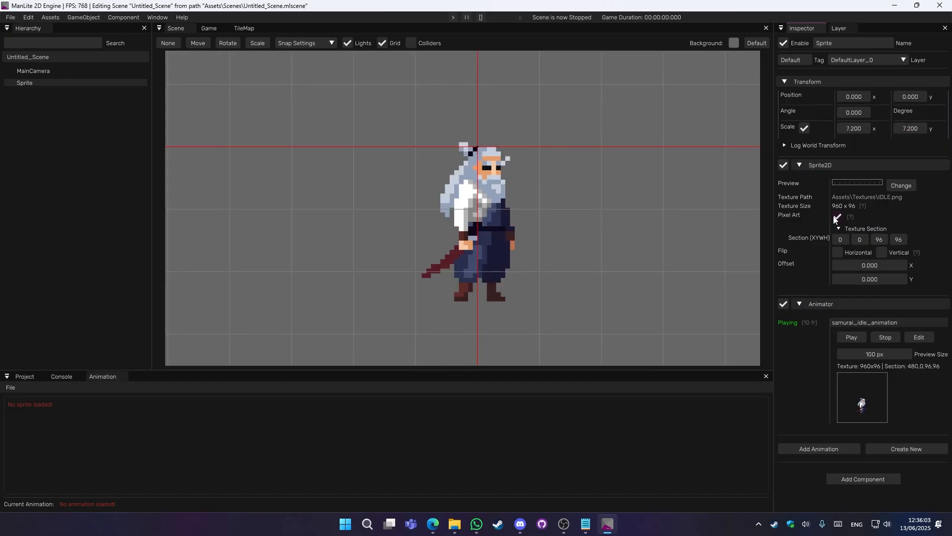
Step: Play the scene and examine the animated sprite in both the Scene and Game views
left_click(453, 17)
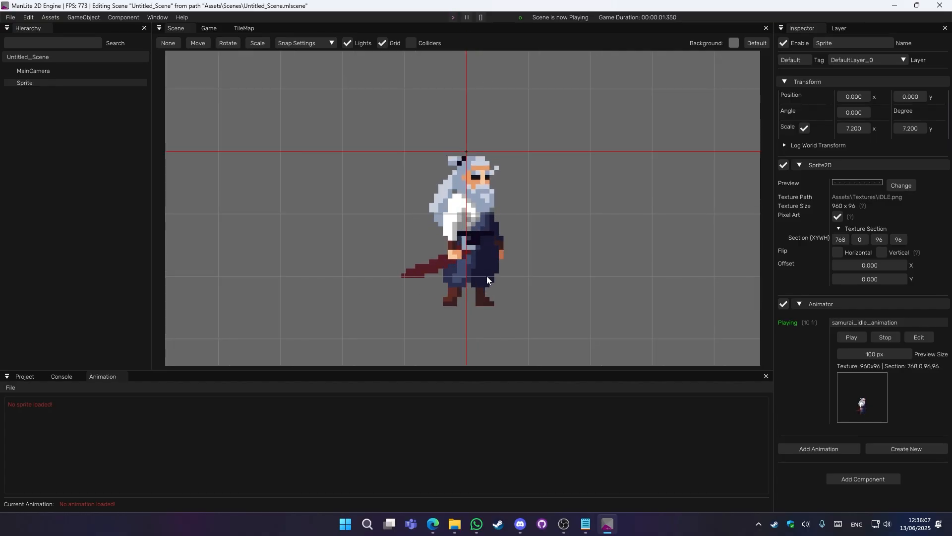
scroll(490, 276, "down", 2)
scroll(526, 228, "down", 1)
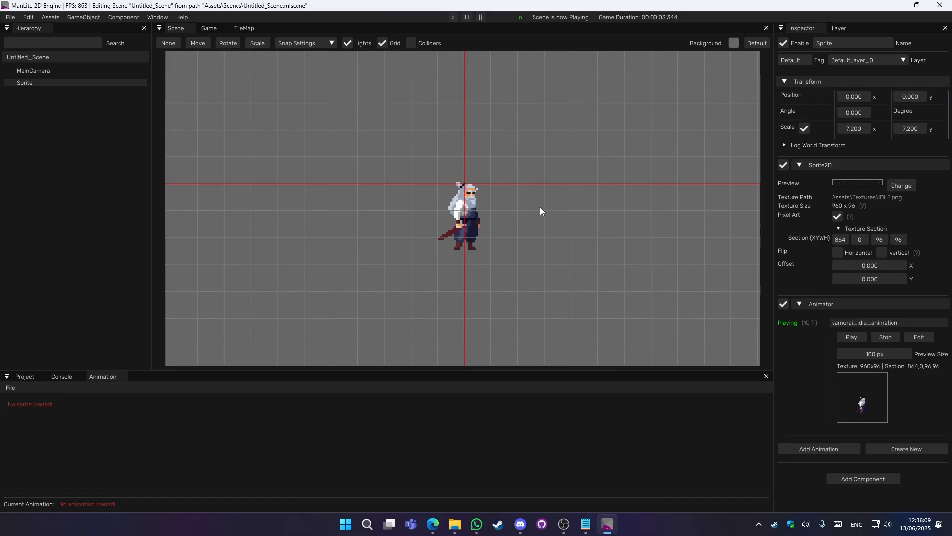
left_click(198, 26)
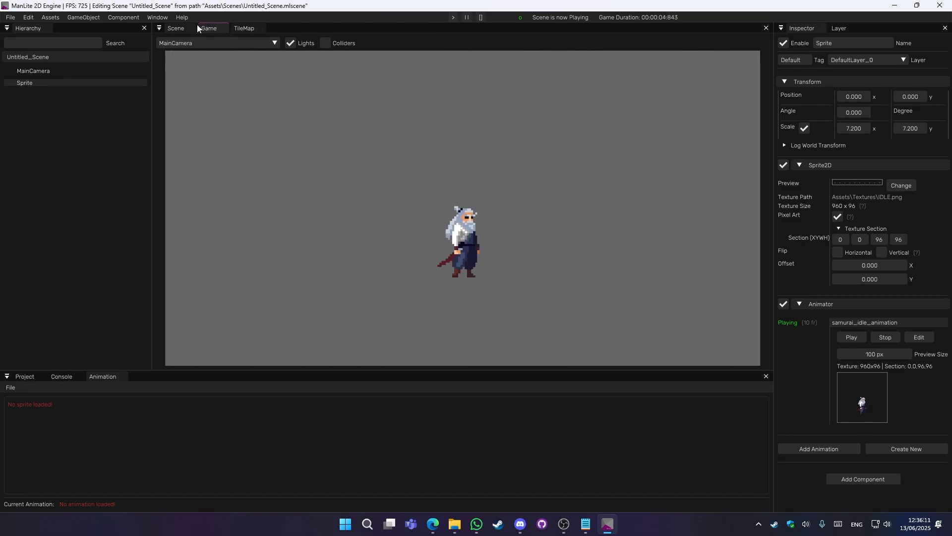
left_click(171, 25)
scroll(498, 167, "up", 3)
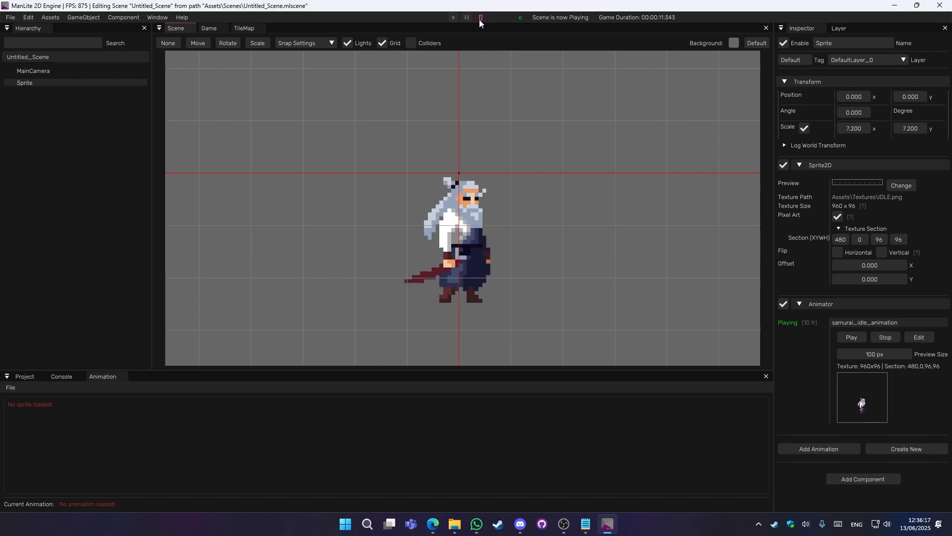
Step: Open the sprite's idle animation for editing, reduce its speed to 0.31x and save the animation
left_click(919, 338)
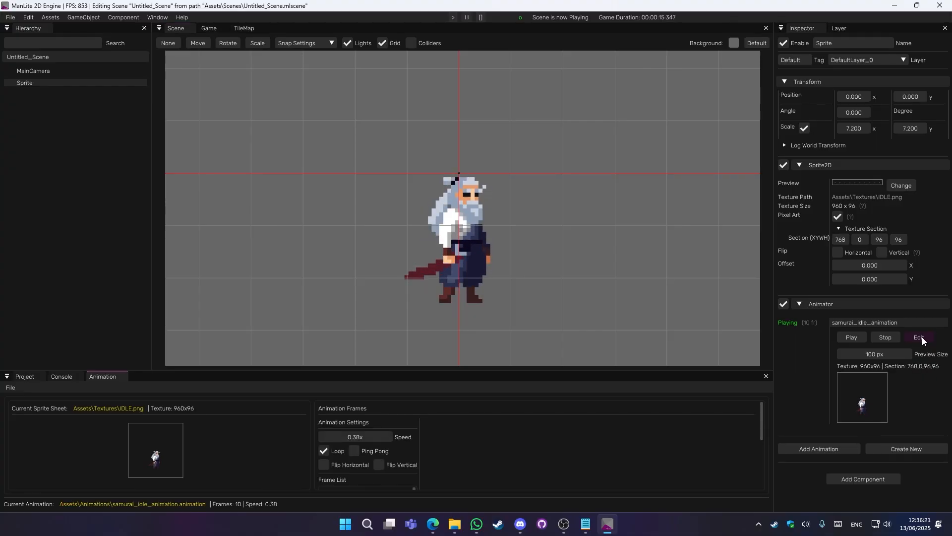
scroll(421, 441, "down", 4)
scroll(397, 426, "up", 2)
scroll(382, 428, "up", 2)
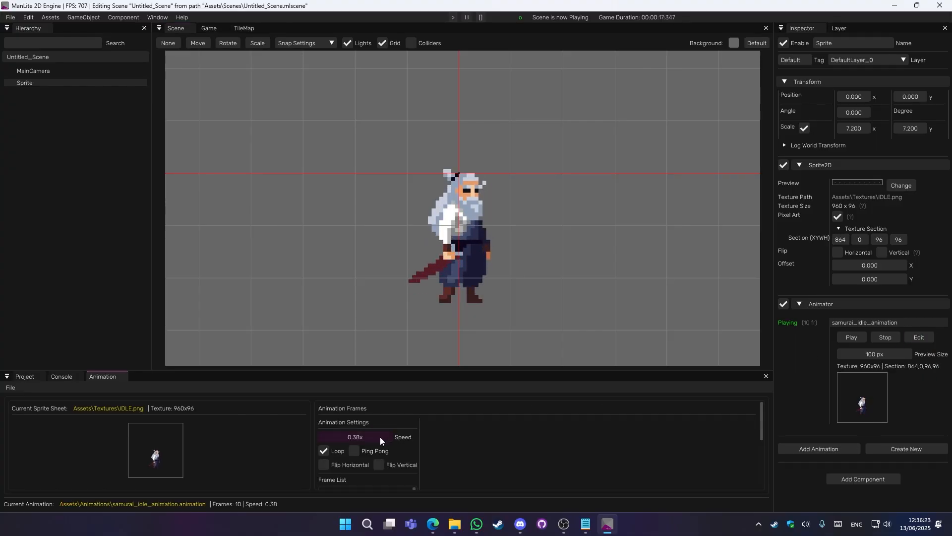
left_click_drag(379, 437, 371, 438)
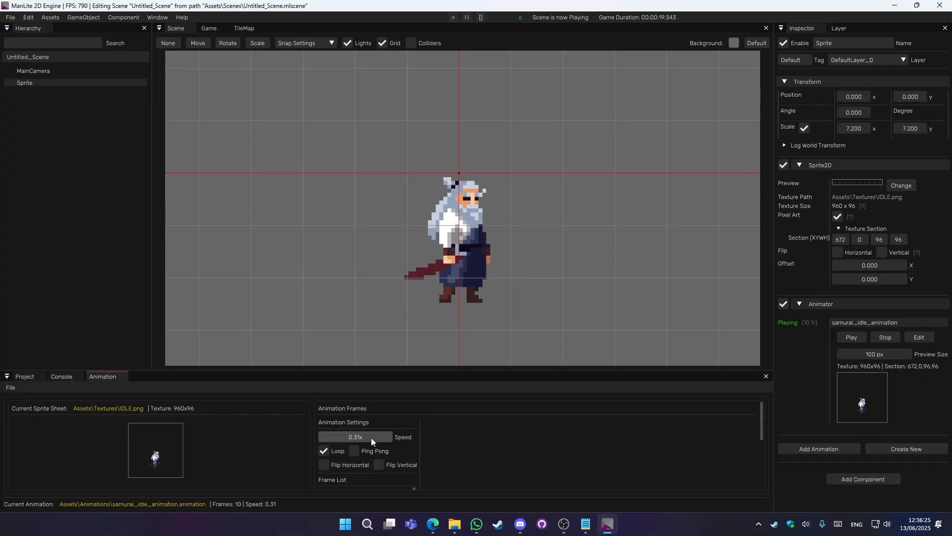
left_click(11, 387)
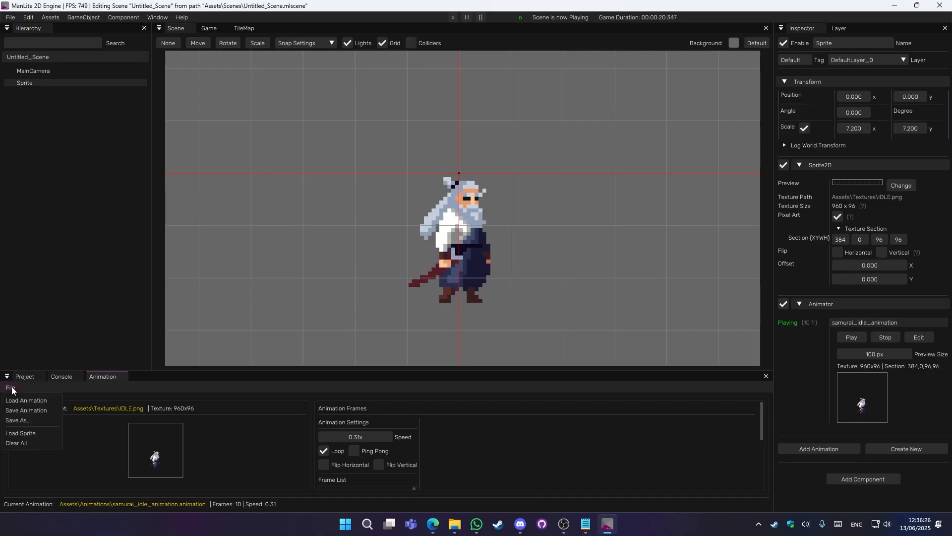
left_click(26, 411)
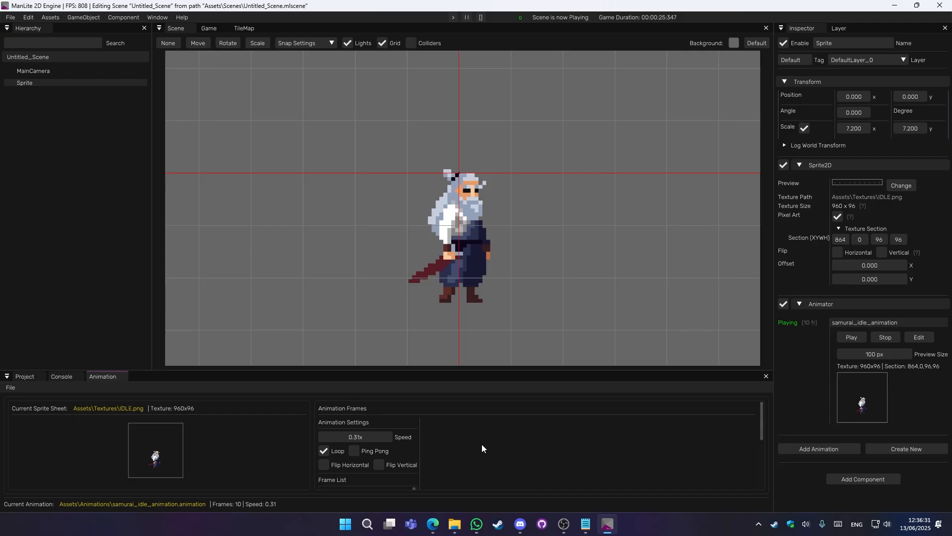
scroll(493, 294, "down", 3)
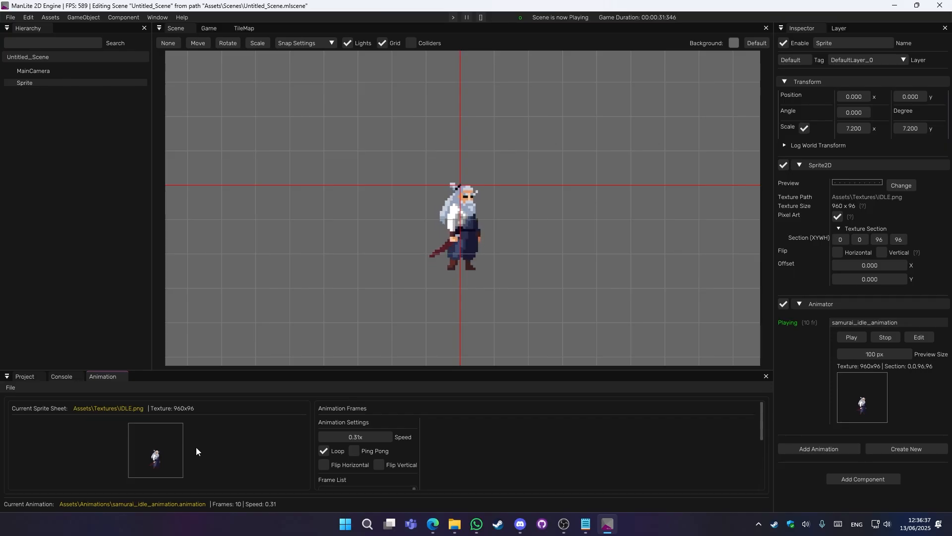
left_click(10, 388)
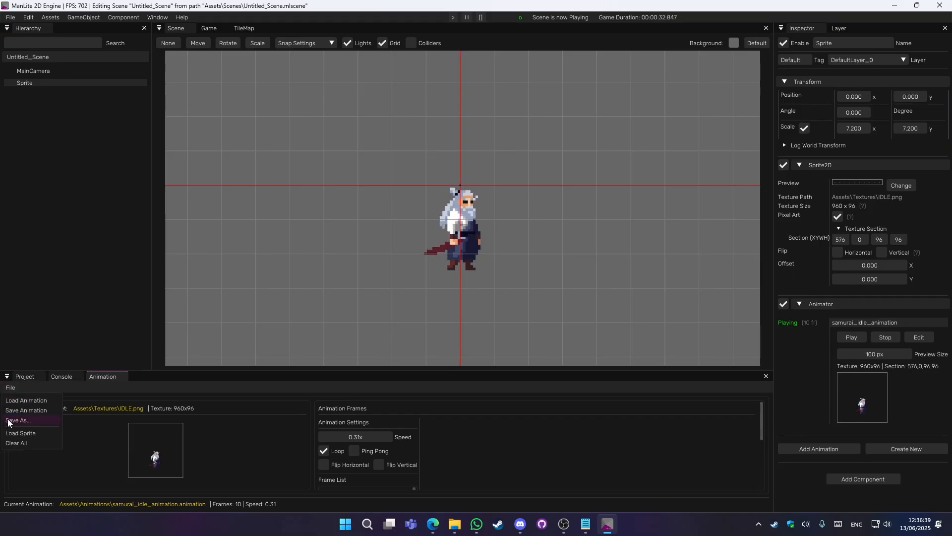
left_click(191, 427)
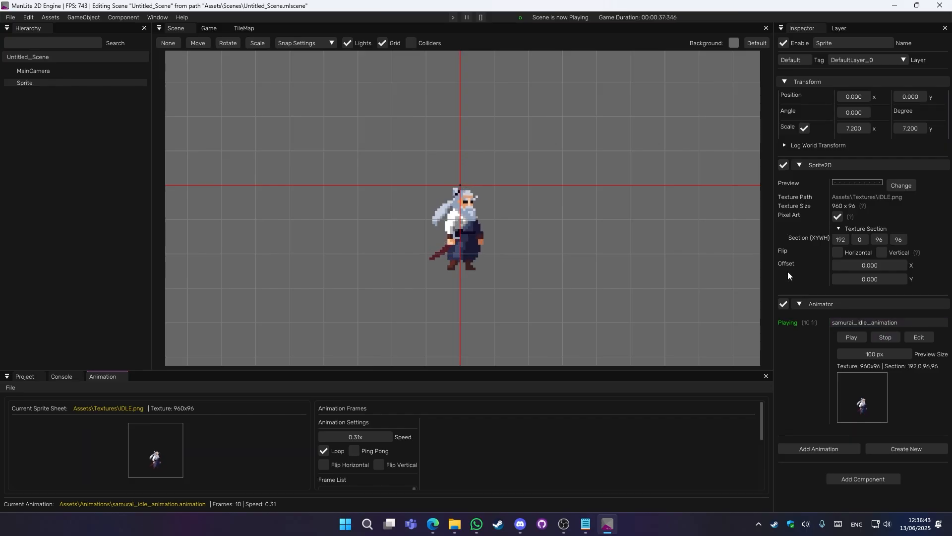
Step: Stop the running scene and select the Sprite object again
left_click(478, 17)
scroll(516, 207, "up", 2)
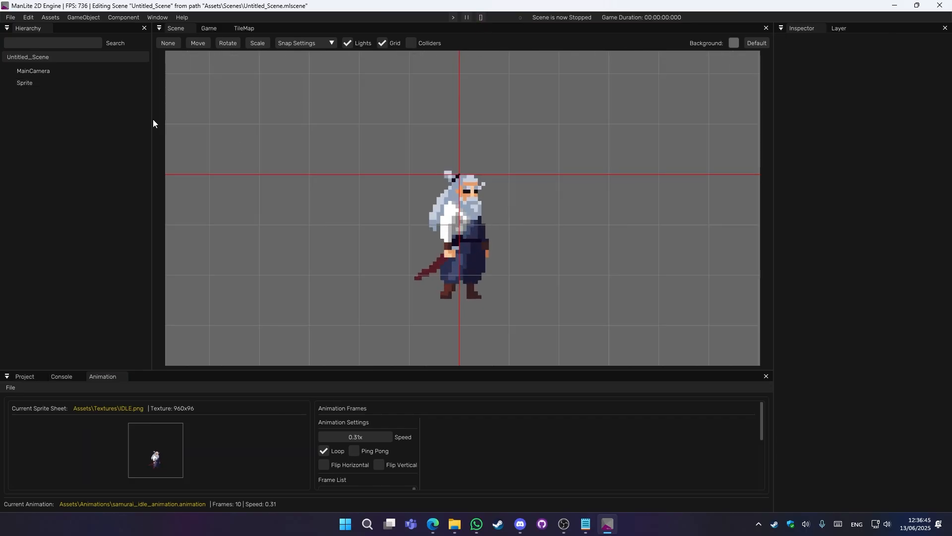
left_click(30, 83)
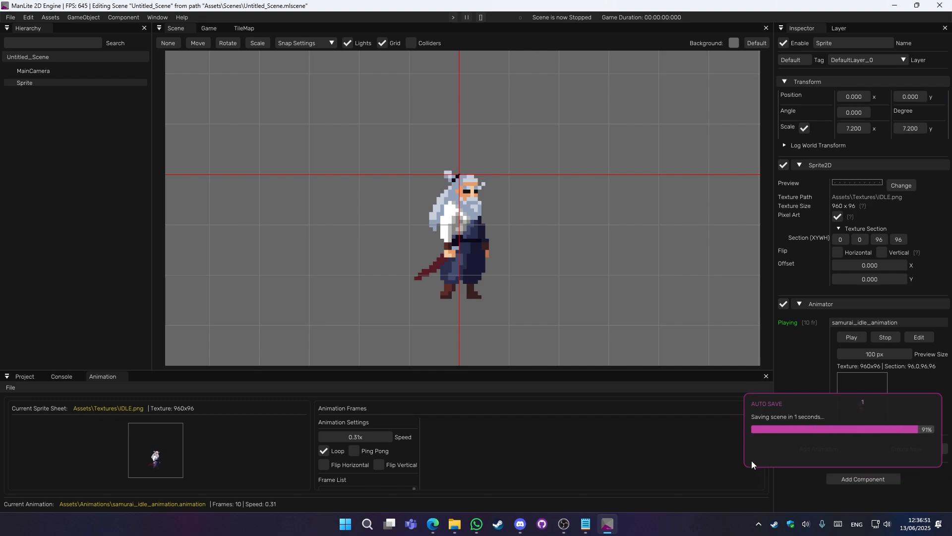
Step: Check the save messages in the Console and look over the project's Assets folders
left_click(52, 377)
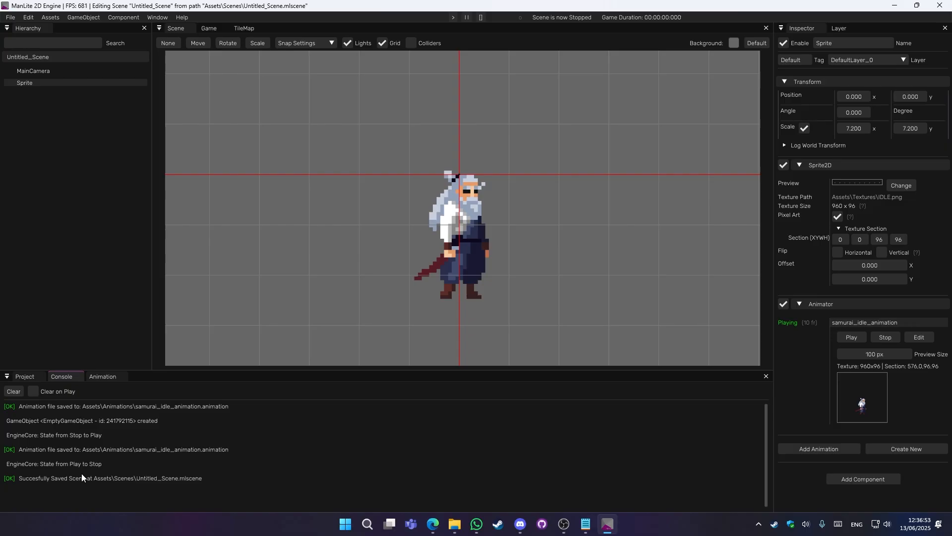
left_click(21, 378)
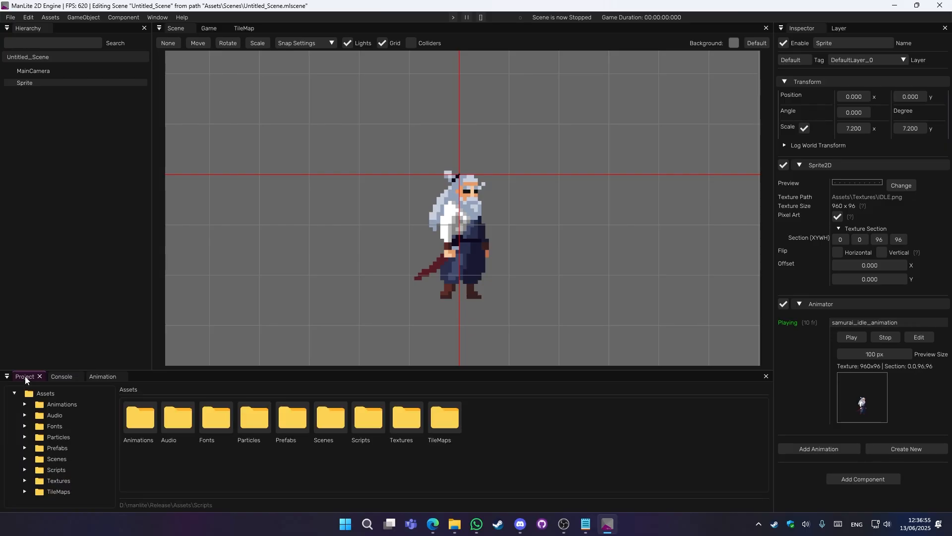
left_click(54, 377)
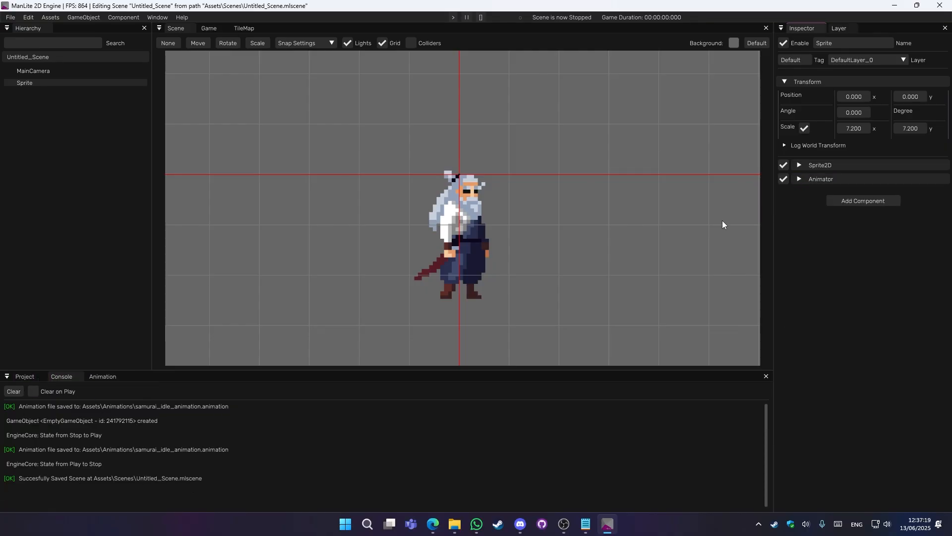
Step: Expand the sprite's Animator component and open samurai_idle_animation for editing to review its settings and frames
scroll(578, 230, "up", 1)
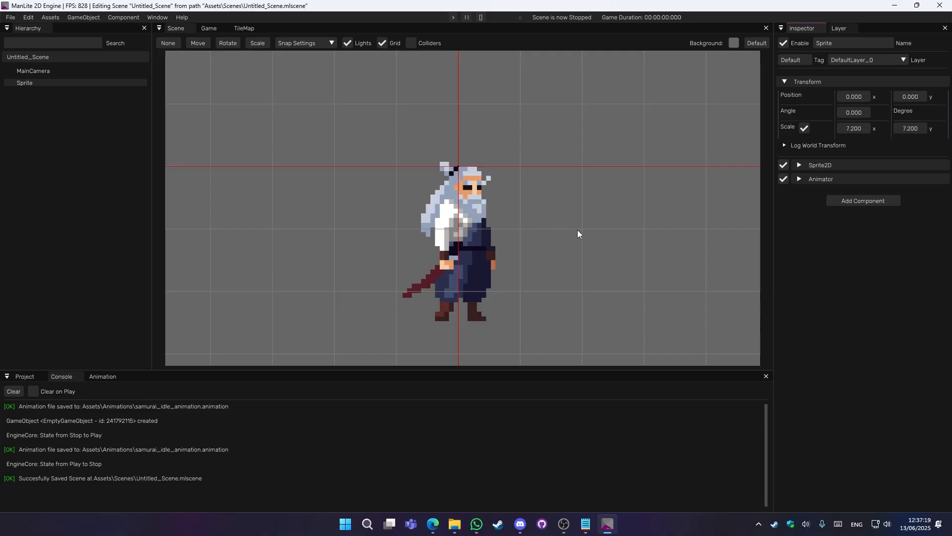
left_click(798, 179)
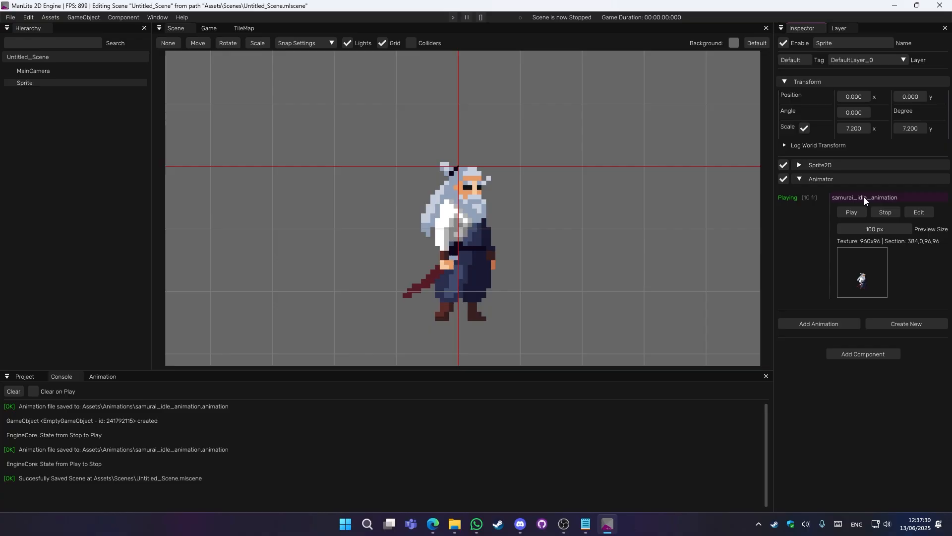
left_click(919, 212)
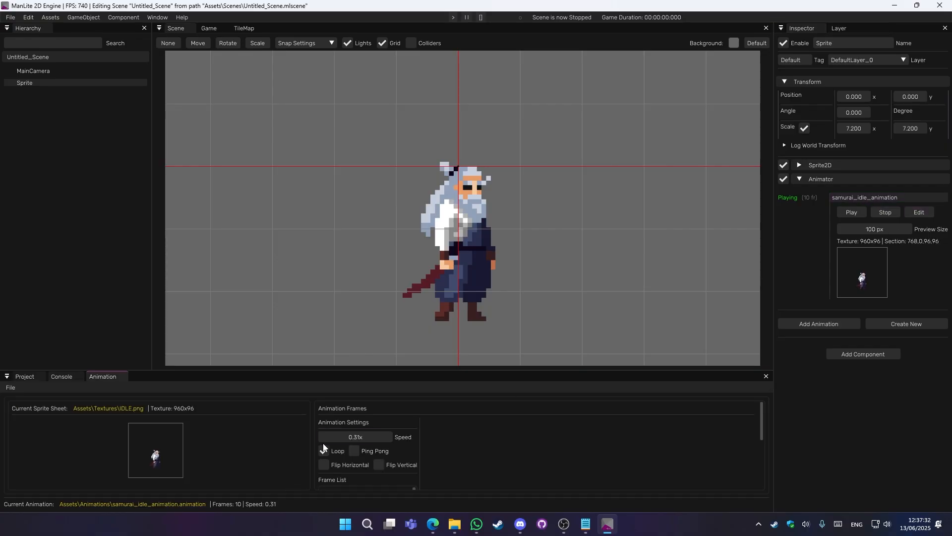
scroll(327, 437, "down", 3)
scroll(350, 463, "up", 3)
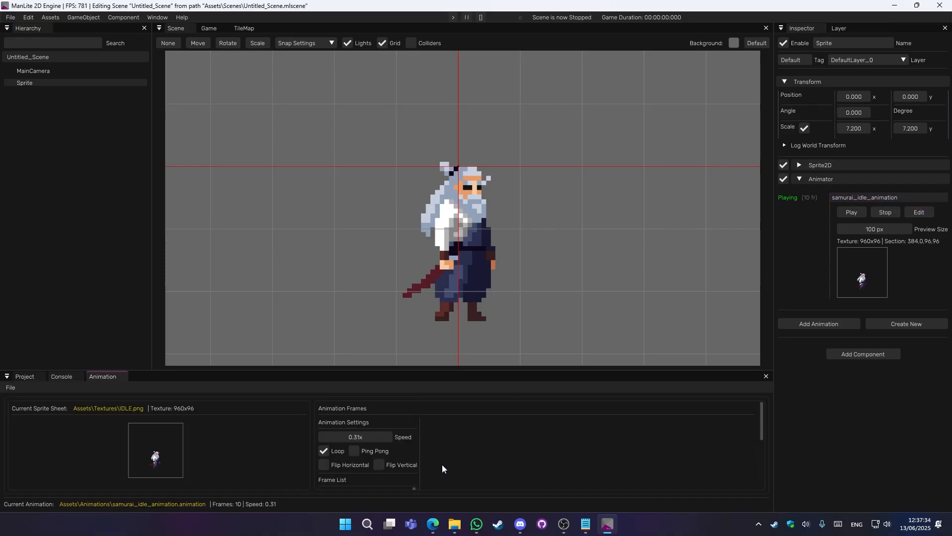
Step: Play the scene while switching the animation's Flip Horizontal and Flip Vertical options on and back off
left_click(324, 464)
left_click(453, 18)
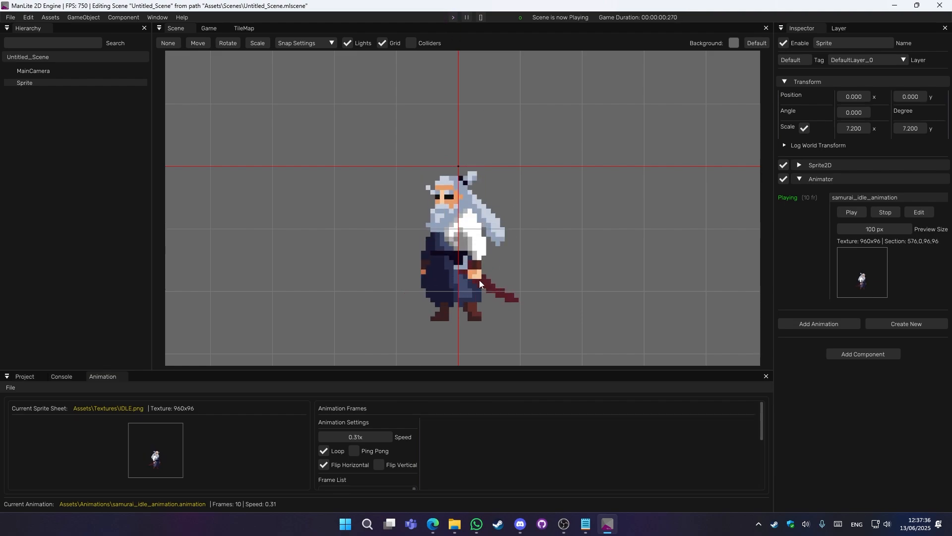
left_click(324, 465)
left_click(378, 465)
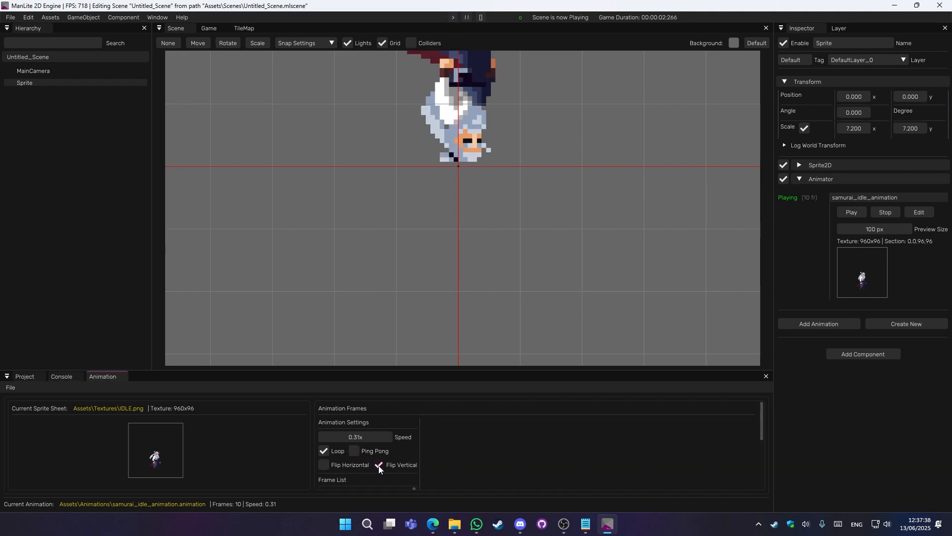
left_click(379, 465)
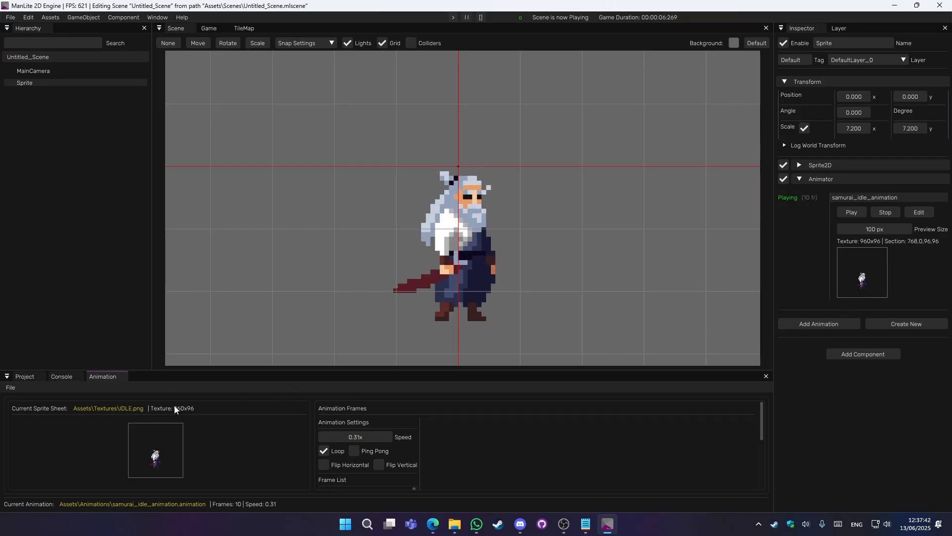
Step: Clear everything from the Animation editor, and stop the scene with the Sprite object selected again
left_click(9, 388)
left_click(22, 443)
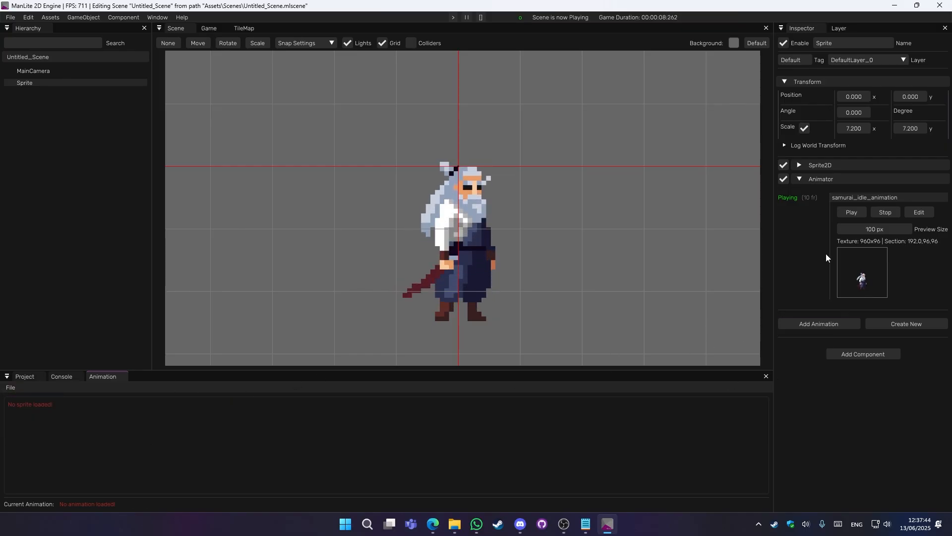
left_click(482, 17)
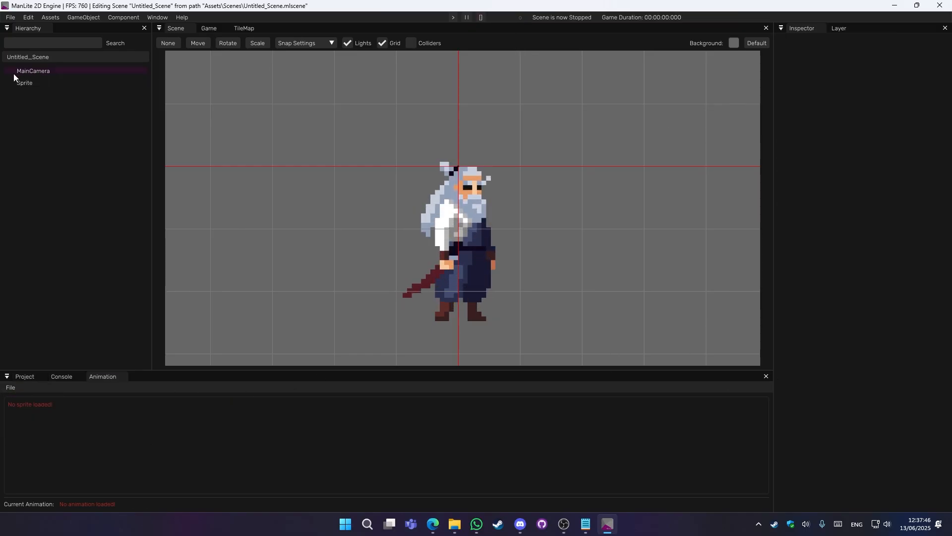
left_click(22, 82)
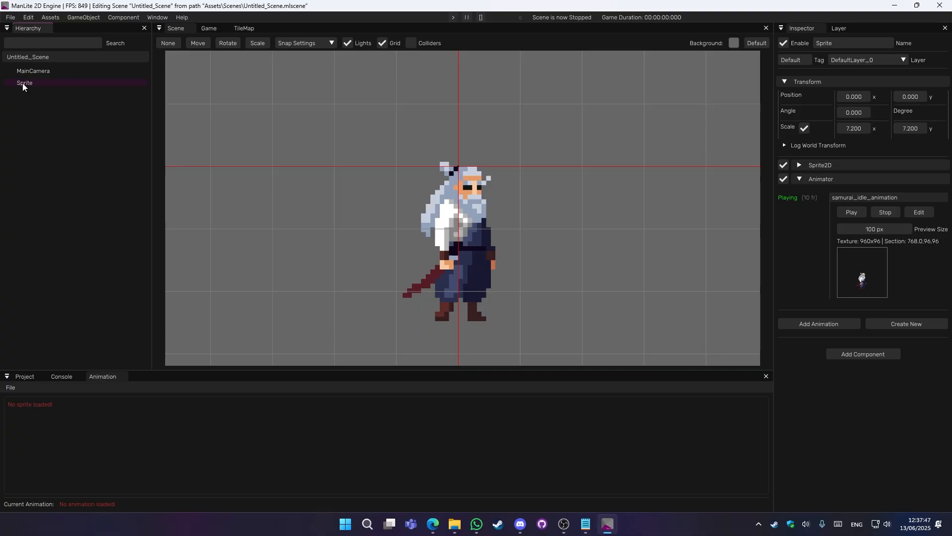
Step: Expand the sprite's Sprite2D component and remove its Animator component
left_click(799, 166)
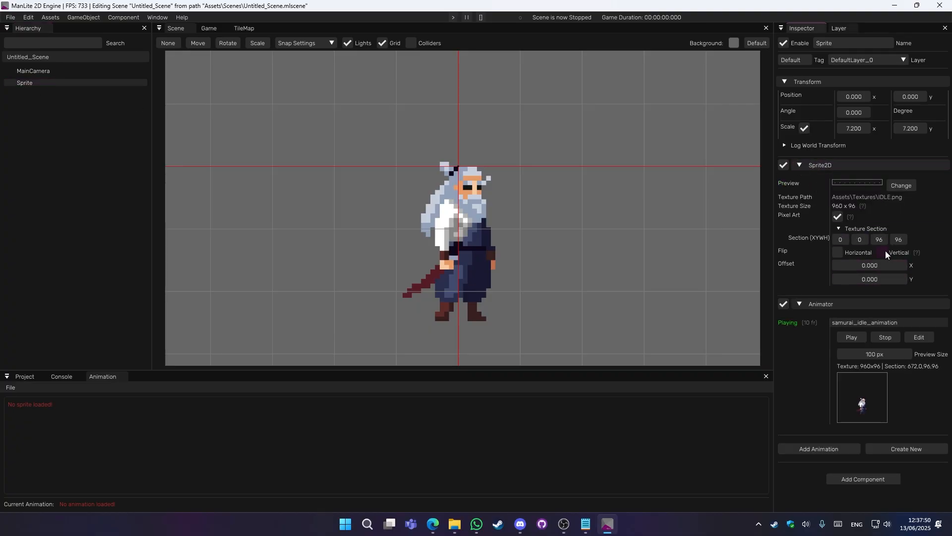
right_click(821, 305)
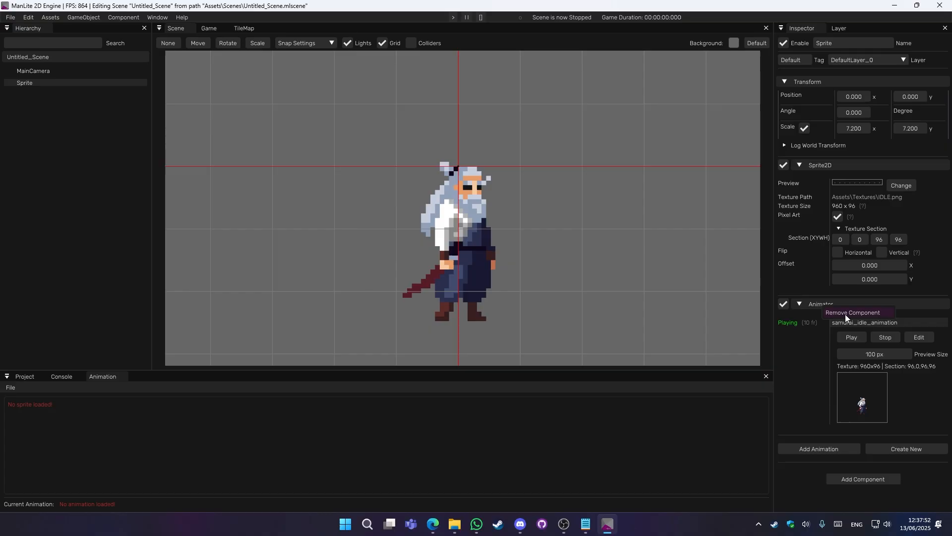
left_click(845, 313)
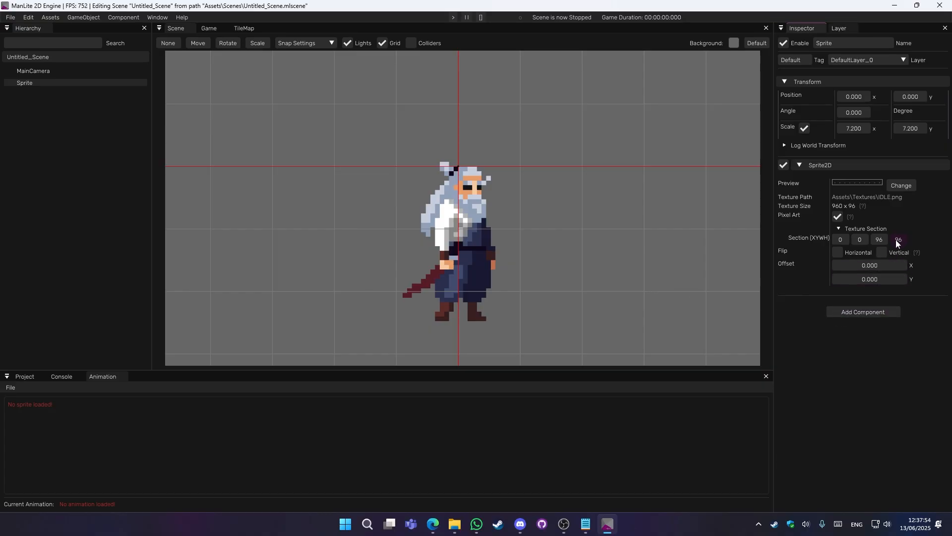
Step: Reassign IDLE.png as the sprite's texture, and open the project's Textures folder to pick up that image asset
left_click(901, 186)
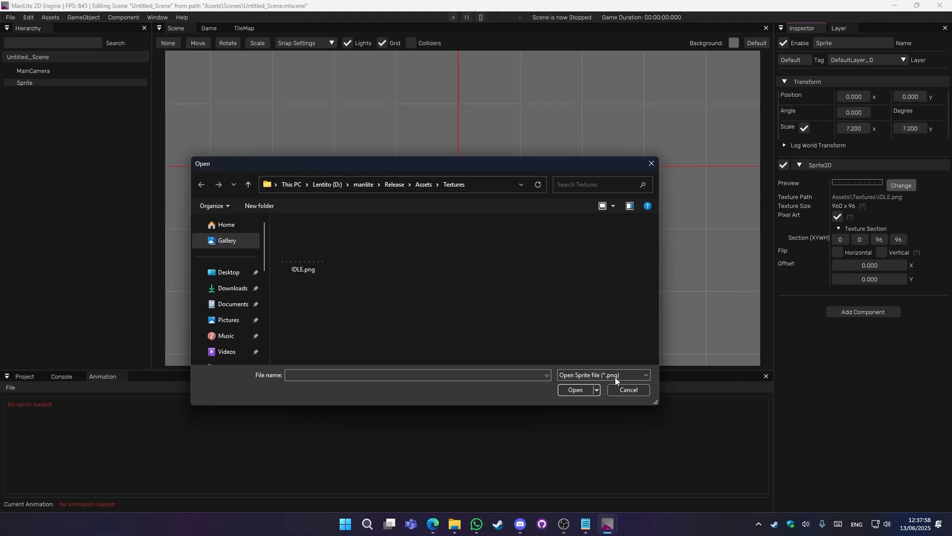
double_click(303, 263)
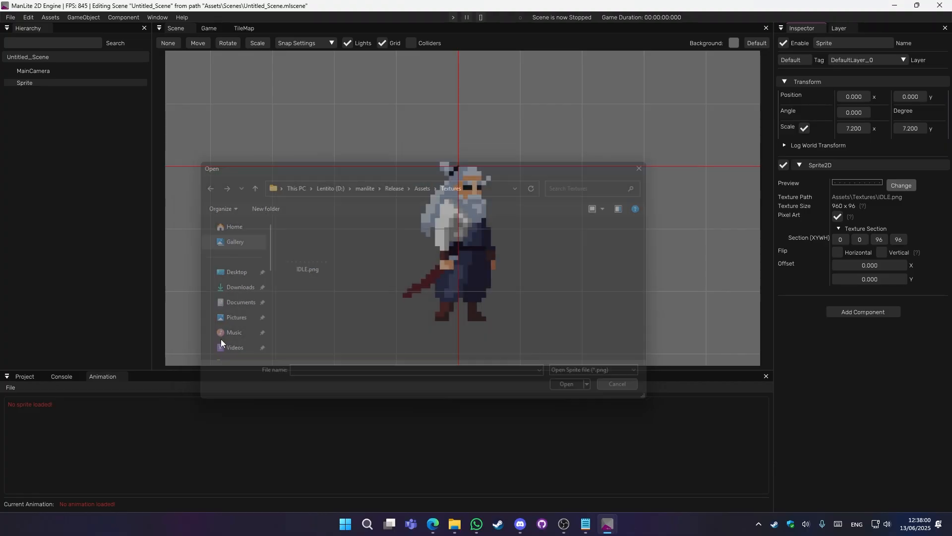
left_click(46, 378)
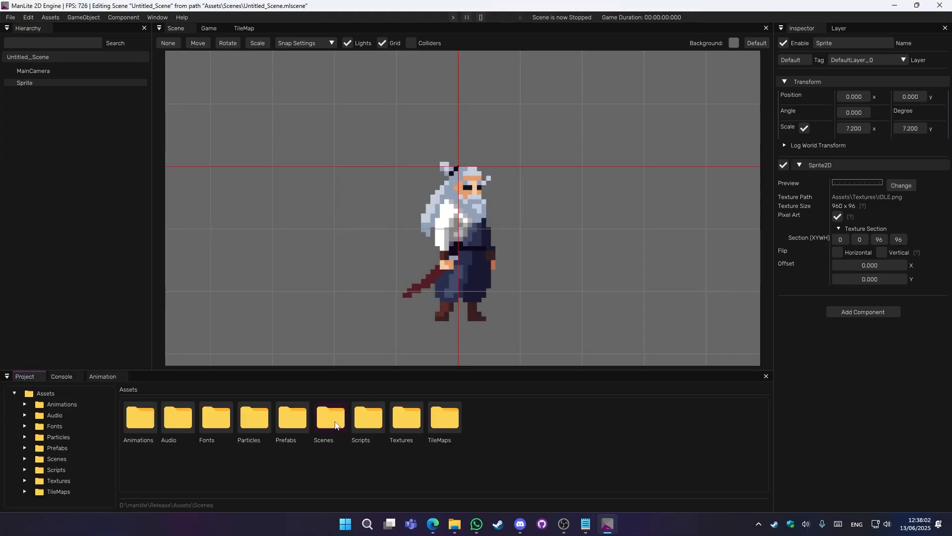
double_click(406, 419)
left_click_drag(141, 419, 477, 446)
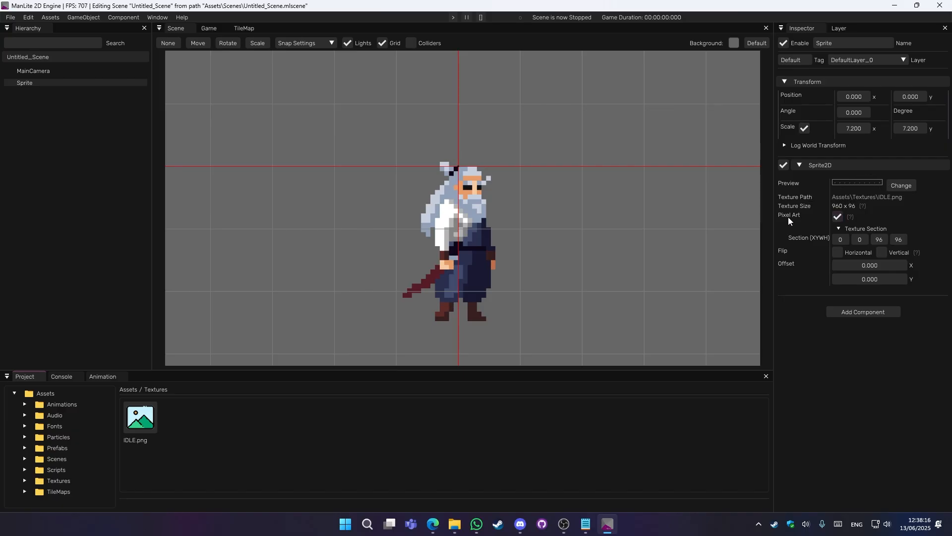
Step: Switch the sprite's Pixel Art option off and back on several times to compare smooth and pixelated rendering
left_click(838, 217)
left_click(837, 217)
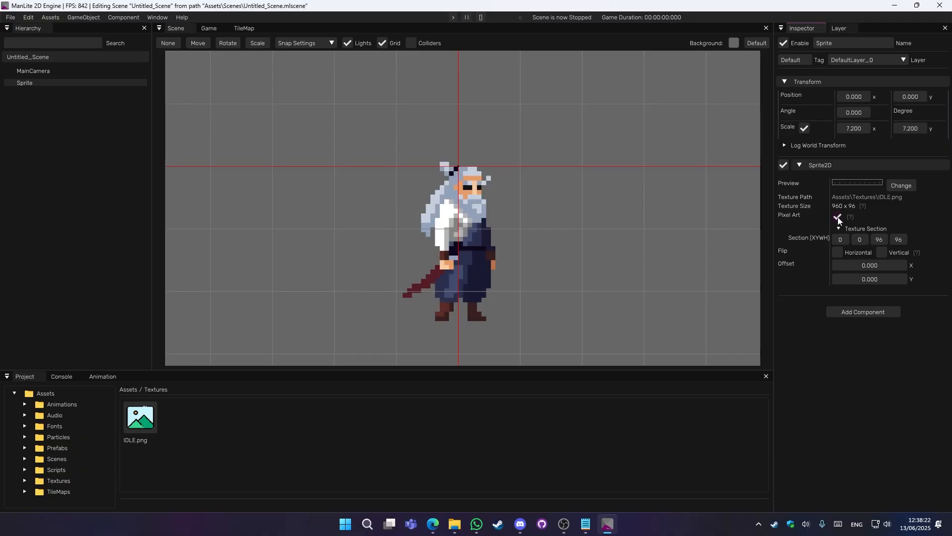
scroll(534, 266, "down", 3)
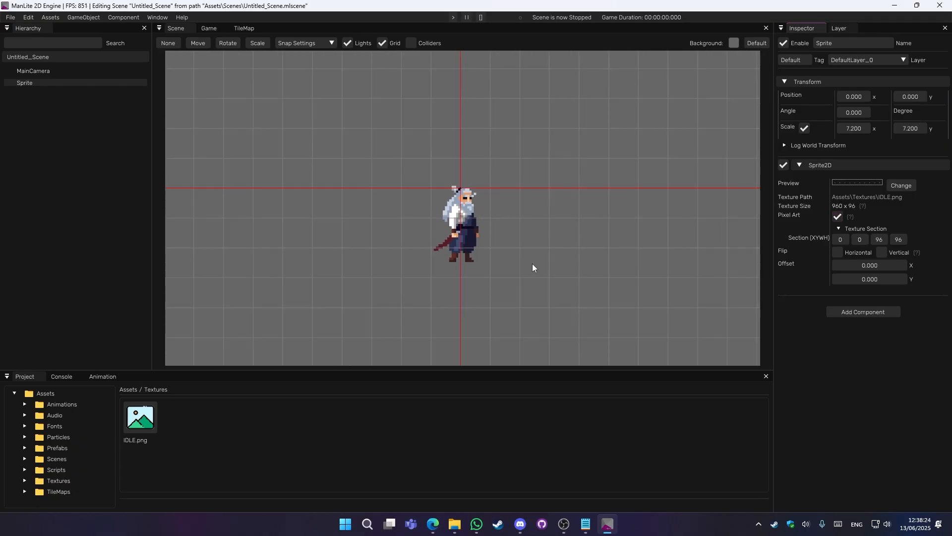
scroll(535, 264, "up", 3)
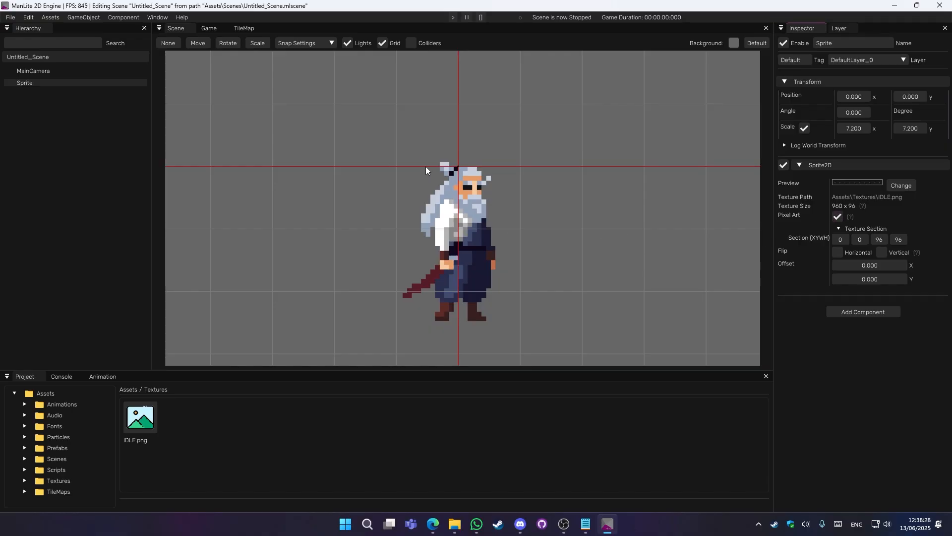
left_click(837, 217)
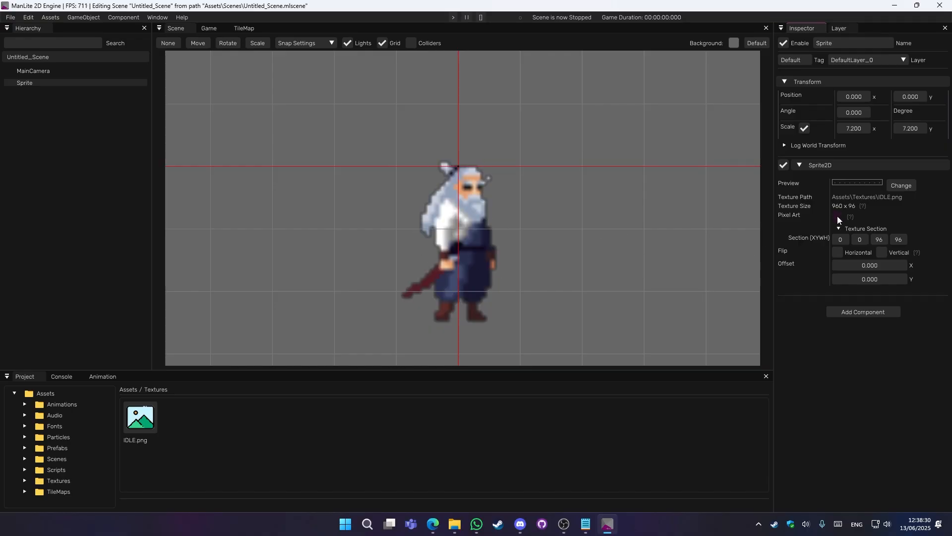
left_click(837, 216)
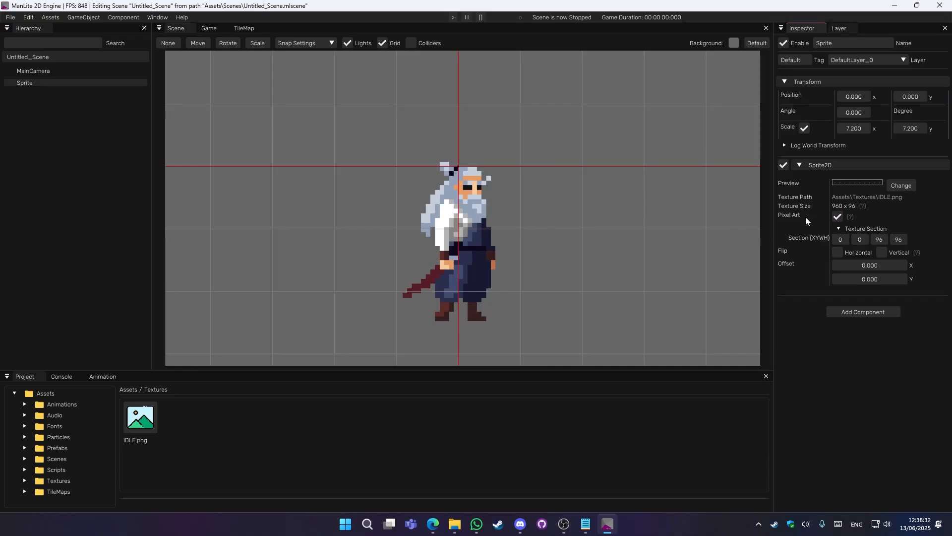
left_click(837, 217)
left_click(838, 217)
Step: Try changing the sprite's texture section X and width, and set the section width back to 96
left_click_drag(845, 239, 822, 237)
double_click(881, 239)
type("96")
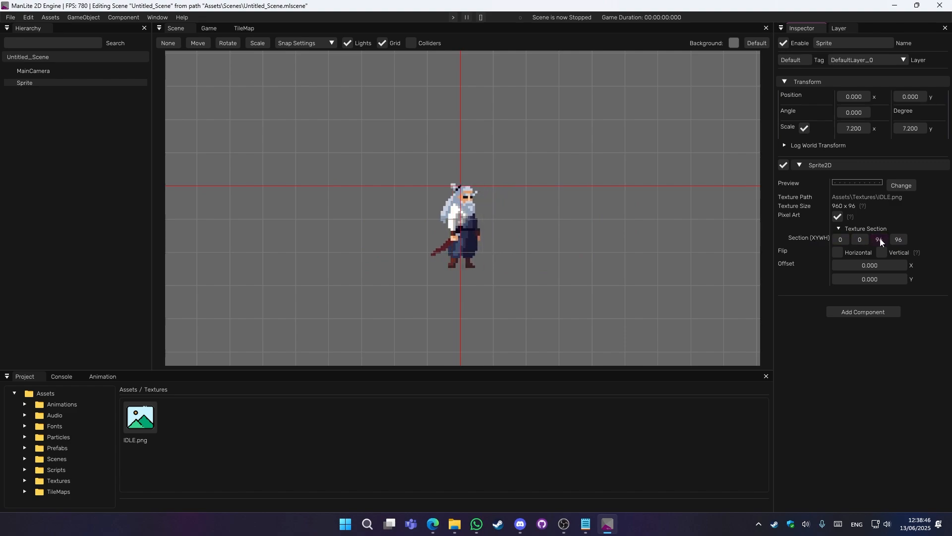
Step: Flip the sprite horizontally and back, and flip it vertically and back
left_click(837, 253)
left_click(837, 254)
left_click(887, 252)
left_click(887, 252)
Step: Set the sprite's Y offset to 0.344 so its feet rest on the origin, and collapse the Sprite2D component
scroll(606, 240, "down", 3)
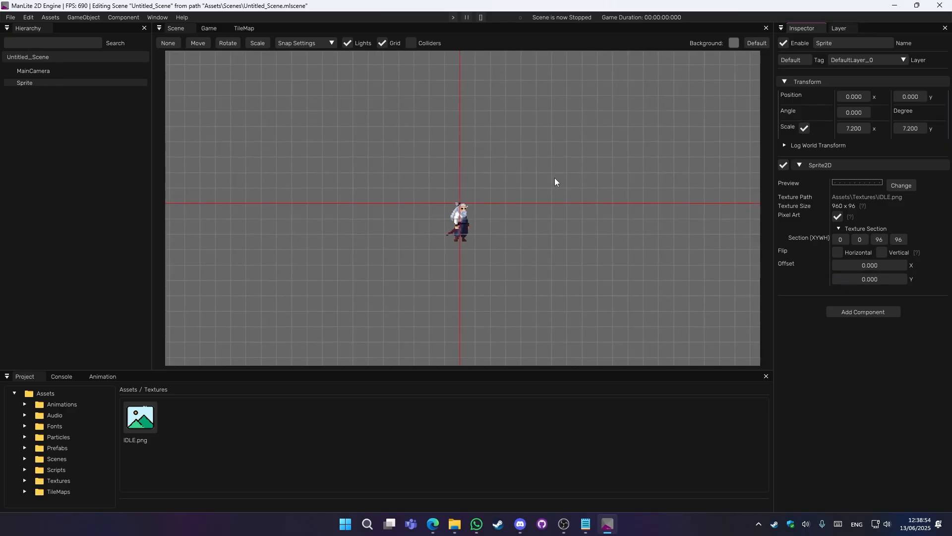
scroll(519, 238, "up", 2)
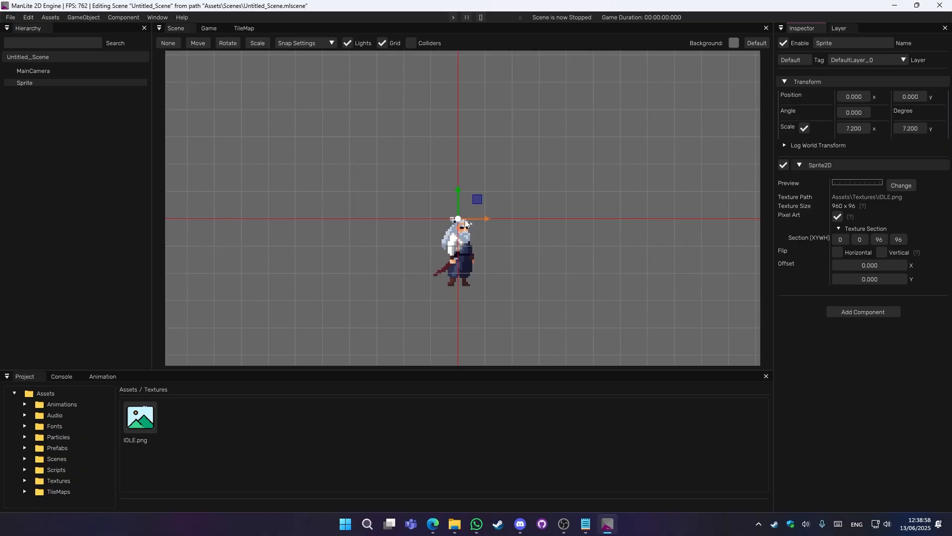
mouse_move(889, 273)
left_mouse_down()
mouse_move(906, 278)
mouse_move(790, 290)
mouse_move(873, 278)
left_mouse_up()
scroll(526, 272, "up", 5)
scroll(517, 256, "down", 3)
scroll(579, 261, "up", 3)
scroll(588, 273, "down", 3)
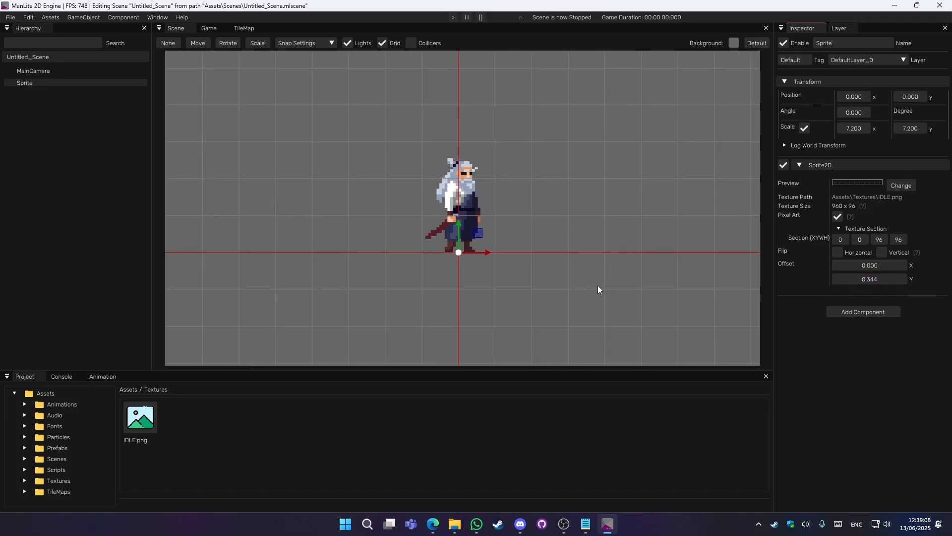
left_click(800, 165)
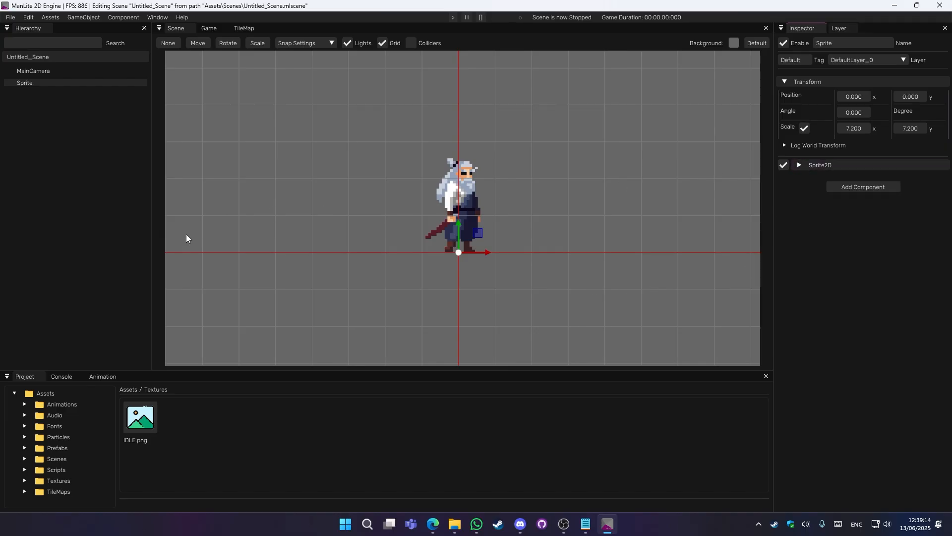
Step: Hide the transform gizmo and show colliders in the Scene view so the camera frame is drawn
scroll(416, 227, "down", 3)
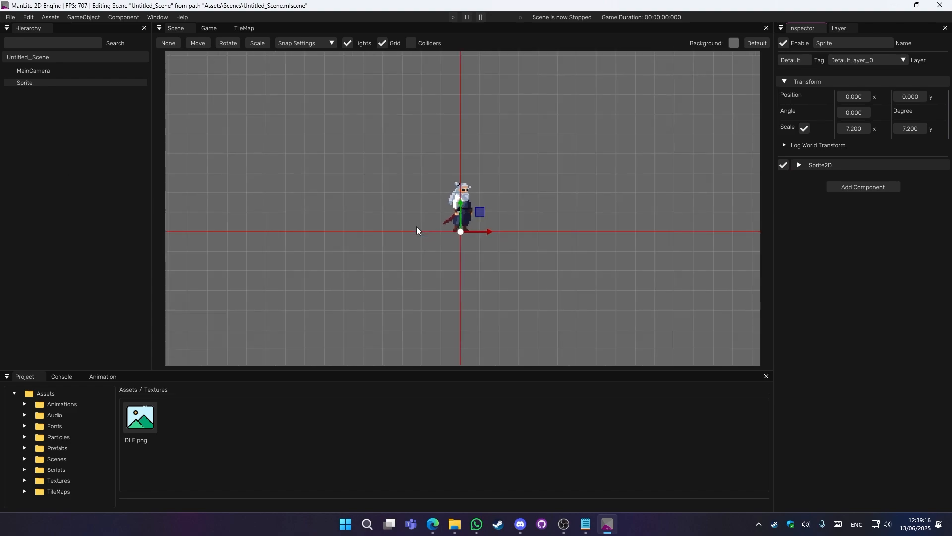
key("q")
left_click(411, 43)
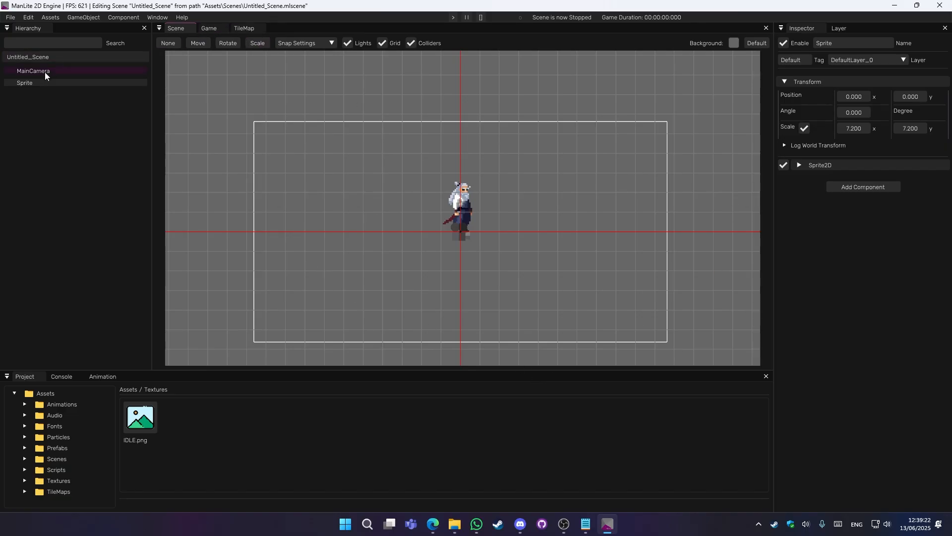
Step: Set MainCamera's viewport width to 1480, viewport height to 1026 and camera zoom to 124
left_click(32, 70)
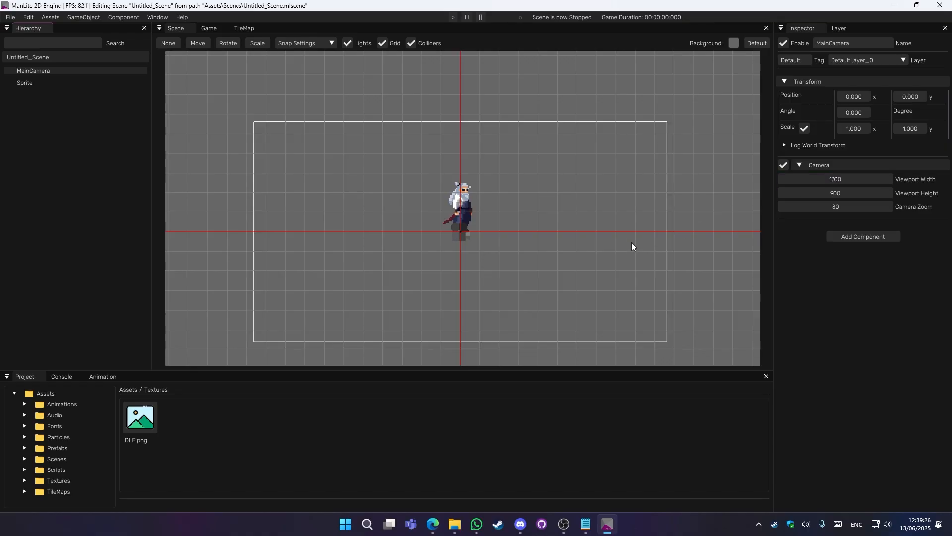
scroll(632, 242, "down", 3)
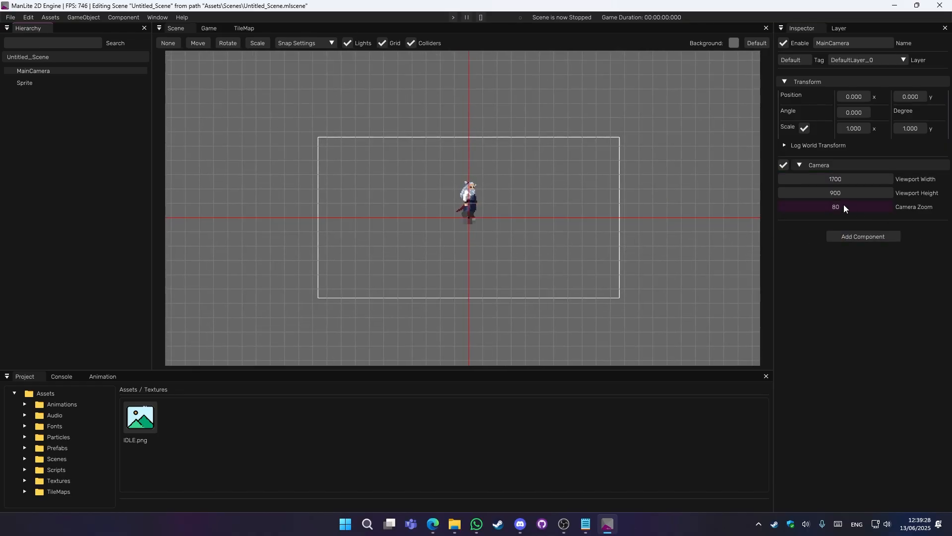
left_click_drag(844, 204, 624, 225)
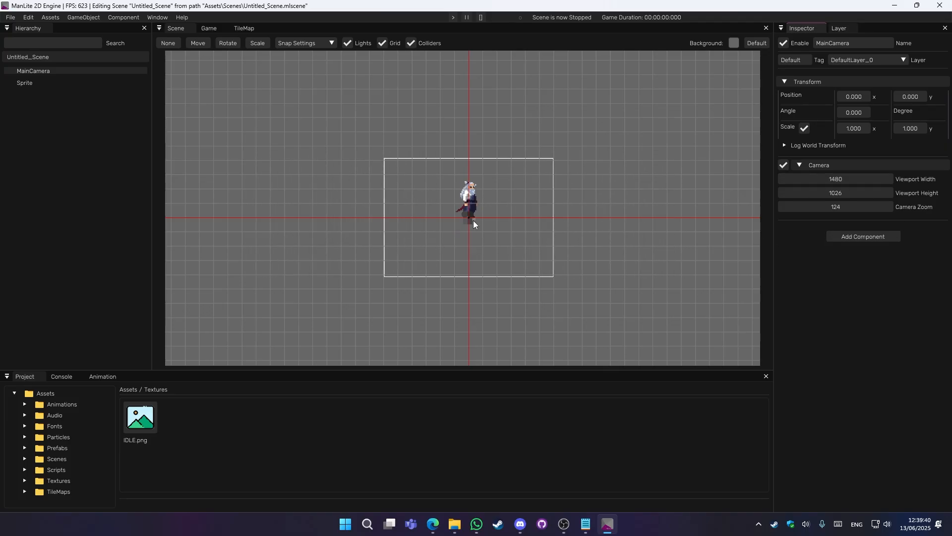
Step: Show the Game view through MainCamera
left_click(205, 29)
left_click(200, 41)
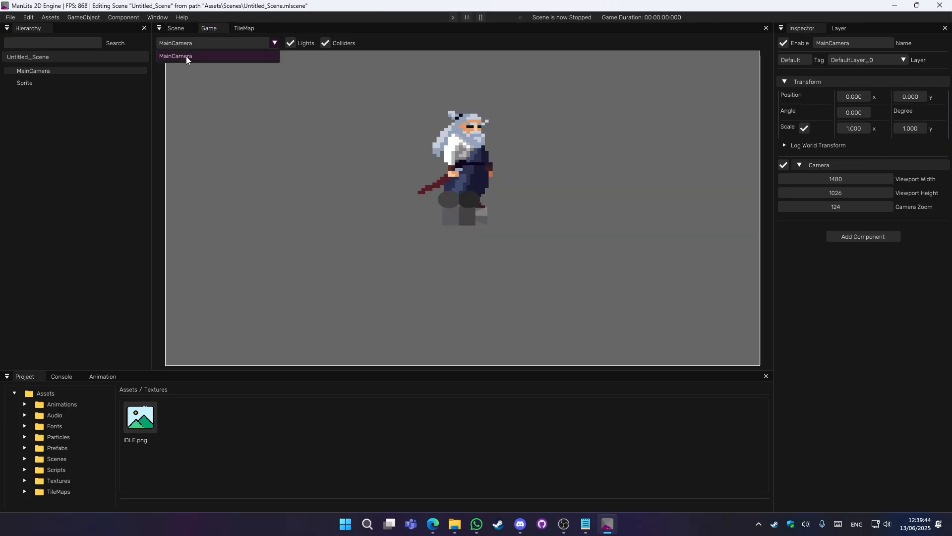
left_click(176, 57)
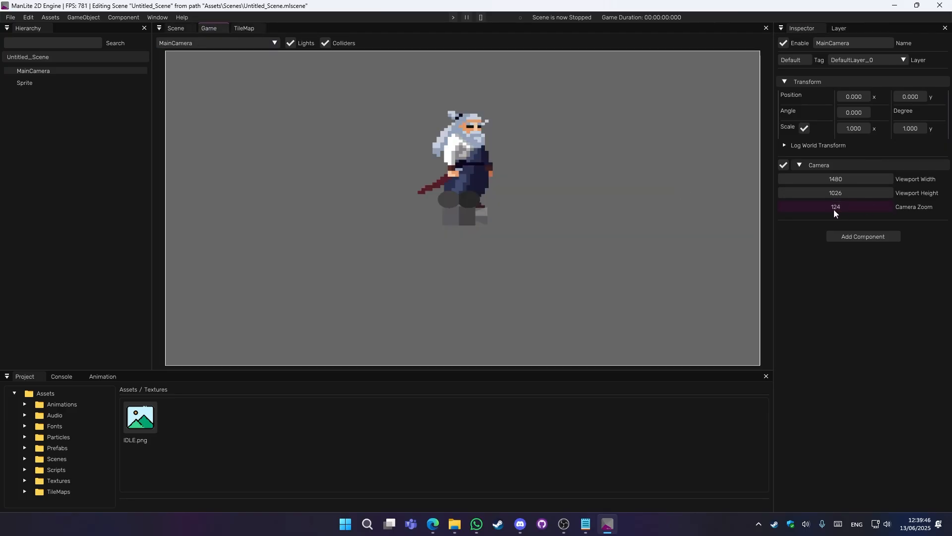
Step: Hide colliders in the Game view and set MainCamera's viewport to 3552 by 2742 with camera zoom 402
left_click_drag(834, 210, 951, 191)
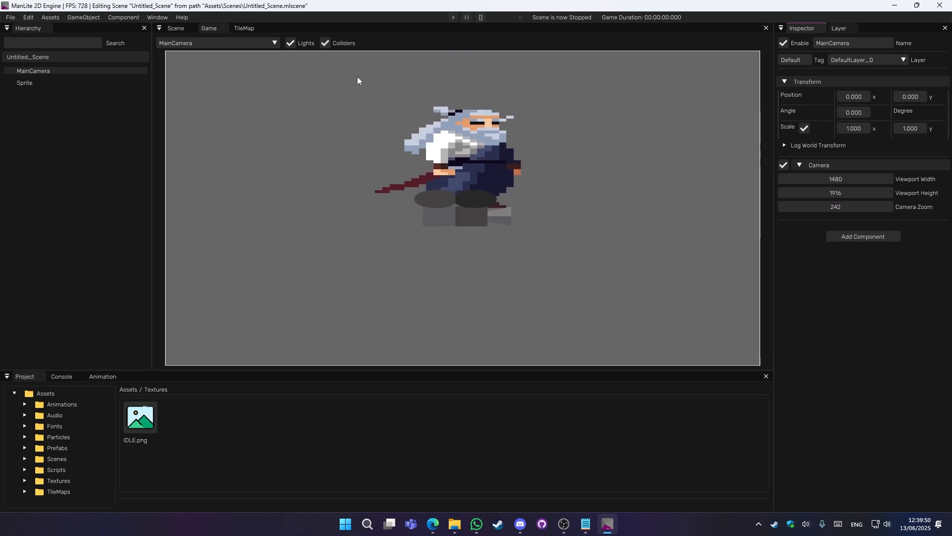
left_click(327, 44)
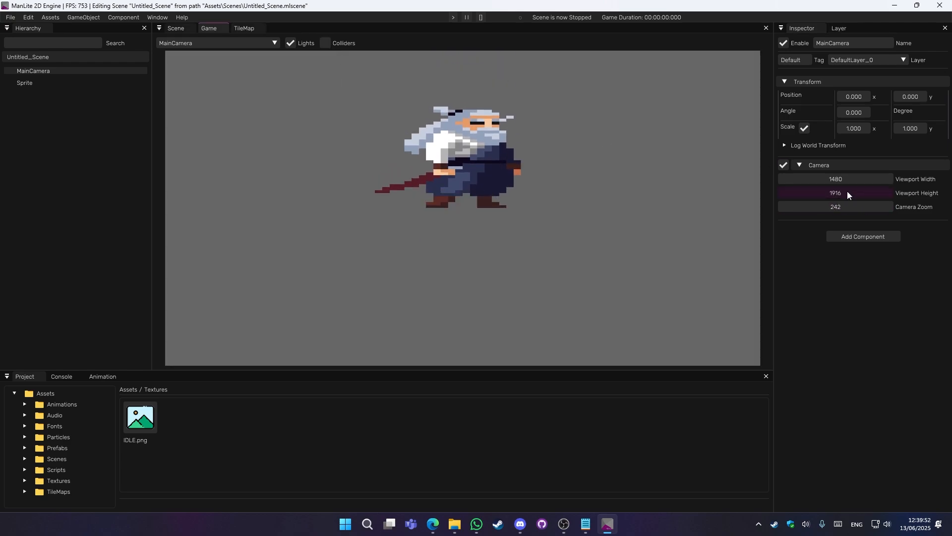
left_click_drag(857, 179, 951, 176)
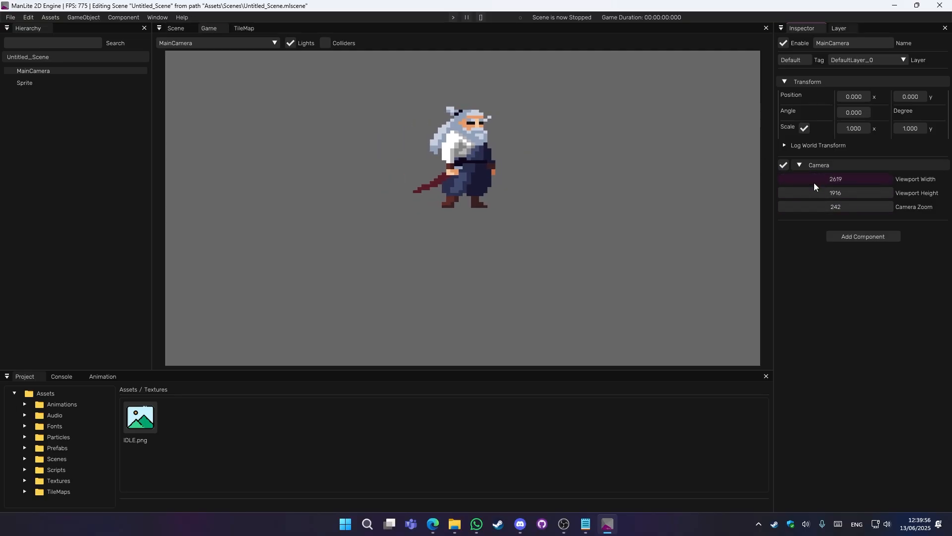
left_click_drag(814, 181, 951, 183)
left_click_drag(849, 212, 763, 213)
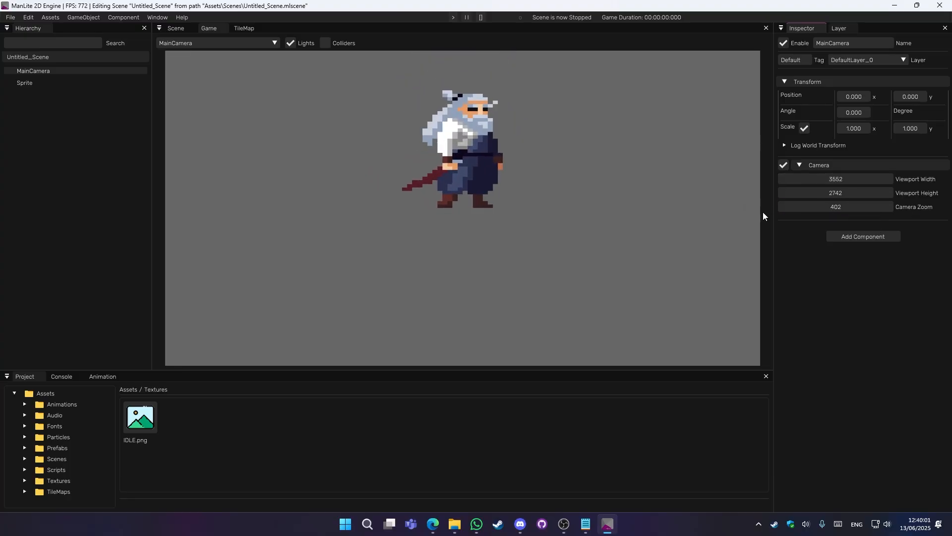
Step: Return to the Scene view with colliders shown, and delete MainCamera from the hierarchy
left_click(174, 29)
left_click(411, 43)
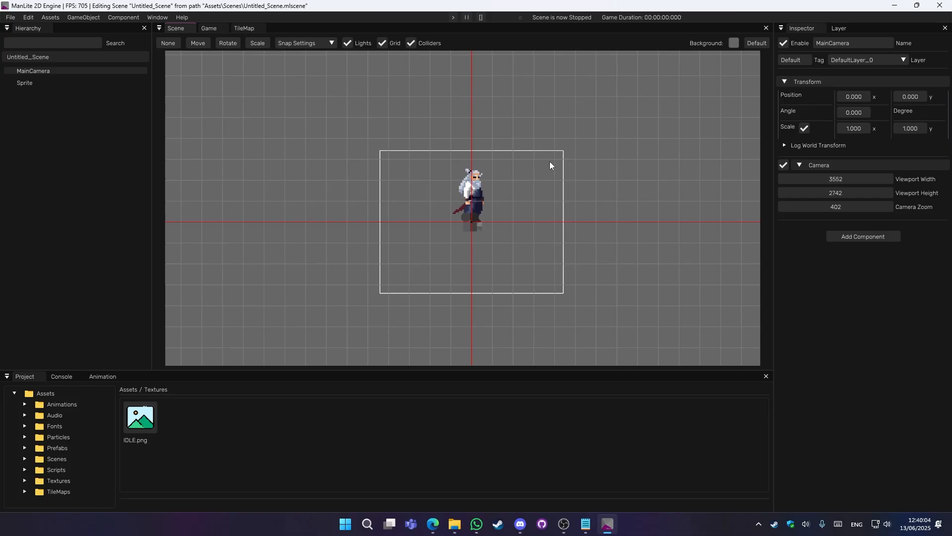
right_click(37, 70)
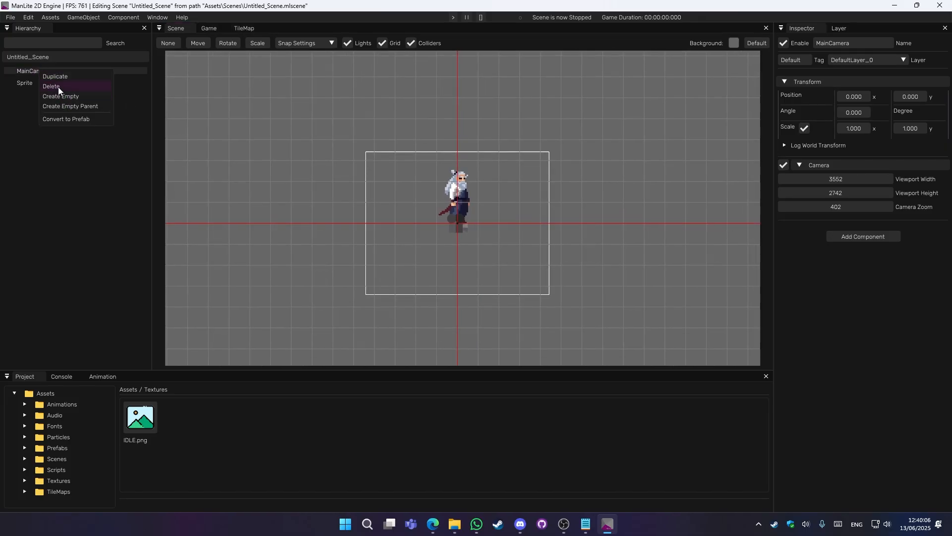
left_click(58, 87)
Step: Create a new camera in the scene, choose Camera as the Game view's camera, and return to the Scene view
right_click(35, 92)
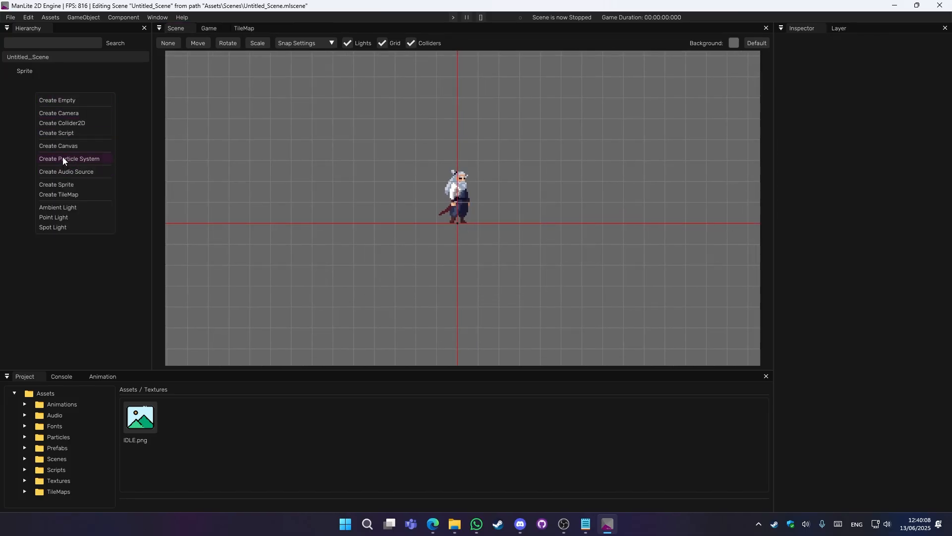
left_click(62, 114)
left_click(207, 28)
left_click(198, 44)
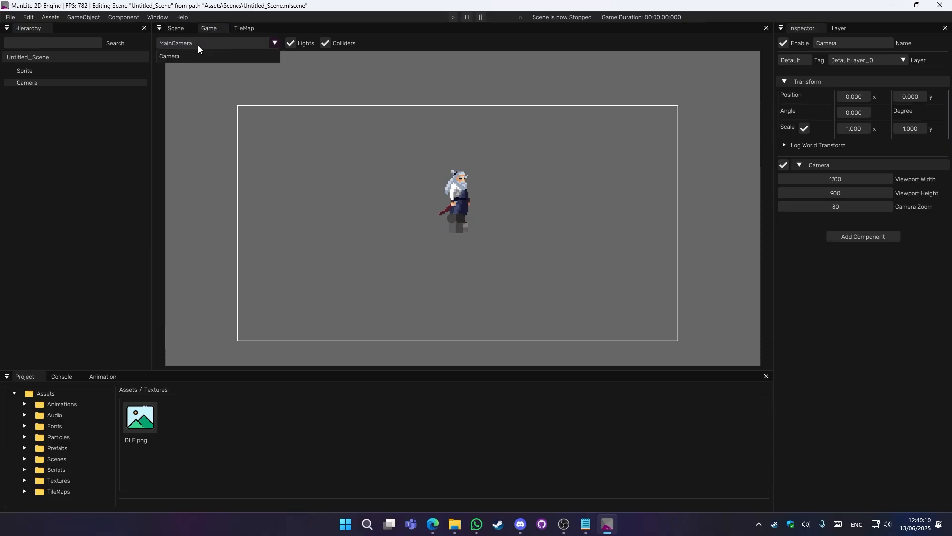
left_click(192, 56)
left_click(174, 29)
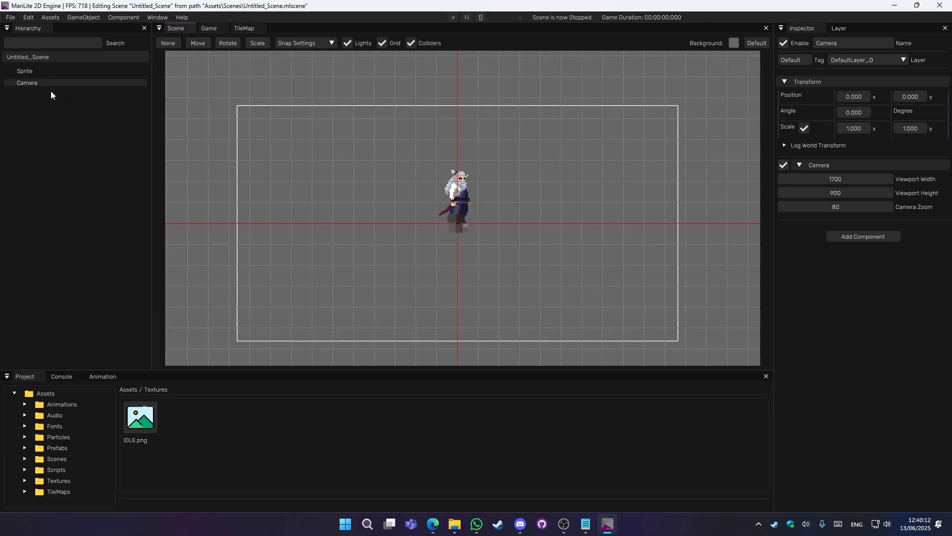
scroll(516, 228, "up", 1)
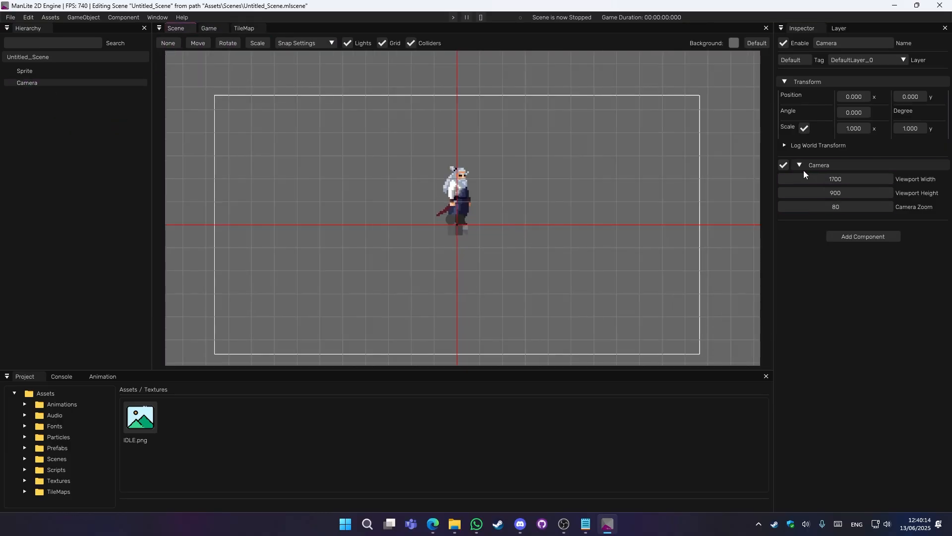
right_click(22, 96)
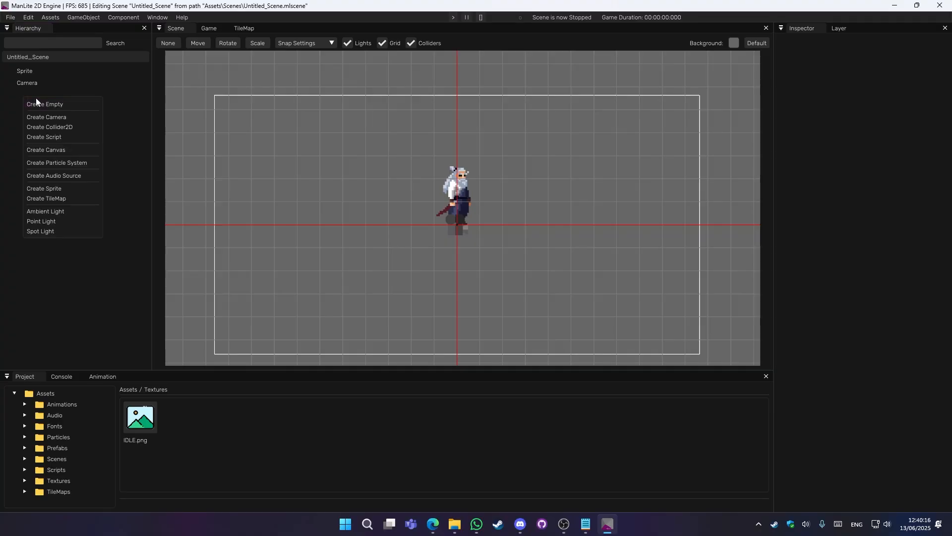
left_click(30, 89)
left_click(26, 83)
left_click(840, 234)
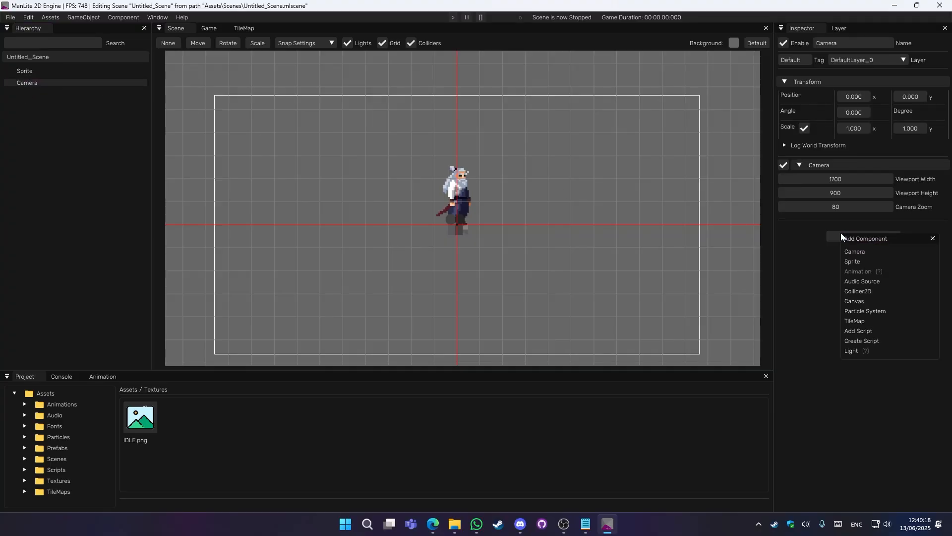
left_click(828, 276)
Step: Create an empty game object, rename it audio, and add an Audio Source component to it
right_click(31, 110)
left_click(66, 116)
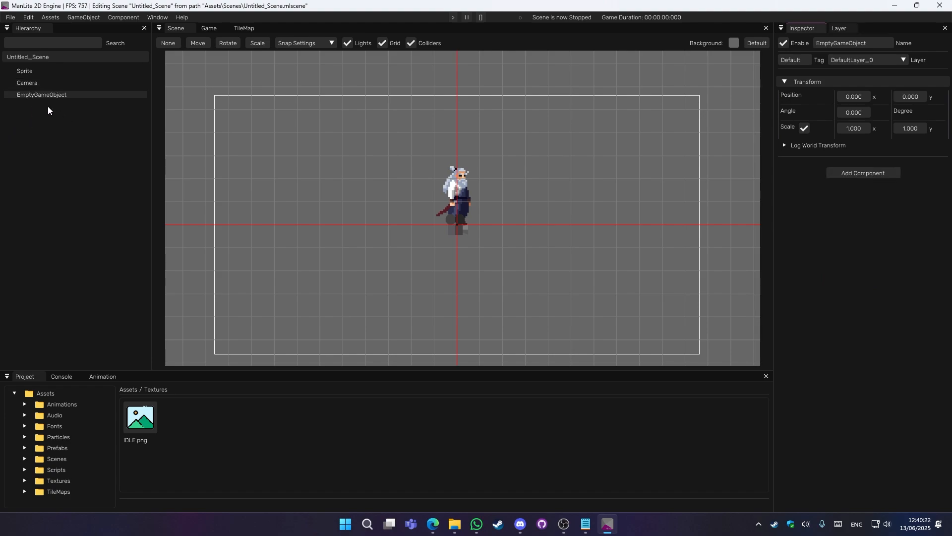
double_click(882, 45)
type("audio")
key("Return")
left_click(851, 171)
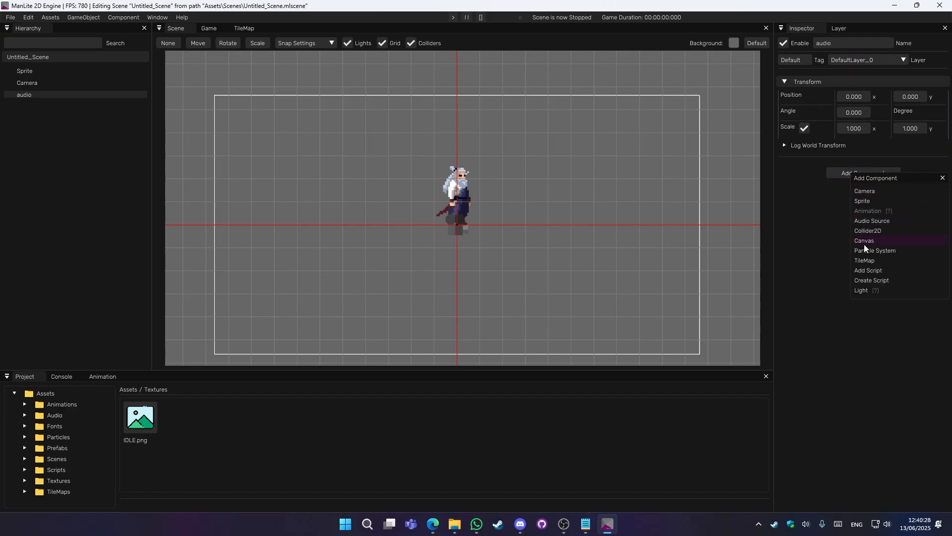
left_click(874, 222)
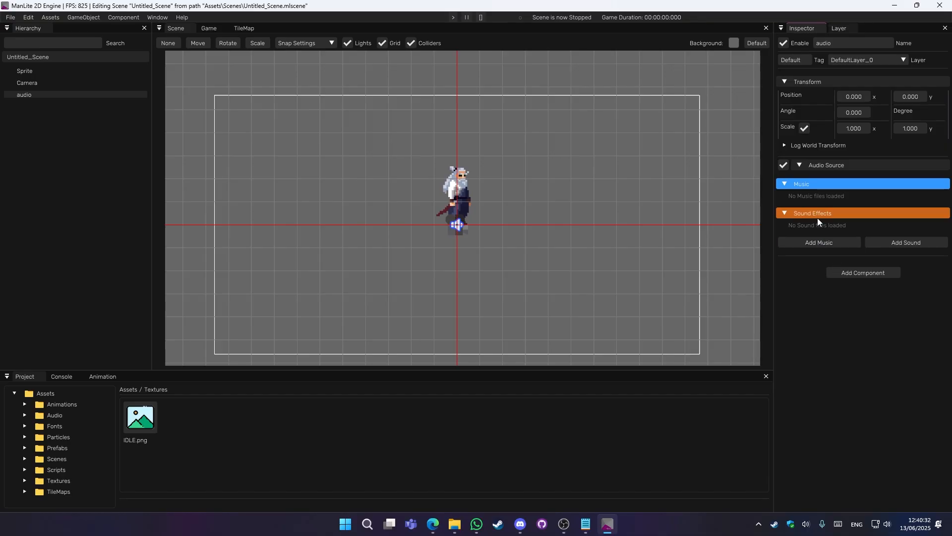
Step: Show the file choosers for adding music and sound to the Audio Source, and close both without choosing a file
left_click(134, 390)
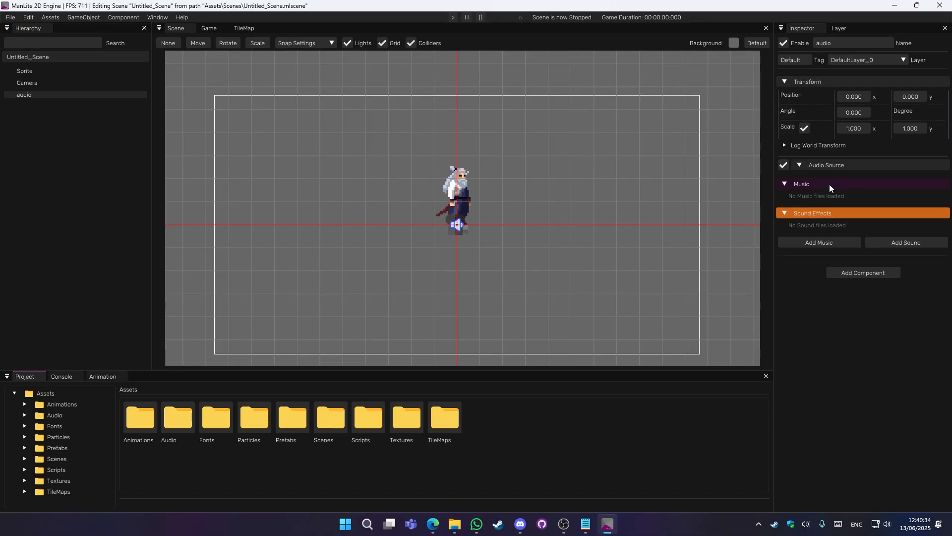
left_click(808, 242)
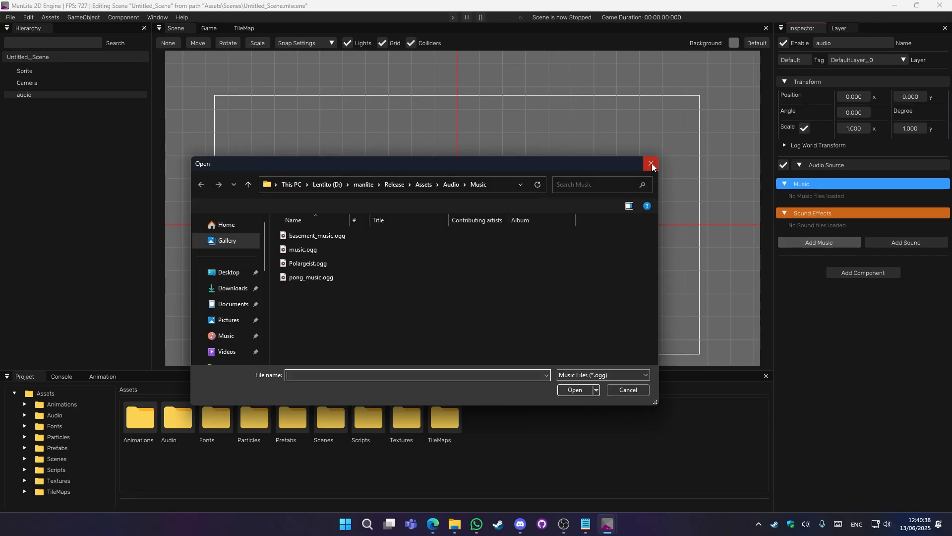
left_click(652, 163)
left_click(895, 241)
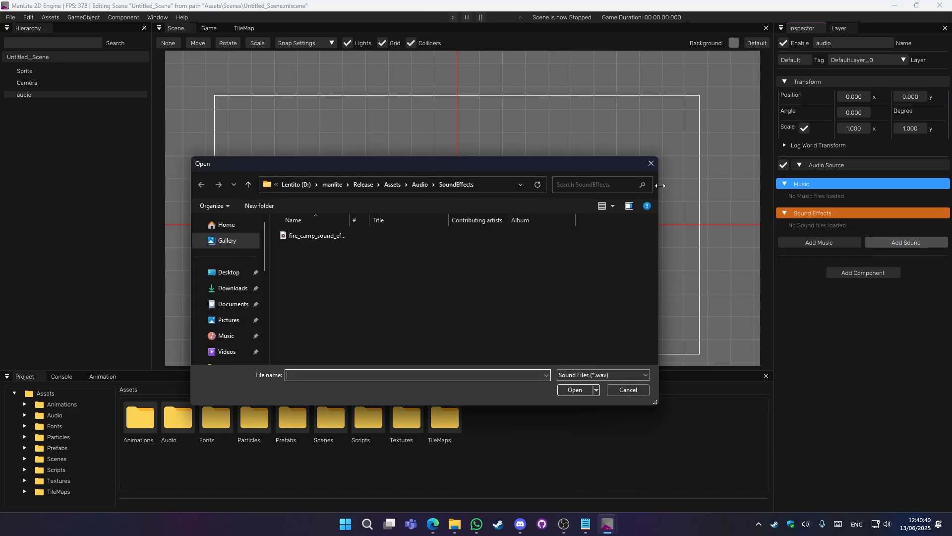
left_click(649, 163)
Step: Add fire_camp_sound_effect.wav from Assets/Audio/SoundEffects to the Audio Source's sound effects and expand its settings
double_click(178, 417)
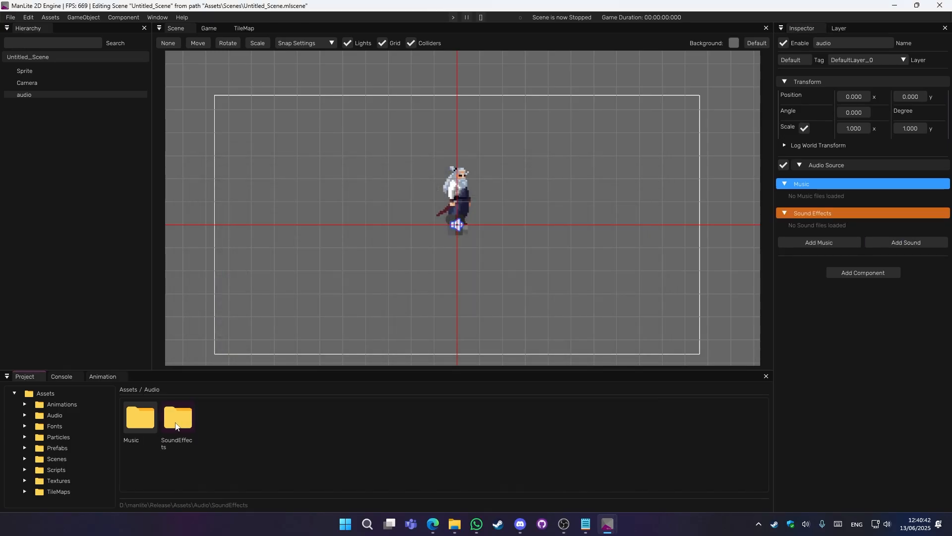
double_click(178, 418)
left_click_drag(152, 429, 840, 225)
left_click(840, 225)
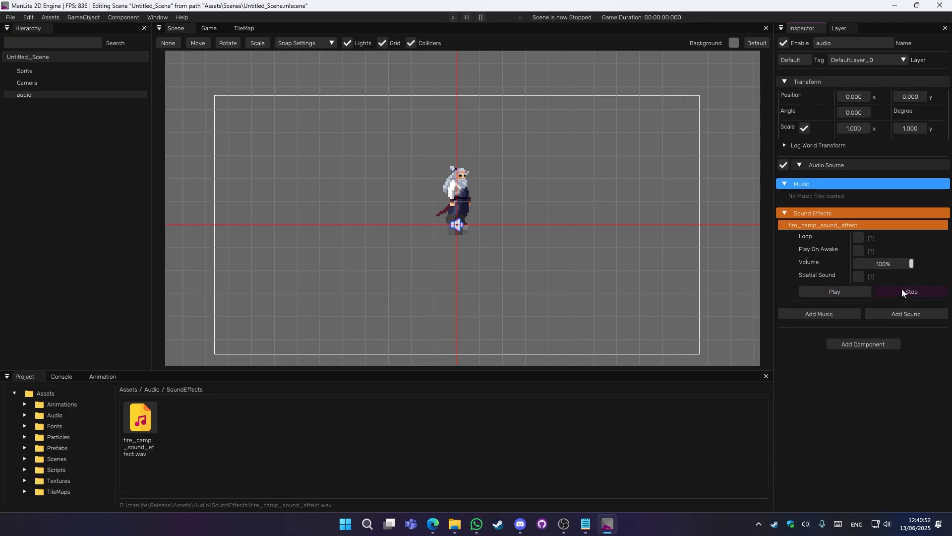
Step: Set fire_camp_sound_effect's volume to 30% and enable Play On Awake and Loop
left_click(862, 265)
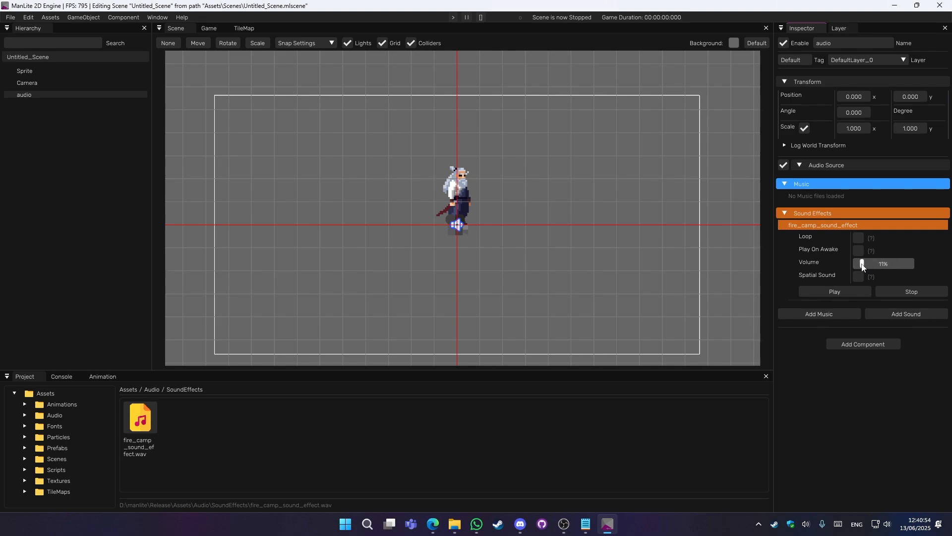
left_click_drag(897, 268, 873, 265)
left_click(861, 252)
left_click(859, 237)
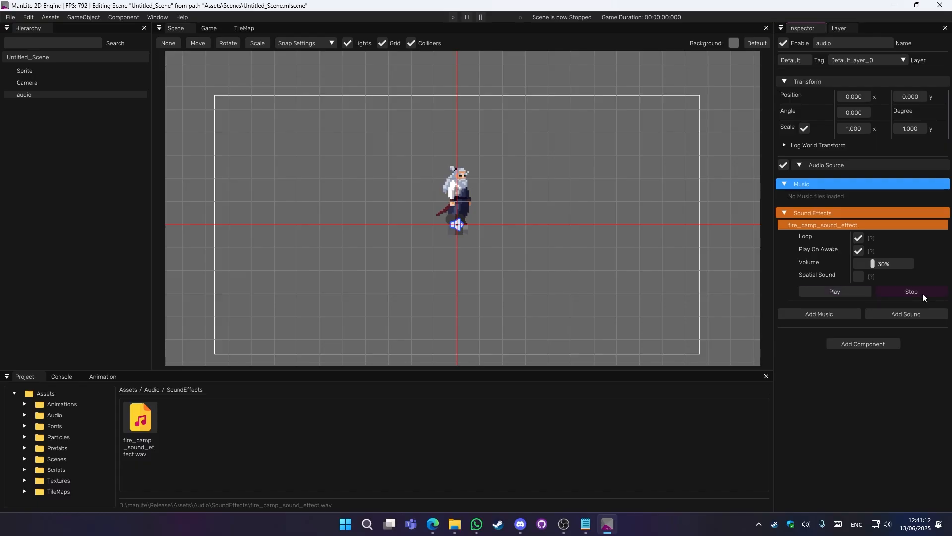
Step: Show the console messages, and run the scene briefly to hear the looping sound effect before stopping it
left_click(62, 376)
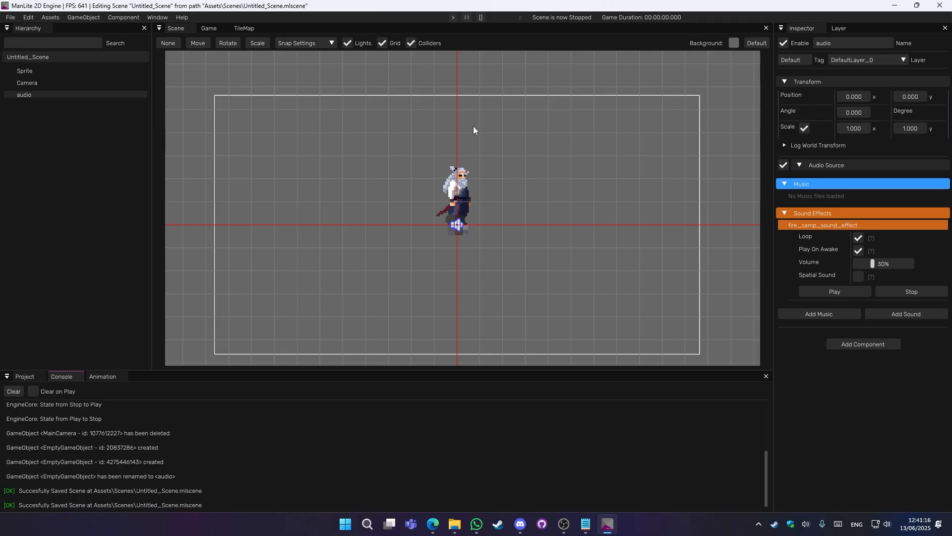
left_click(452, 18)
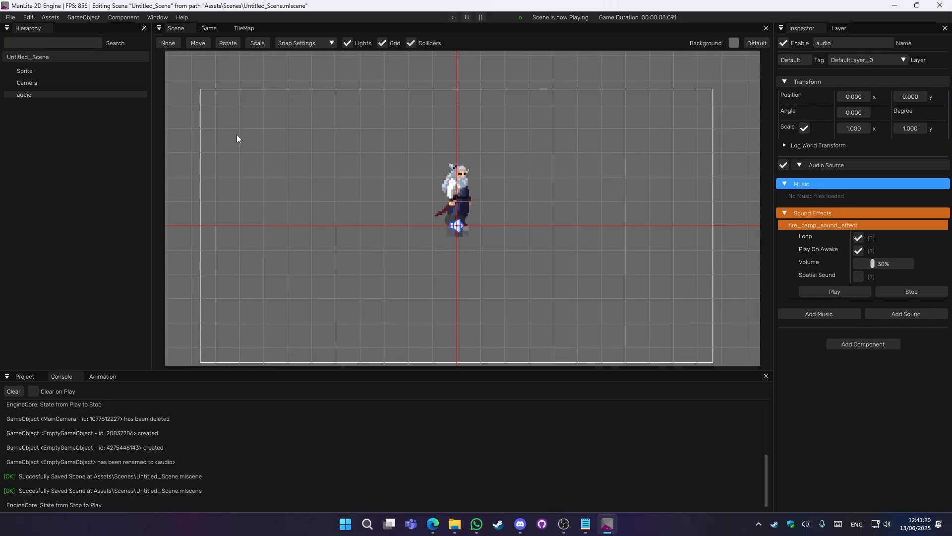
left_click(480, 19)
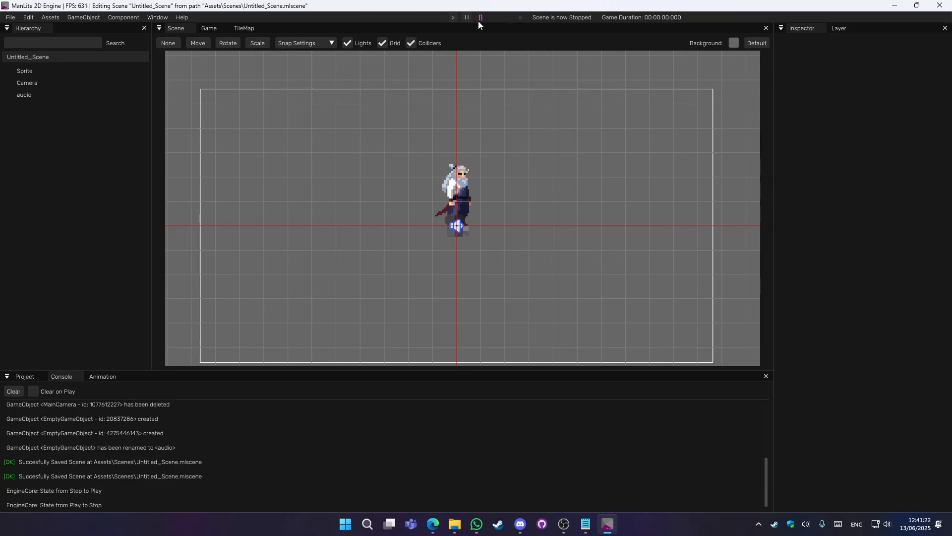
Step: Move the audio object to position X 8, Y 1 and enable Spatial Sound for fire_camp_sound_effect
left_click(24, 96)
middle_click_drag(744, 252, 552, 252)
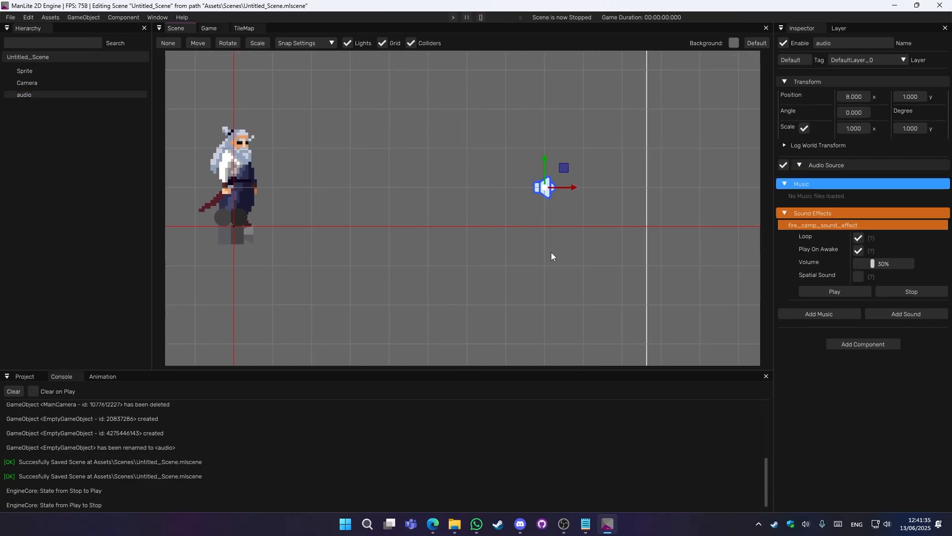
left_click(857, 276)
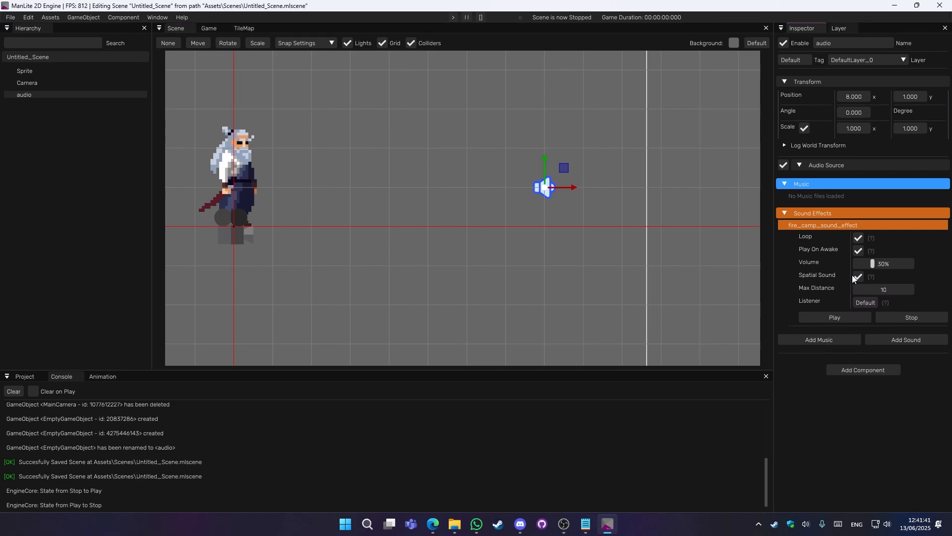
Step: Examine the distance between the audio object and the character sprite in relation to the sound's Max Distance setting
scroll(561, 284, "down", 2)
scroll(560, 287, "down", 1)
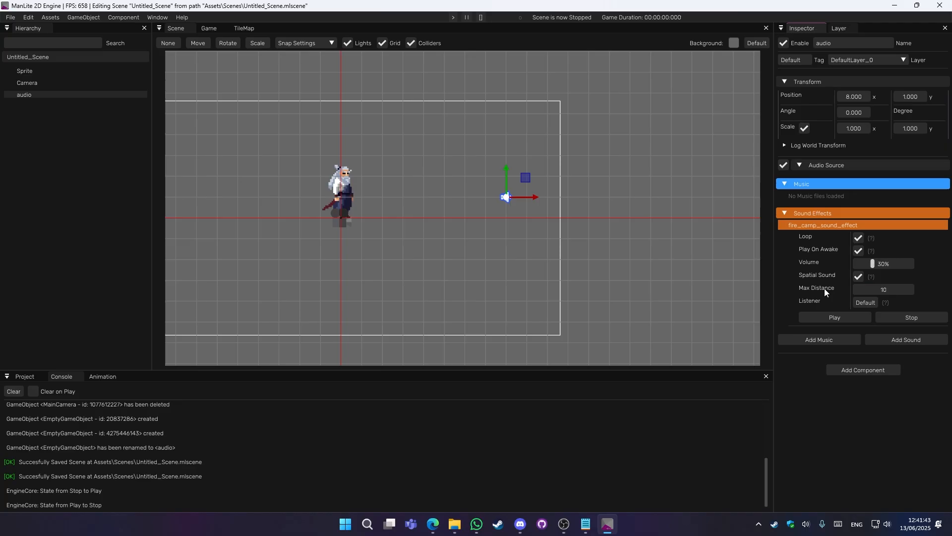
scroll(556, 237, "down", 2)
middle_click_drag(558, 225, 543, 239)
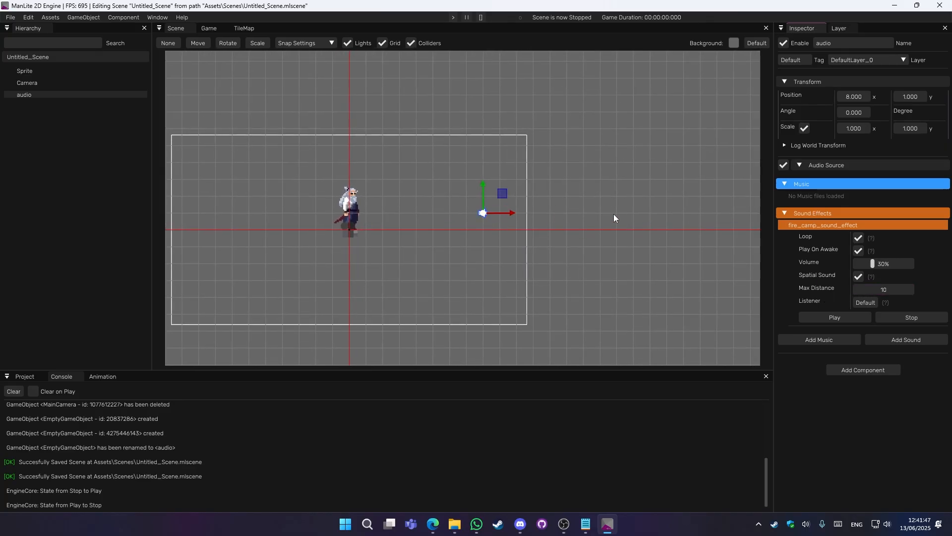
scroll(529, 269, "up", 4)
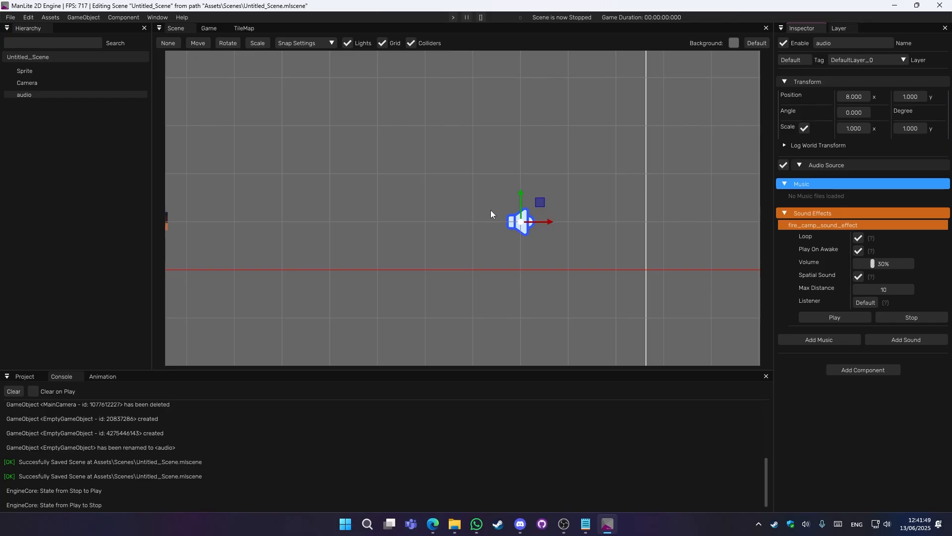
scroll(525, 222, "down", 3)
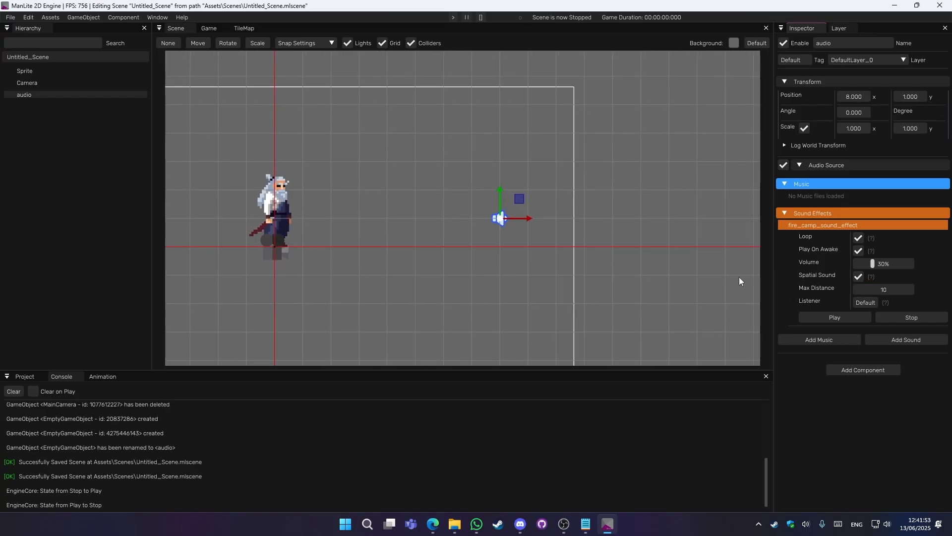
scroll(534, 262, "down", 3)
scroll(548, 257, "up", 4)
scroll(538, 248, "down", 2)
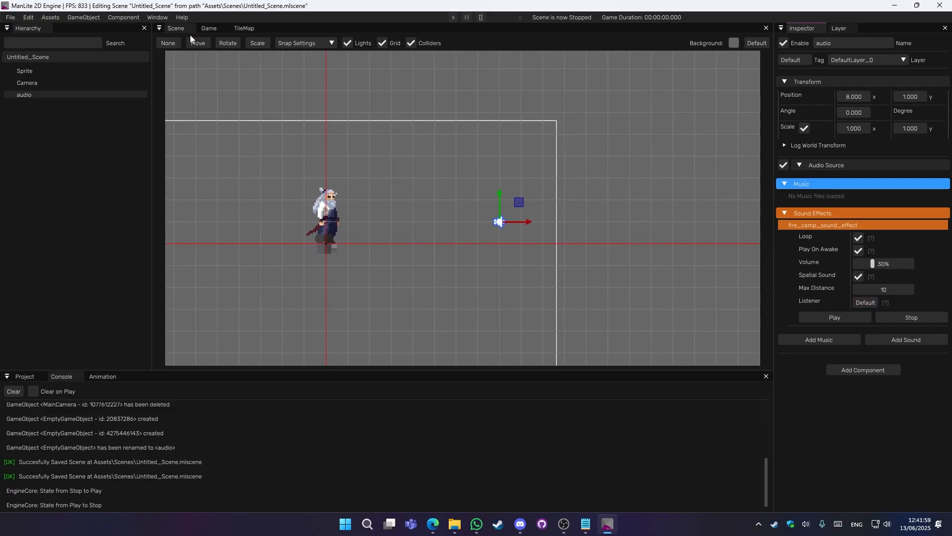
Step: Check which camera the Game view uses and return to the Scene view
left_click(207, 28)
left_click(203, 44)
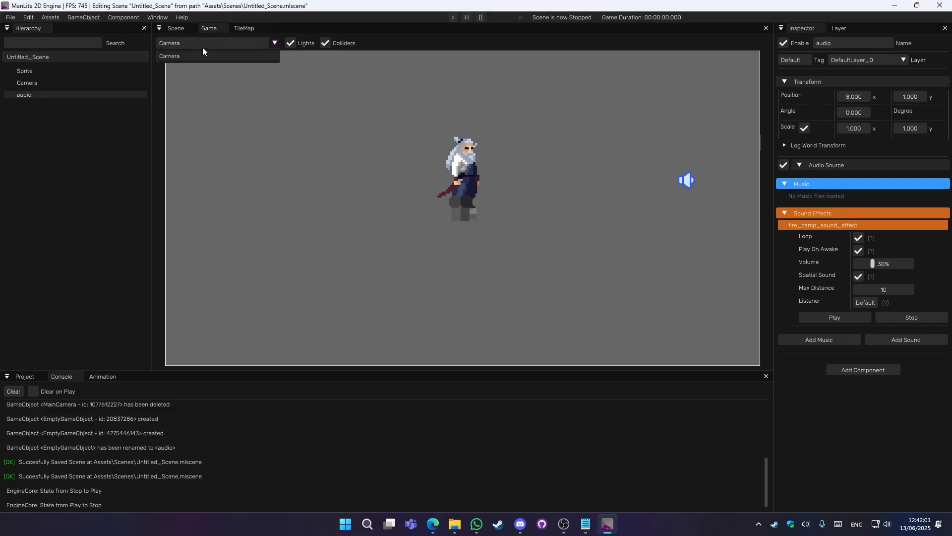
left_click(177, 29)
left_click(177, 28)
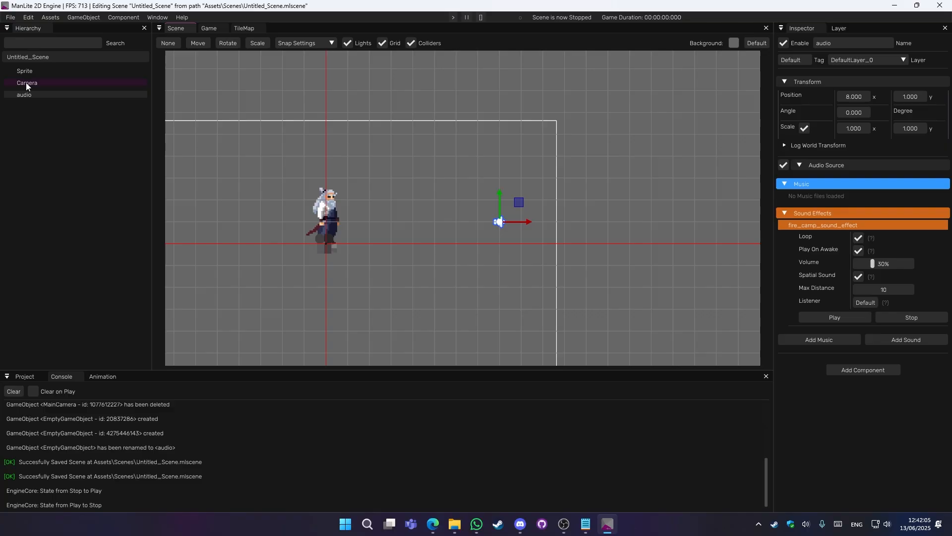
Step: Assign Sprite as the listener of fire_camp_sound_effect and save the scene
left_click_drag(25, 70, 868, 303)
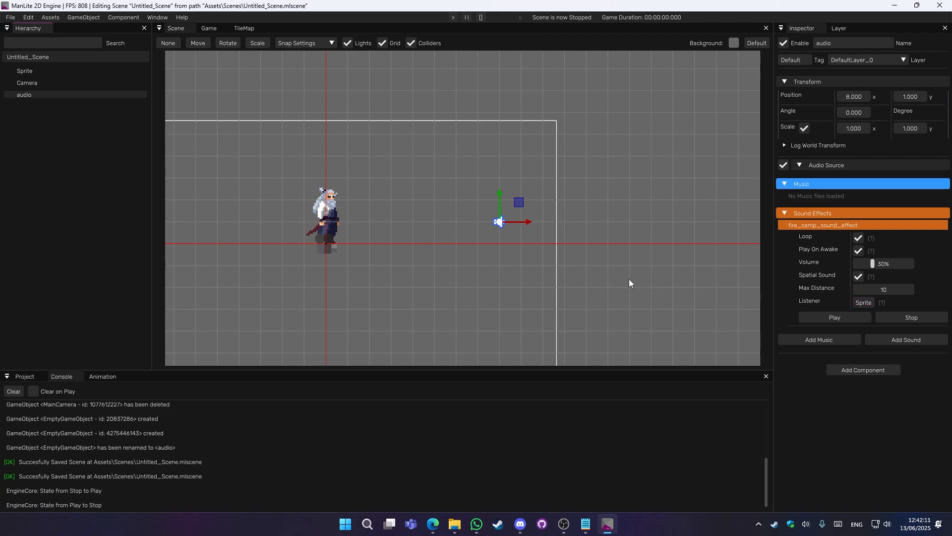
key("ctrl+s")
scroll(590, 273, "down", 3)
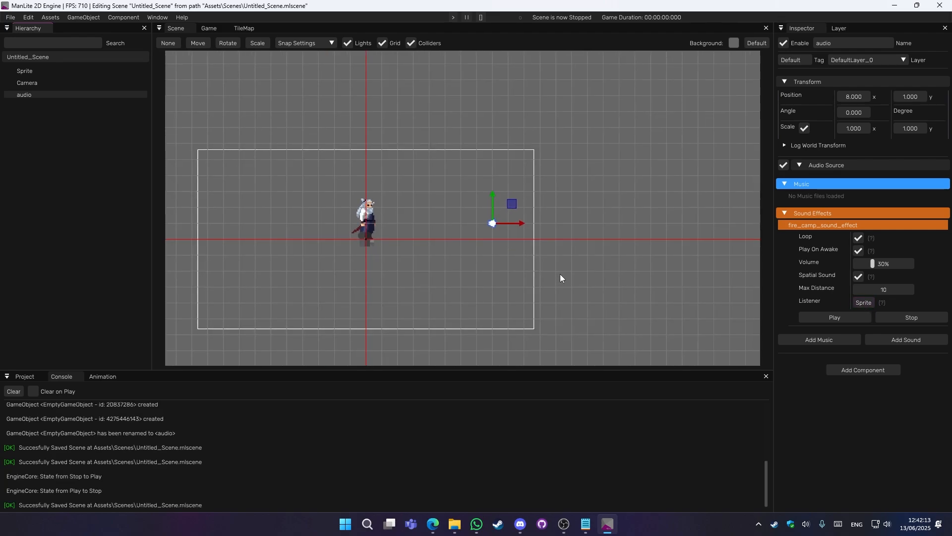
left_click(560, 278)
Step: Run the scene, shift Sprite along X and Y to about 1.2, 0.1 to test the spatial sound, and stop the scene
left_click(455, 18)
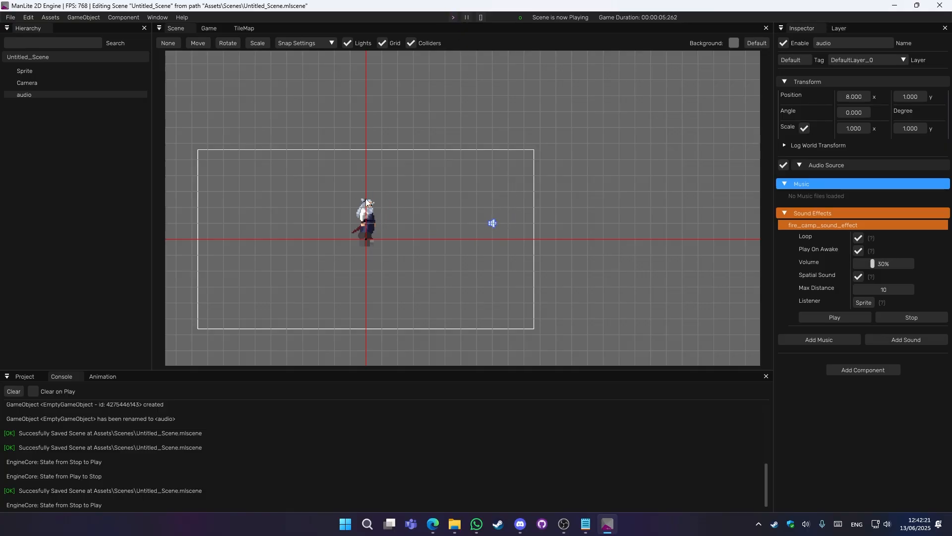
left_click(23, 73)
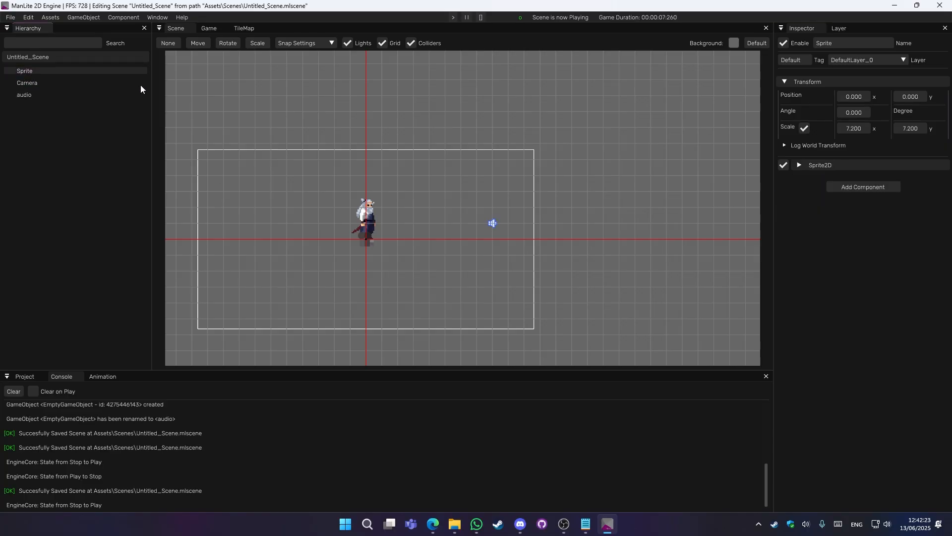
left_click_drag(841, 96, 951, 96)
left_click_drag(865, 93, 847, 87)
left_click_drag(901, 94, 808, 89)
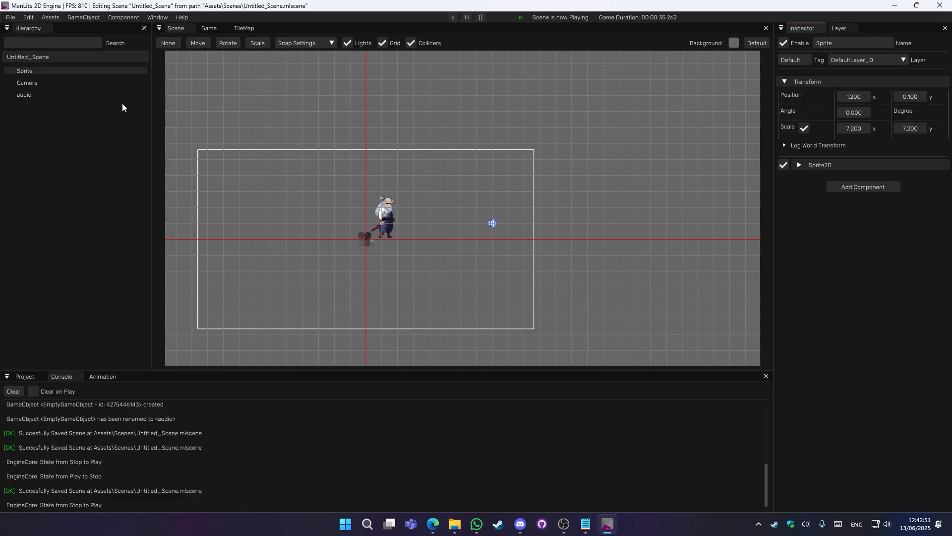
left_click(481, 17)
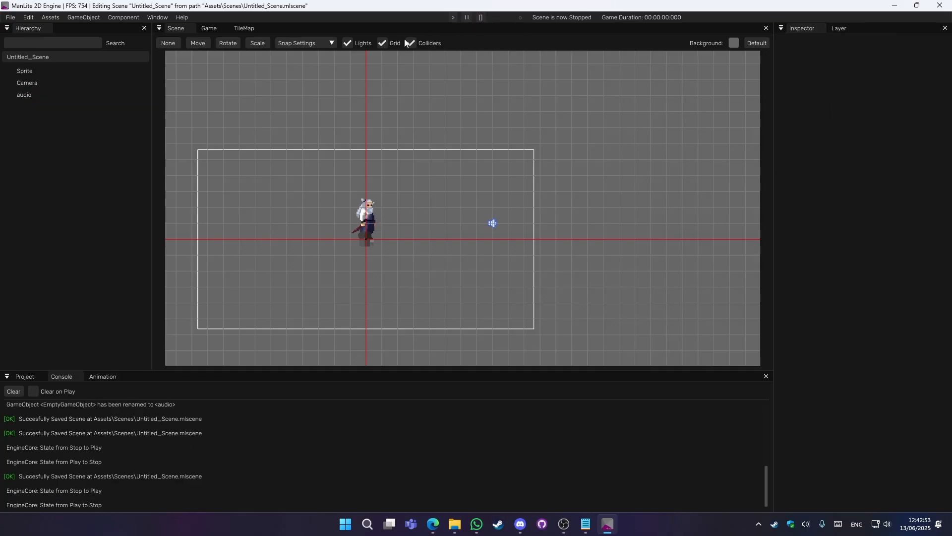
Step: Remove fire_camp_sound_effect from the audio object's Audio Source
left_click(24, 94)
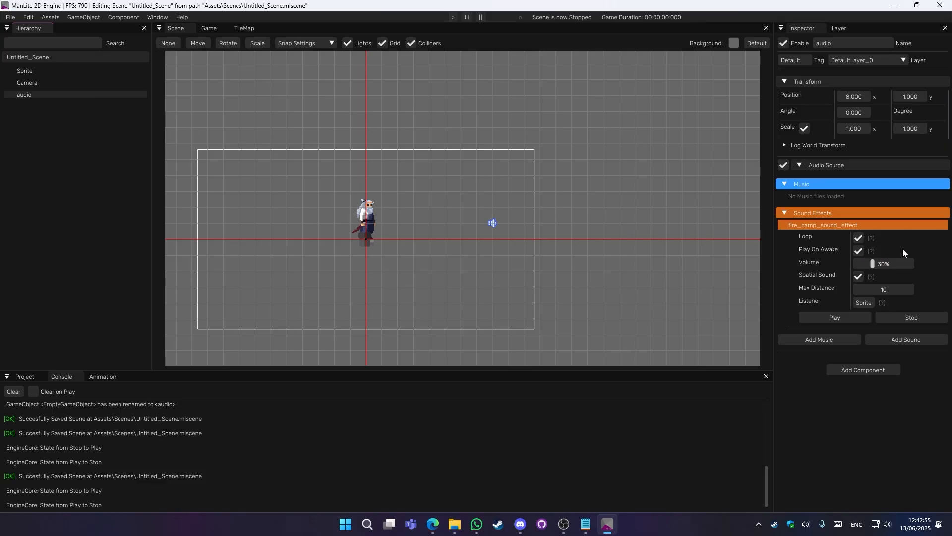
right_click(837, 223)
left_click(864, 230)
Step: Add pong_music.ogg as music to the Audio Source and expand its settings
left_click(843, 242)
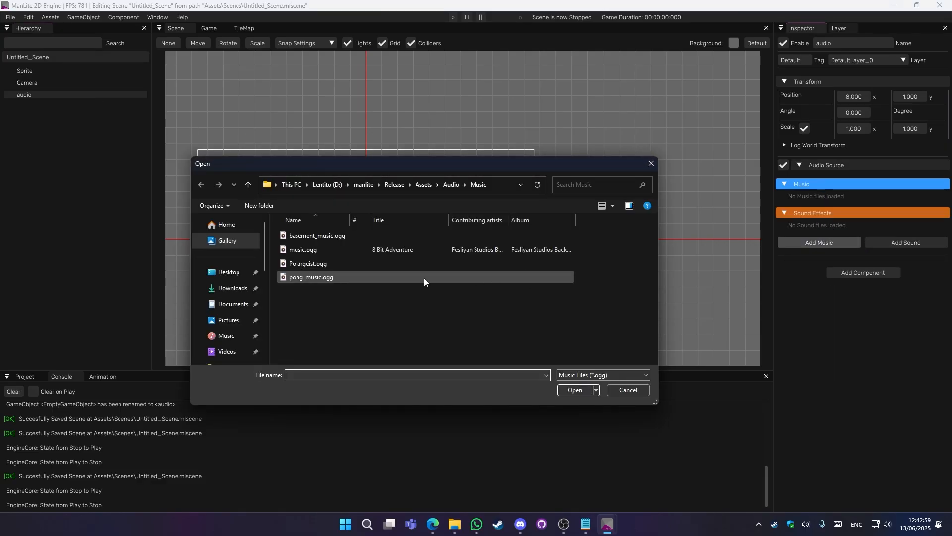
double_click(309, 278)
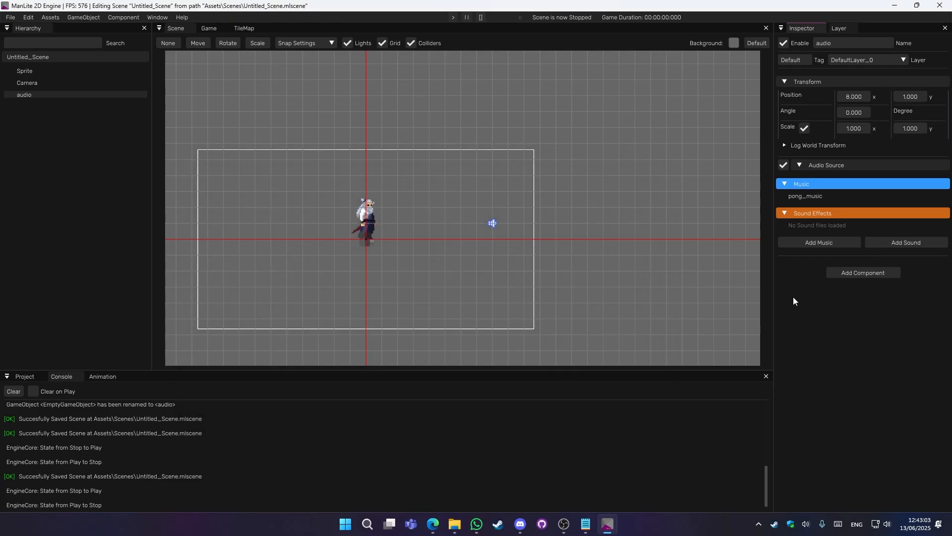
left_click(817, 197)
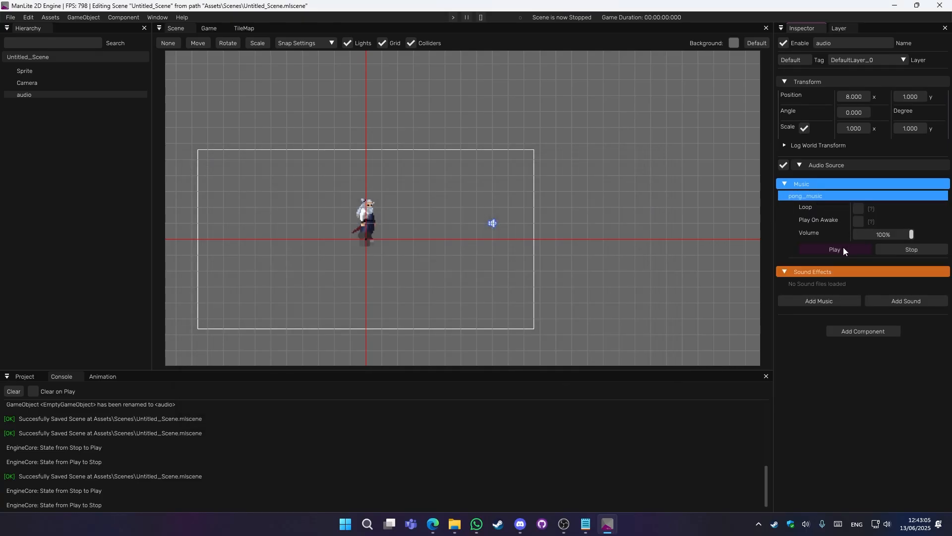
Step: Lower the pong_music volume to about 5% and run the scene briefly with Play On Awake still off
left_click_drag(909, 234, 858, 234)
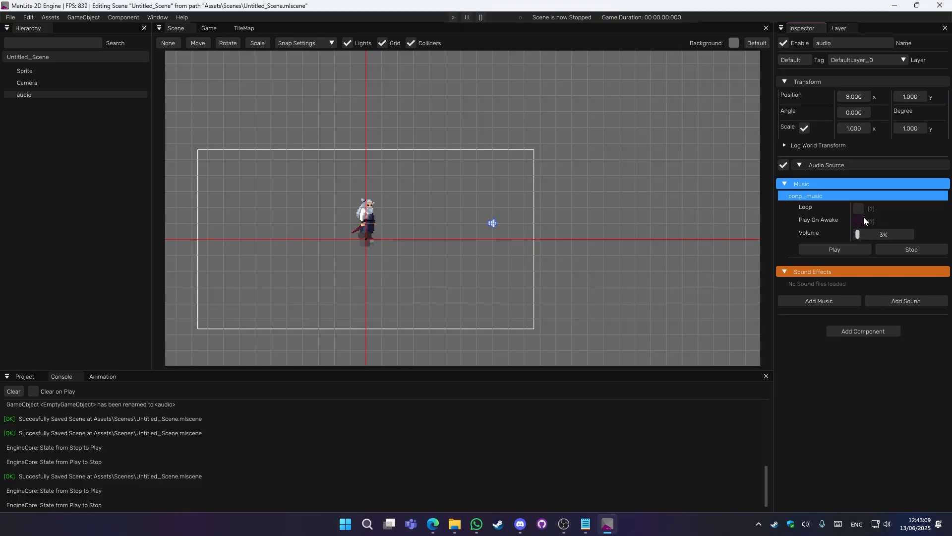
left_click(859, 209)
left_click_drag(865, 233, 860, 236)
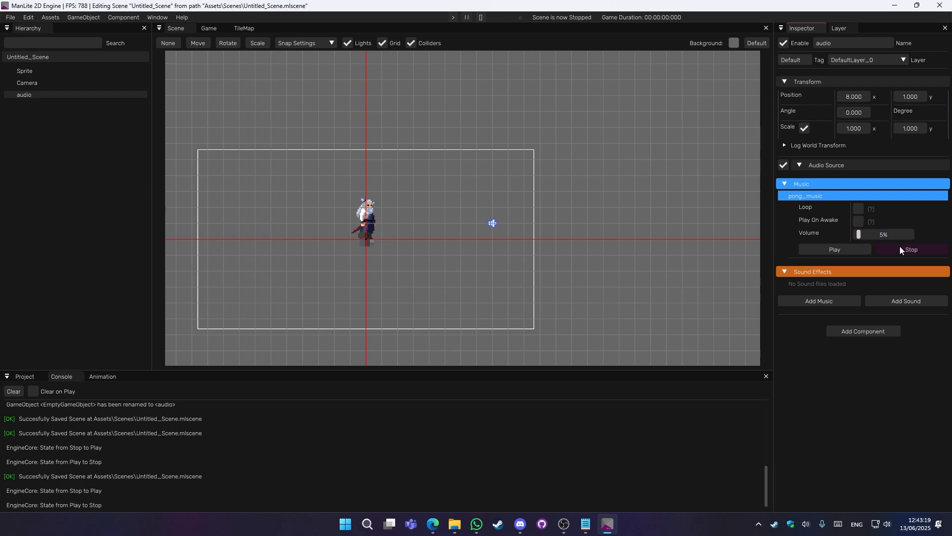
left_click(452, 17)
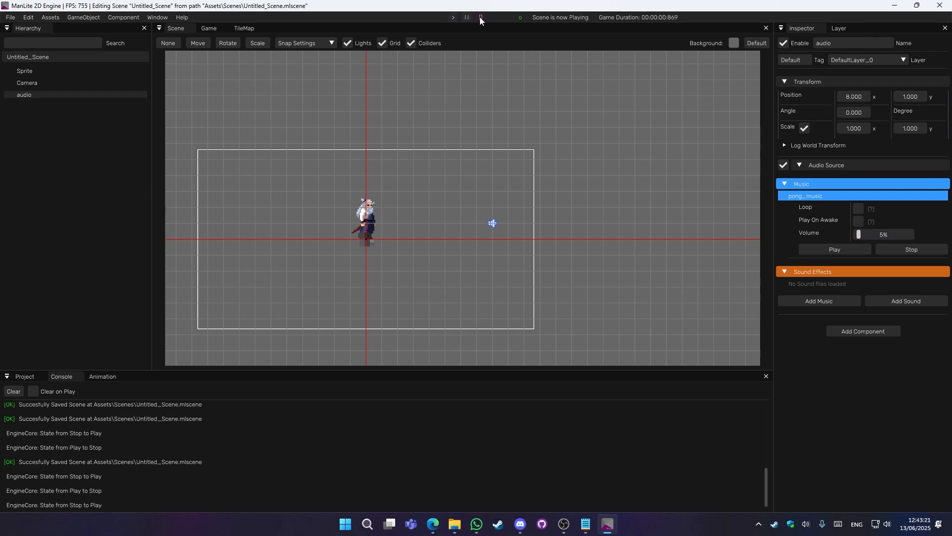
left_click(481, 18)
Step: Enable Play On Awake for pong_music on the audio object, and run and stop the scene to test it
left_click(22, 95)
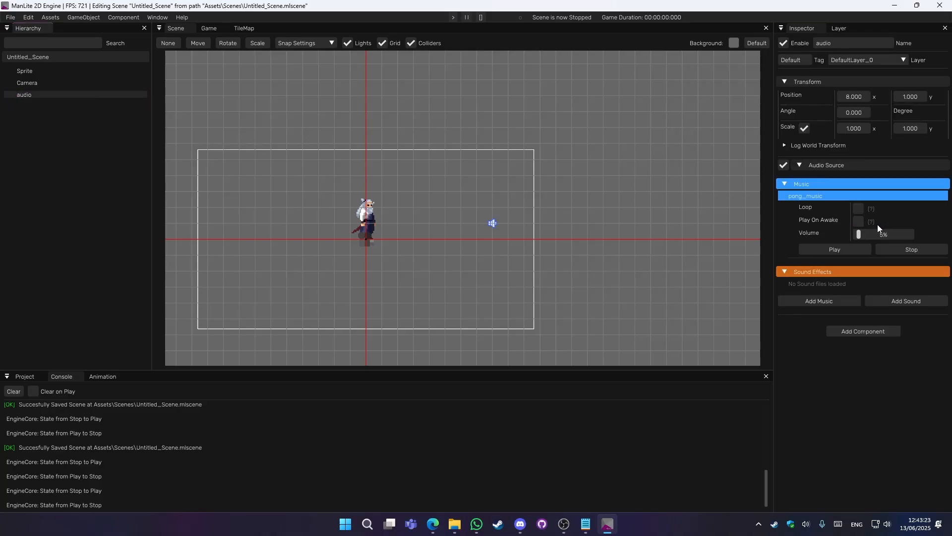
left_click(862, 220)
left_click(453, 18)
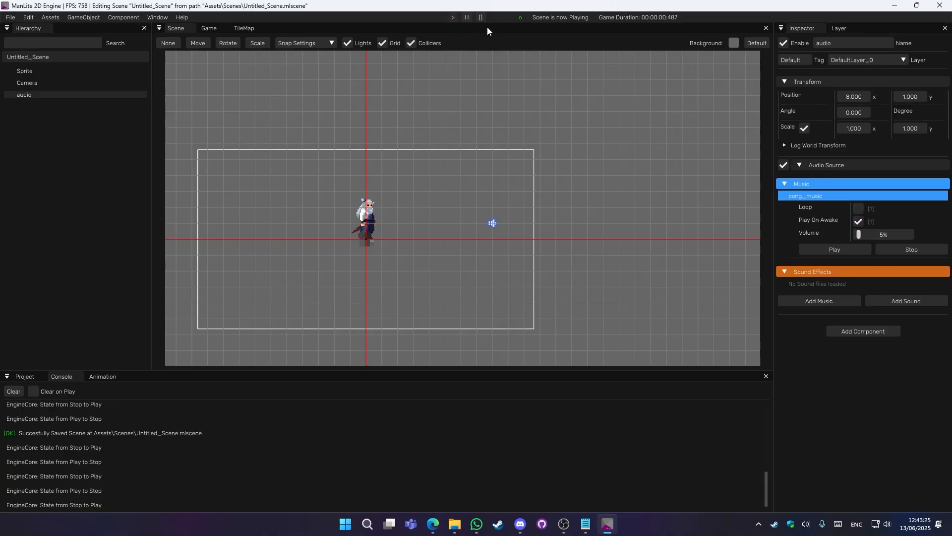
left_click(484, 16)
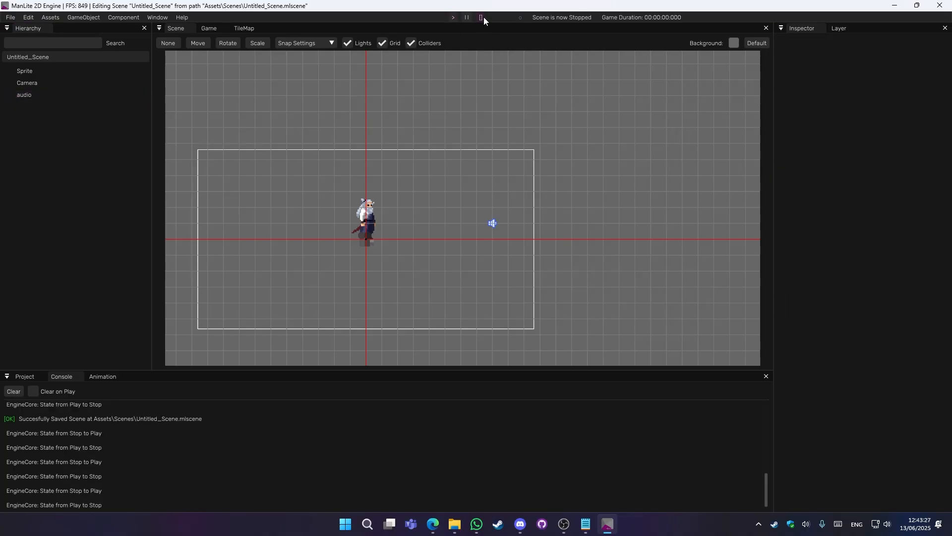
Step: Create an empty game object in the hierarchy and view the components it can be given
middle_click_drag(430, 222, 474, 204)
right_click(31, 114)
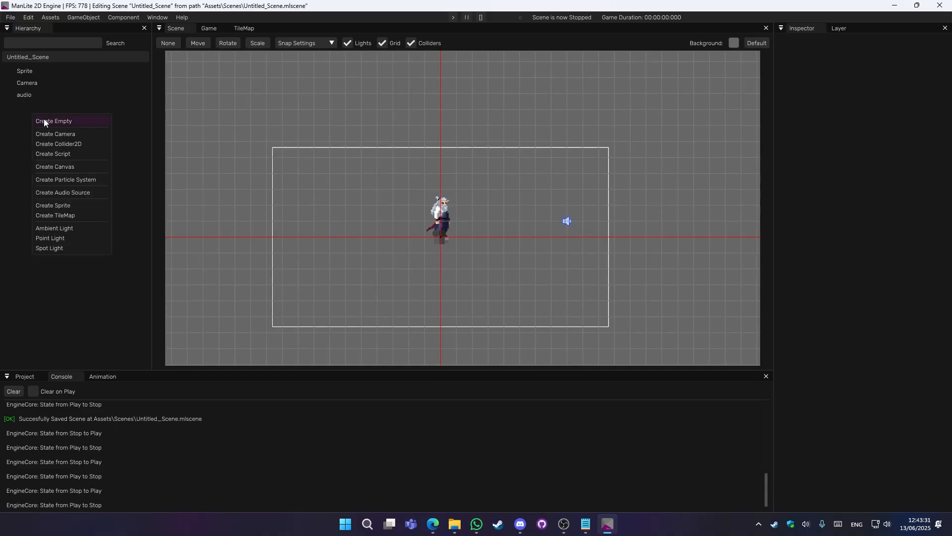
left_click(45, 121)
left_click(853, 172)
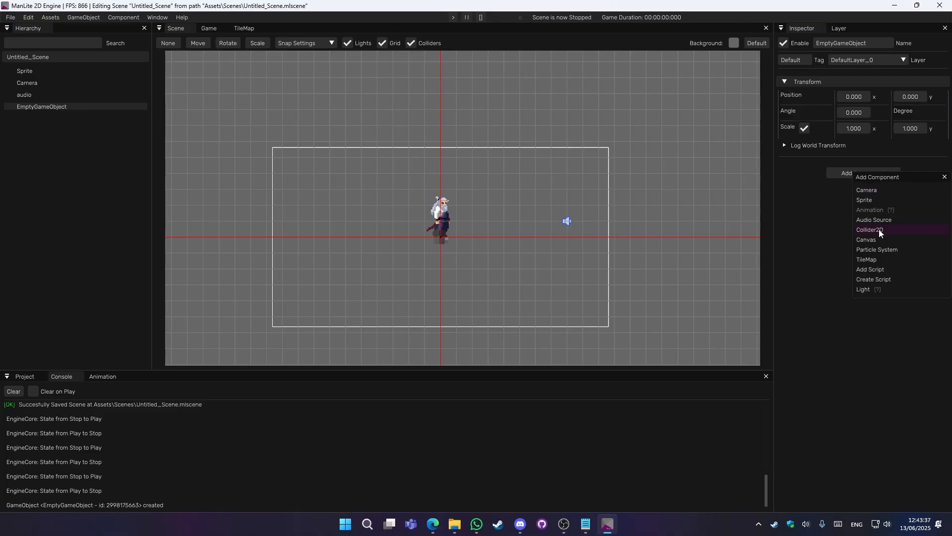
left_click(605, 231)
scroll(523, 259, "up", 3)
scroll(556, 229, "down", 3)
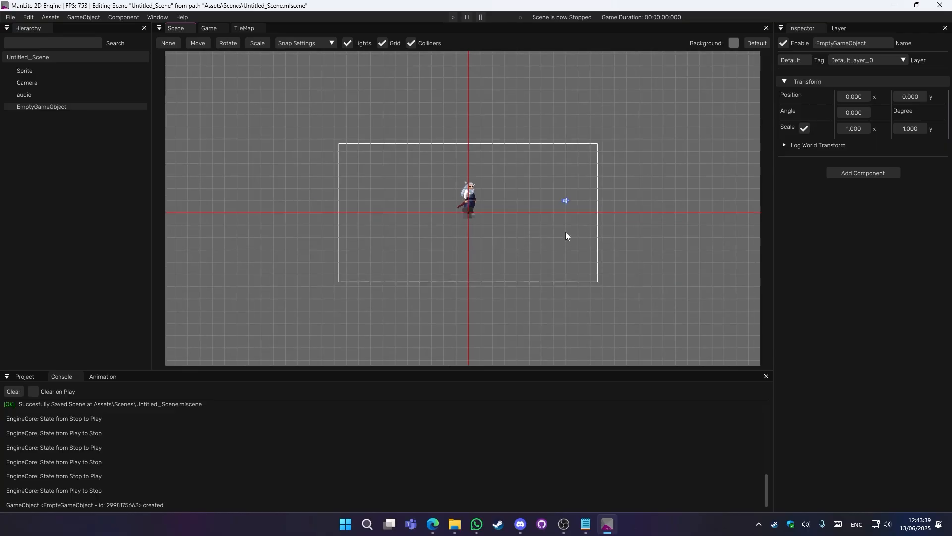
Step: Start a new scene without saving the changes to Untitled_Scene
right_click(37, 124)
left_click(42, 121)
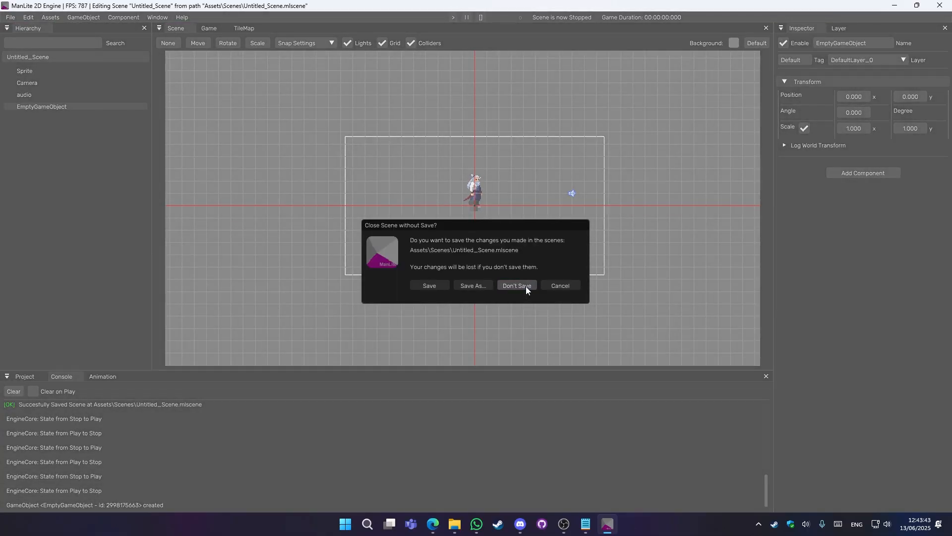
left_click(516, 286)
scroll(491, 246, "up", 2)
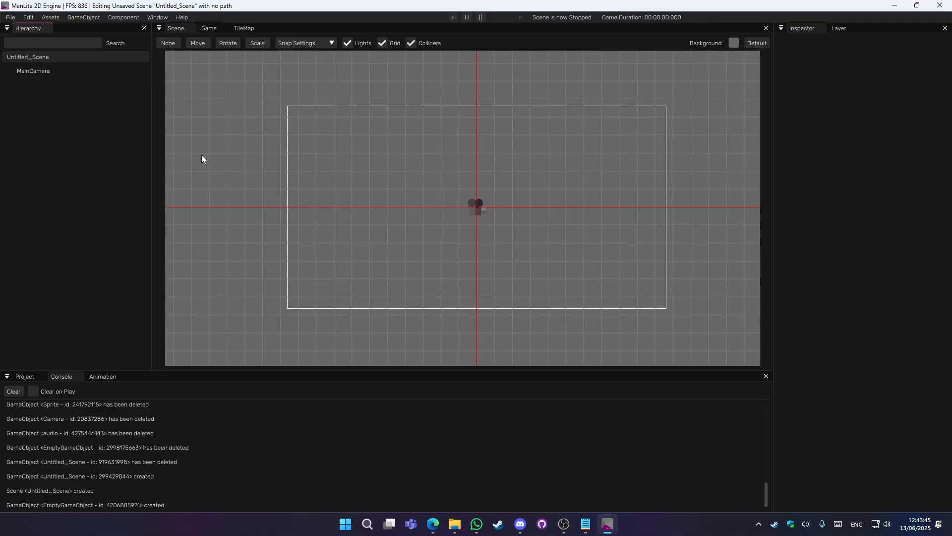
Step: Create a Collider2D object in the new scene and rename it ground
right_click(34, 119)
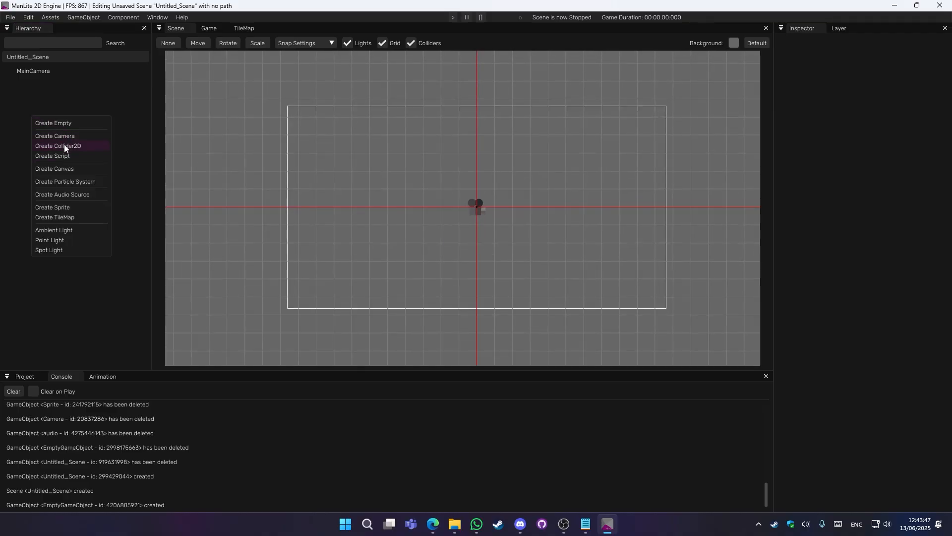
left_click(64, 145)
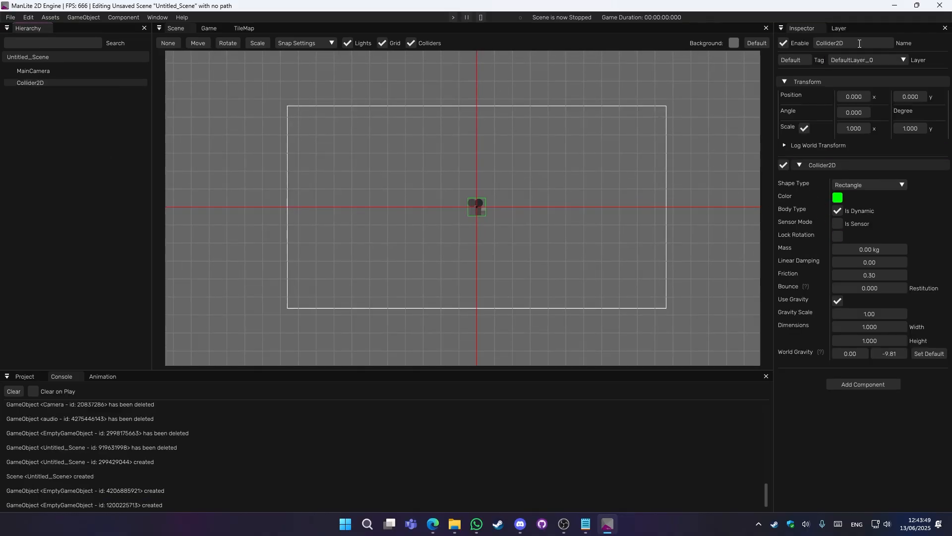
left_click_drag(861, 43, 750, 48)
type("gru")
key("BackSpace")
type("ound")
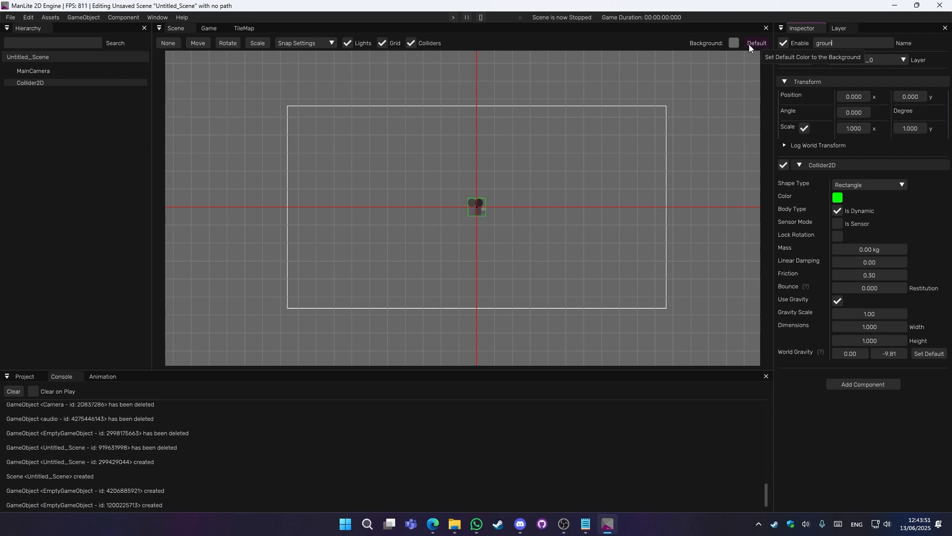
key("Return")
Step: Move ground down to Y -4 and widen its rectangular collider to about 11.2
scroll(570, 207, "down", 1)
left_click_drag(491, 190, 469, 235)
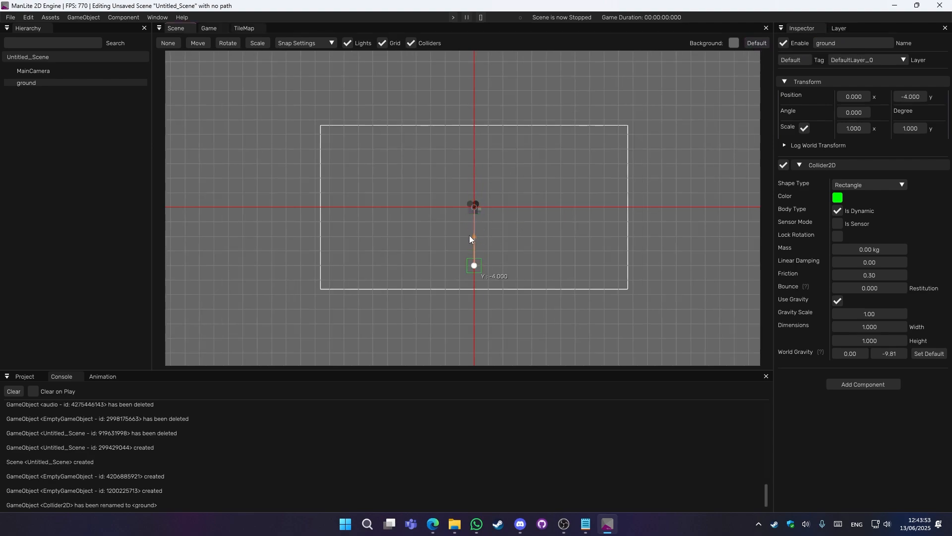
scroll(536, 320, "up", 2)
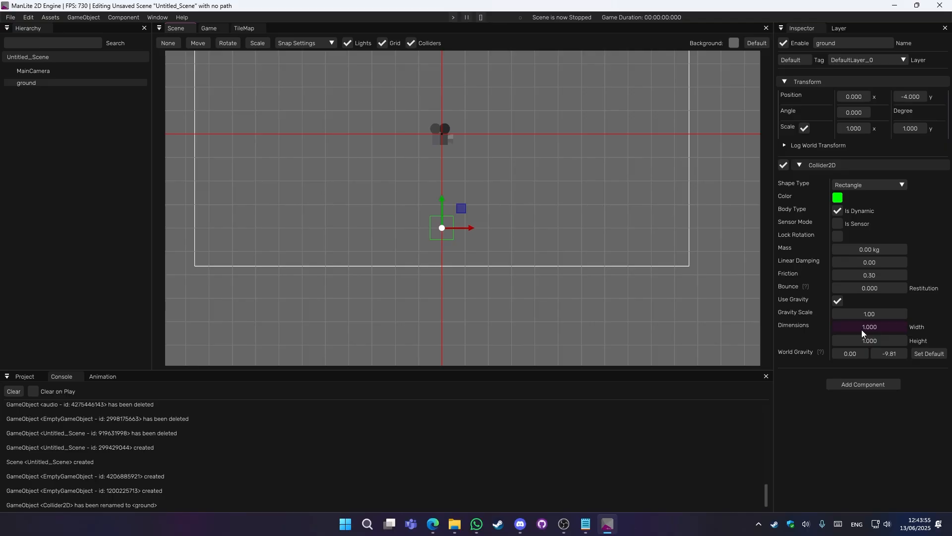
left_click_drag(864, 328, 951, 326)
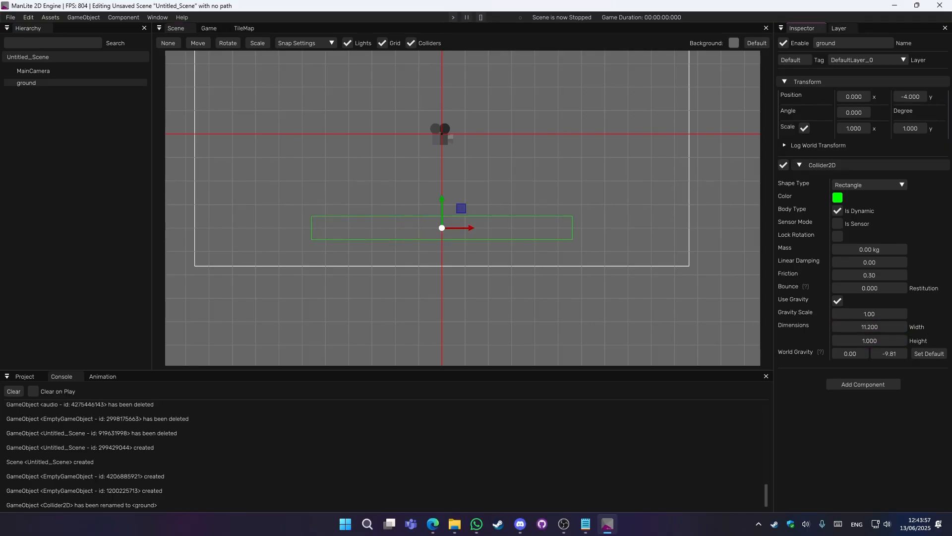
middle_click_drag(585, 261, 588, 278)
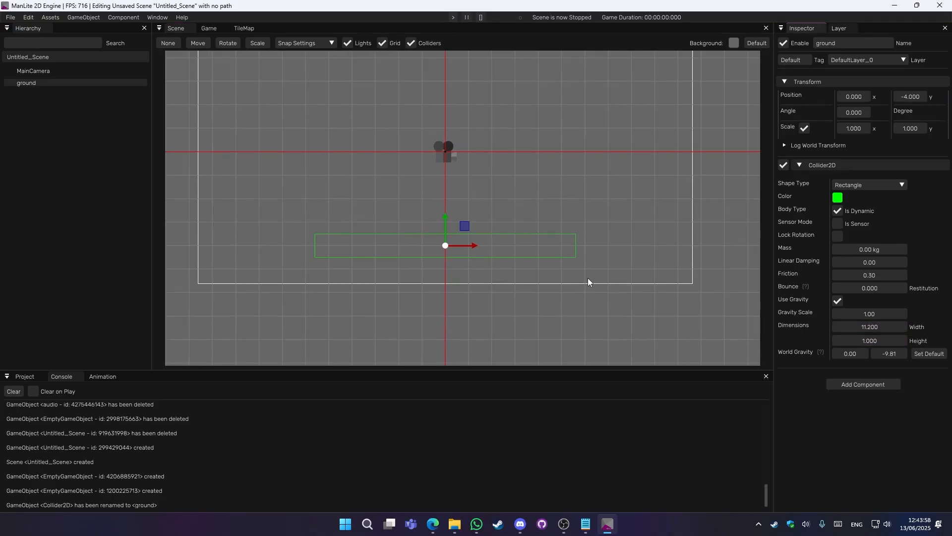
Step: Change the ground collider's color to a yellower green and turn off Is Dynamic
left_click(838, 202)
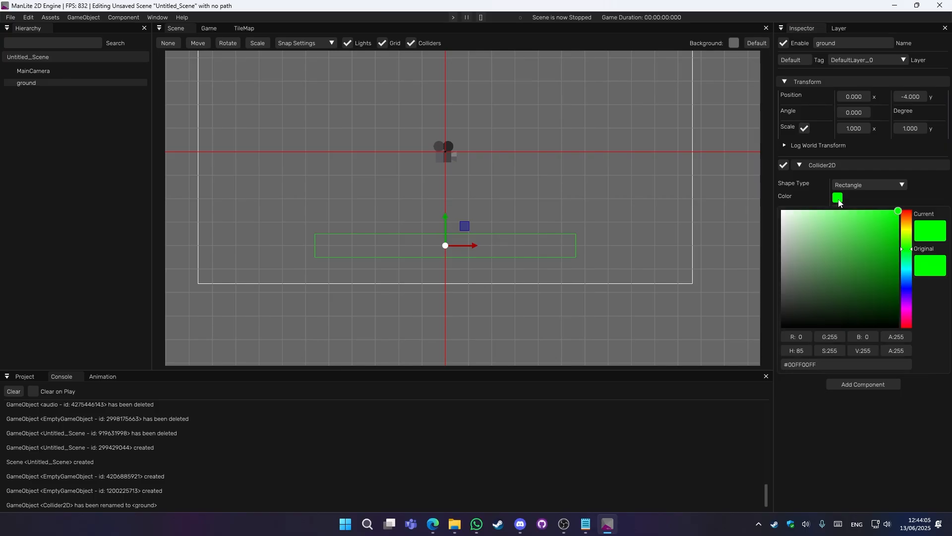
mouse_move(907, 223)
left_mouse_down()
mouse_move(913, 341)
mouse_move(917, 213)
mouse_move(915, 240)
left_mouse_up()
left_click(924, 192)
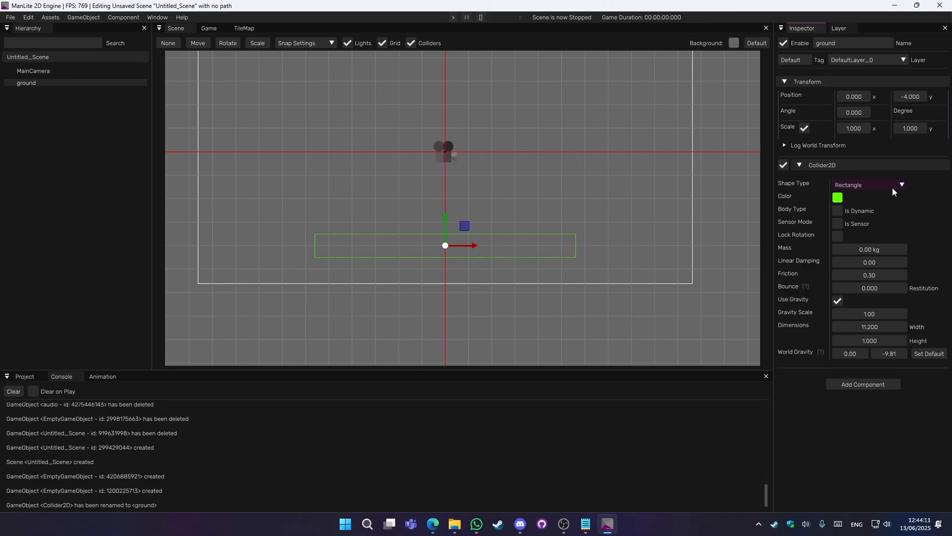
Step: Try a Circle shape with a radius of about 3.85 on the ground collider and switch back to Rectangle
left_click(892, 187)
left_click(843, 209)
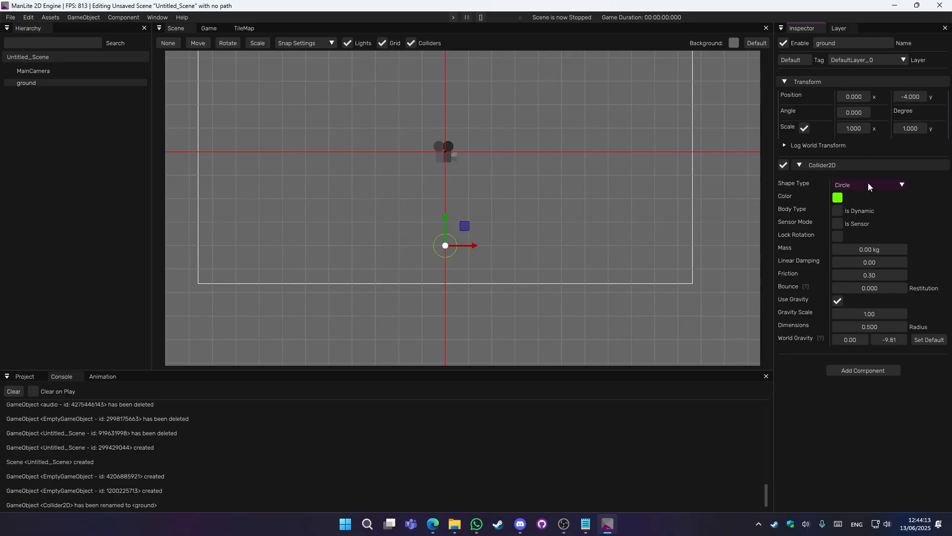
left_click_drag(877, 326, 901, 317)
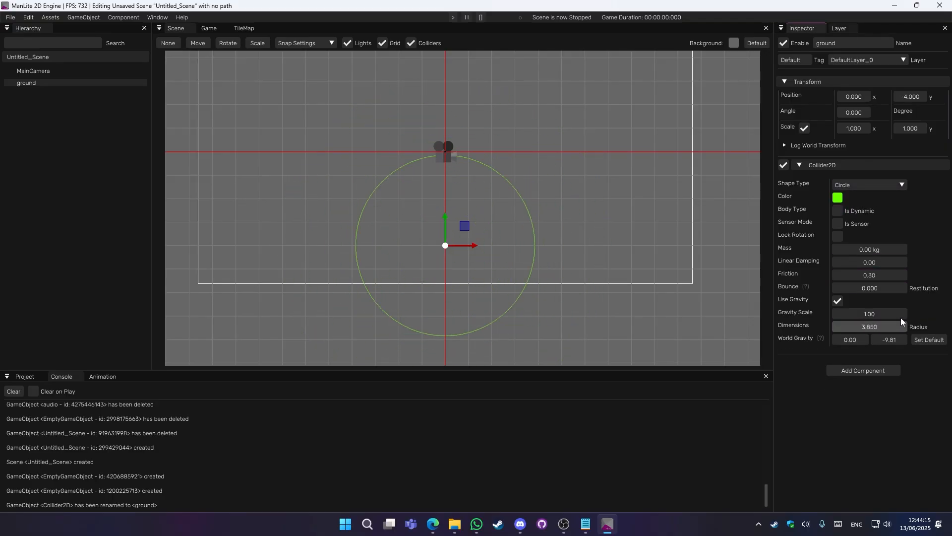
left_click(868, 187)
left_click(863, 198)
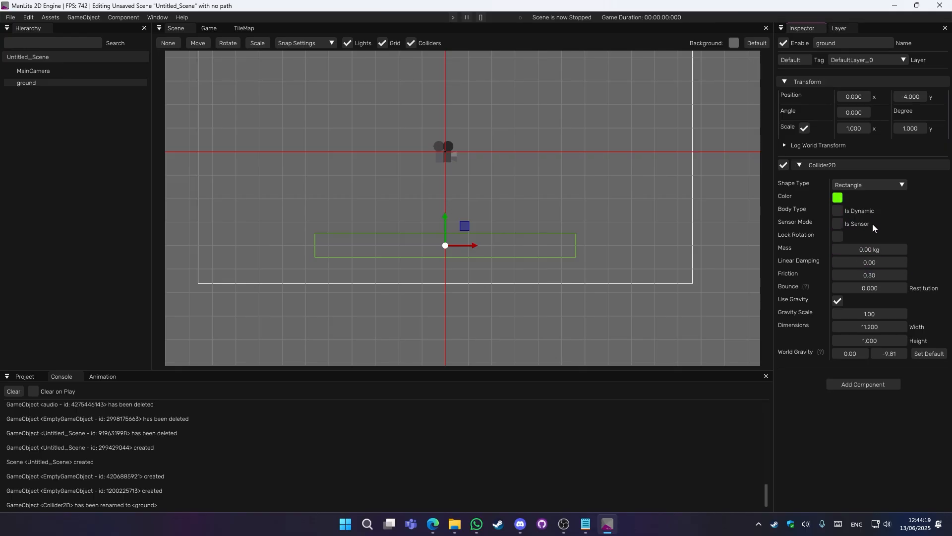
Step: Enable Lock Rotation on the ground collider
left_click(837, 236)
scroll(645, 244, "down", 2)
scroll(511, 248, "up", 2)
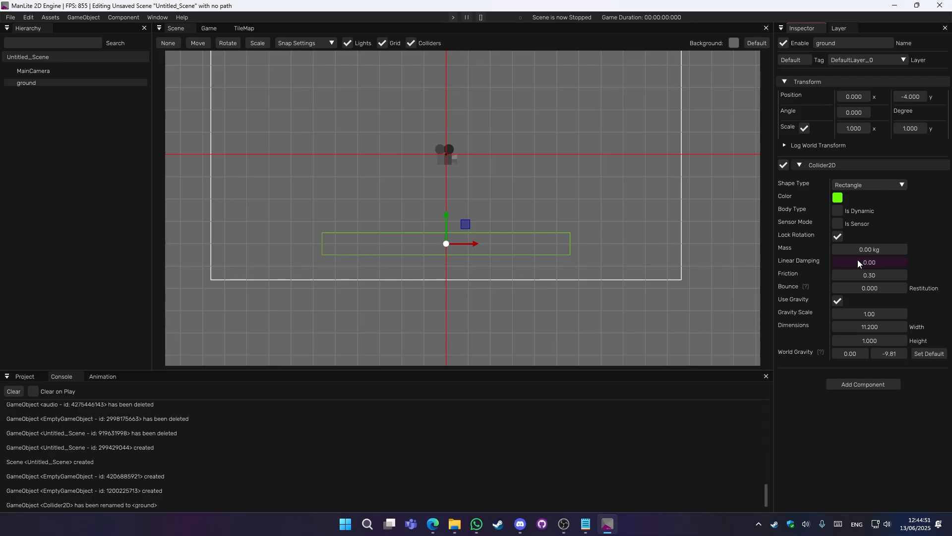
Step: Try different linear damping values on the ground collider and set the damping back to 0
left_click_drag(855, 261, 924, 268)
left_click_drag(879, 262, 865, 262)
double_click(868, 263)
type("0")
key("Return")
Step: Set the ground collider's friction to 0.70 and its bounce restitution to 1
left_click(846, 276)
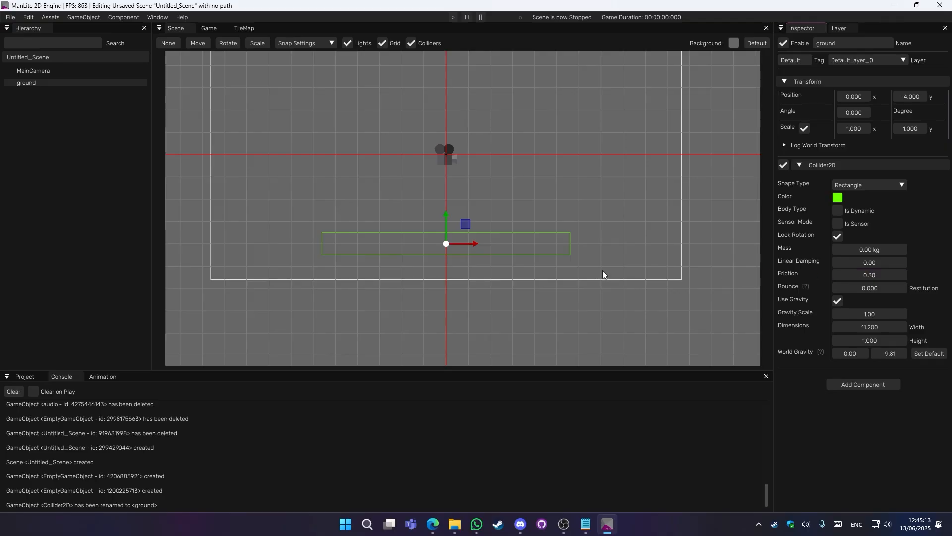
left_click_drag(852, 276, 888, 276)
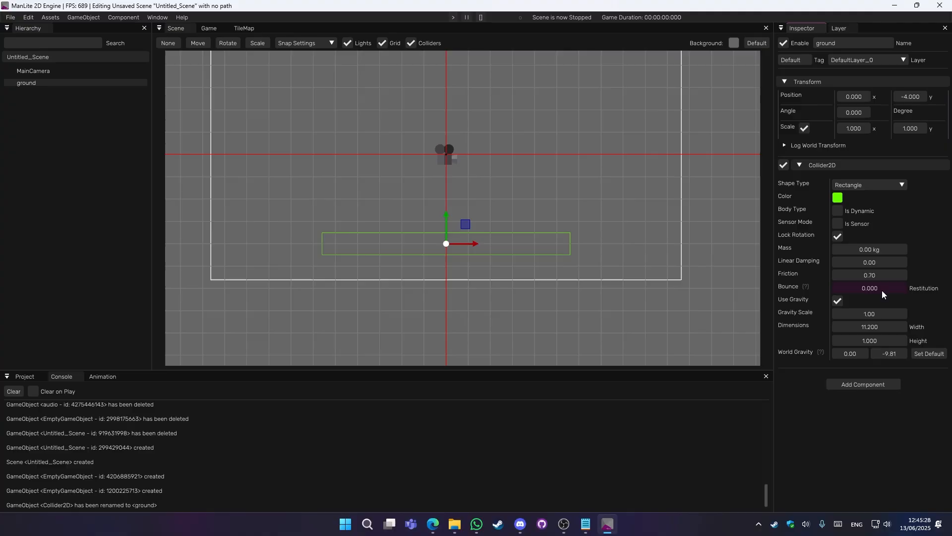
mouse_move(808, 288)
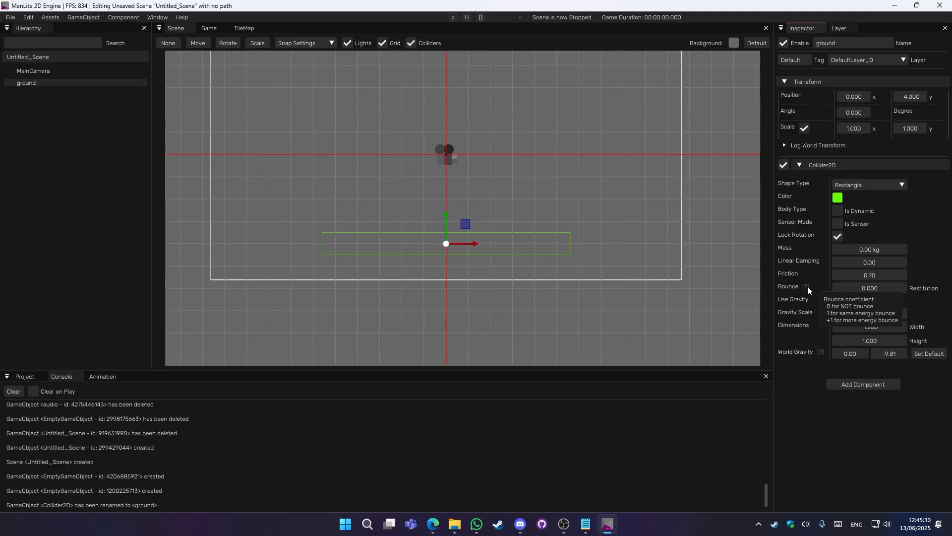
left_click(868, 287)
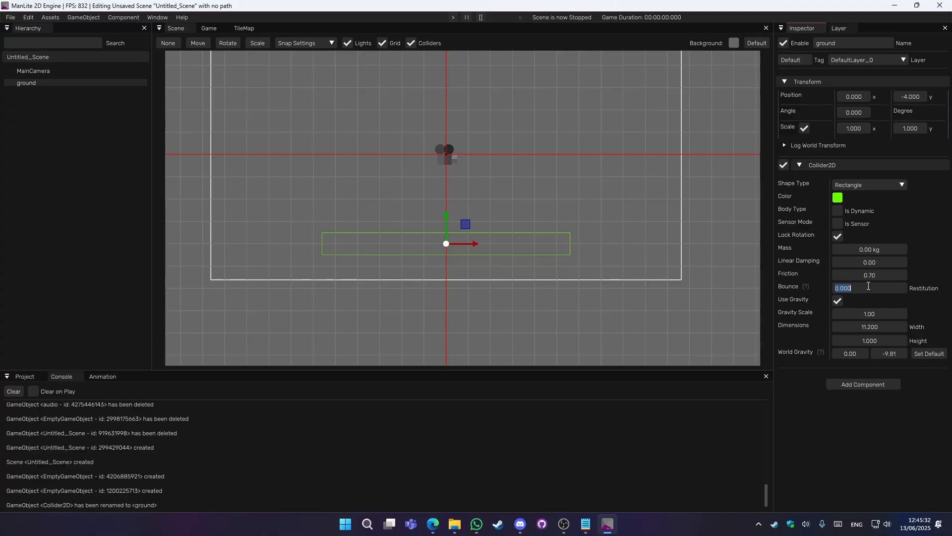
type("1")
key("Return")
scroll(513, 167, "down", 2)
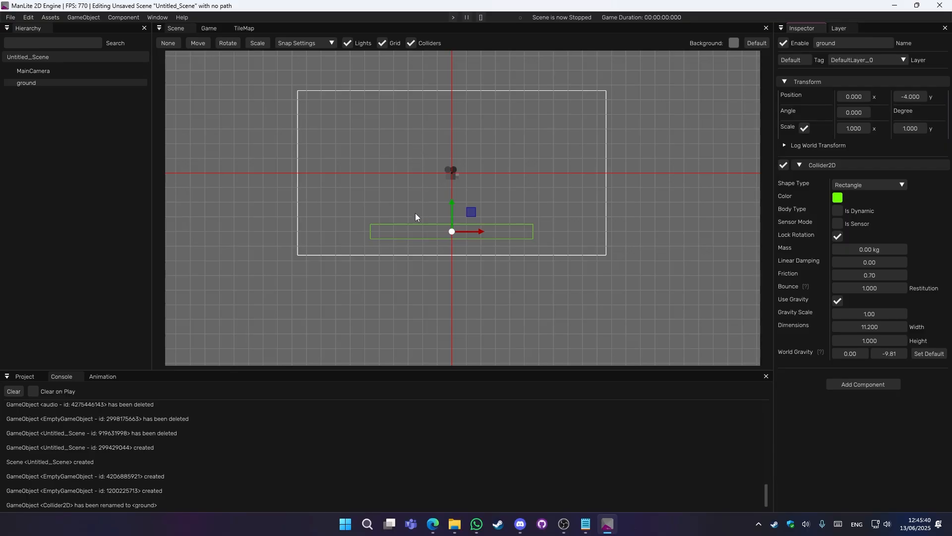
Step: Try higher and lower bounce values on the ground collider, up to about 3.91, and restore the bounce to 1
left_click_drag(879, 286, 942, 286)
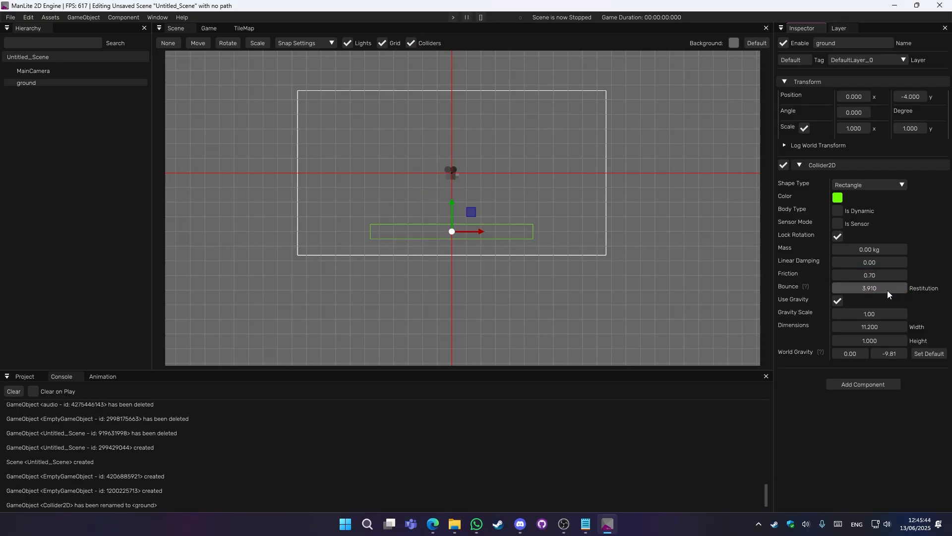
left_click_drag(887, 289, 763, 282)
left_click_drag(844, 288, 611, 233)
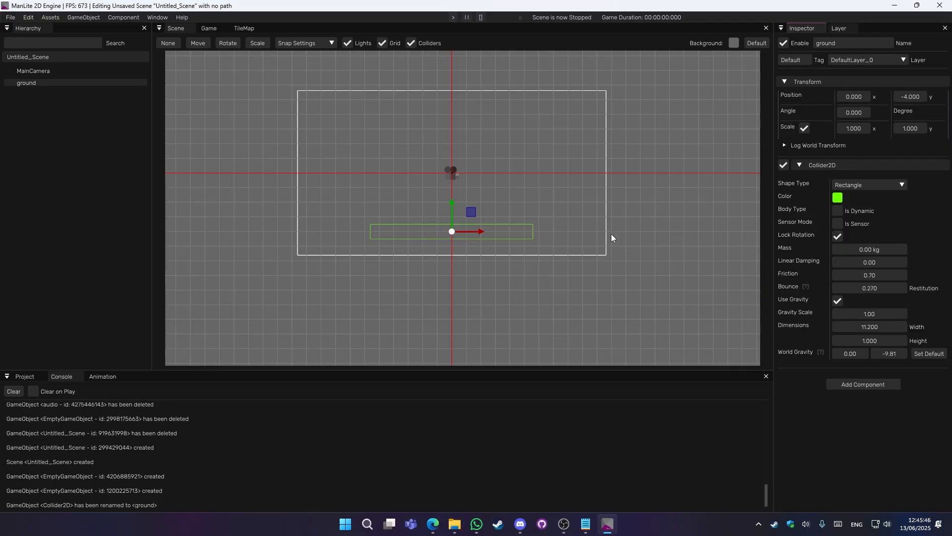
double_click(879, 288)
type("1")
key("Return")
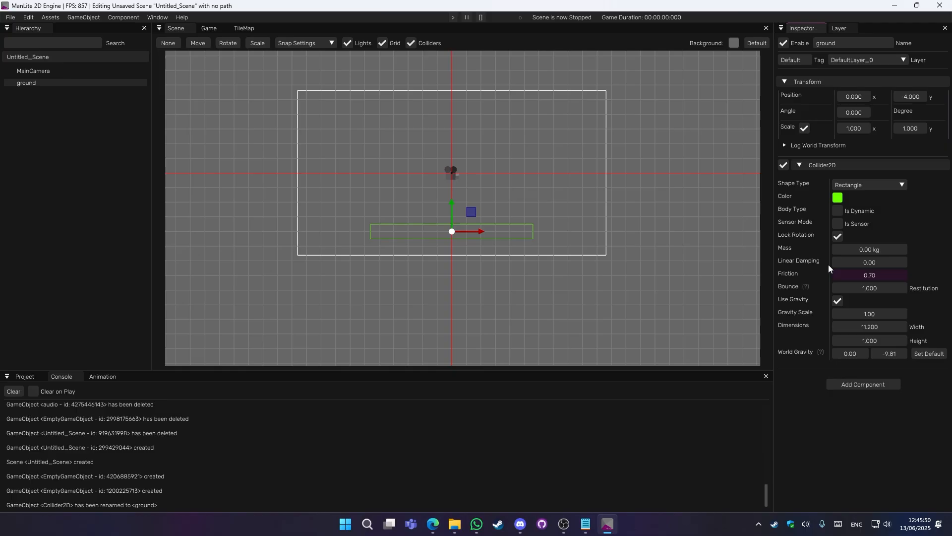
Step: Turn off Use Gravity on the ground collider, try a higher gravity scale, and set the scale back to 1
scroll(445, 206, "up", 4)
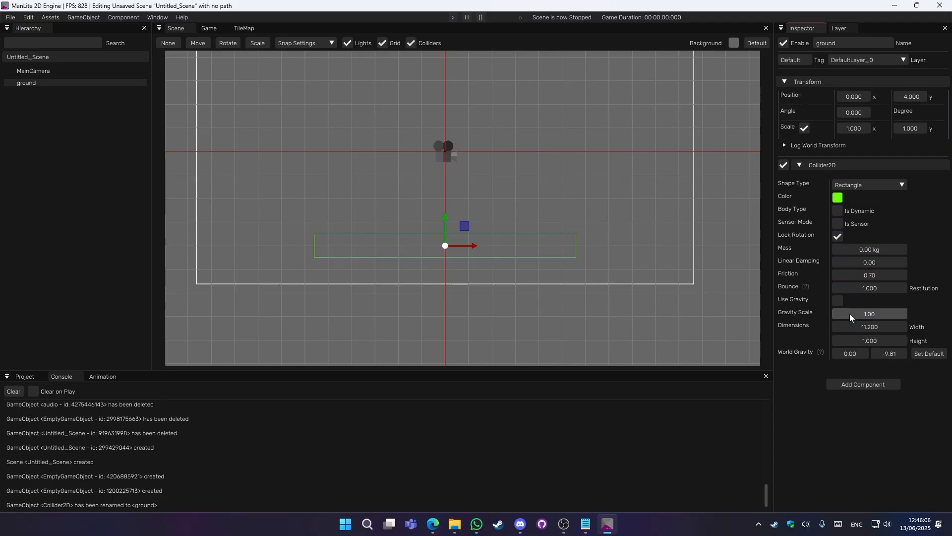
left_click_drag(850, 313, 927, 311)
left_click_drag(820, 308, 951, 317)
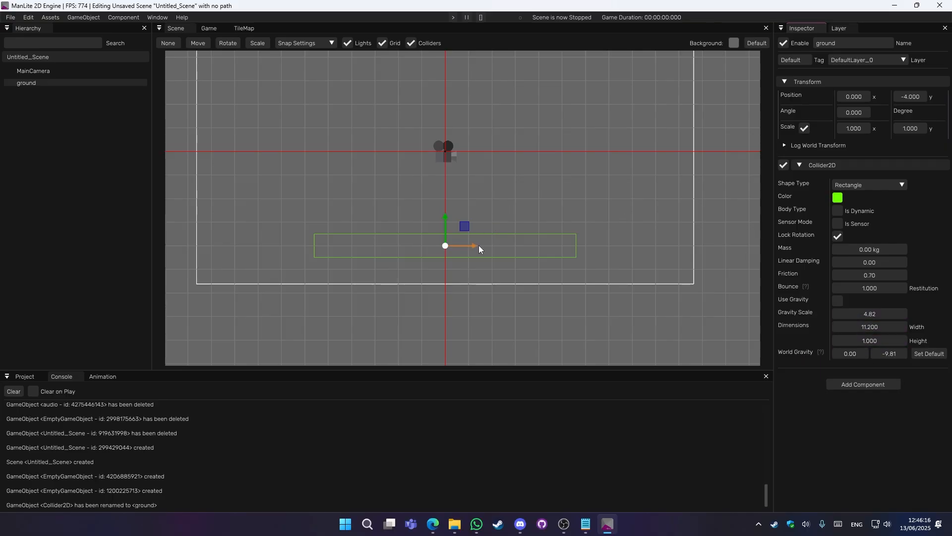
double_click(868, 315)
type("1")
key("Return")
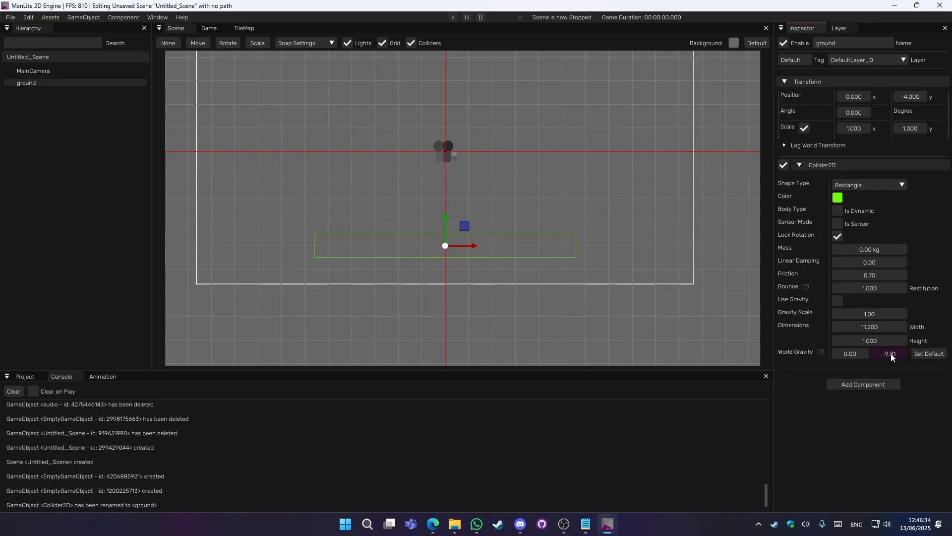
Step: Try a vertical world gravity of -45.61 and create a second Collider2D object in the scene
left_click_drag(891, 353, 713, 344)
right_click(39, 131)
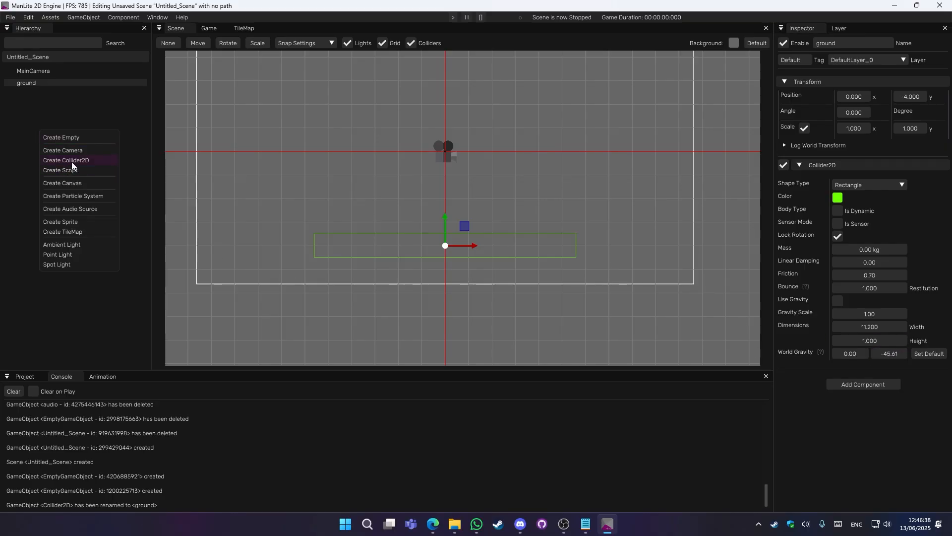
left_click(71, 161)
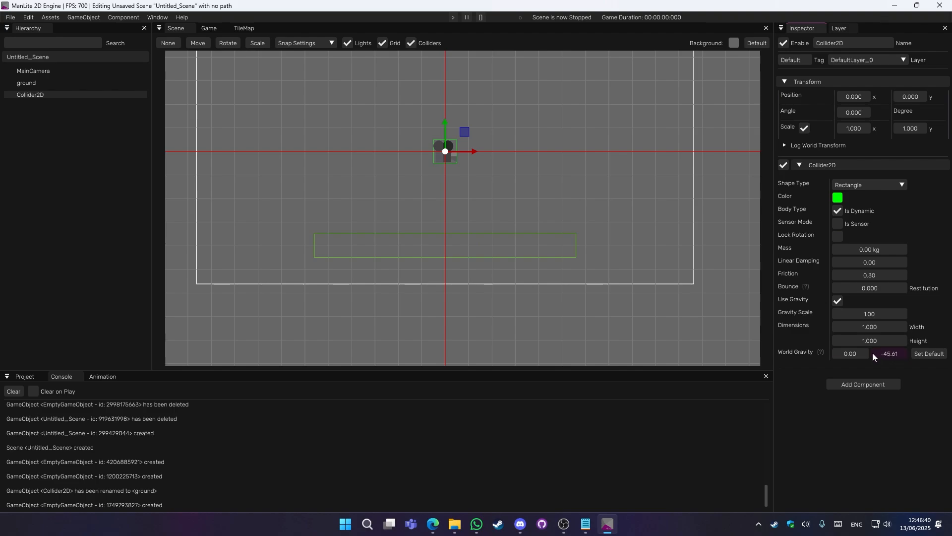
Step: Reset the world gravity to its default and move the new dynamic Collider2D to position -3, 1
left_click(928, 354)
left_click(37, 82)
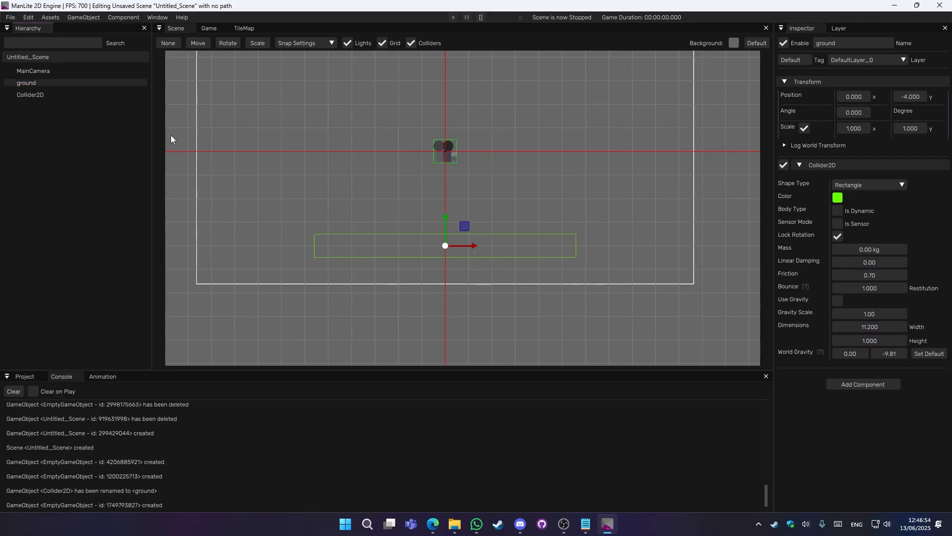
left_click(37, 94)
left_click(838, 211)
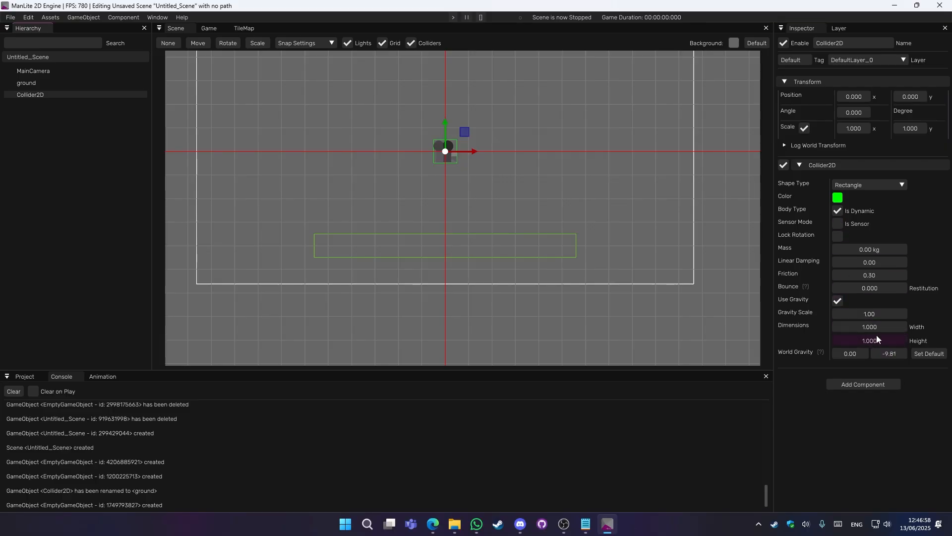
scroll(536, 264, "down", 2)
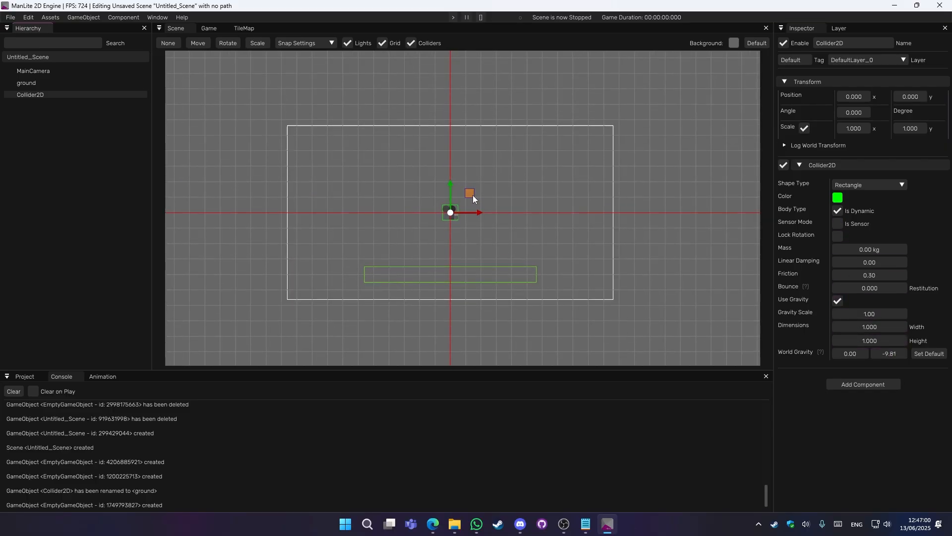
left_click_drag(472, 194, 430, 184)
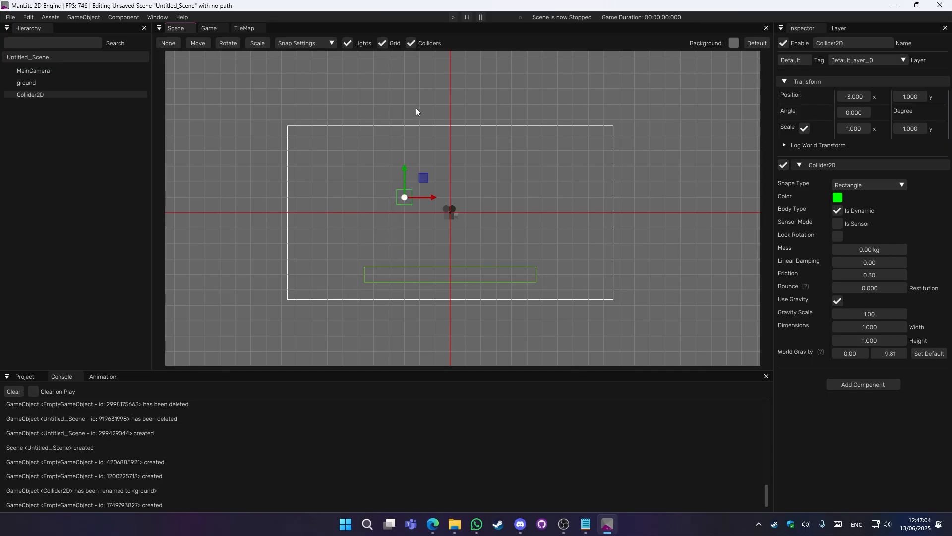
Step: Run the scene and lower the ground collider's bounce during play to examine how the dynamic box rebounds
left_click(454, 18)
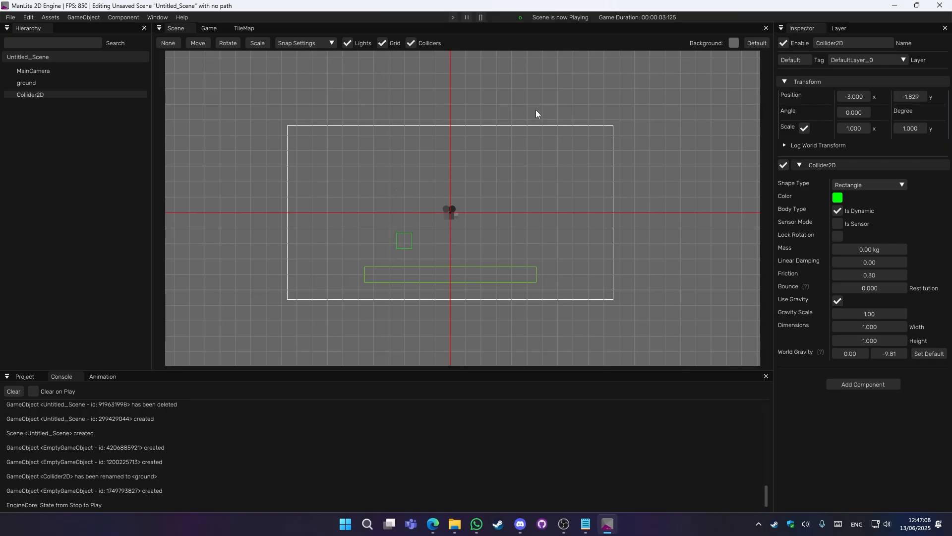
left_click(32, 83)
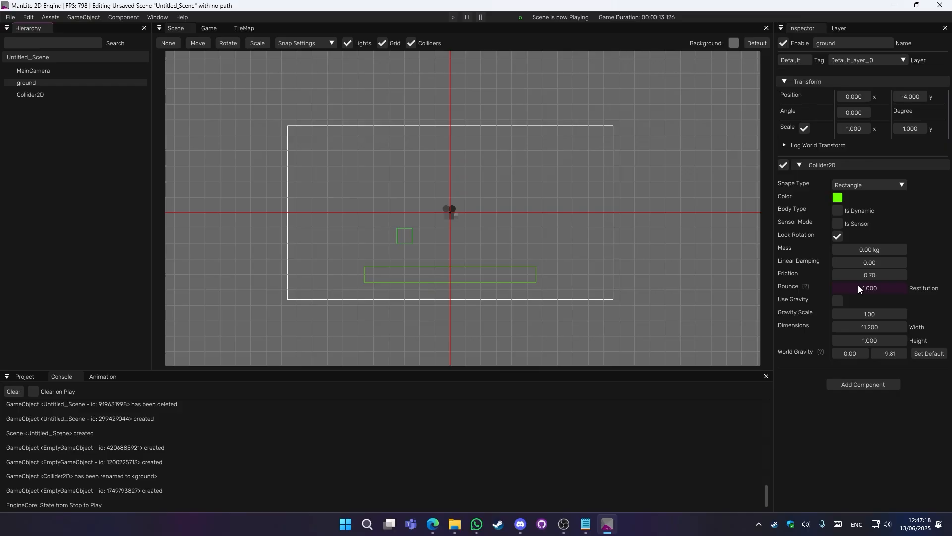
left_click_drag(858, 284, 640, 279)
scroll(545, 273, "down", 5)
scroll(583, 274, "up", 6)
middle_click_drag(539, 274, 557, 266)
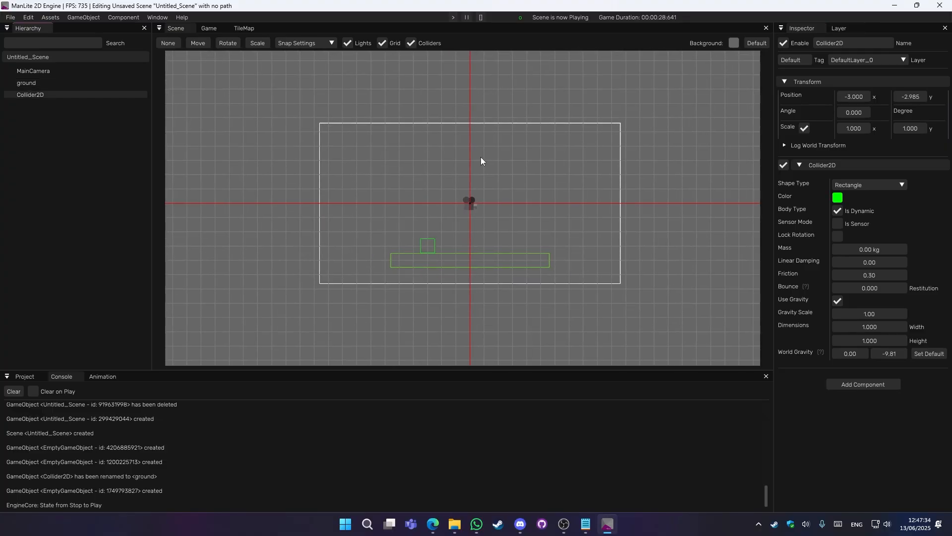
scroll(520, 220, "up", 2)
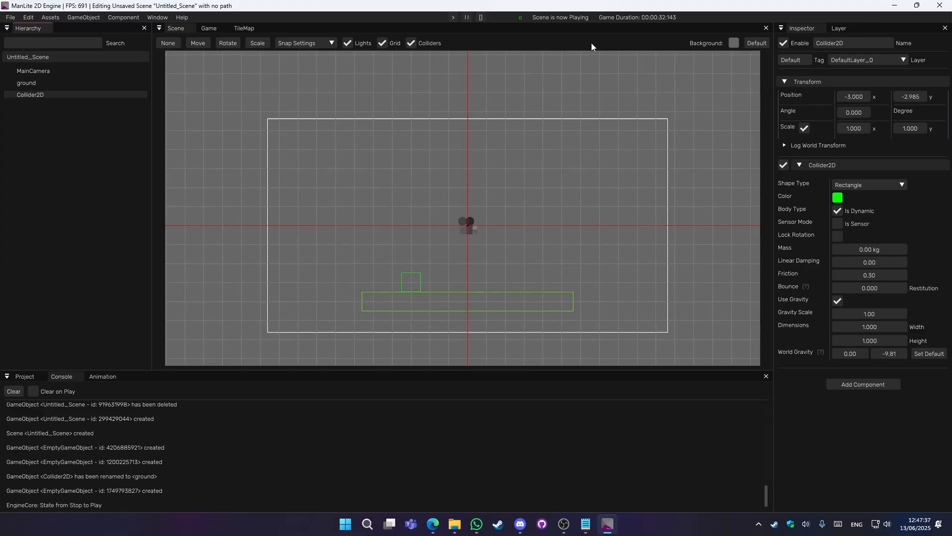
Step: Pause the scene, move the dynamic box above the ground to x 3, resume play to watch it fall, and stop
left_click(468, 20)
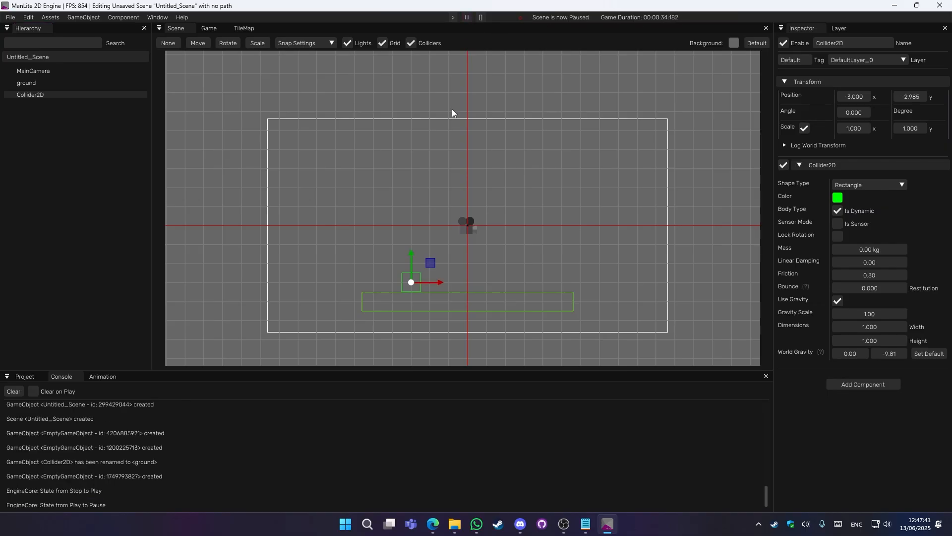
left_click_drag(431, 263, 542, 129)
left_click(454, 16)
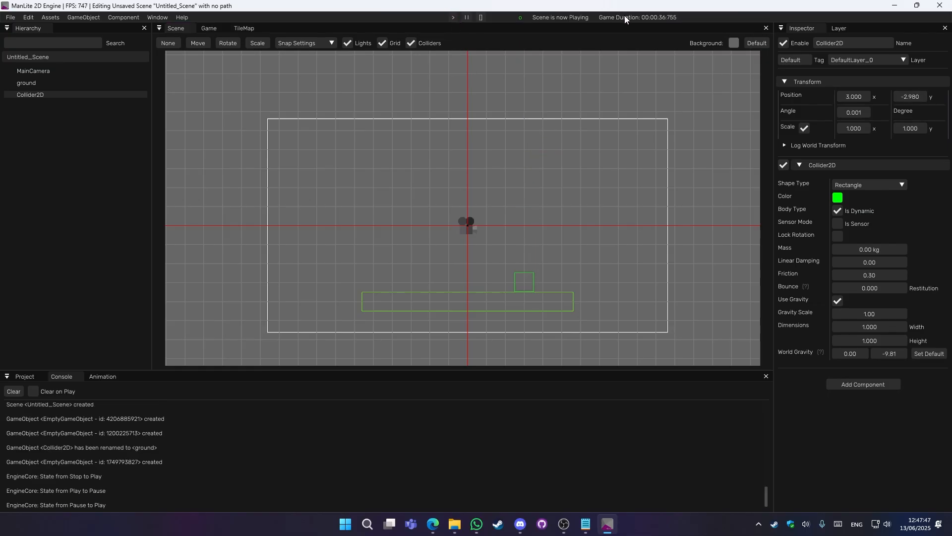
left_click(481, 18)
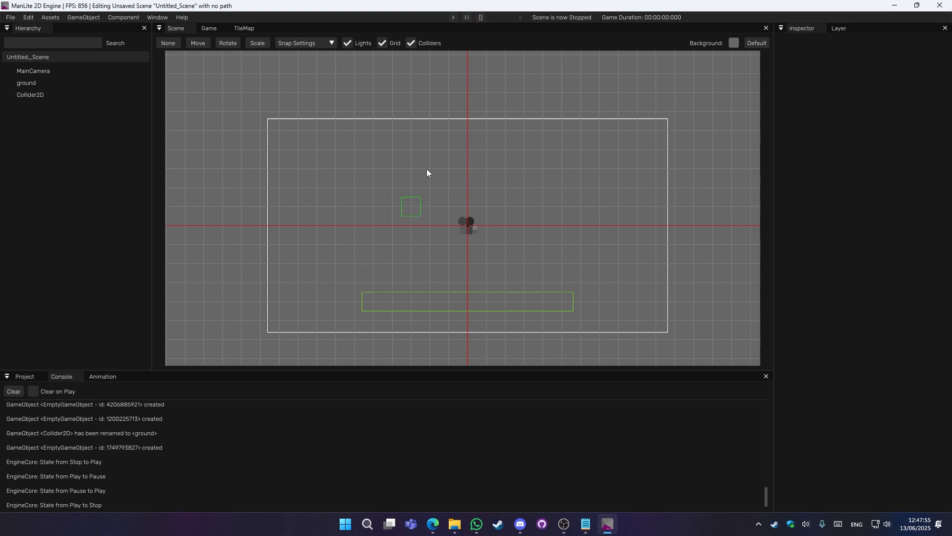
Step: Run the scene again, shift the dynamic box to about x -5.6 over the ground's edge to watch it fall, and stop
left_click(34, 94)
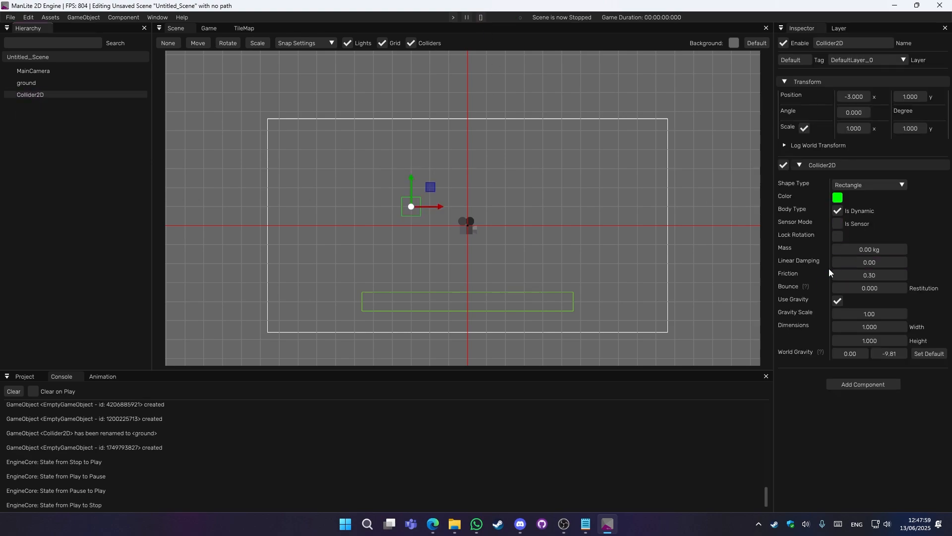
left_click(30, 81)
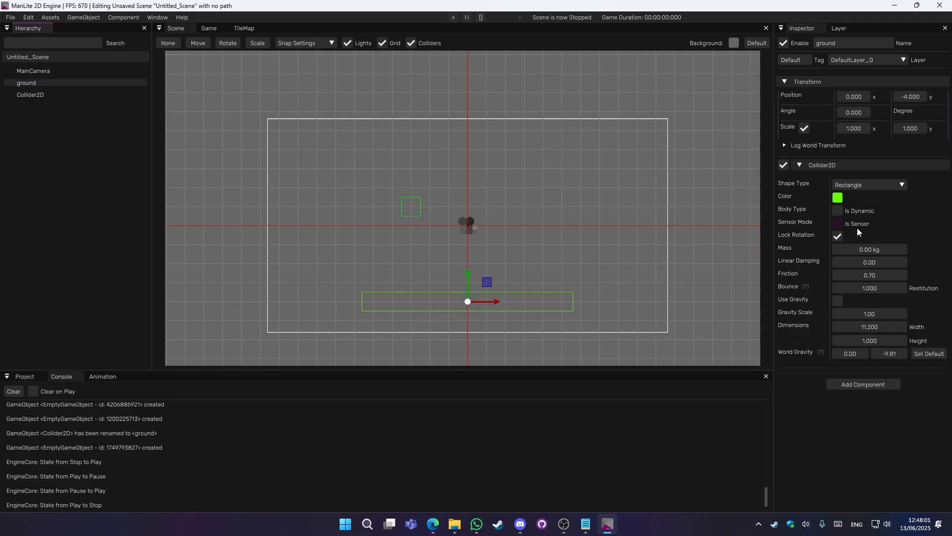
left_click(37, 95)
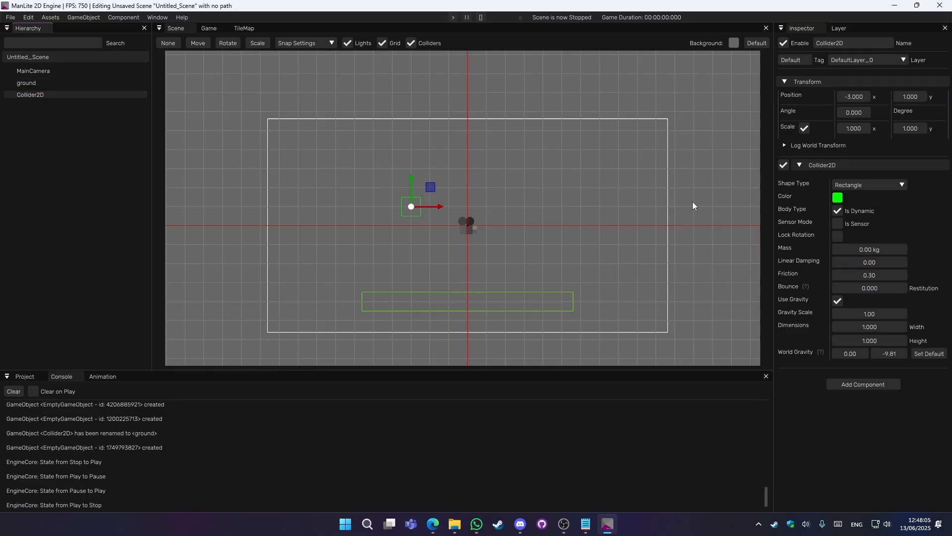
left_click(453, 17)
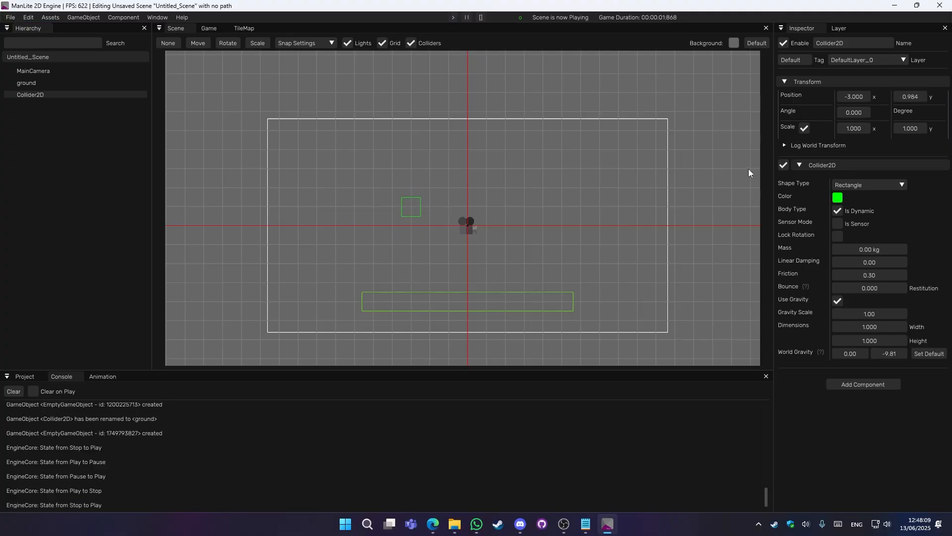
left_click_drag(867, 96, 834, 95)
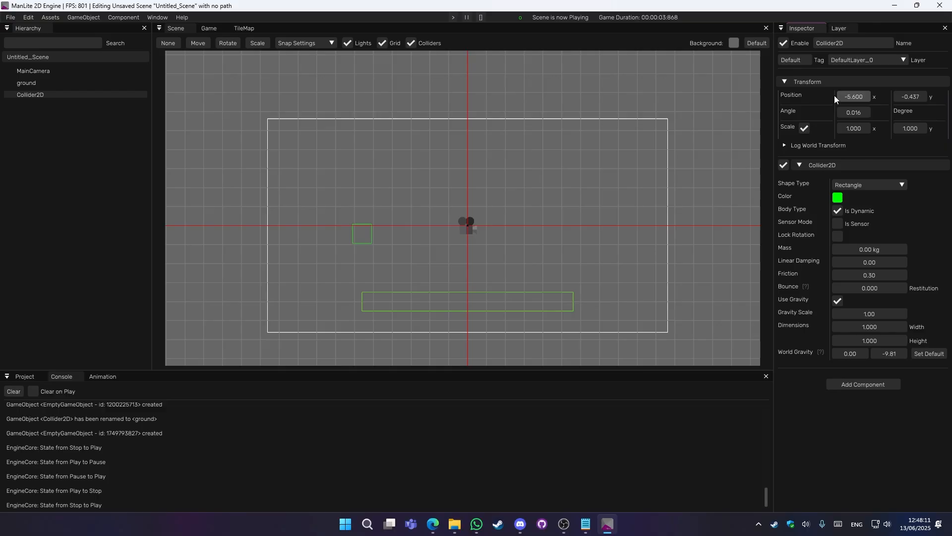
scroll(451, 233, "down", 3)
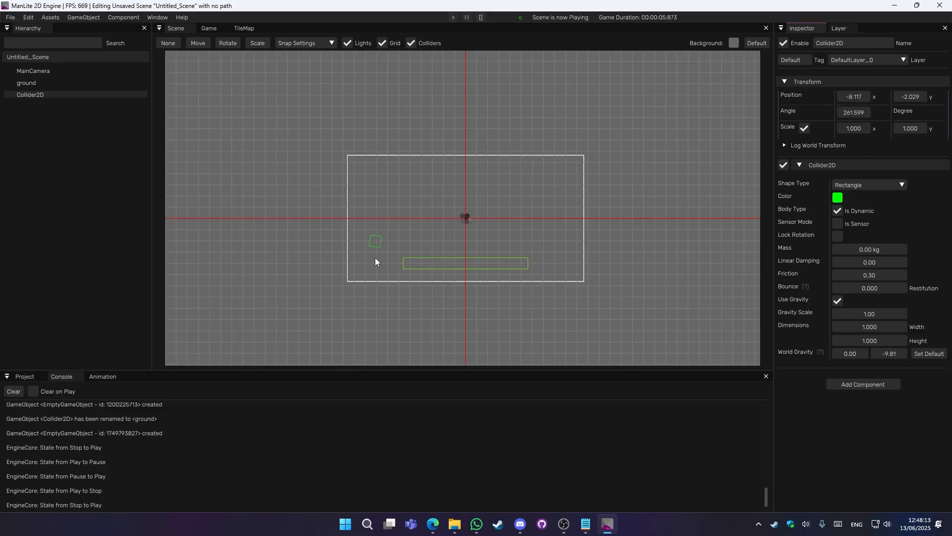
mouse_move(398, 300)
middle_mouse_down()
mouse_move(405, 111)
mouse_move(394, 296)
middle_mouse_up()
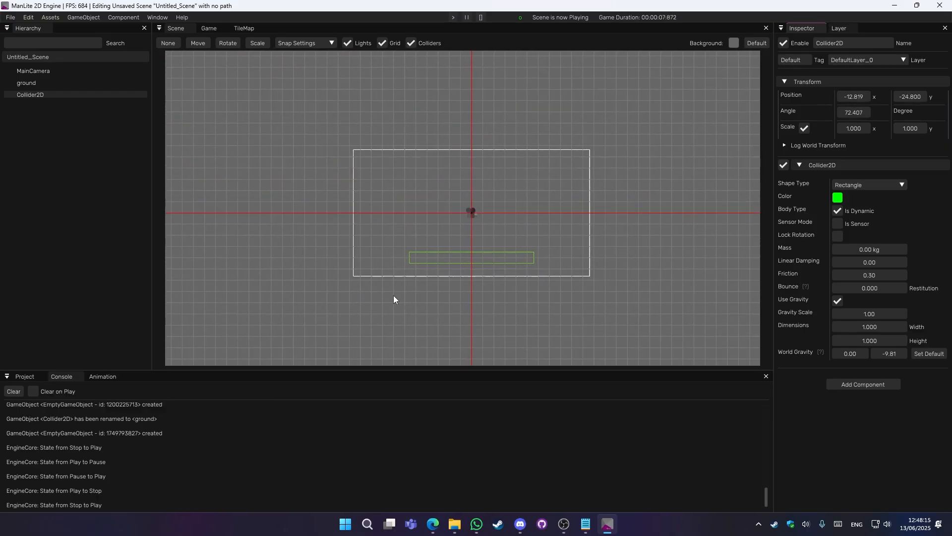
scroll(397, 293, "up", 4)
mouse_move(440, 253)
middle_mouse_down()
mouse_move(428, 297)
mouse_move(431, 251)
middle_mouse_up()
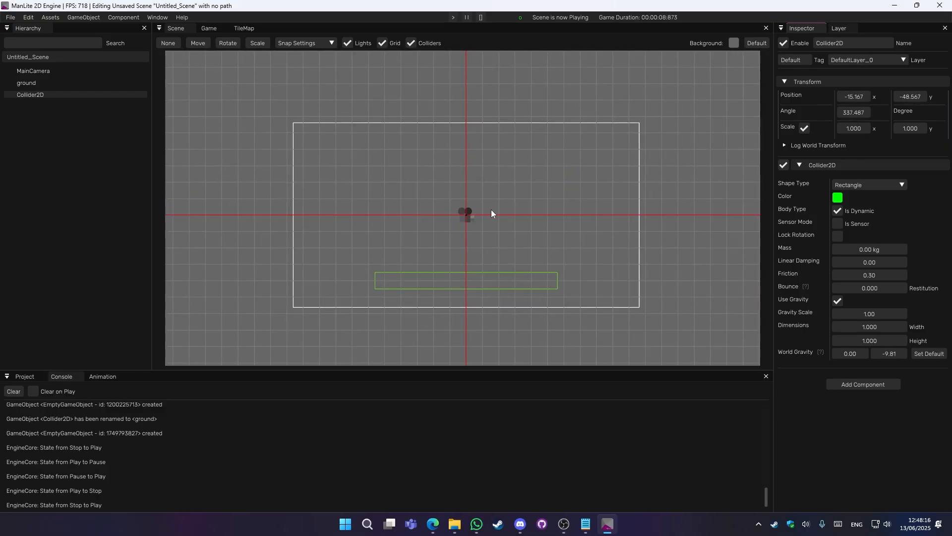
left_click(482, 20)
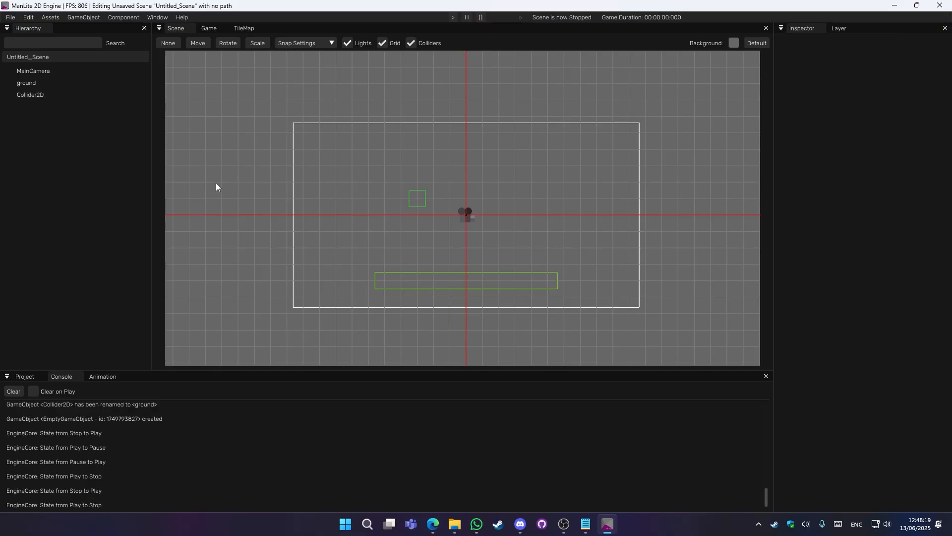
Step: Rotate the ground collider to an angle of 341 degrees so that it forms a slope
left_click(29, 85)
scroll(360, 183, "down", 3)
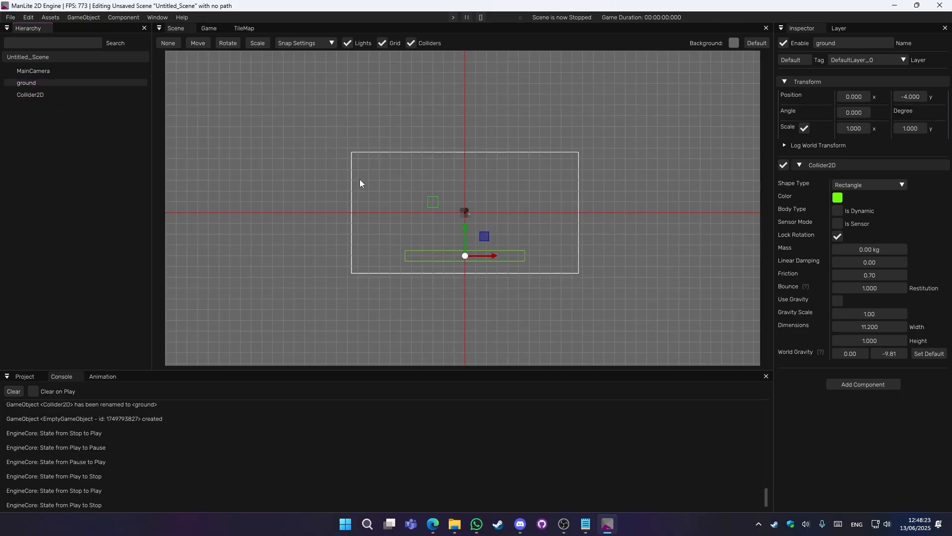
scroll(549, 258, "up", 2)
key("e")
left_click_drag(486, 251, 504, 261)
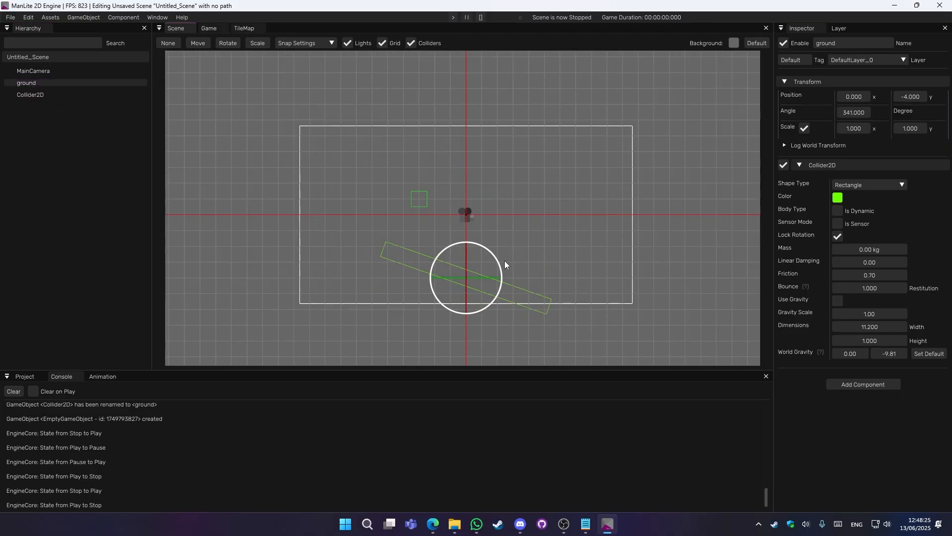
scroll(487, 264, "up", 1)
scroll(487, 264, "down", 2)
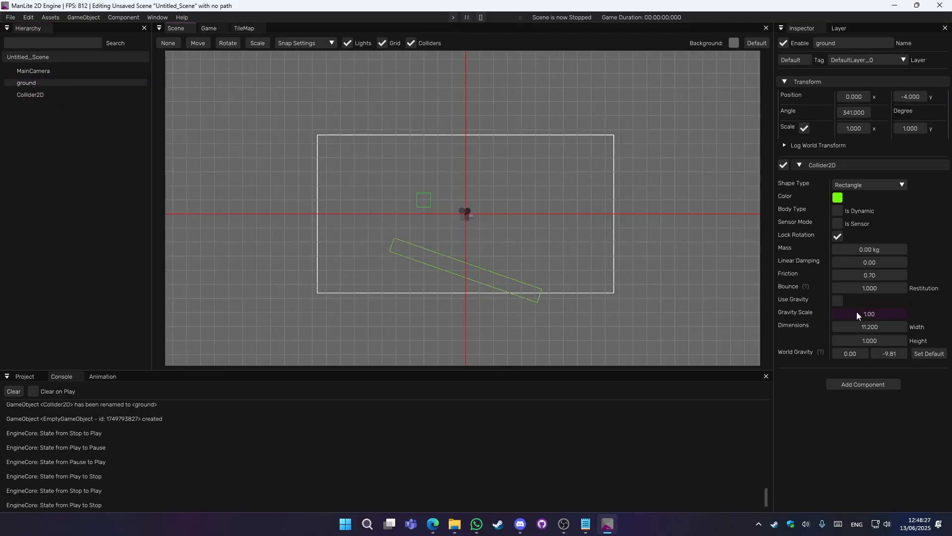
Step: Widen the ground collider to 30.35
left_click_drag(863, 331, 951, 328)
scroll(582, 229, "down", 3)
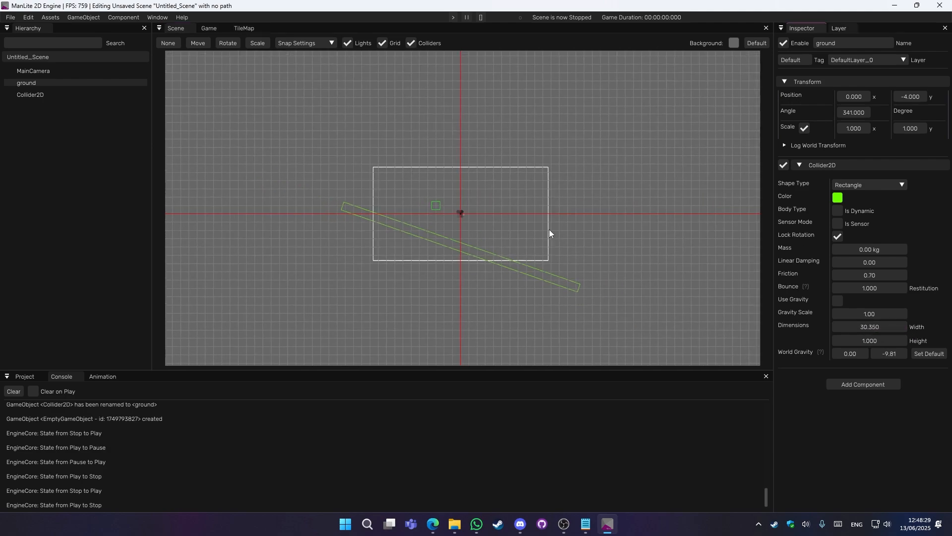
middle_click_drag(549, 230, 508, 263)
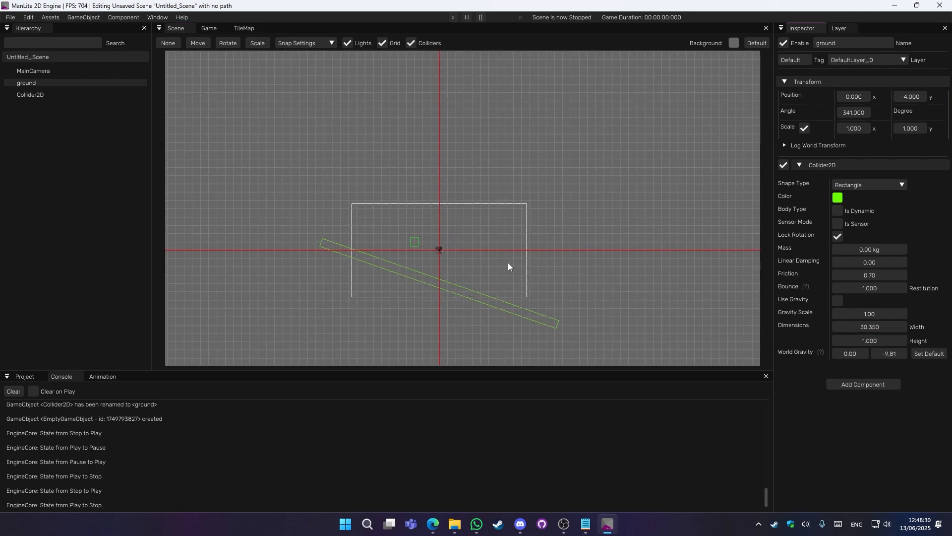
Step: Run the scene to watch the dynamic box move down the sloped ground, and stop it
left_click(452, 19)
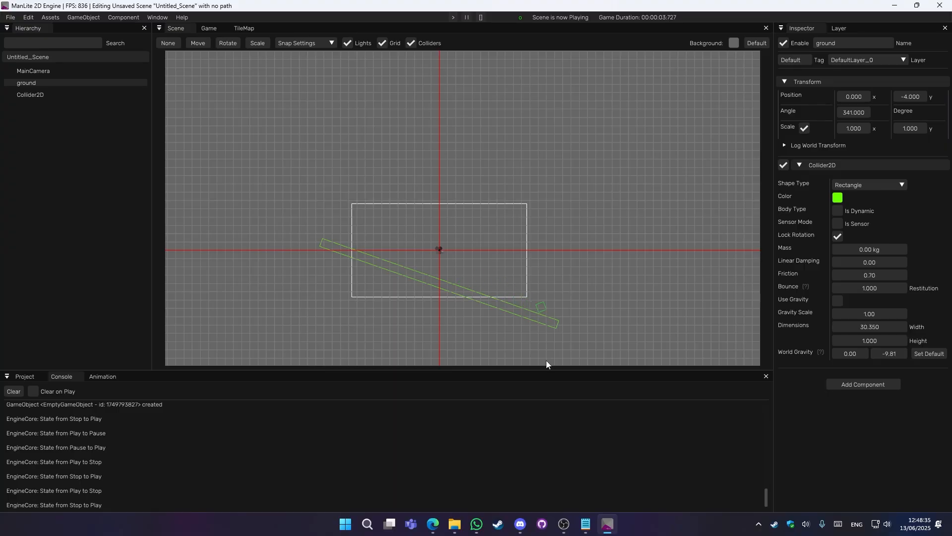
middle_click_drag(596, 268, 622, 274)
scroll(545, 296, "up", 6)
middle_click_drag(546, 296, 538, 221)
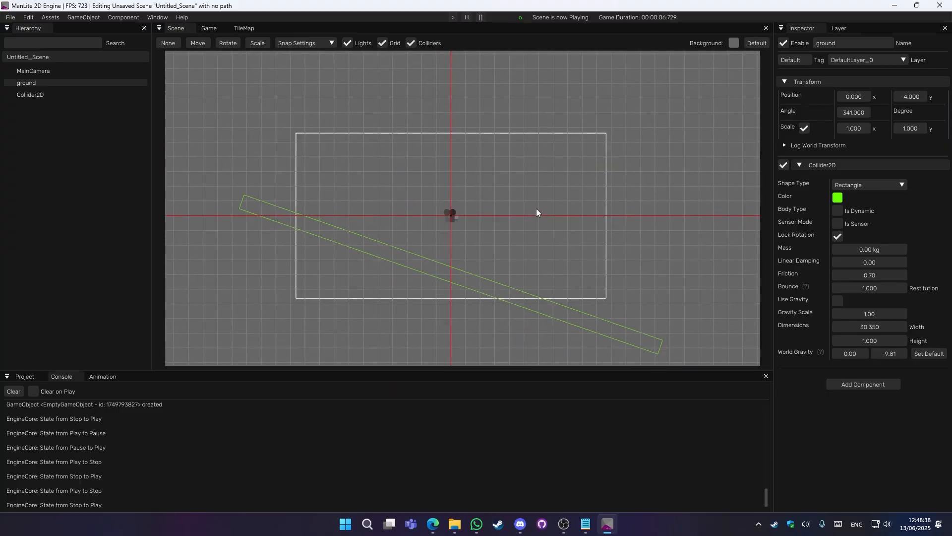
left_click(480, 18)
right_click(47, 124)
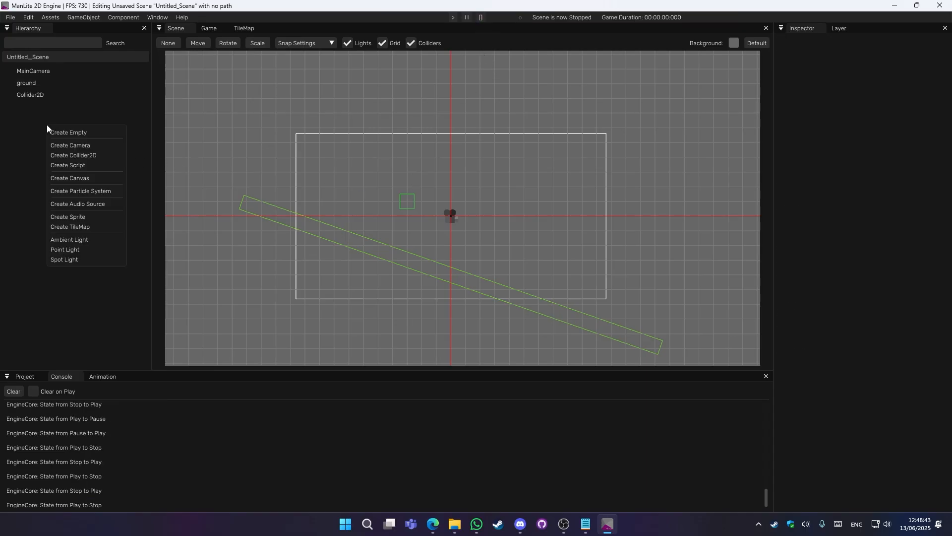
left_click(34, 95)
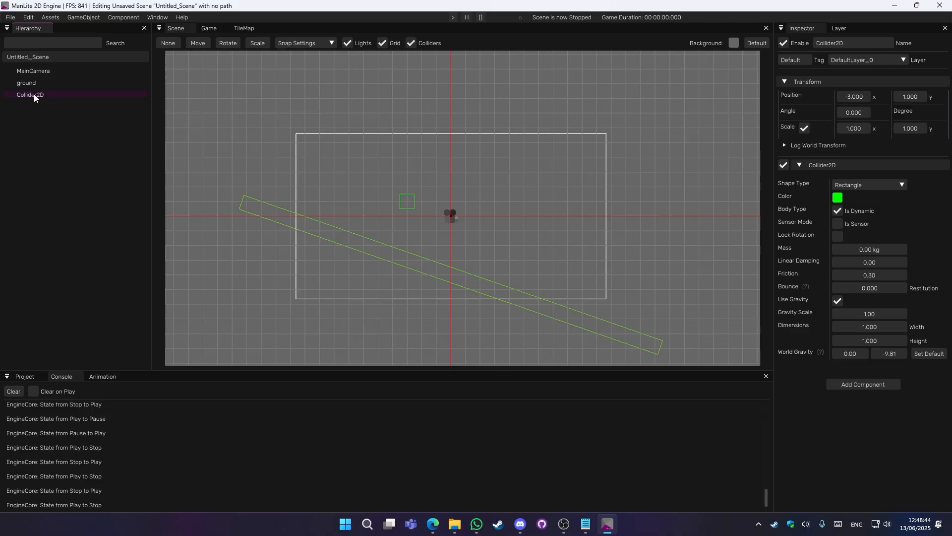
left_click(846, 385)
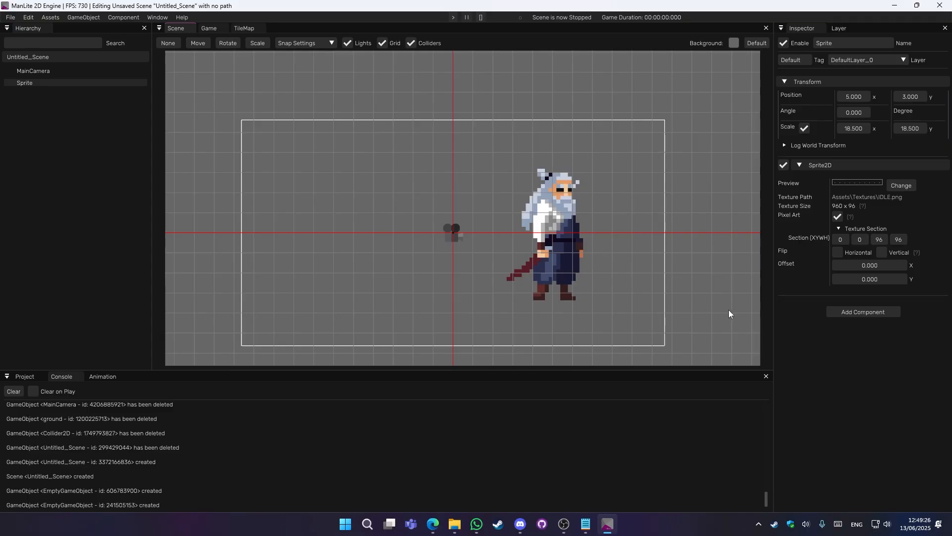
Step: Add a Canvas component to the sprite object
left_click(852, 312)
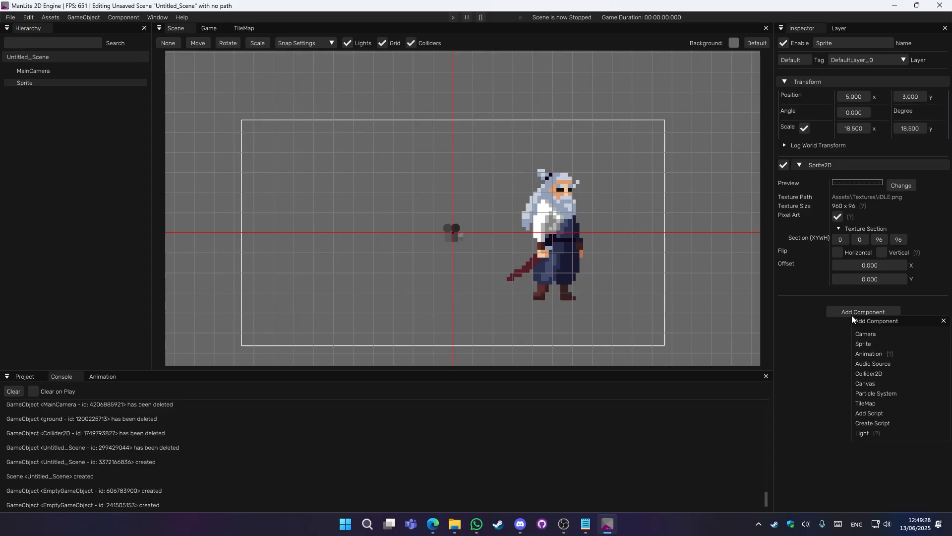
left_click(874, 382)
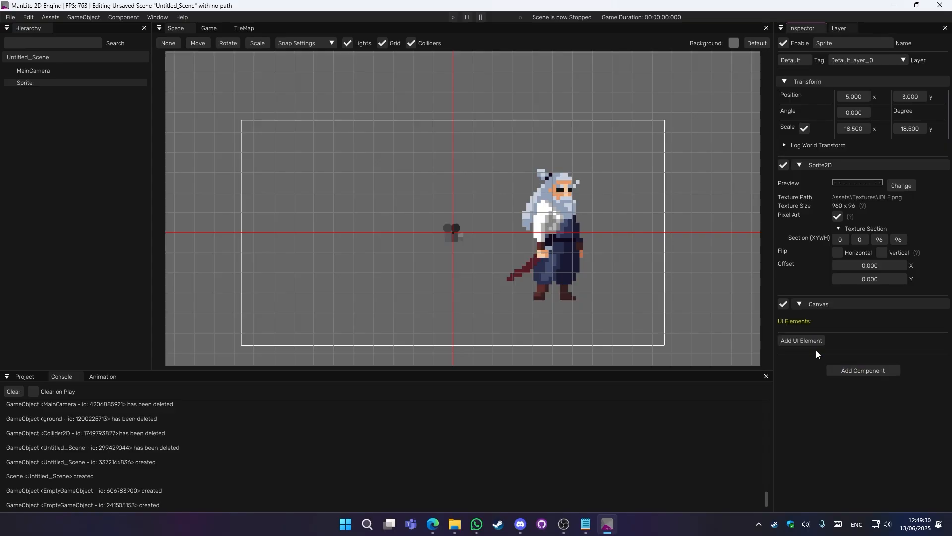
Step: Add an Image UI element to the sprite's canvas using the IDLE.png texture
left_click(803, 342)
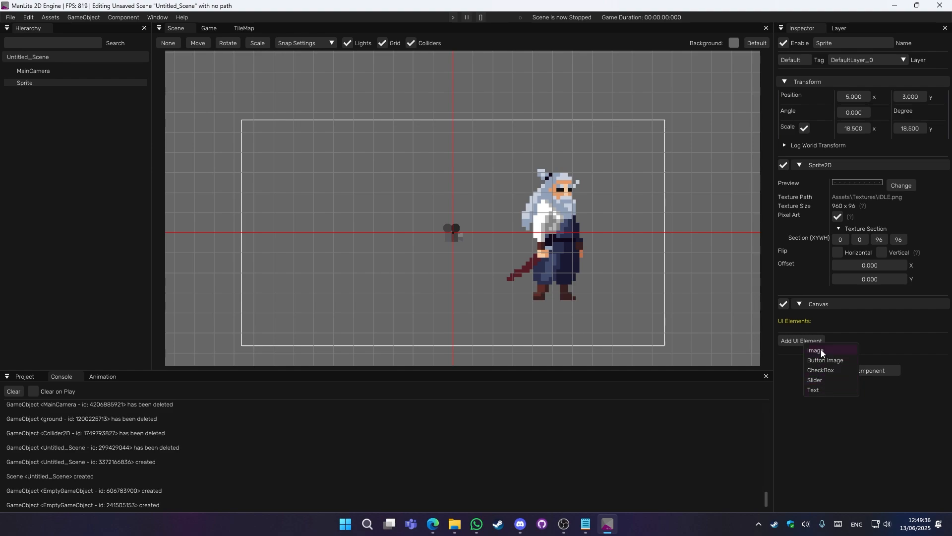
left_click(820, 350)
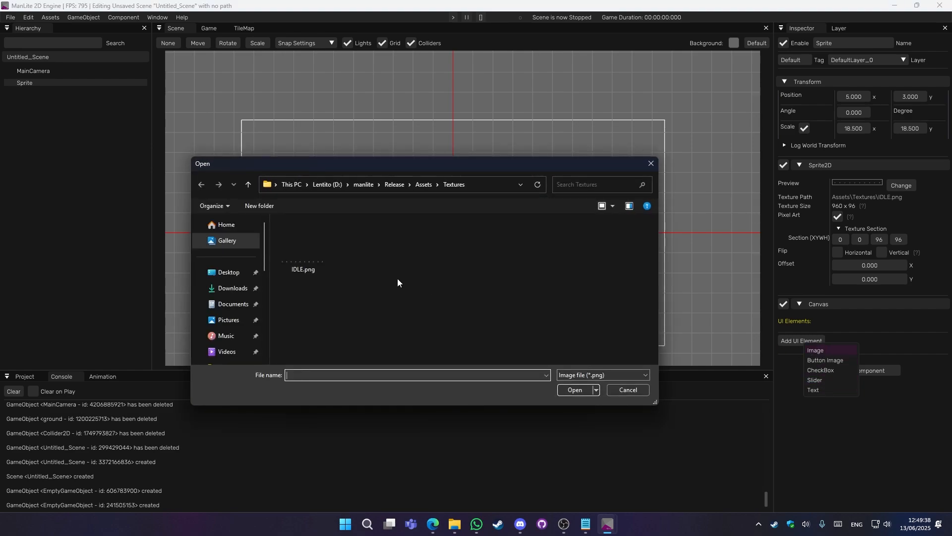
left_click(314, 261)
double_click(314, 261)
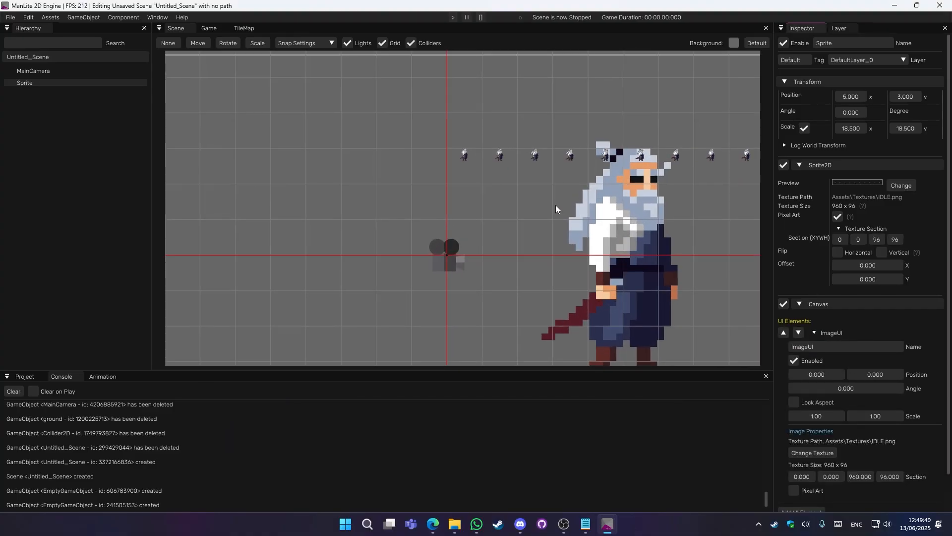
Step: Try out the image element's transform with position -9.200, 0.700, angle 1.100 and locked-aspect scale 1.09, and delete the element
scroll(808, 291, "down", 1)
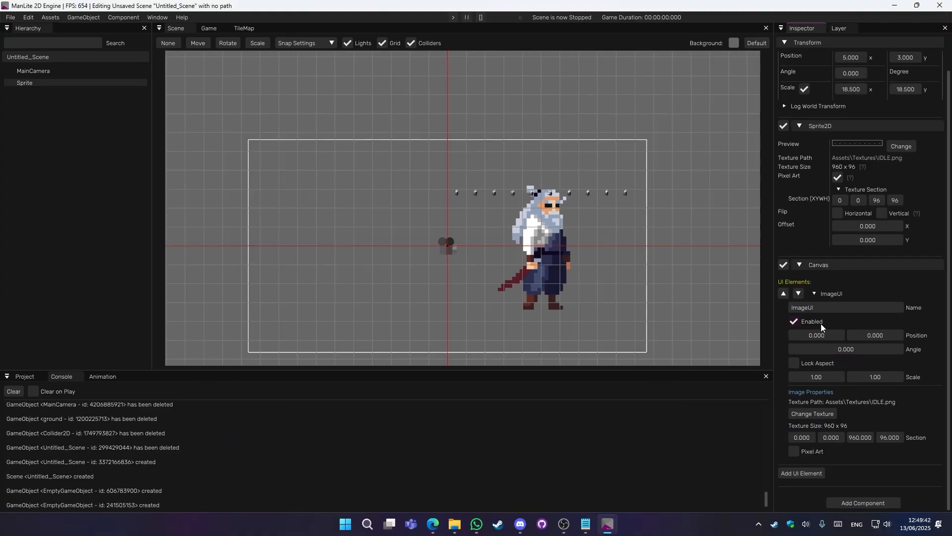
left_click(794, 363)
left_click_drag(820, 374, 724, 336)
left_click_drag(857, 338, 814, 342)
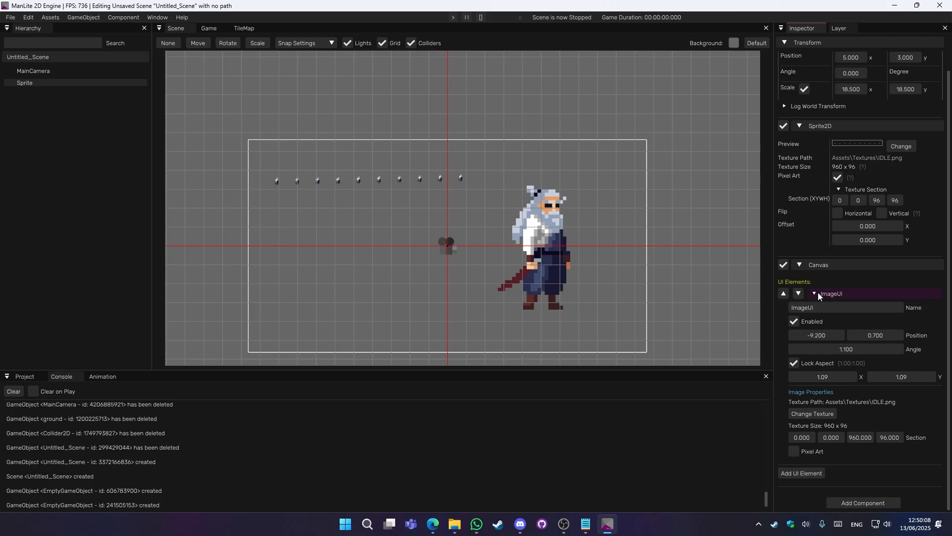
right_click(818, 292)
left_click(830, 302)
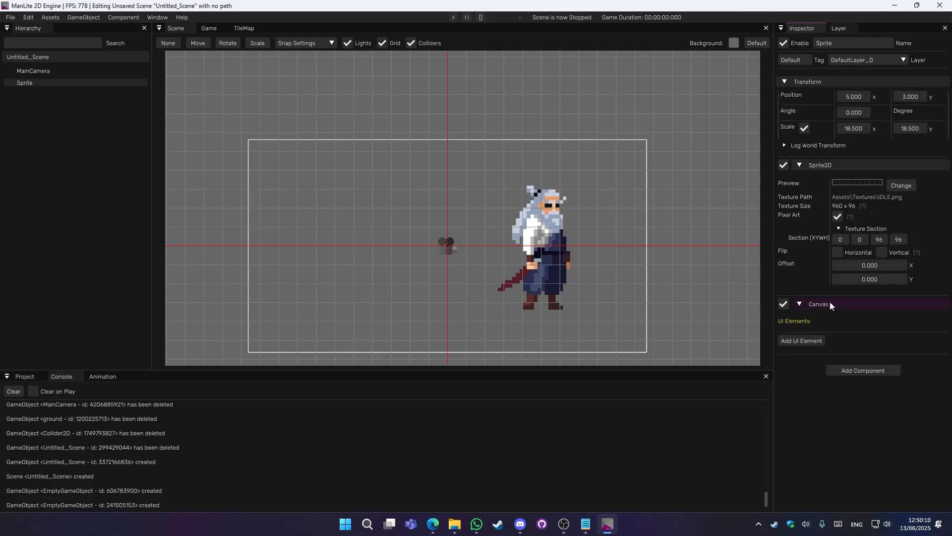
Step: Add a Text UI element with the Arial.ttf font to the sprite's canvas and set its text to "samurai"
left_click(797, 340)
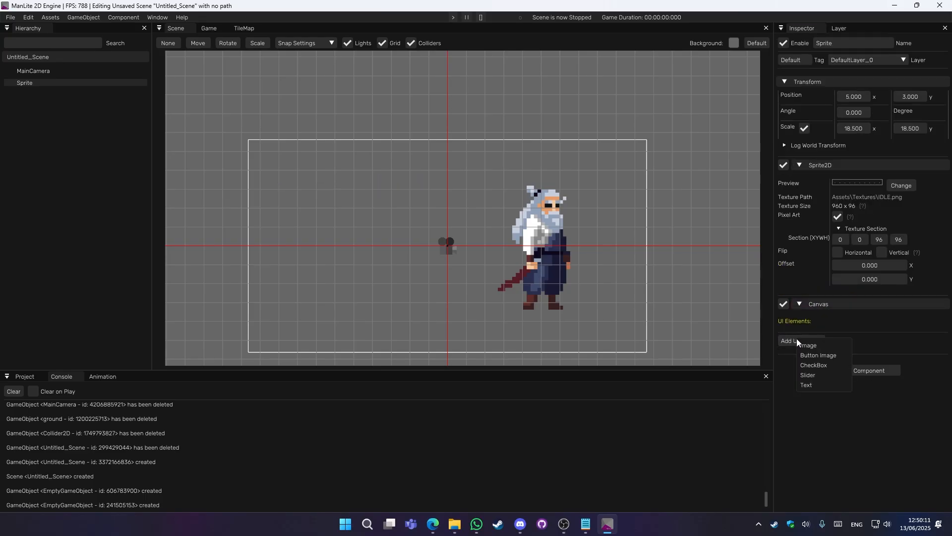
left_click(820, 384)
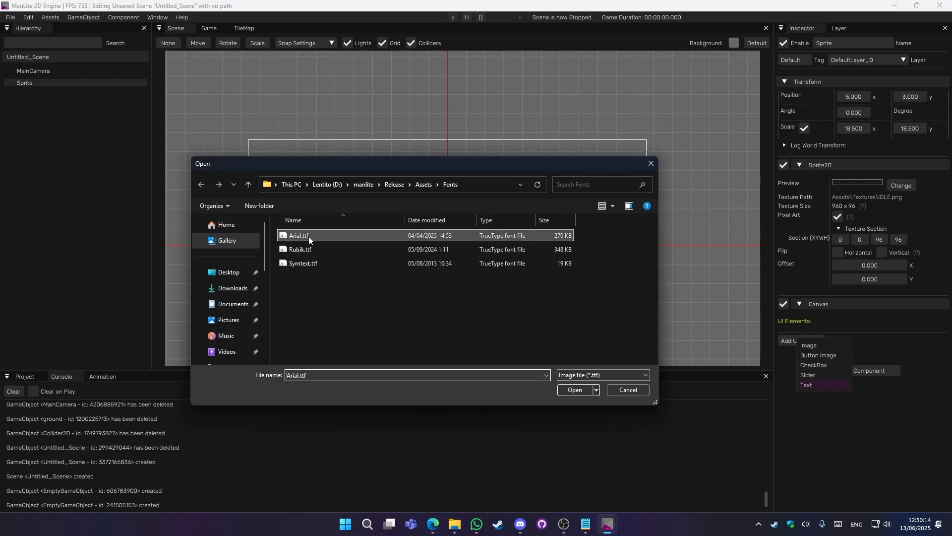
double_click(309, 236)
scroll(647, 288, "down", 3)
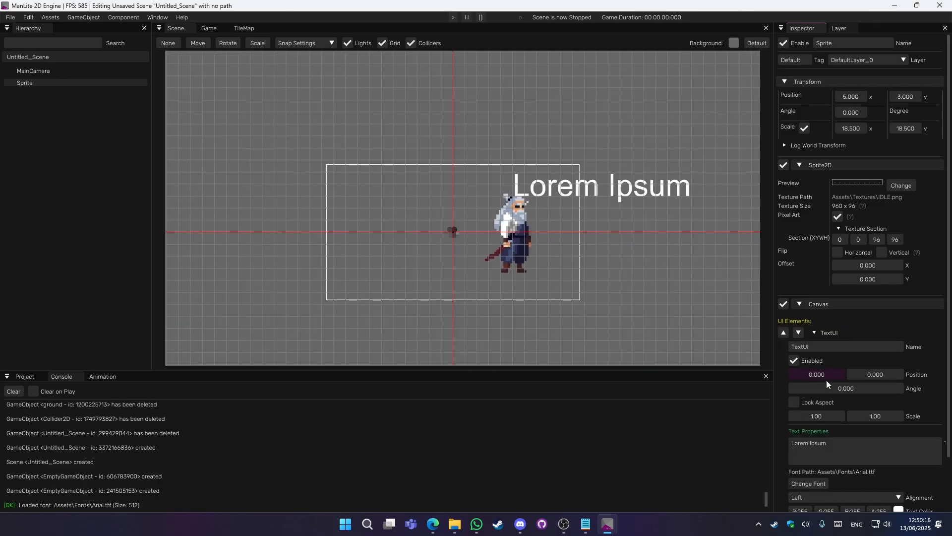
left_click(852, 439)
type("sa")
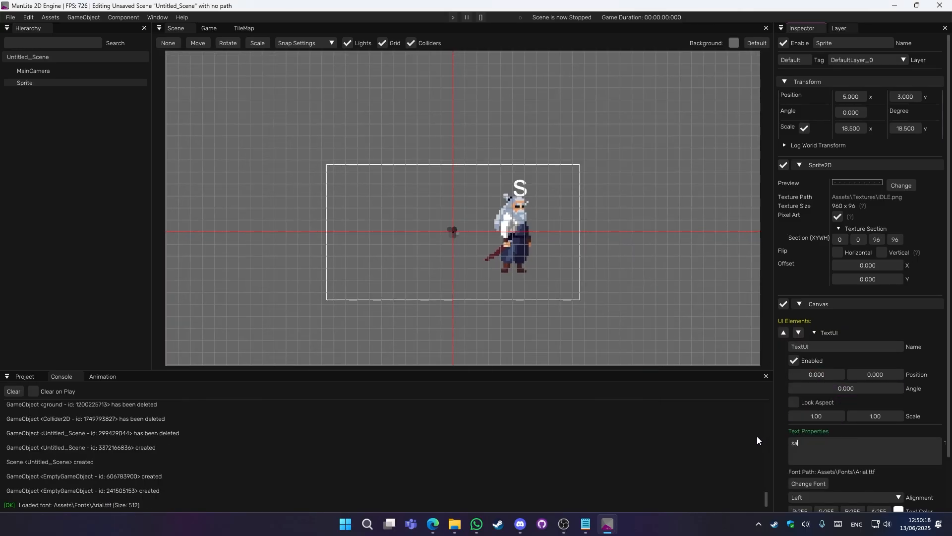
type("murai")
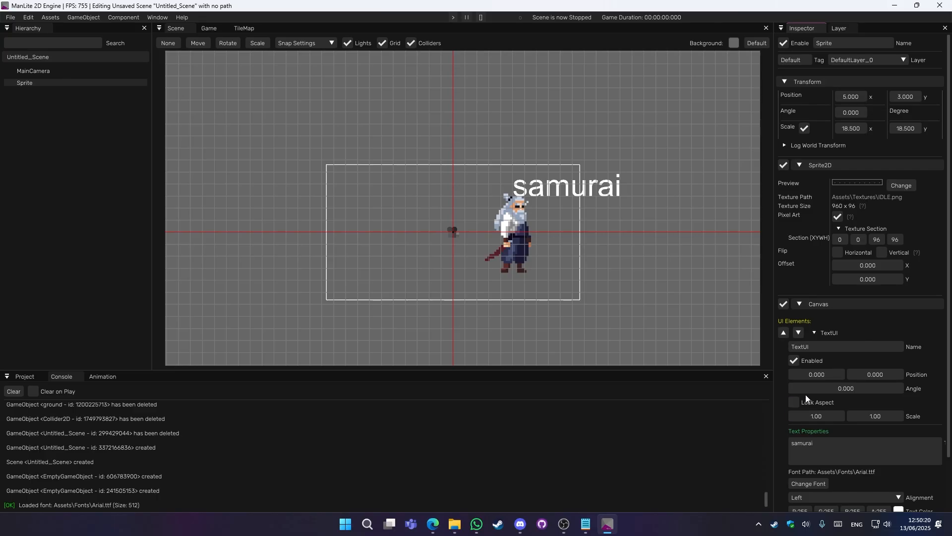
Step: Set the samurai text's alignment to Centered
scroll(827, 427, "down", 2)
left_click(817, 437)
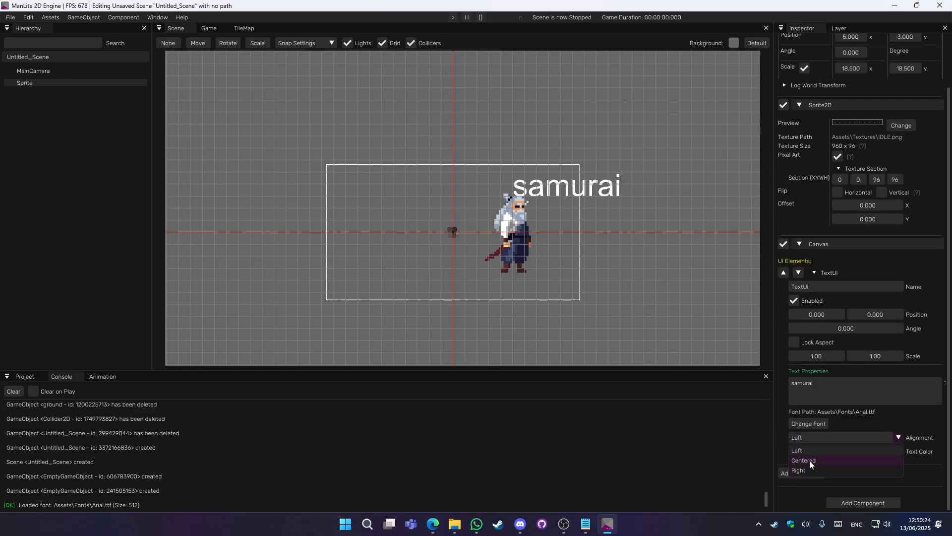
left_click(810, 460)
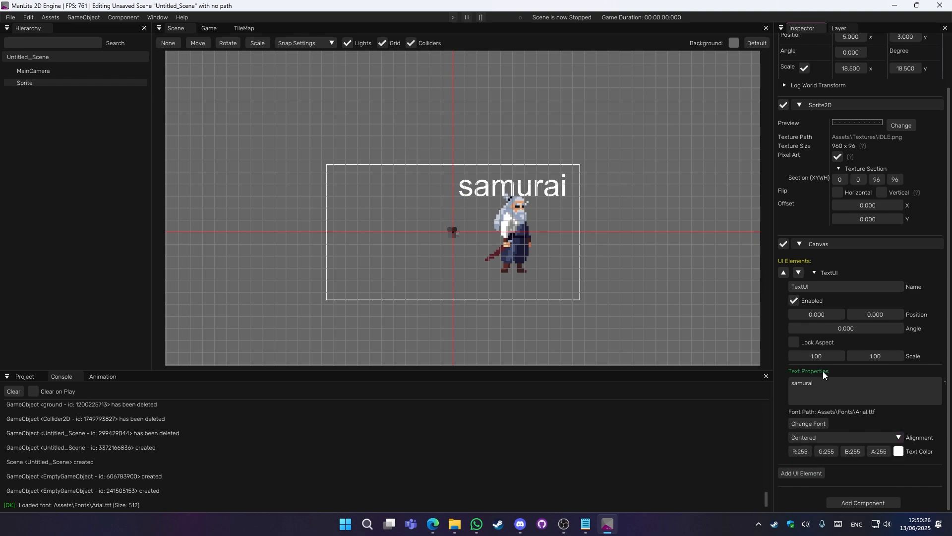
Step: Scale the samurai text to 0.34 with its aspect locked and raise it to a Y position of 0.700
left_click(795, 342)
left_click_drag(825, 356, 791, 356)
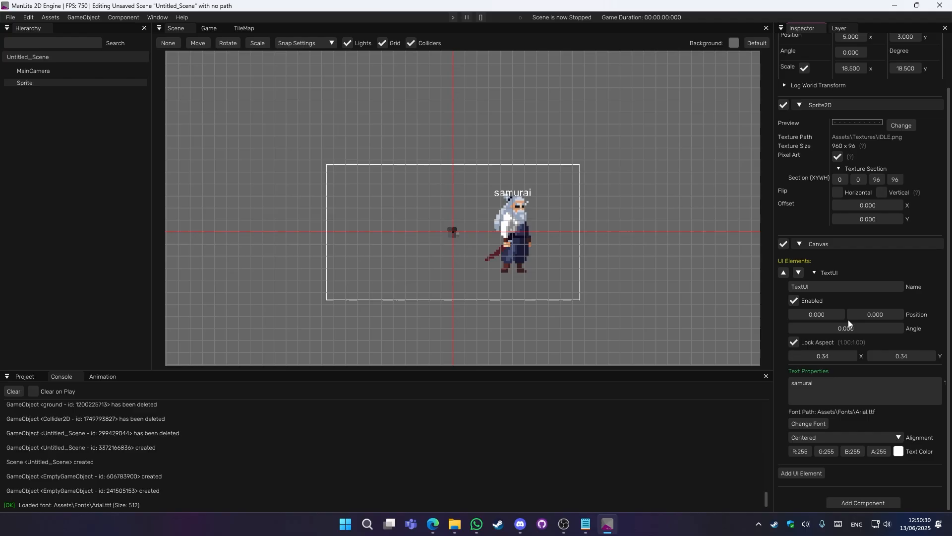
left_click_drag(863, 316, 871, 312)
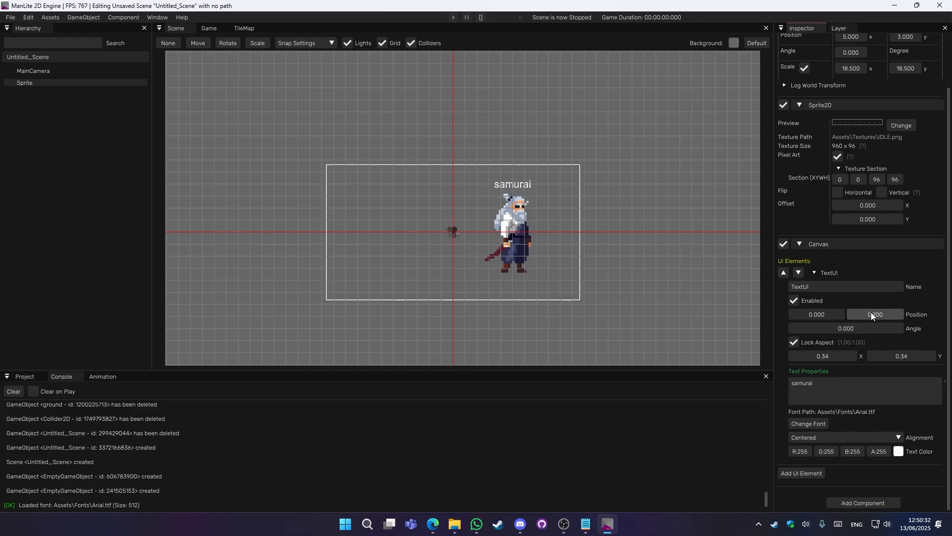
Step: Run the scene in the Game view, move the sprite to x -5.950 to check that its text follows, and stop
left_click(216, 29)
left_click(452, 17)
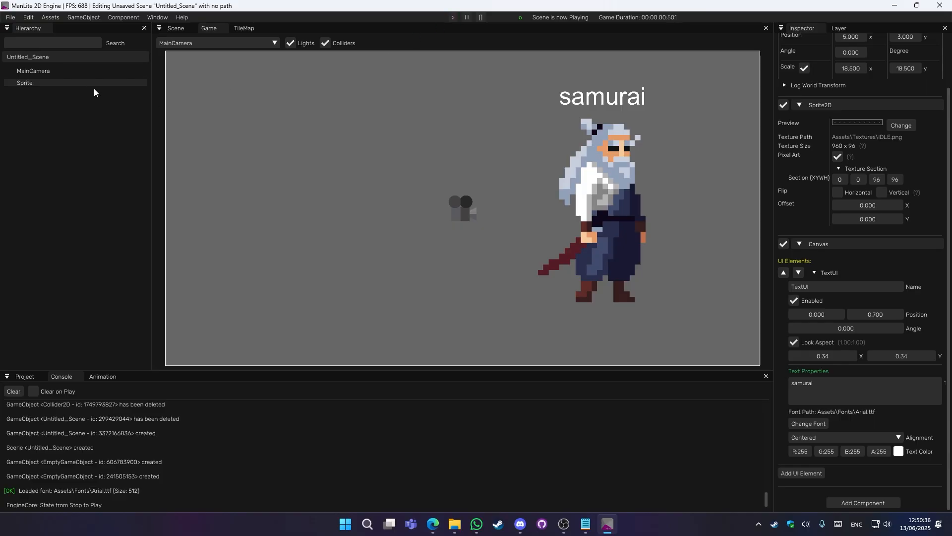
scroll(888, 111, "up", 3)
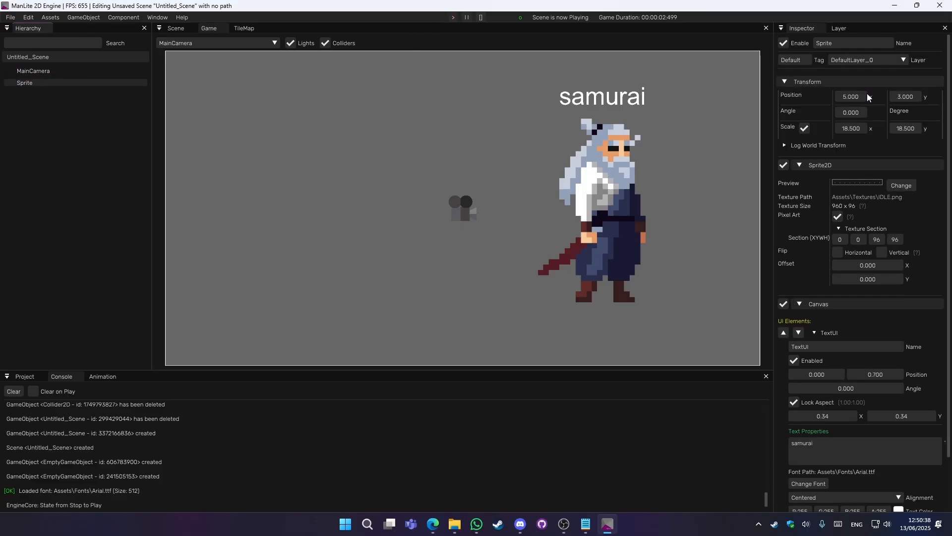
left_click_drag(867, 93, 754, 102)
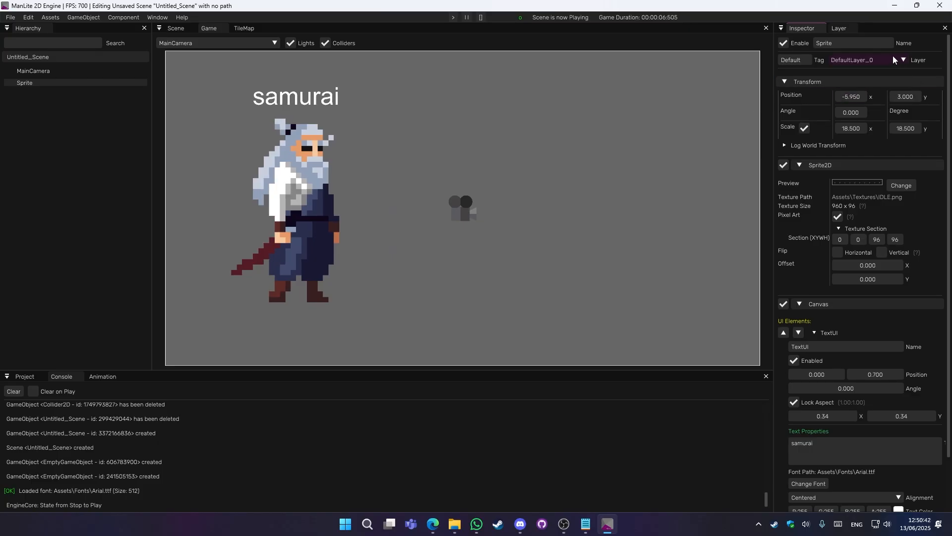
scroll(840, 340, "down", 3)
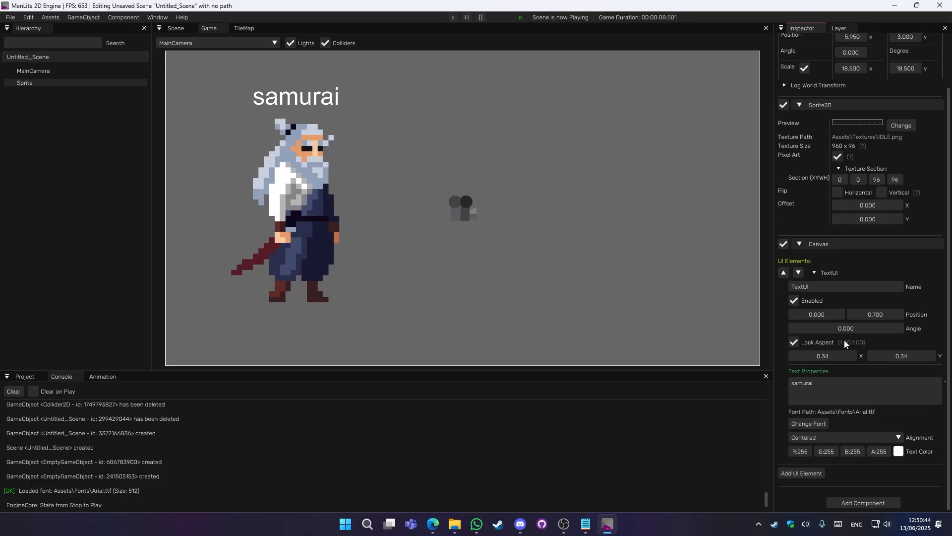
scroll(844, 305, "up", 3)
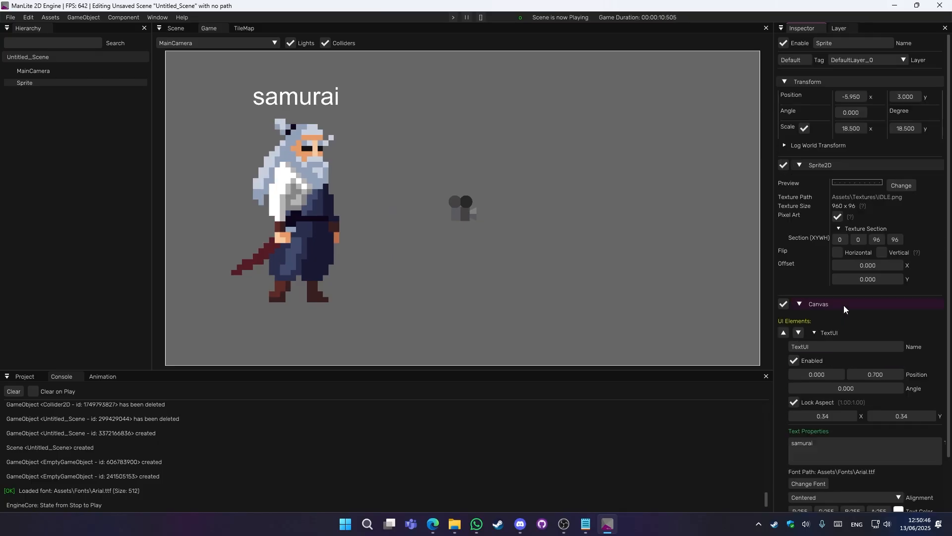
left_click(481, 18)
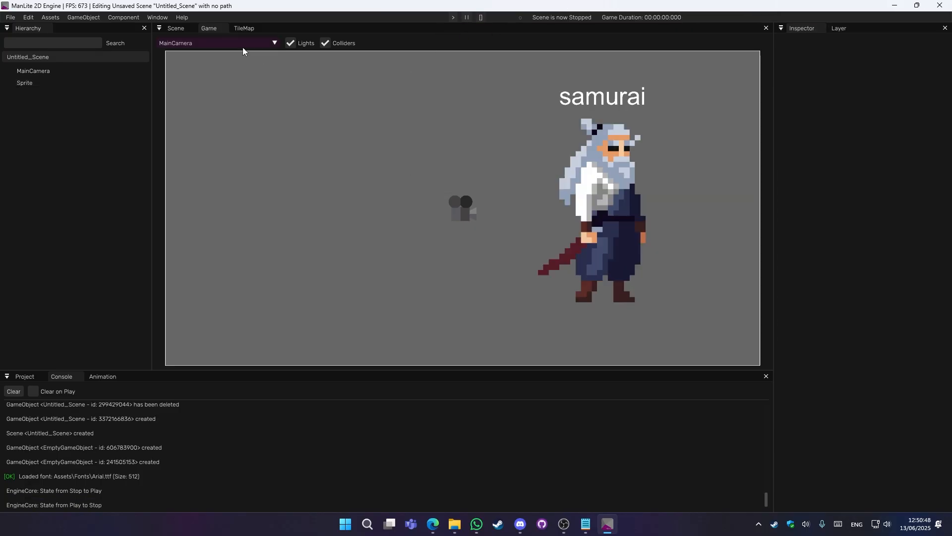
Step: Return to the Scene view and add a Canvas component to MainCamera
left_click(176, 29)
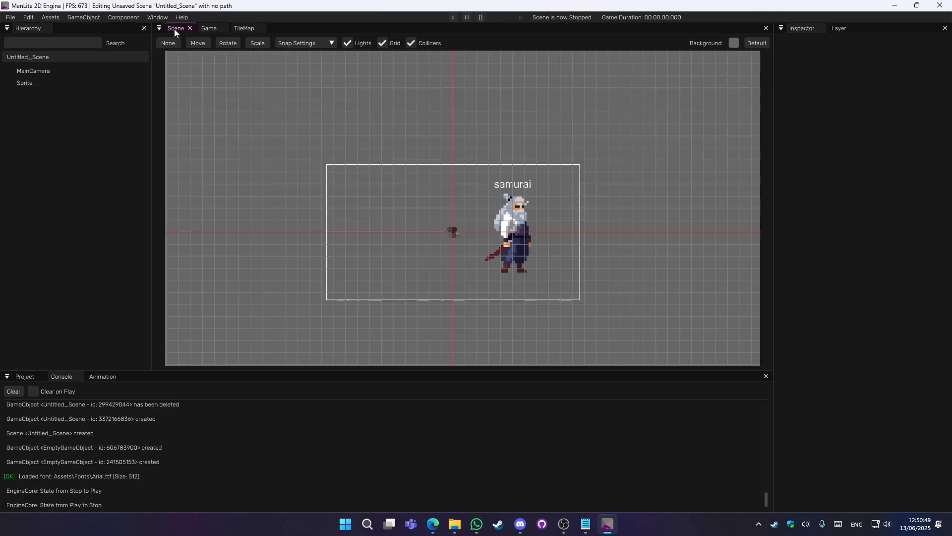
left_click(28, 71)
left_click(863, 237)
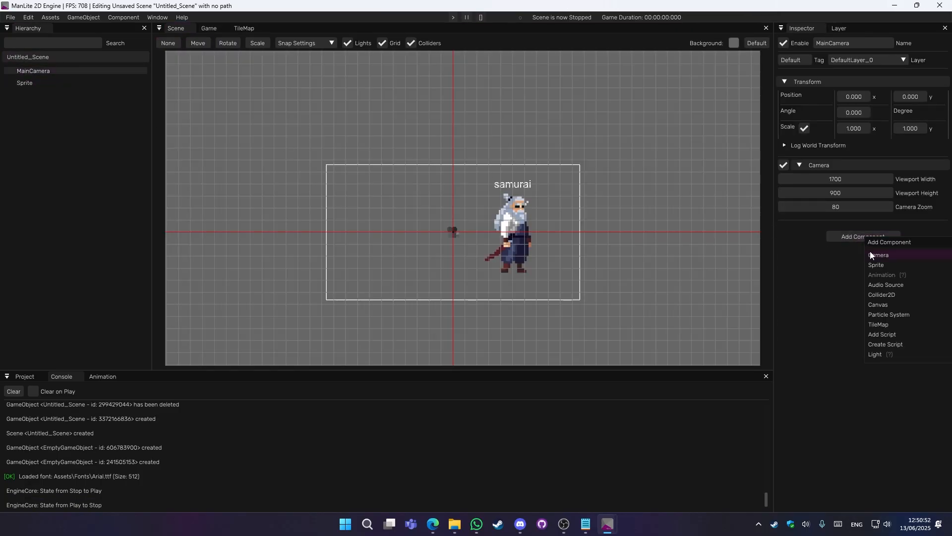
left_click(884, 304)
Step: Add a Text UI element with the Symtext.ttf font to MainCamera's canvas and set its text to "camera"
left_click(796, 266)
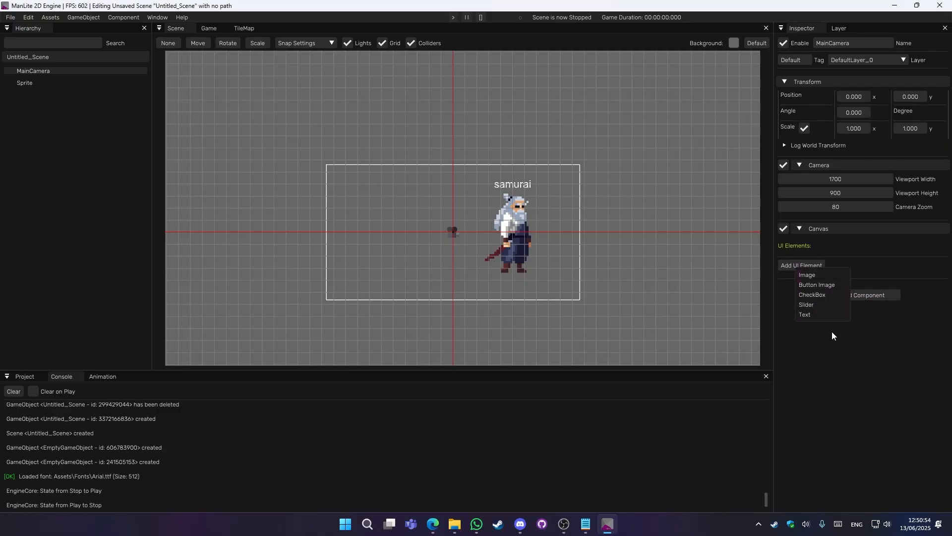
left_click(814, 314)
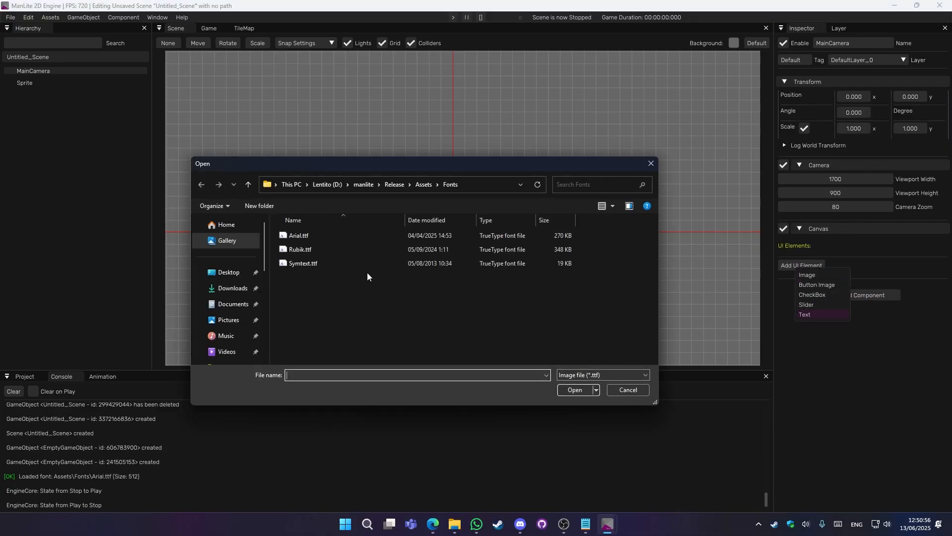
left_click(314, 264)
double_click(313, 264)
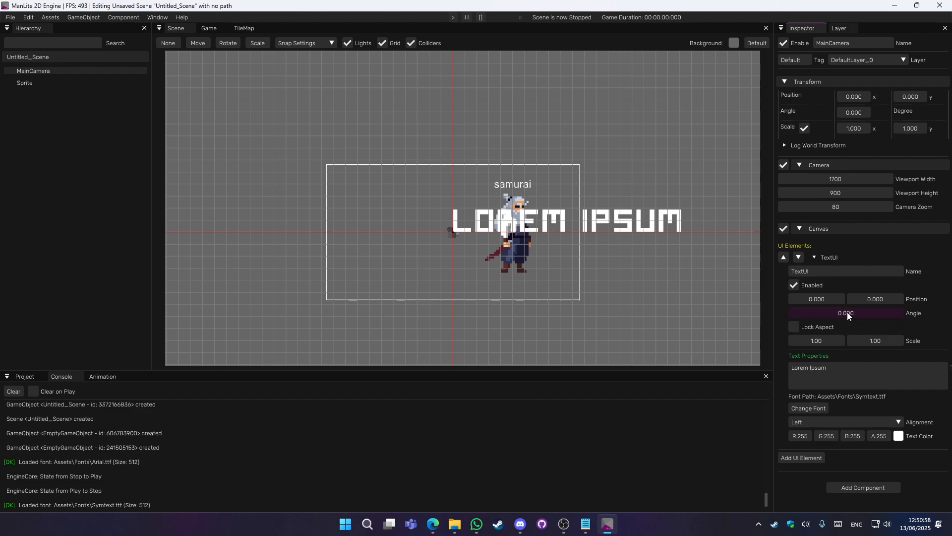
left_click_drag(827, 368, 757, 379)
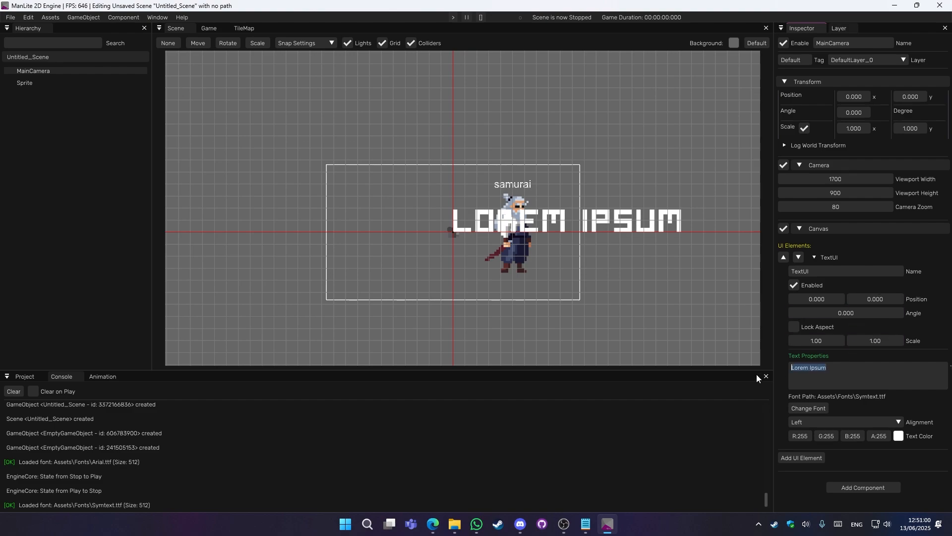
type("camera")
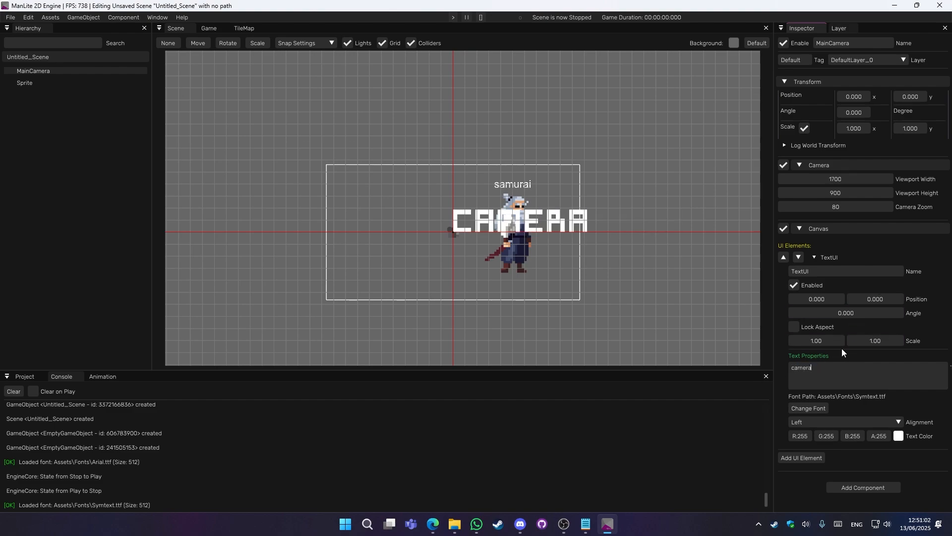
Step: Center the camera text's alignment, set its Y position to 3.200 and lock its aspect
left_click(822, 422)
left_click(814, 446)
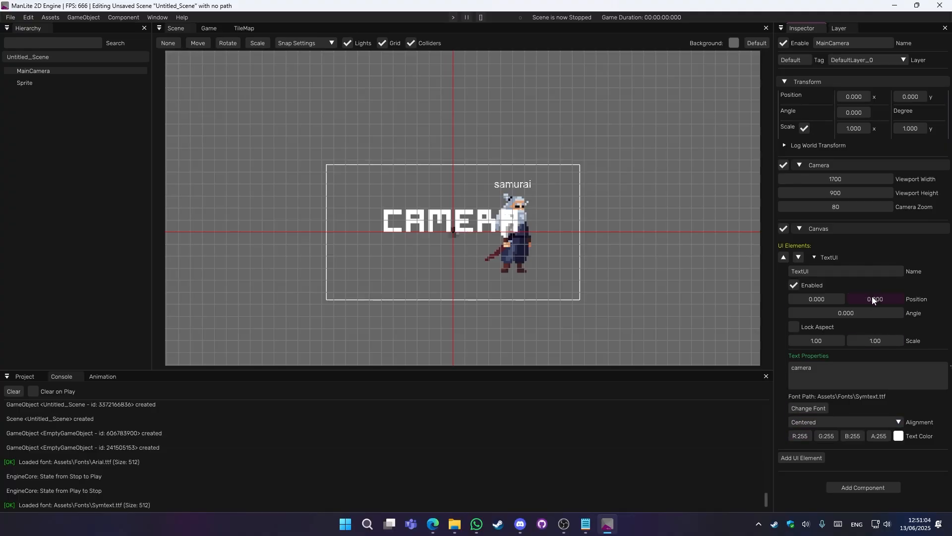
left_click_drag(872, 296, 906, 297)
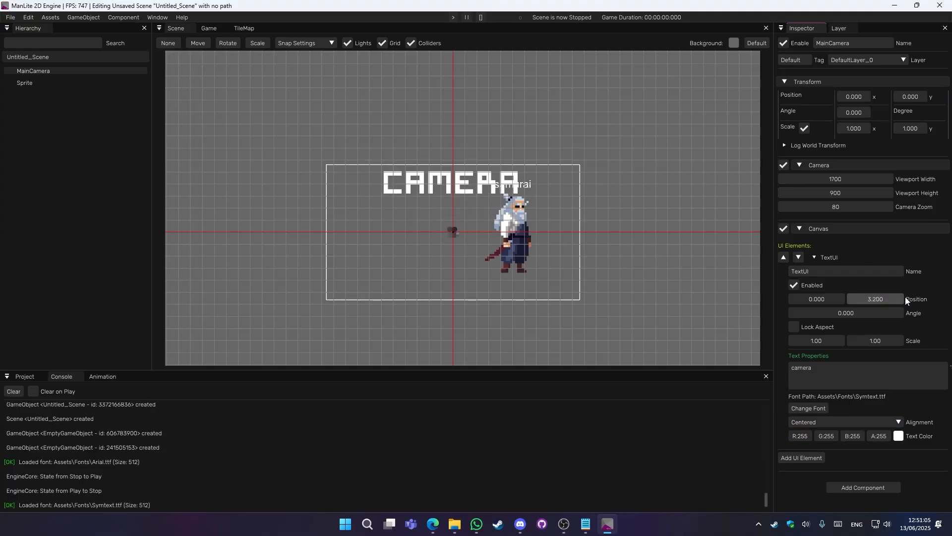
left_click(799, 329)
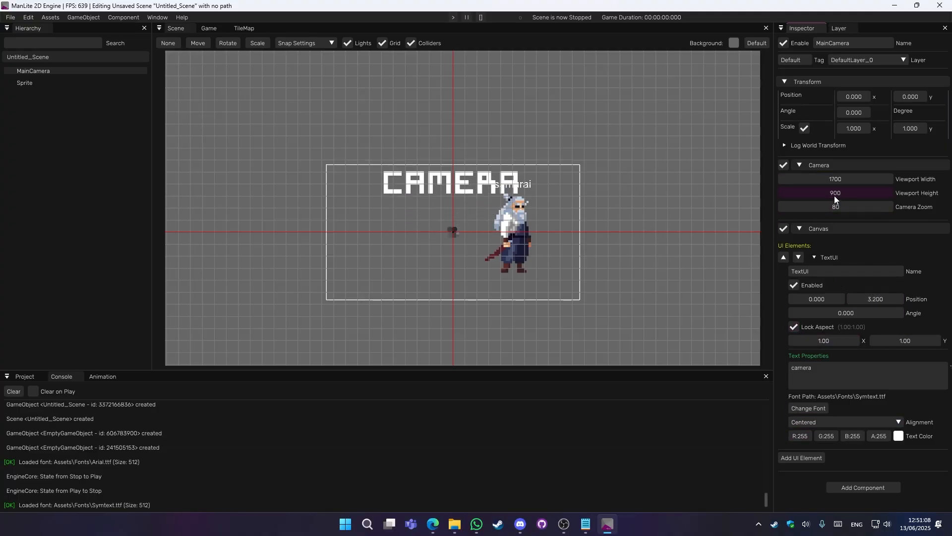
Step: Run the scene and set MainCamera's zoom to 121, viewport height to 1098 and viewport width to 1446
left_click(453, 17)
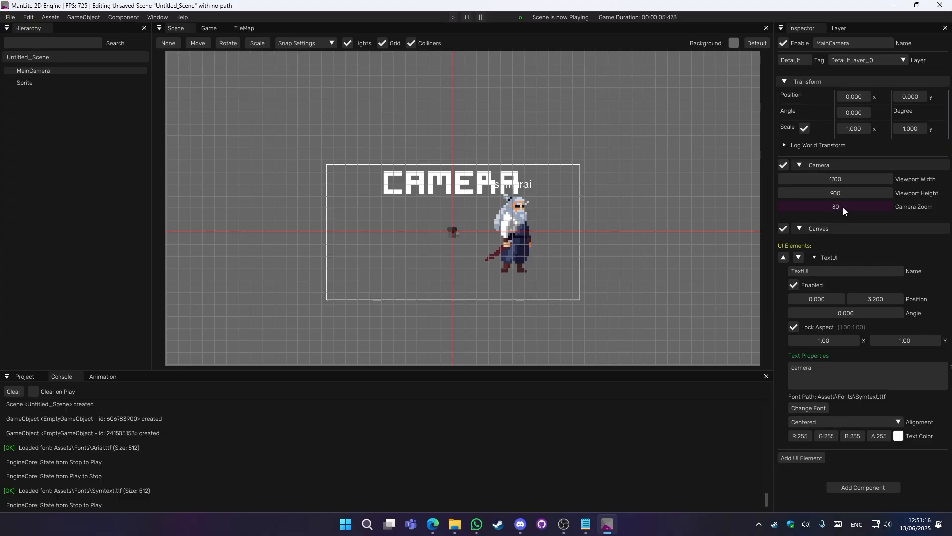
left_click_drag(843, 208, 942, 193)
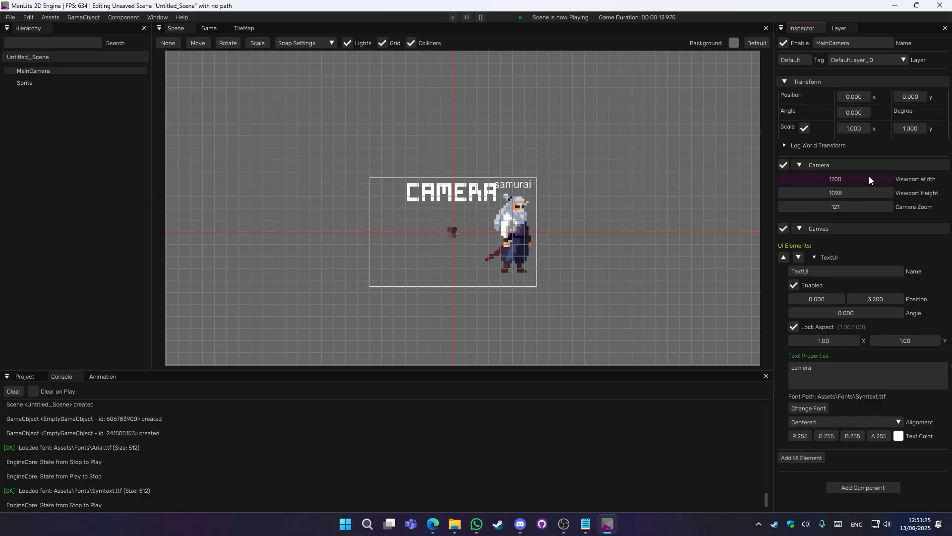
left_click_drag(869, 179, 714, 188)
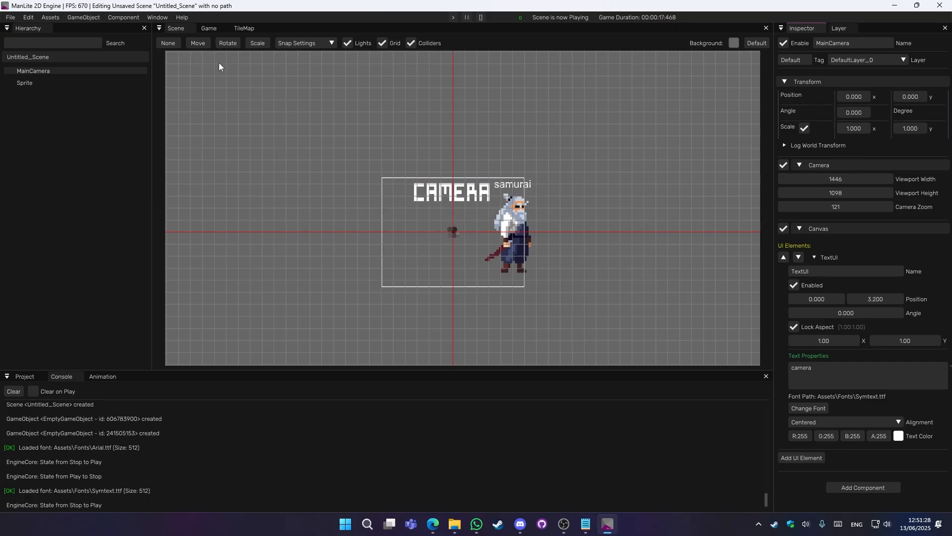
Step: In the Game view, set MainCamera's zoom to 44 and viewport to 1279 by 775, and return to the Scene view
left_click(209, 29)
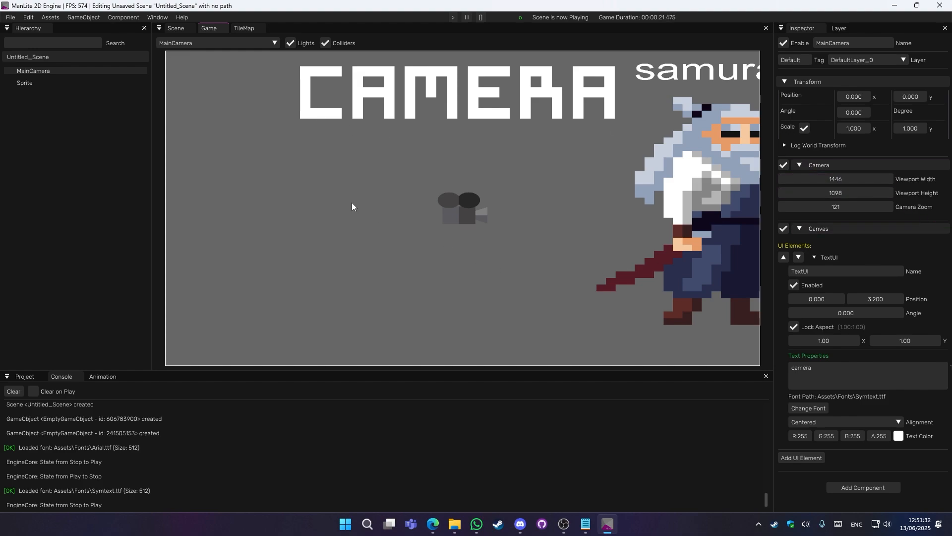
left_click_drag(835, 207, 689, 207)
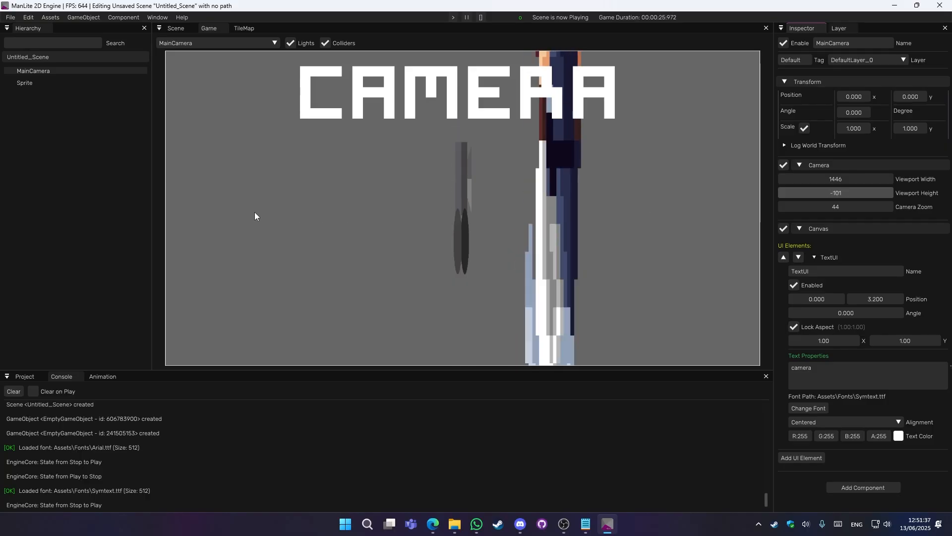
left_click_drag(840, 182, 764, 225)
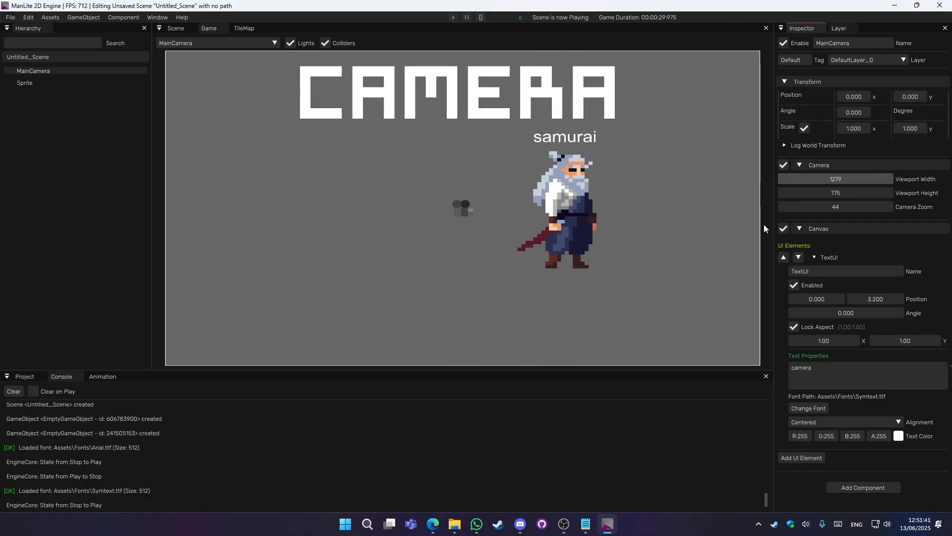
left_click(176, 28)
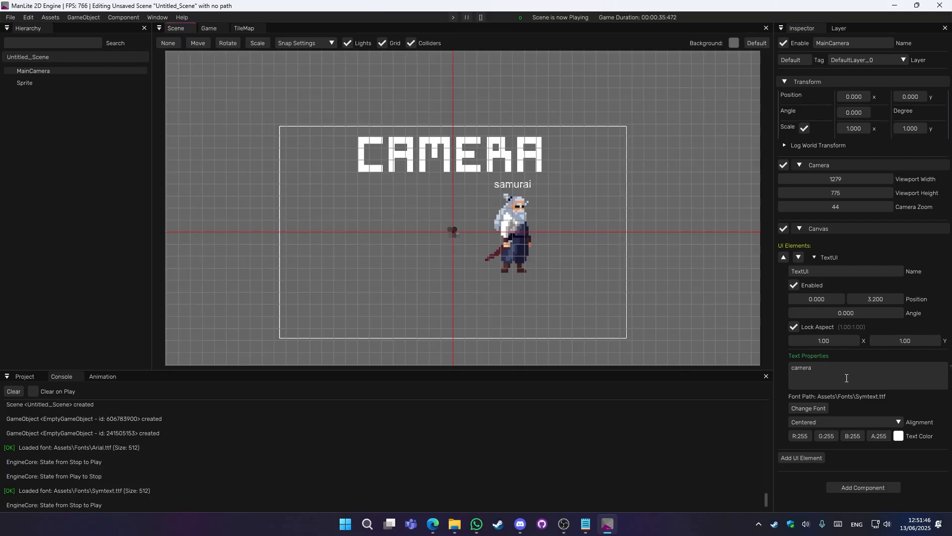
Step: Remove the Text UI element from MainCamera's canvas and add a Button Image element
right_click(818, 258)
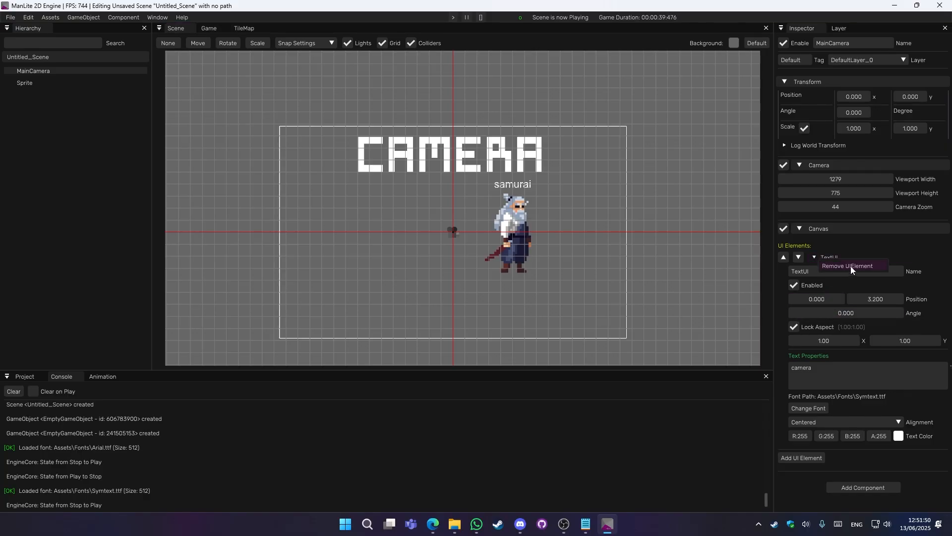
left_click(850, 266)
left_click(801, 267)
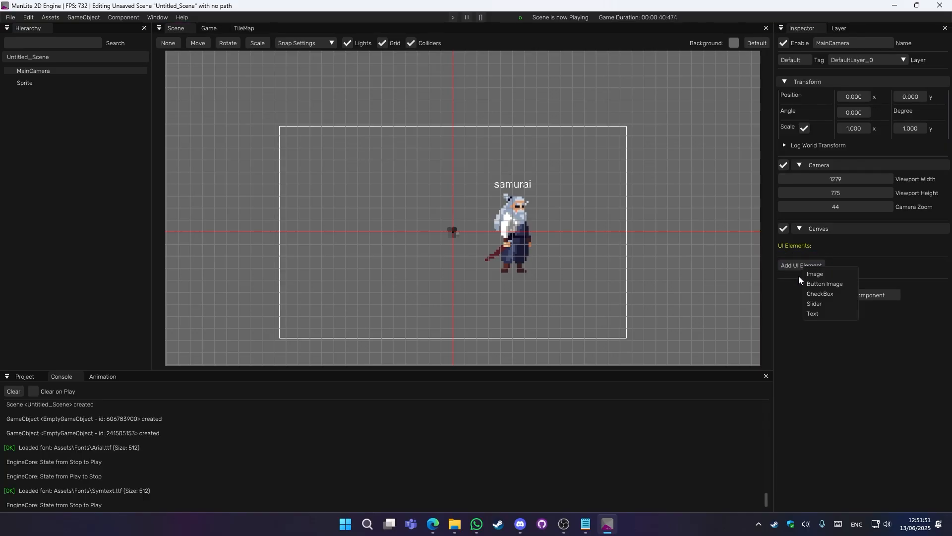
left_click(828, 285)
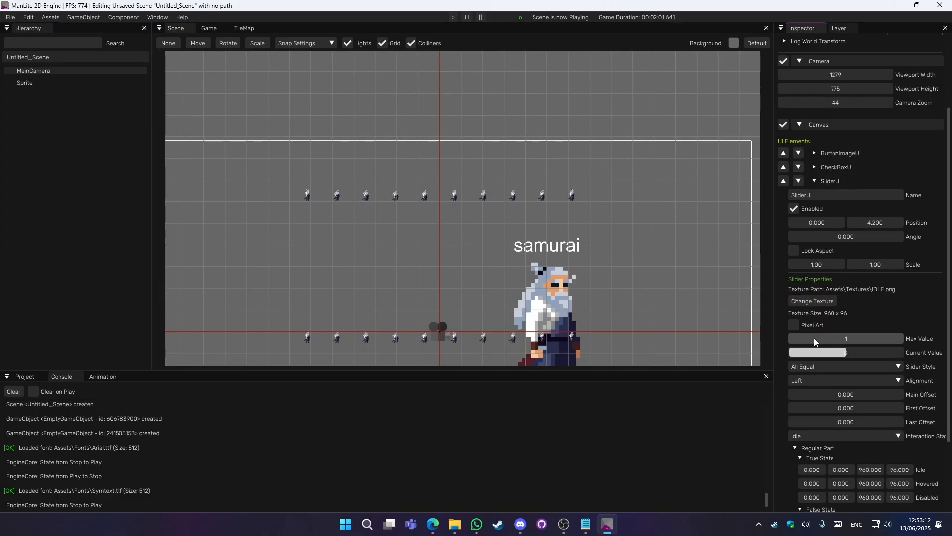
Step: Set the section width of the slider's Regular Part True State Idle to 96
scroll(532, 274, "up", 3)
middle_click_drag(532, 273, 557, 277)
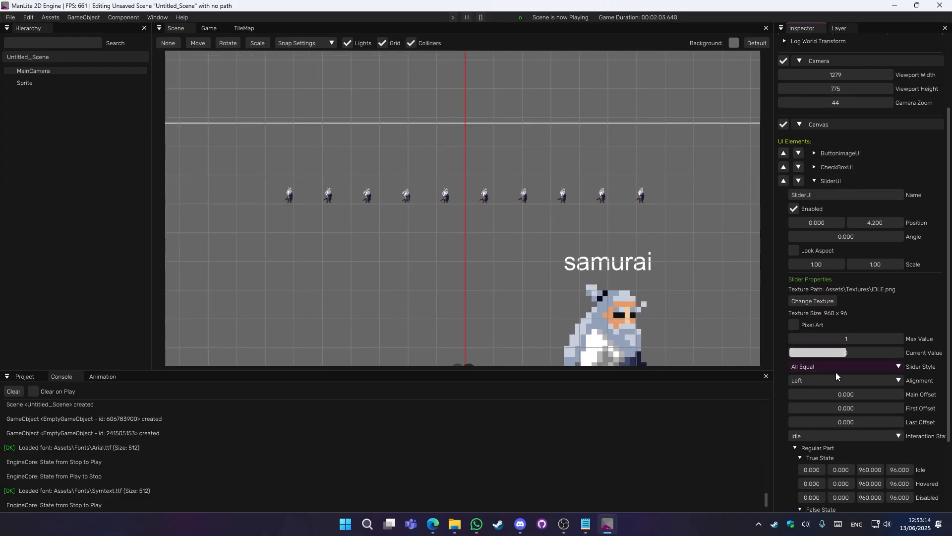
scroll(829, 387, "down", 2)
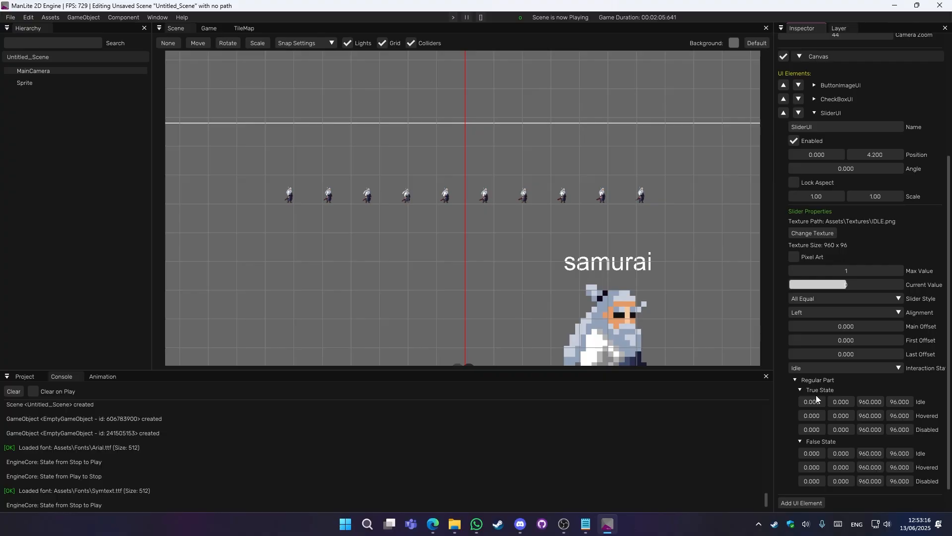
type("96")
key("Return")
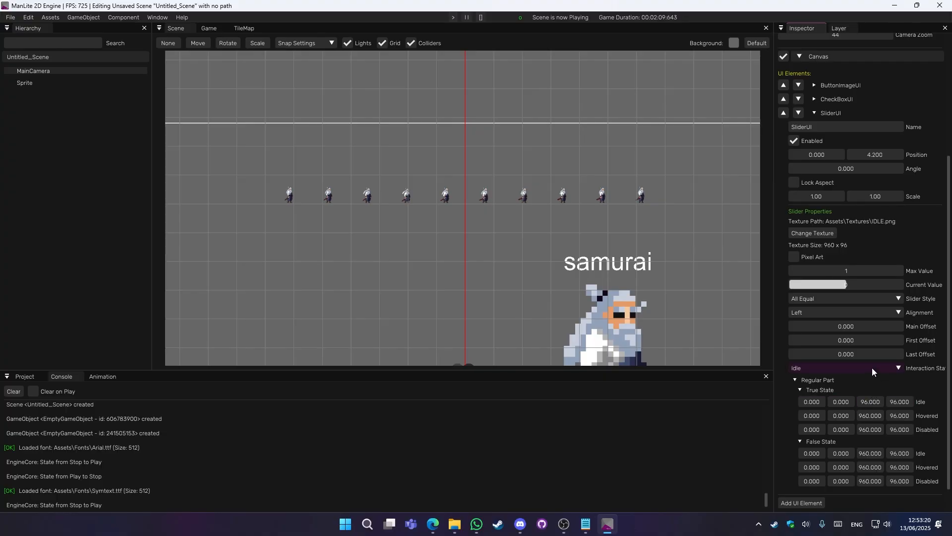
Step: Keep the slider's interaction state at Idle and set its max value and current value to 6
left_click(872, 367)
left_click(819, 380)
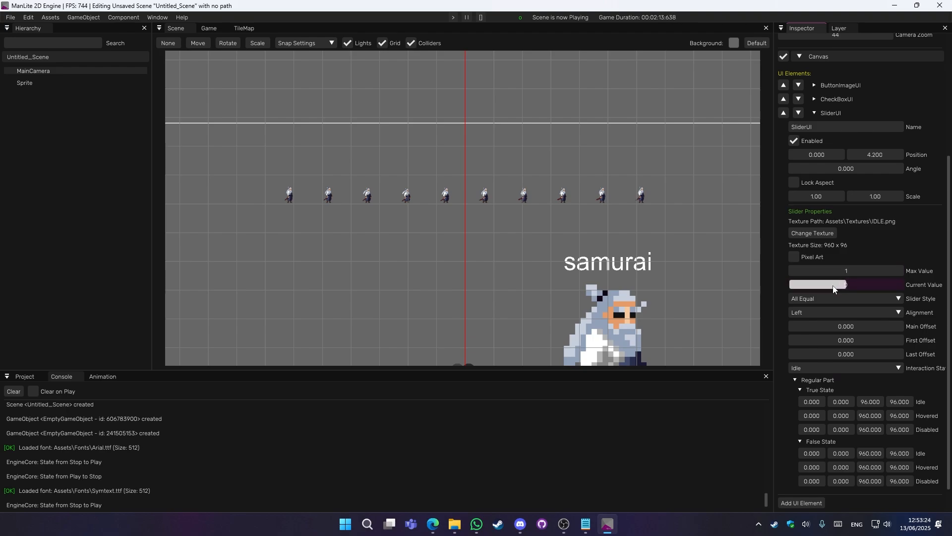
left_click_drag(833, 290, 875, 292)
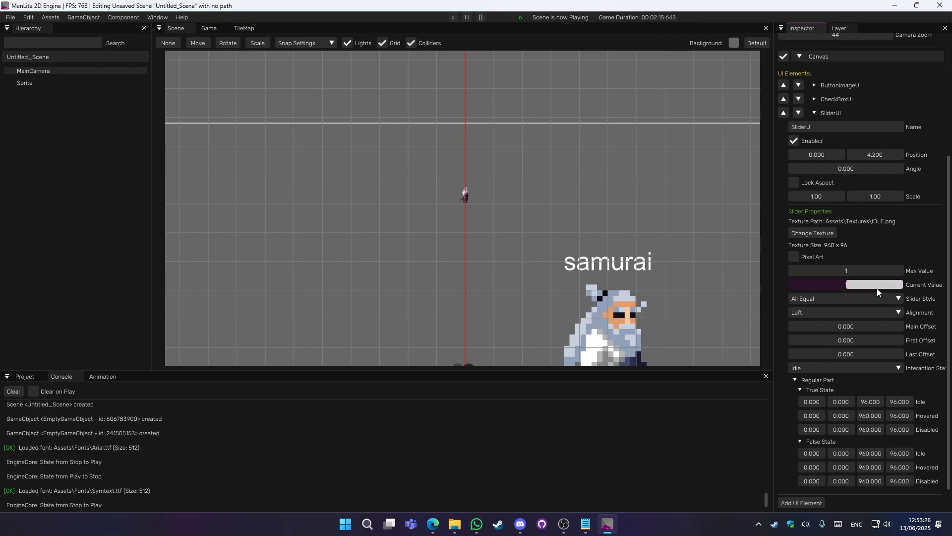
left_click_drag(877, 288, 907, 282)
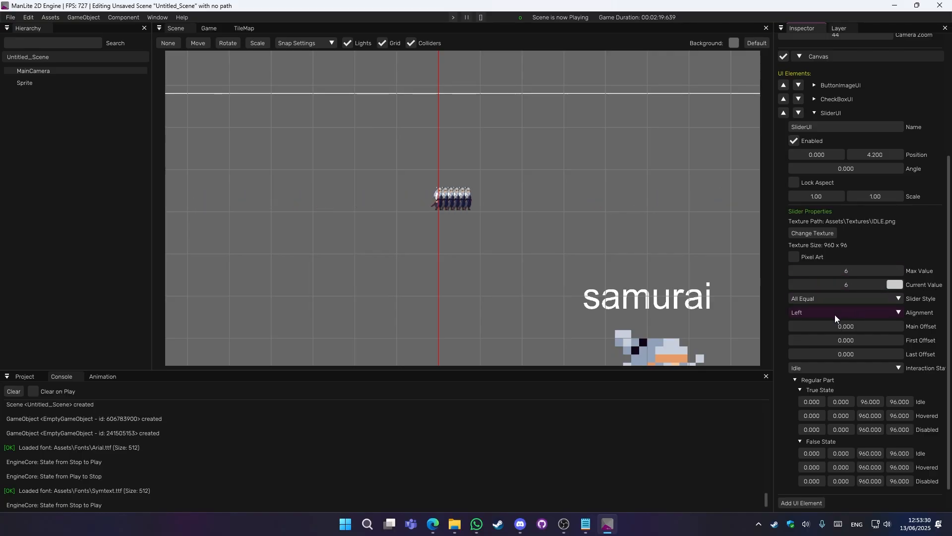
Step: Enable Pixel Art for the slider and set its main offset to 0.290
scroll(459, 221, "up", 2)
middle_click_drag(457, 219, 481, 224)
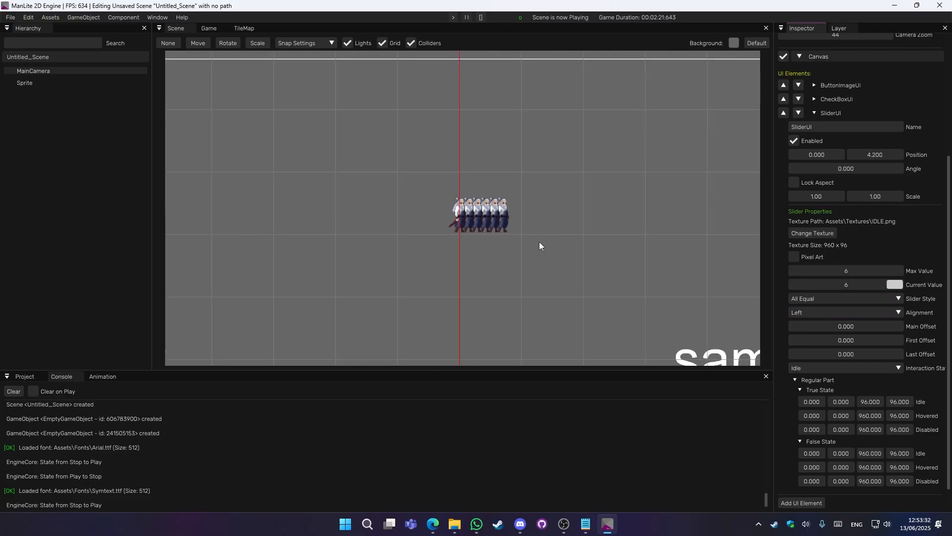
left_click(794, 257)
mouse_move(847, 326)
left_mouse_down()
mouse_move(871, 325)
mouse_move(858, 328)
left_mouse_up()
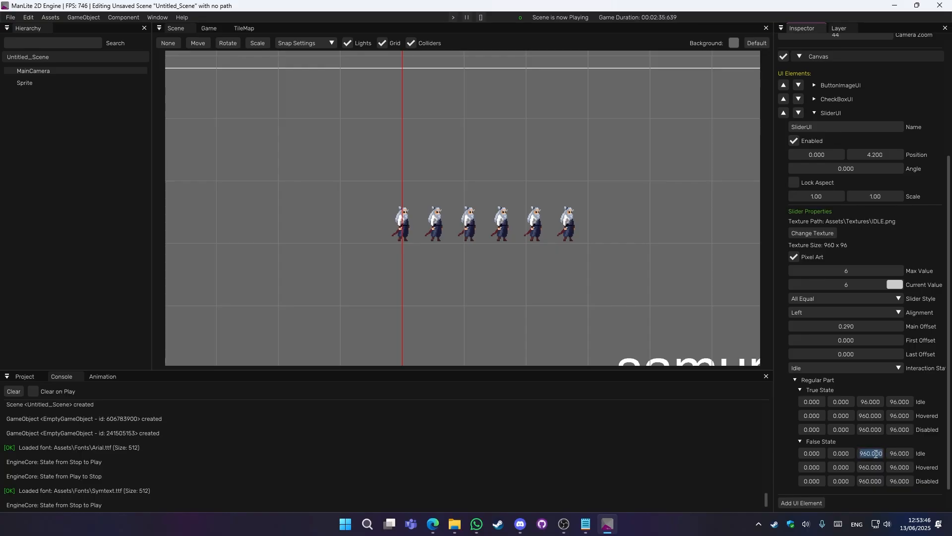
Step: Set the slider's False State Idle section to width 96 and X 96, and try out the current value
type("96")
left_click(811, 449)
type("96")
key("Return")
mouse_move(893, 285)
left_mouse_down()
mouse_move(785, 287)
mouse_move(917, 293)
mouse_move(765, 302)
mouse_move(902, 294)
mouse_move(787, 295)
mouse_move(901, 294)
mouse_move(805, 290)
mouse_move(897, 290)
left_mouse_up()
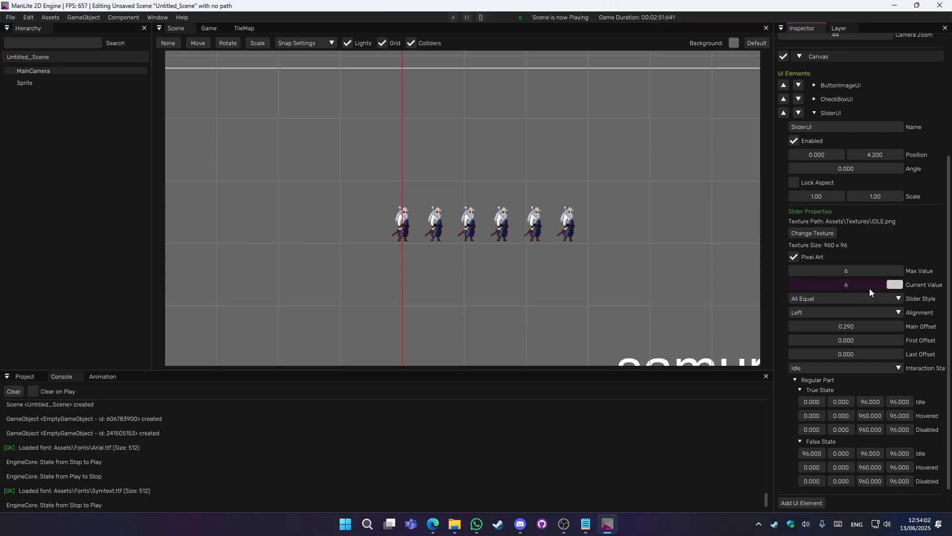
Step: Set the slider's alignment to Center and raise its max value and current value to 10
left_click(858, 311)
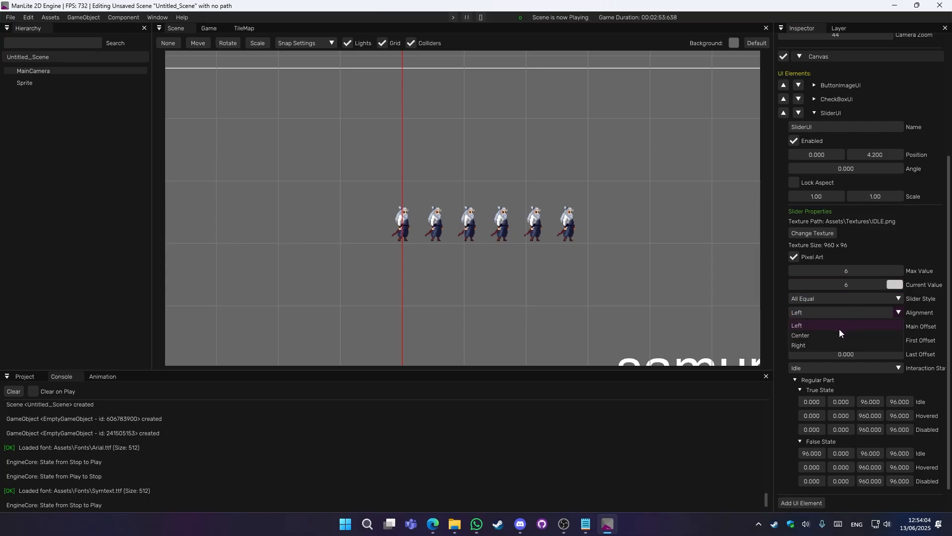
left_click(839, 329)
left_click_drag(895, 284, 909, 267)
left_click_drag(838, 286, 915, 284)
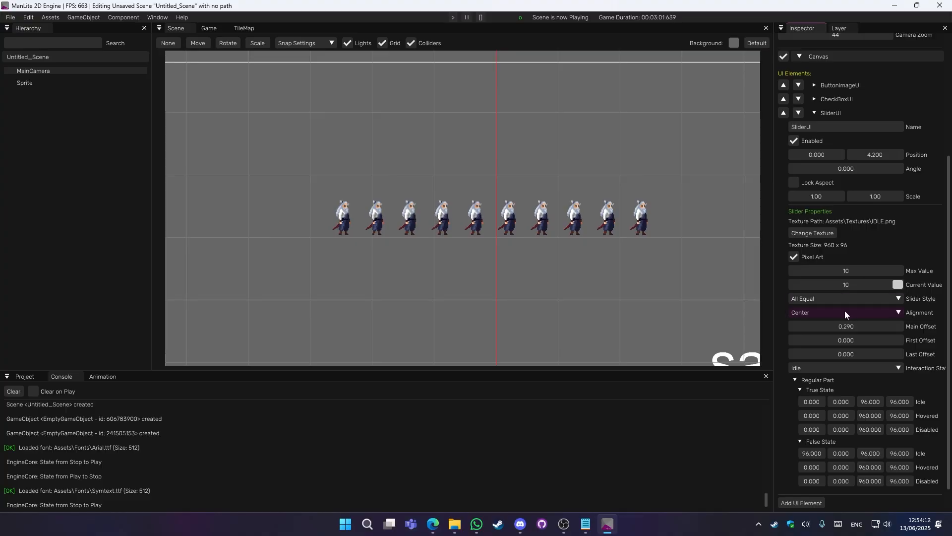
Step: Change the slider's style to First/Last Different
left_click(835, 298)
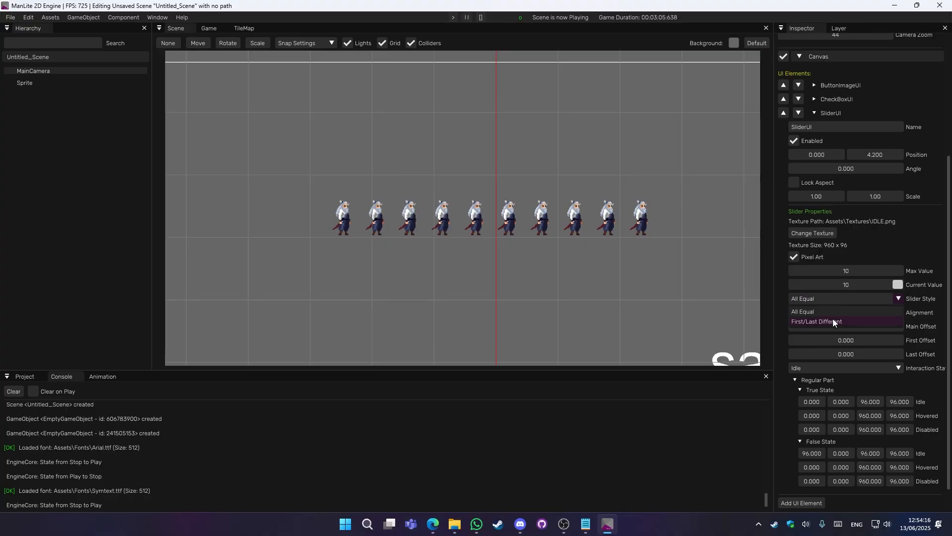
left_click(612, 268)
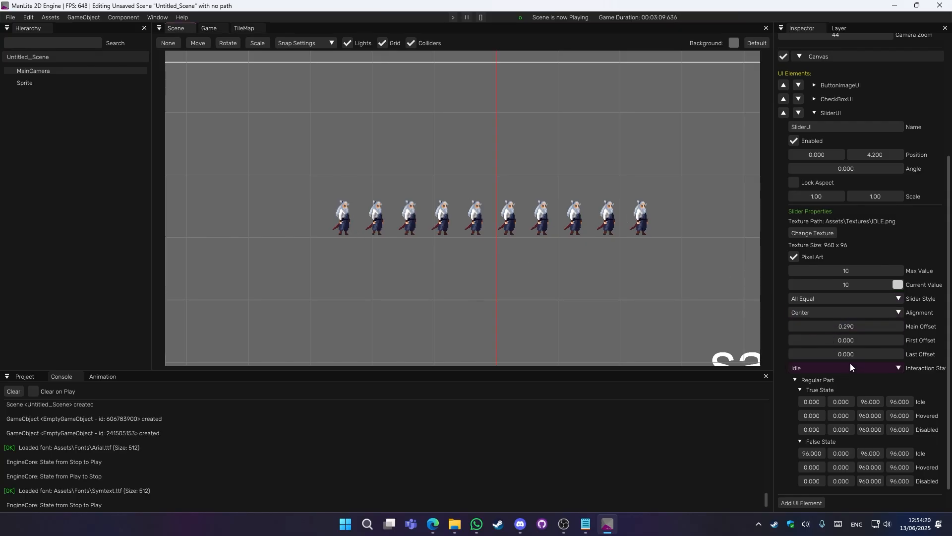
scroll(844, 370, "up", 2)
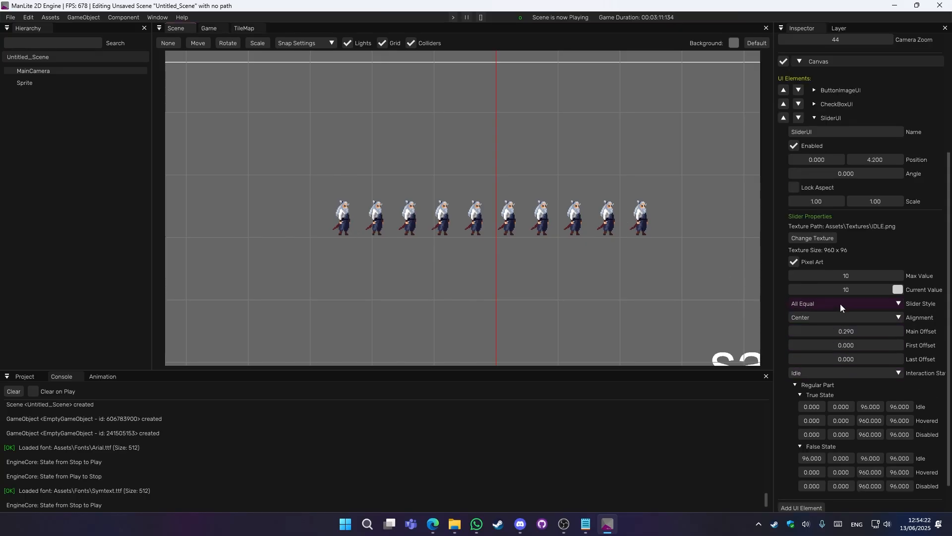
left_click(840, 304)
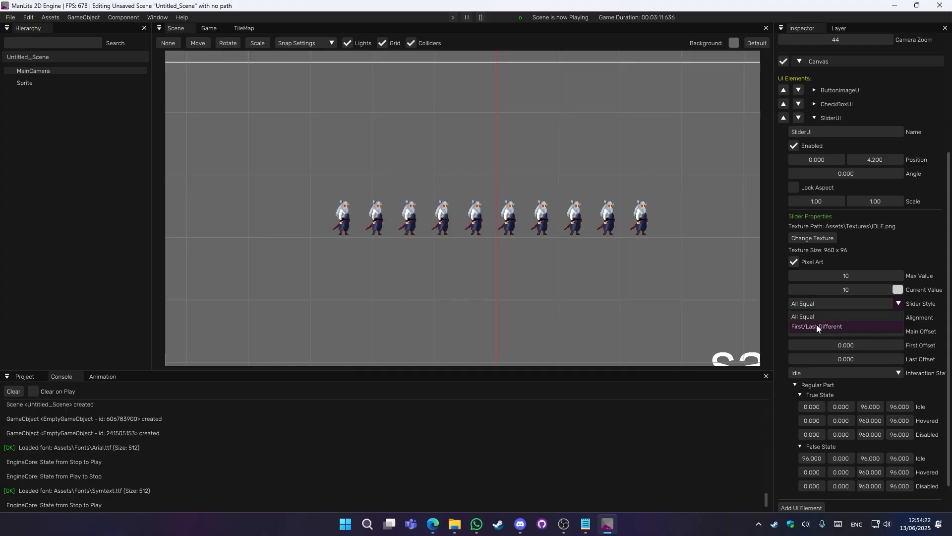
left_click(817, 325)
Step: Examine the slider's Regular Part, First Part and Last Part section settings for the True and False states
scroll(850, 423, "down", 5)
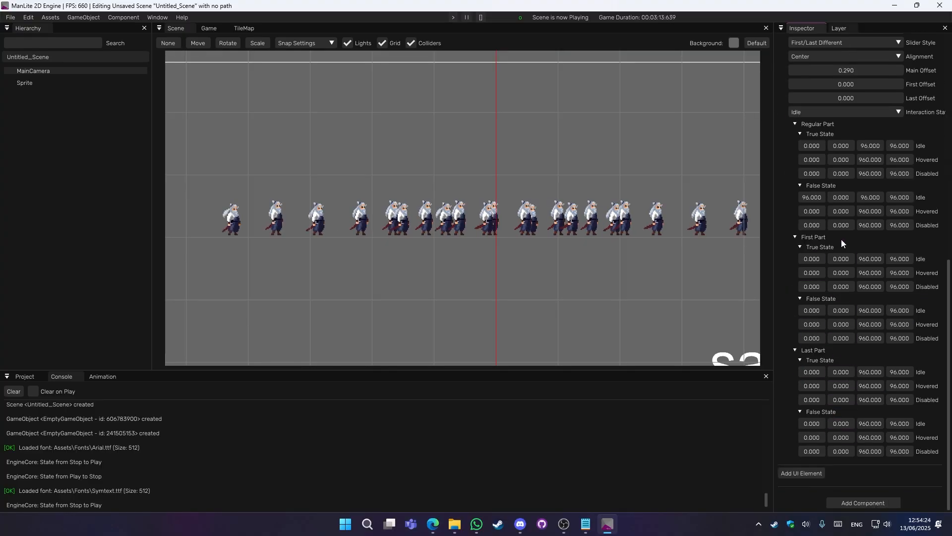
scroll(865, 304, "up", 3)
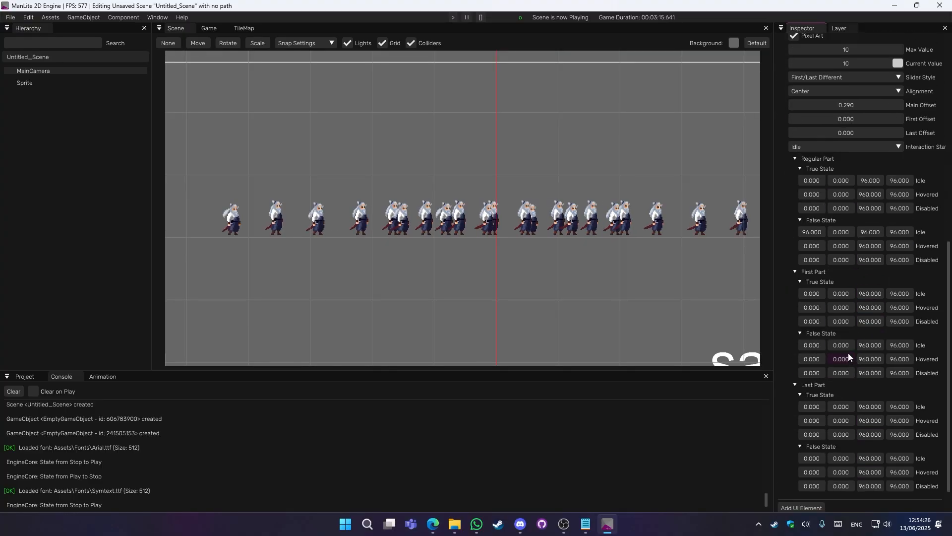
scroll(849, 352, "up", 5)
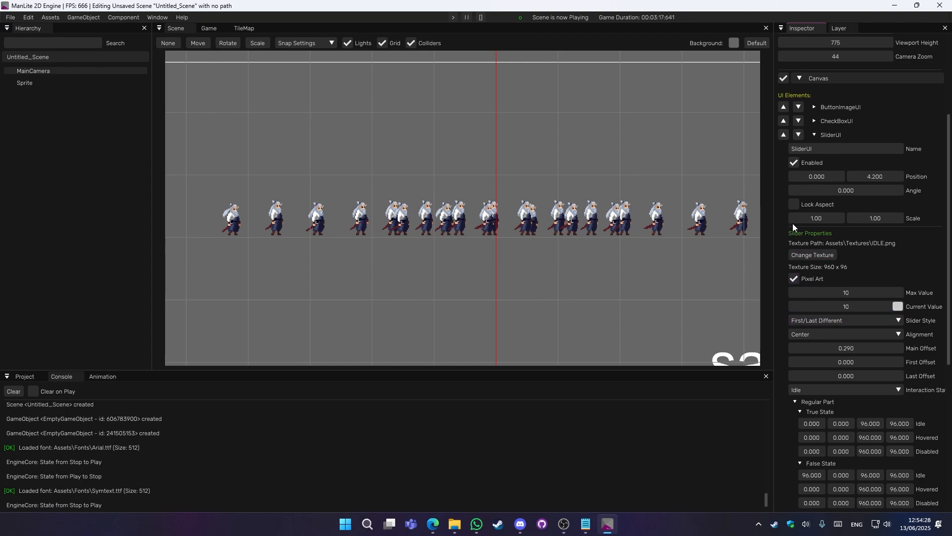
scroll(863, 441, "down", 6)
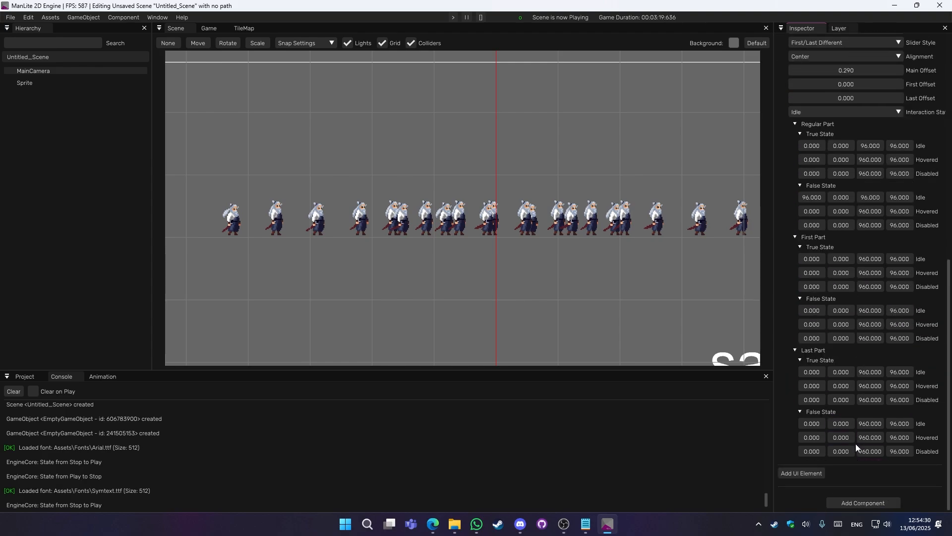
scroll(845, 441, "up", 6)
scroll(845, 440, "up", 1)
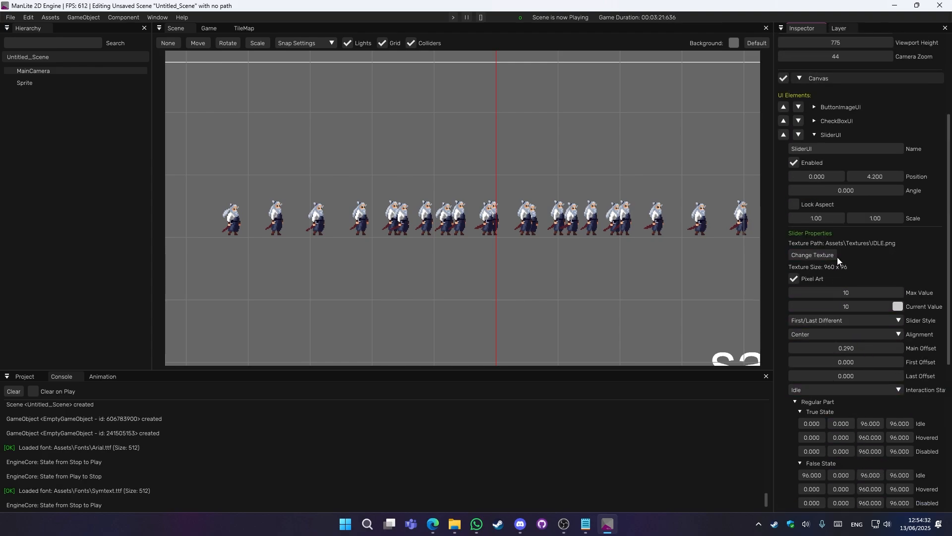
scroll(837, 257, "up", 3)
Step: Collapse the SliderUI settings and stop the running scene
left_click(828, 239)
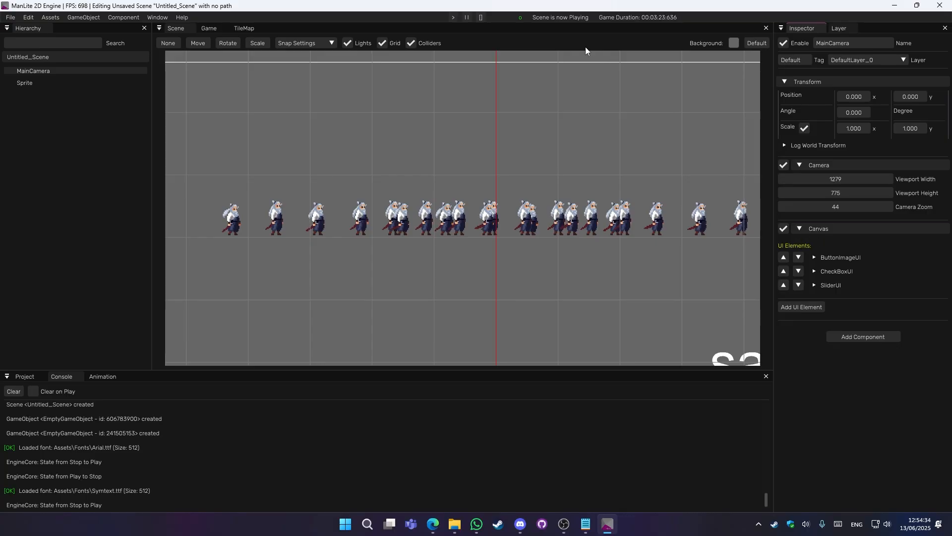
left_click(480, 17)
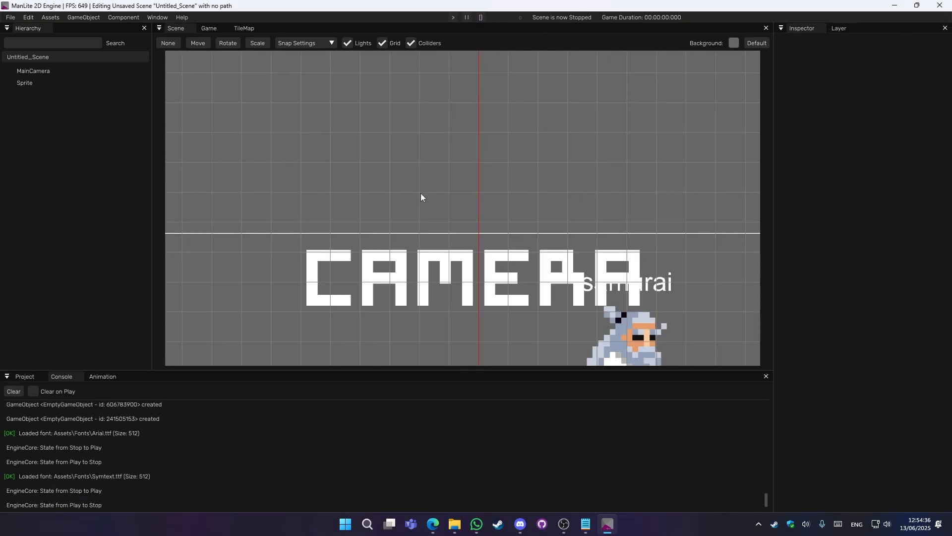
scroll(421, 198, "down", 3)
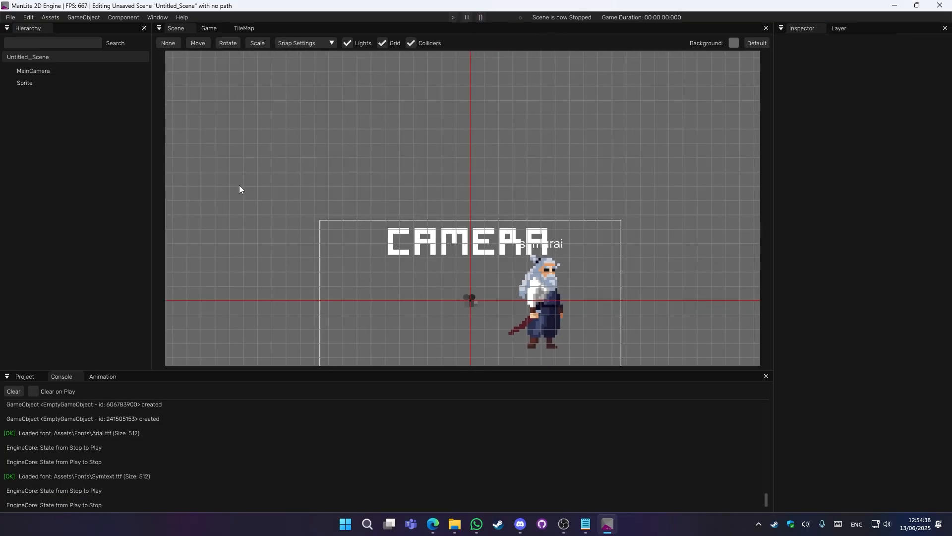
scroll(461, 197, "down", 2)
Step: Select the Sprite object and view the list of components that can be added to it
left_click(24, 83)
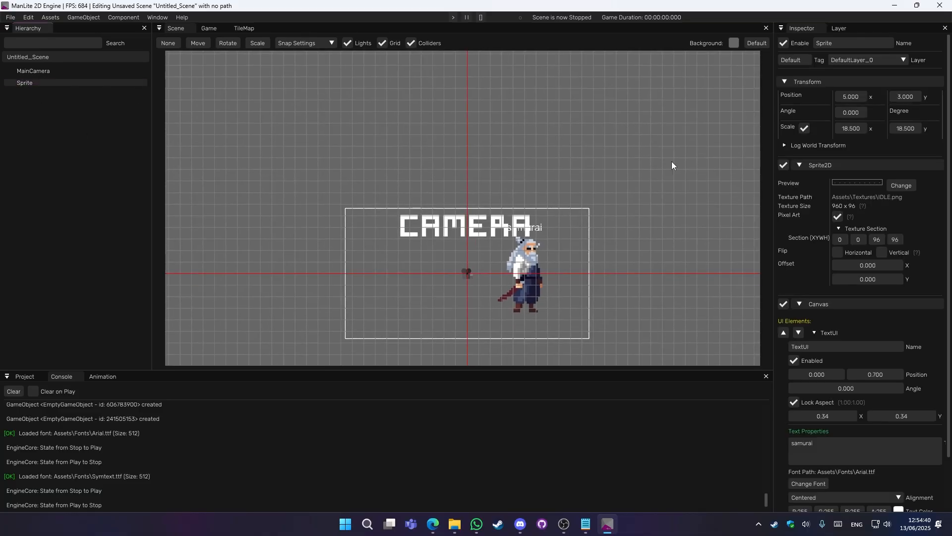
scroll(859, 320, "down", 2)
left_click(849, 502)
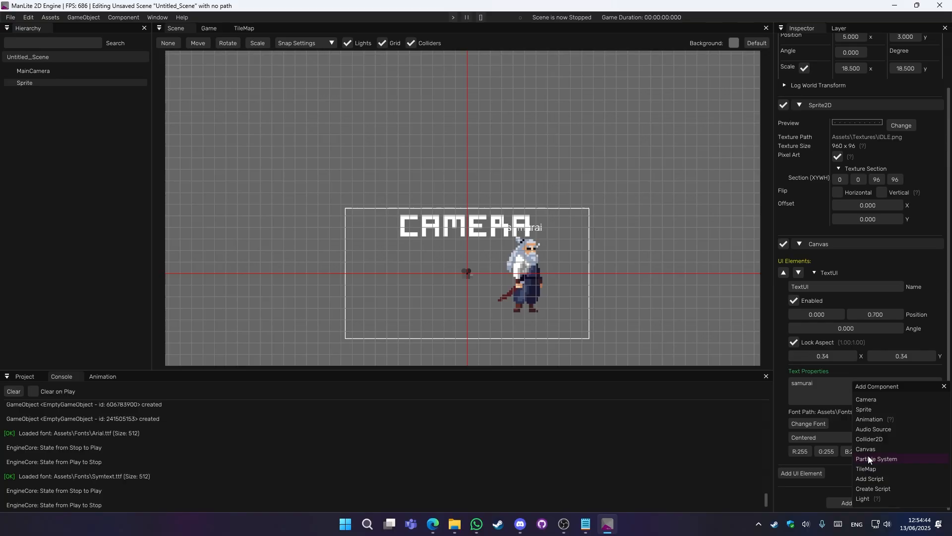
left_click(618, 229)
Step: Create a new scene, discarding the unsaved changes to the current one
key("ctrl+n")
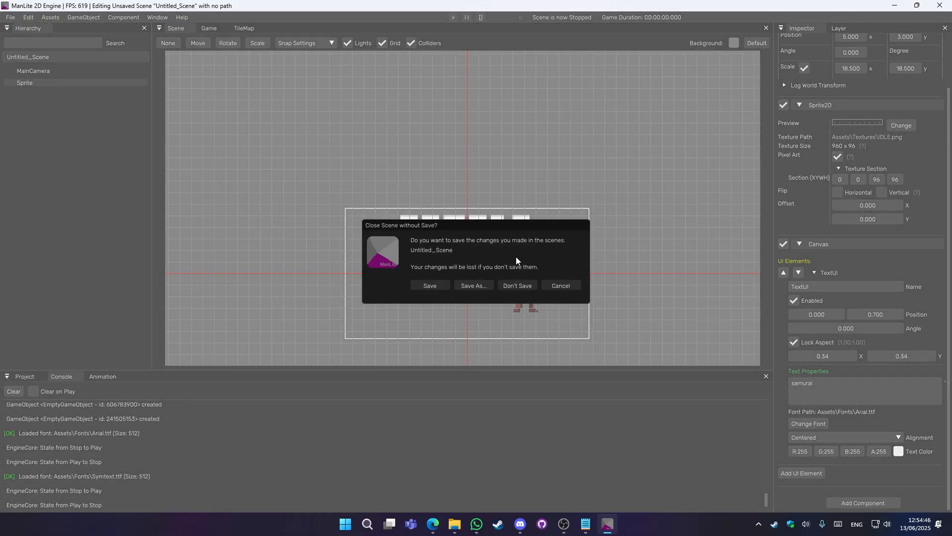
left_click(507, 286)
scroll(501, 288, "up", 6)
middle_click_drag(507, 299, 516, 195)
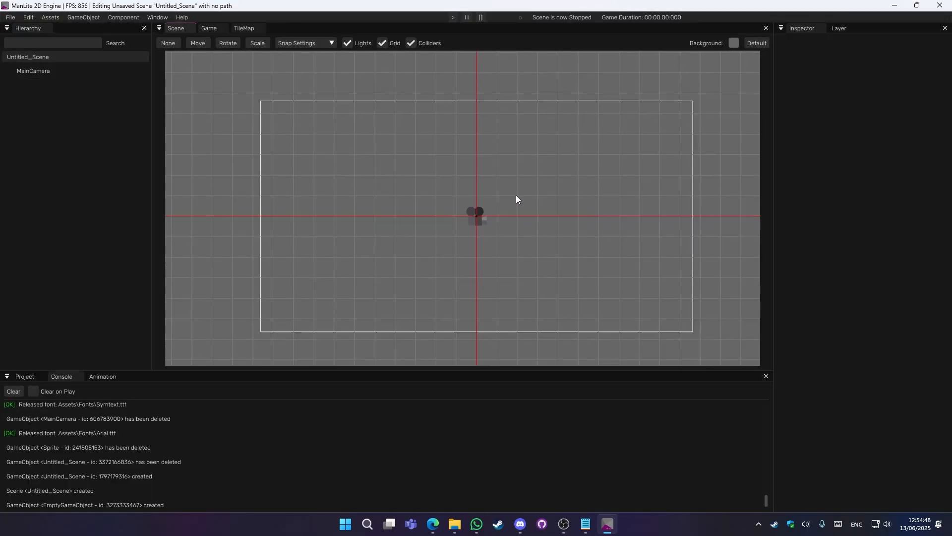
Step: Create an empty game object and add a Particle System component to it
right_click(60, 94)
left_click(65, 100)
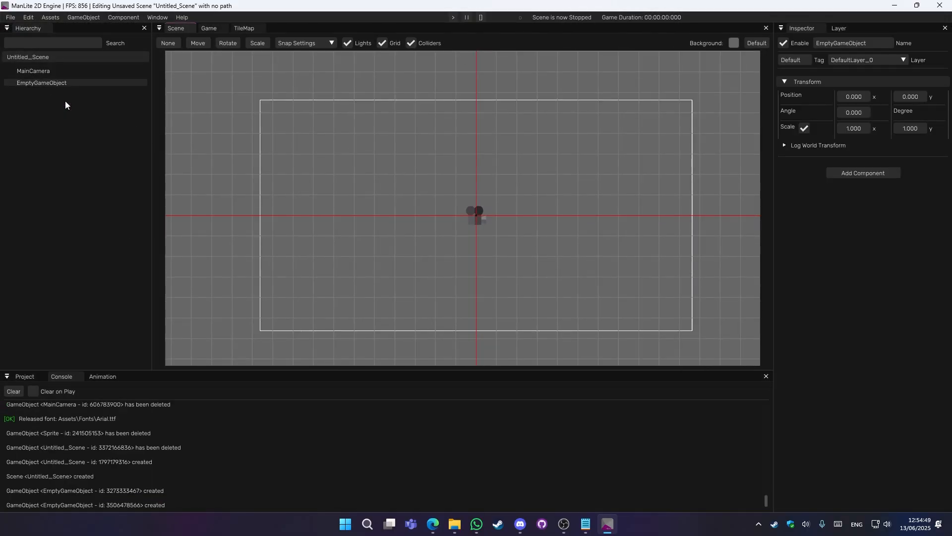
left_click(870, 173)
left_click(884, 250)
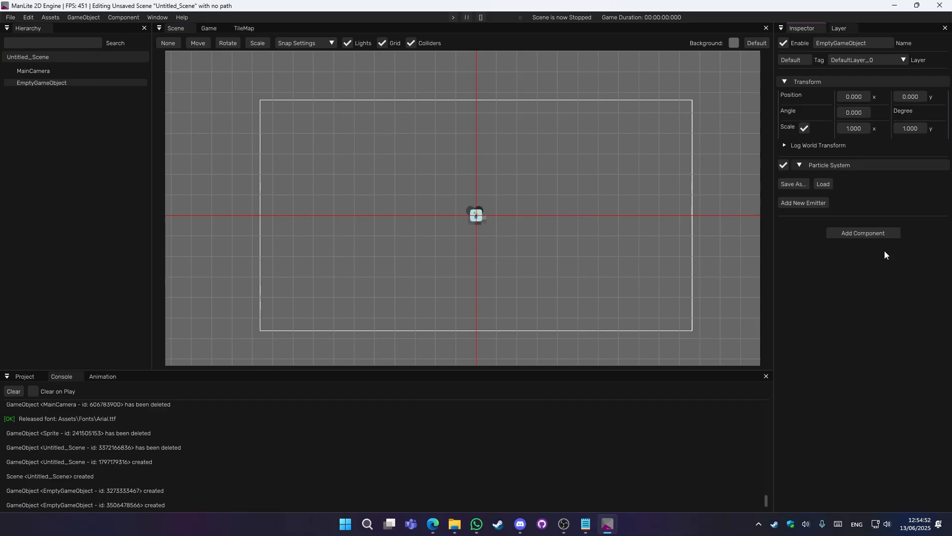
Step: Move the particle object along the X axis to 5 and add an emitter to its Particle System
scroll(508, 242, "up", 3)
middle_click_drag(508, 242, 486, 249)
scroll(429, 250, "down", 3)
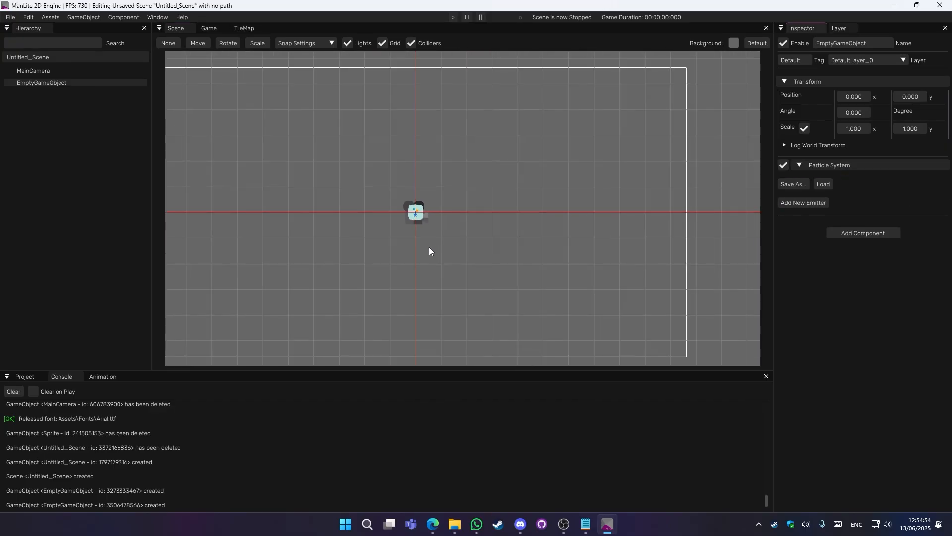
scroll(523, 243, "up", 2)
left_click_drag(419, 213, 546, 217)
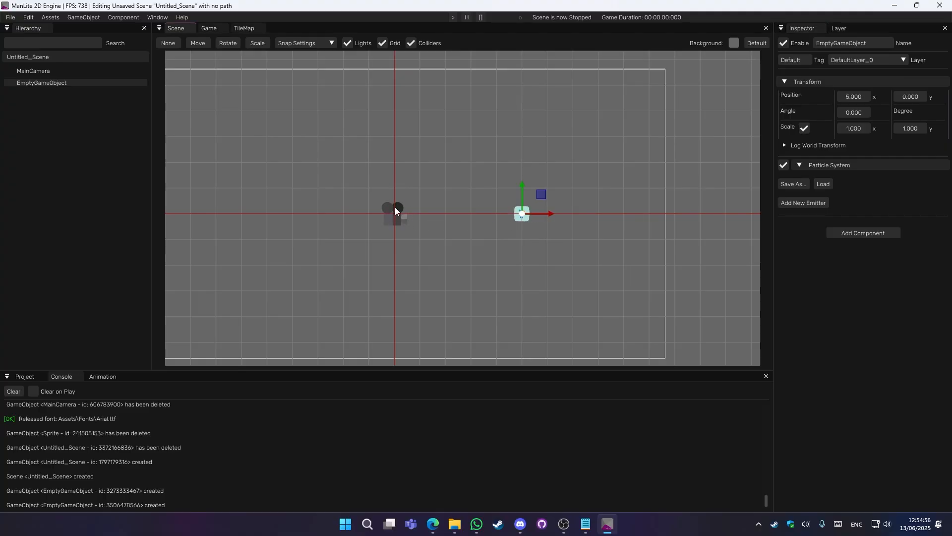
scroll(459, 213, "up", 1)
scroll(572, 245, "up", 1)
scroll(521, 248, "down", 2)
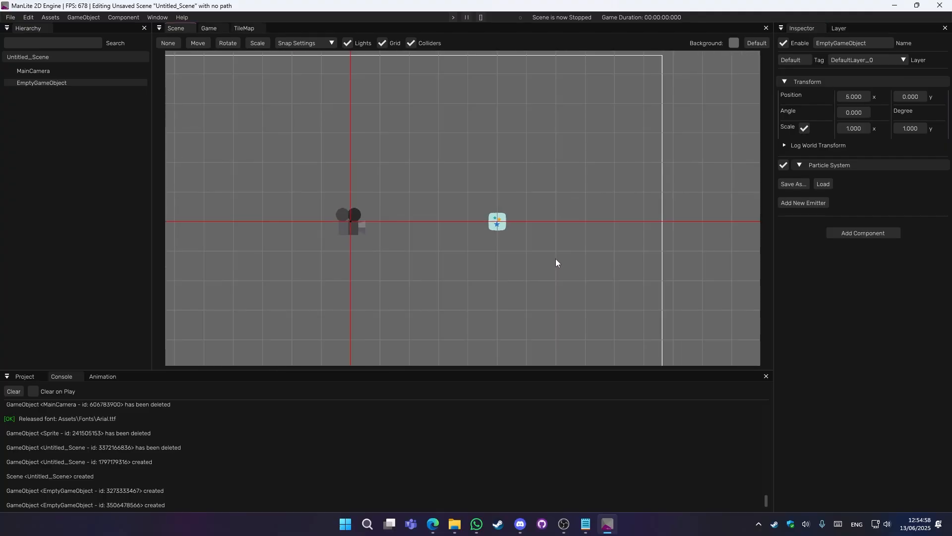
scroll(572, 252, "up", 2)
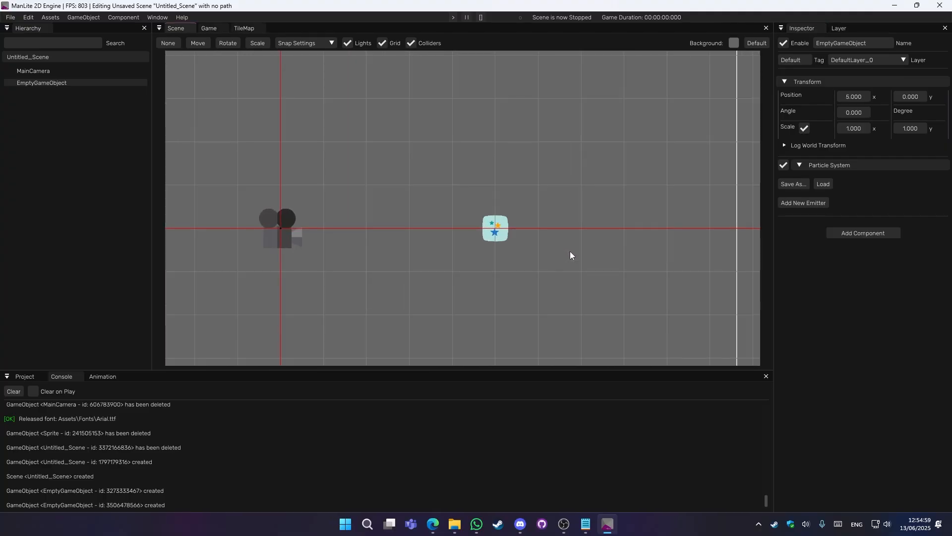
left_click(815, 203)
left_click(815, 203)
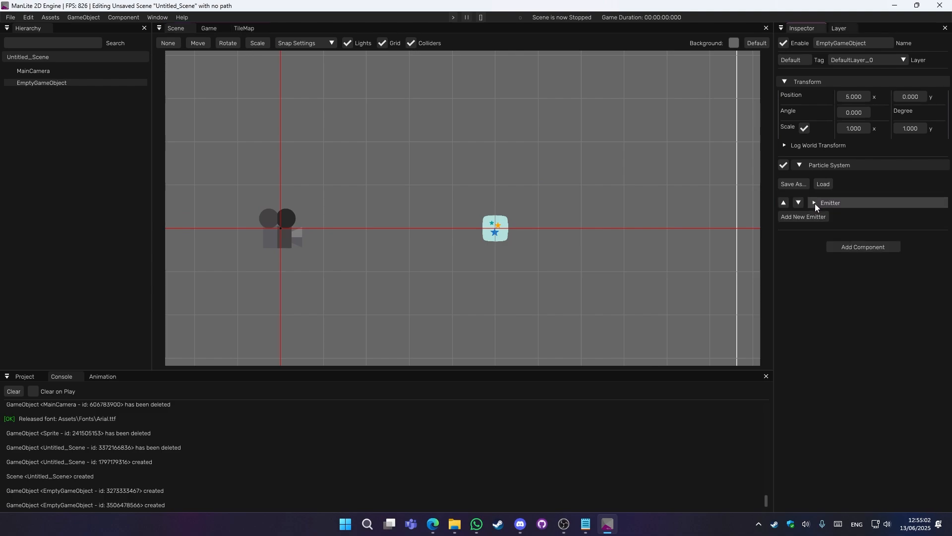
Step: Add two extra emitters to the Particle System and delete them again
left_click(805, 217)
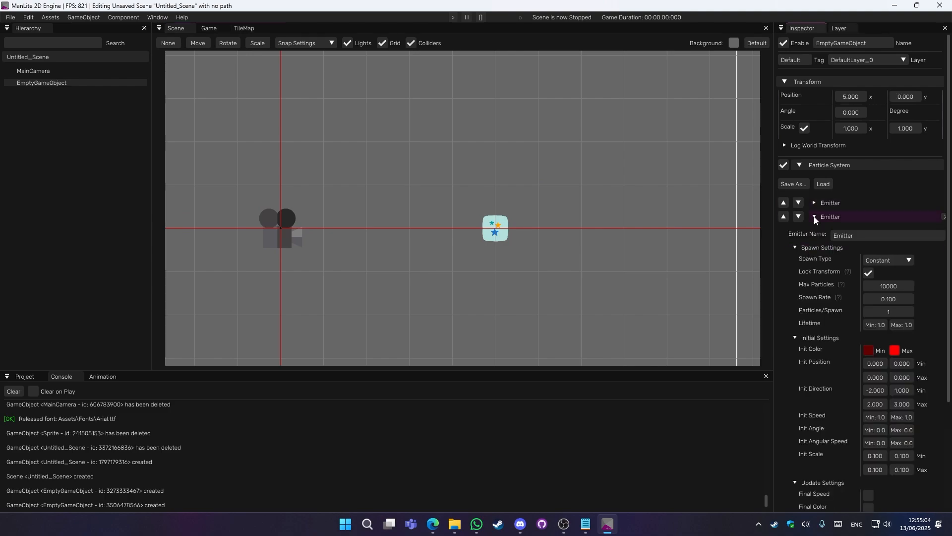
left_click(815, 216)
left_click(806, 230)
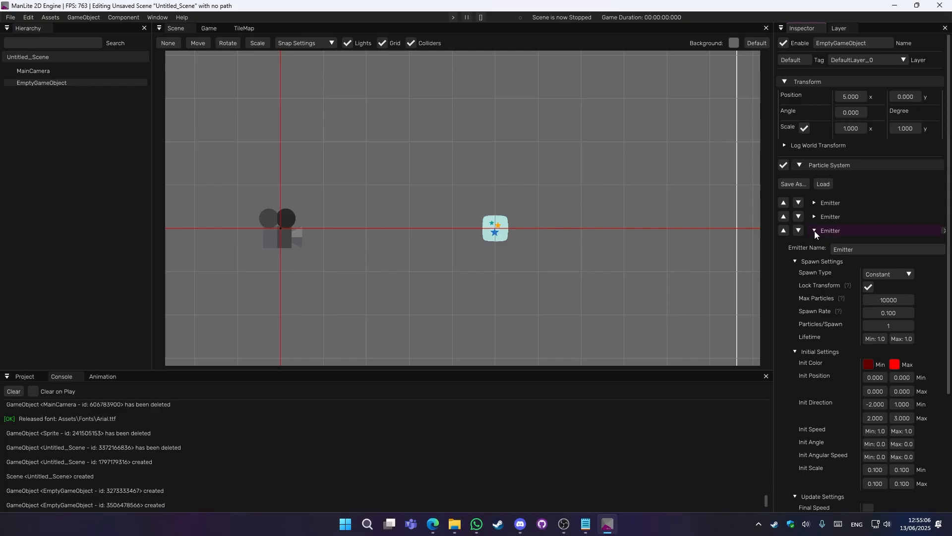
left_click(814, 231)
right_click(821, 230)
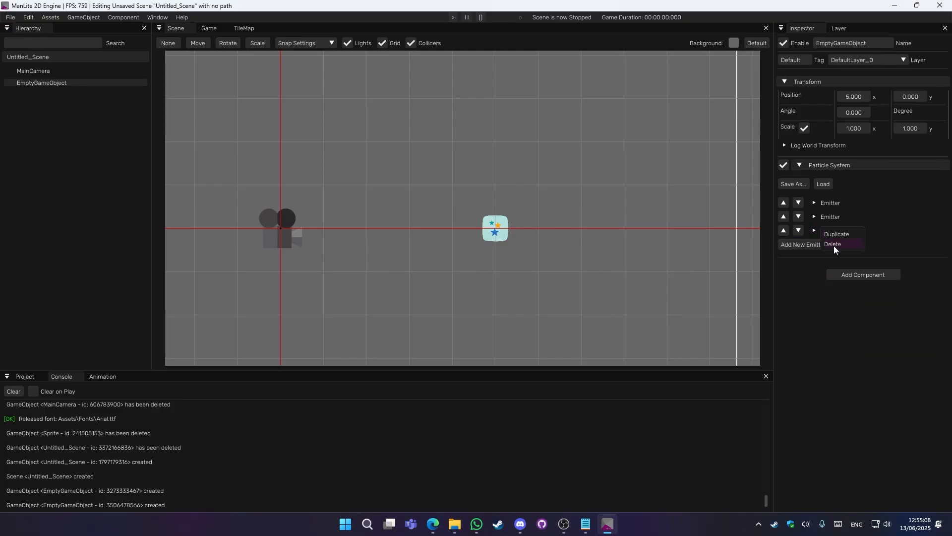
left_click(834, 244)
right_click(825, 218)
left_click(836, 235)
Step: Expand the remaining emitter's settings and run the scene with the Colliders display turned off to watch its particles
left_click(815, 203)
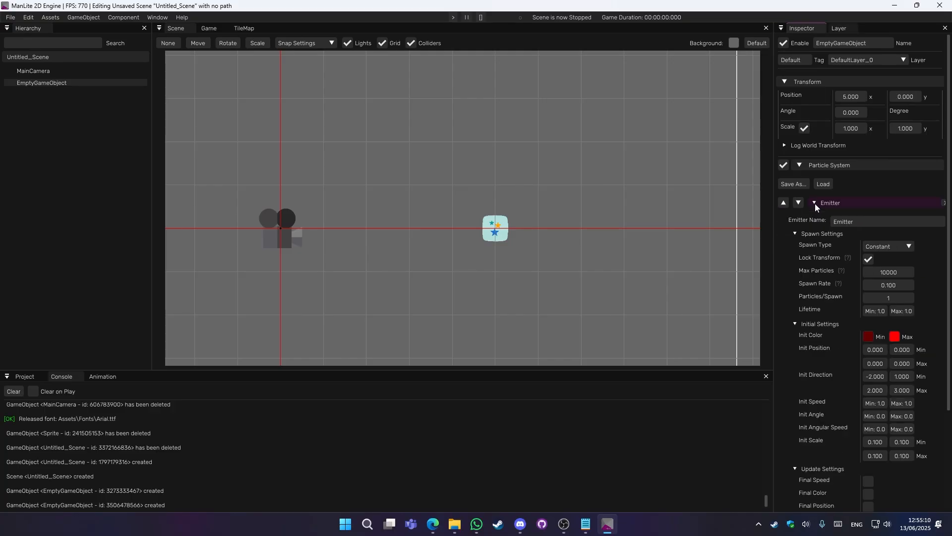
scroll(633, 249, "down", 2)
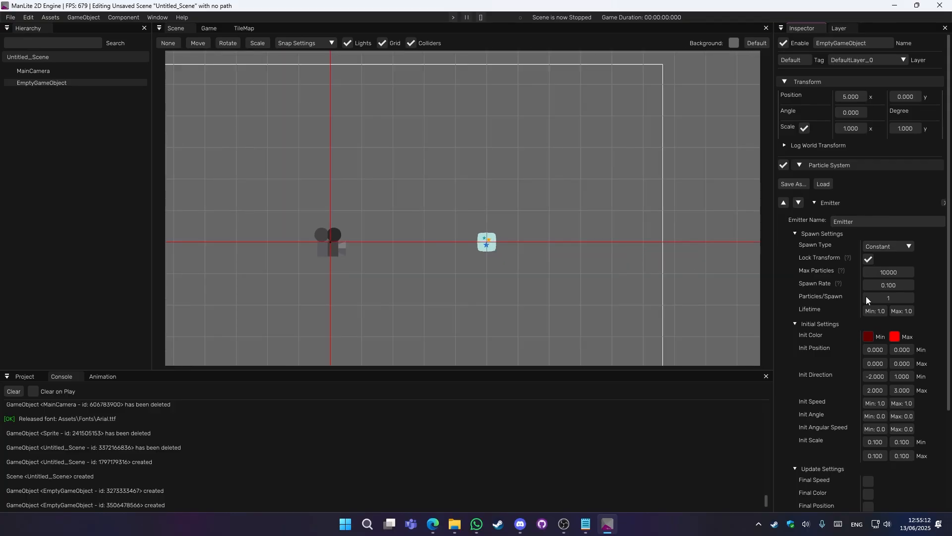
left_click(453, 18)
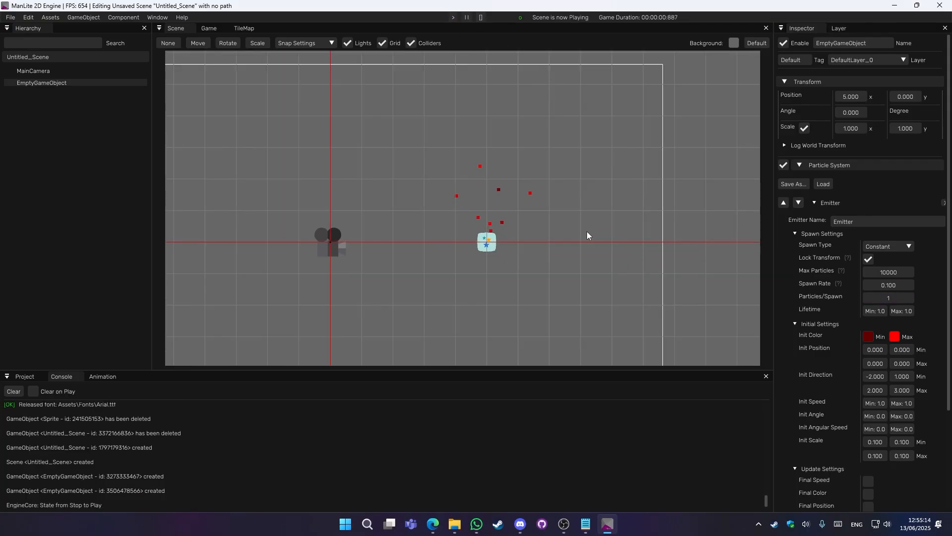
left_click(416, 42)
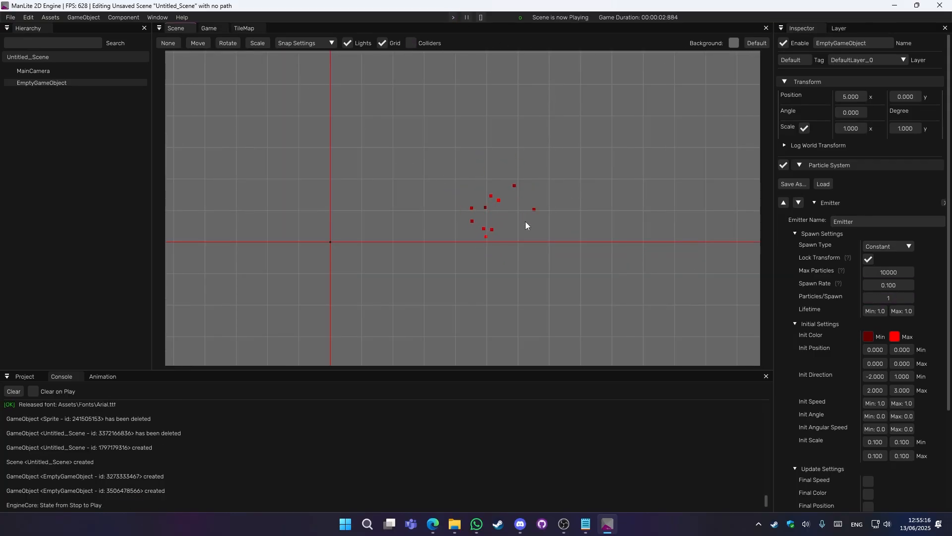
scroll(545, 227, "up", 2)
scroll(519, 238, "down", 3)
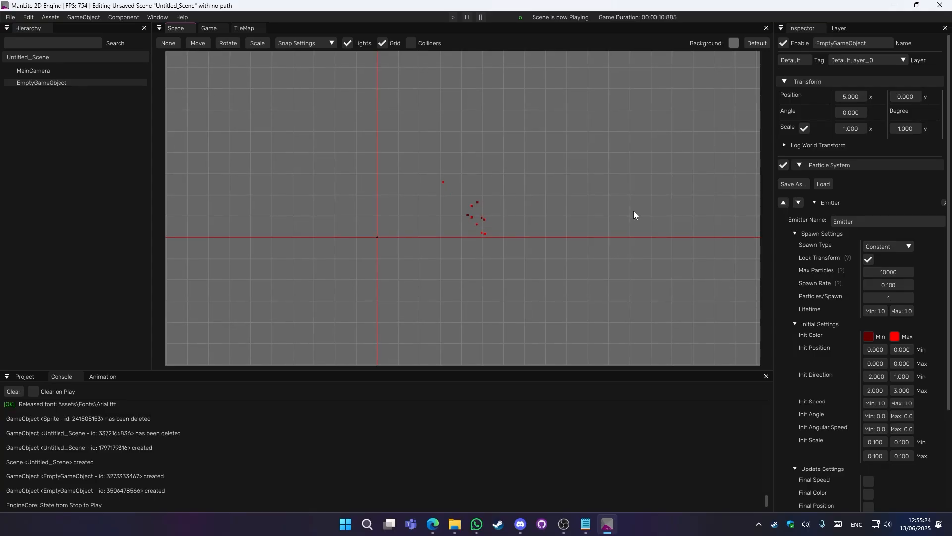
Step: Shift the object's X position to 5.9 in the running scene with Lock Transform still enabled
mouse_move(849, 257)
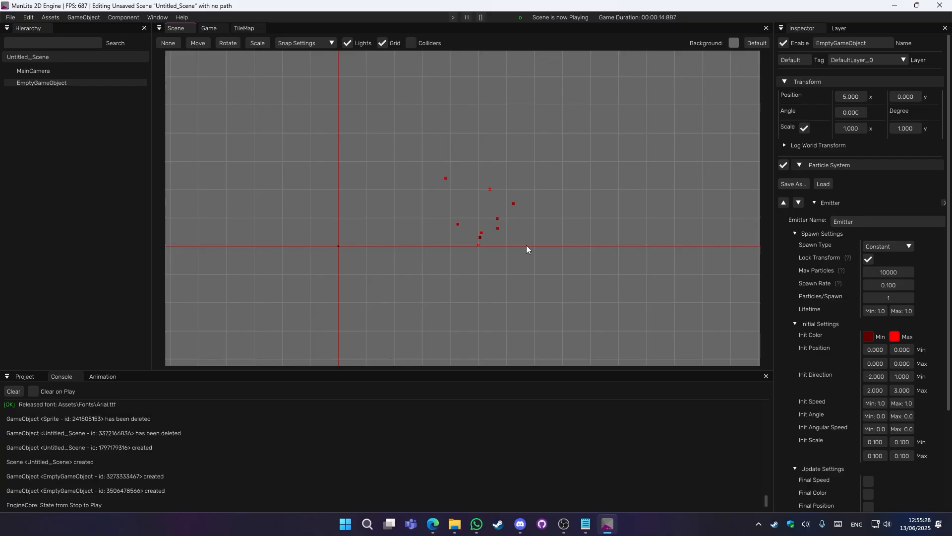
mouse_move(867, 96)
left_mouse_down()
mouse_move(813, 103)
mouse_move(883, 102)
mouse_move(852, 96)
left_mouse_up()
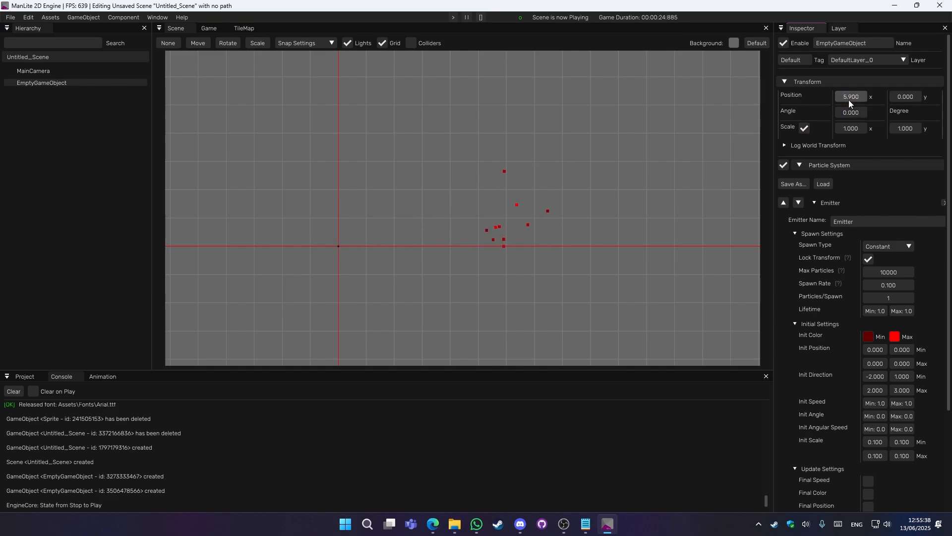
mouse_move(849, 99)
left_mouse_down()
mouse_move(740, 105)
mouse_move(859, 100)
mouse_move(849, 102)
left_mouse_up()
Step: Disable the emitter's Lock Transform and slide the object's X position to 4.25 while the scene plays
left_click(868, 258)
left_click_drag(864, 94, 701, 153)
left_click_drag(853, 94, 903, 104)
Step: Set Particles/Spawn to 25 and Spawn Rate to 0.060, test by moving the object to X 3.2, and stop the scene
mouse_move(895, 298)
left_mouse_down()
mouse_move(903, 293)
mouse_move(894, 285)
left_mouse_up()
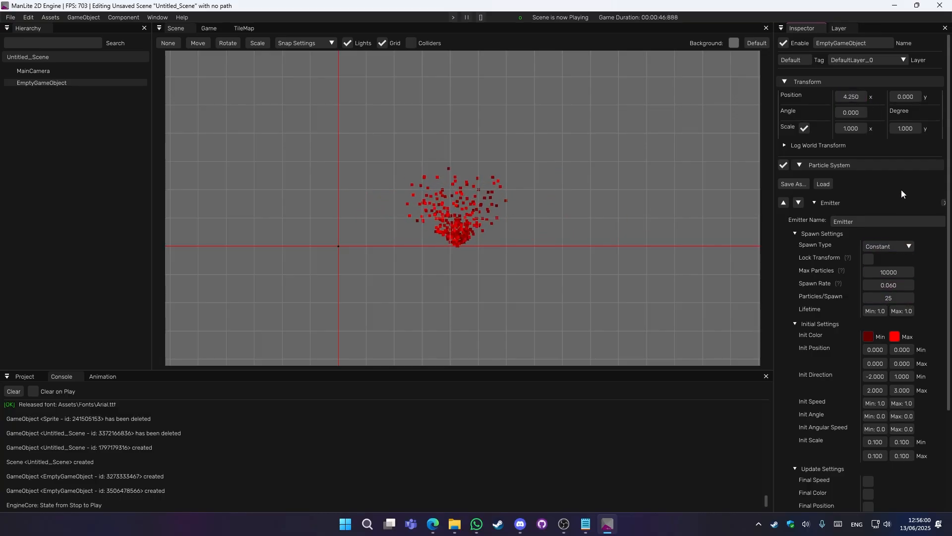
left_click_drag(866, 96, 842, 98)
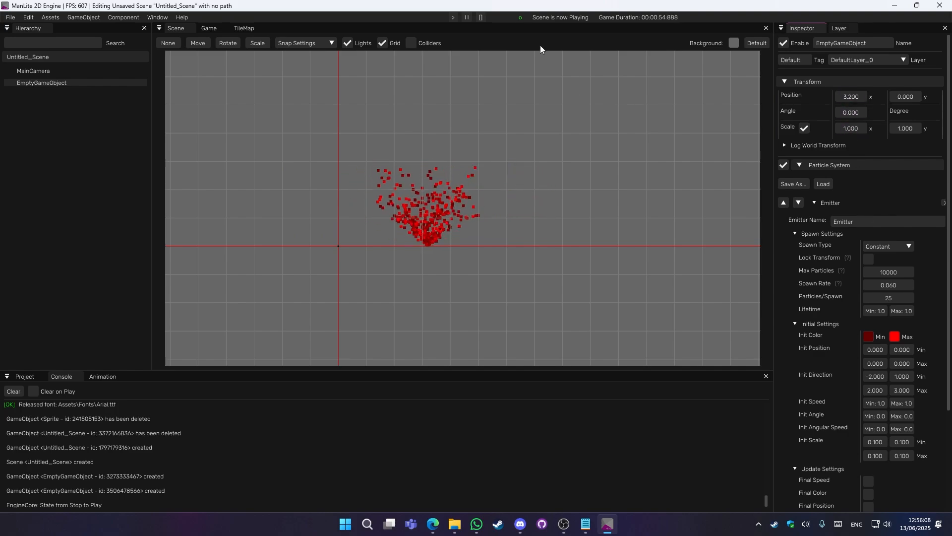
left_click(480, 18)
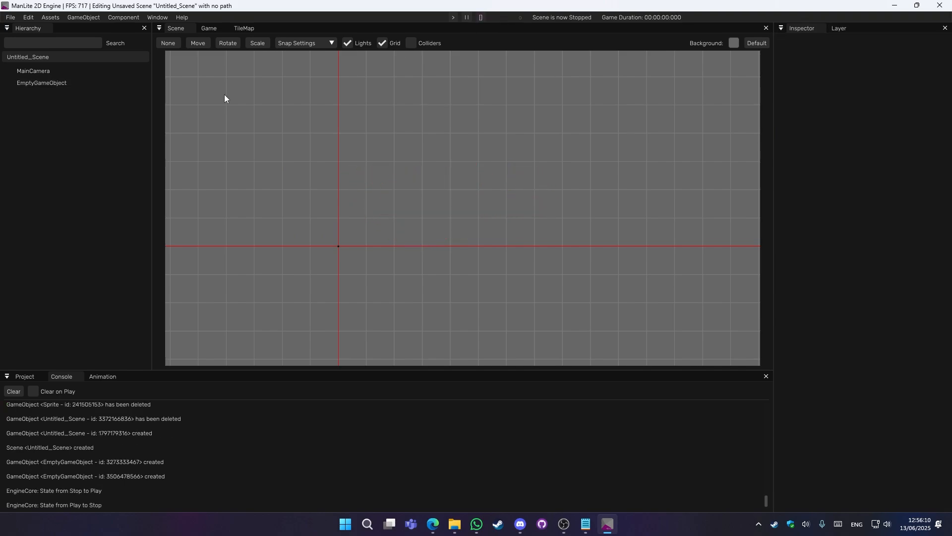
Step: Set the emitter's spawn type to Burst with 31 particles per spawn and test it in a brief scene run
left_click(40, 82)
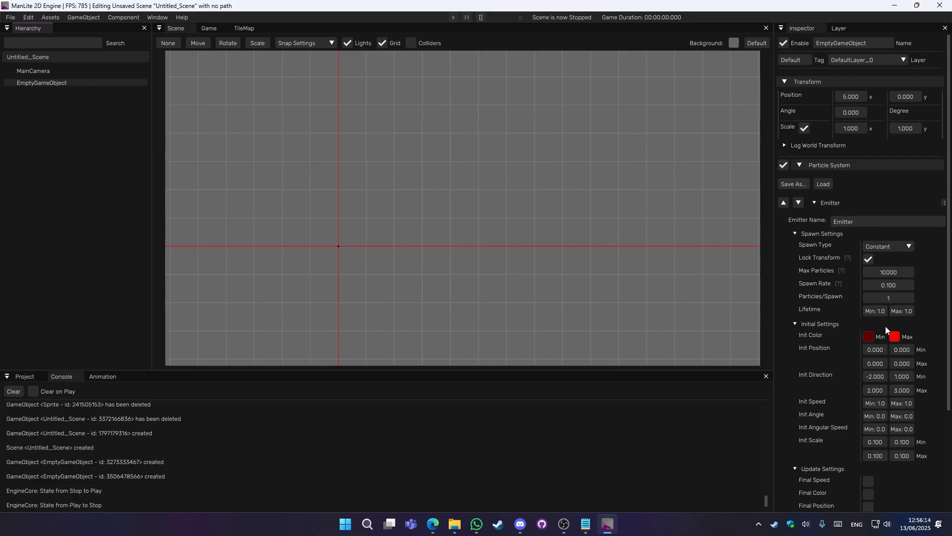
scroll(889, 336, "down", 3)
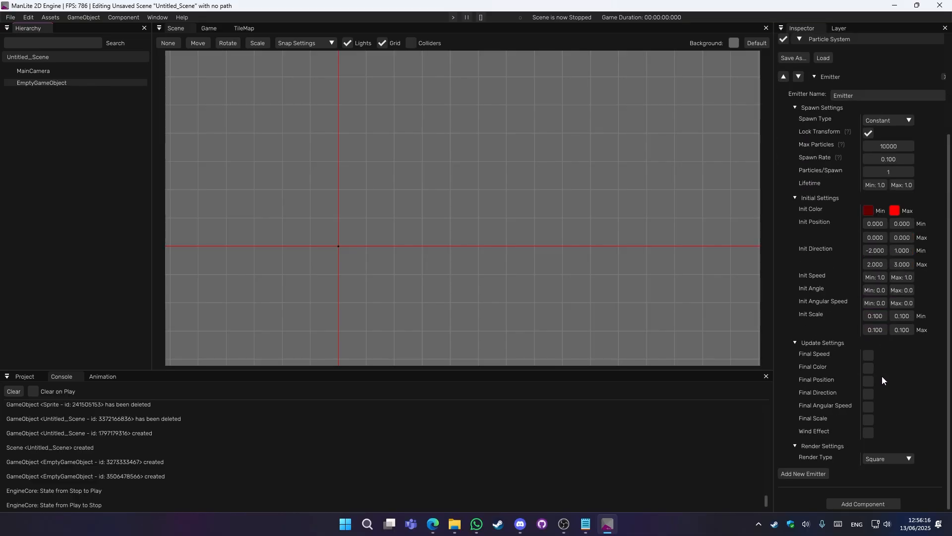
scroll(887, 284, "up", 3)
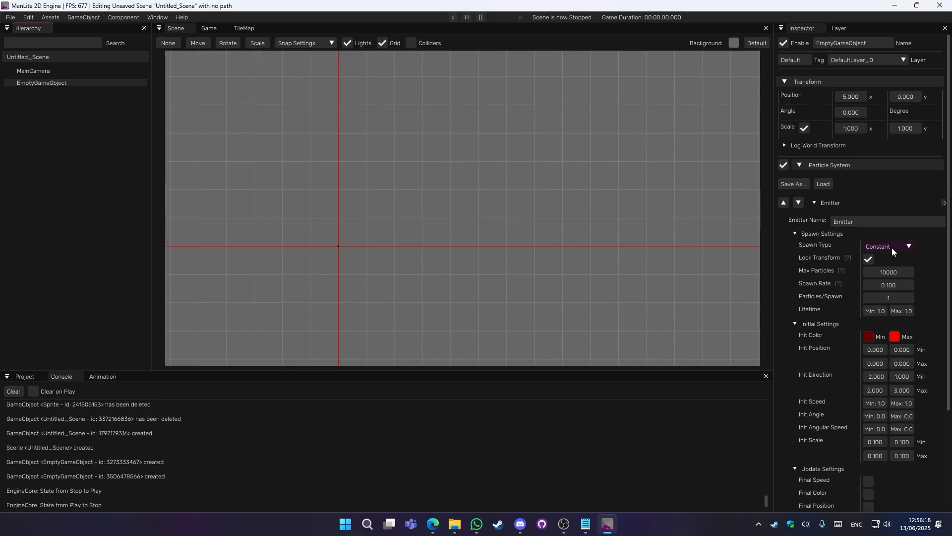
left_click(892, 248)
left_click(891, 269)
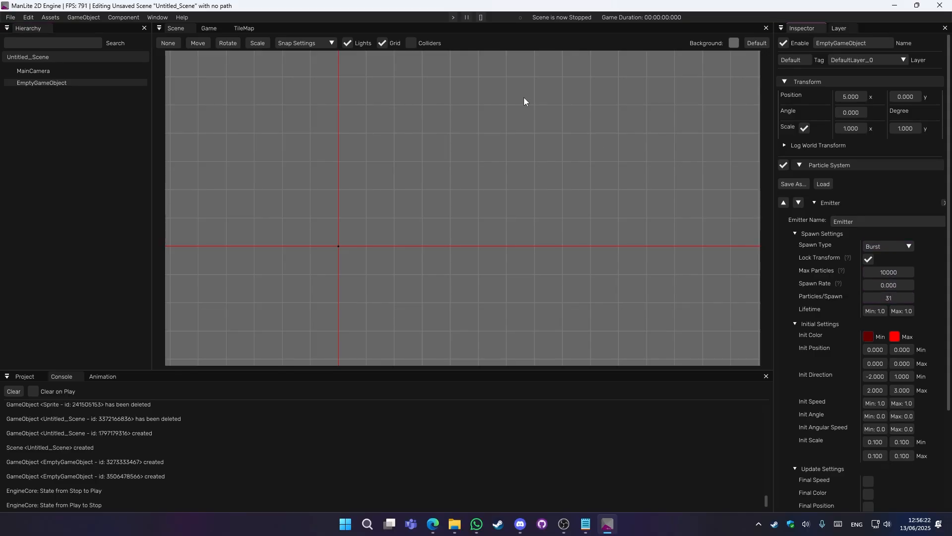
left_click(454, 17)
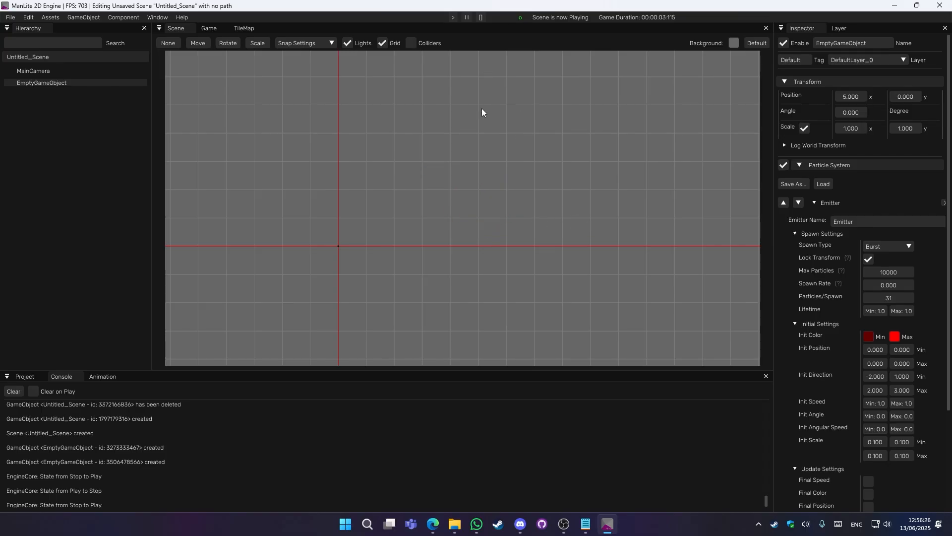
left_click(480, 18)
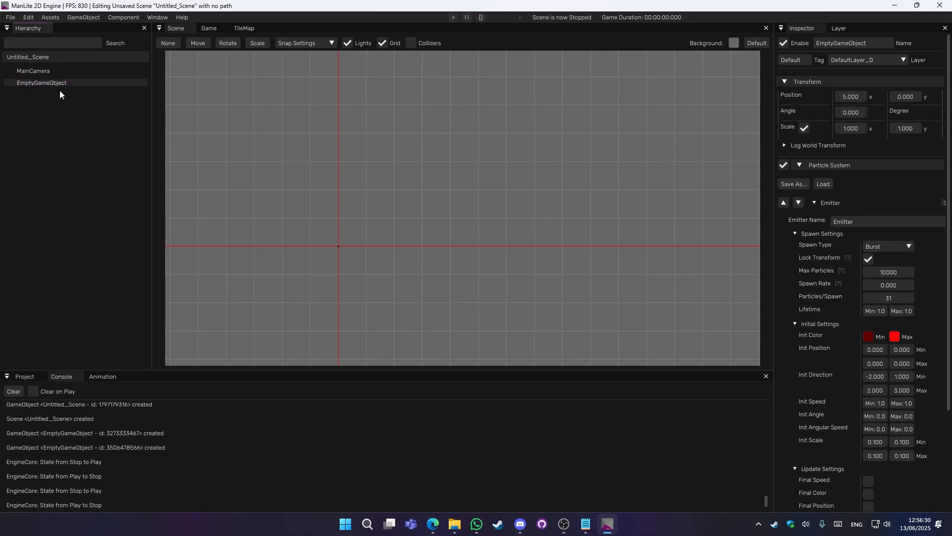
Step: Set the emitter's spawn type to Constant + Burst with a Spawn Rate of 0.350 and test it in a brief scene run
left_click(888, 246)
left_click(894, 280)
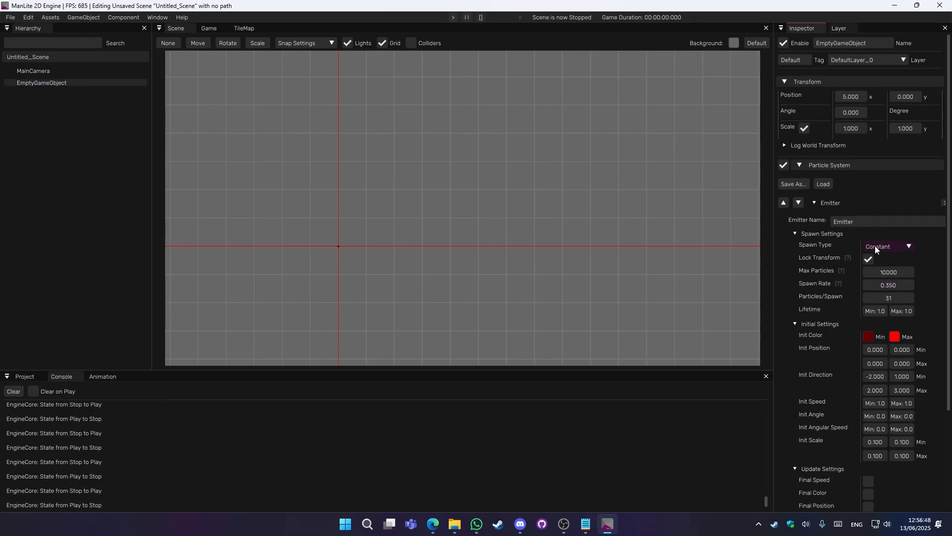
left_click(876, 247)
left_click(882, 278)
left_click(454, 17)
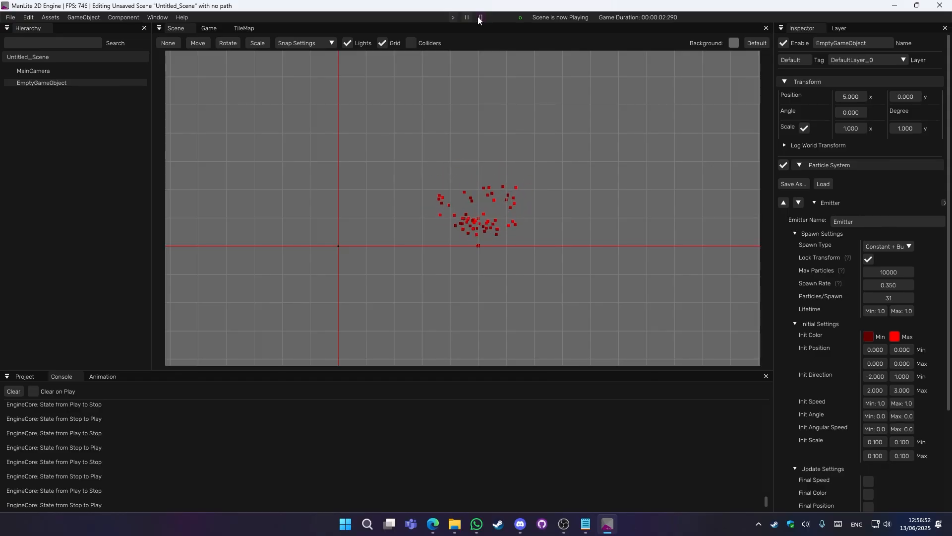
left_click(480, 18)
left_click(36, 81)
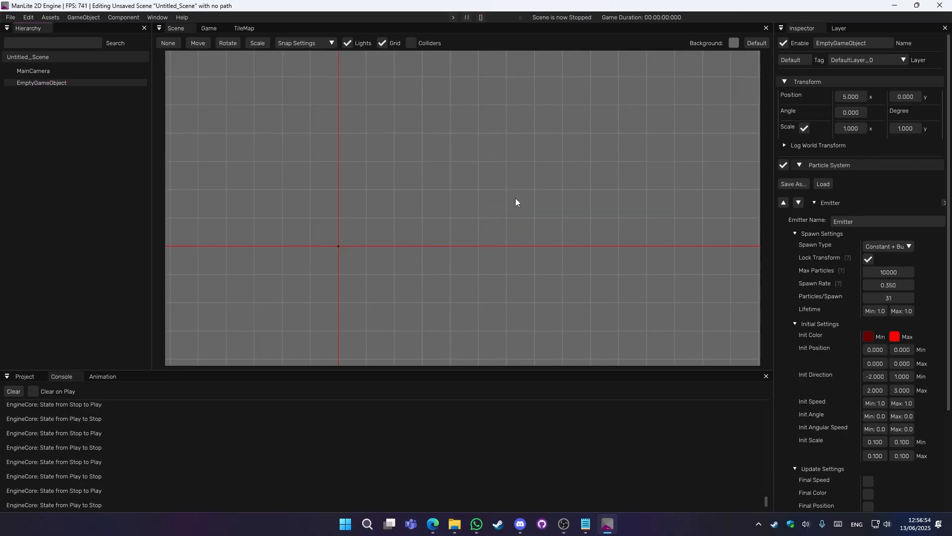
Step: Set the emitter's Particles/Spawn value to 3
scroll(828, 239, "down", 1)
double_click(894, 264)
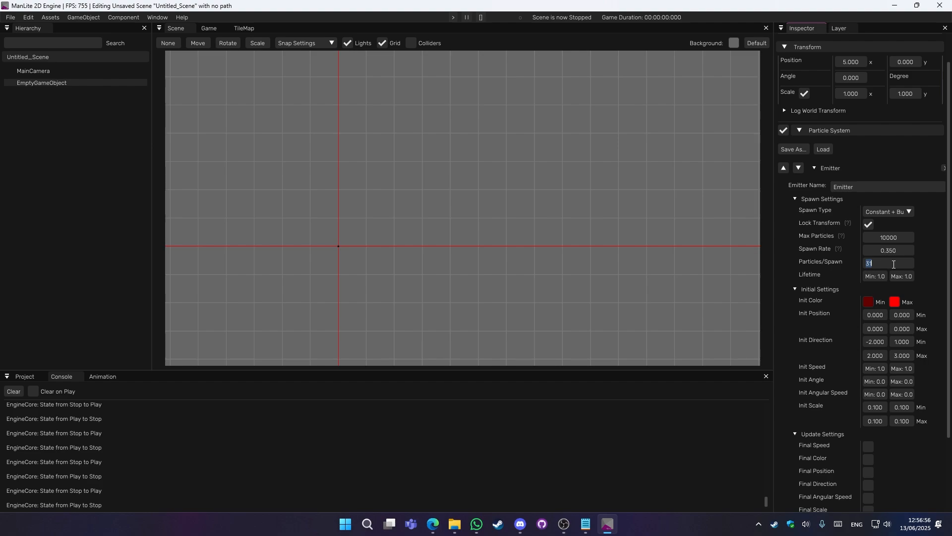
type("3")
key("Return")
scroll(893, 263, "down", 1)
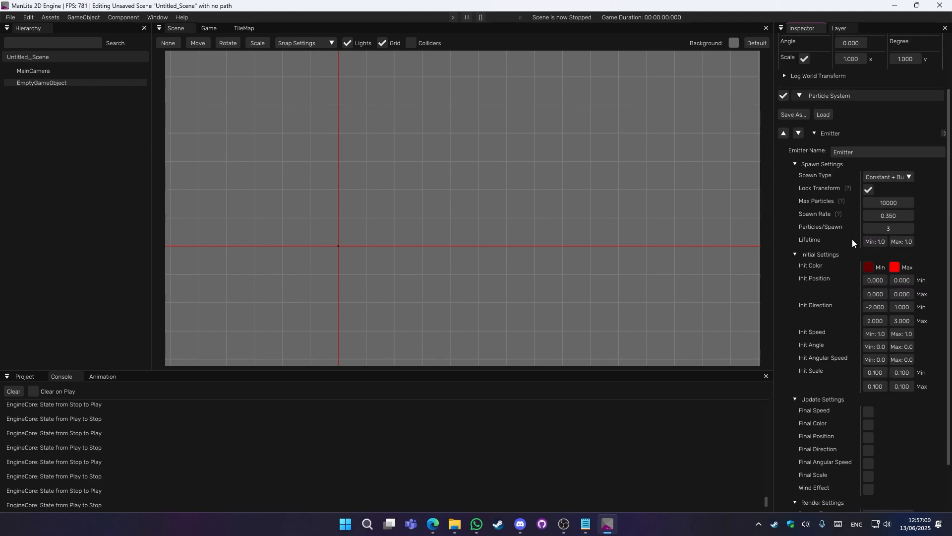
Step: Collapse the emitter's Initial, Update and Render Settings and set the spawn type to Constant
left_click(804, 254)
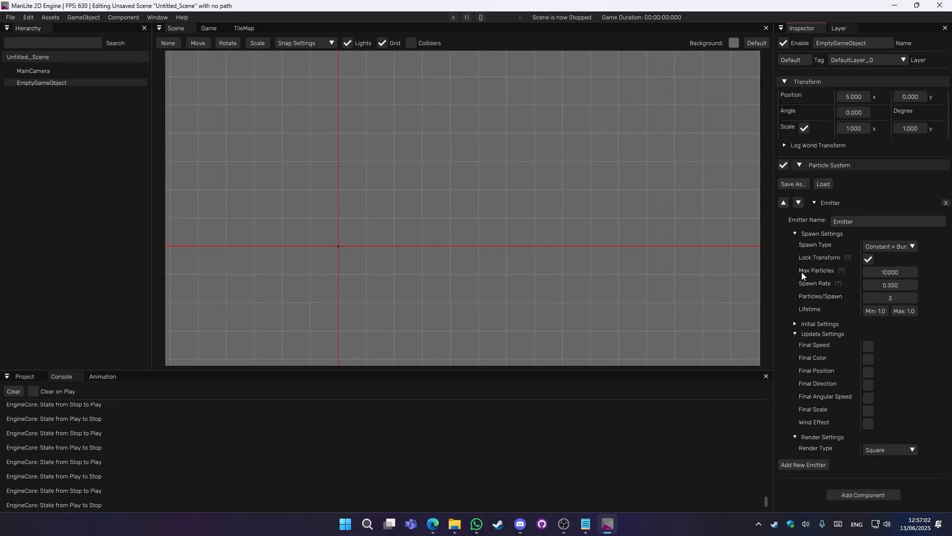
left_click(796, 333)
left_click(795, 344)
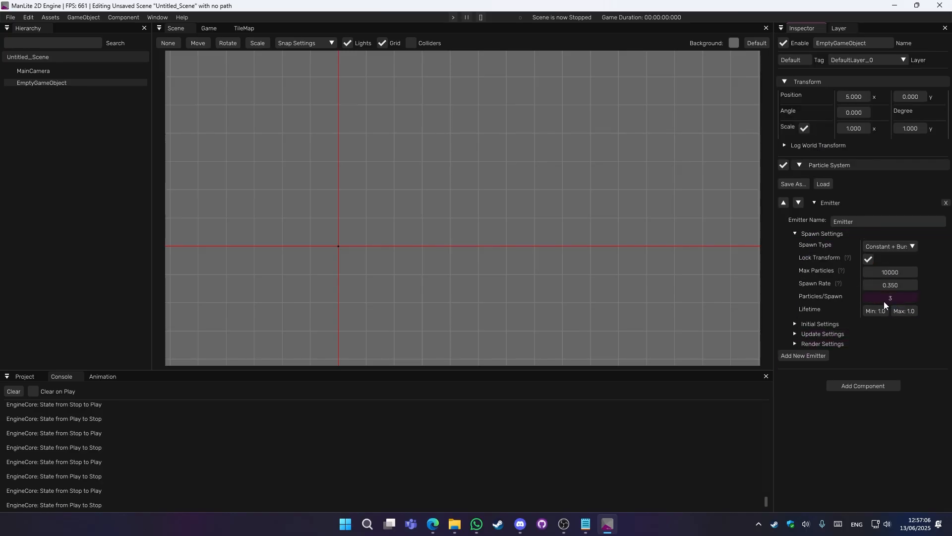
left_click(892, 251)
left_click(890, 258)
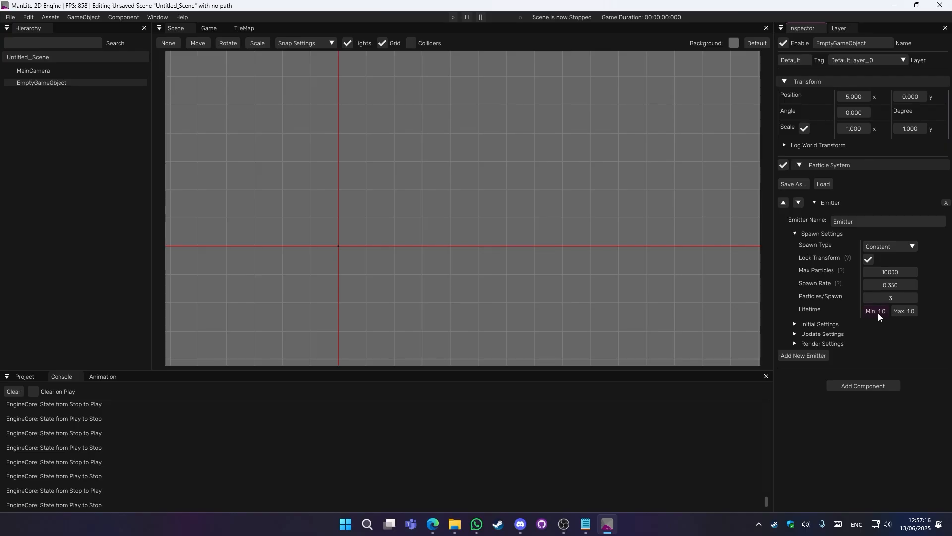
Step: Set the emitter's Lifetime to Min 0.5 and Max 2.0, test it in a brief scene run, and reselect EmptyGameObject
left_click_drag(878, 312, 904, 311)
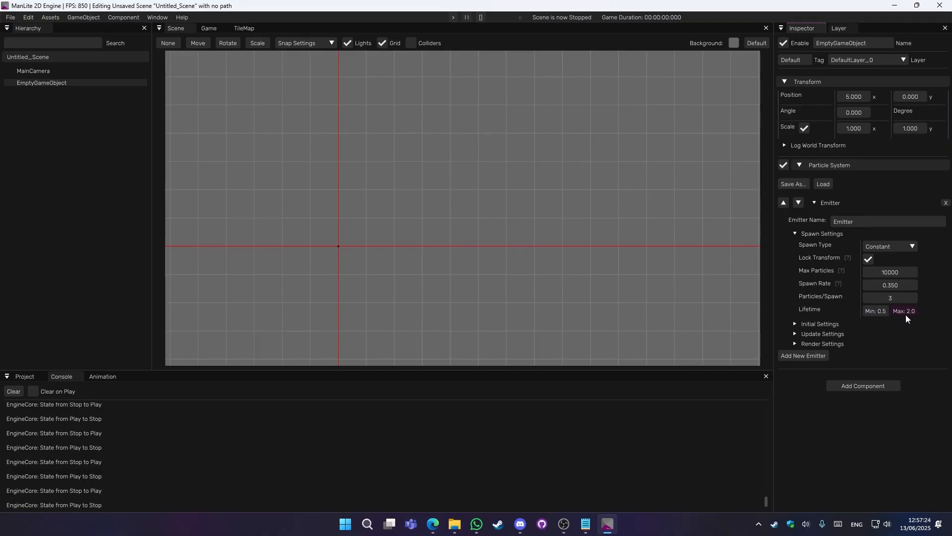
scroll(593, 229, "down", 3)
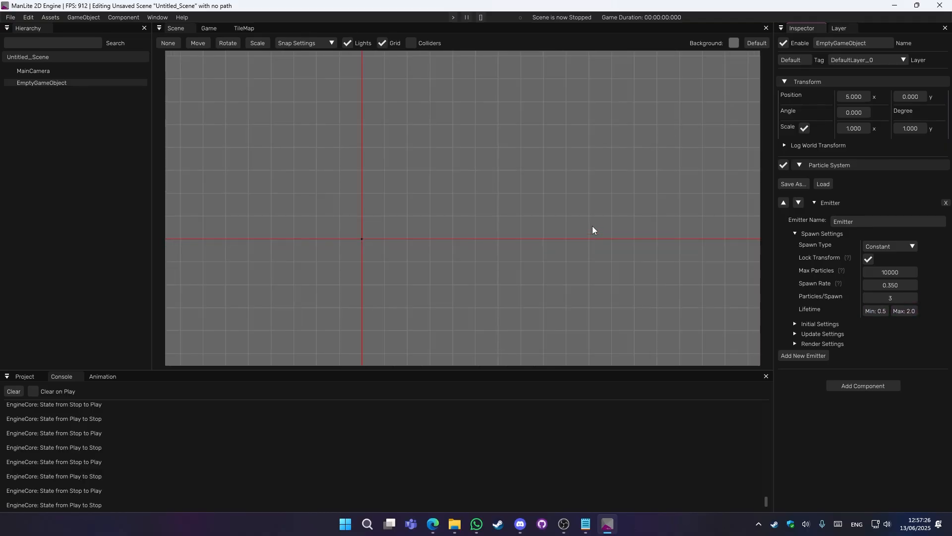
left_click(453, 17)
scroll(571, 238, "up", 2)
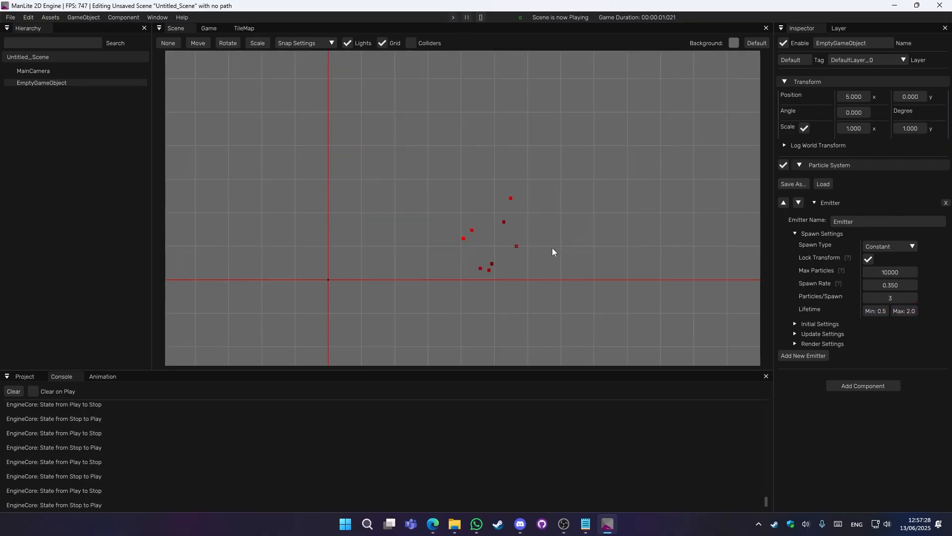
scroll(533, 291, "up", 3)
scroll(506, 321, "down", 4)
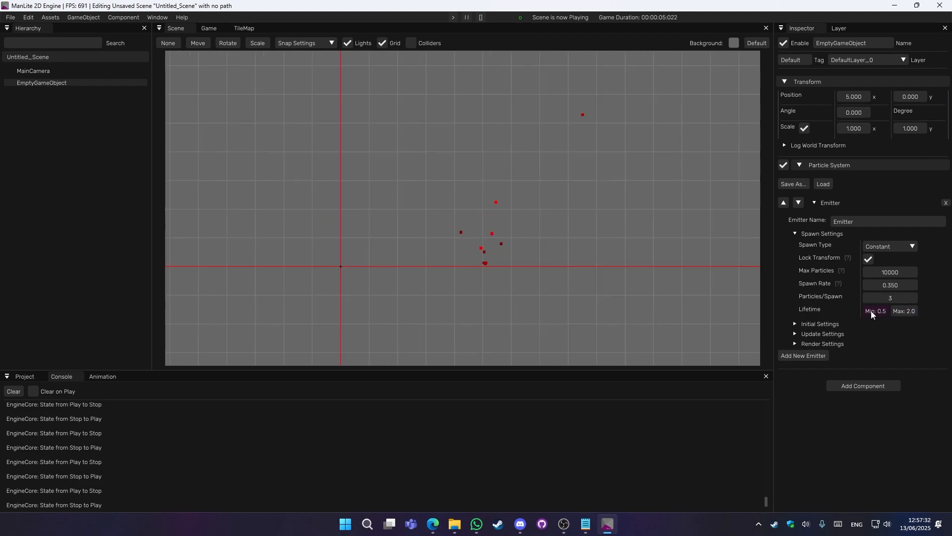
left_click(480, 16)
left_click(56, 83)
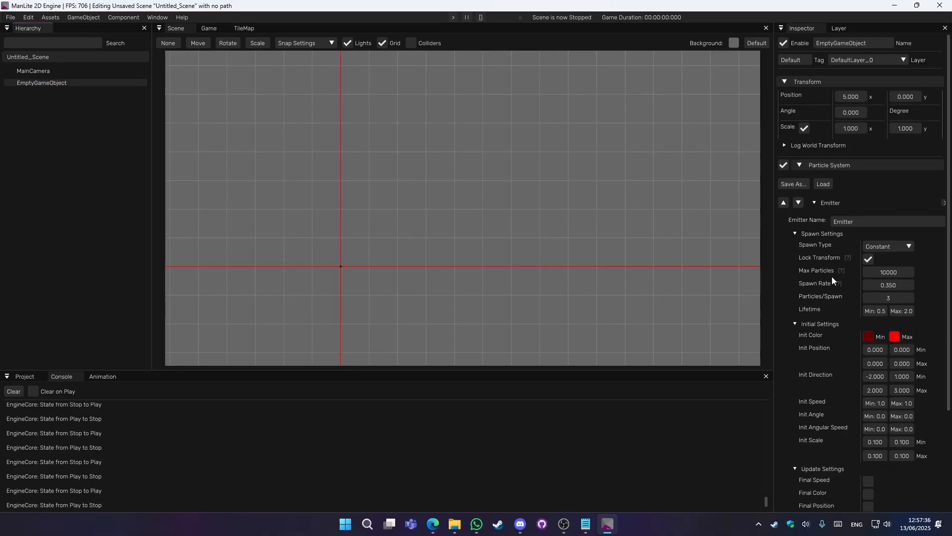
Step: Set the emitter's Init Color Min and Max to white
scroll(899, 285, "down", 2)
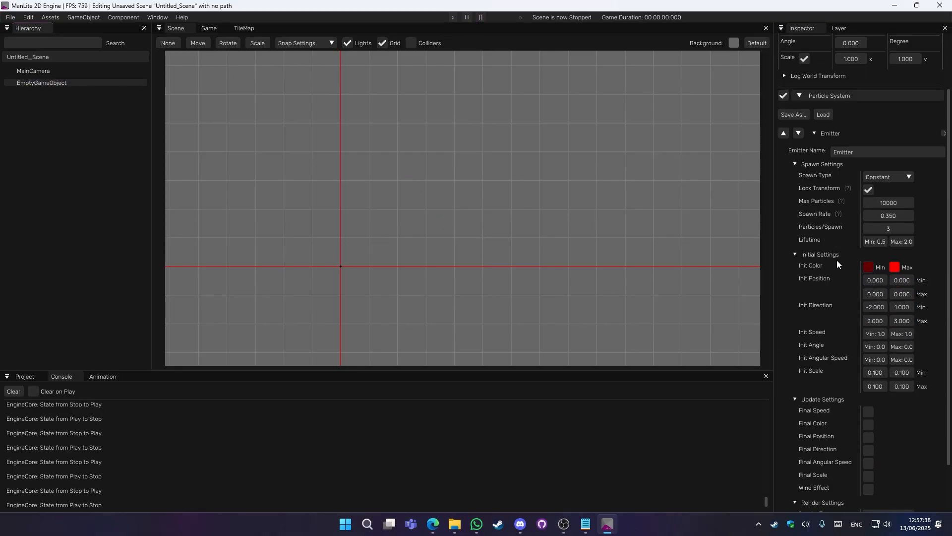
left_click(868, 267)
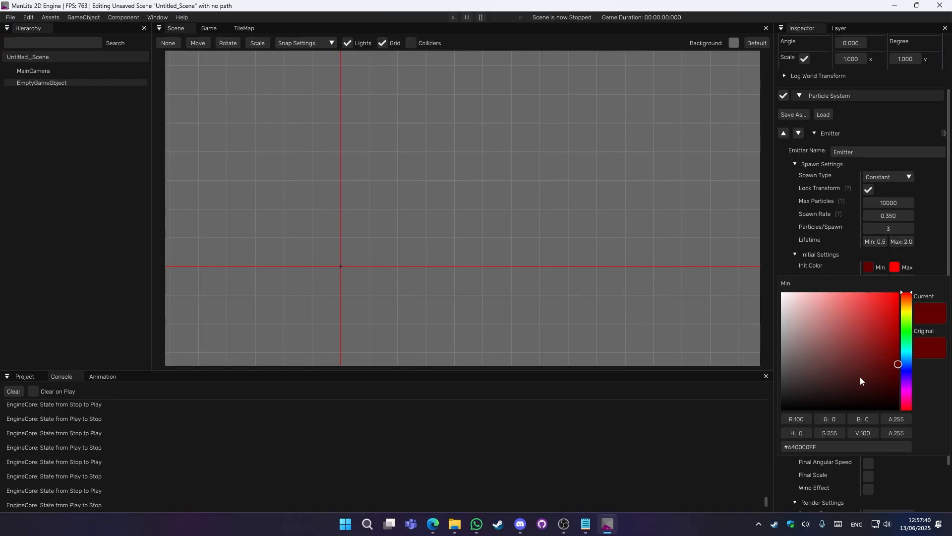
mouse_move(866, 372)
left_mouse_down()
mouse_move(829, 378)
mouse_move(780, 408)
mouse_move(717, 266)
left_mouse_up()
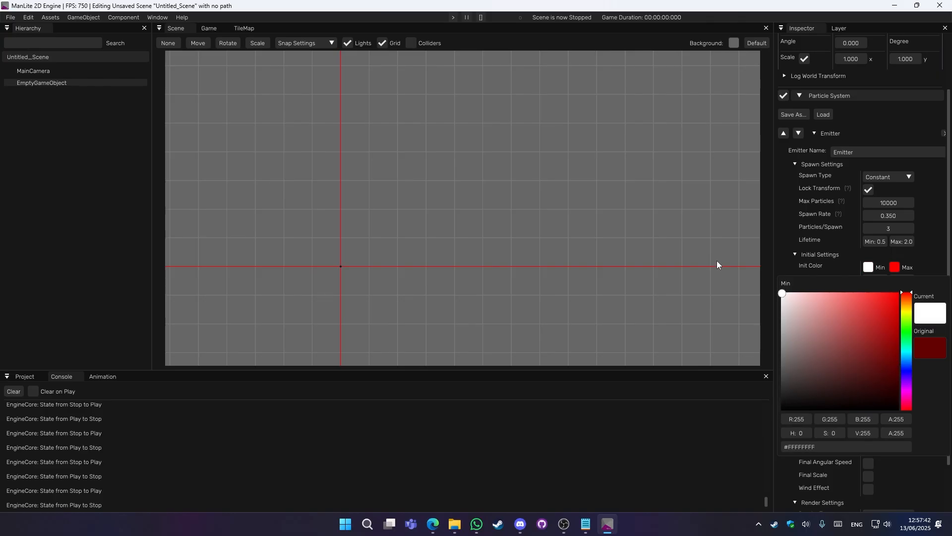
left_click(922, 269)
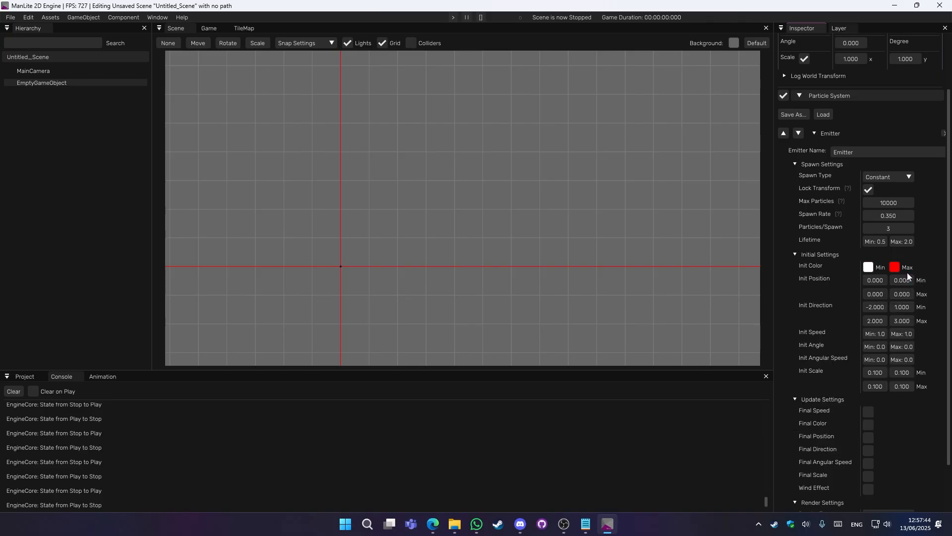
left_click(896, 268)
left_click_drag(819, 317, 774, 283)
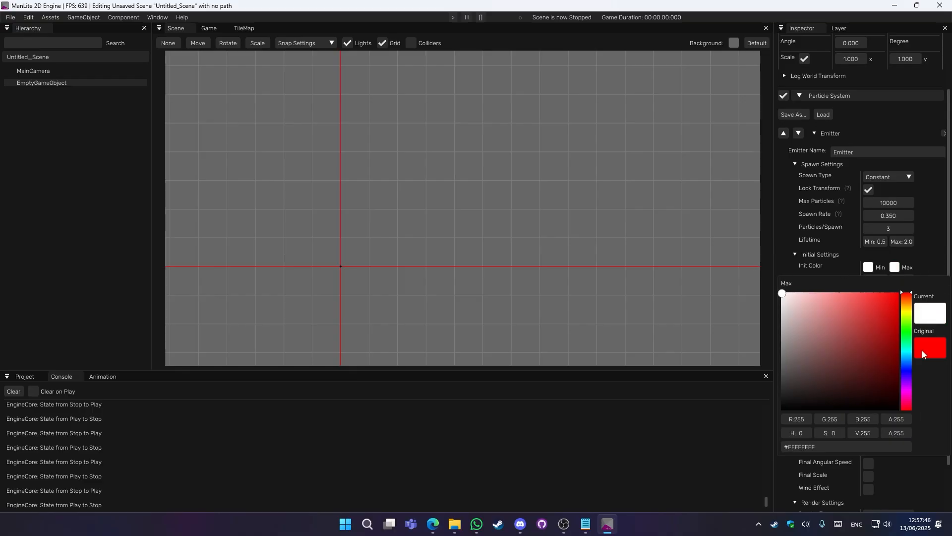
Step: Set the emitter's Init Color Min and Max to black
left_click(874, 266)
left_click(871, 267)
left_click_drag(878, 357, 730, 415)
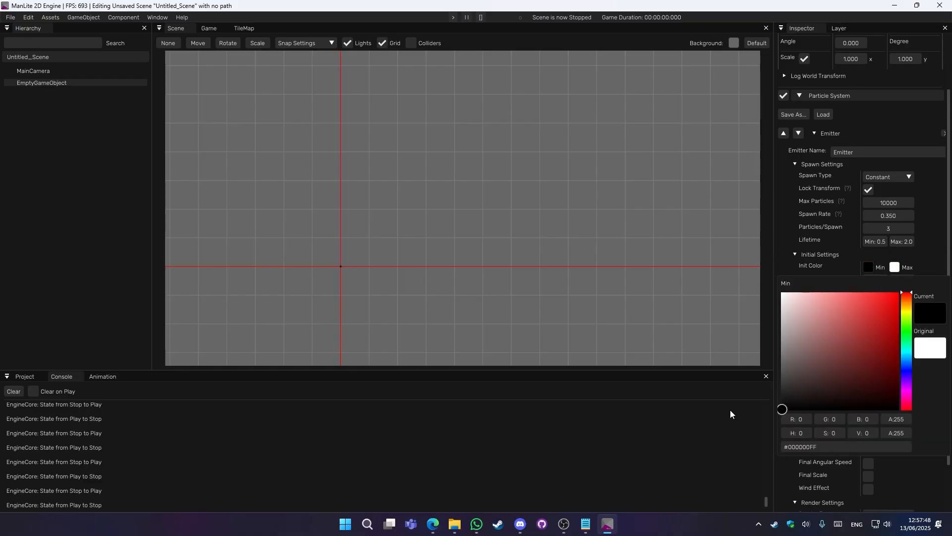
left_click(926, 253)
left_click(897, 266)
left_click_drag(849, 353, 778, 418)
left_click(929, 257)
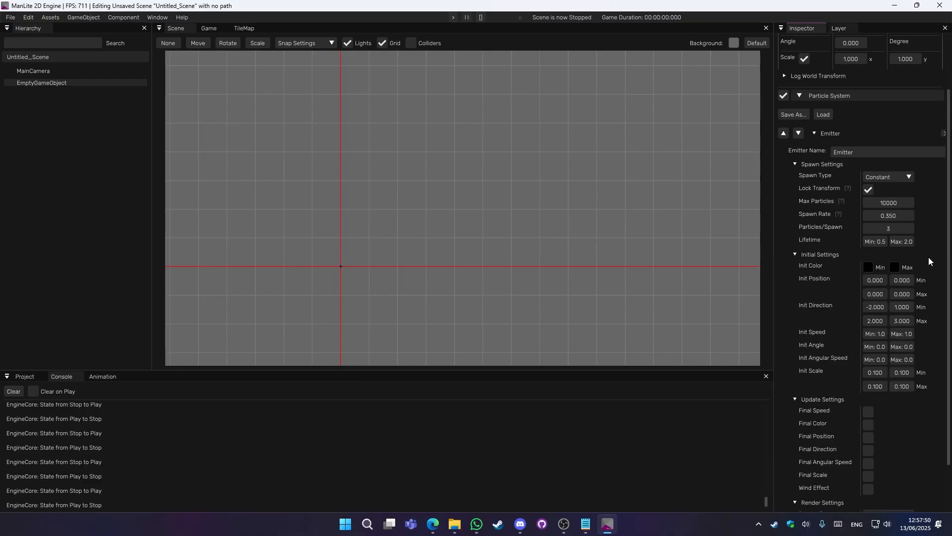
Step: Lower the alpha of both Init Color Min and Max to make the black particles semi-transparent
left_click(868, 267)
left_click_drag(893, 418, 865, 419)
left_click(907, 266)
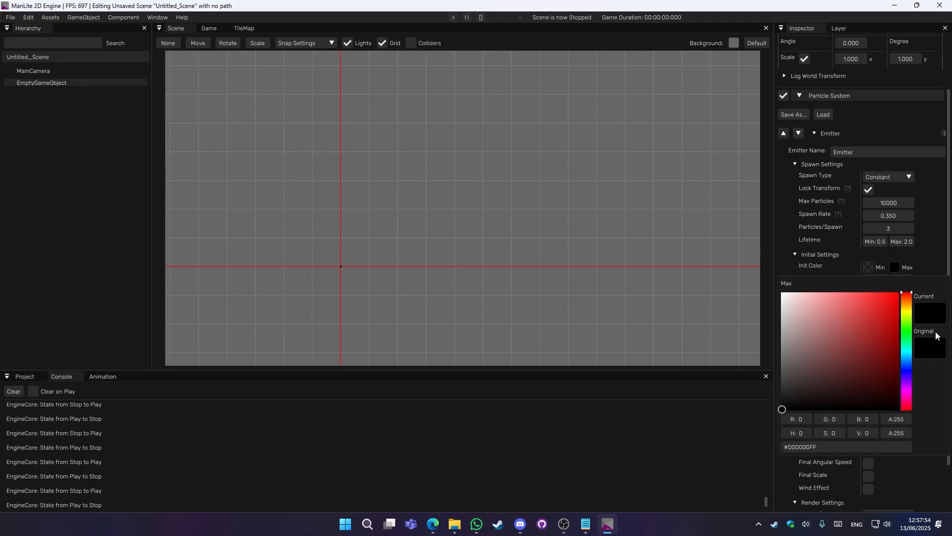
left_click_drag(903, 418, 867, 416)
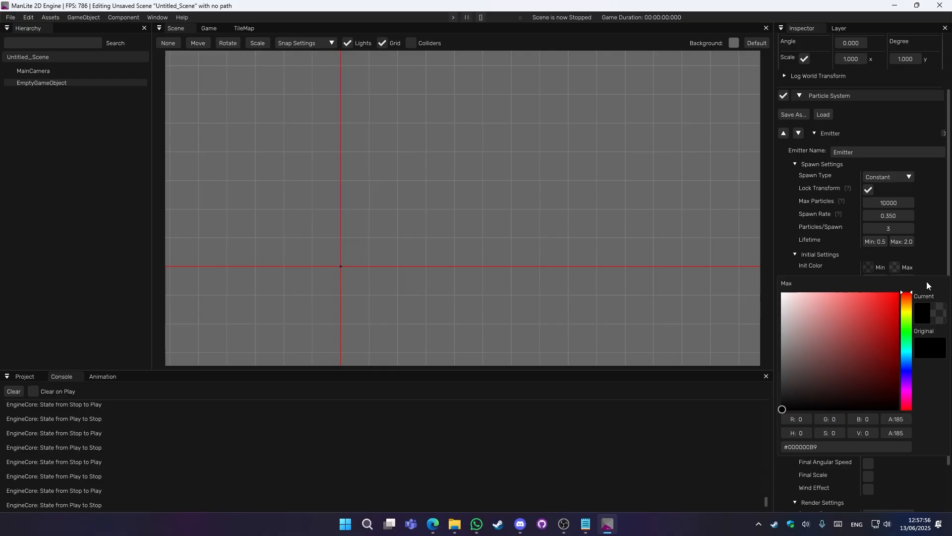
left_click(918, 264)
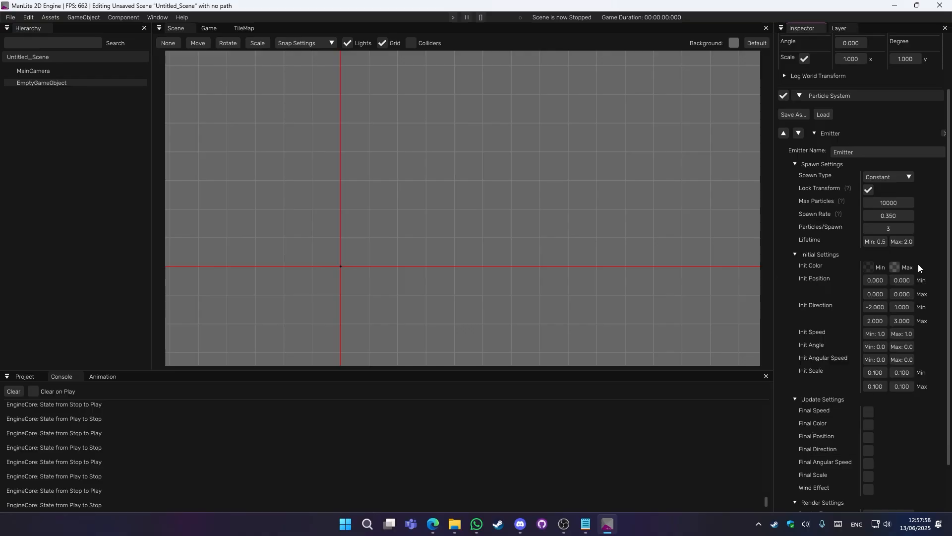
Step: Run the scene briefly to examine the particles' color and transparency up close, and stop it
scroll(893, 392, "down", 2)
scroll(883, 350, "up", 2)
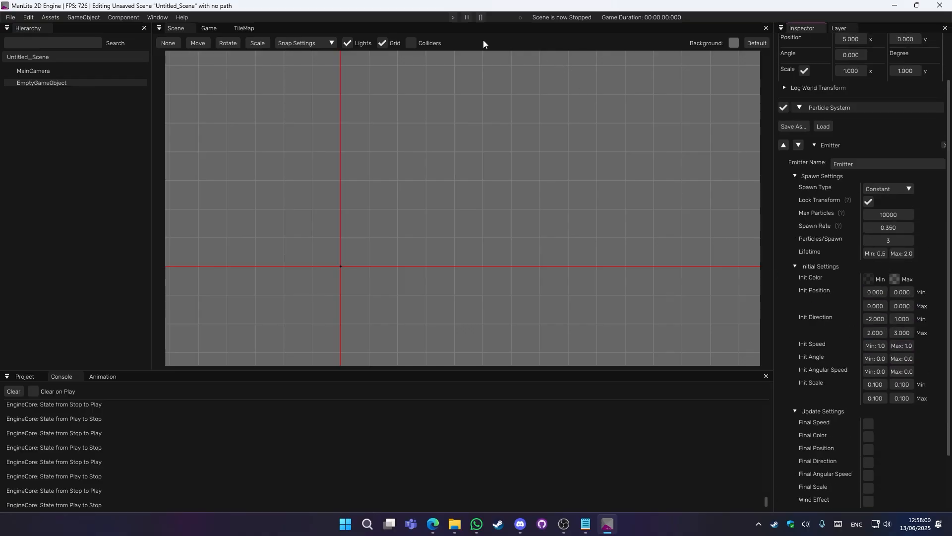
left_click(453, 18)
scroll(514, 232, "up", 5)
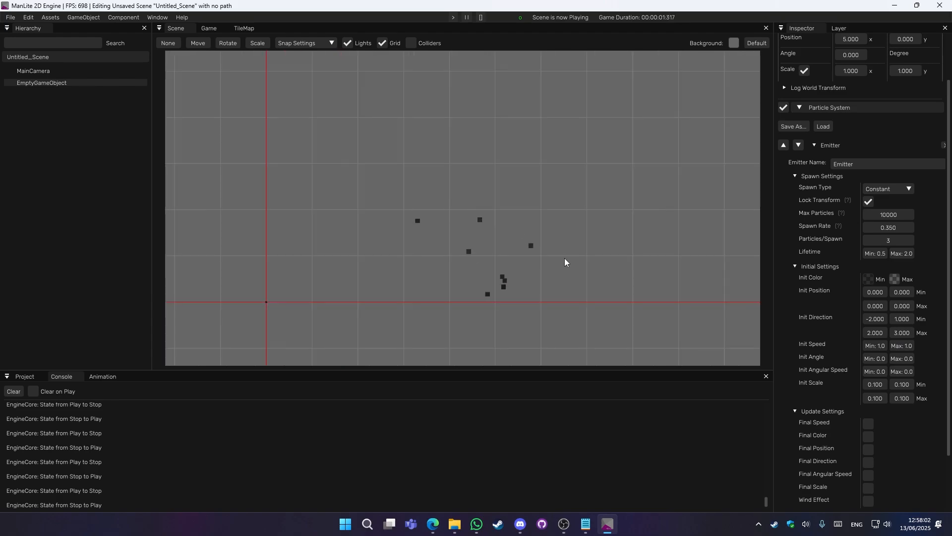
middle_click_drag(565, 258, 559, 260)
scroll(560, 232, "down", 5)
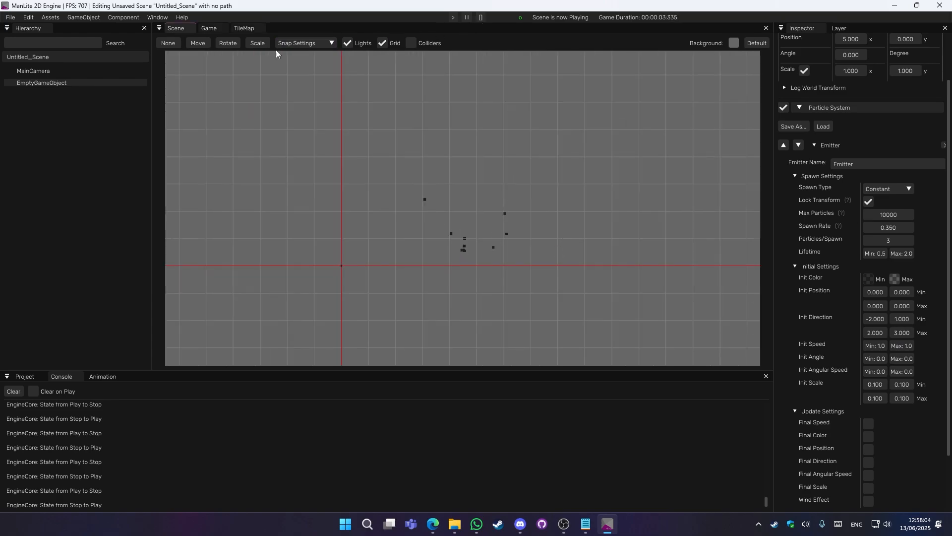
left_click(481, 17)
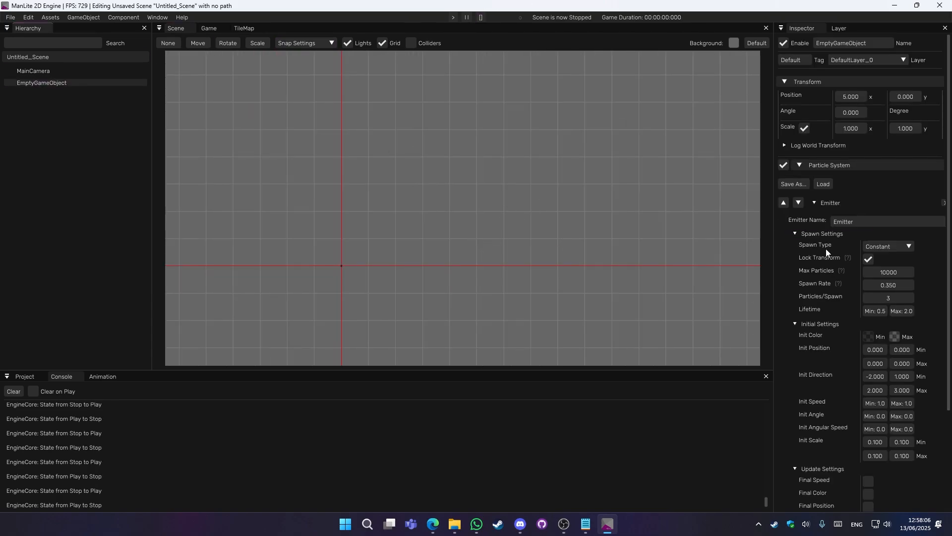
Step: Show the move gizmo on EmptyGameObject and set Init Position Min to -1, -1 and Max to 1, 1
scroll(830, 271, "down", 3)
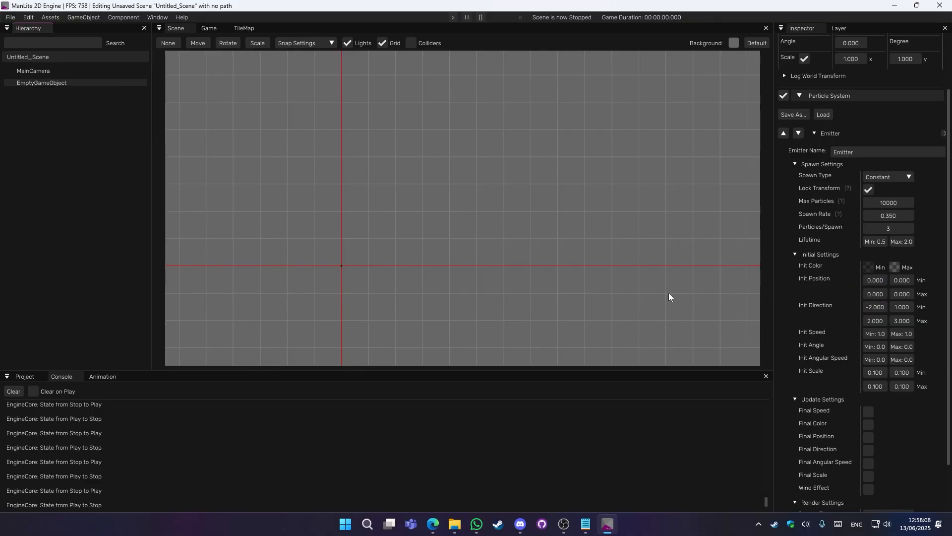
scroll(668, 293, "down", 1)
scroll(537, 220, "up", 4)
key("w")
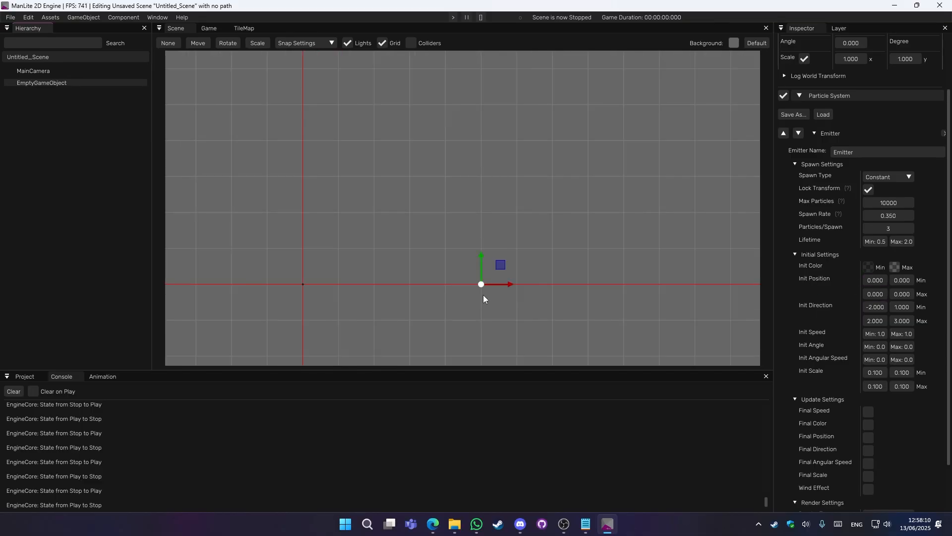
middle_click_drag(560, 297, 546, 278)
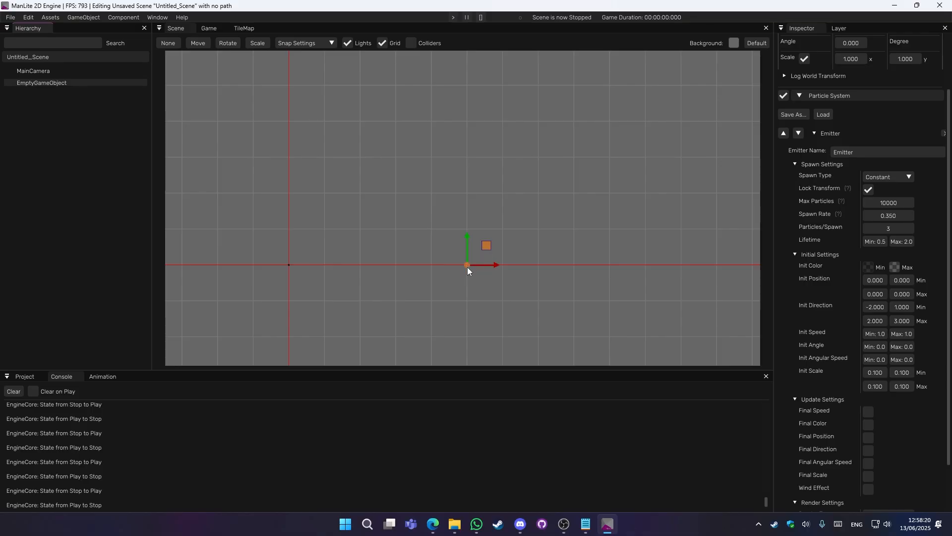
double_click(875, 280)
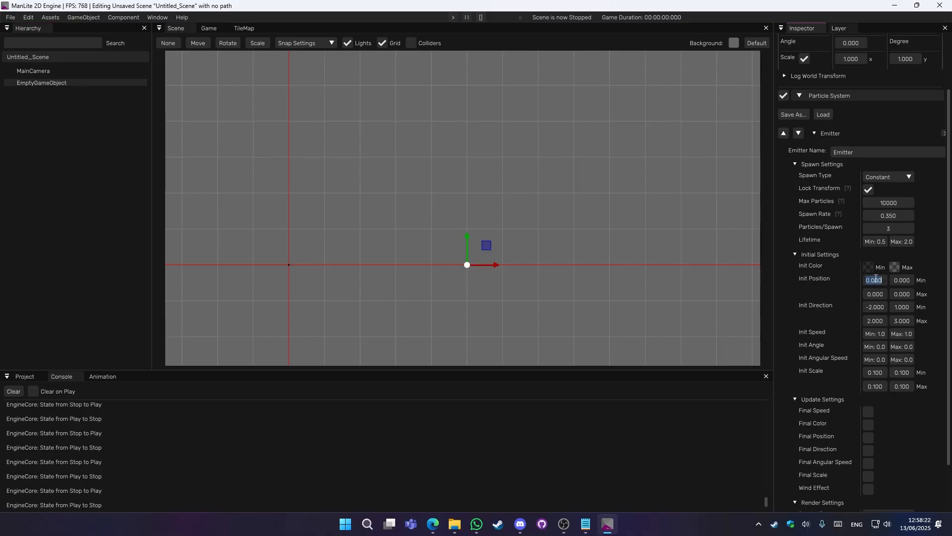
type("-1")
key("Tab")
type("-1")
key("Tab")
type("1")
key("Tab")
type("1")
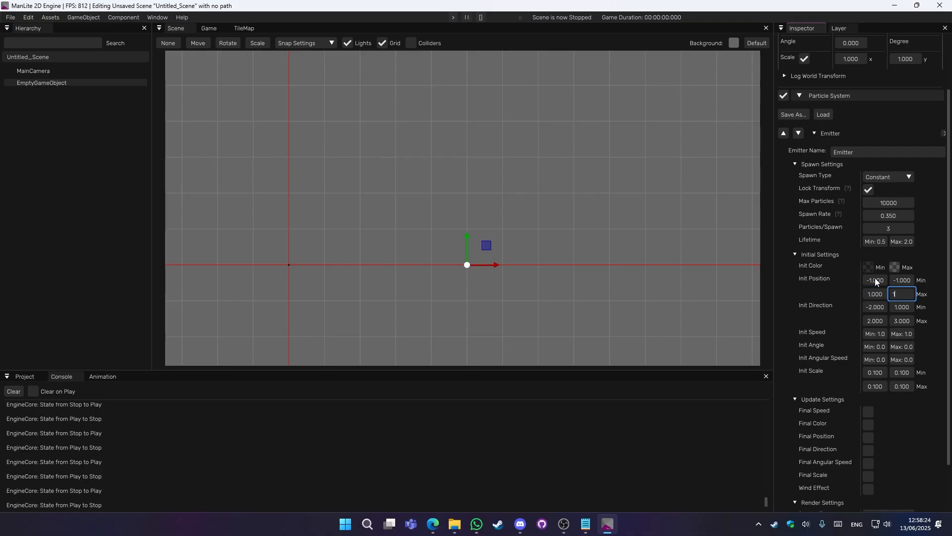
key("Return")
Step: Run the scene briefly to check where the particles spawn, stop it, and reselect EmptyGameObject
left_click(455, 17)
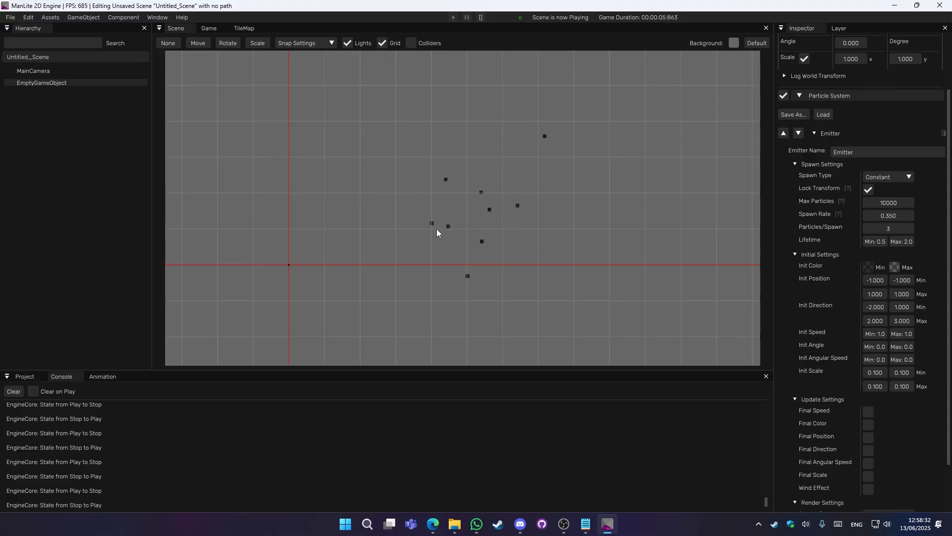
left_click(481, 17)
left_click(79, 84)
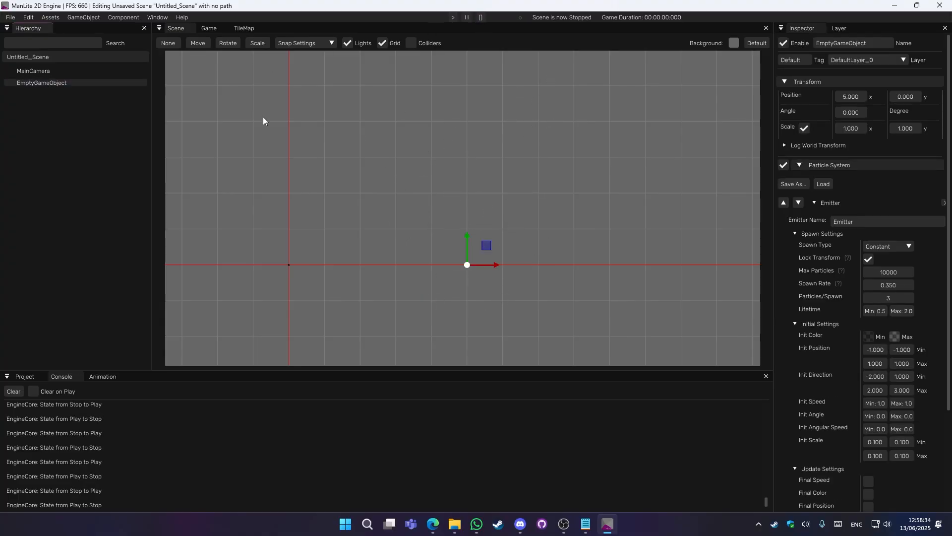
Step: Set all Init Direction Min and Max values to 0 and start the scene
scroll(887, 286, "down", 3)
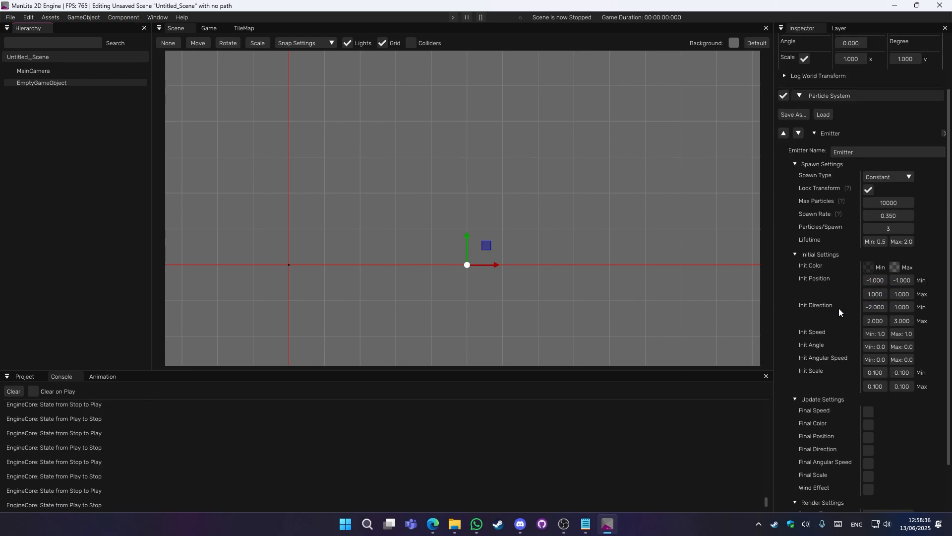
scroll(839, 312, "down", 3)
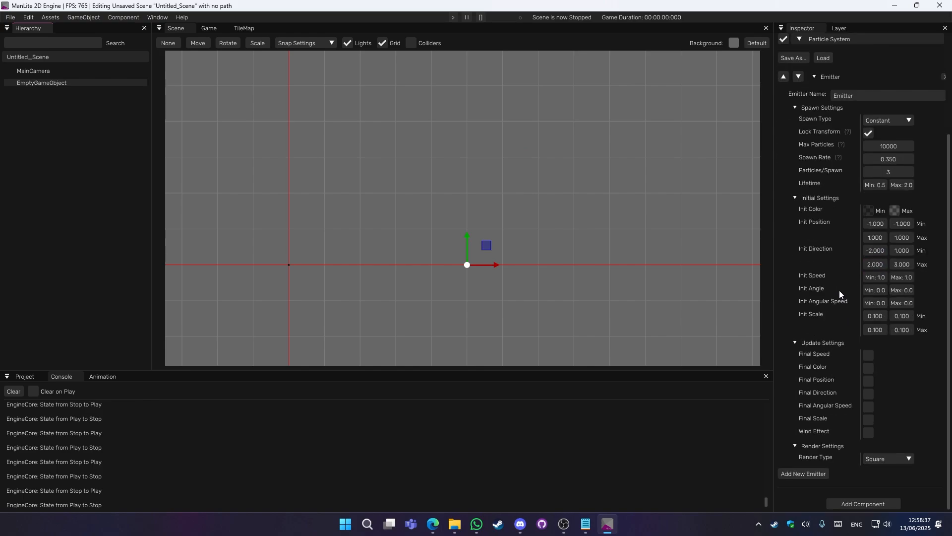
double_click(875, 251)
type("0")
key("Tab")
type("0")
key("Tab")
type("0")
key("Tab")
type("0")
left_click(453, 17)
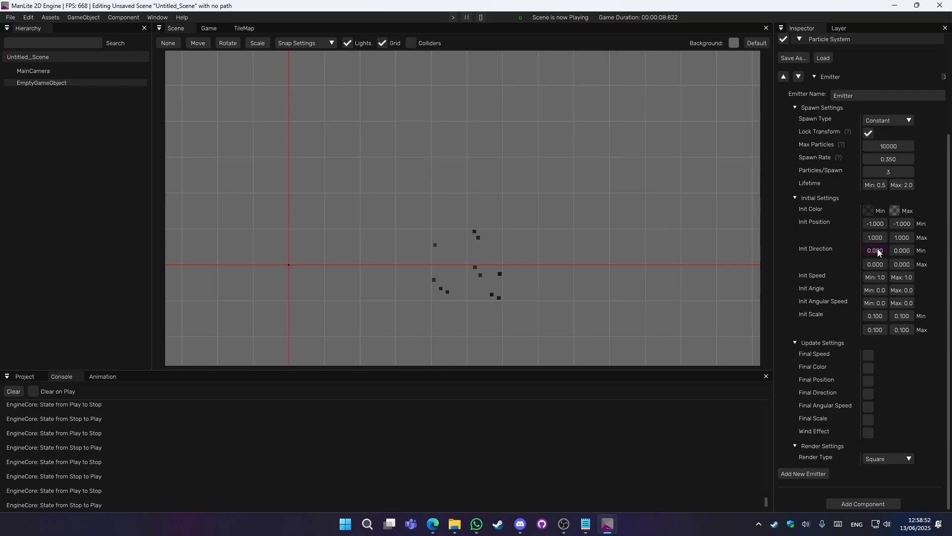
Step: With the scene playing, adjust Init Direction to Min -1.2, -2.3 and Max 2.5, -6.8
left_click_drag(878, 251, 882, 251)
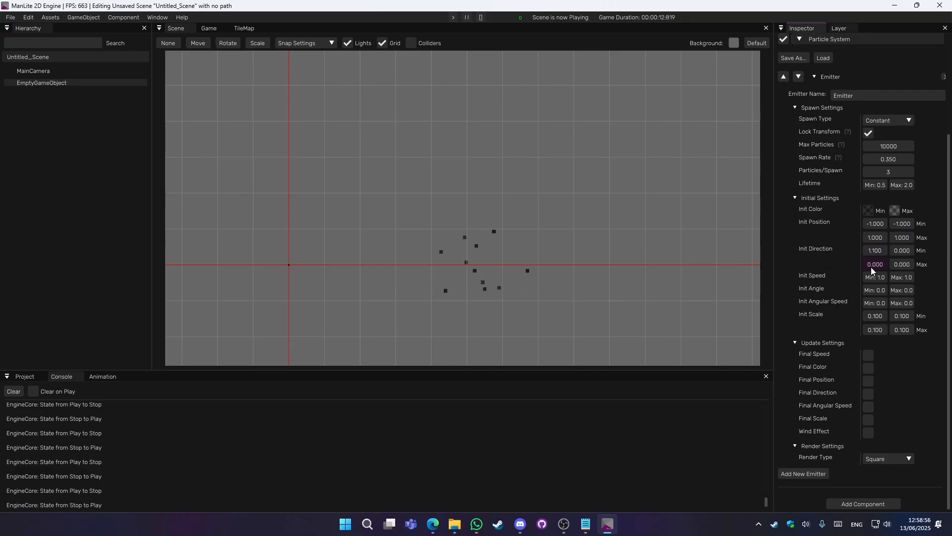
left_click_drag(873, 252, 861, 253)
left_click_drag(903, 251, 839, 250)
Step: Set Init Speed Min and Max to 0.0 and Init Angle Max to 70.0, and inspect the rotated particles up close
left_click_drag(863, 280, 842, 278)
mouse_move(899, 278)
left_mouse_down()
mouse_move(938, 278)
mouse_move(885, 274)
left_mouse_up()
left_click_drag(896, 279, 871, 285)
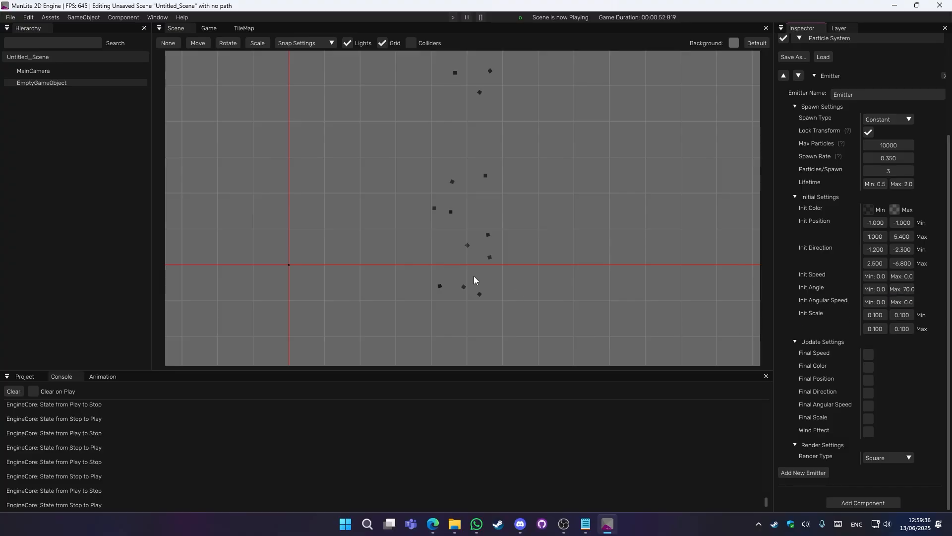
scroll(475, 275, "up", 3)
middle_click_drag(542, 267, 546, 224)
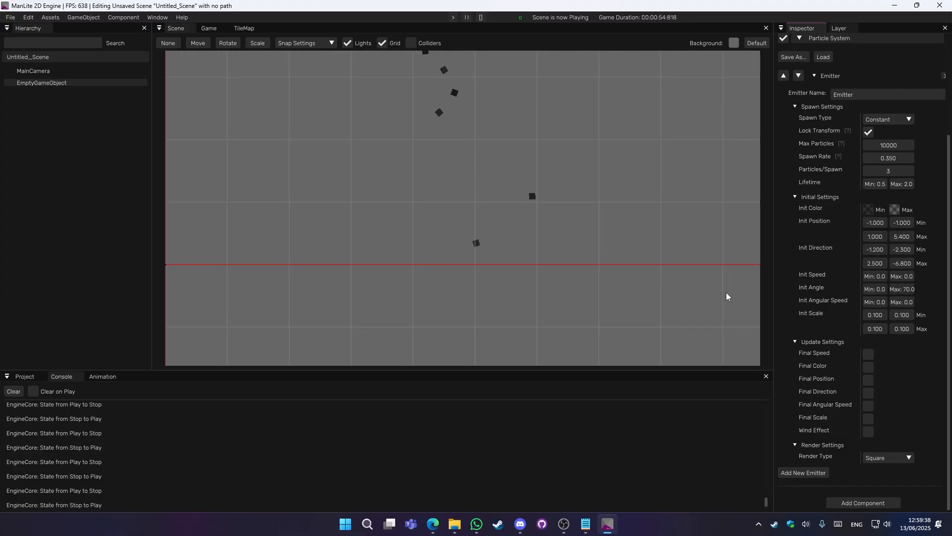
Step: Raise the emitter's Init Angle Max to 180 and check the particle rotations in the playing scene
left_click_drag(901, 290, 908, 293)
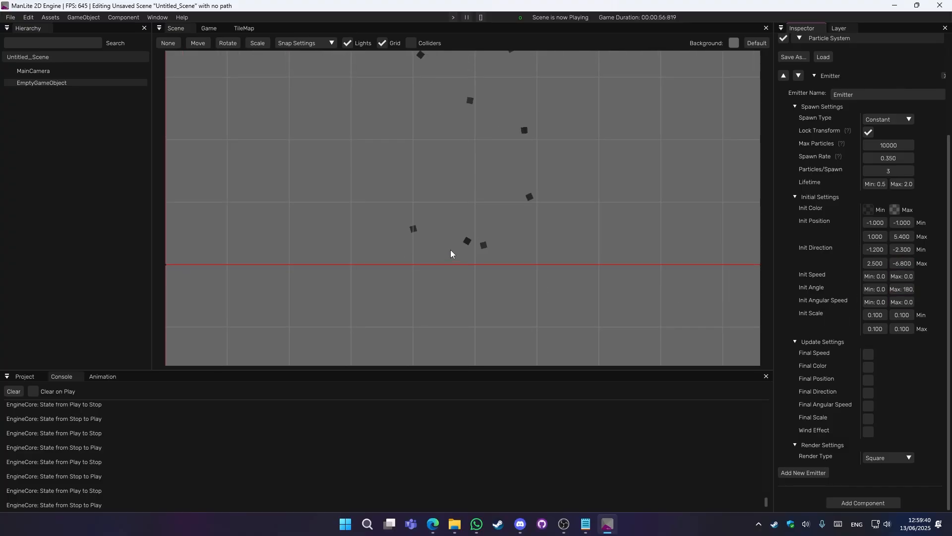
scroll(496, 242, "down", 4)
middle_click_drag(514, 235, 521, 262)
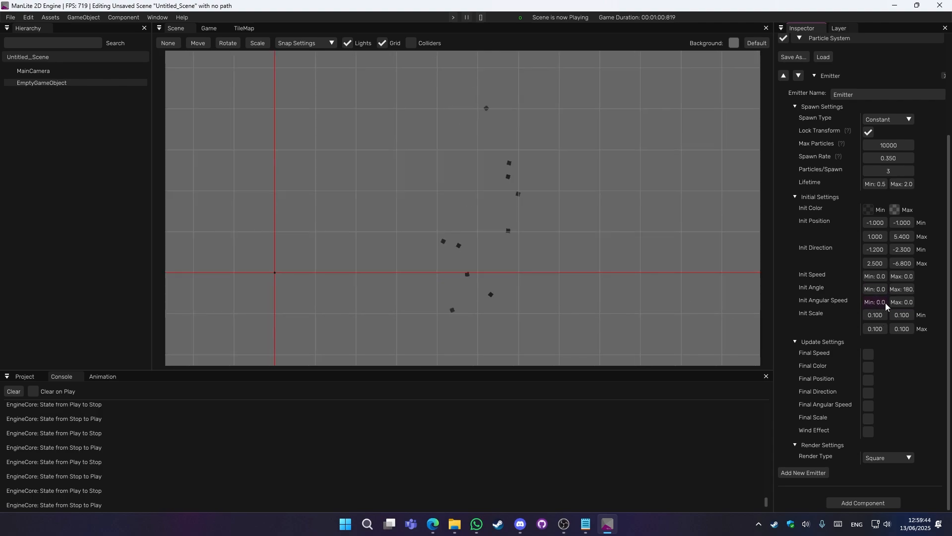
Step: Raise Init Angular Speed Min and Max to 19.6 and inspect the spinning particles up close
left_click_drag(885, 303, 950, 307)
scroll(512, 261, "up", 4)
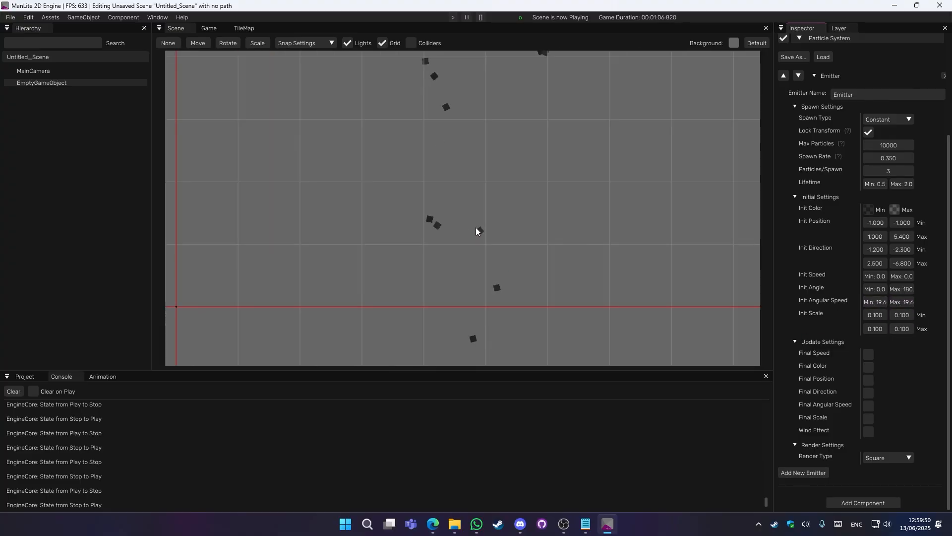
scroll(521, 272, "down", 3)
scroll(526, 268, "up", 1)
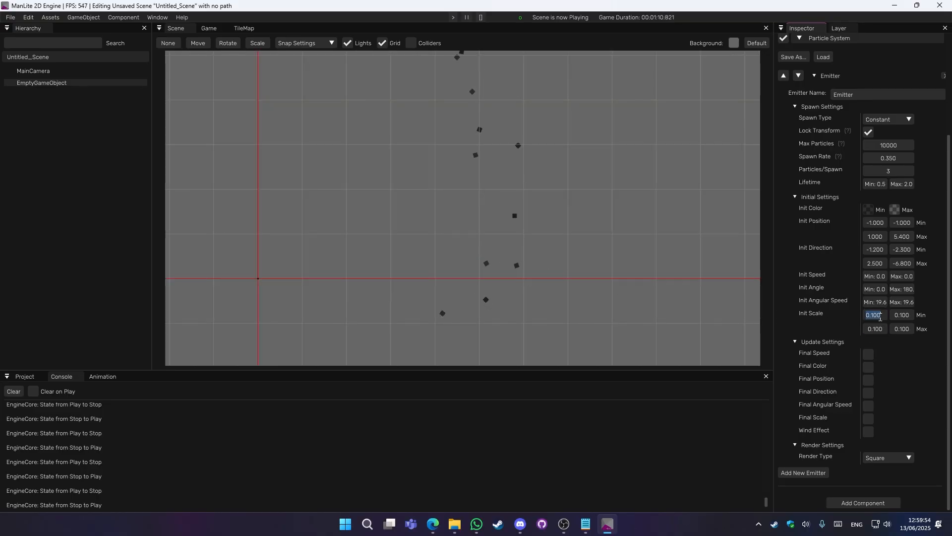
Step: Set all four Init Scale Min and Max values to 1 and check the enlarged particles
type("1")
key("Return")
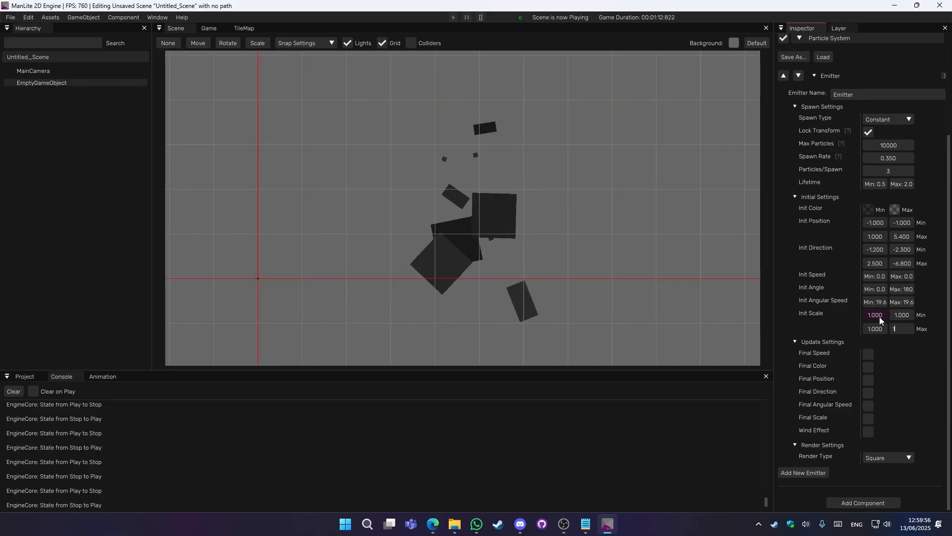
scroll(541, 275, "down", 3)
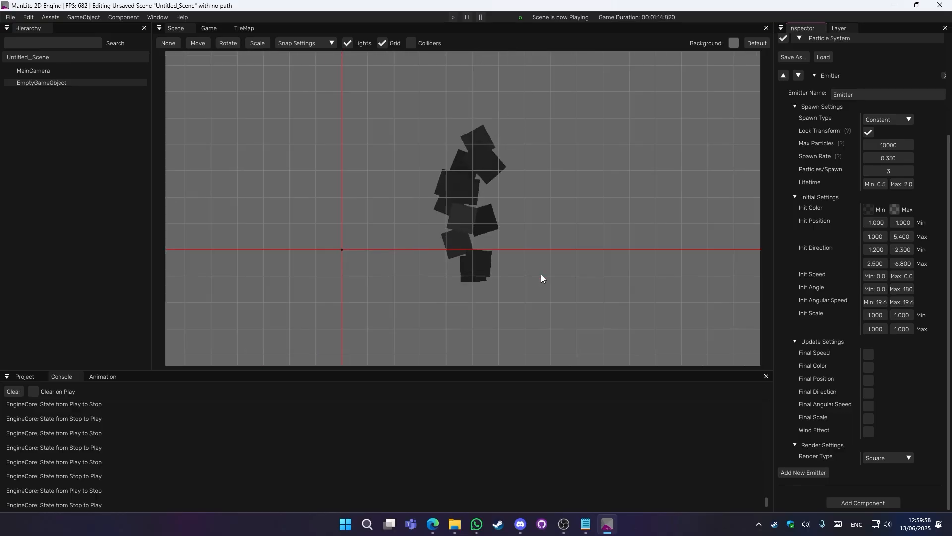
scroll(541, 273, "up", 2)
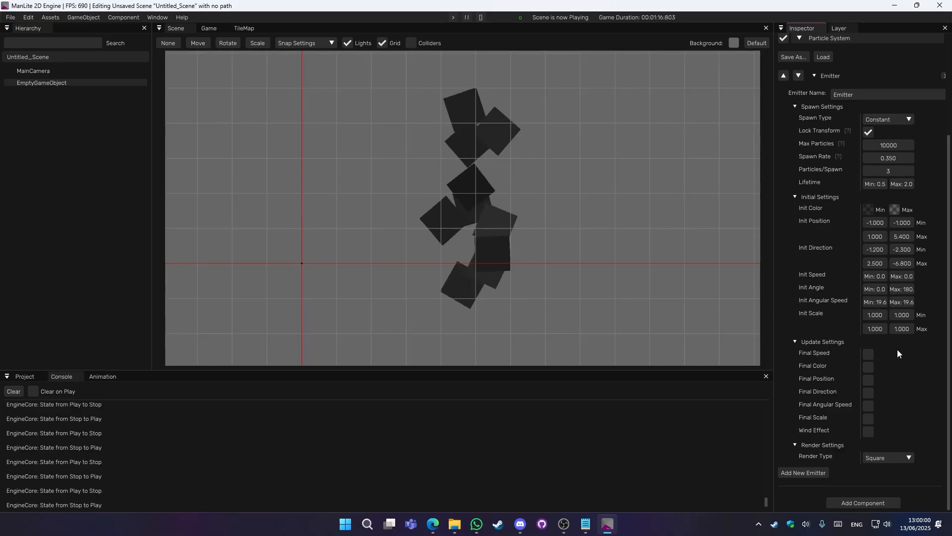
Step: Collapse the emitter's Spawn and Initial Settings, enable Final Speed, and set its Min and Max to 0.1
left_click(807, 198)
left_click(793, 234)
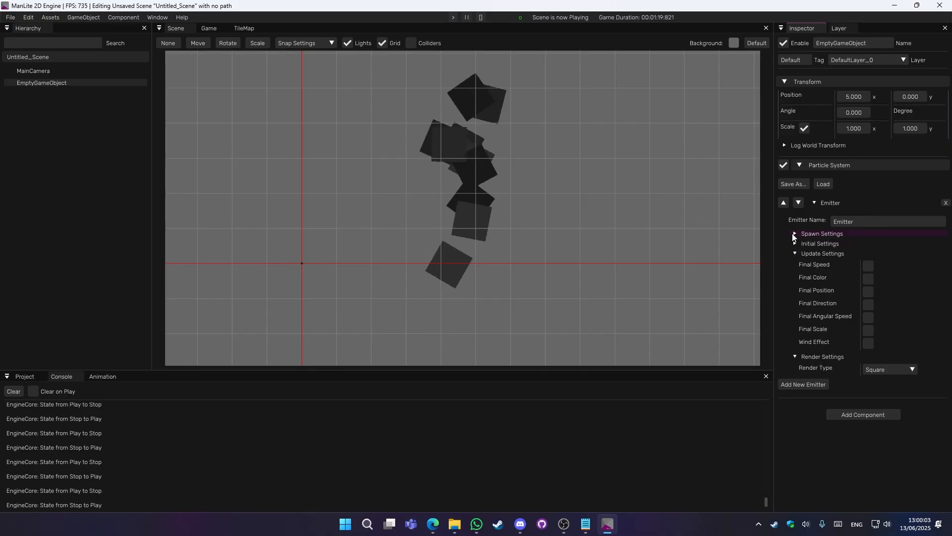
left_click(869, 265)
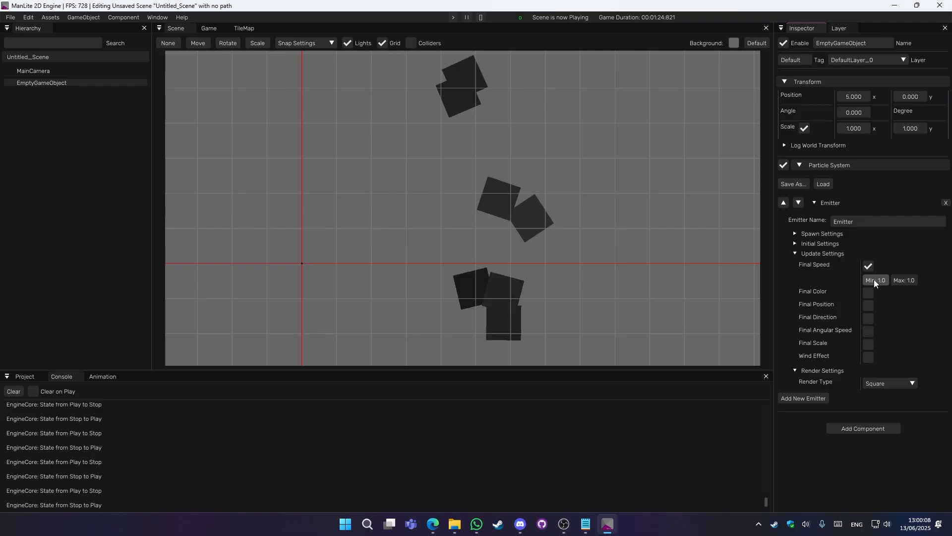
double_click(874, 280)
type("0.1")
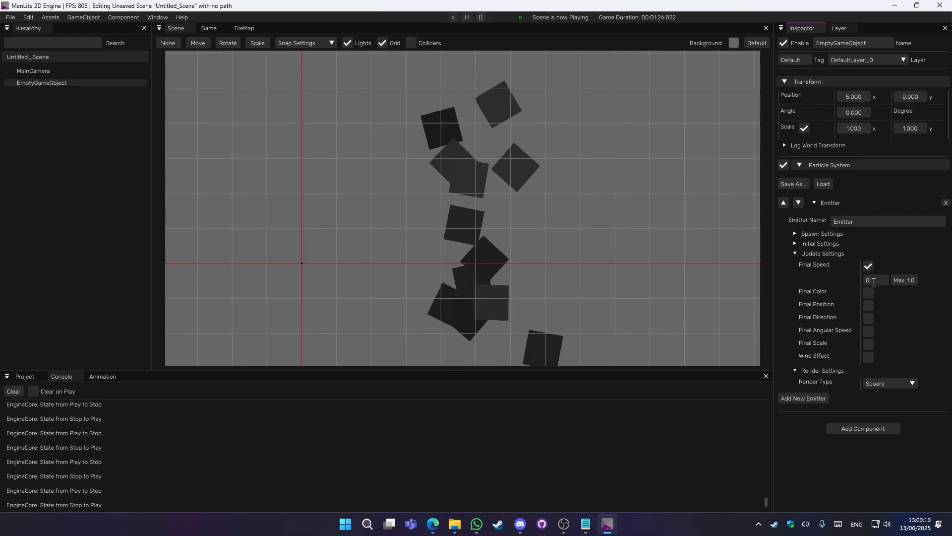
double_click(917, 277)
type("0.1")
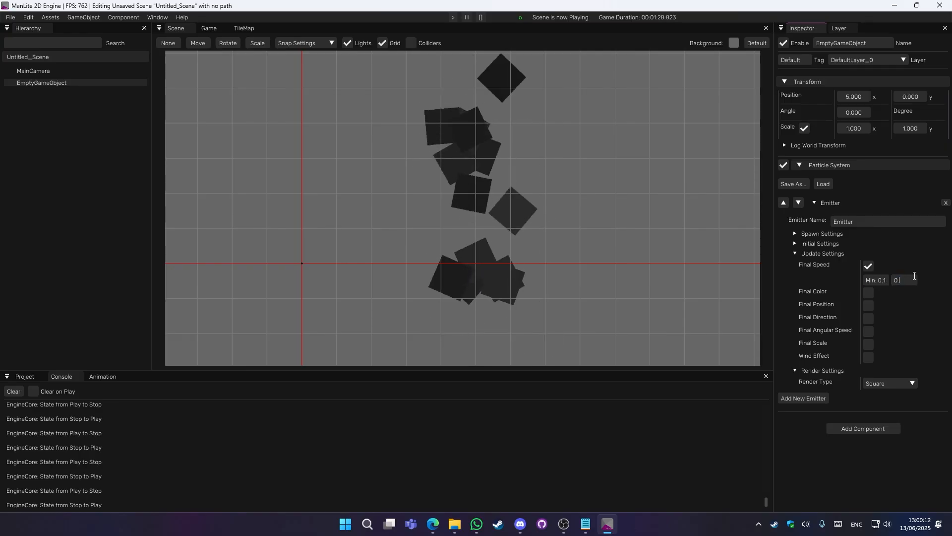
key("Return")
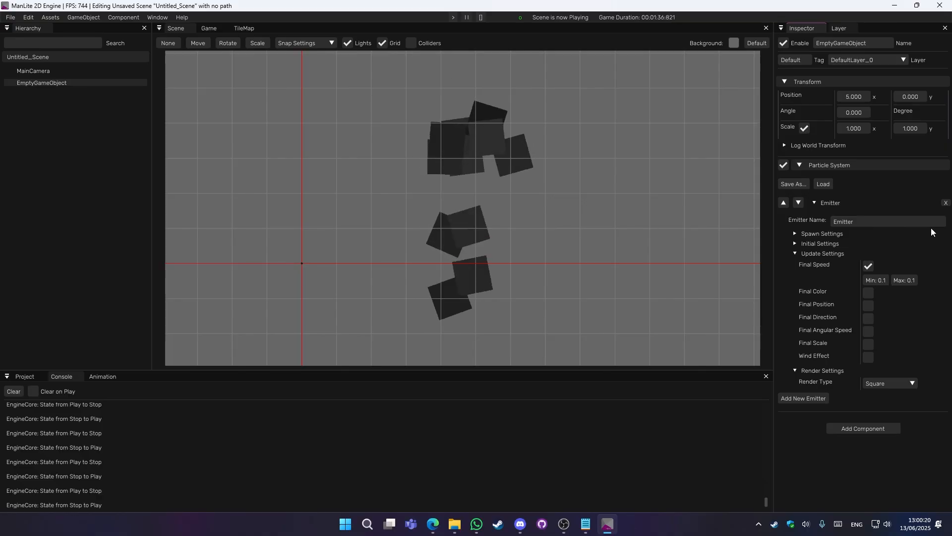
Step: Switch the emitter's update setting from Final Speed to Final Color and set its minimum color to fully transparent black, #00000000
left_click(868, 265)
left_click(868, 276)
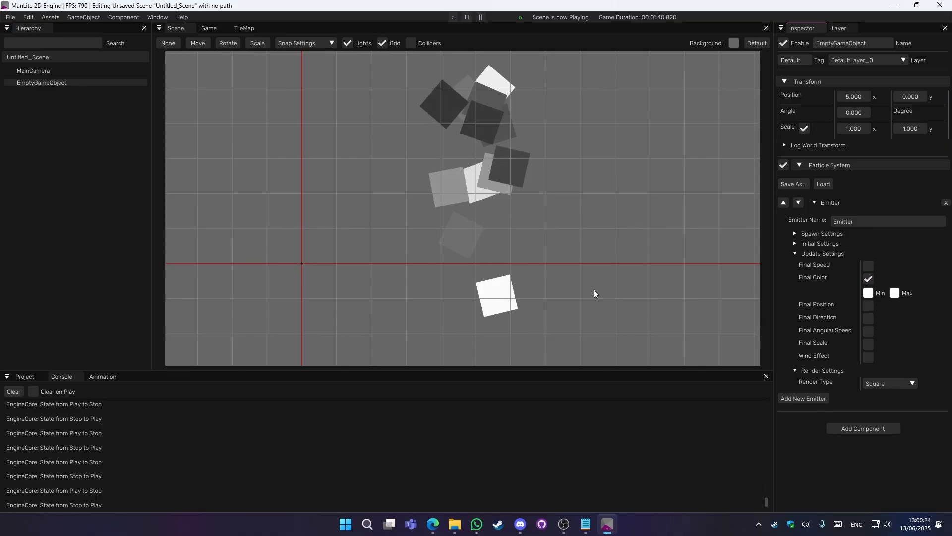
left_click(868, 292)
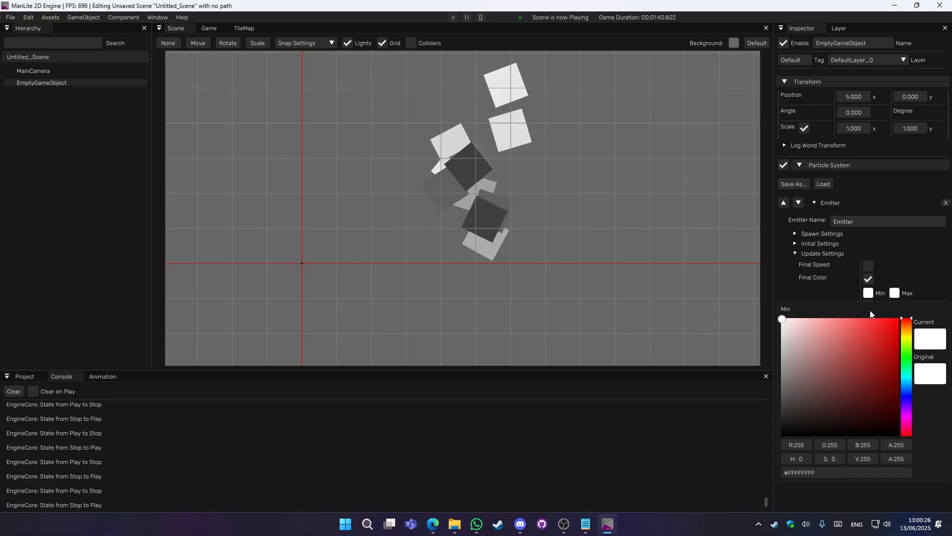
left_click(829, 404)
left_click_drag(827, 404, 778, 442)
left_click_drag(904, 445, 704, 454)
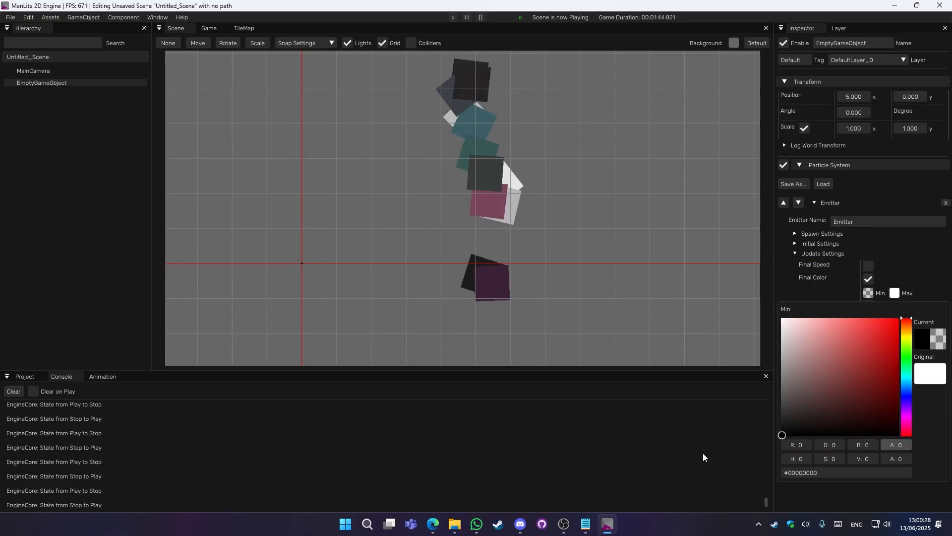
Step: Set the maximum Final Color to fully transparent black, #00000000
left_click(898, 292)
left_click(895, 295)
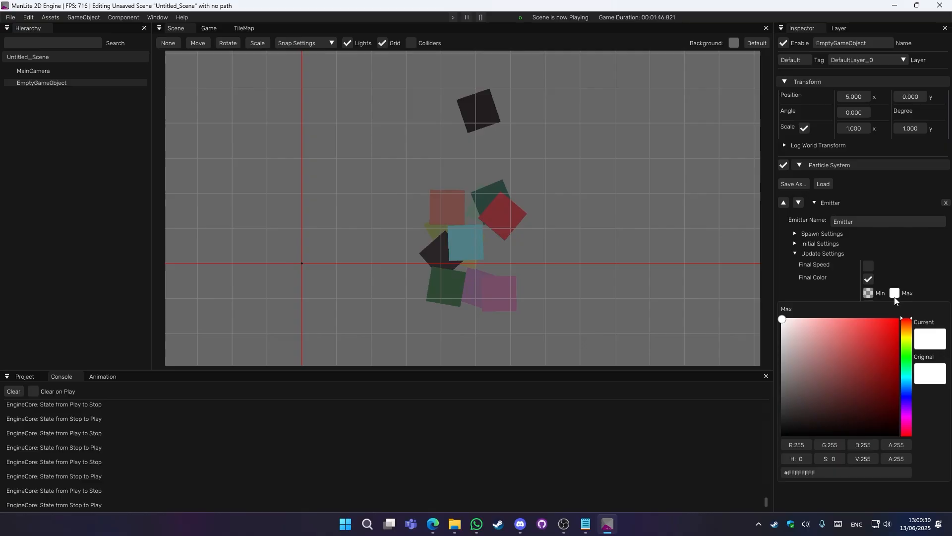
left_click_drag(830, 387, 763, 461)
left_click_drag(905, 446, 793, 455)
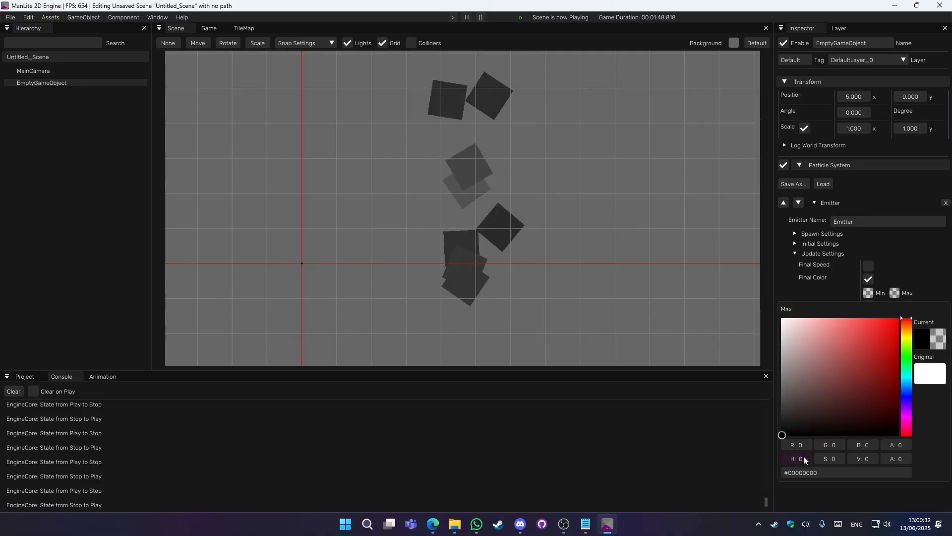
left_click(932, 278)
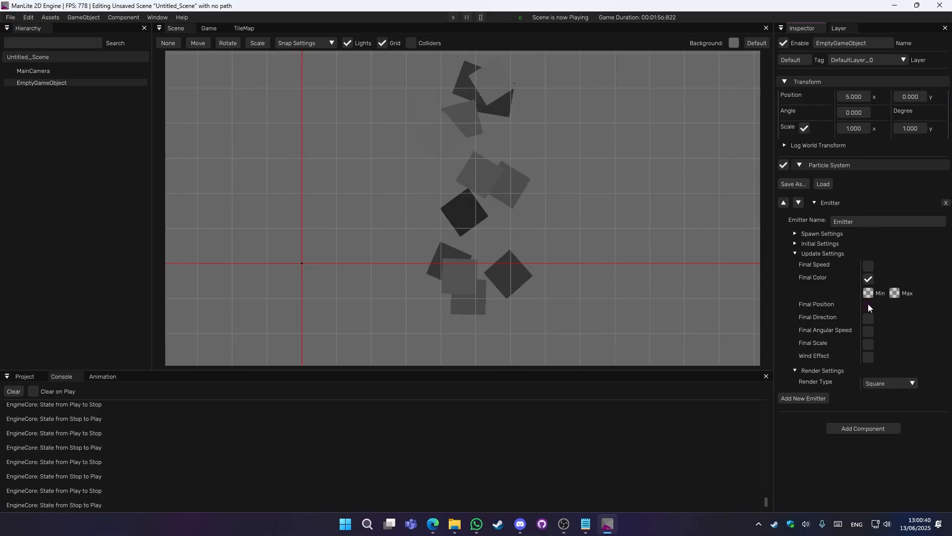
Step: Disable Final Color and enable Final Position with a minimum of -1, -1
left_click(867, 280)
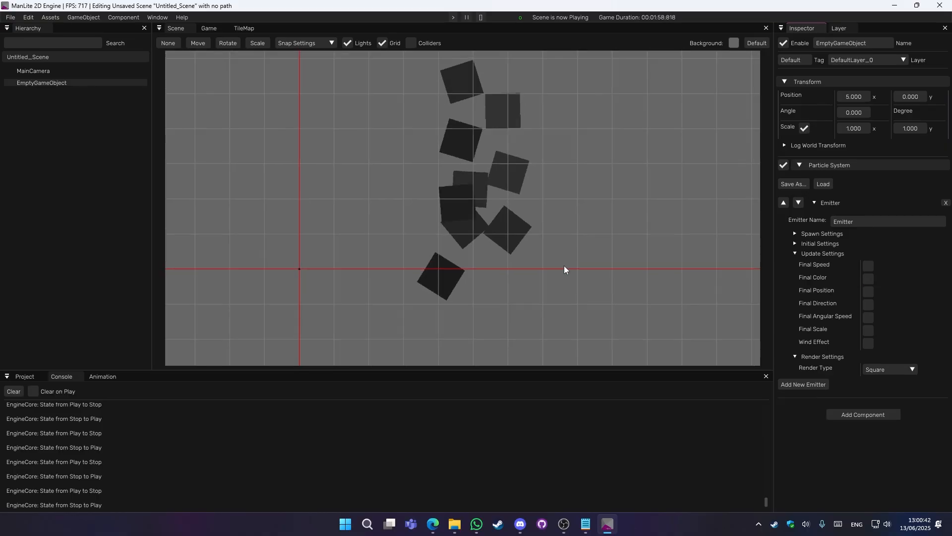
scroll(551, 269, "down", 2)
scroll(554, 273, "up", 1)
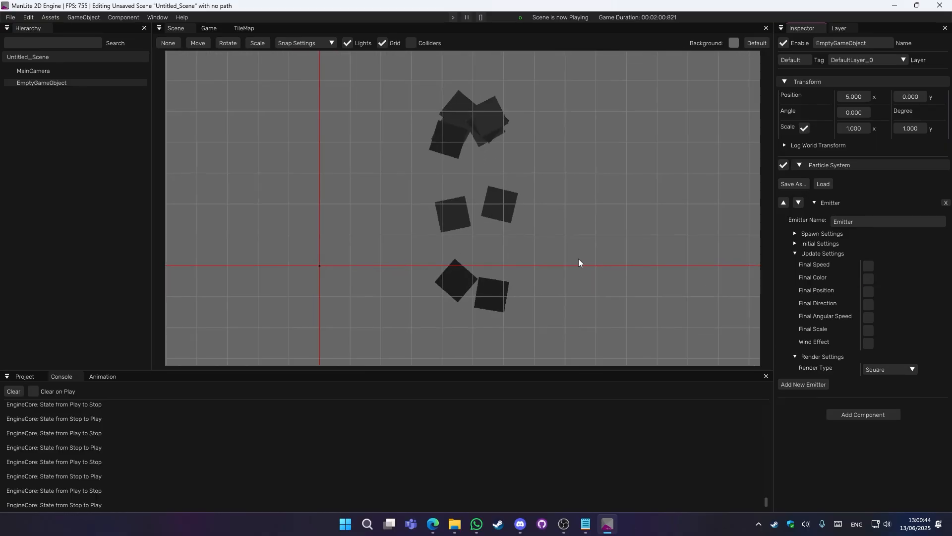
left_click(868, 291)
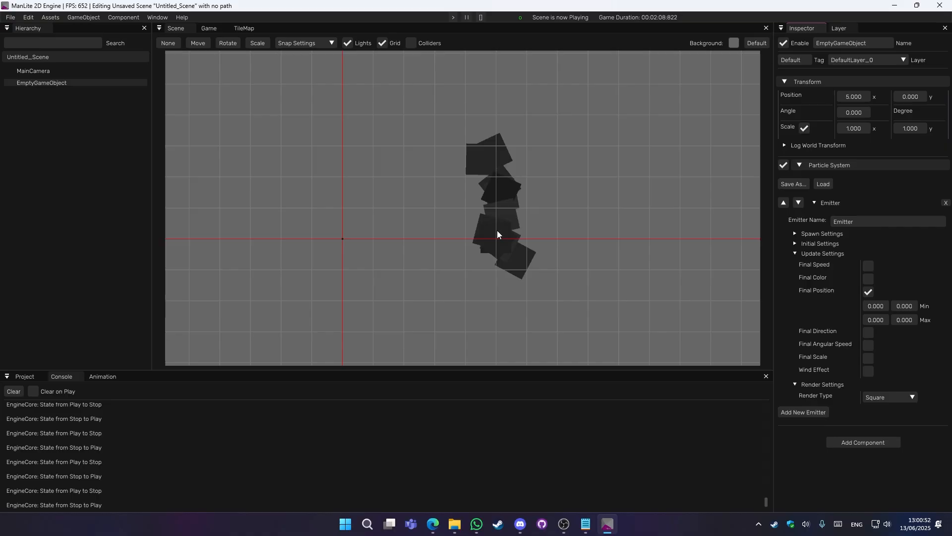
double_click(885, 304)
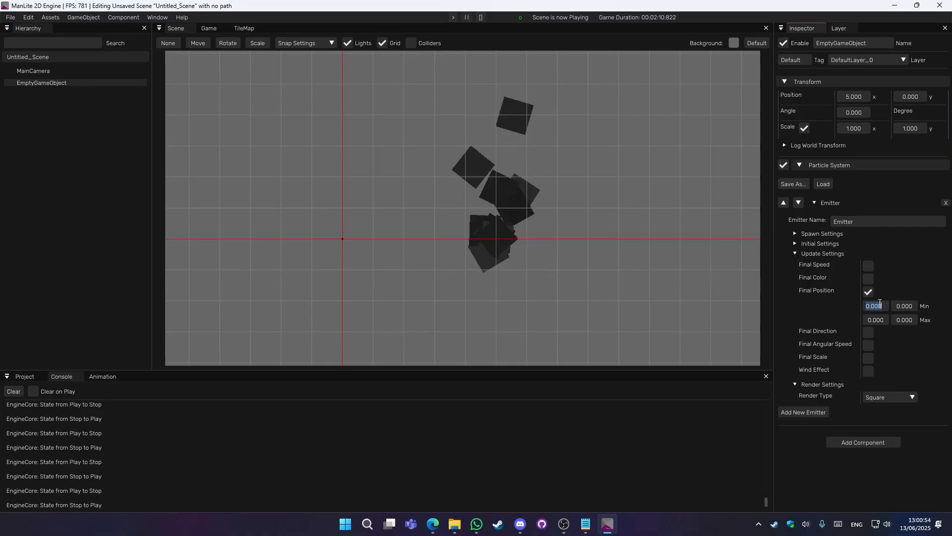
type("-1")
key("Tab")
type("-1")
Step: Set the maximum Final Position to 1, 1
key("Tab")
type("1")
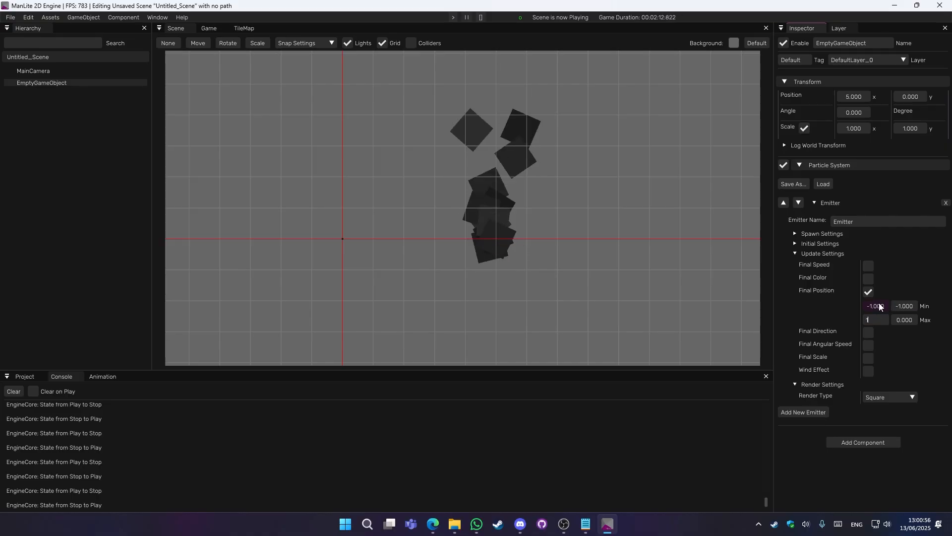
key("Tab")
type("1")
key("Return")
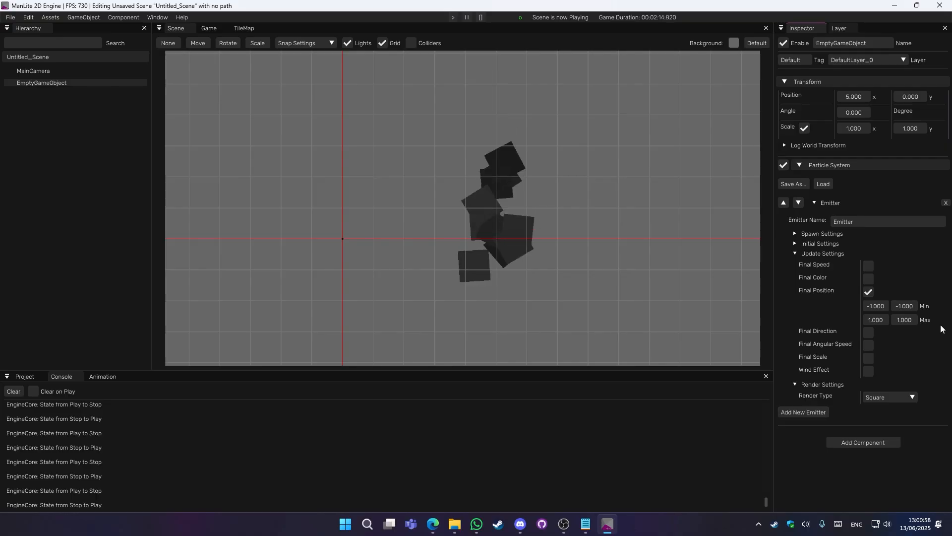
Step: Disable Final Position and enable Final Angular Speed with a minimum of 0
scroll(553, 316, "down", 1)
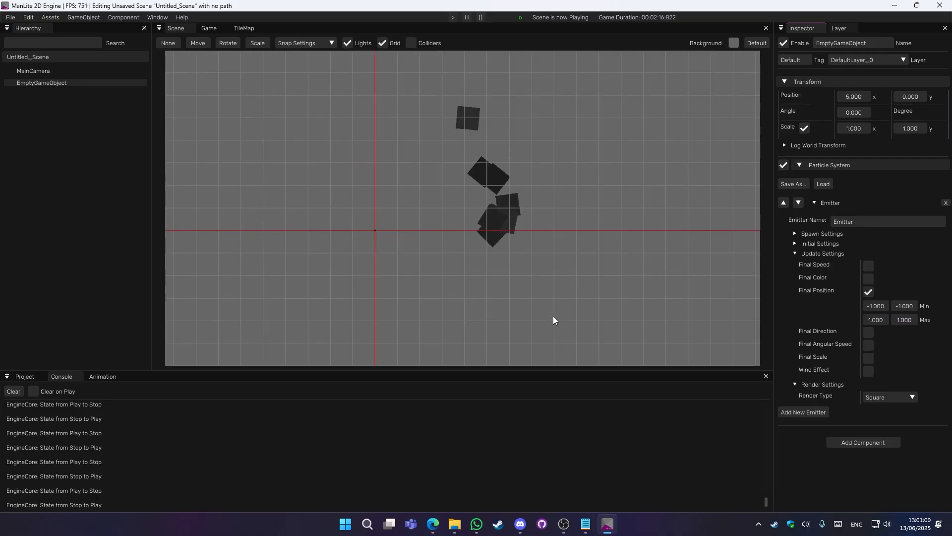
scroll(546, 317, "up", 1)
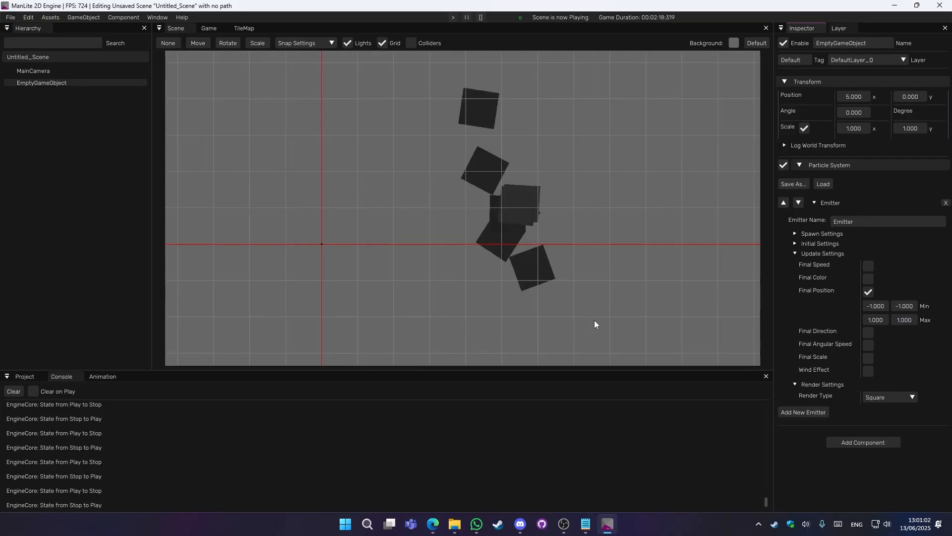
left_click(868, 291)
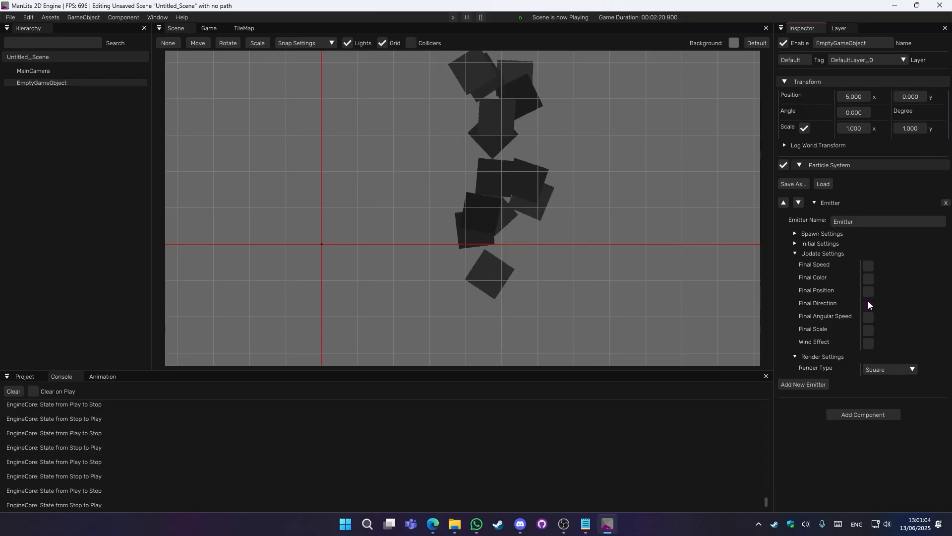
mouse_move(552, 241)
middle_mouse_down()
mouse_move(538, 265)
mouse_move(545, 253)
middle_mouse_up()
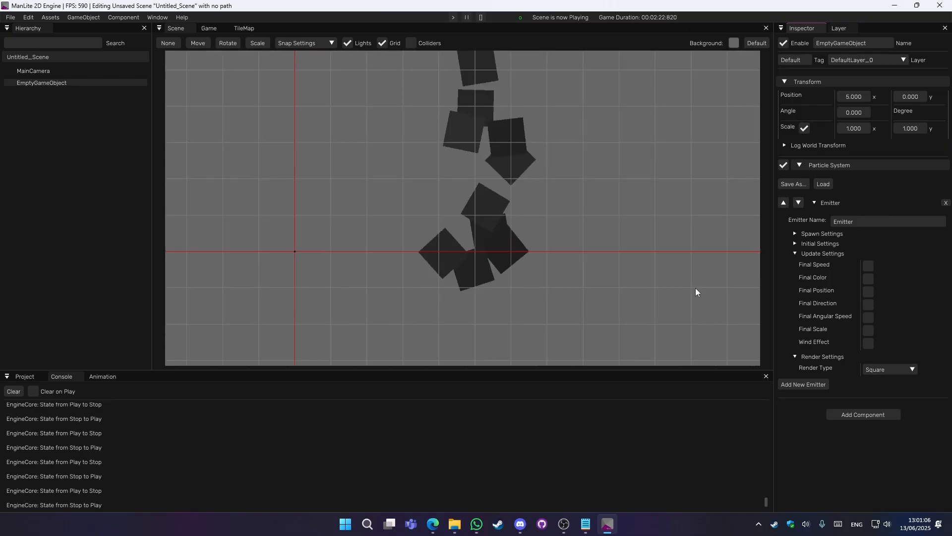
left_click(867, 318)
double_click(876, 332)
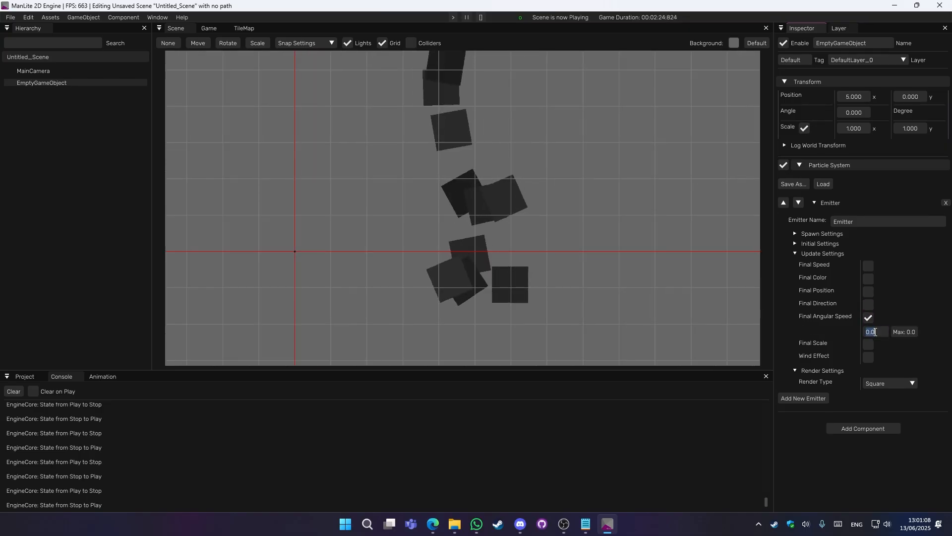
type("0")
left_click(927, 324)
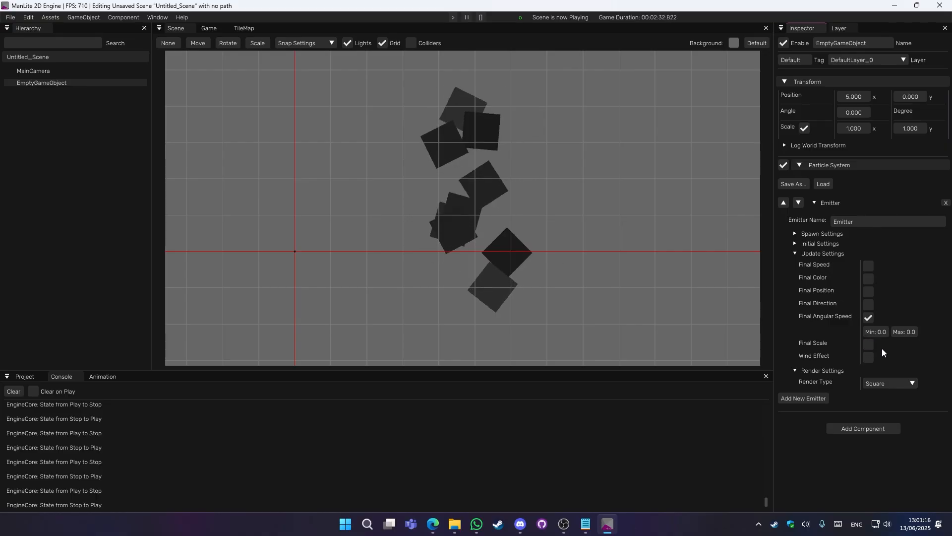
Step: Enable Final Scale to preview its effect on the particles and disable it again
left_click(869, 346)
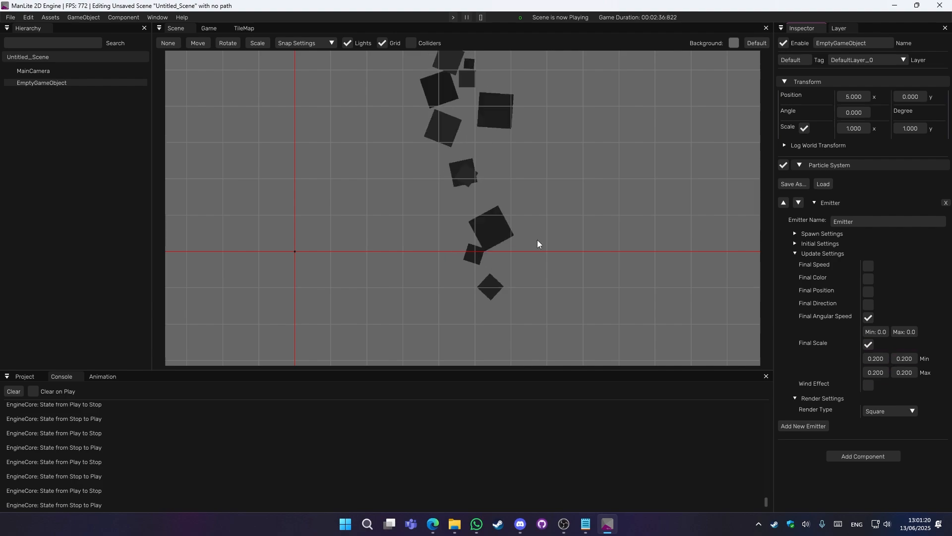
scroll(536, 253, "down", 4)
left_click(868, 345)
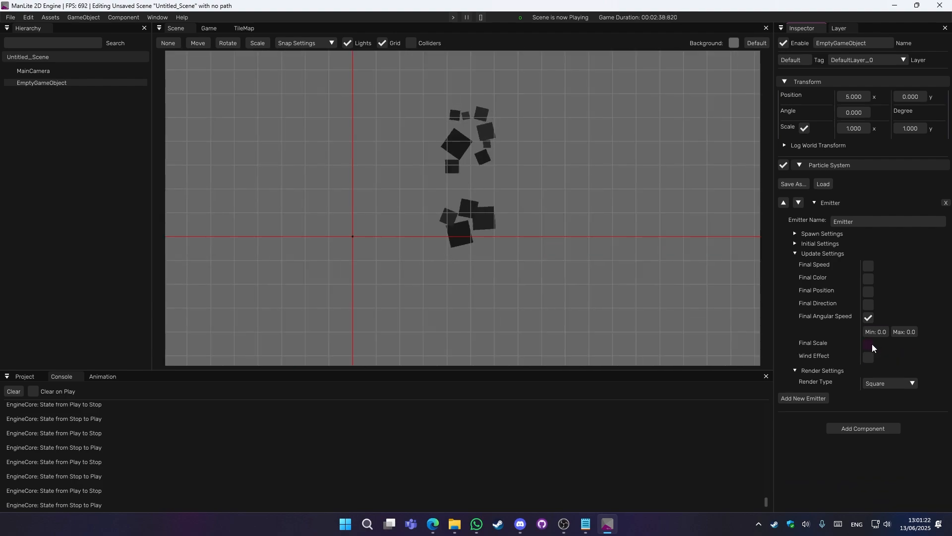
scroll(550, 255, "up", 5)
middle_click_drag(550, 255, 552, 269)
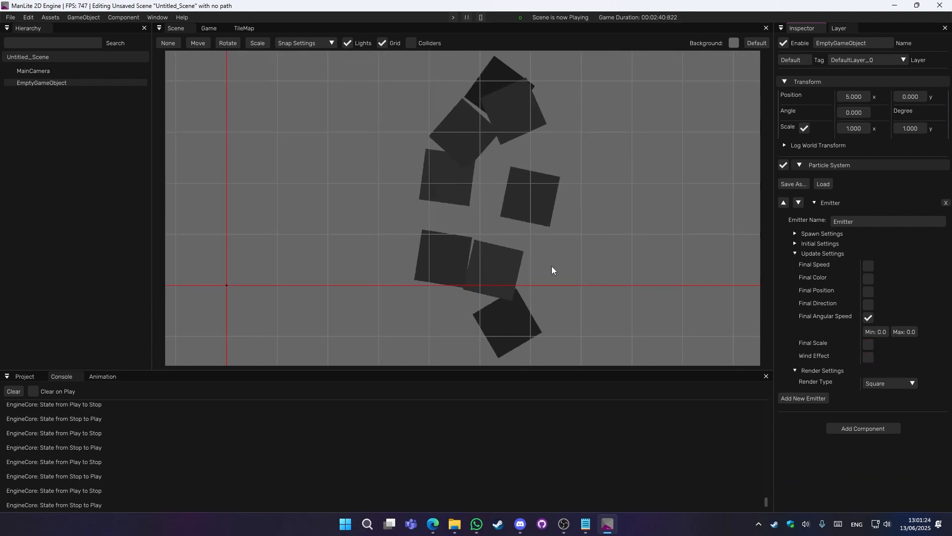
scroll(552, 270, "down", 4)
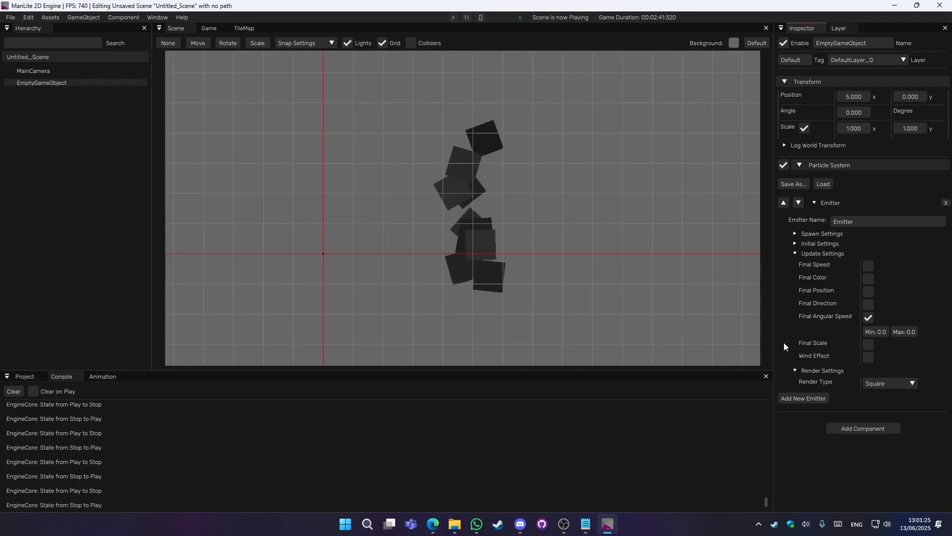
Step: Enable Wind Effect on the emitter with a minimum of -5, -5 and a maximum of 5, 5
left_click(869, 358)
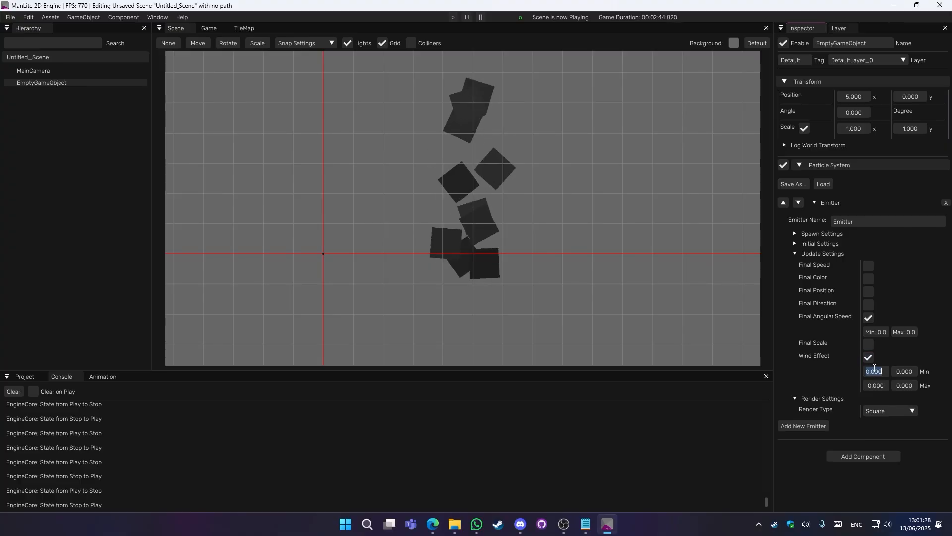
left_click(875, 370)
type("-5")
key("Tab")
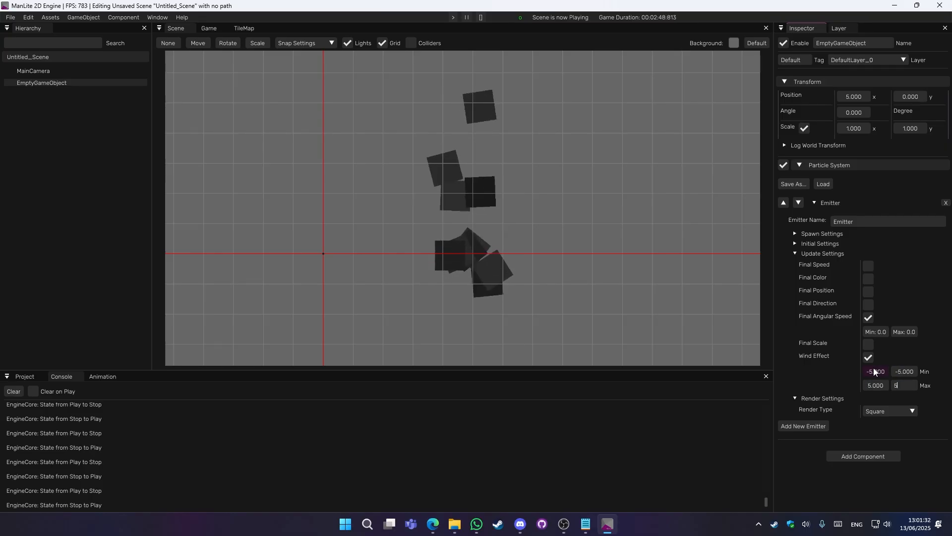
key("Return")
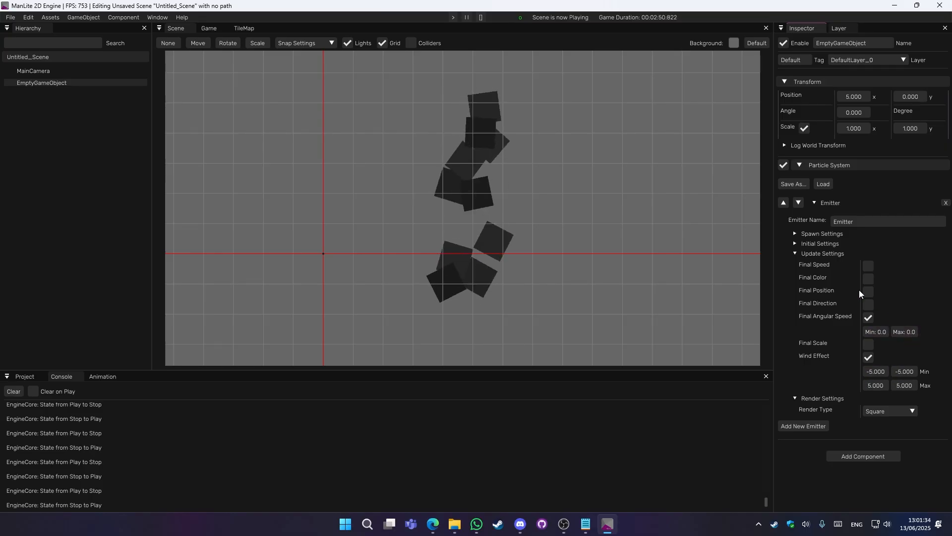
Step: Set the minimum Init Speed to 1 in the emitter's initial settings
left_click(796, 244)
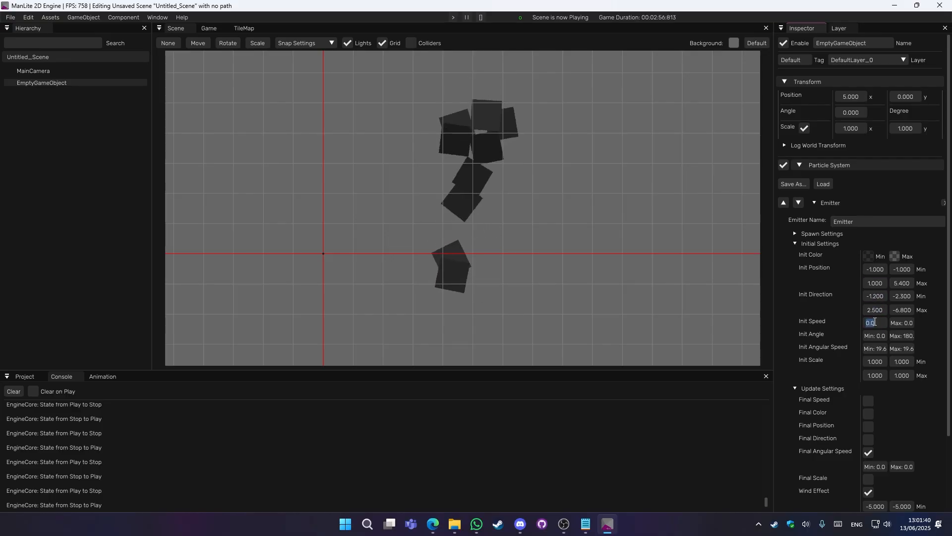
type("1")
key("Return")
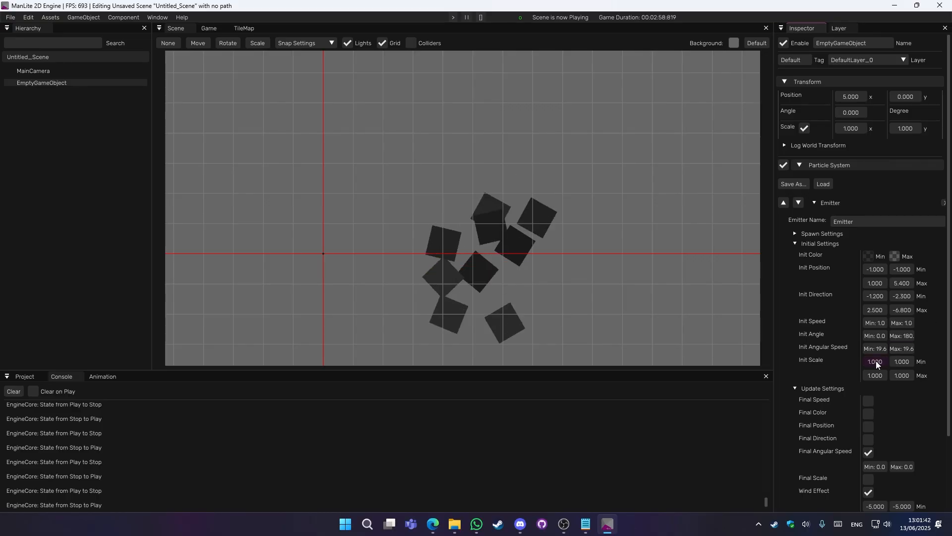
Step: Set both the minimum and maximum Init Scale of the particles to 0.2, 0.2
double_click(877, 364)
type("0.2")
key("Tab")
type("0.2")
key("Tab")
type("0.")
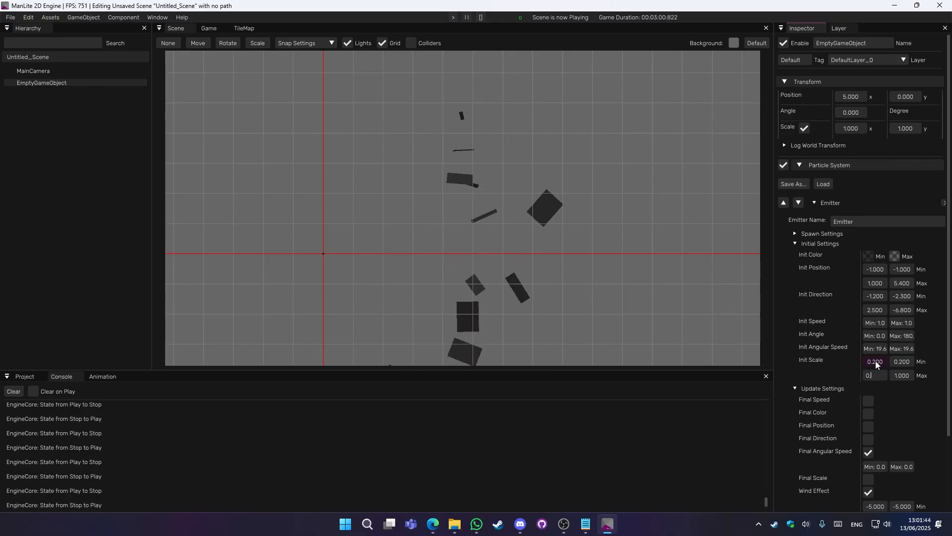
type("2")
key("Tab")
type("0.2")
key("Return")
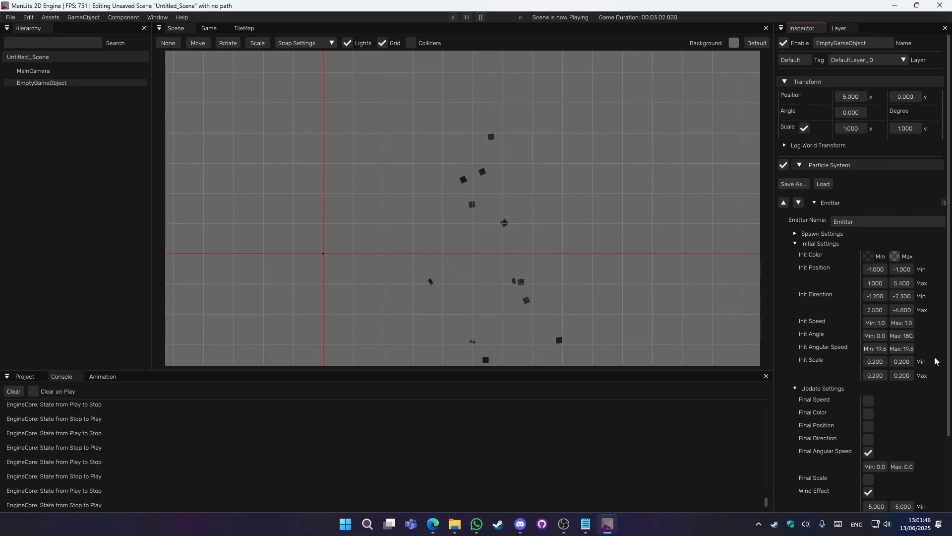
Step: Set the minimum and maximum Init Direction to 0, 1 and disable Wind Effect
scroll(935, 361, "down", 3)
scroll(609, 302, "down", 3)
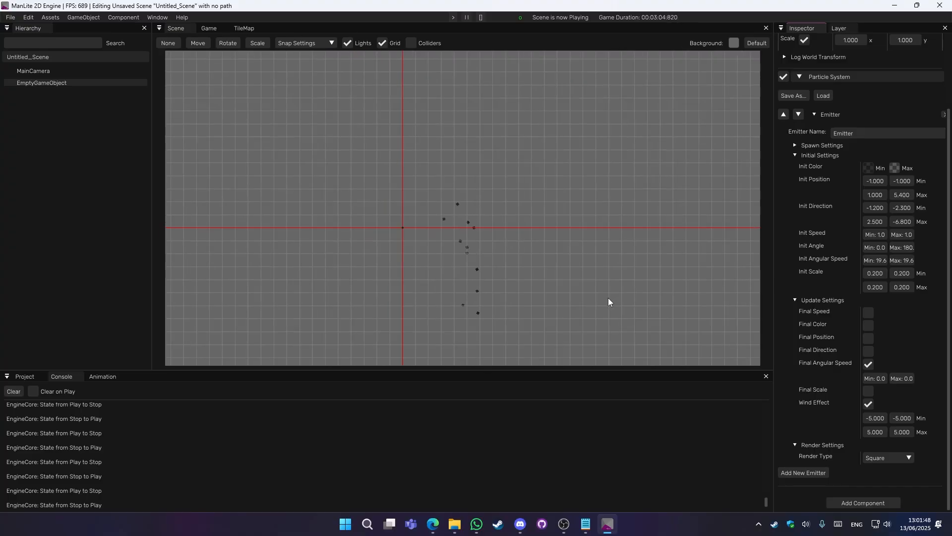
scroll(609, 301, "up", 3)
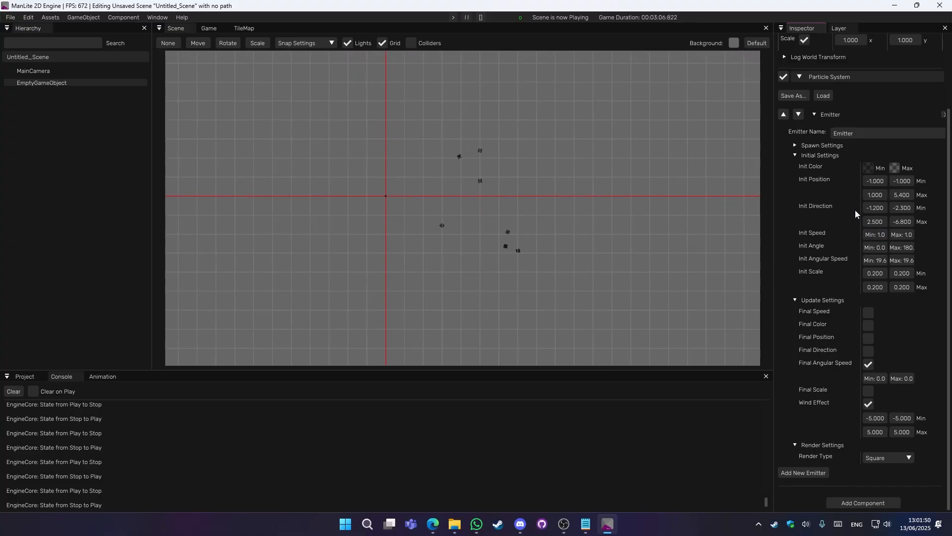
double_click(882, 208)
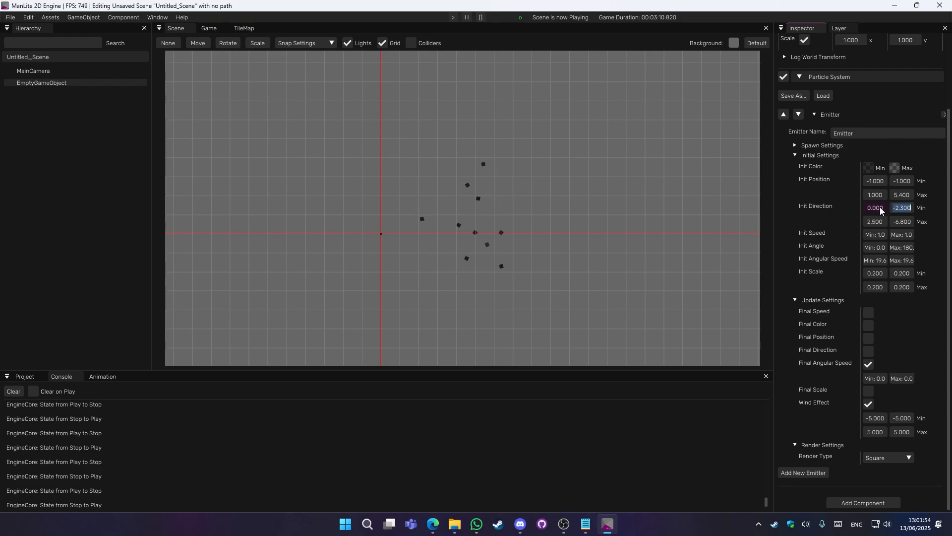
type("11")
key("Return")
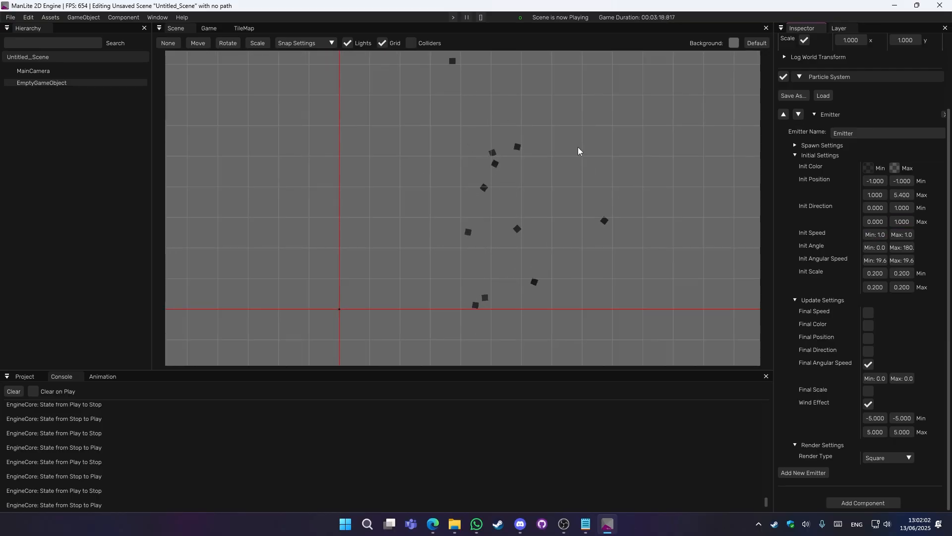
scroll(572, 199, "down", 3)
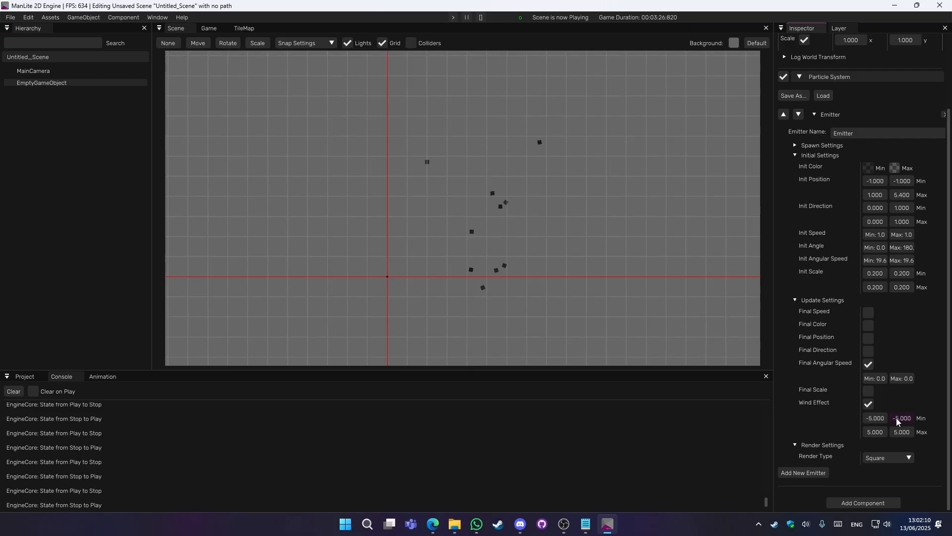
left_click(869, 404)
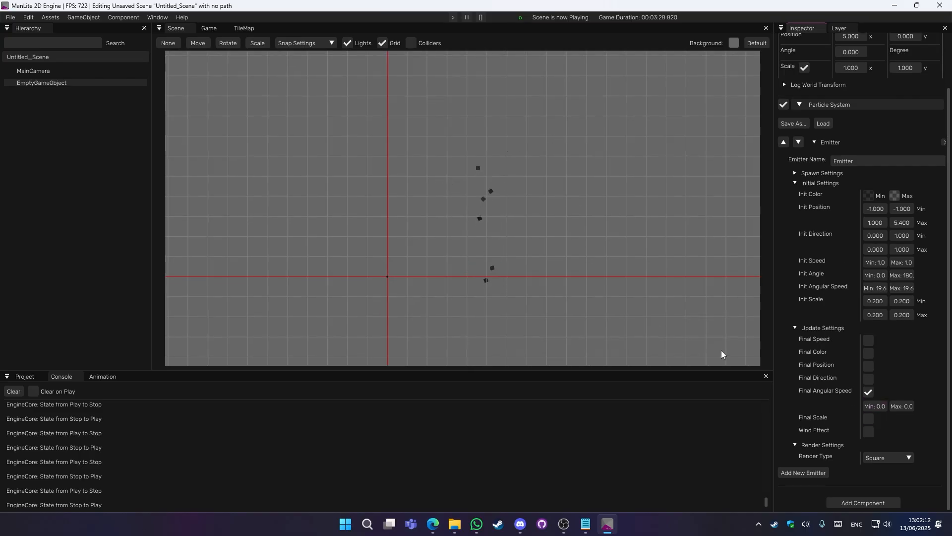
Step: Enable Wind Effect on the emitter with a minimum of -0.5, -0.5 and a maximum of 0.5, 0.5
left_click(868, 432)
double_click(879, 447)
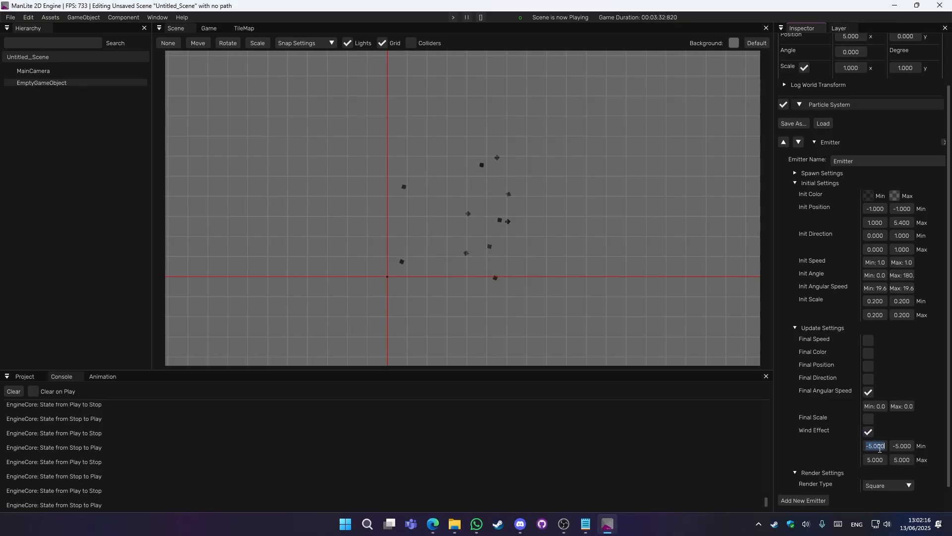
type("-0.5")
key("Tab")
type("0")
scroll(922, 431, "up", 2)
scroll(923, 433, "down", 3)
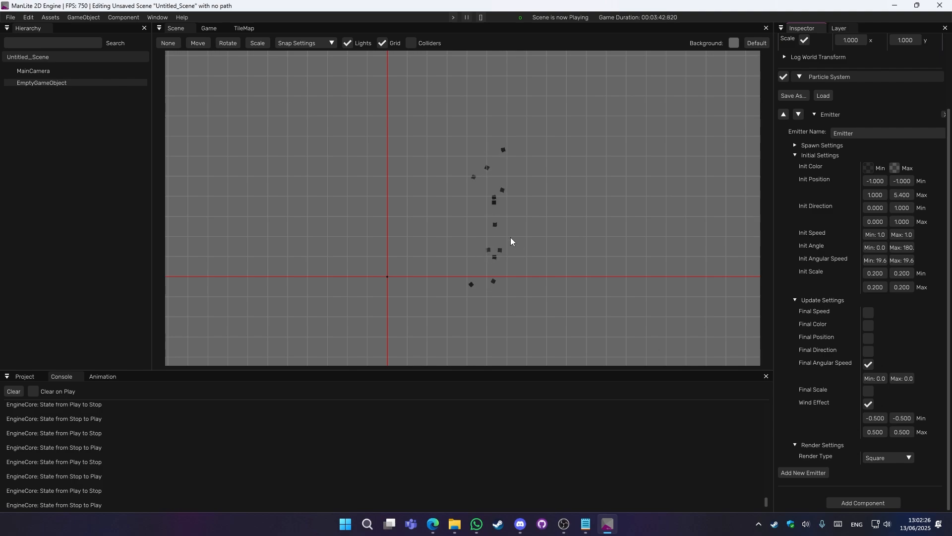
scroll(502, 240, "up", 2)
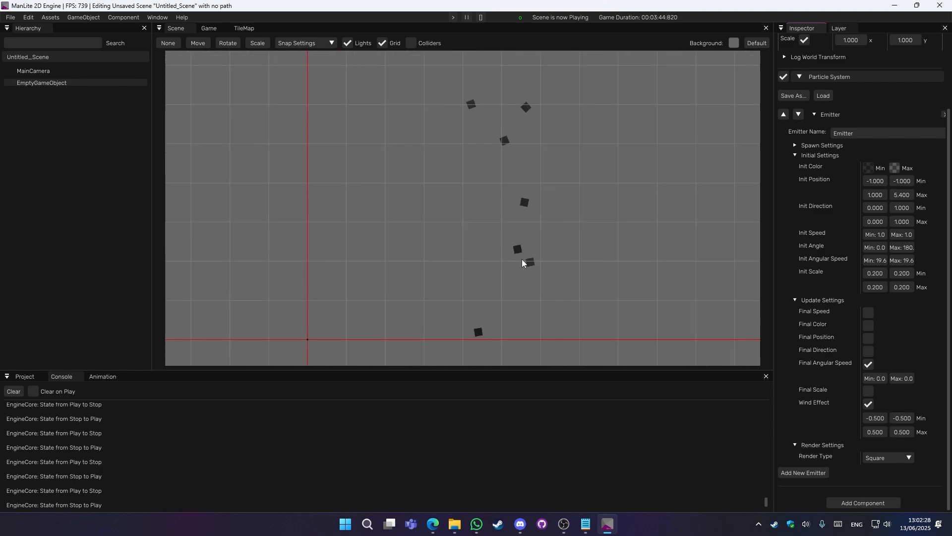
Step: Set the Wind Effect minimum to -2, -2 and its maximum to 2, 2
double_click(874, 419)
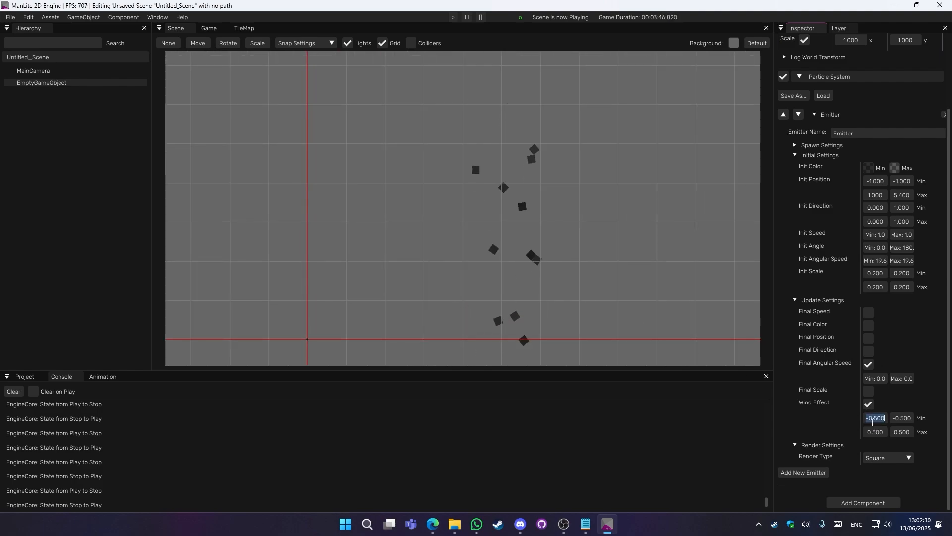
type("-2")
key("Tab")
type("-2")
key("Tab")
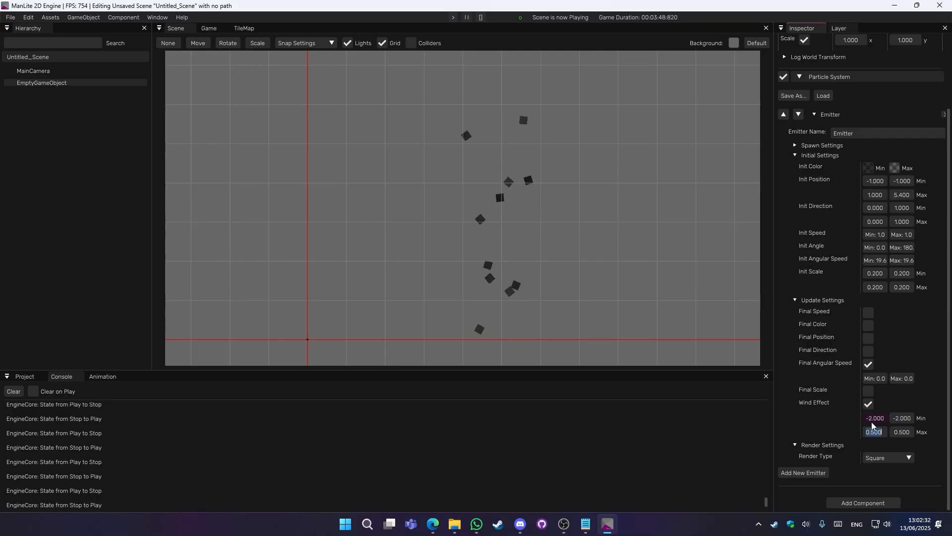
type("2")
key("Tab")
type("2")
key("Tab")
scroll(924, 423, "down", 3)
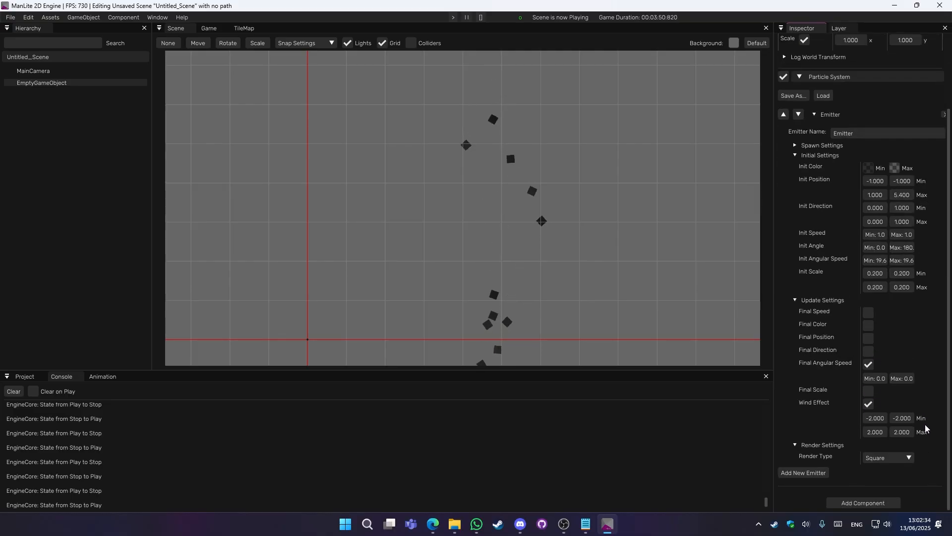
scroll(542, 319, "down", 2)
scroll(500, 240, "up", 1)
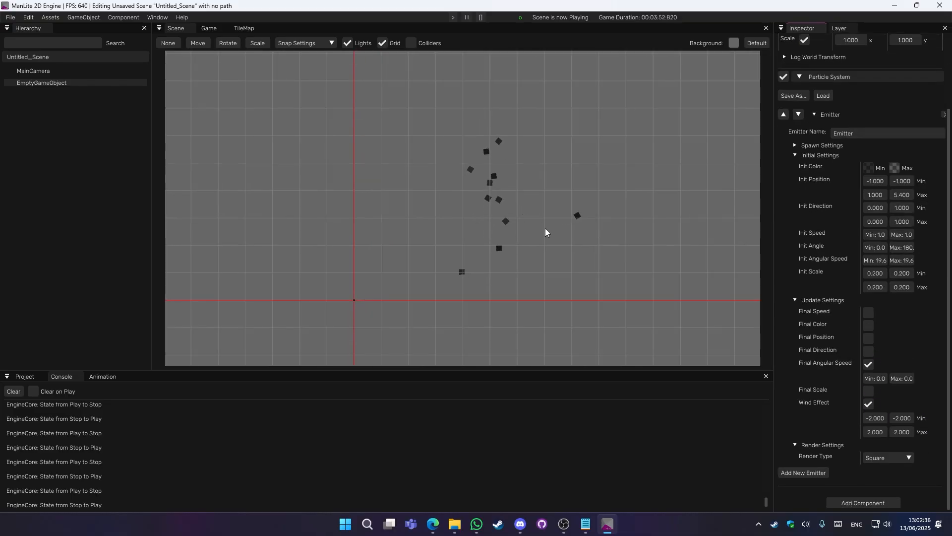
scroll(531, 266, "down", 3)
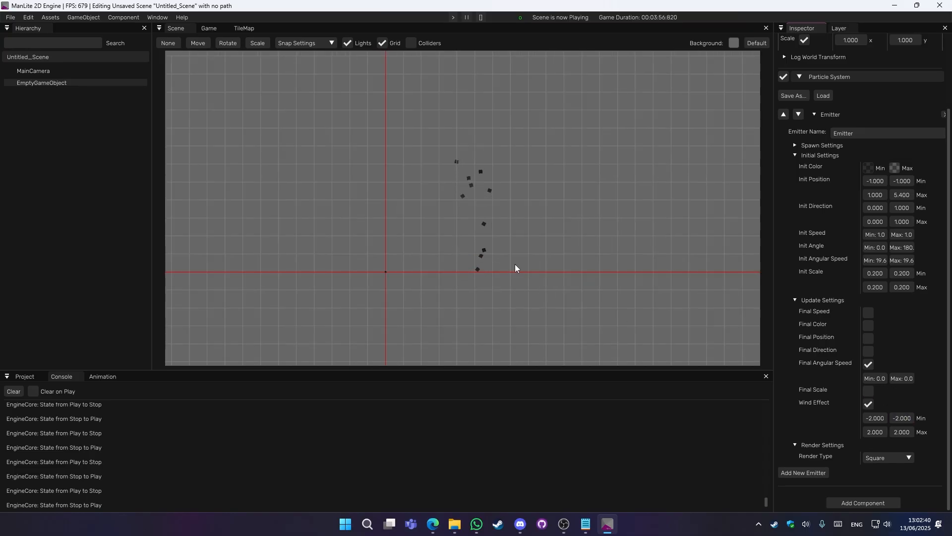
scroll(516, 268, "up", 2)
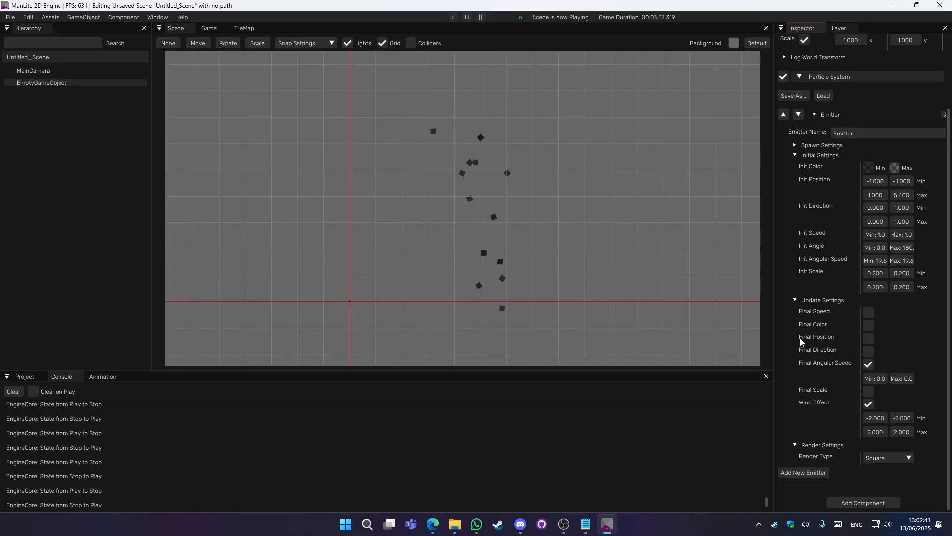
Step: Set the vertical Wind Effect values to 0 for both the minimum and the maximum
double_click(911, 419)
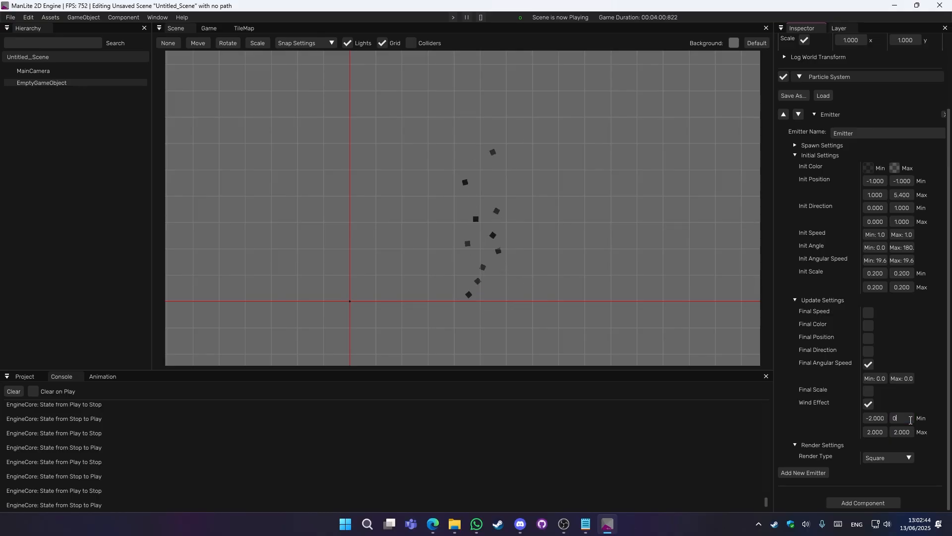
key("Tab")
key("Tab")
type("0")
left_click(939, 391)
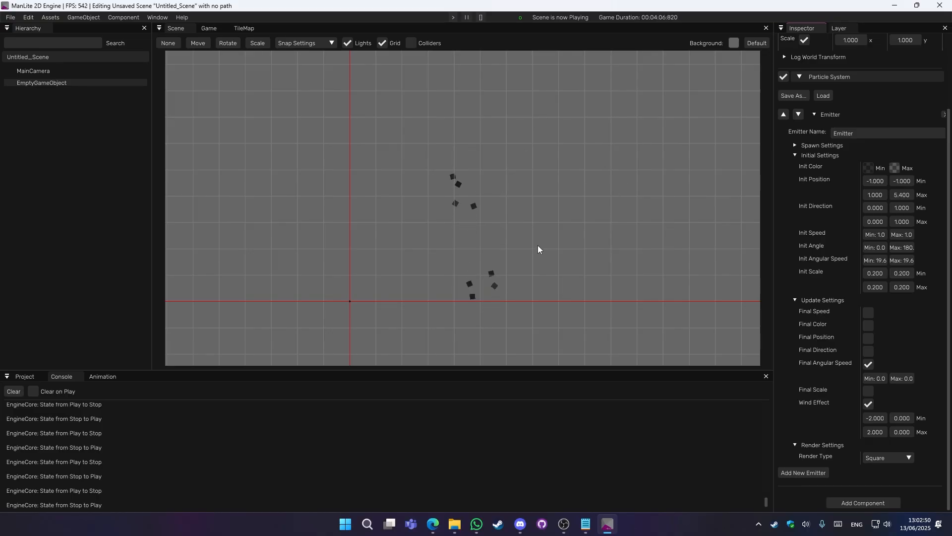
middle_click_drag(539, 246, 538, 233)
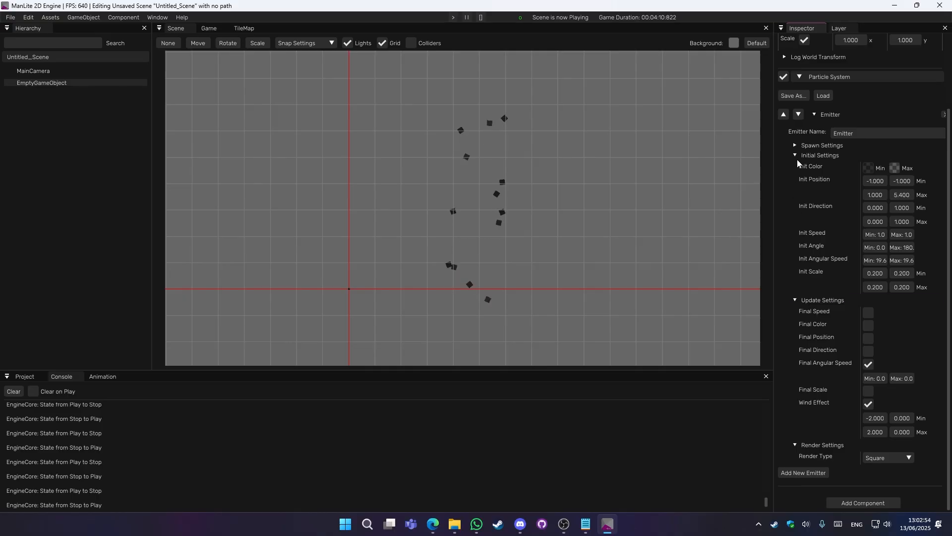
Step: Collapse the emitter's Initial Settings and Update Settings and set its Render Type to Circle
left_click(797, 157)
left_click(792, 253)
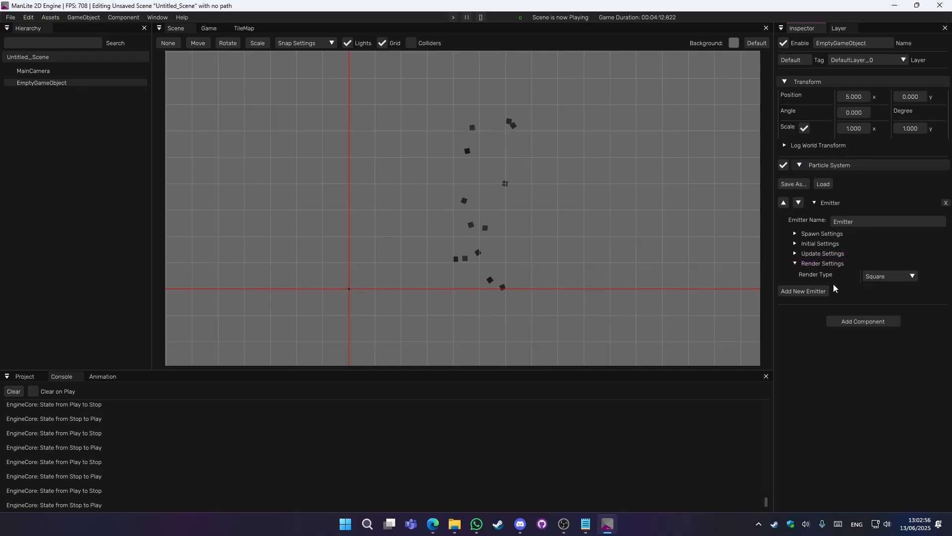
scroll(560, 330, "up", 3)
scroll(560, 329, "up", 3)
scroll(528, 295, "down", 2)
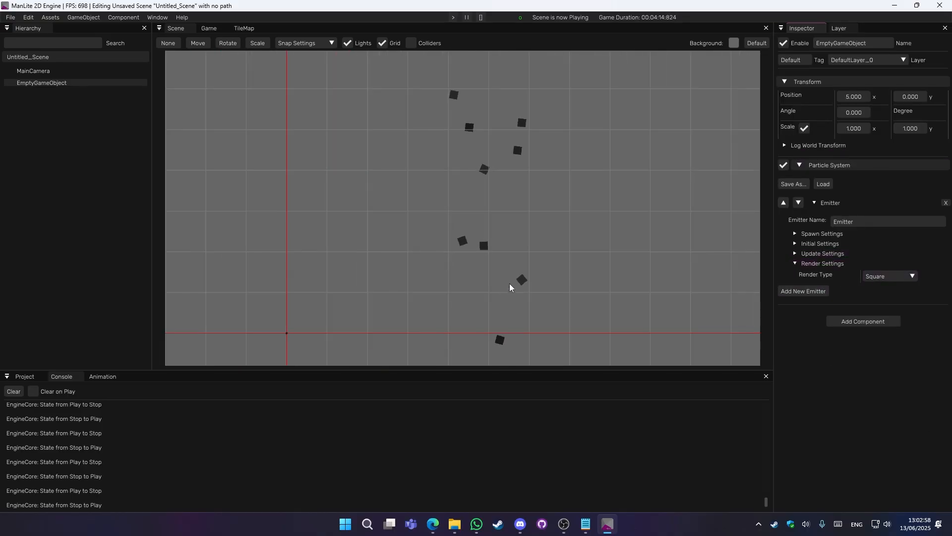
scroll(558, 255, "up", 2)
scroll(567, 267, "down", 1)
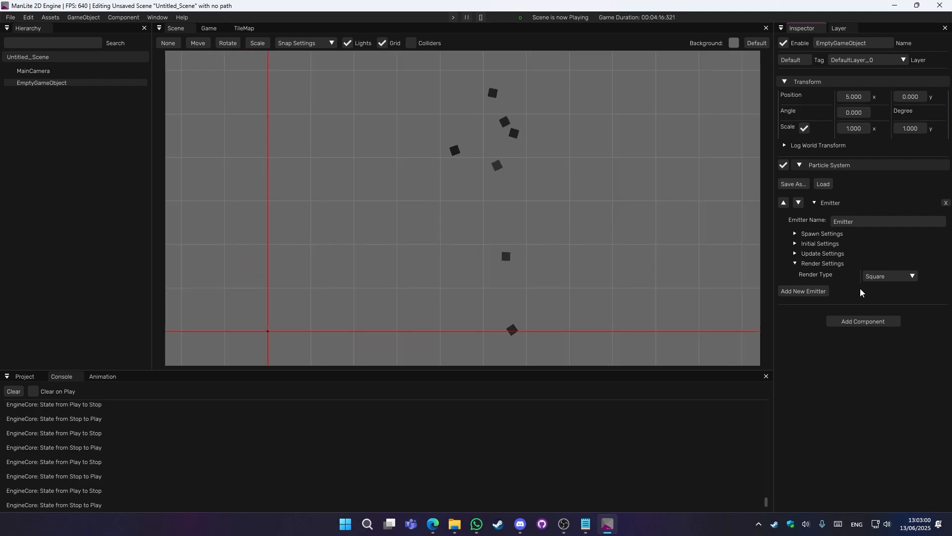
left_click(907, 277)
left_click(886, 298)
scroll(557, 287, "up", 4)
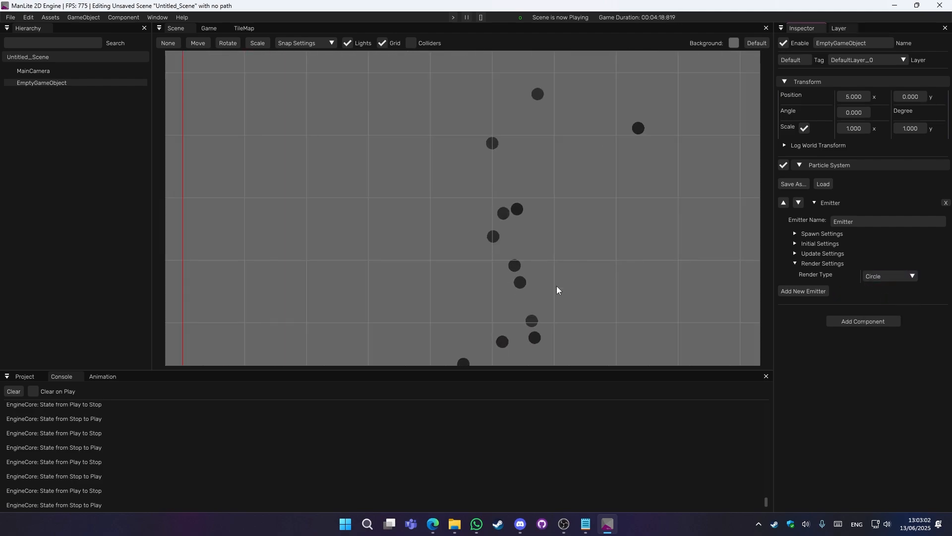
scroll(557, 287, "down", 4)
Step: Set the emitter's Render Type to Image
left_click(893, 277)
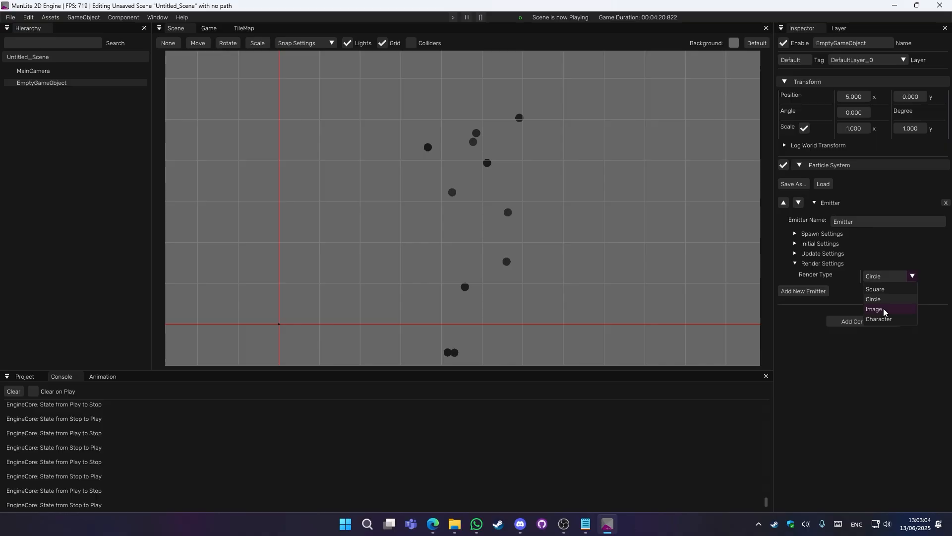
left_click(882, 308)
scroll(610, 286, "up", 2)
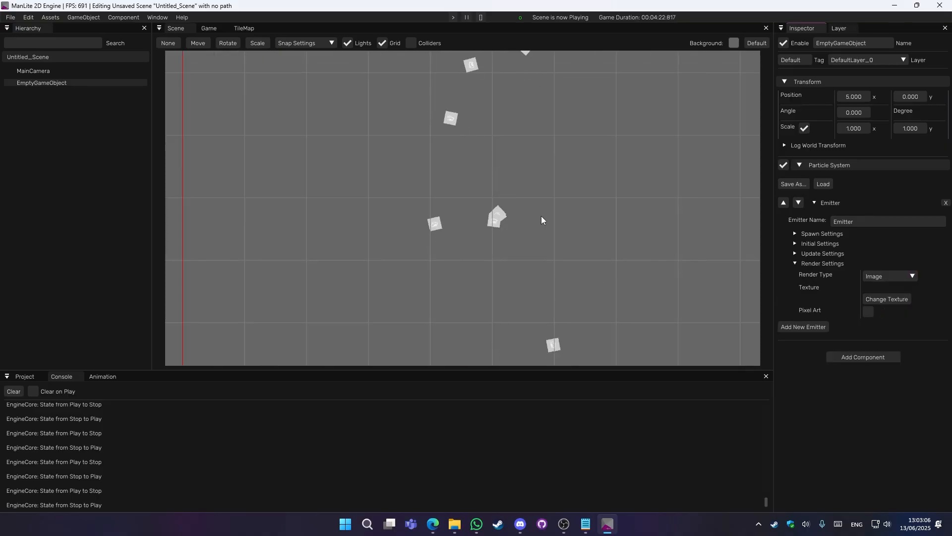
scroll(542, 219, "down", 1)
Step: Change the particle texture to IDLE.png from the Assets\Textures folder and enable Pixel Art
left_click(885, 299)
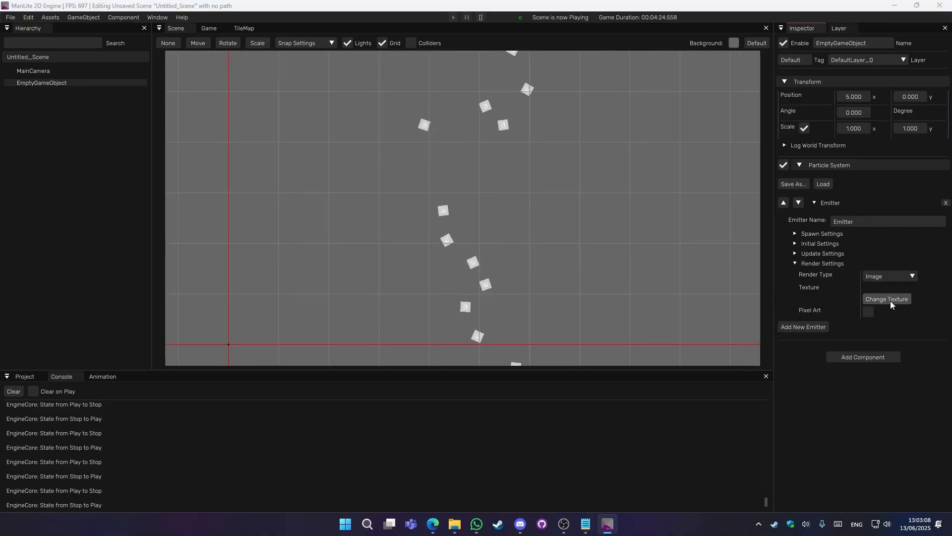
double_click(307, 249)
scroll(543, 260, "up", 1)
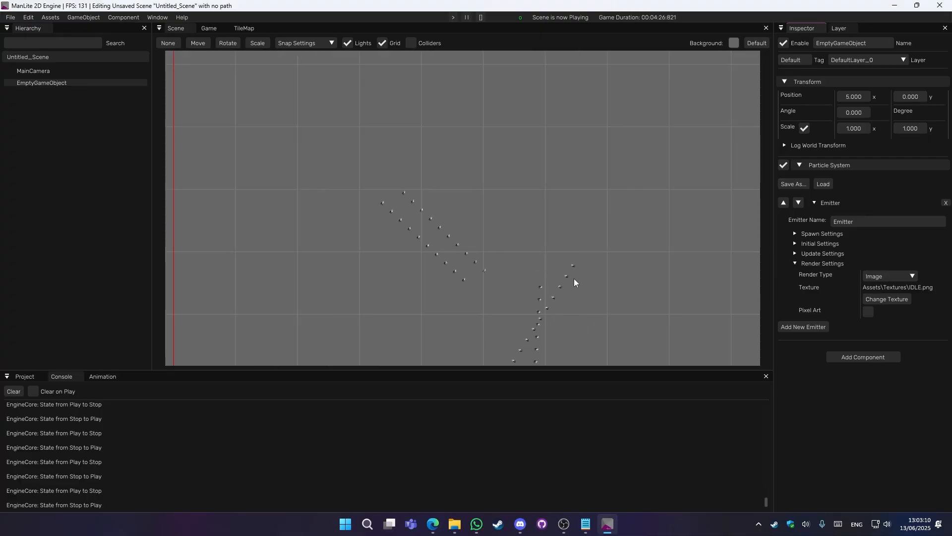
scroll(574, 274, "down", 1)
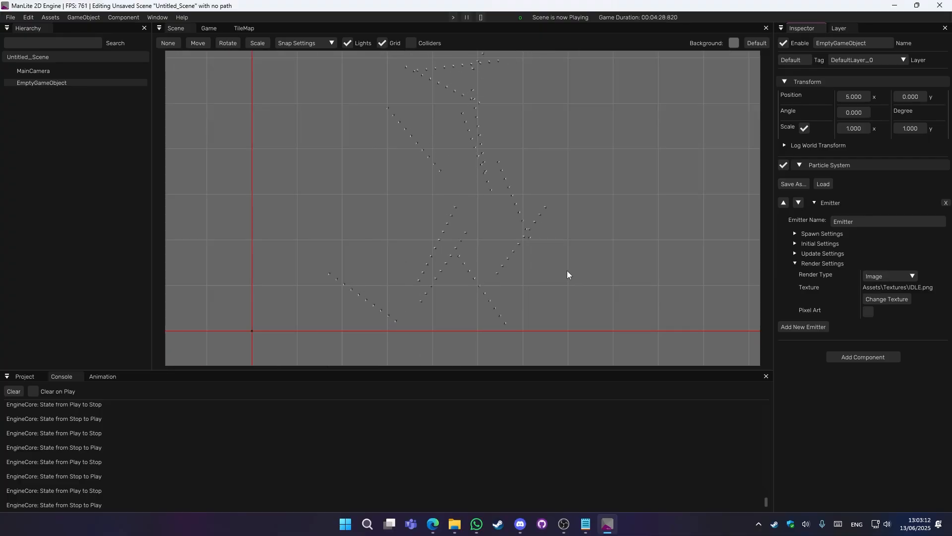
scroll(596, 296, "up", 1)
left_click(868, 313)
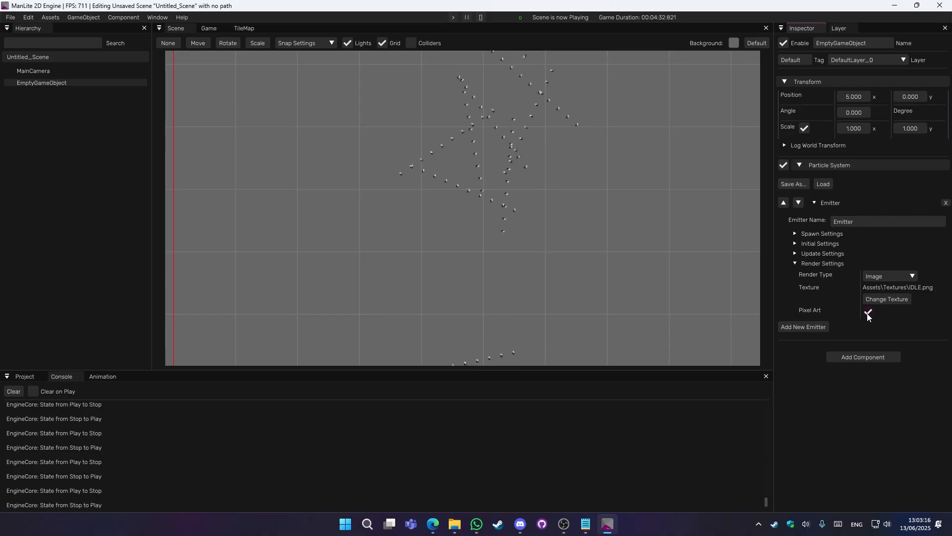
Step: Set the emitter's Render Type to Character and change its font to Symtext.ttf
left_click(912, 275)
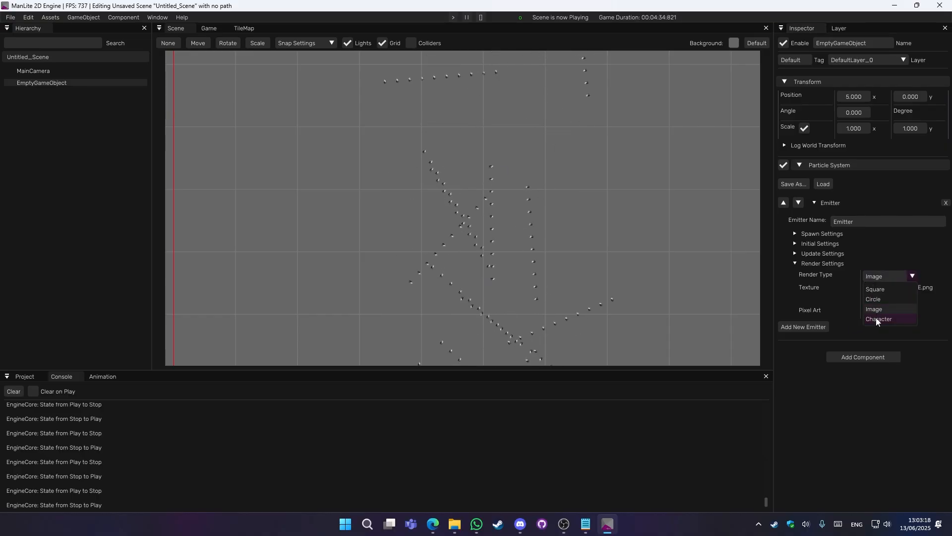
left_click(877, 319)
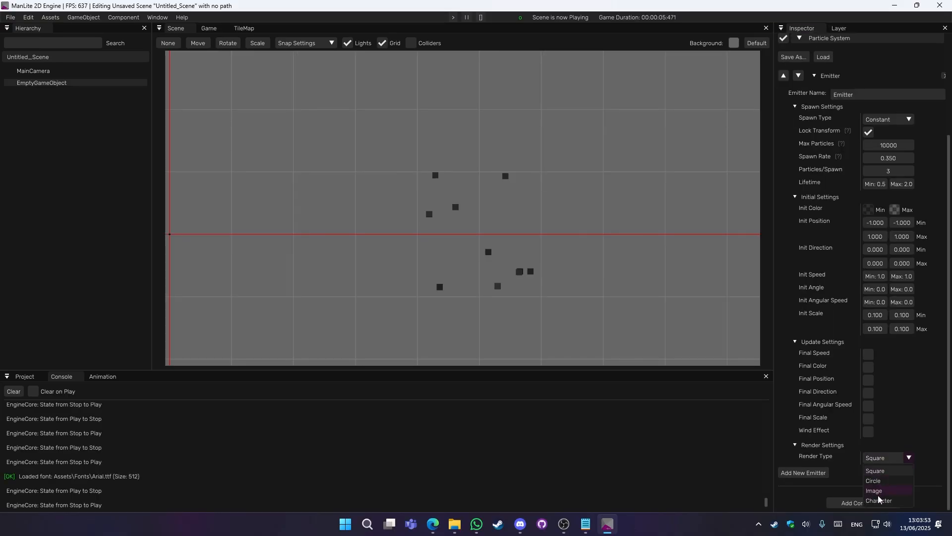
left_click(878, 495)
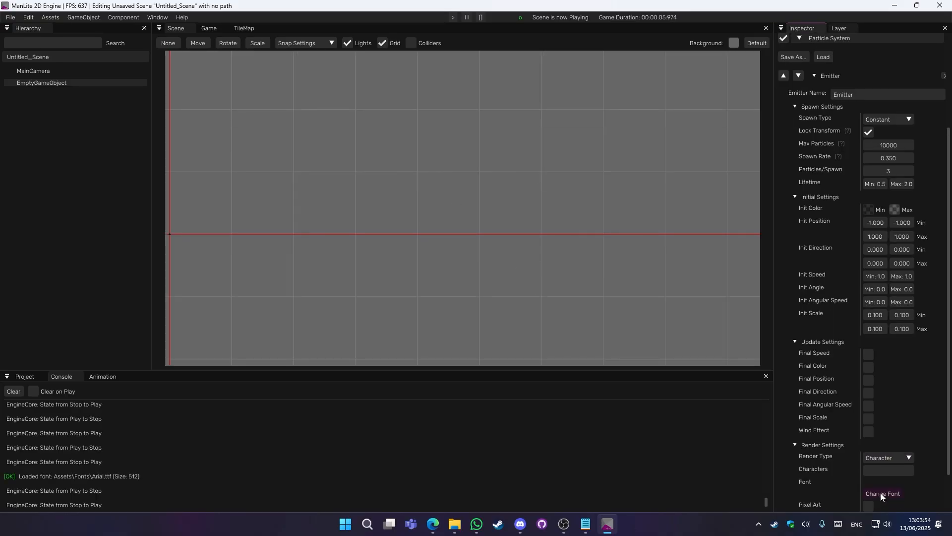
scroll(865, 441, "down", 2)
left_click(873, 444)
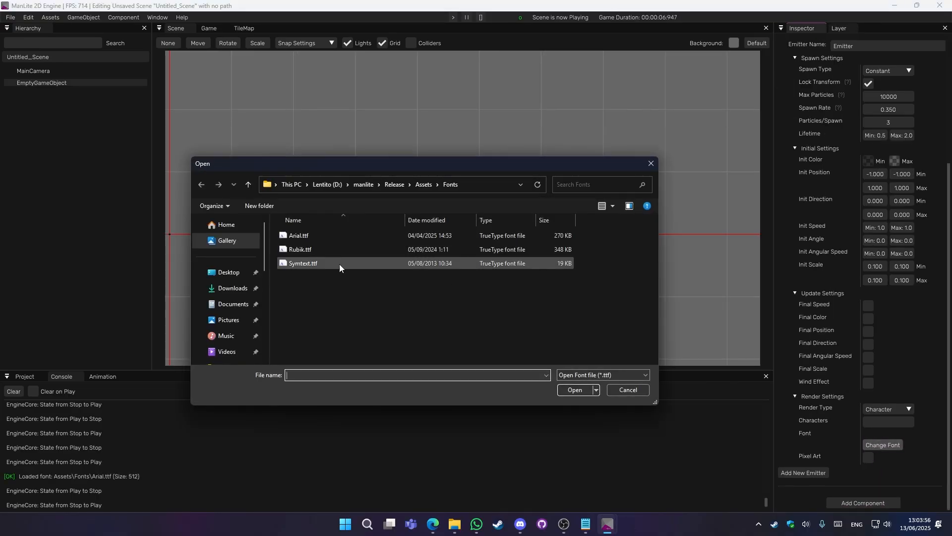
double_click(302, 263)
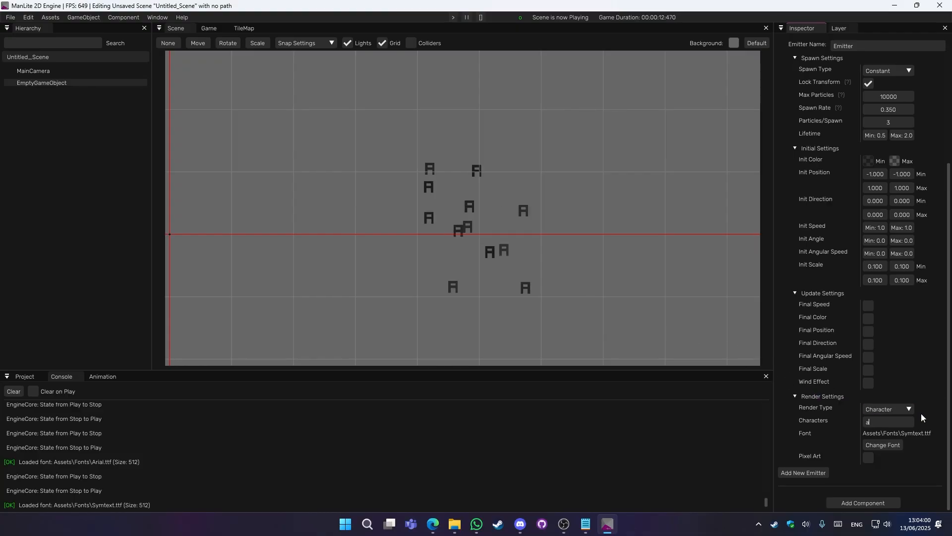
Step: Enter abcd as the characters that the emitter renders as particles
left_click(879, 422)
type("b")
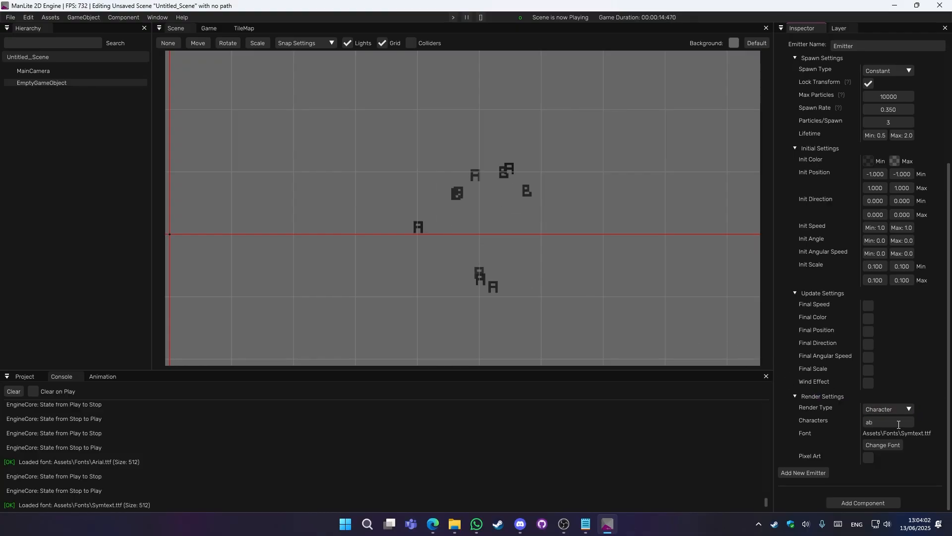
type("cd")
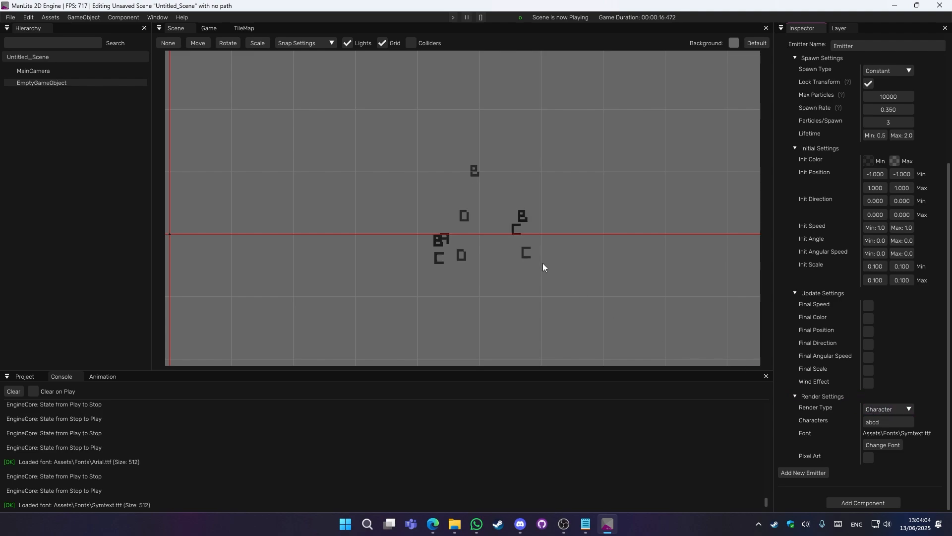
middle_click_drag(539, 251, 537, 257)
scroll(537, 257, "down", 2)
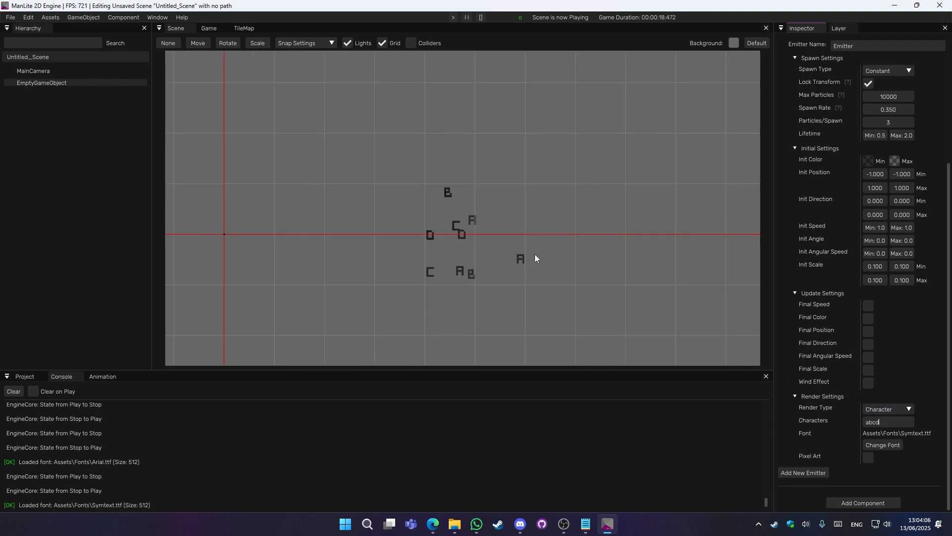
scroll(532, 250, "up", 1)
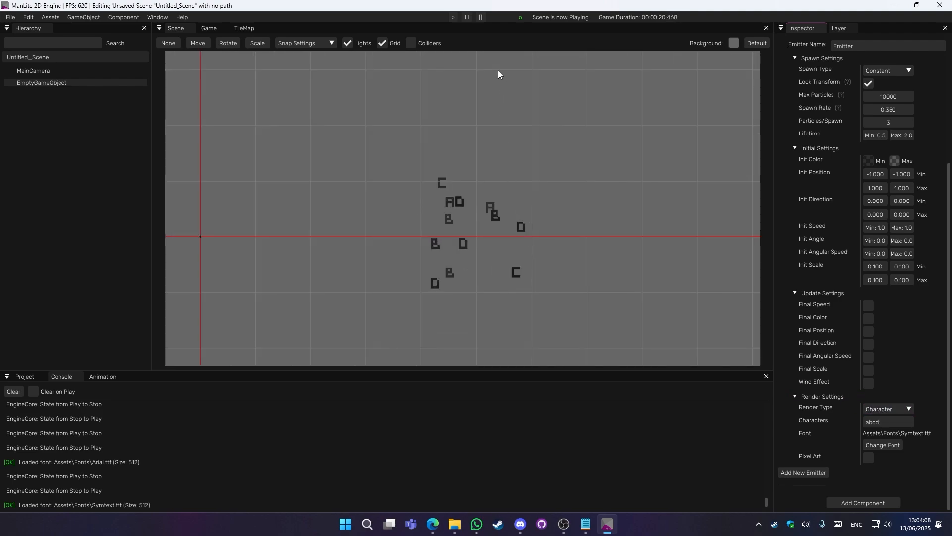
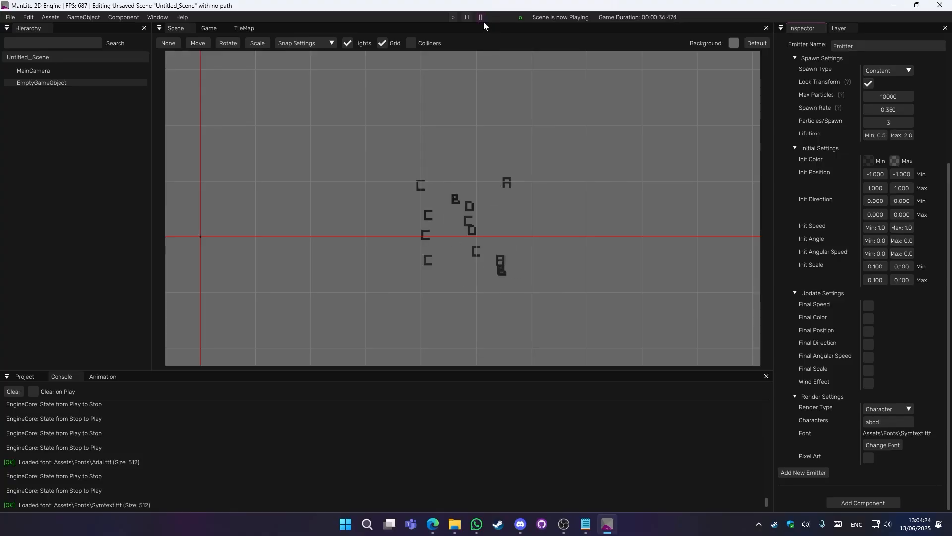
Step: Stop the playing scene and replace it with a new empty scene
left_click(481, 19)
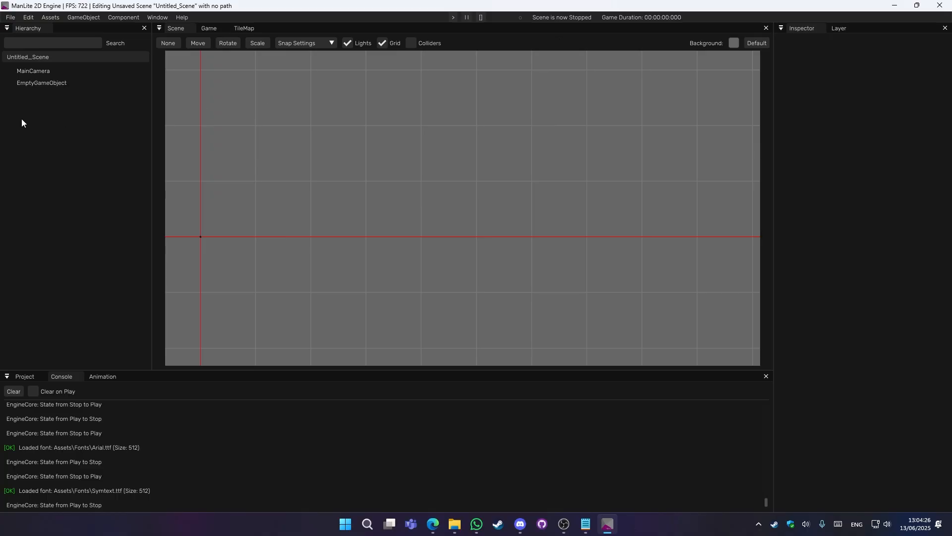
right_click(37, 83)
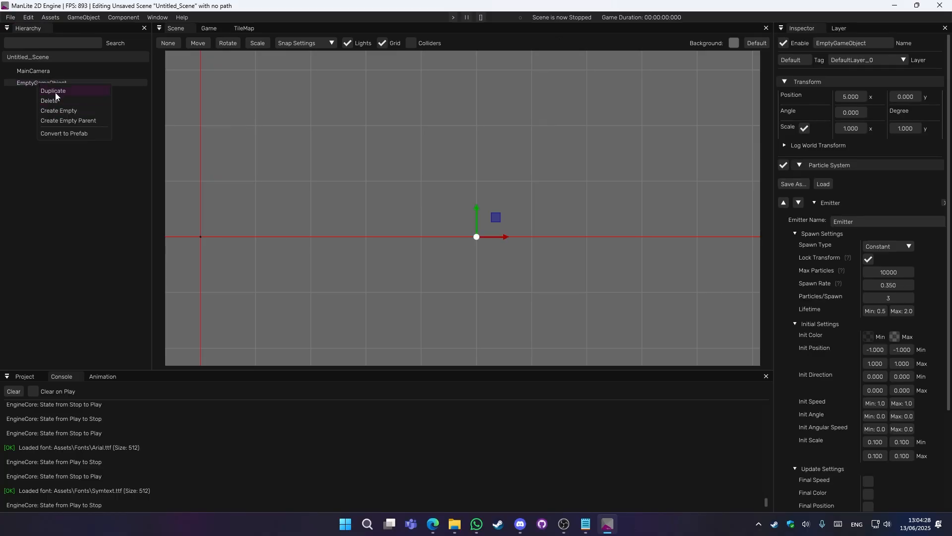
left_click(61, 151)
key("ctrl+n")
left_click(510, 283)
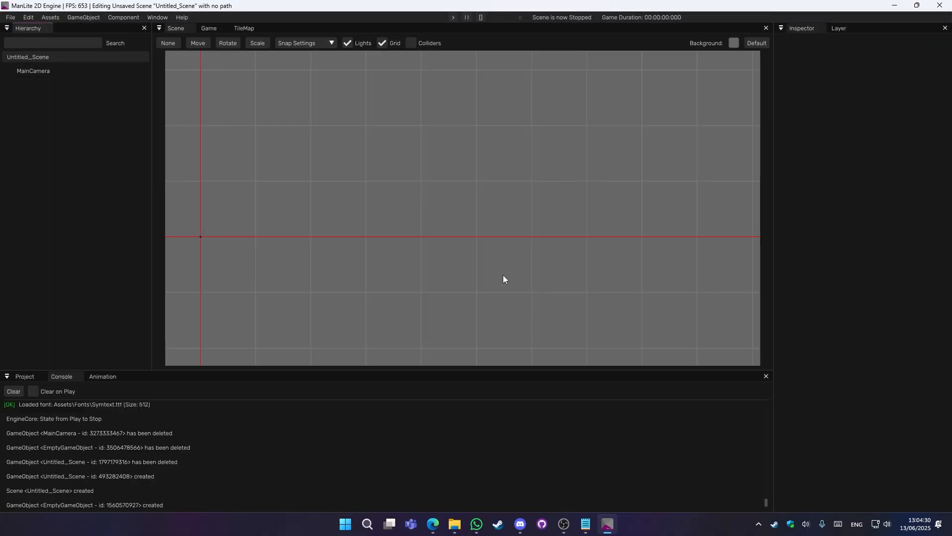
Step: Create an empty game object in the scene
right_click(52, 85)
left_click(475, 207)
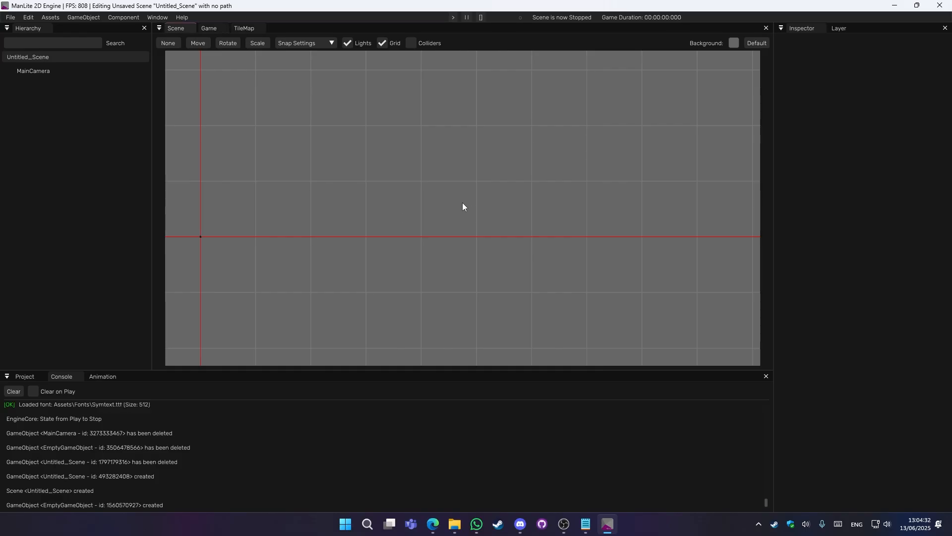
middle_click_drag(483, 202, 707, 198)
scroll(510, 211, "down", 3)
middle_click_drag(533, 210, 561, 207)
right_click(38, 103)
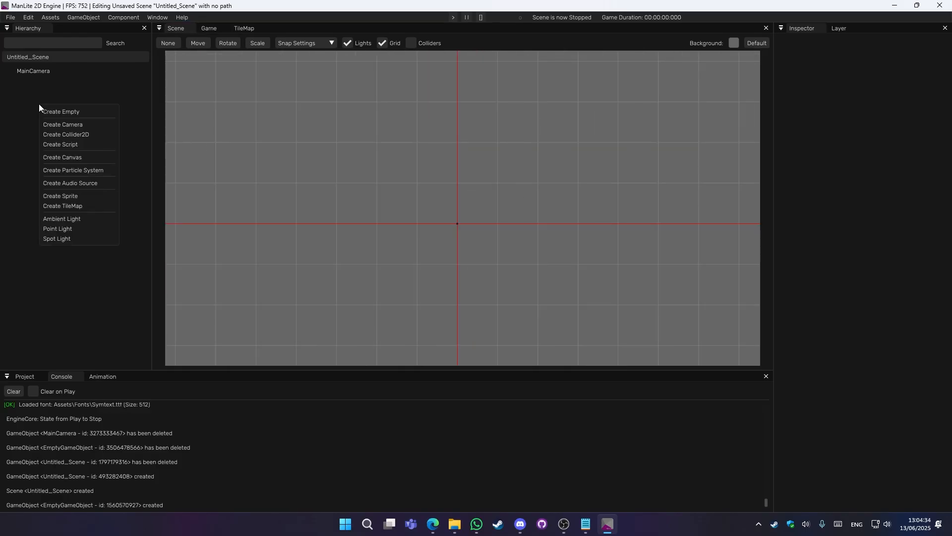
left_click(73, 109)
Step: Add a TileMap component to the empty game object using platformer_tileset.png from the Assets\TileMaps folder
left_click(848, 176)
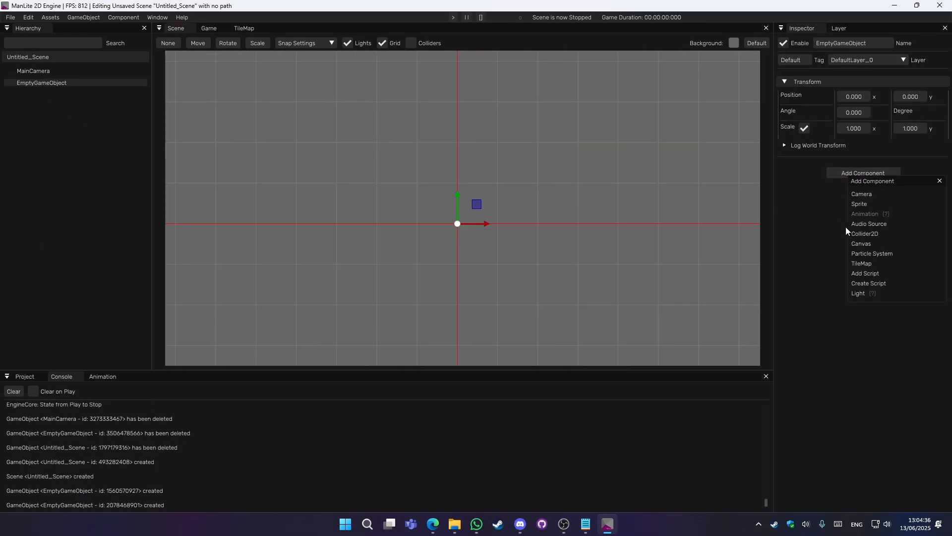
left_click(871, 262)
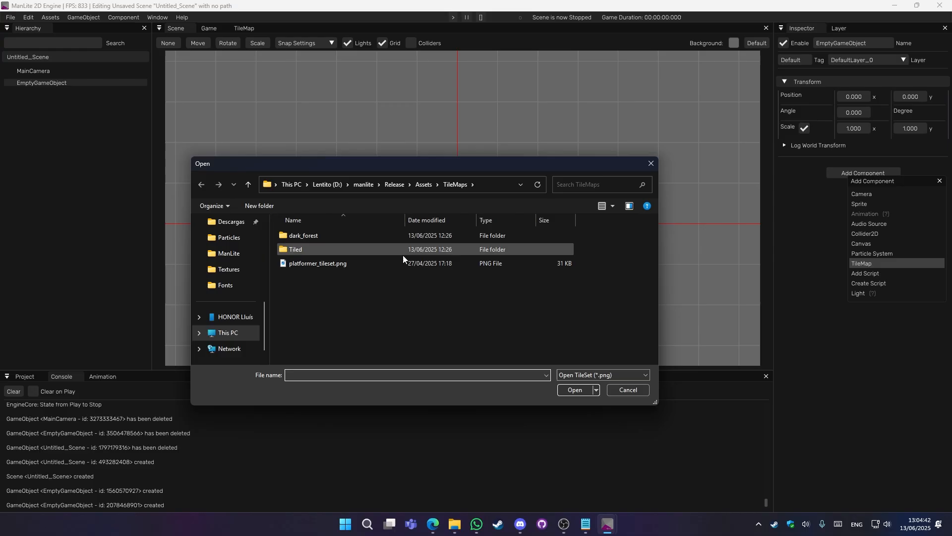
double_click(312, 265)
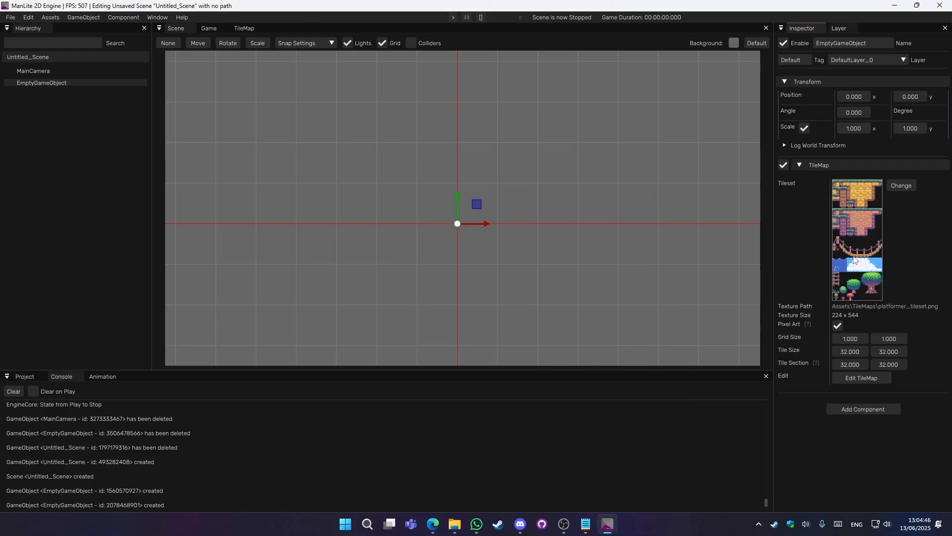
Step: Open the tilemap for editing and set its grid dimensions to 7 by 9
scroll(499, 243, "down", 5)
middle_click_drag(523, 241, 500, 254)
middle_click_drag(600, 273, 553, 230)
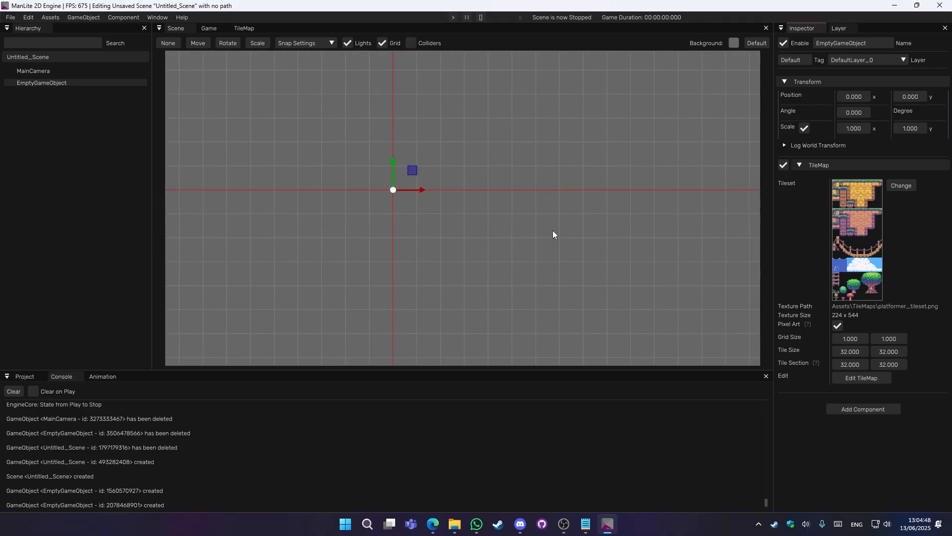
left_click(867, 378)
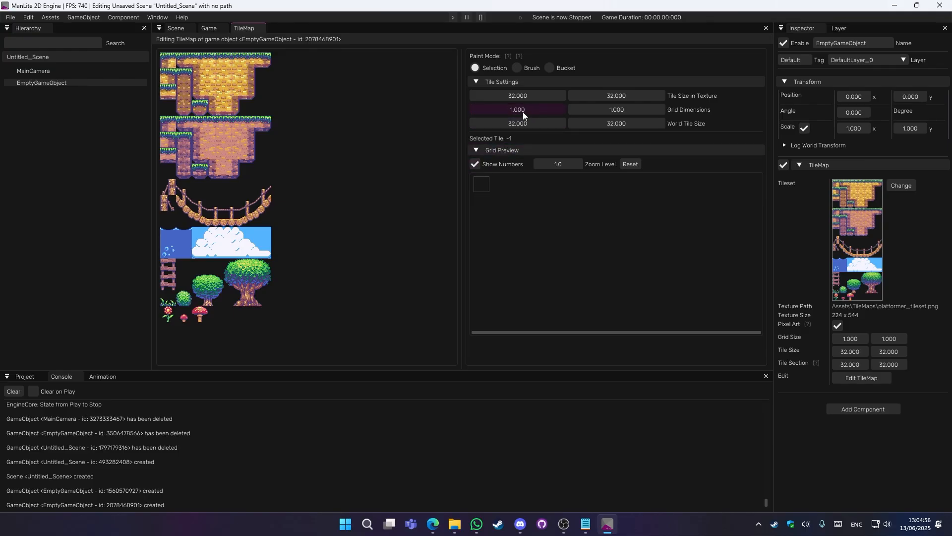
left_click_drag(523, 112, 525, 109)
left_click_drag(595, 111, 600, 109)
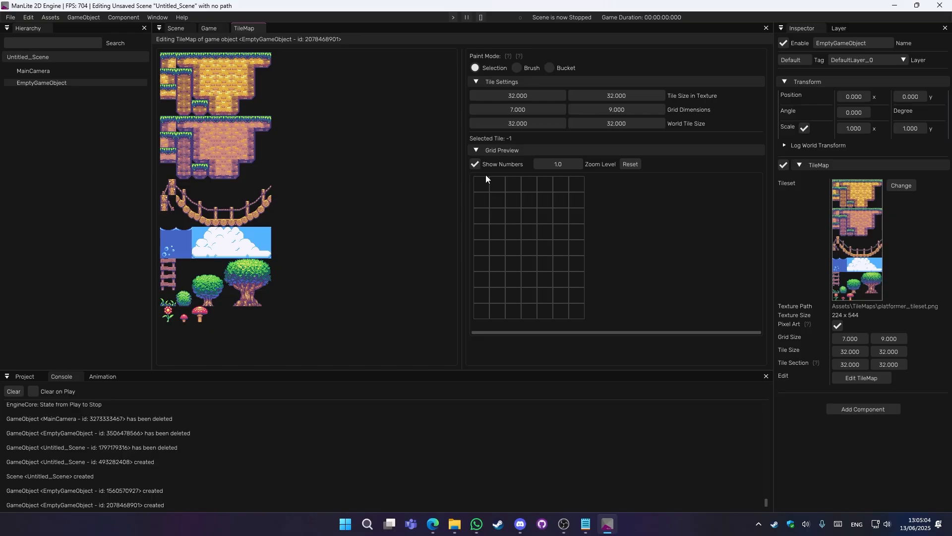
Step: Fill a block of grid cells 3 wide and 4 high with the plain sky tile and hide the tile numbers
left_click_drag(487, 178, 566, 280)
mouse_move(527, 222)
left_mouse_down()
mouse_move(549, 248)
mouse_move(528, 234)
left_mouse_up()
left_click(265, 240)
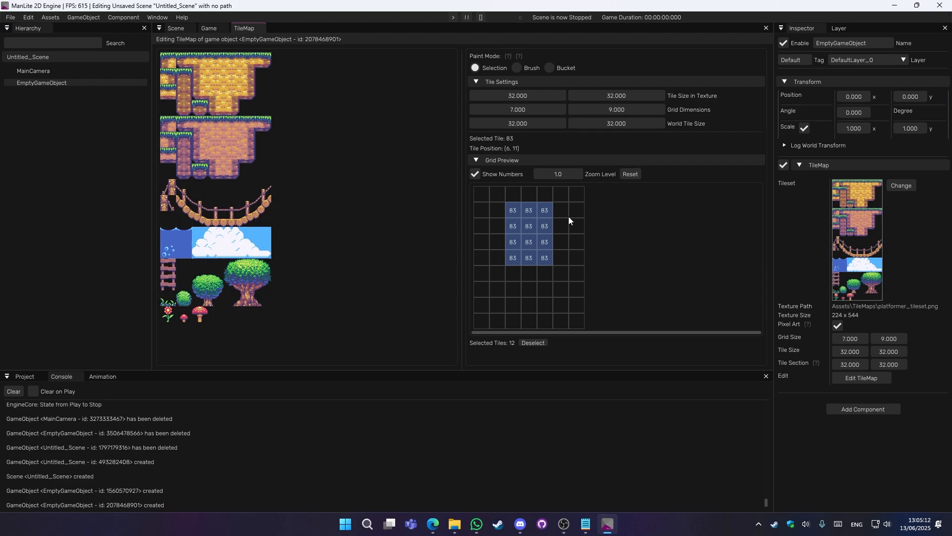
left_click(479, 176)
left_click(479, 176)
left_click(479, 177)
Step: Inspect the painted tiles in the scene view, toggling the collider and grid overlays, and return to the tilemap editor
left_click(176, 28)
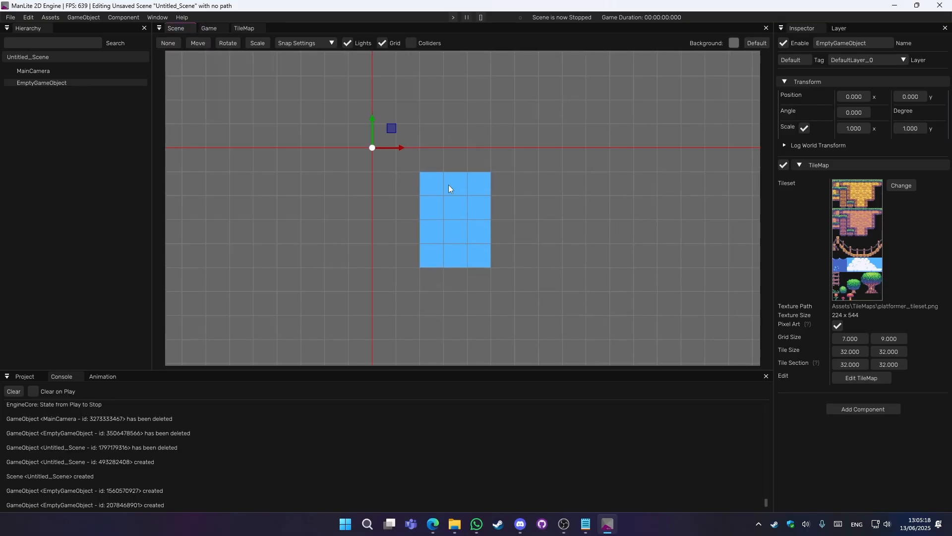
scroll(449, 188, "up", 2)
left_click(411, 43)
left_click(411, 43)
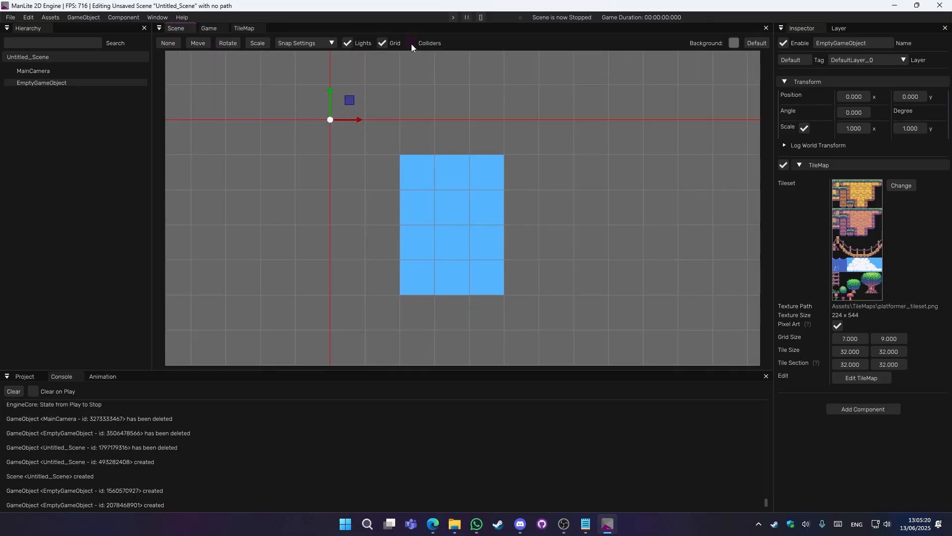
left_click(382, 43)
left_click(382, 43)
left_click(243, 29)
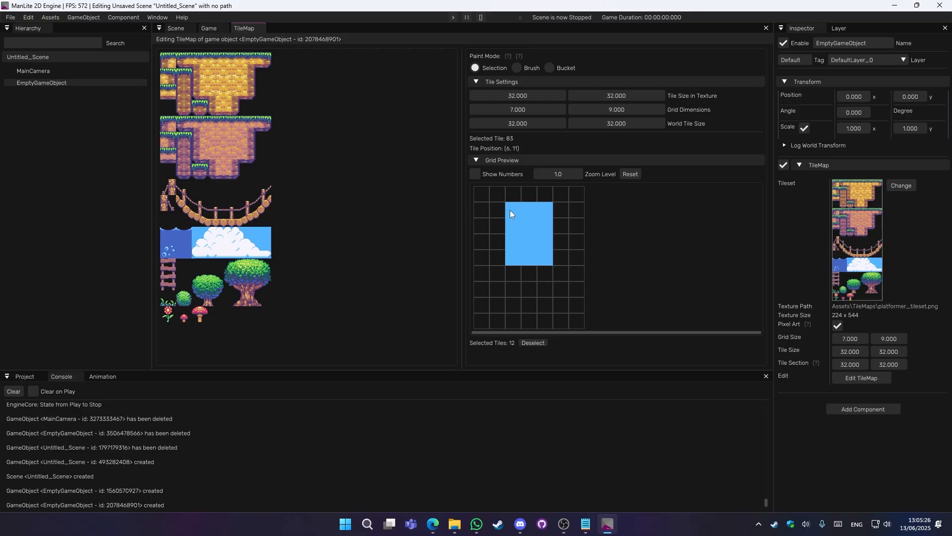
Step: Fill the empty cells with the sky tile using the Bucket and refill the whole grid with a white cloud tile
left_click(551, 68)
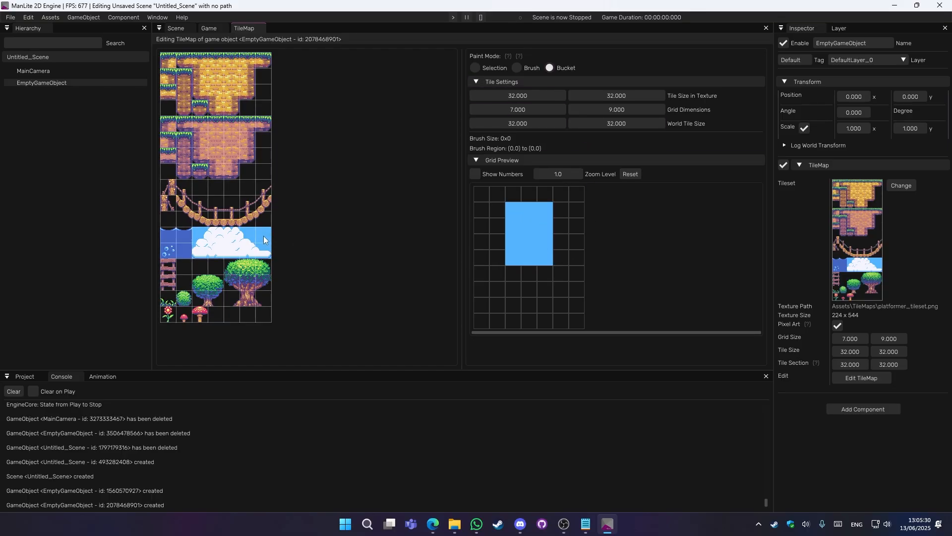
left_click(577, 227)
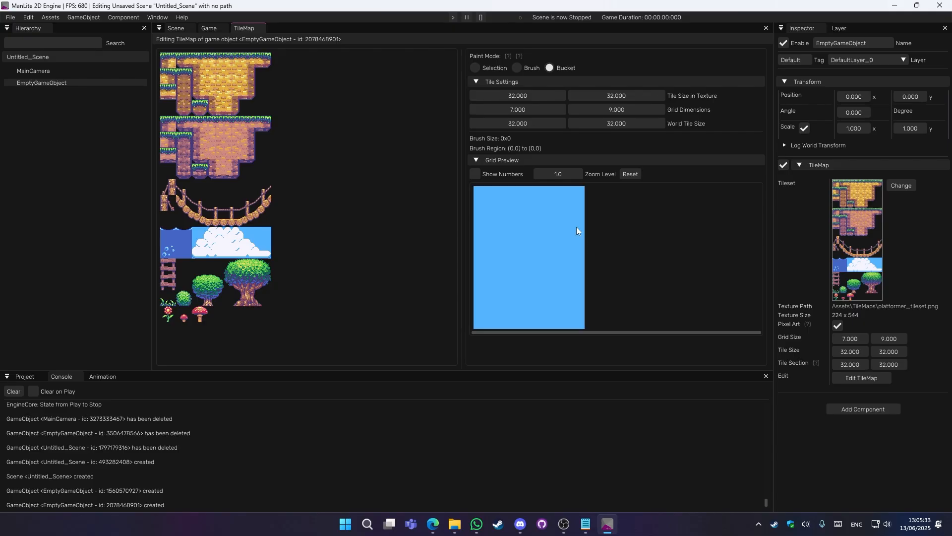
left_click(244, 244)
left_click(543, 236)
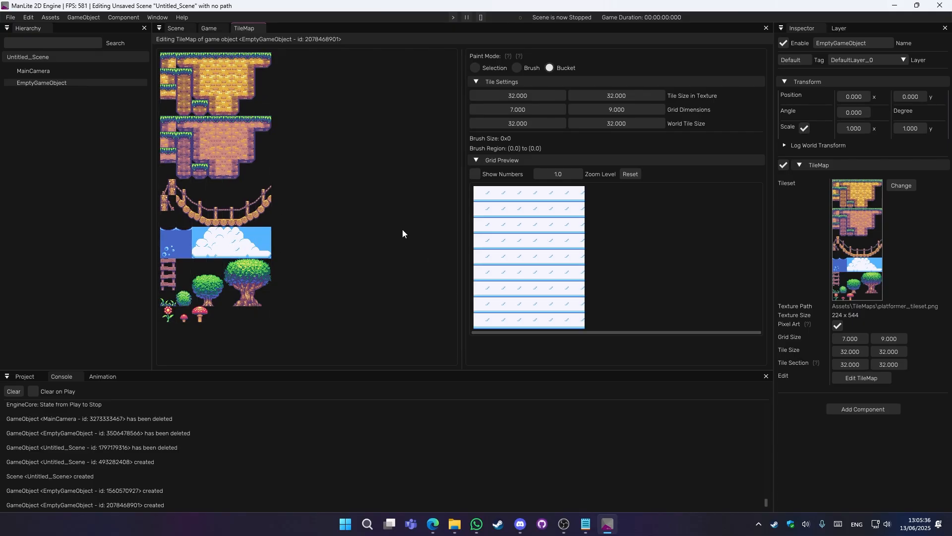
left_click(529, 224)
Step: Bucket-fill the whole grid with an empty tile from the tileset and refill it with a grass tile
left_click(249, 185)
left_click(514, 228)
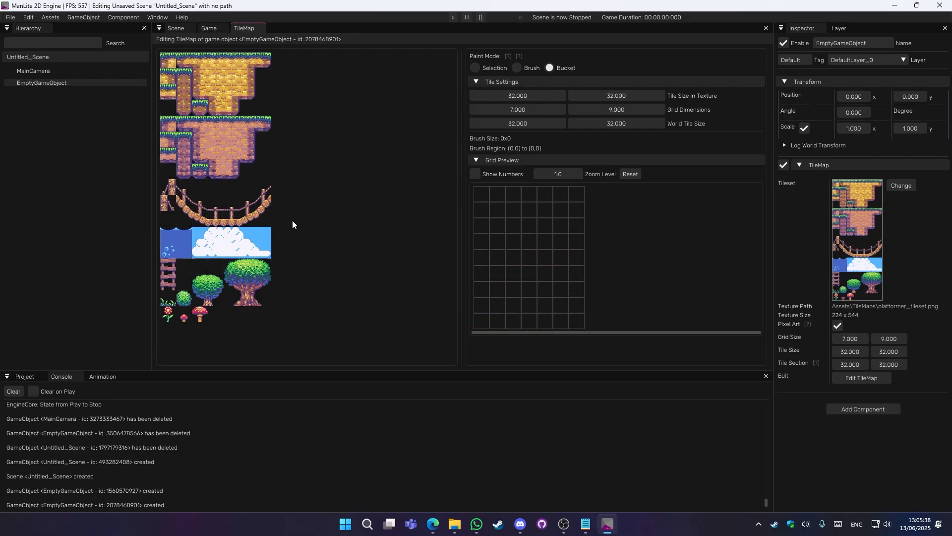
left_click(548, 236)
left_click(220, 127)
left_click(516, 263)
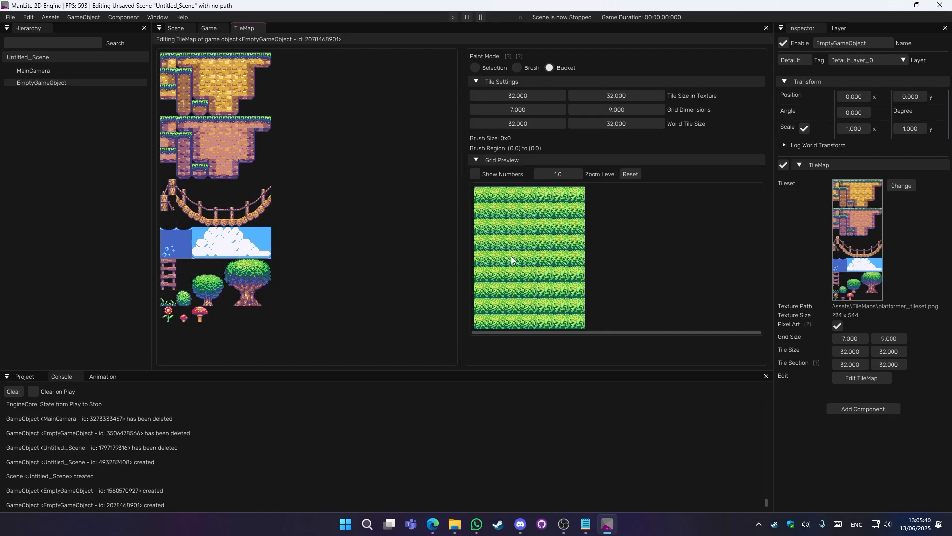
Step: Bucket-fill the grid with the plain sky tile and paint the 5-by-2-tile cloud onto it three times with the Brush
left_click(266, 240)
left_click(581, 245)
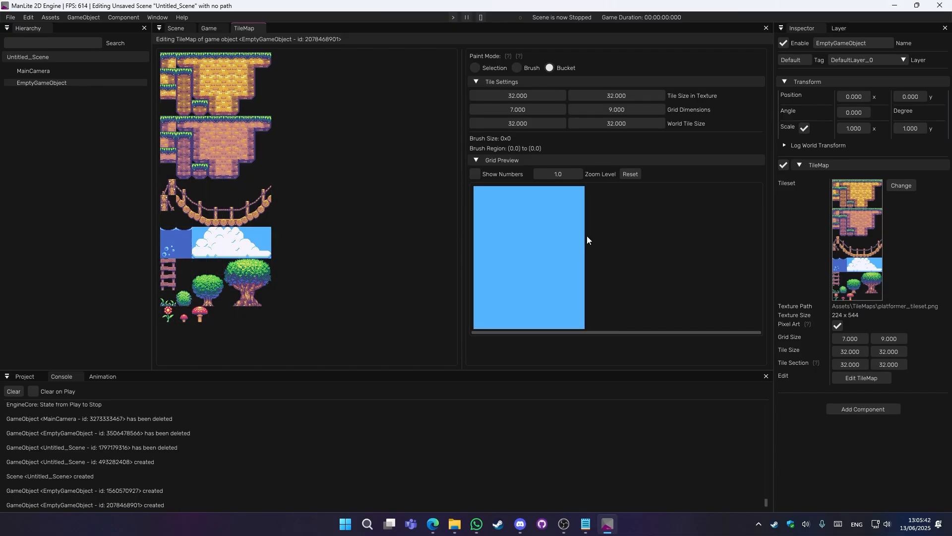
left_click(517, 69)
left_click_drag(200, 237, 267, 249)
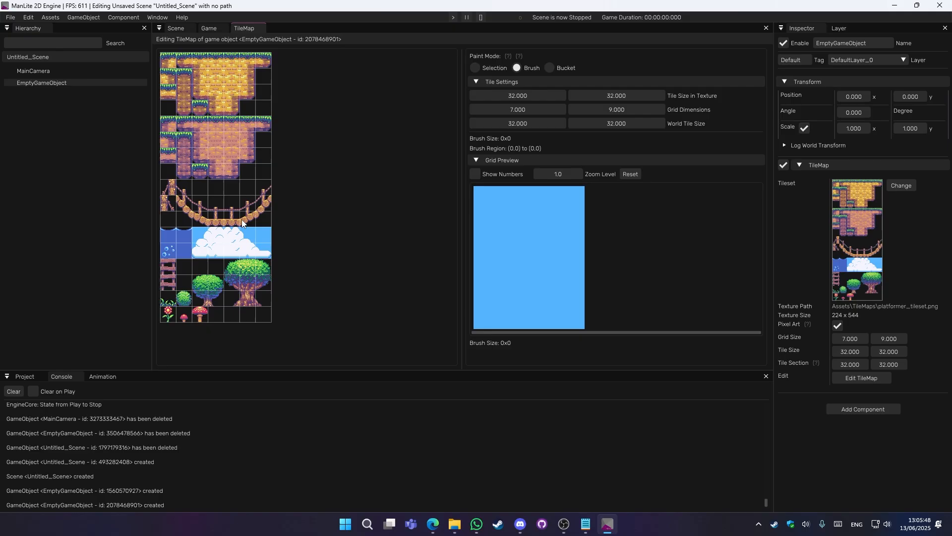
left_click(492, 198)
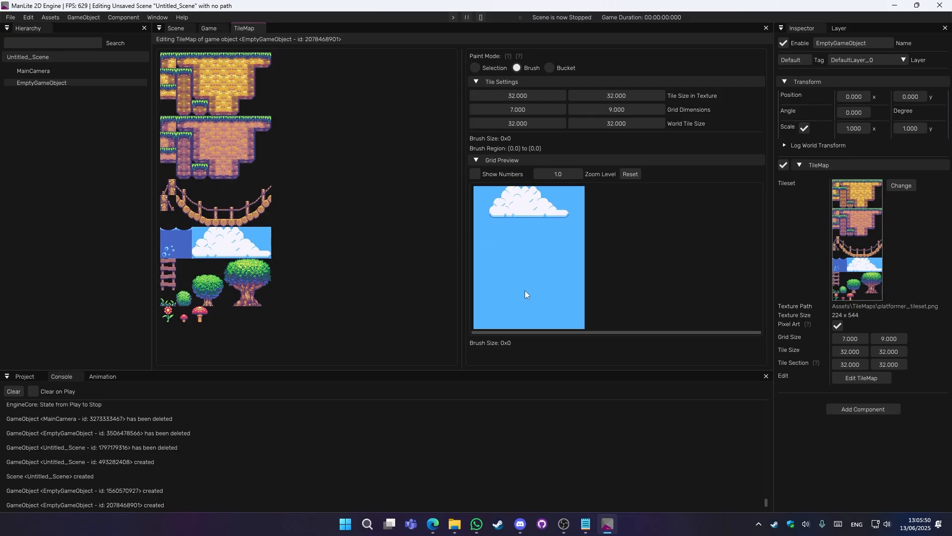
left_click(516, 248)
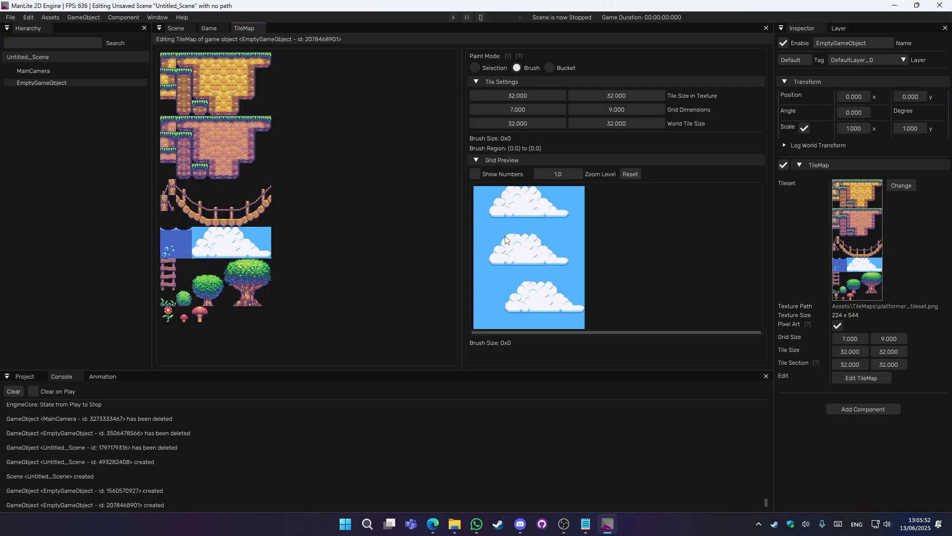
left_click(179, 32)
scroll(502, 258, "down", 2)
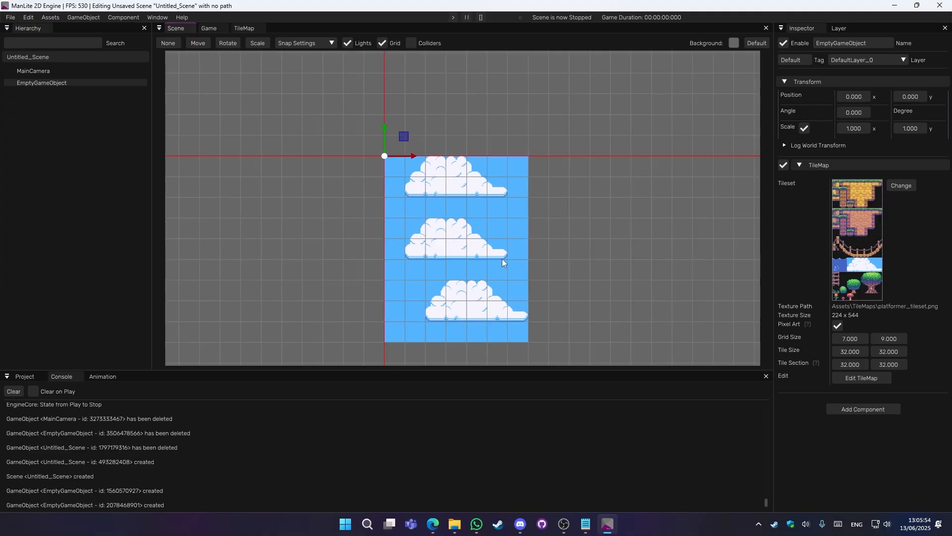
scroll(500, 245, "down", 1)
Step: Erase several brush-sized blocks of tiles from the cloud-painted grid using the Brush
left_click(240, 31)
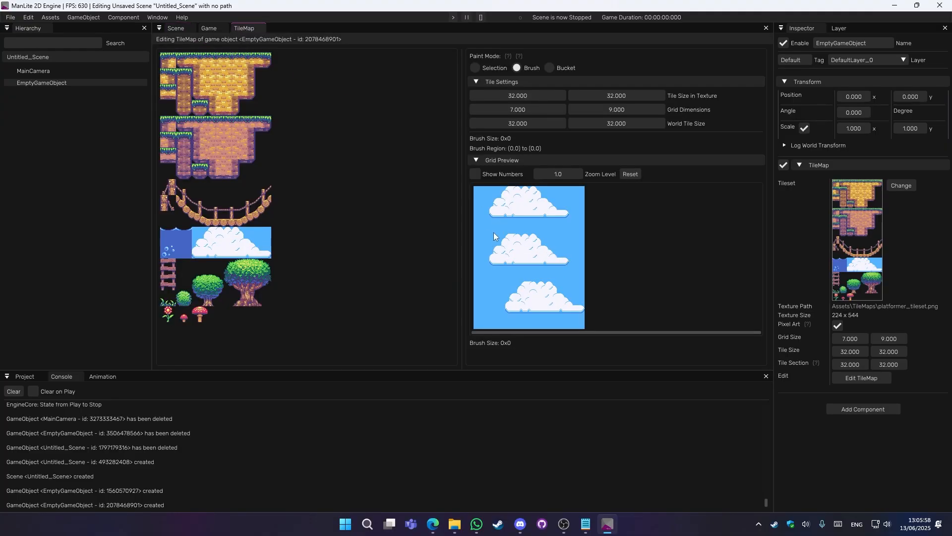
right_click(507, 231)
right_click(485, 194)
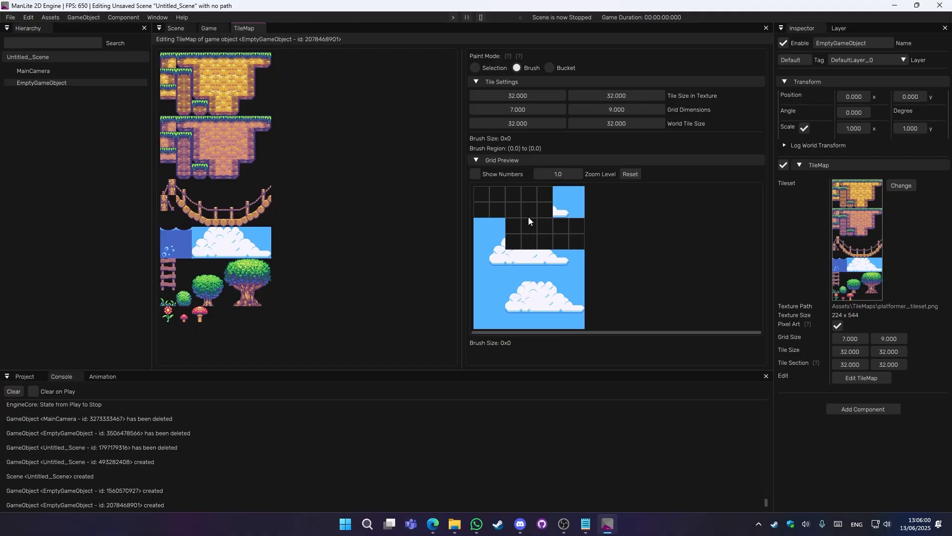
right_click(516, 275)
right_click(509, 308)
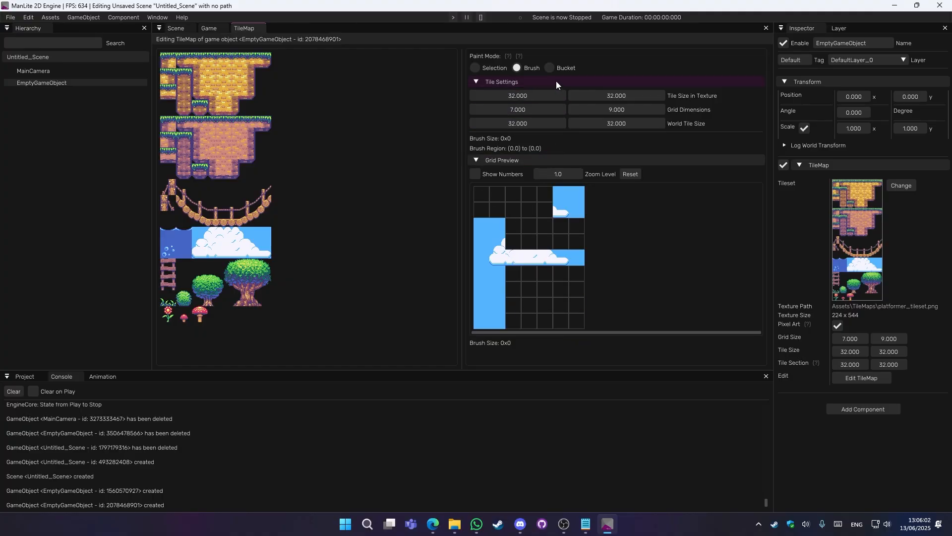
Step: Erase connected areas of matching sky and cloud tiles from the grid using the Bucket
left_click(549, 67)
right_click(486, 254)
right_click(501, 258)
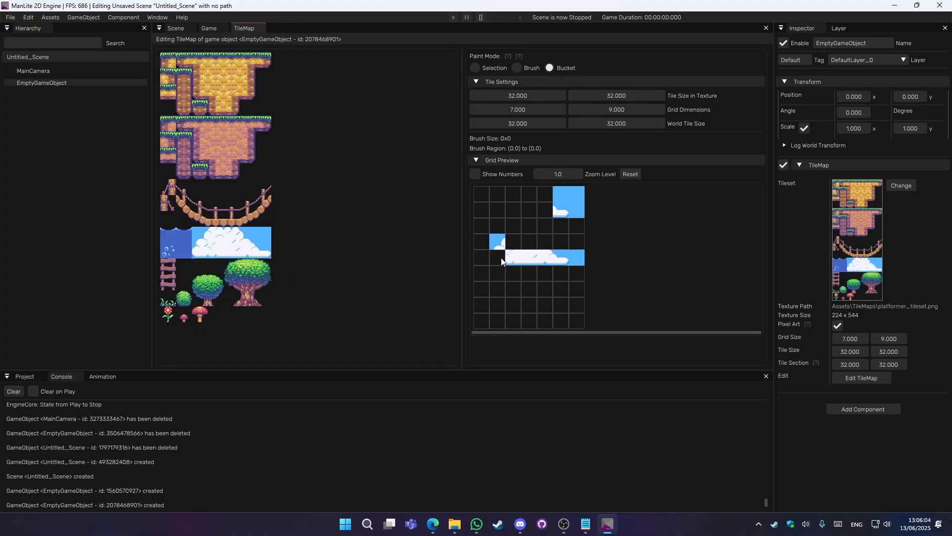
right_click(545, 258)
Step: Select all cells of the tilemap grid in Selection mode and delete their remaining tiles
left_click(492, 67)
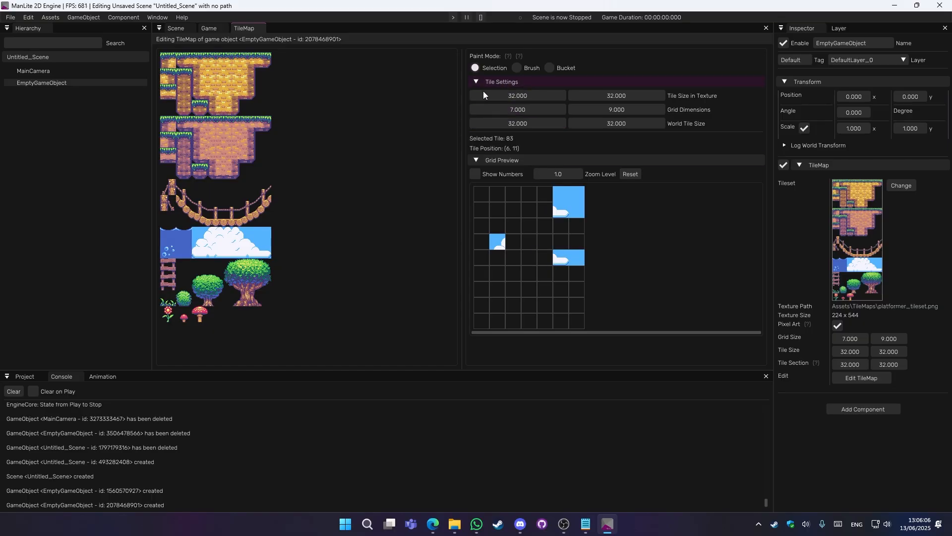
mouse_move(480, 190)
left_mouse_down()
mouse_move(564, 318)
mouse_move(580, 325)
left_mouse_up()
key("Delete")
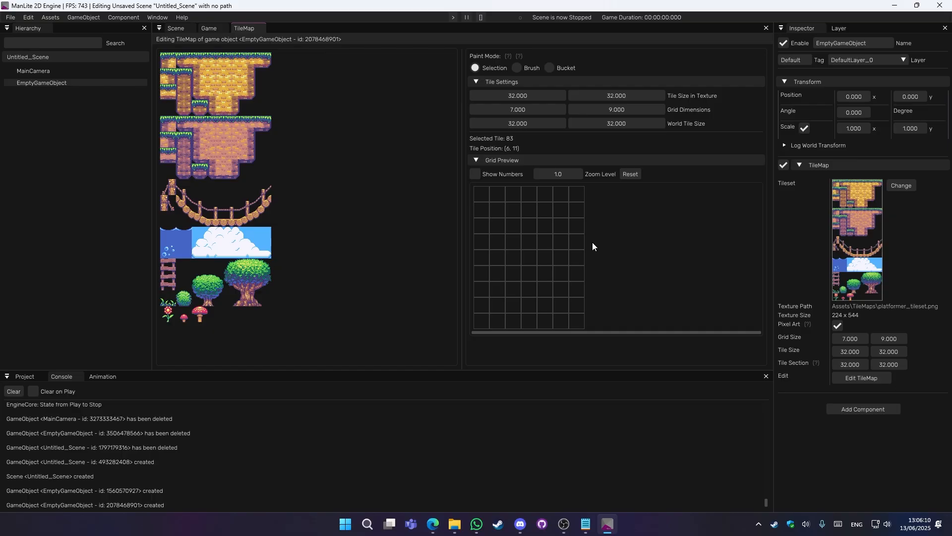
left_click(203, 237)
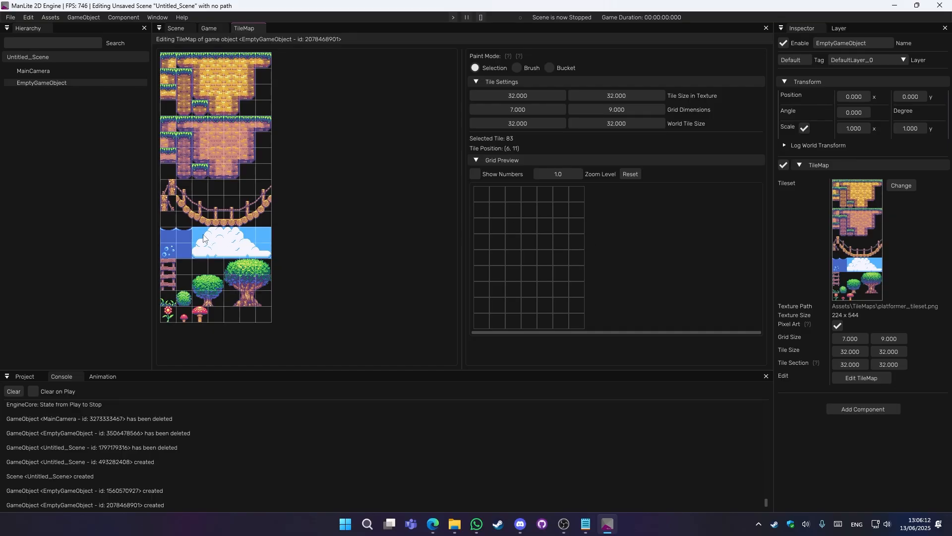
left_click(550, 67)
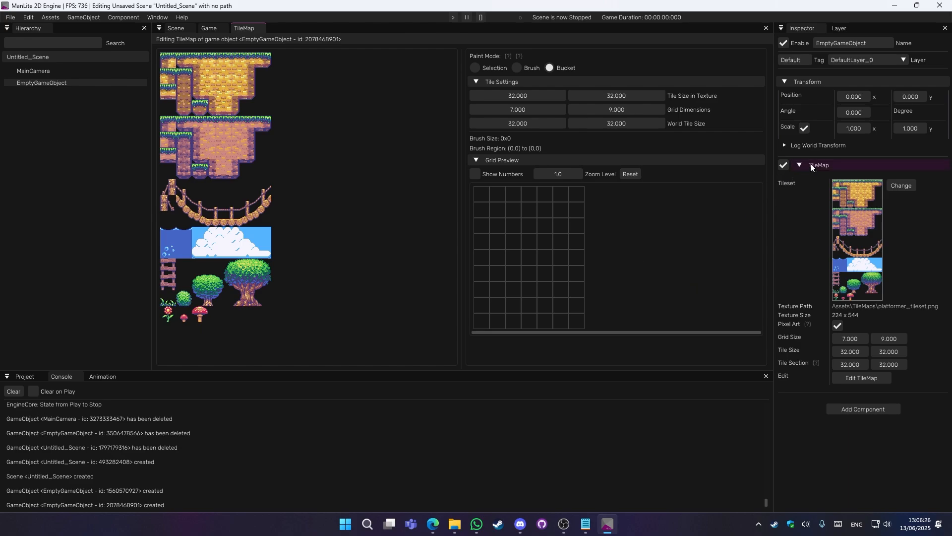
left_click(175, 29)
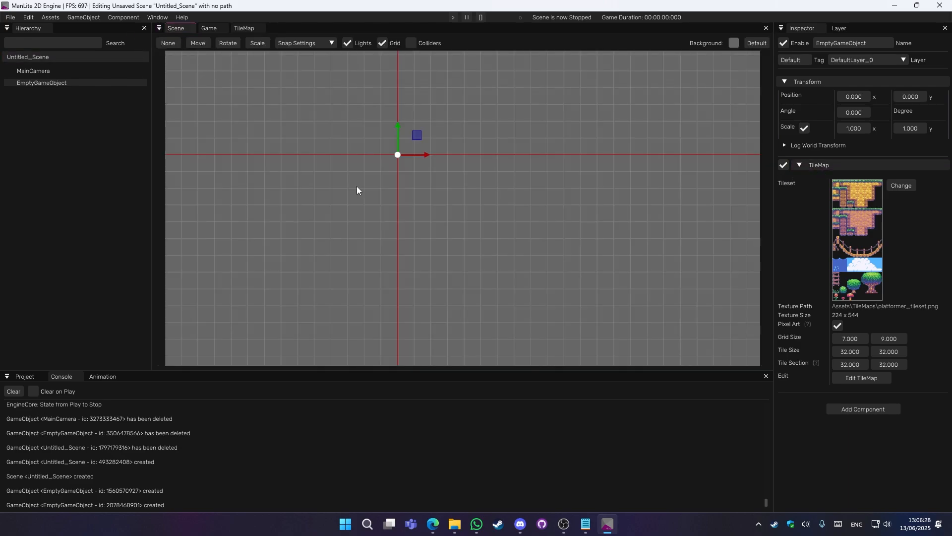
Step: Switch to Tiled and look over the whole Level1.tmx platformer map
key("super")
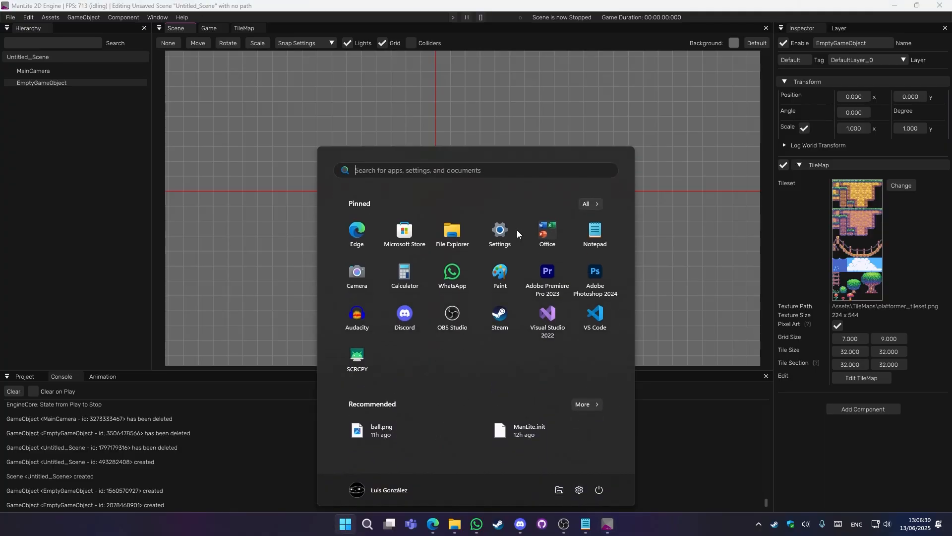
type("tiled")
key("Return")
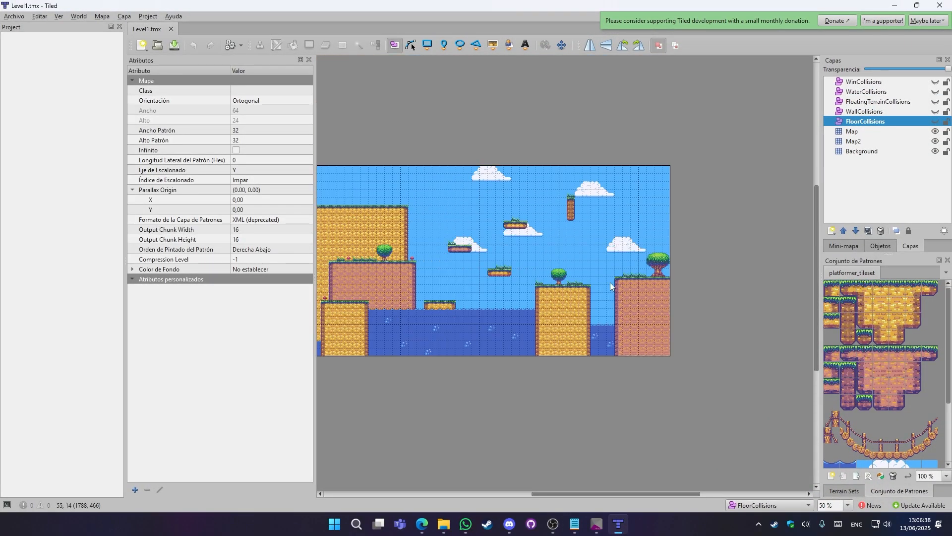
scroll(517, 279, "up", 1)
scroll(508, 278, "down", 2)
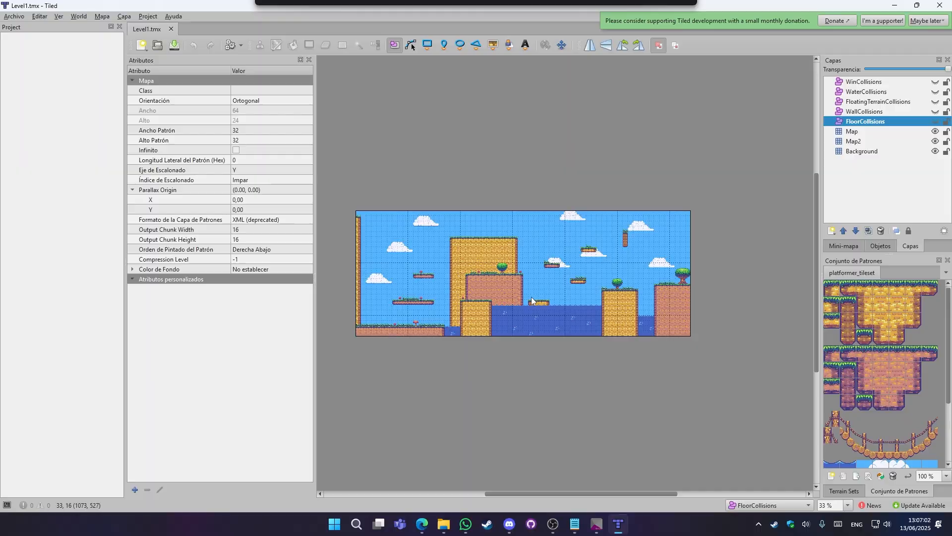
scroll(528, 290, "up", 4, "ctrl")
scroll(503, 286, "down", 2, "ctrl")
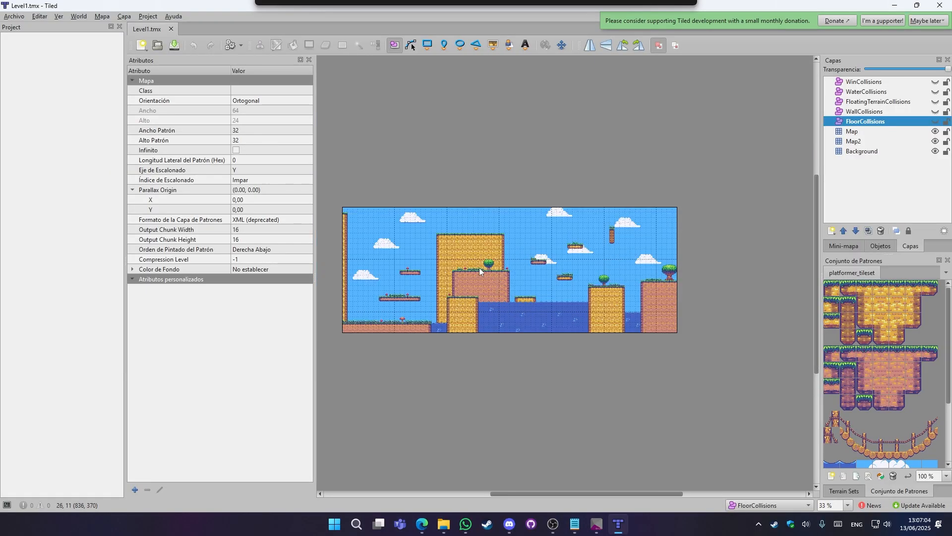
Step: Look at exporting the Level1 map under the JSON map files type and leave without saving
left_click(14, 16)
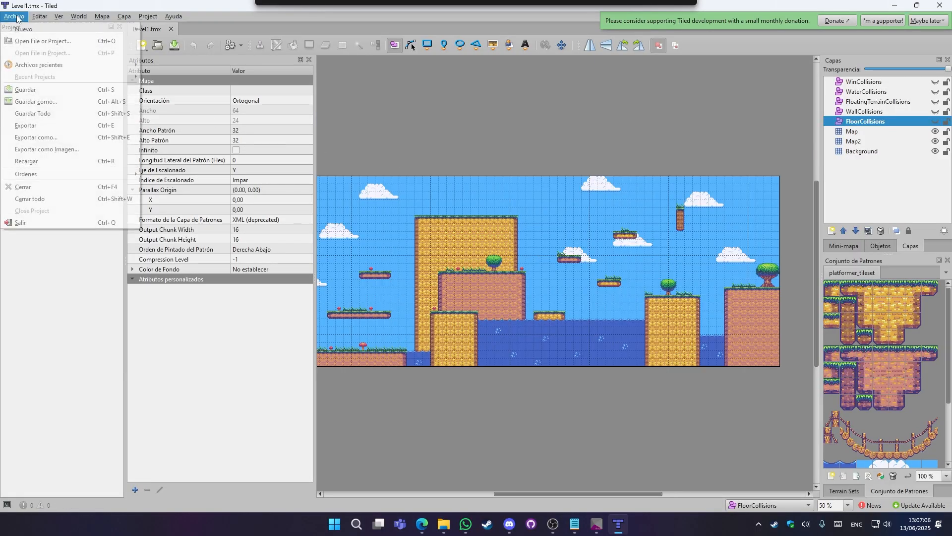
left_click(55, 136)
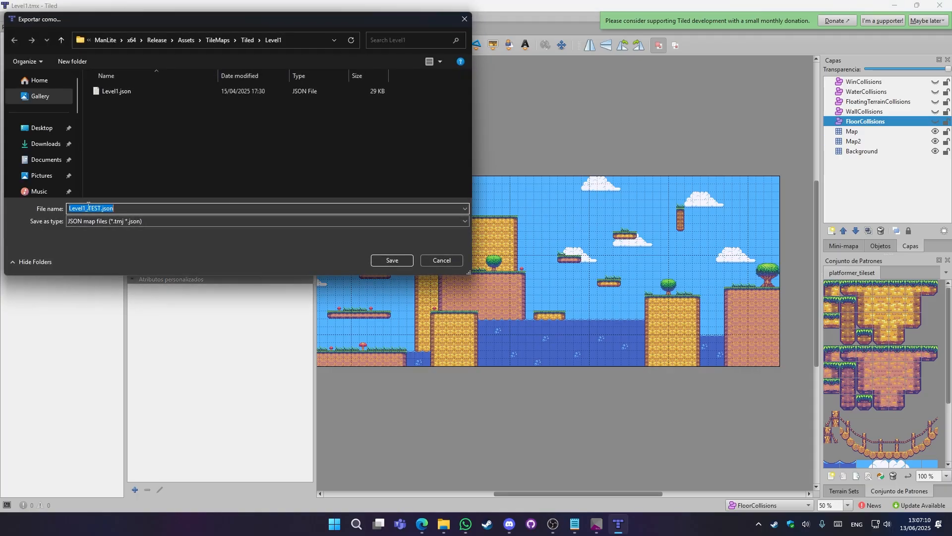
left_click(442, 262)
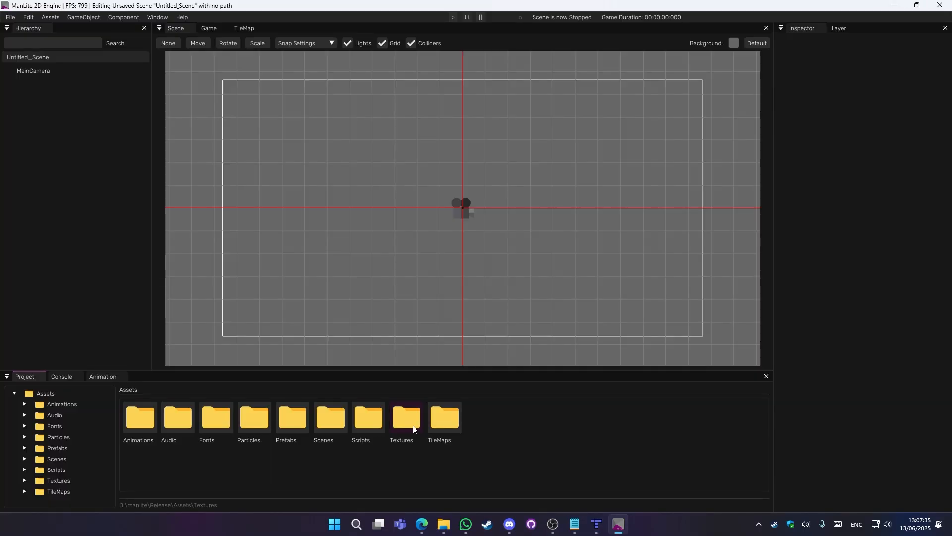
Step: Switch to ManLite 2D Engine and import Level1.json from Assets/TileMaps/Tiled/Level1 into the empty scene, checking the map and its object hierarchy
double_click(444, 416)
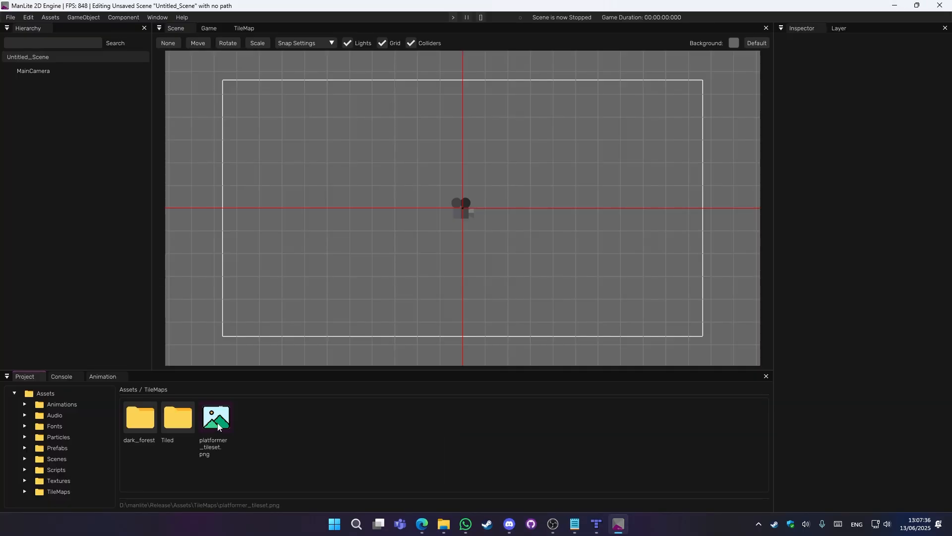
double_click(178, 418)
double_click(144, 417)
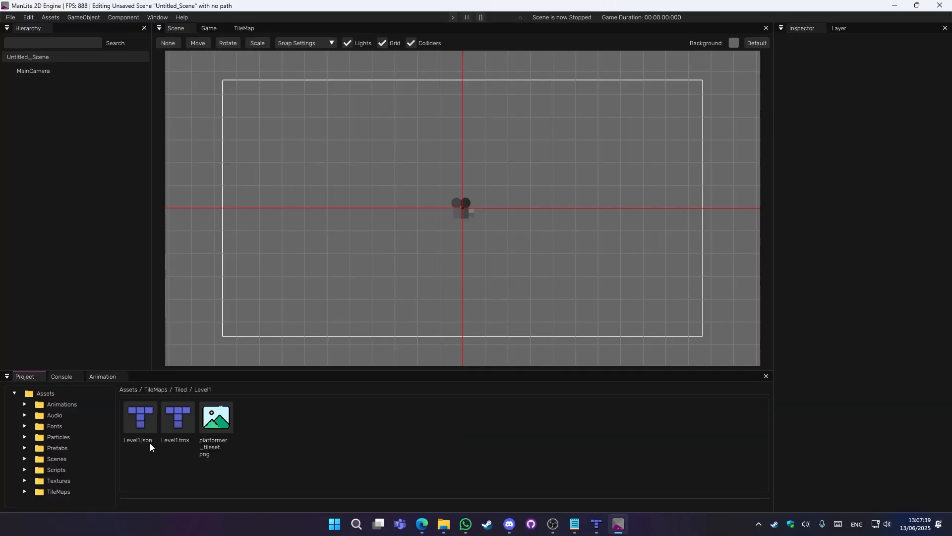
left_click_drag(140, 427, 463, 243)
scroll(405, 193, "down", 1)
middle_click_drag(404, 194, 365, 177)
middle_click_drag(470, 211, 415, 214)
scroll(452, 213, "down", 1)
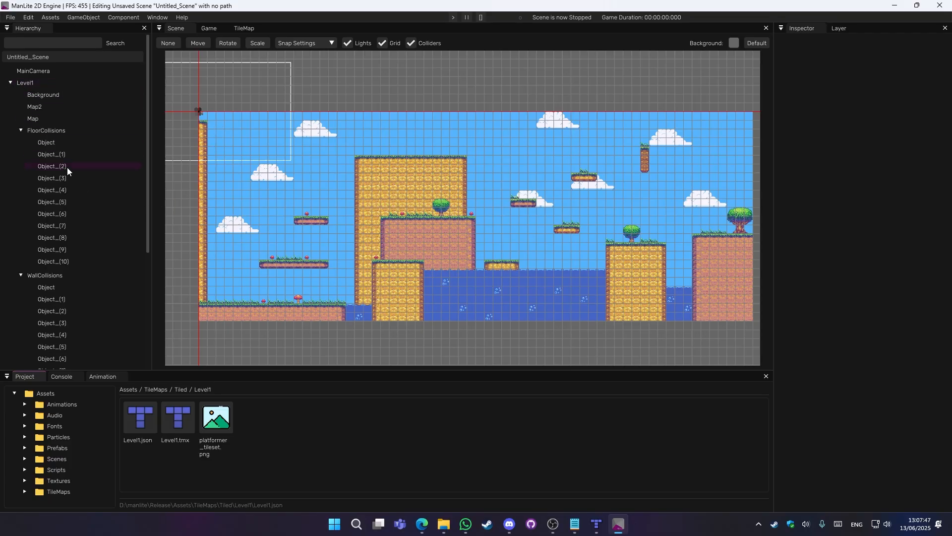
scroll(63, 334, "down", 4)
scroll(66, 343, "up", 4)
Step: Review the objects in the Level1 layer, briefly hiding and showing the Background tilemap again
left_click(839, 29)
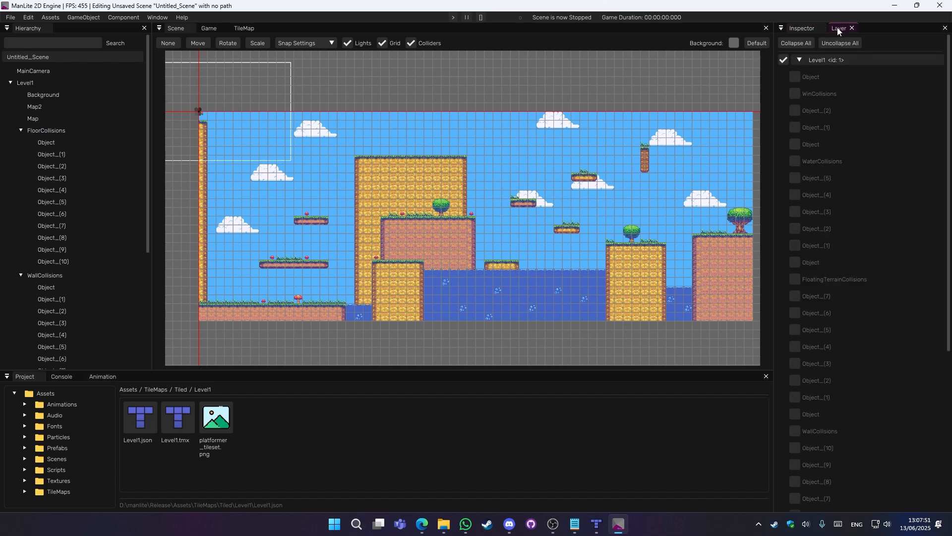
left_click(813, 60)
left_click(803, 59)
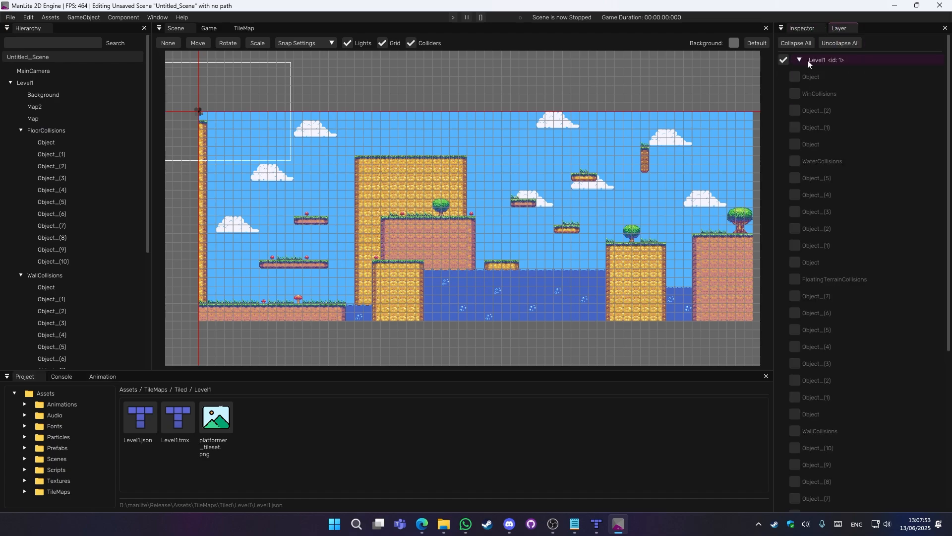
scroll(829, 172, "down", 5)
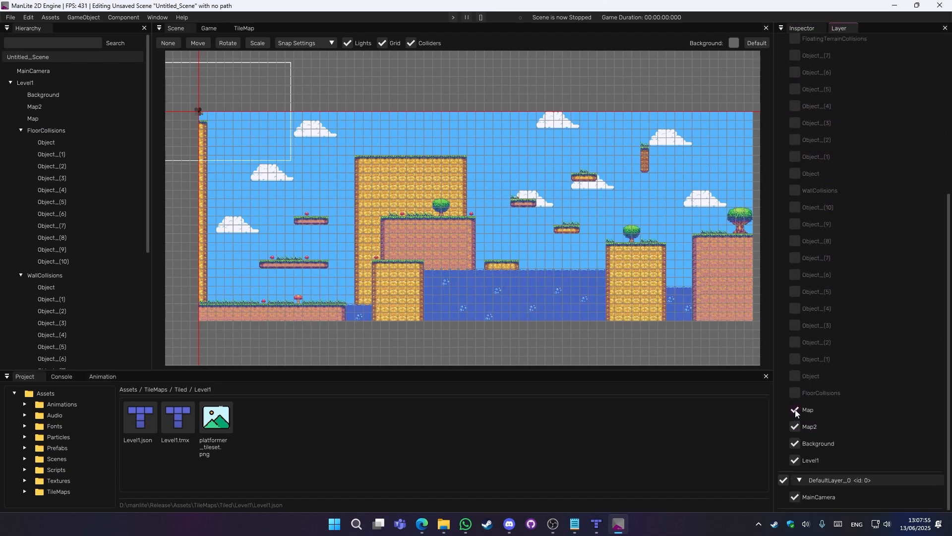
left_click(795, 444)
left_click(795, 443)
scroll(823, 298, "up", 10)
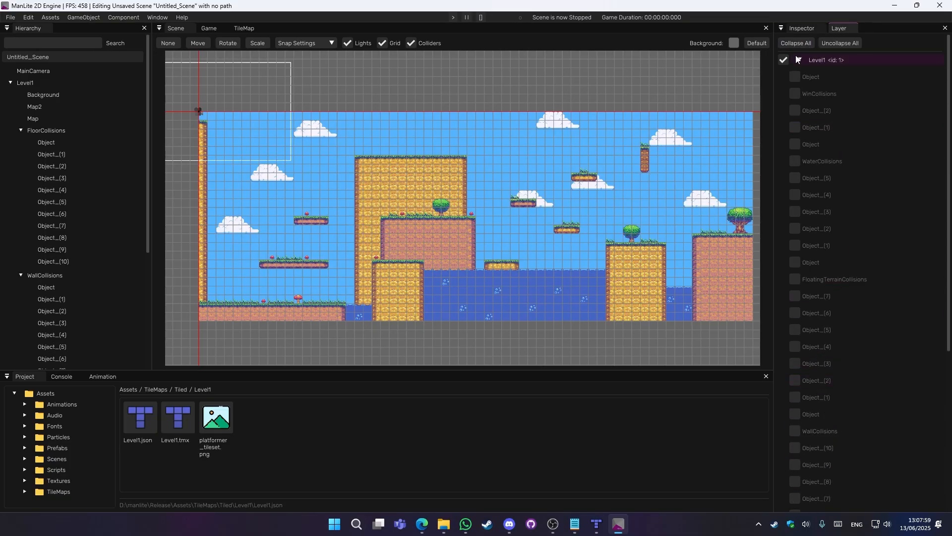
left_click(814, 59)
left_click(799, 30)
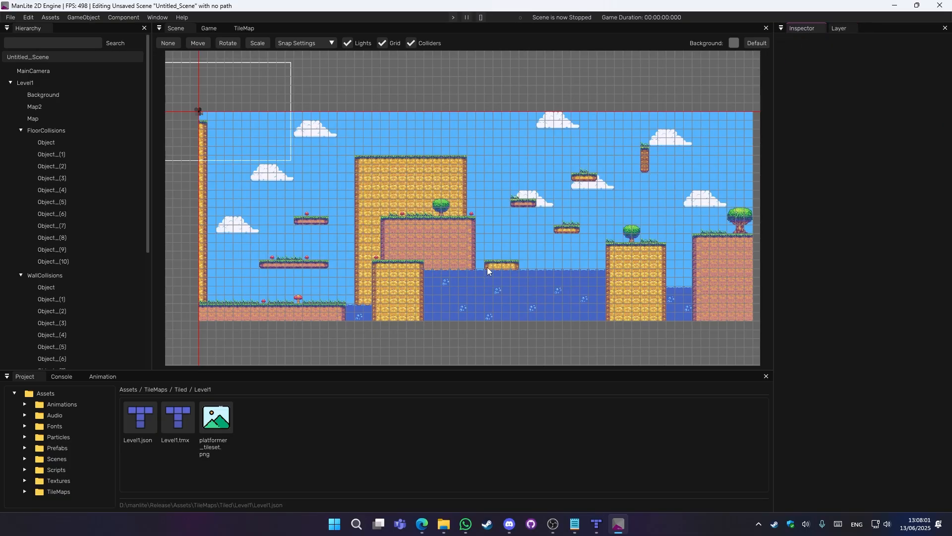
Step: Open the Background object's tilemap for editing, with tile numbers hidden and the grid preview zoomed out to 0.3
left_click(43, 96)
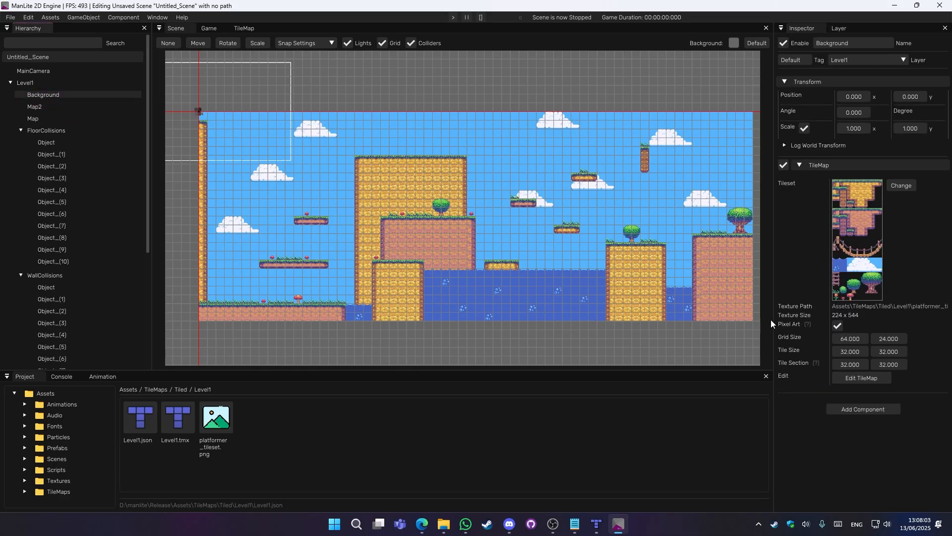
left_click(868, 377)
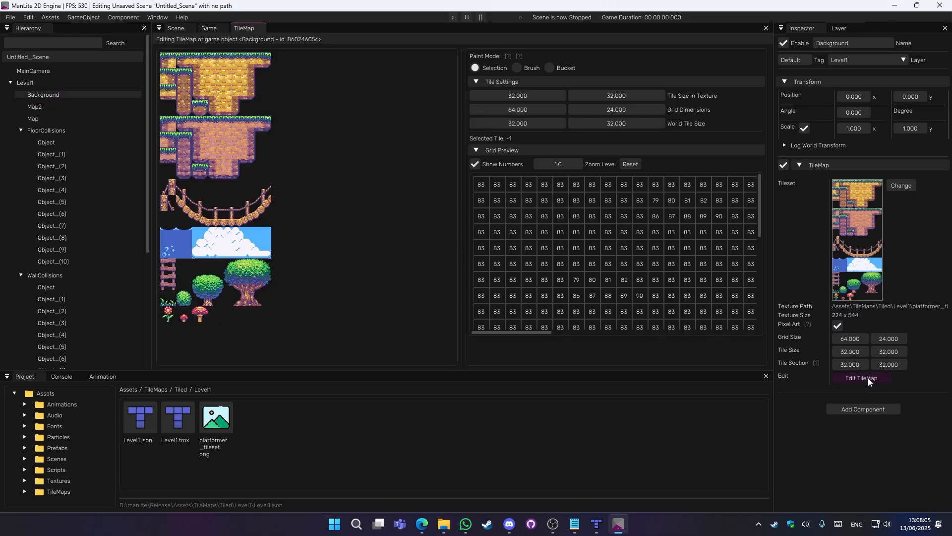
left_click(475, 164)
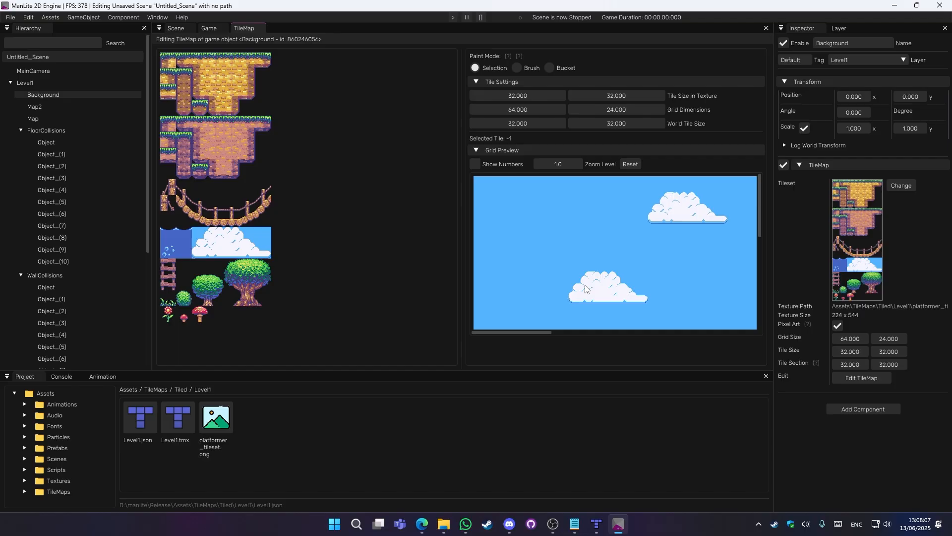
scroll(578, 276, "down", 7)
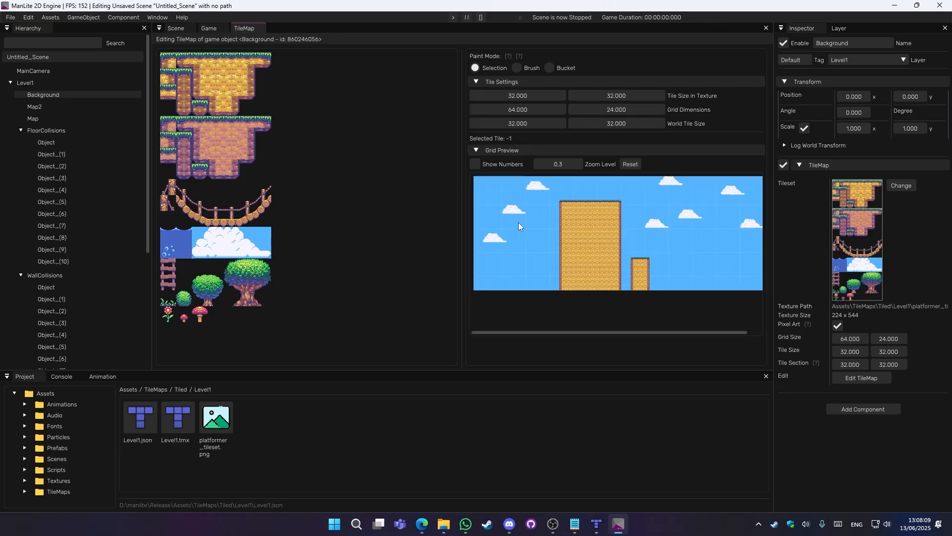
Step: Paint several extra clouds onto the Background tilemap with the Brush and view them in the scene
left_click(197, 235)
left_click(517, 67)
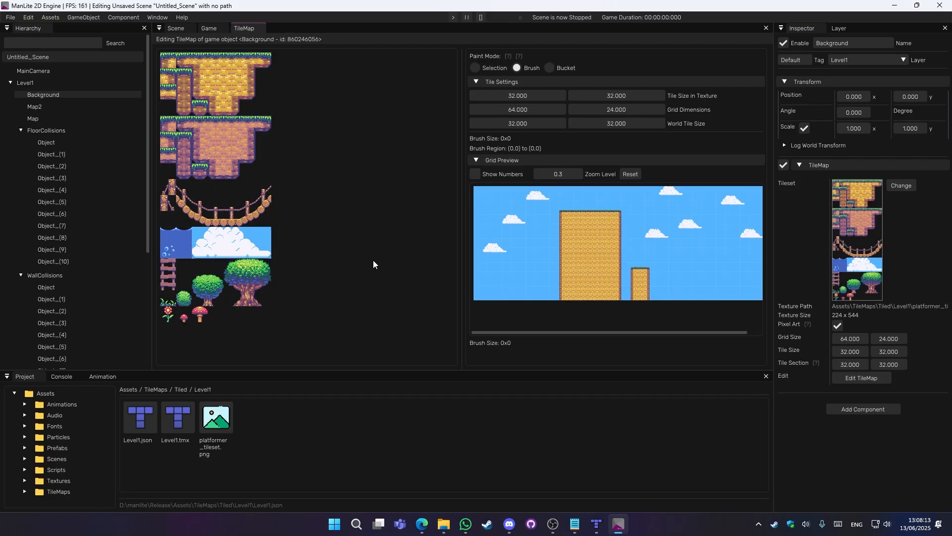
left_click(498, 276)
left_click(717, 281)
left_click(604, 189)
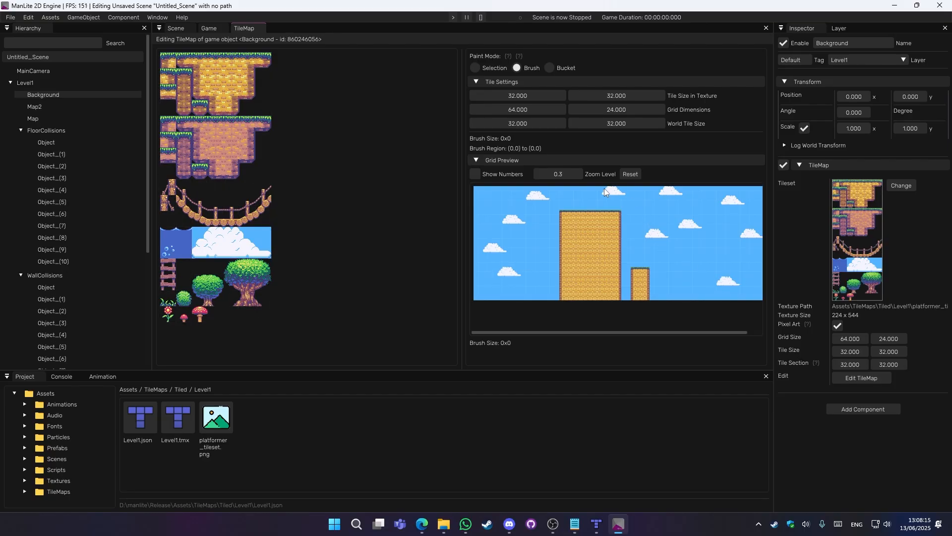
left_click(534, 242)
left_click(171, 29)
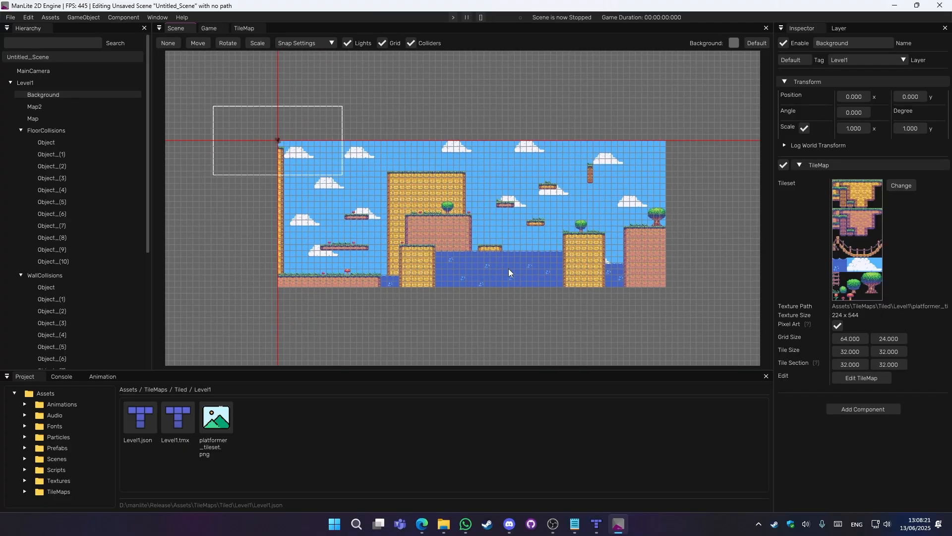
Step: Look up the option for importing a Tiled file without importing anything
left_click(10, 17)
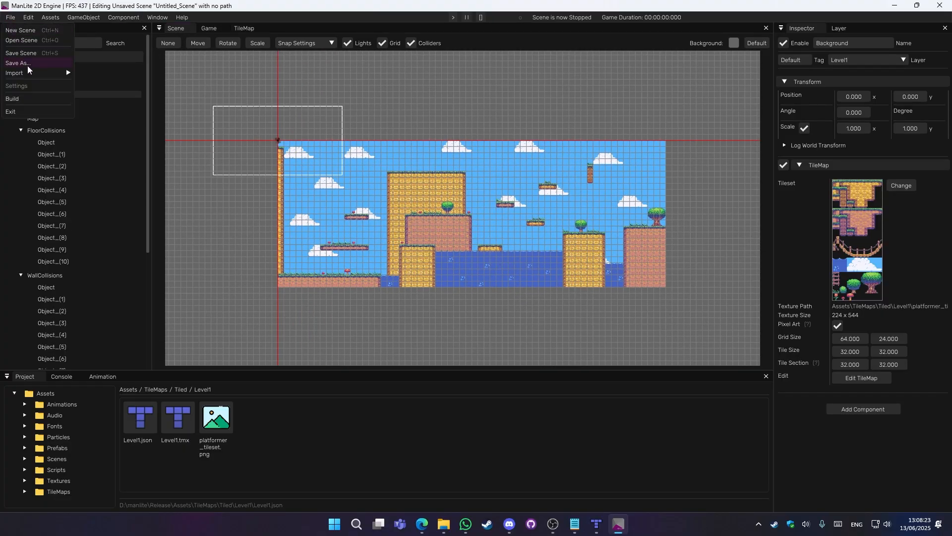
mouse_move(30, 73)
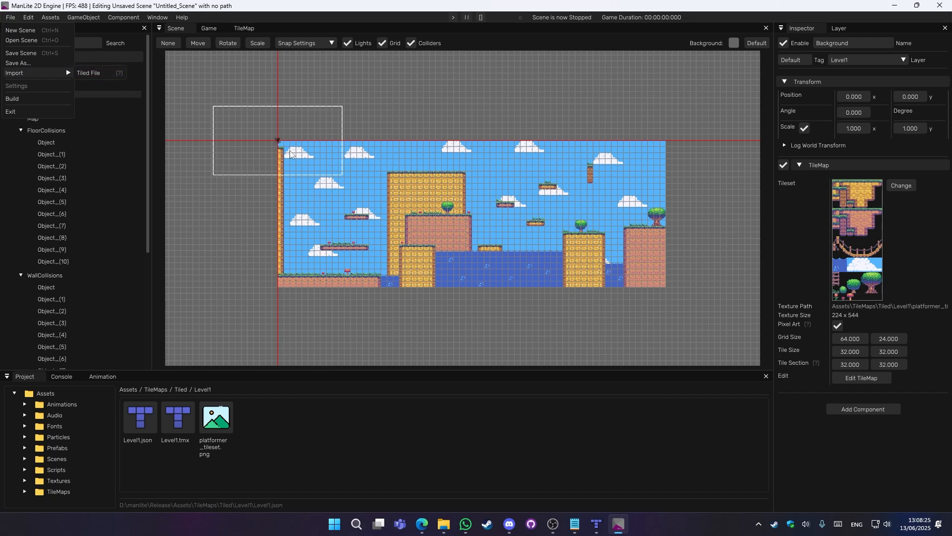
left_click(557, 112)
scroll(563, 232, "up", 1)
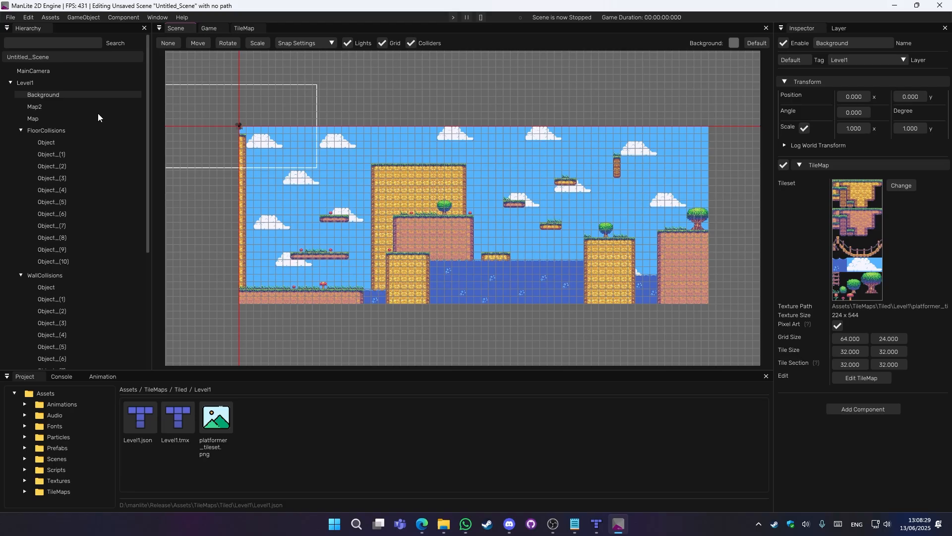
Step: Start a new scene without saving the current one and create an empty game object in it
key("ctrl+n")
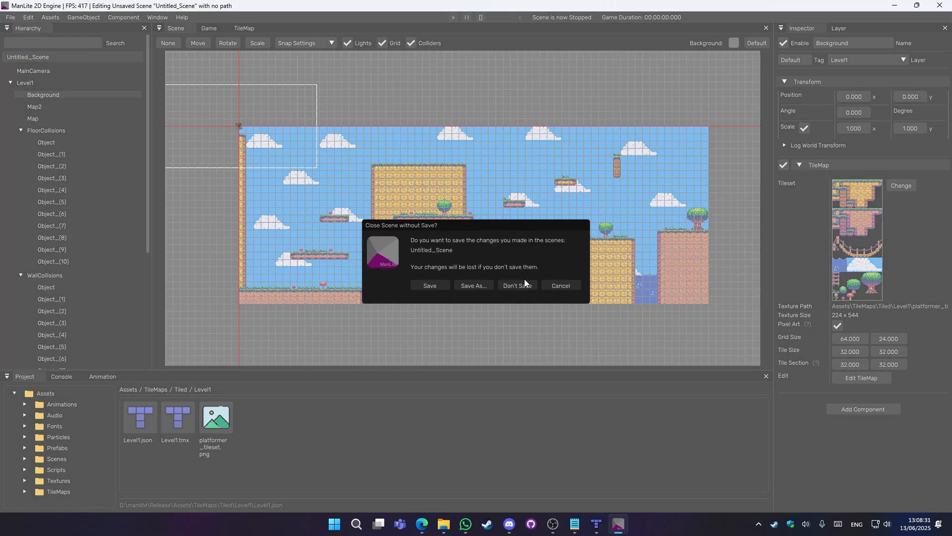
left_click(518, 286)
right_click(70, 131)
left_click(74, 133)
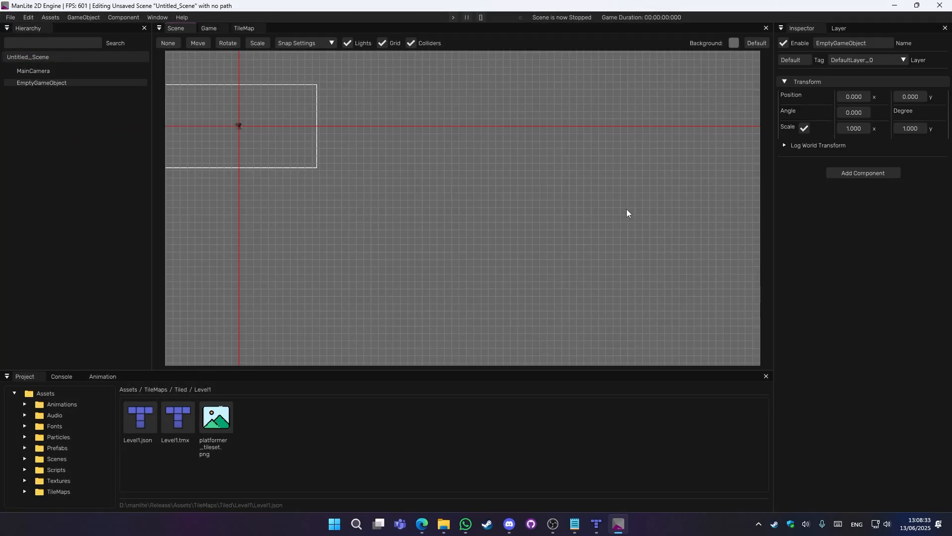
Step: Add a Light component to the empty game object and inspect the point light in the scene
left_click(870, 172)
left_click(839, 171)
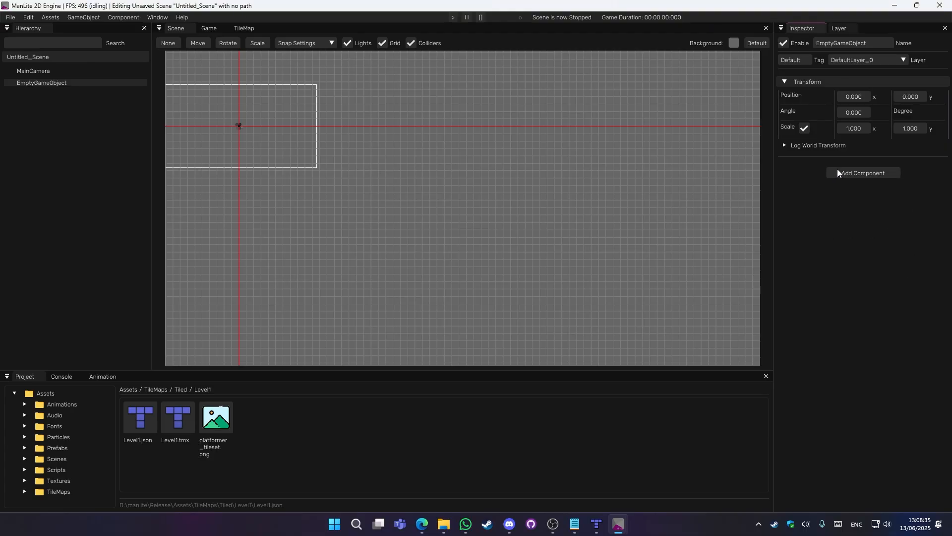
left_click(838, 172)
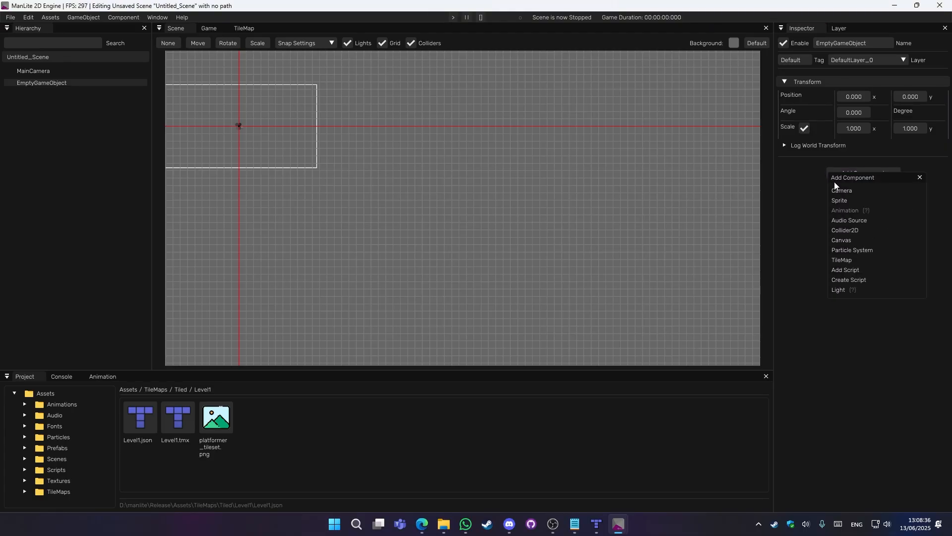
left_click(838, 290)
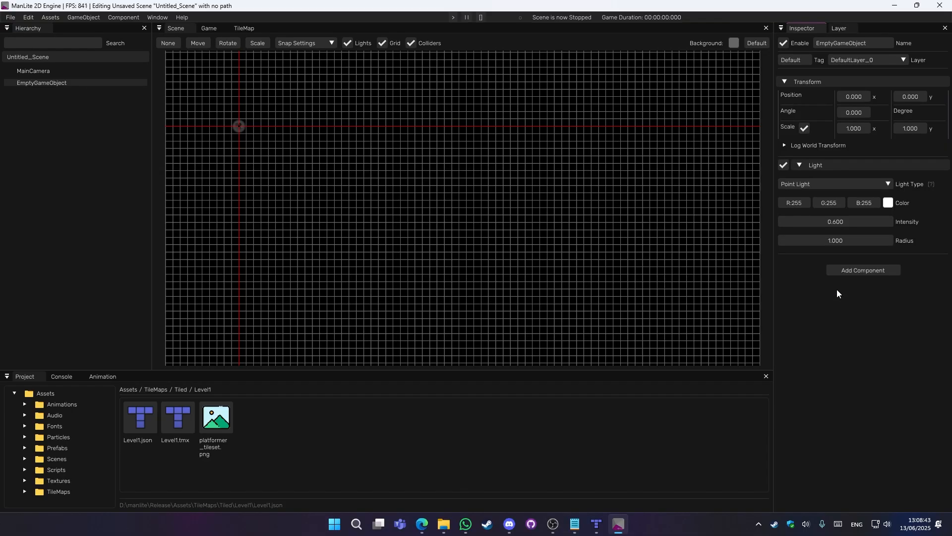
scroll(453, 207, "up", 2)
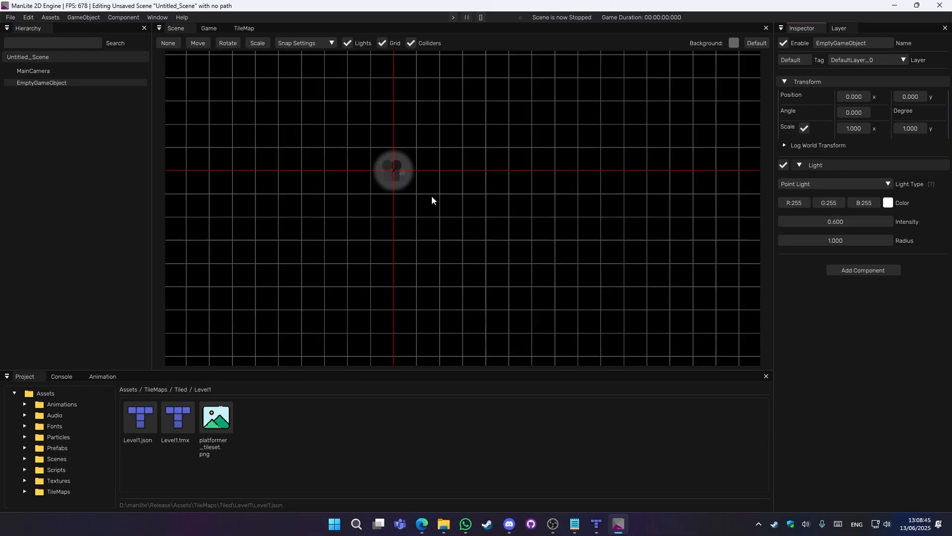
scroll(431, 195, "down", 2)
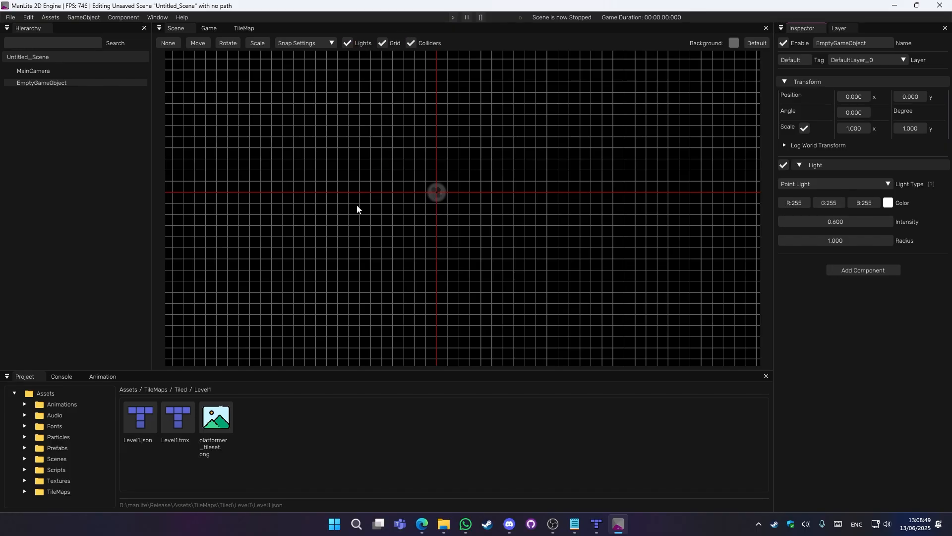
Step: Switch the scene's light display off and back on to compare the view
left_click(348, 42)
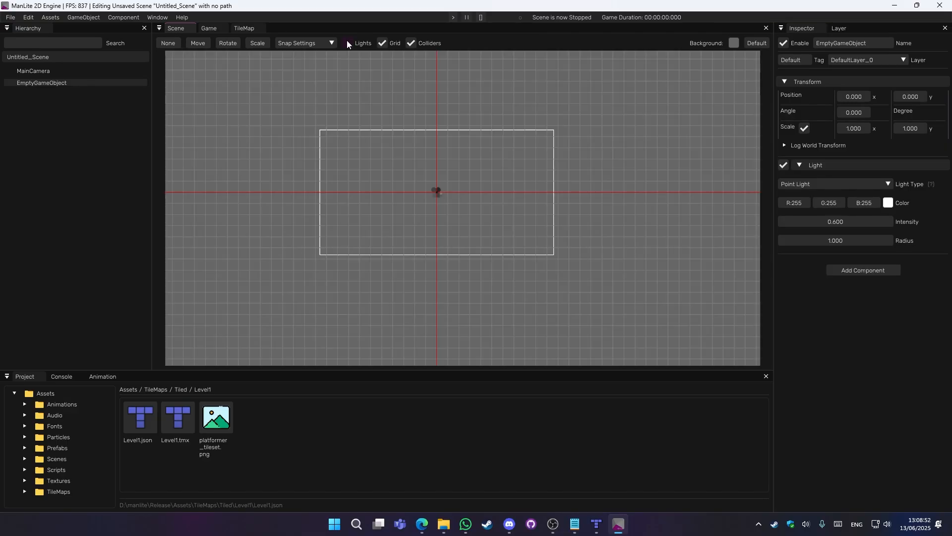
left_click(347, 42)
left_click(347, 43)
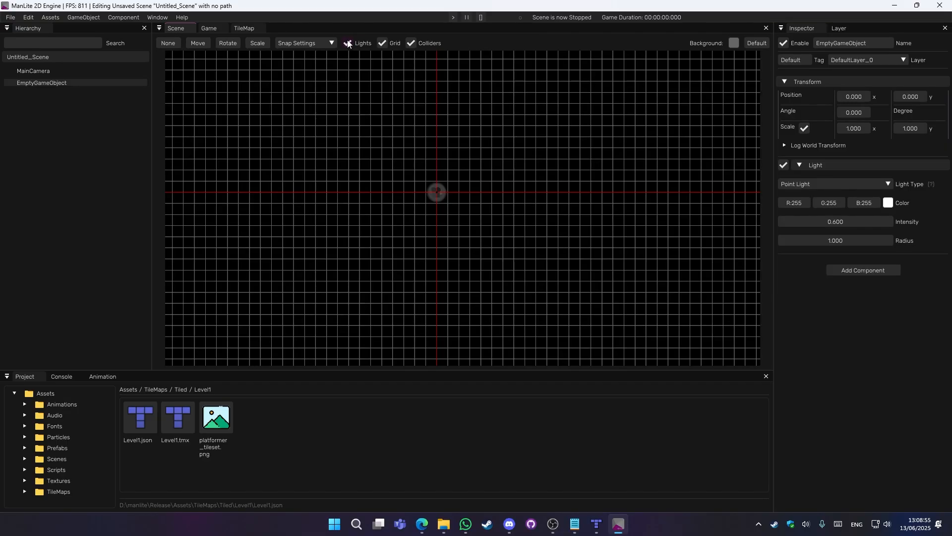
Step: Change the light type to Area Light and raise its intensity to 1.3
left_click(829, 186)
left_click(818, 194)
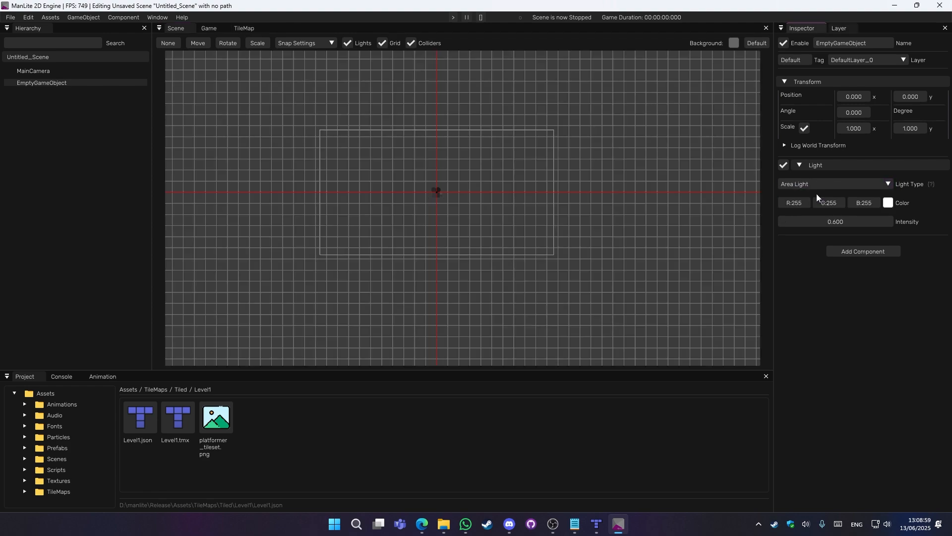
mouse_move(933, 186)
left_click_drag(842, 226, 902, 226)
Step: Set the area light's color to pure red, #FF0000
left_click(888, 202)
left_click(881, 235)
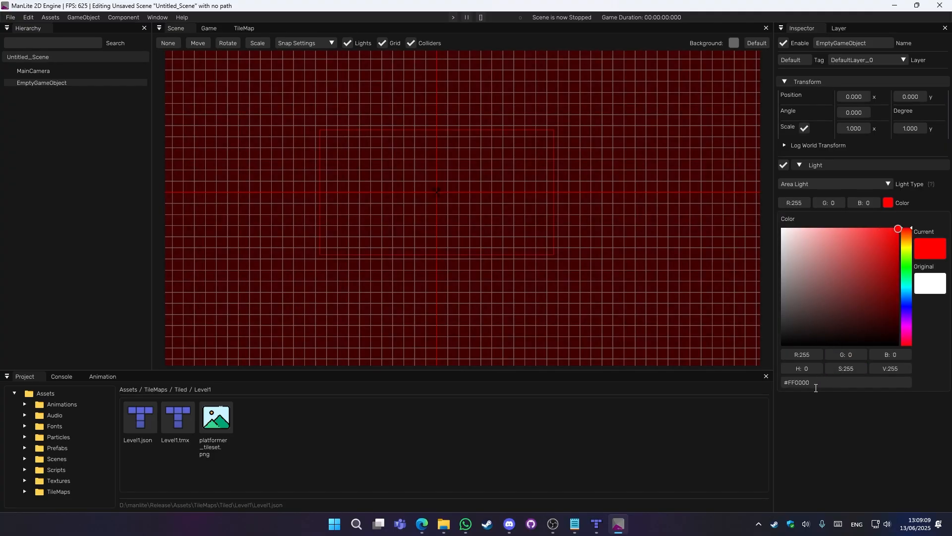
left_click(810, 413)
Step: Set the area light's color to a near-white of RGB 247, 237, 237 and its intensity to 1.485
left_click_drag(817, 220, 786, 232)
left_click(888, 203)
left_click(849, 409)
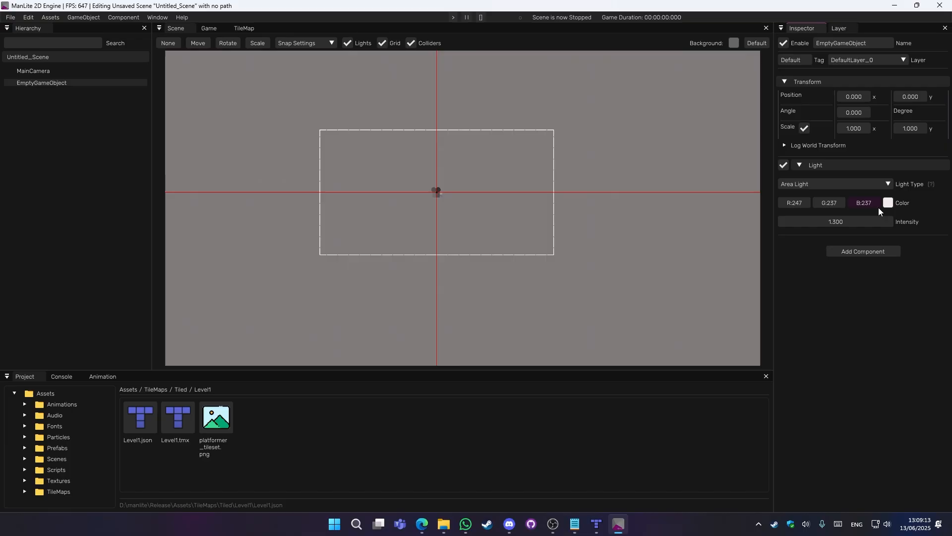
mouse_move(865, 221)
left_mouse_down()
mouse_move(891, 223)
mouse_move(866, 228)
mouse_move(879, 222)
left_mouse_up()
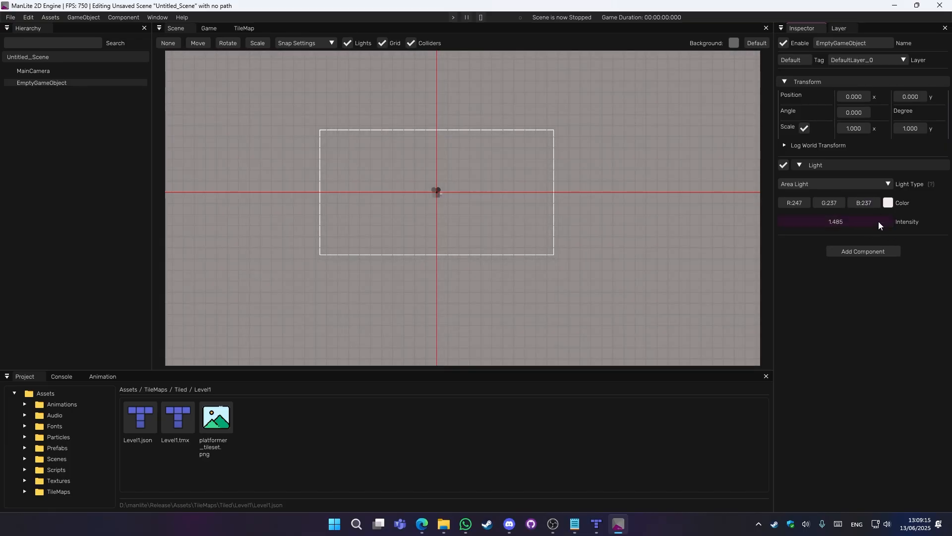
Step: Set the area light's color to black, RGB 0, 0, 0
left_click(887, 205)
left_click_drag(791, 236, 753, 220)
left_click_drag(801, 300, 803, 370)
left_click(805, 421)
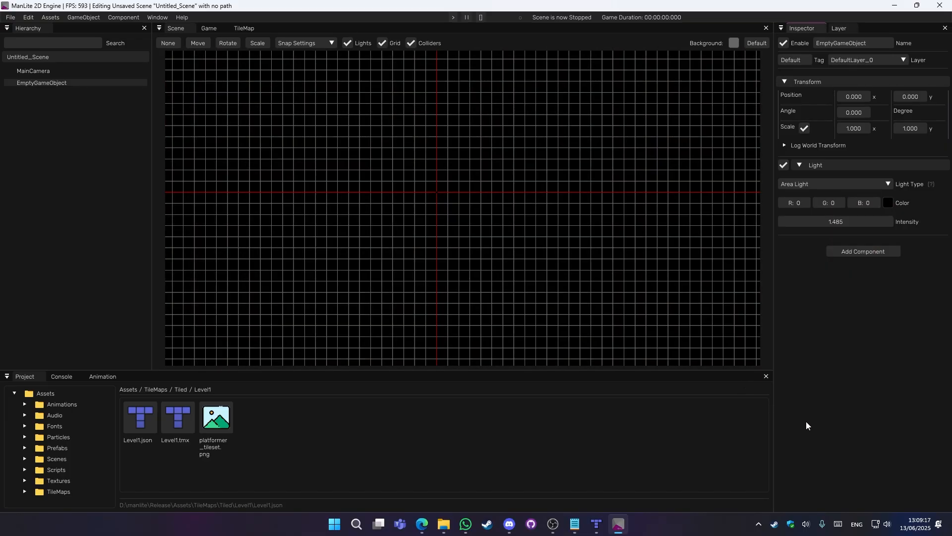
Step: Set the area light's color to white, RGB 255, 255, 255, and its intensity to 0.555
left_click(887, 203)
left_click_drag(821, 250, 736, 232)
left_click(835, 424)
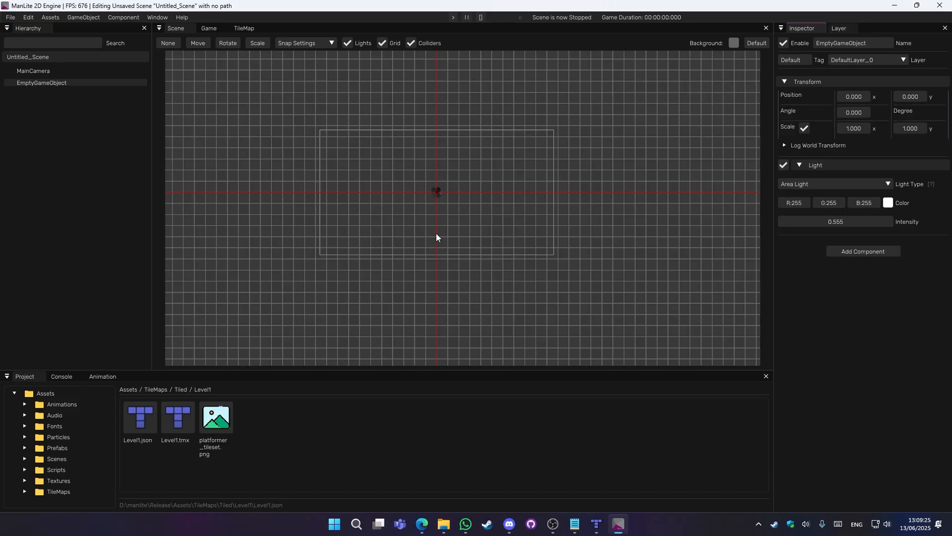
scroll(436, 237, "up", 4)
scroll(460, 200, "down", 2)
Step: Change the light type to Point Light and move the light object to position 9, -1
left_click(835, 183)
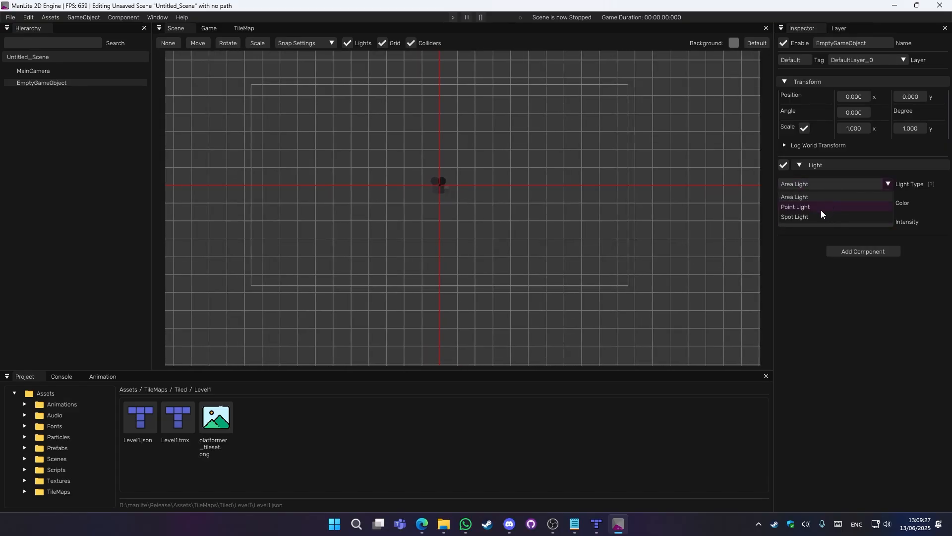
left_click(820, 210)
scroll(554, 219, "up", 4)
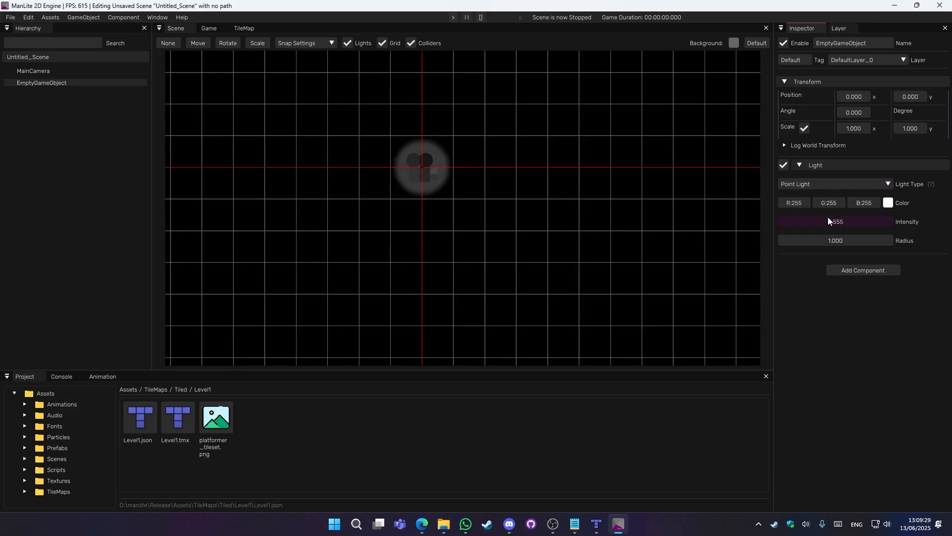
scroll(483, 201, "down", 2)
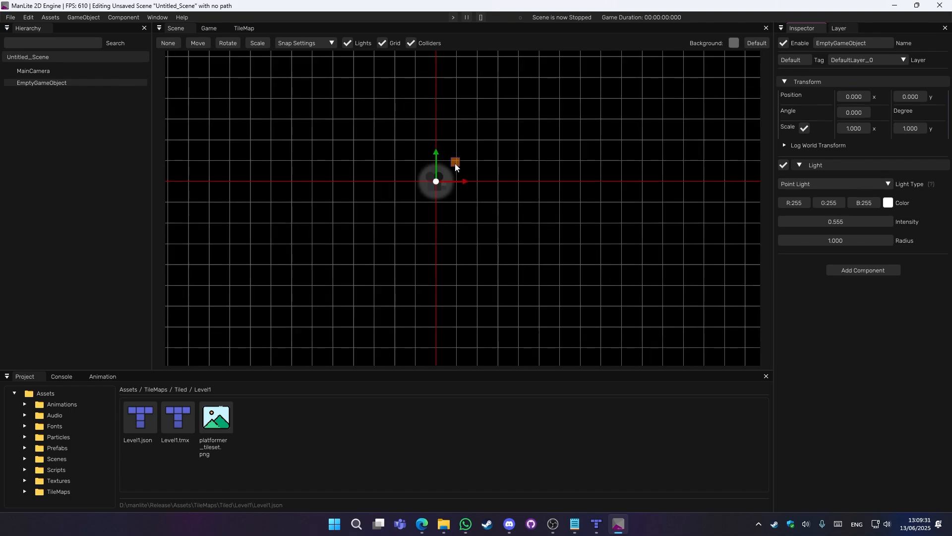
left_click_drag(455, 164, 644, 188)
middle_click_drag(642, 233, 565, 239)
scroll(545, 246, "up", 6)
middle_click_drag(511, 256, 475, 253)
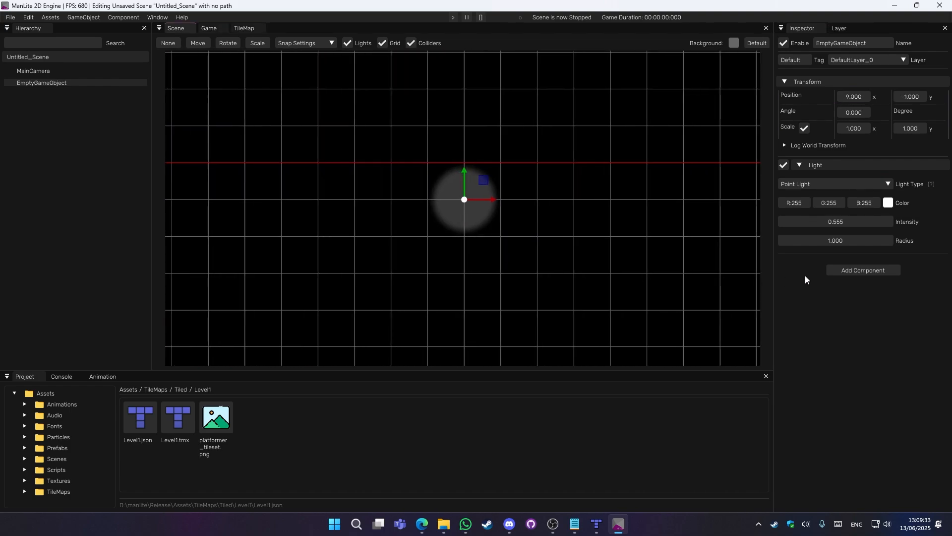
Step: Set the point light's radius to 3.790 and its intensity to 0.630
left_click_drag(828, 244, 873, 222)
scroll(641, 249, "down", 4)
scroll(641, 246, "down", 2)
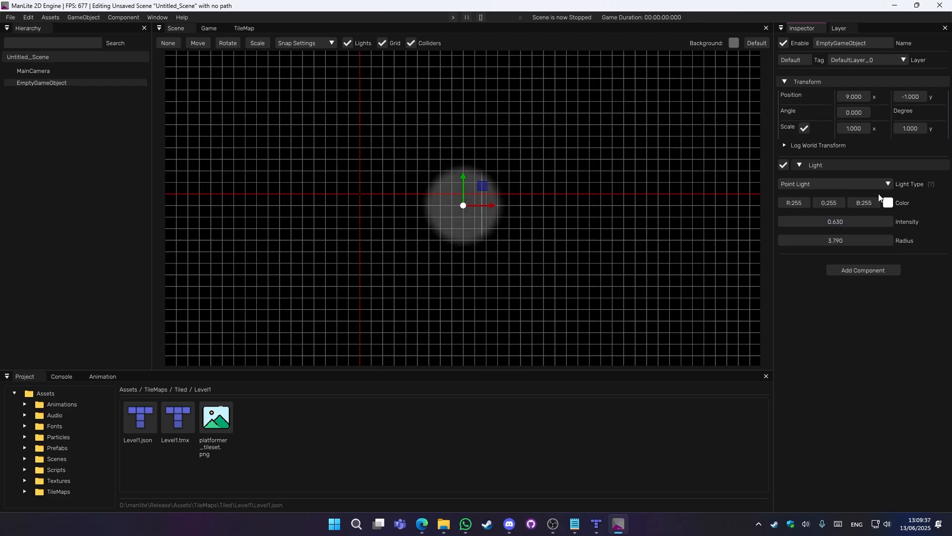
Step: Try a red of #F40000 as the point light's color and restore it to white
left_click(888, 203)
left_click(898, 232)
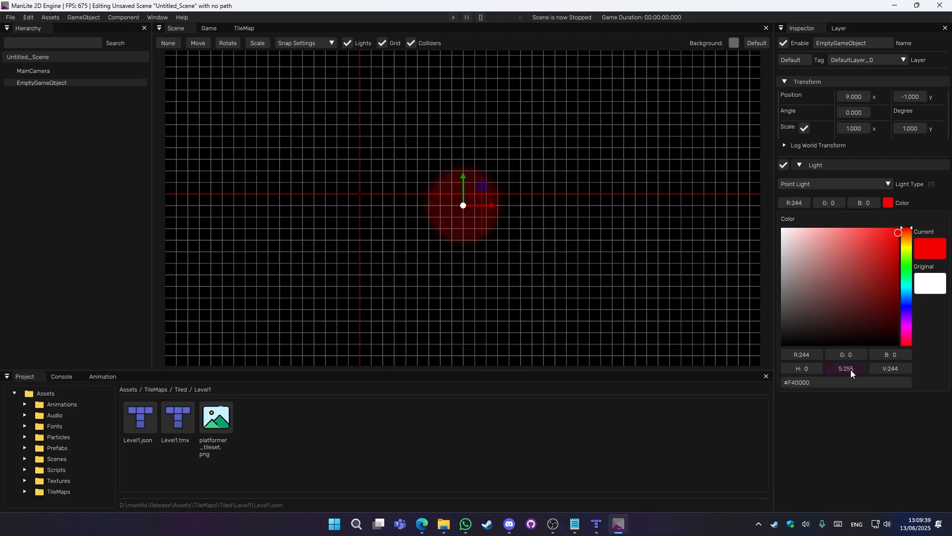
left_click_drag(881, 265, 698, 197)
left_click(844, 430)
scroll(660, 291, "down", 4)
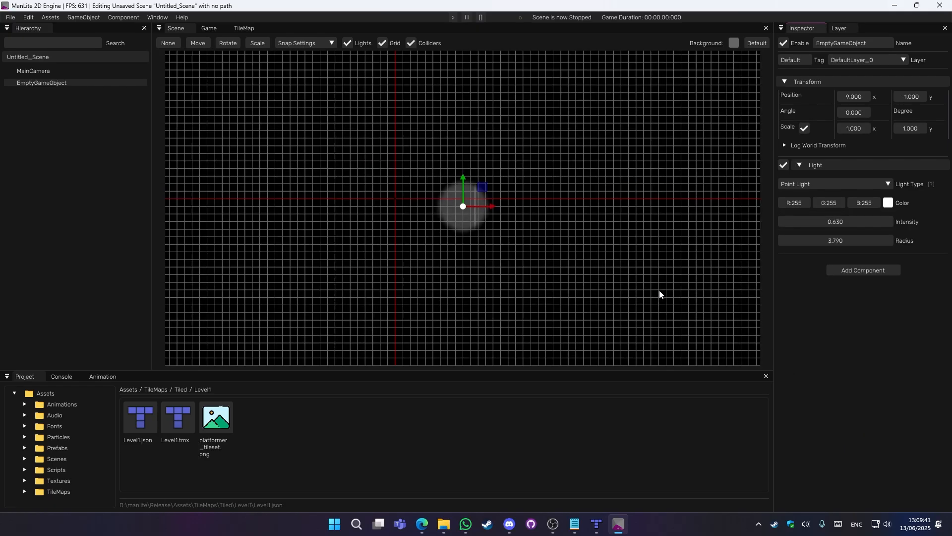
Step: Change the light type to Spot Light and turn off End Position Static
left_click(832, 183)
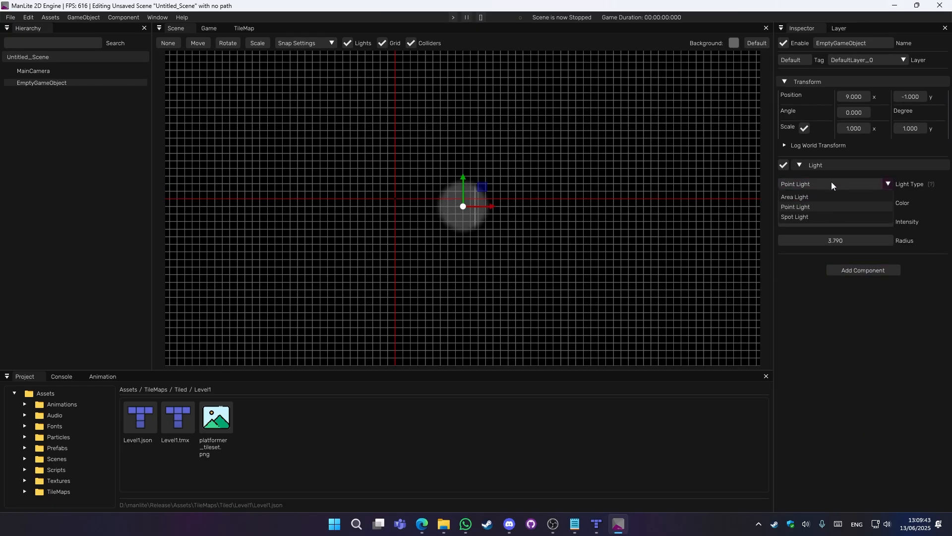
left_click(797, 217)
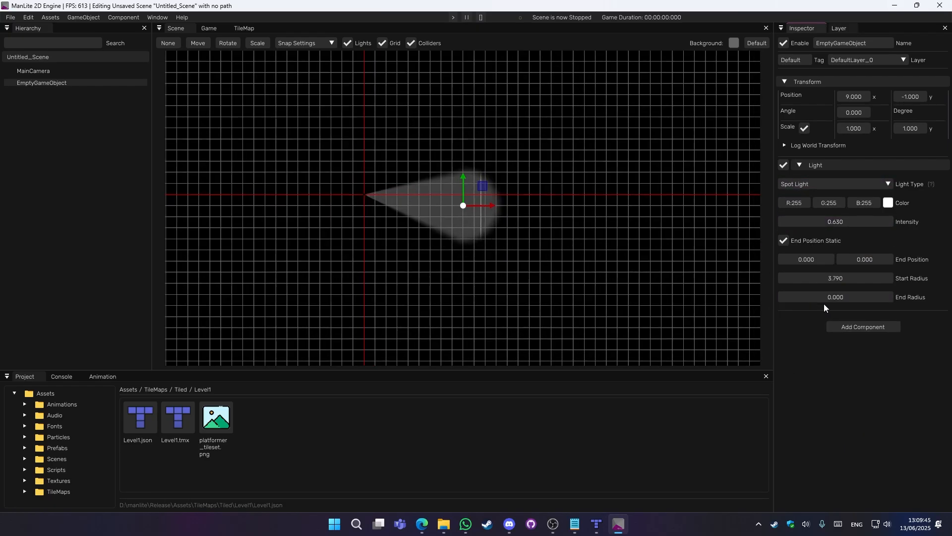
left_click(784, 241)
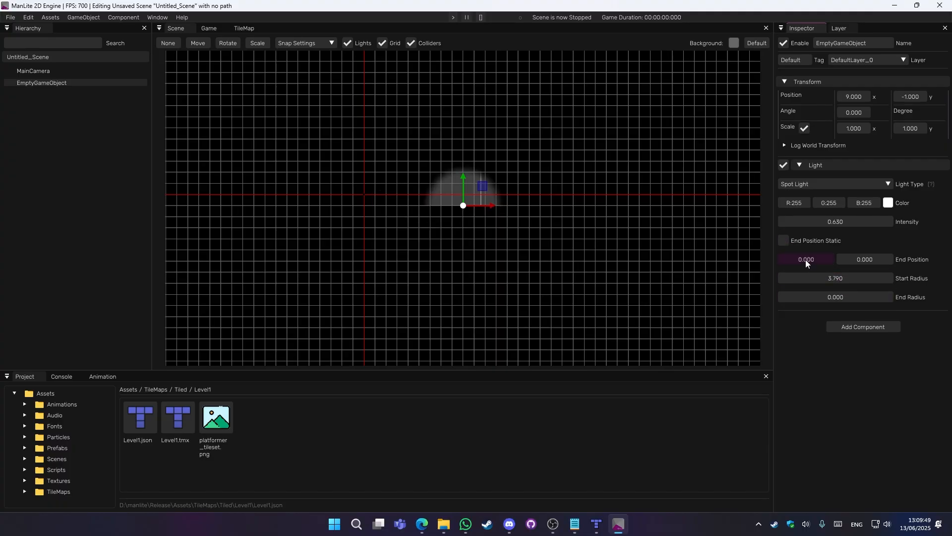
Step: Set the spot light's end position to 15.3, 8.2 and its end radius to 7.245
left_click_drag(806, 260, 925, 265)
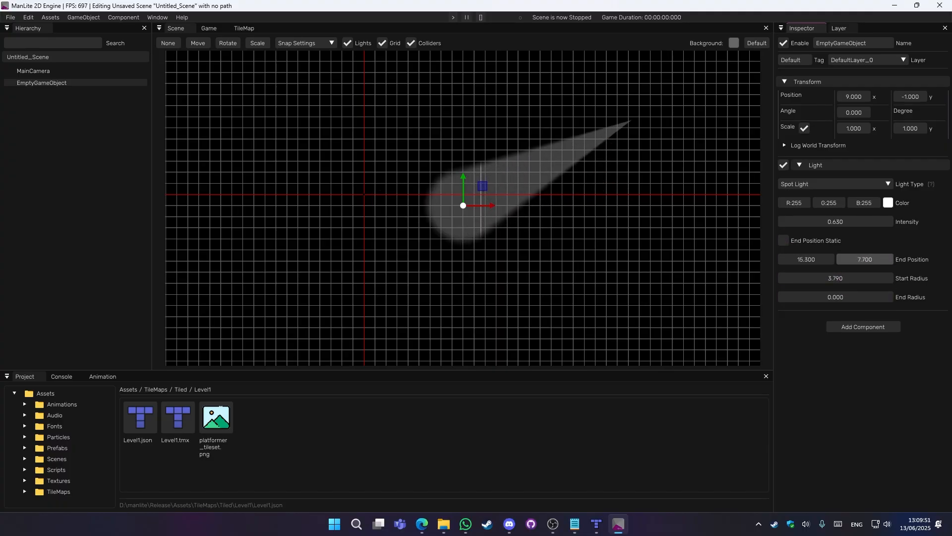
left_click_drag(856, 299, 948, 298)
scroll(632, 268, "down", 3)
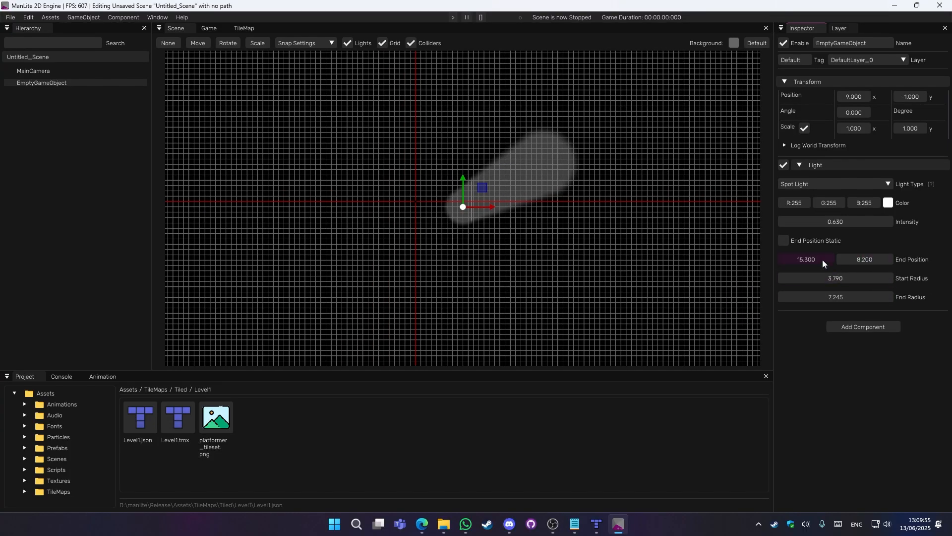
Step: Aim the spot light upward by setting its end position to 0.75, 19.35
left_click_drag(820, 257, 680, 247)
left_click_drag(850, 259, 937, 257)
scroll(519, 245, "up", 3)
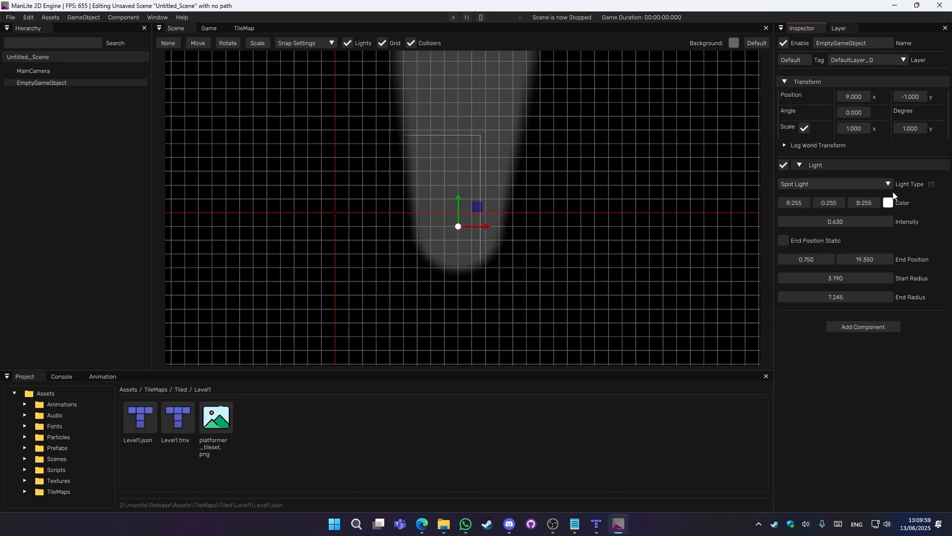
Step: Set the spot light's color to yellow-green, RGB 199, 255, 25
left_click(889, 202)
left_click_drag(886, 239, 785, 290)
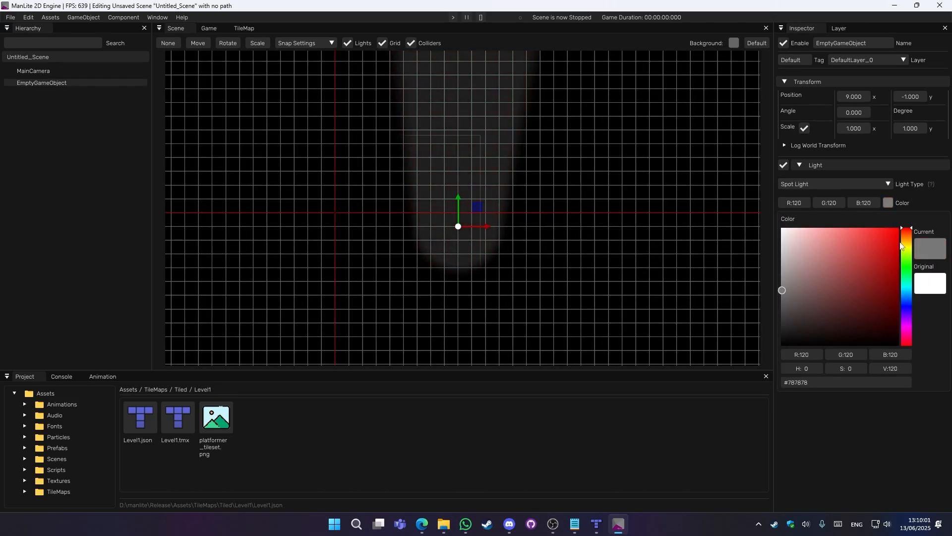
left_click_drag(903, 246, 885, 212)
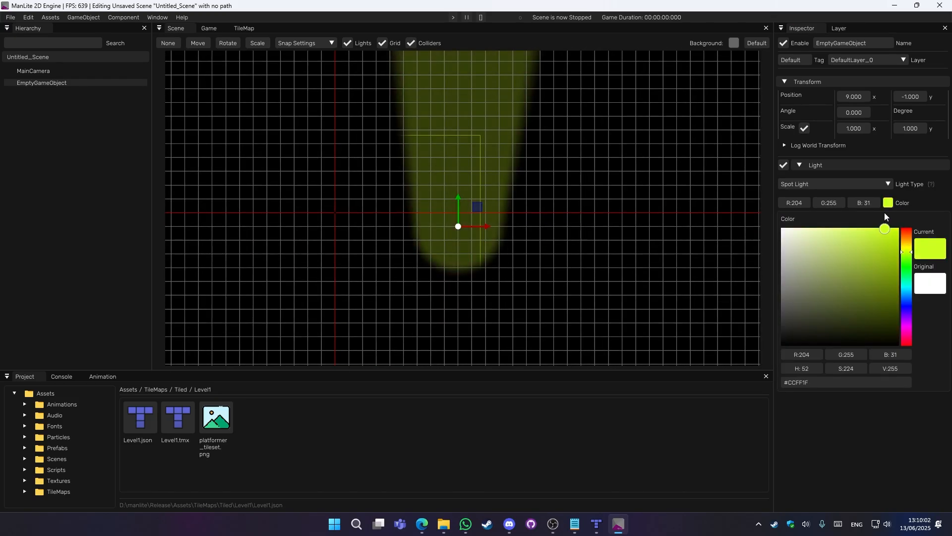
left_click(602, 219)
scroll(598, 194, "down", 5)
middle_click_drag(598, 195, 594, 250)
scroll(660, 275, "up", 4)
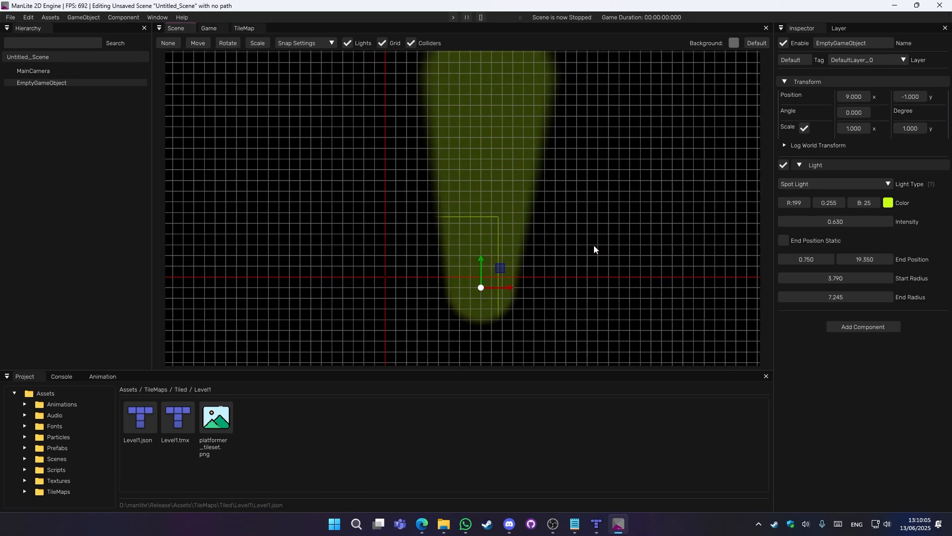
scroll(593, 246, "down", 1)
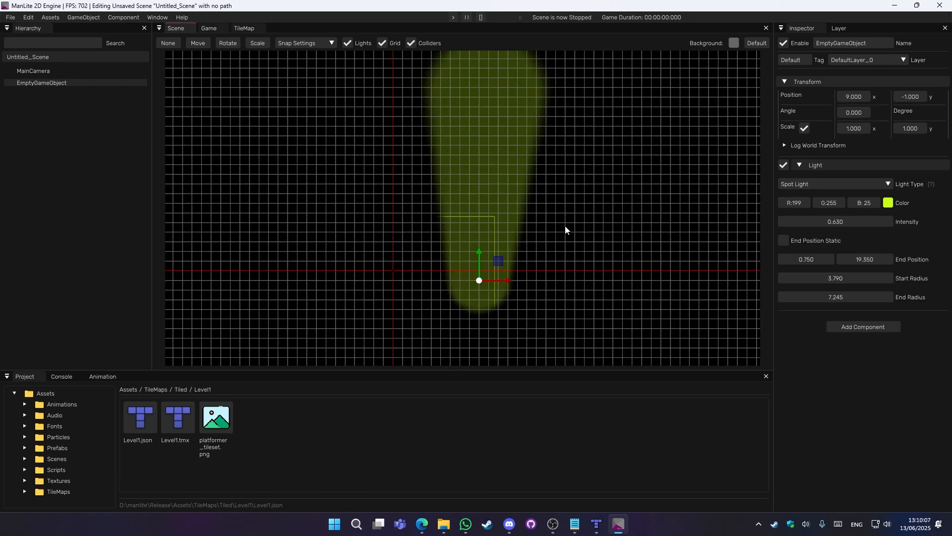
Step: Turn off the display of lights in the scene view and delete the light's game object
left_click(347, 43)
middle_click_drag(512, 193, 605, 156)
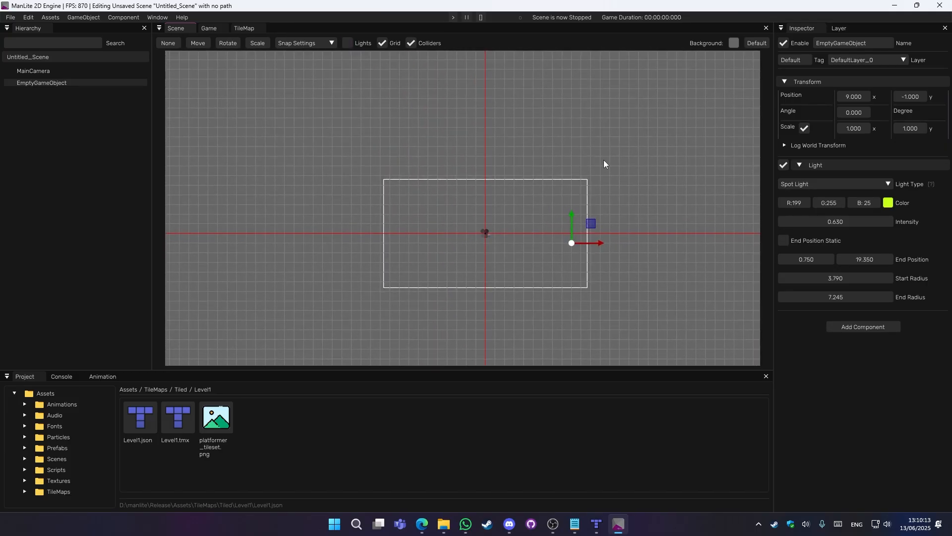
right_click(29, 82)
left_click(51, 96)
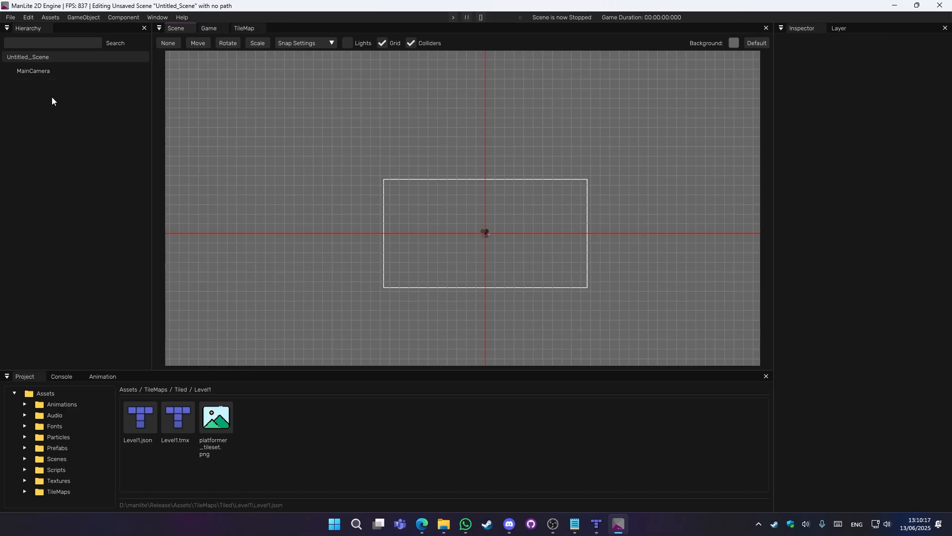
Step: Create a new empty game object in the untitled scene
right_click(37, 95)
left_click(23, 82)
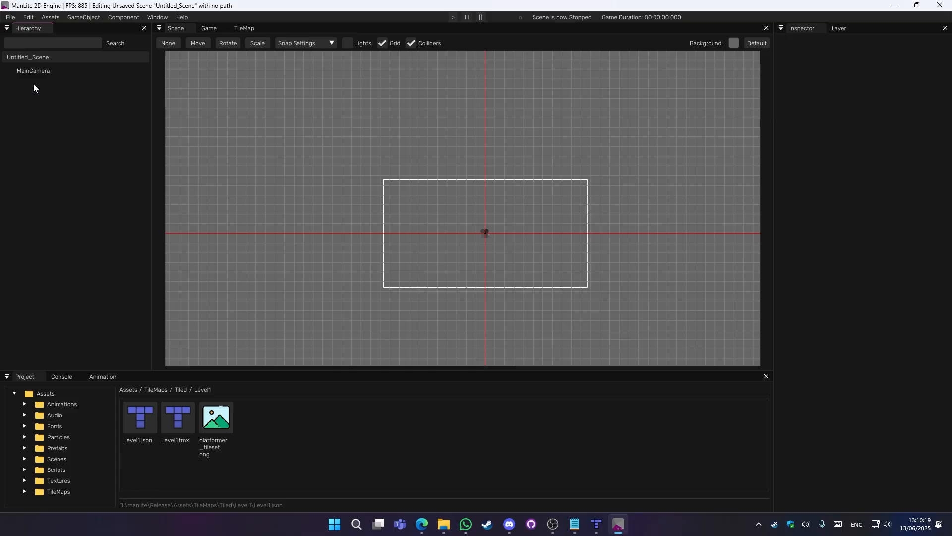
right_click(34, 86)
left_click(54, 95)
left_click(858, 172)
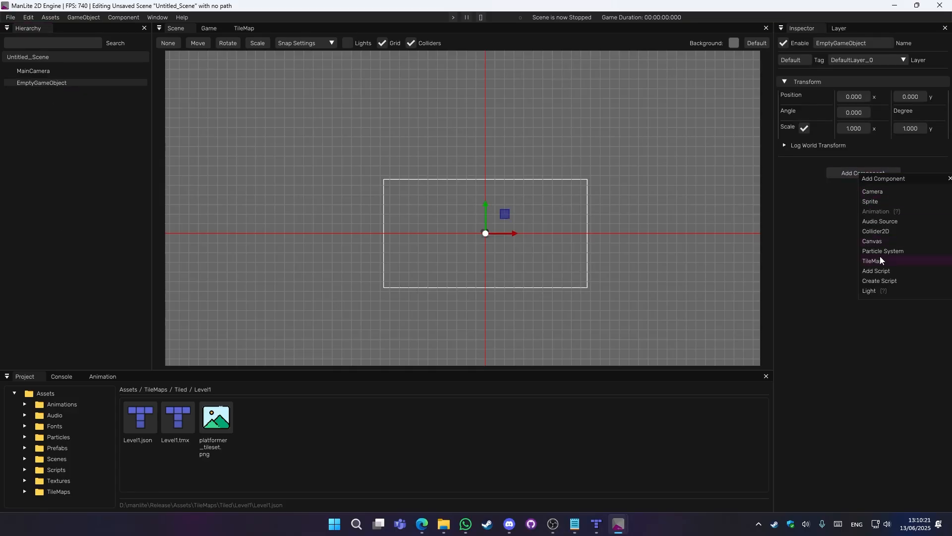
left_click(874, 271)
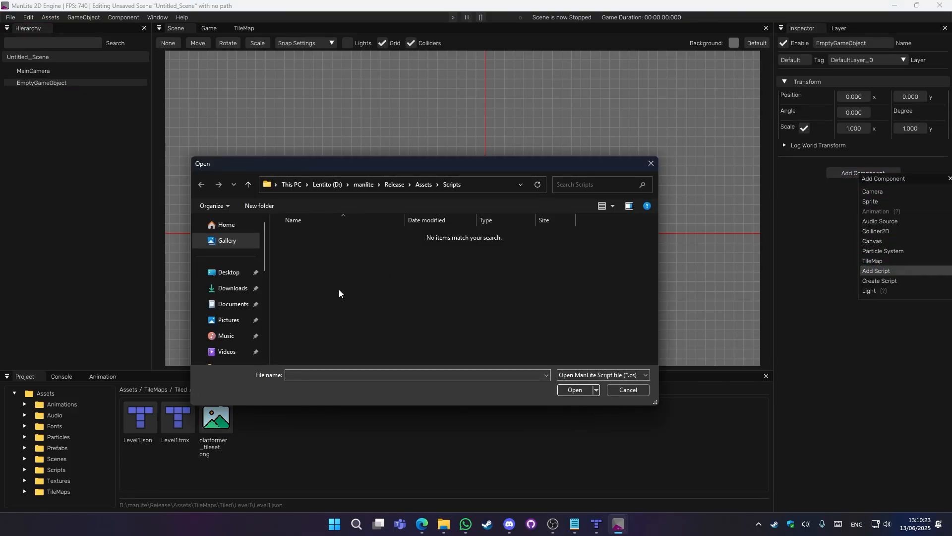
left_click(622, 385)
Step: Create a new script component named Script1 on the empty game object, saved in the Scripts folder
left_click(862, 173)
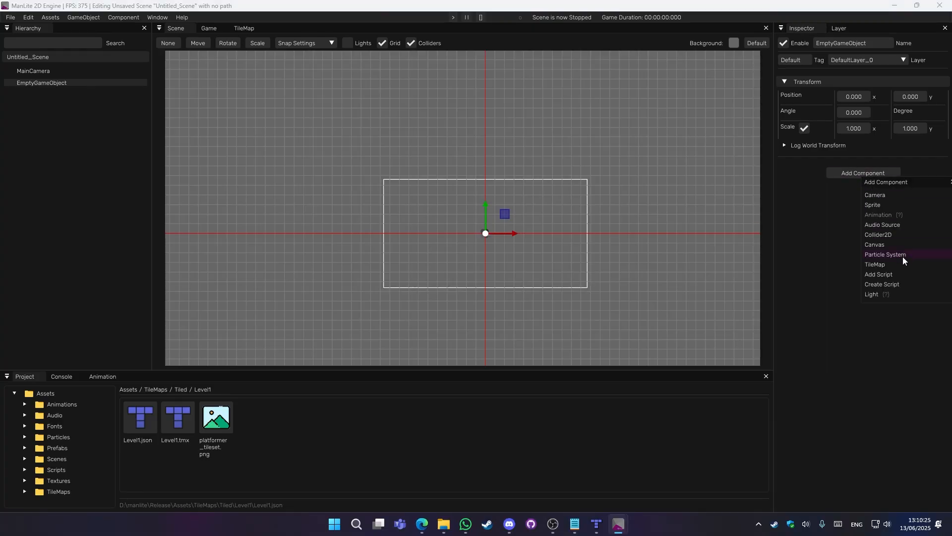
left_click(884, 285)
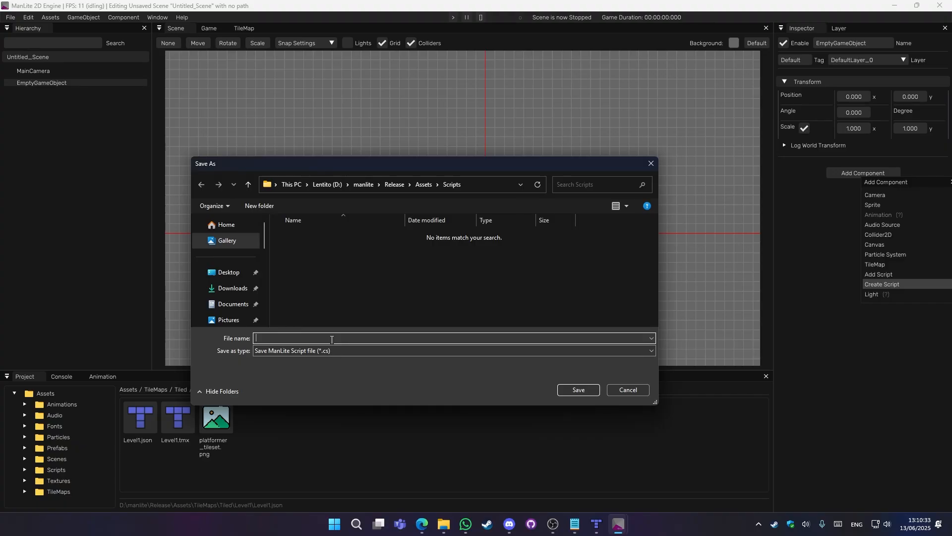
type("Script1")
key("Return")
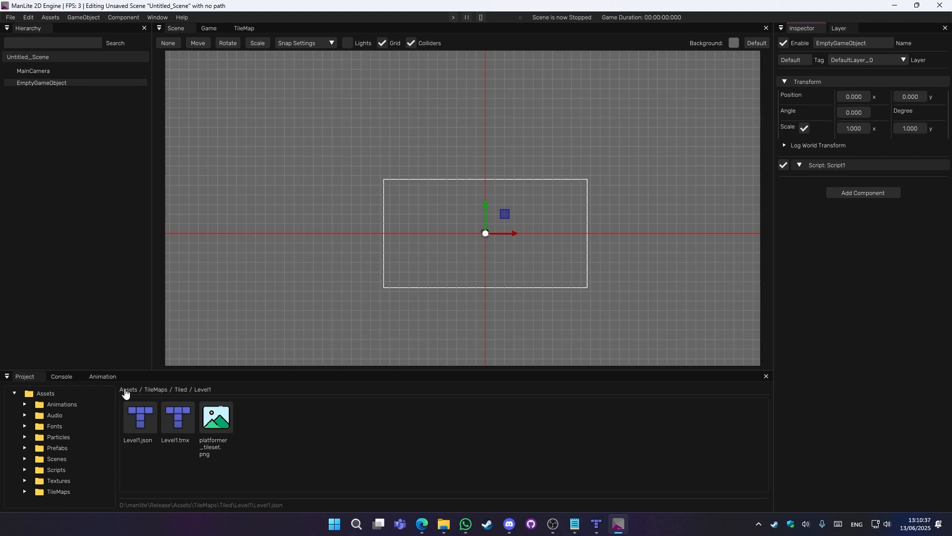
Step: Open the project's Scripts asset folder, and also open that folder in File Explorer
left_click(130, 390)
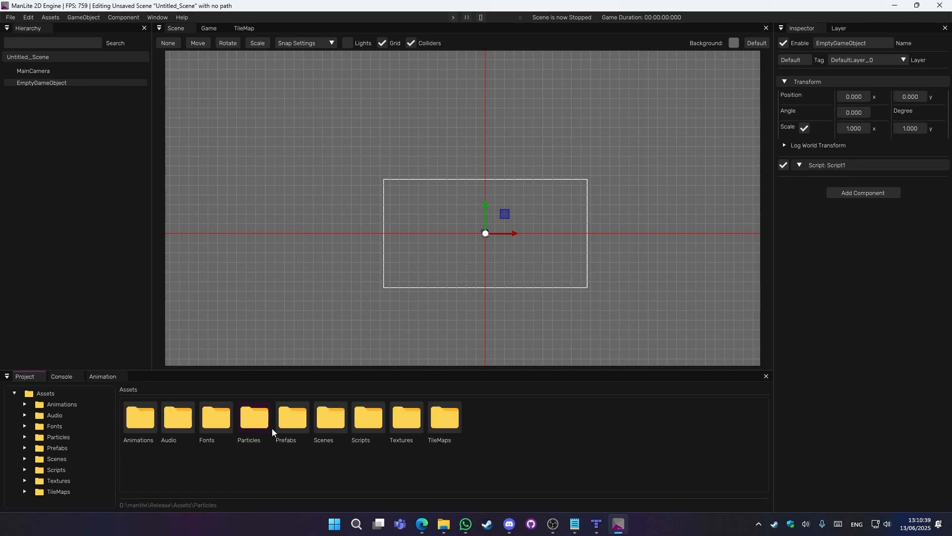
double_click(368, 420)
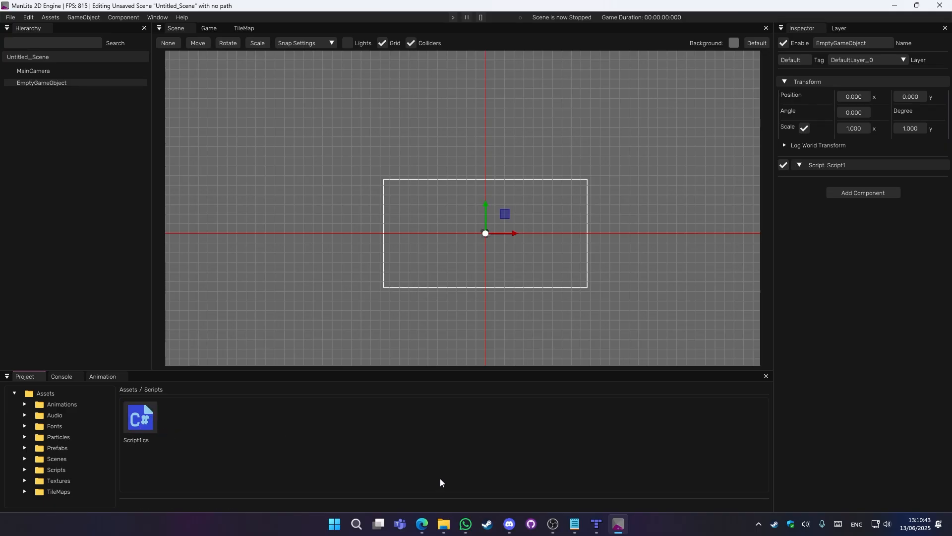
left_click(447, 522)
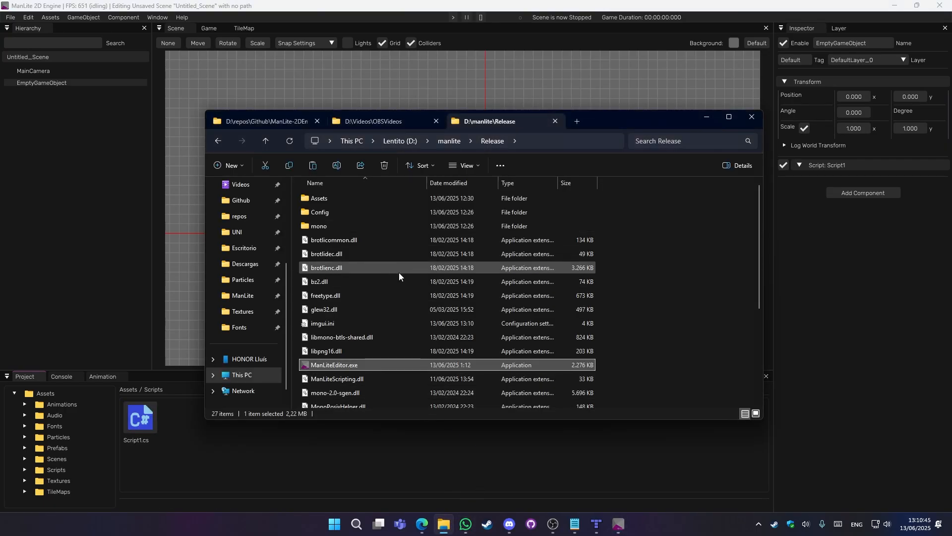
double_click(320, 198)
double_click(327, 281)
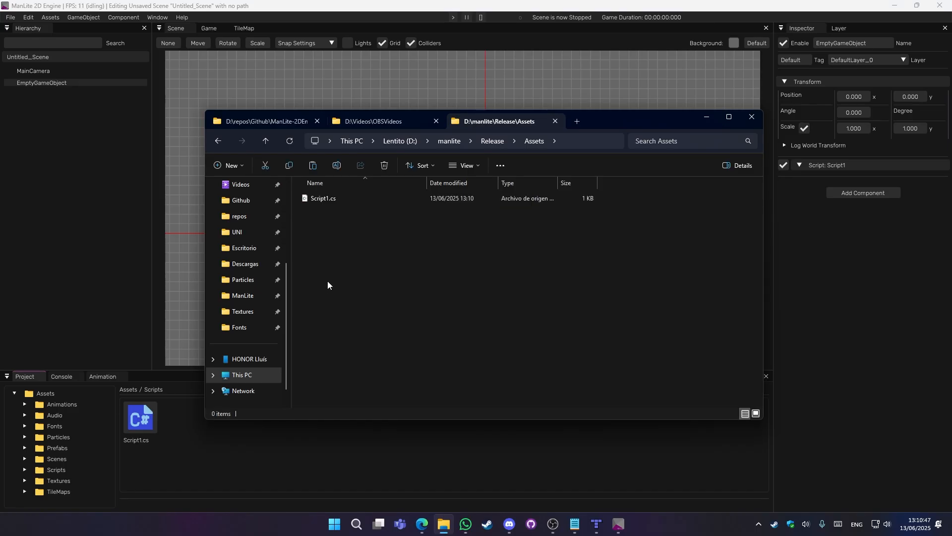
Step: Preview the template code of Script1.cs and close the preview
double_click(323, 198)
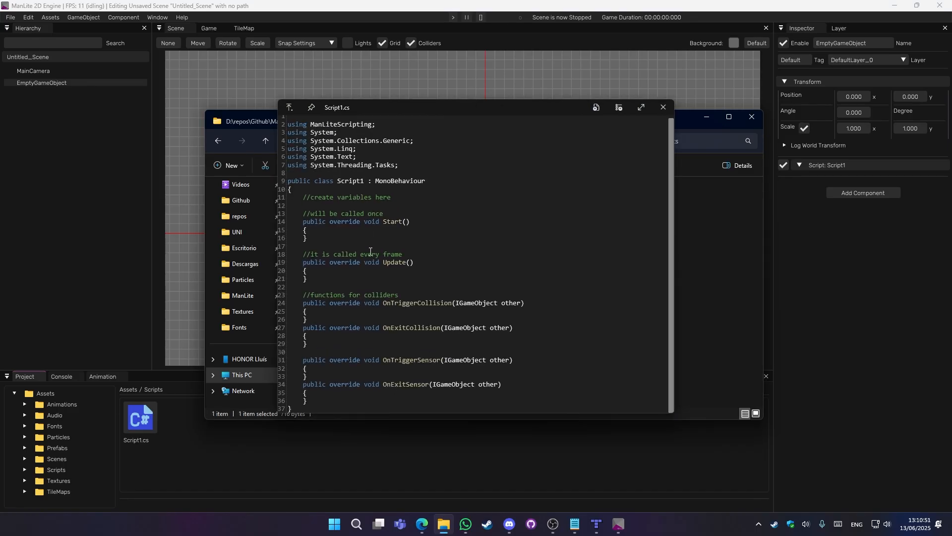
left_click(326, 209)
left_click(663, 107)
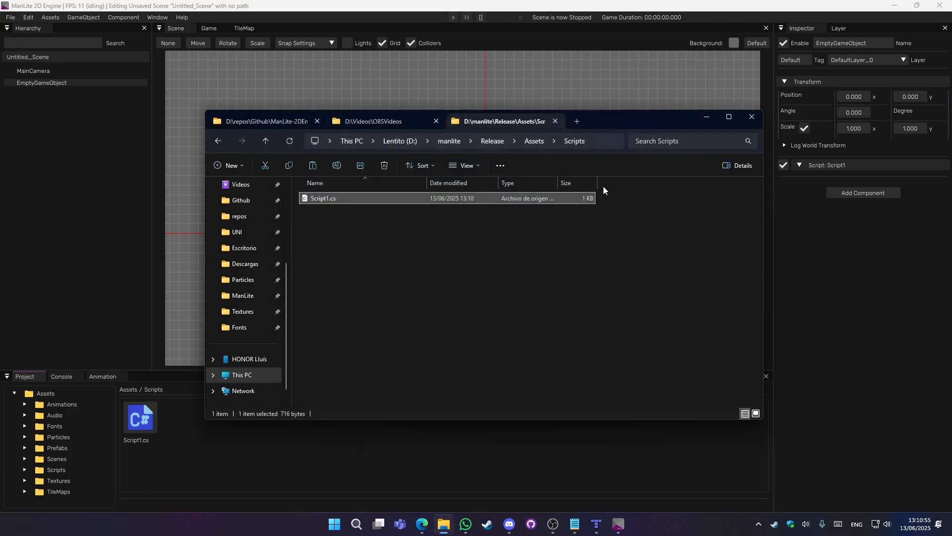
Step: Open Script1.cs in Notepad and declare the variable "public int example;" below the create-variables comment
double_click(546, 196)
left_click(205, 212)
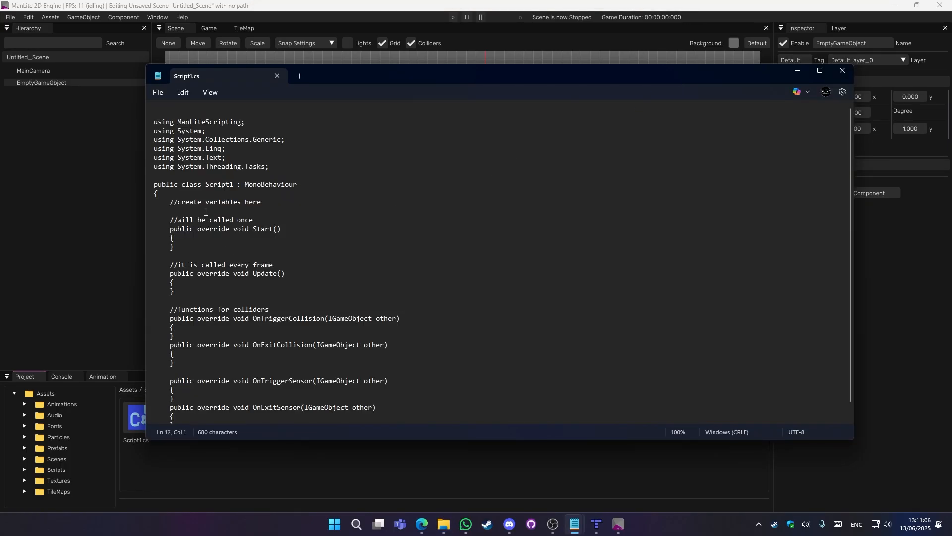
key("Return")
type("public")
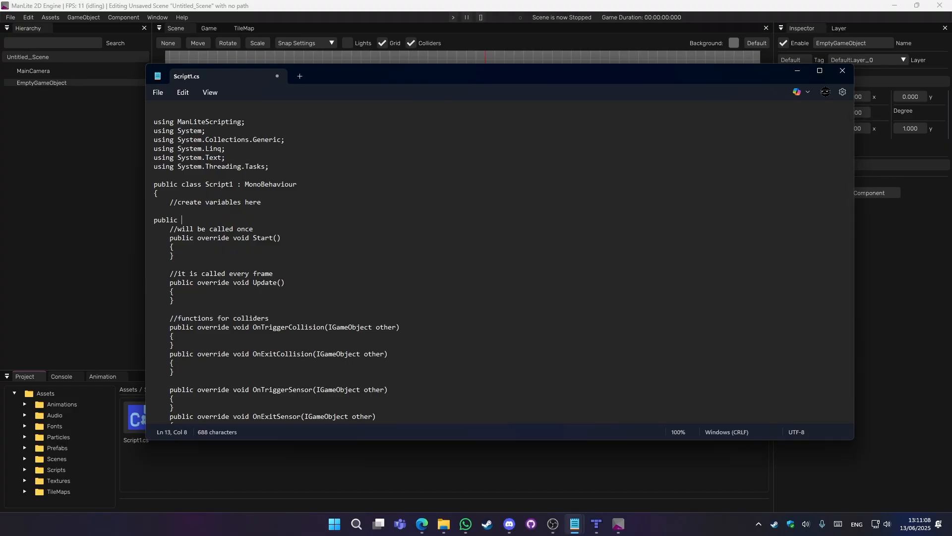
type(" int example;")
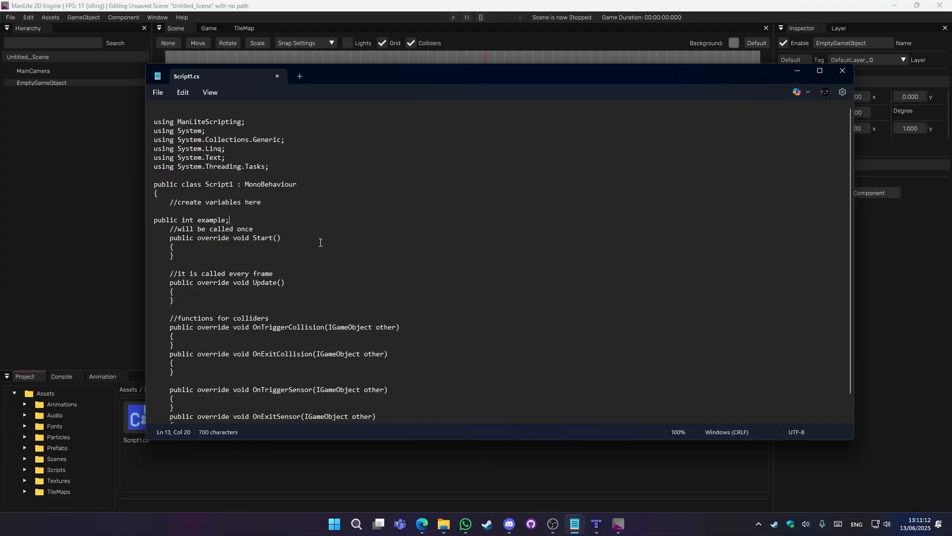
Step: Save Script1.cs, switch to ManLite 2D Engine and check the script compilation output in the console
left_click(127, 205)
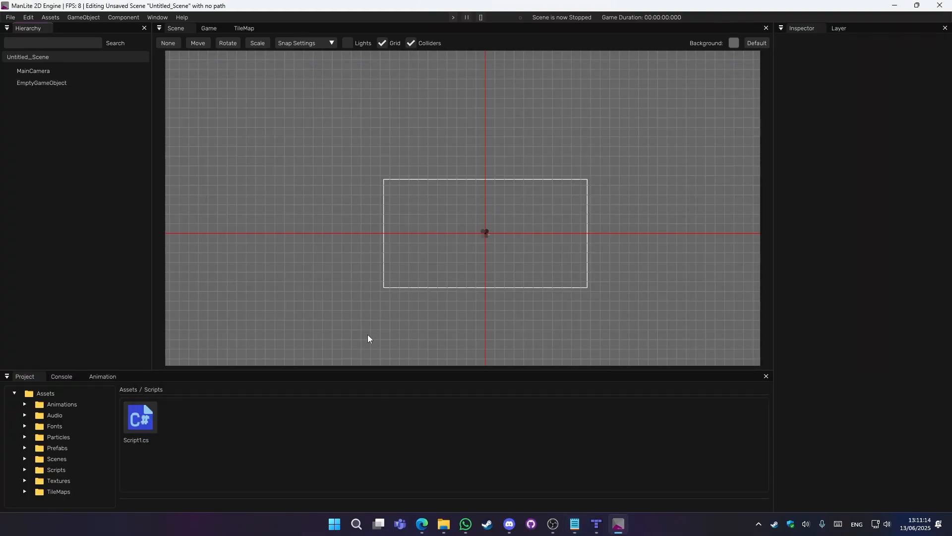
left_click(58, 377)
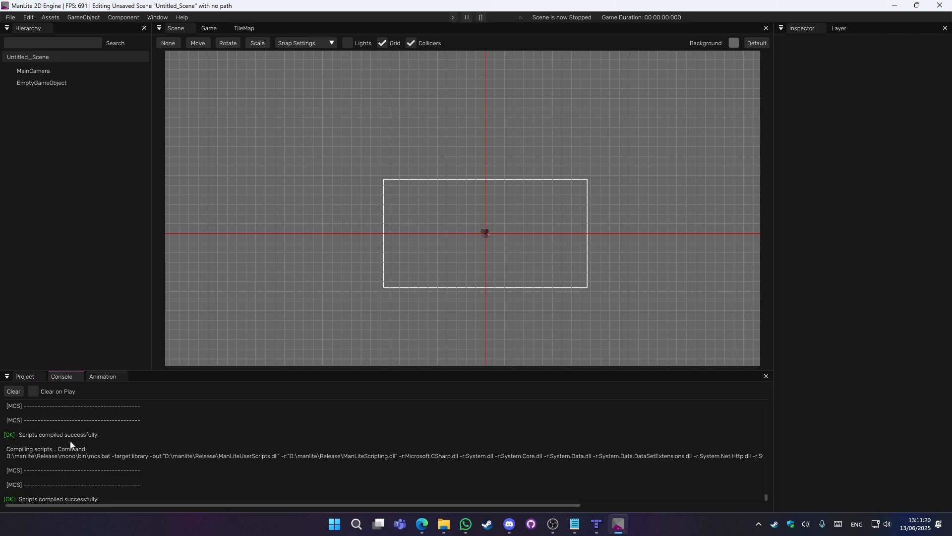
left_click(20, 377)
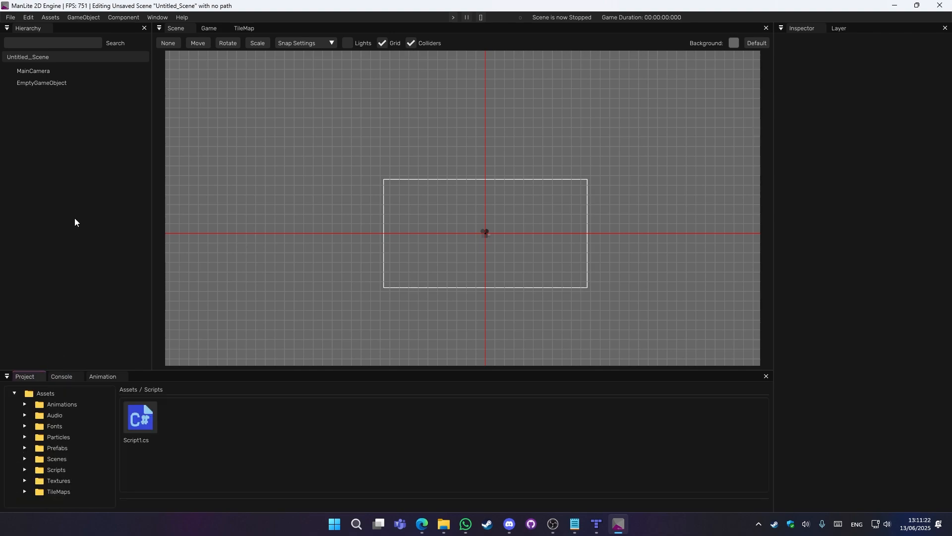
Step: Discard the current untitled scene without saving it, and create an empty game object in the new scene
left_click(37, 82)
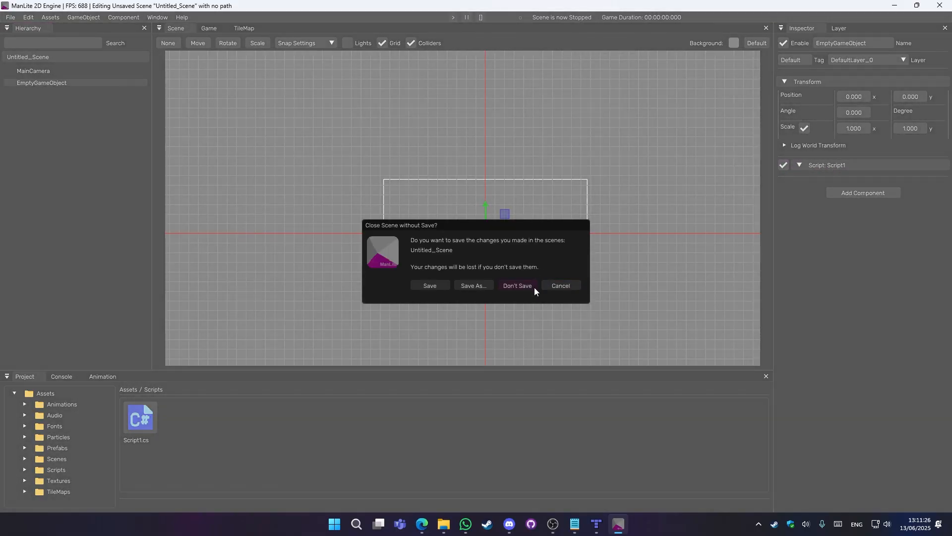
left_click(534, 287)
right_click(60, 158)
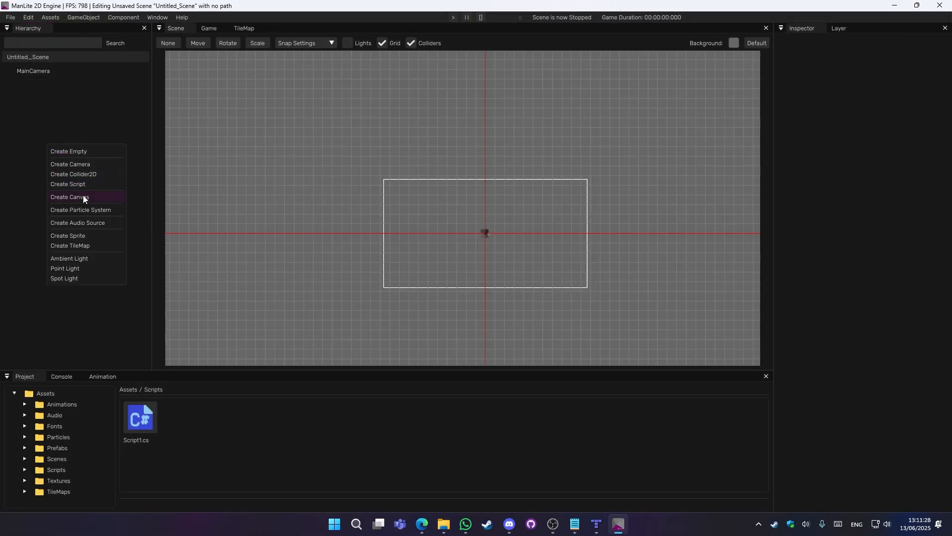
left_click(66, 153)
Step: Add the existing Script1 script as a component to the empty game object
left_click(863, 172)
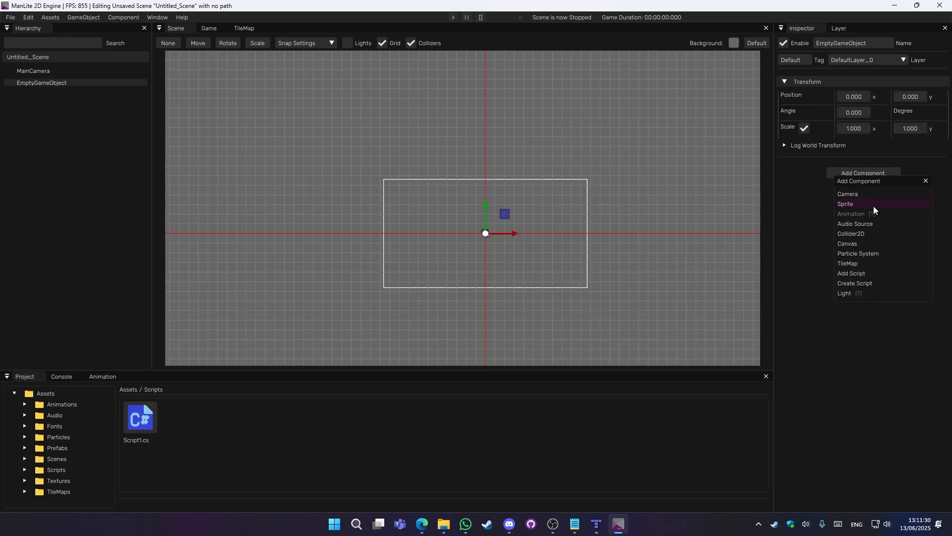
left_click(868, 272)
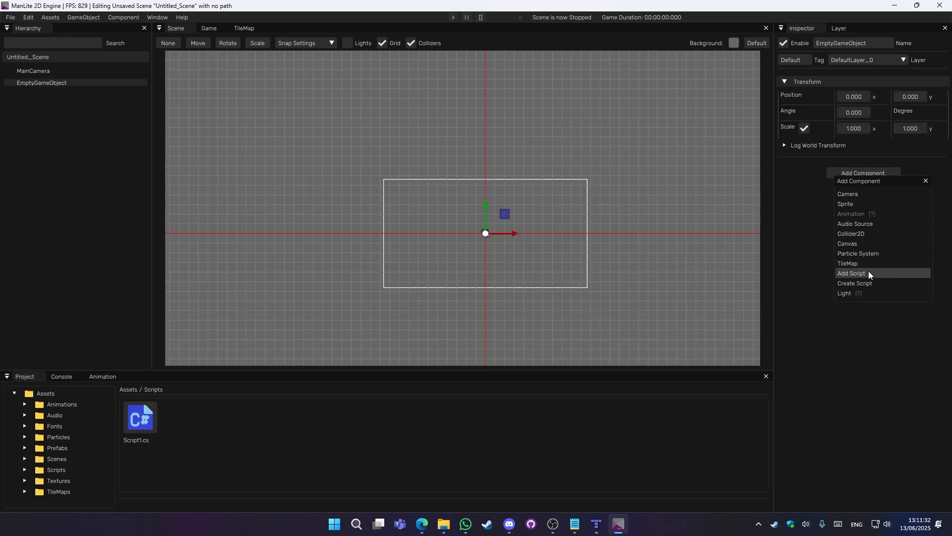
double_click(320, 236)
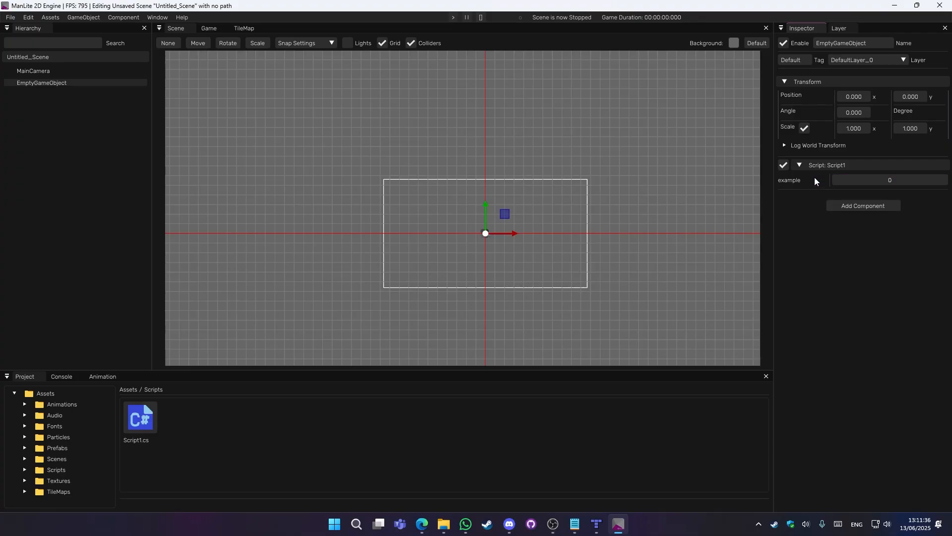
Step: Switch to Script1.cs in Notepad and declare public string example_string = "test"; below the example variable
key("alt+Tab")
left_click(236, 224)
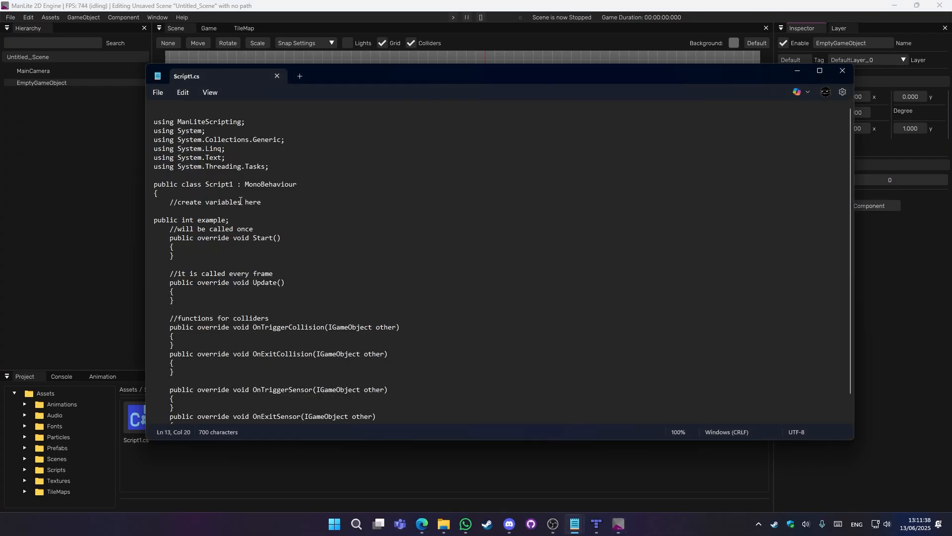
key("Return")
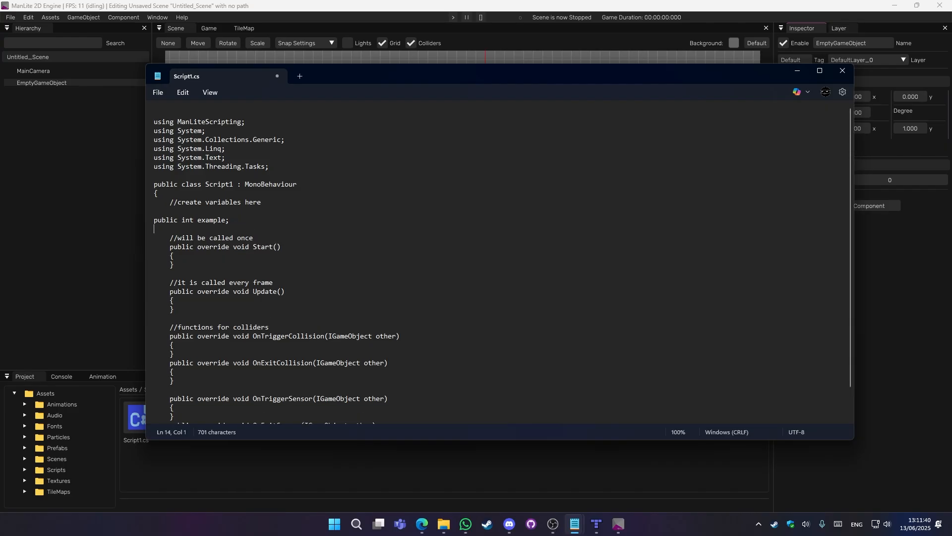
type("public ")
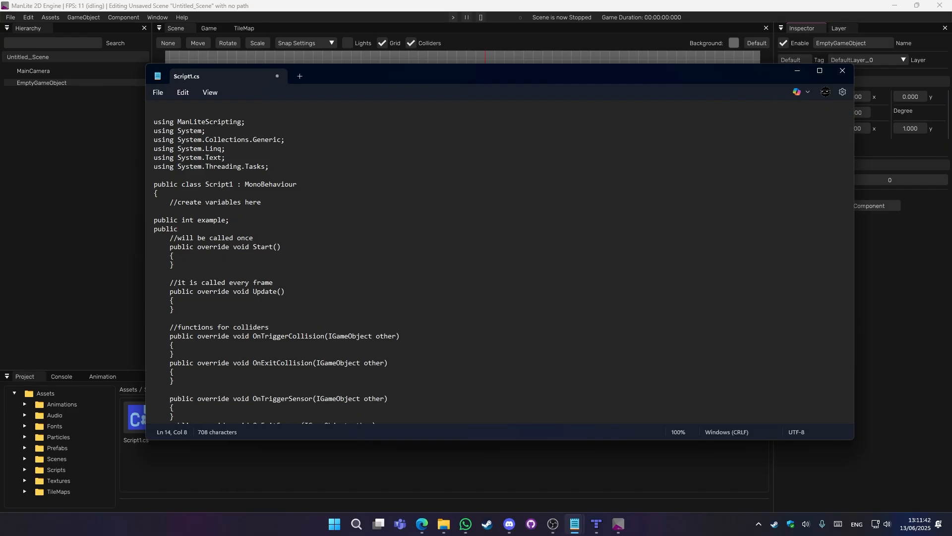
type("string example_string = \"test")
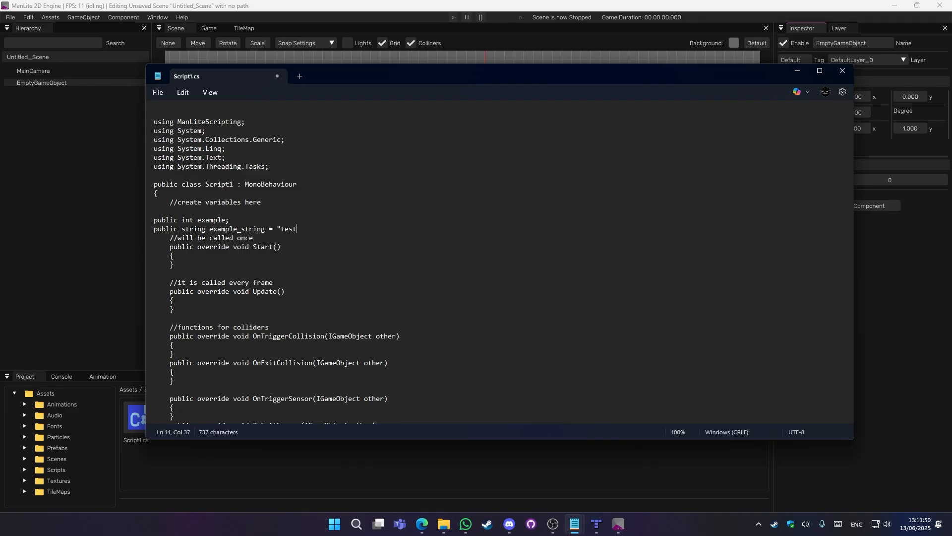
Step: Declare "public IGameObject test_gameobject;" below the string variable, separated by a blank line, and save the script
key("Return")
key("Return")
type("p")
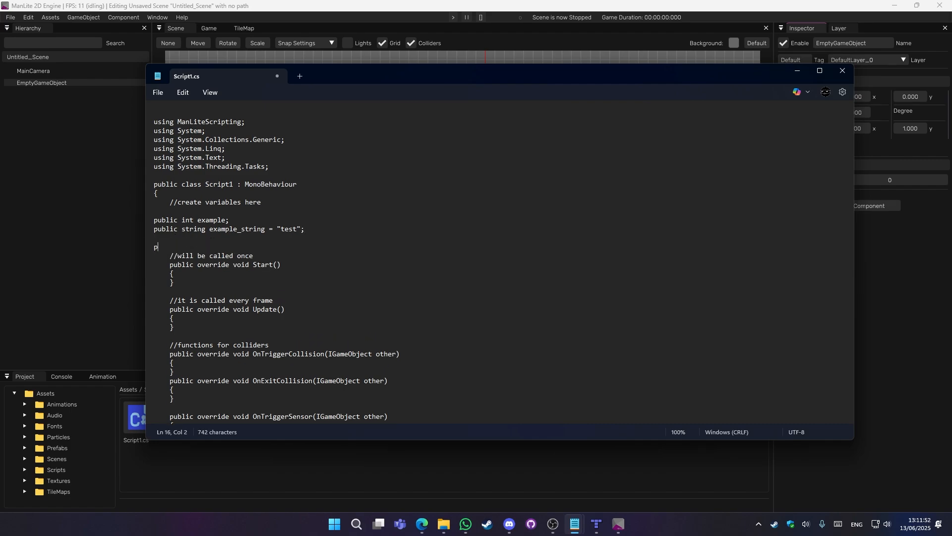
type("ublic IGameObject test_gameobject;")
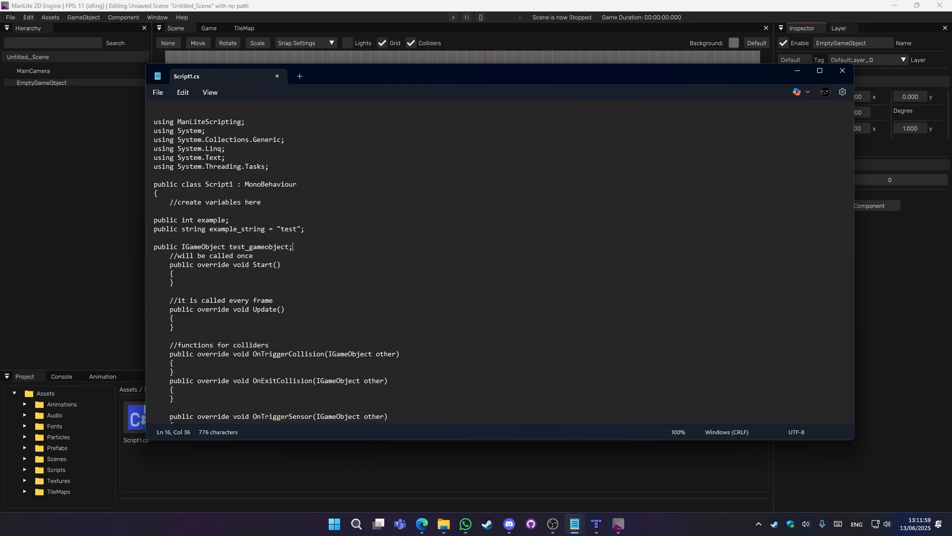
key("ctrl+s")
Step: Switch to ManLite 2D Engine and set example_string to "blablabla" on EmptyGameObject's Script1 component
left_click(59, 194)
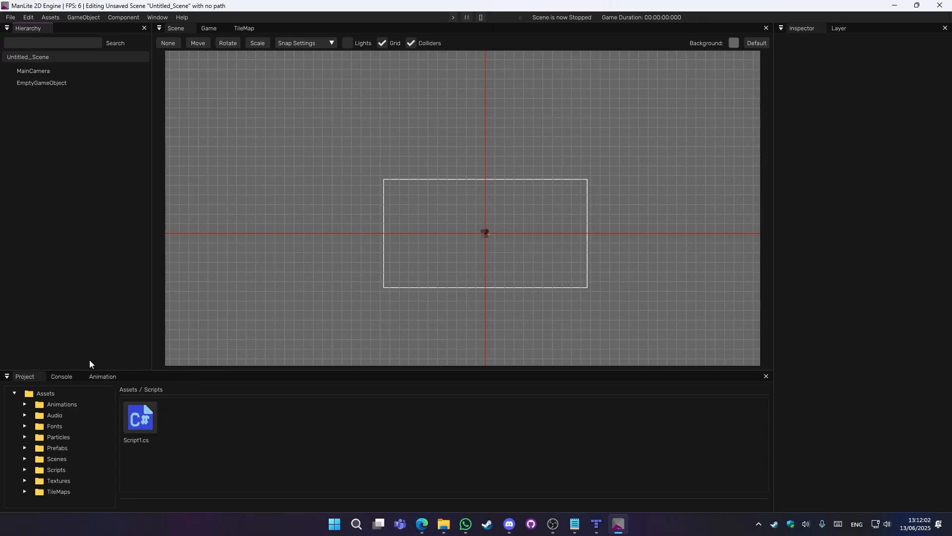
left_click(47, 84)
left_click(853, 193)
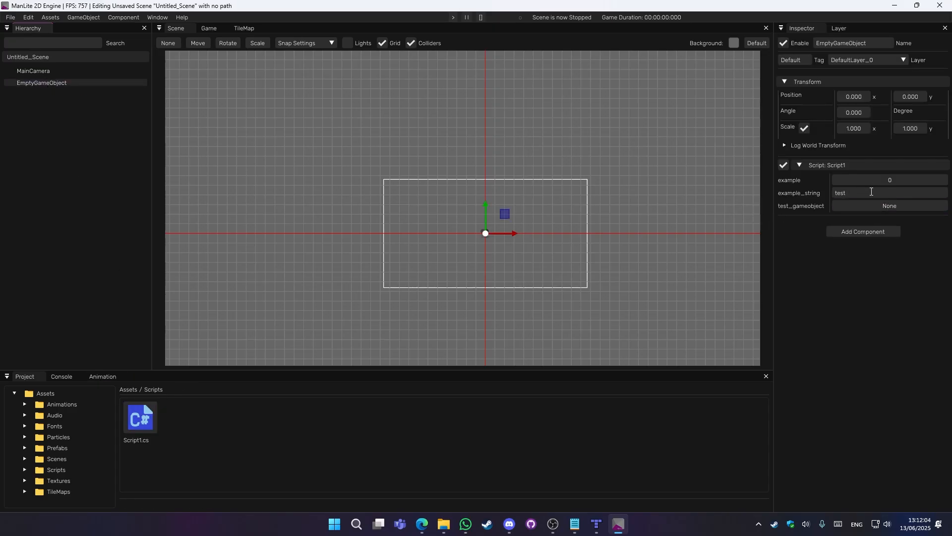
left_click_drag(853, 193, 800, 205)
key("alt+Tab")
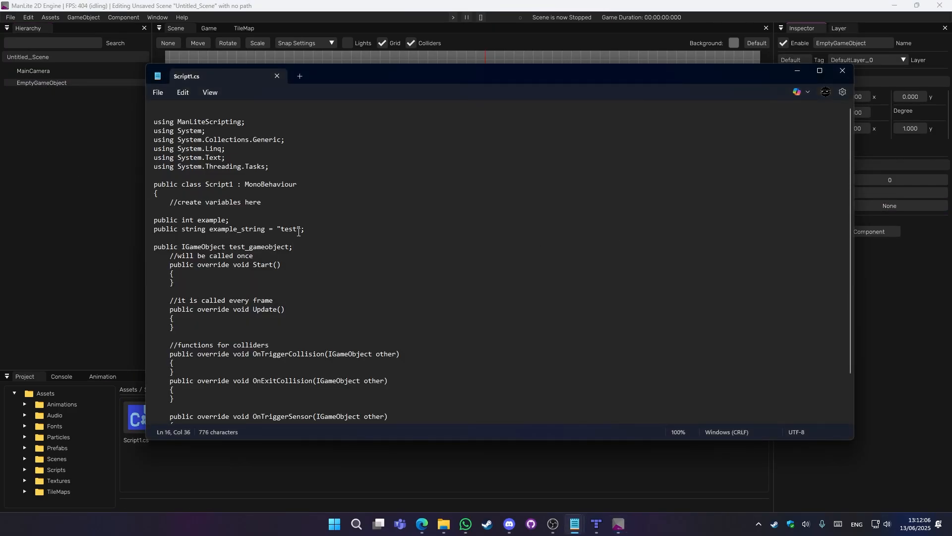
key("alt+Tab")
left_click(869, 199)
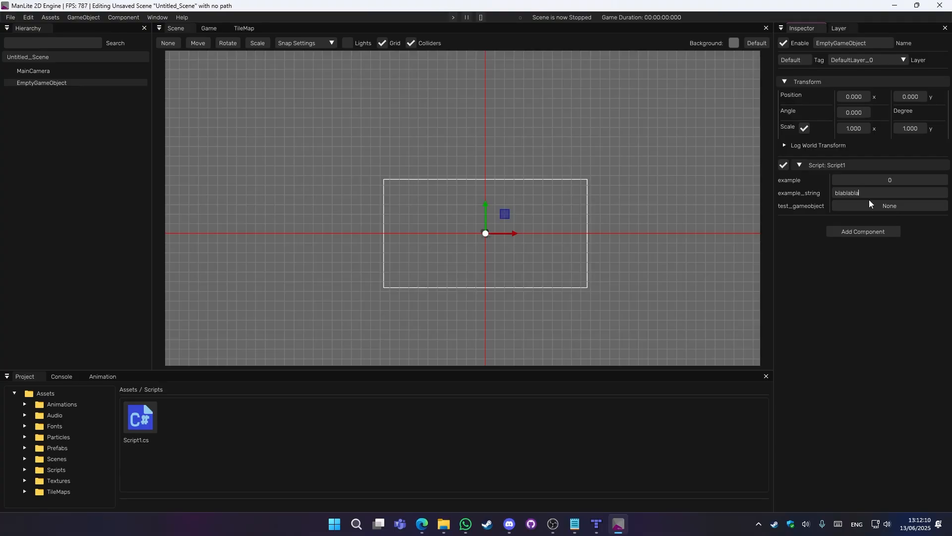
Step: Compare the example_string default and the test_gameobject declaration in Script1.cs with the Script1 component's fields
key("alt+Tab")
left_click_drag(304, 230, 281, 230)
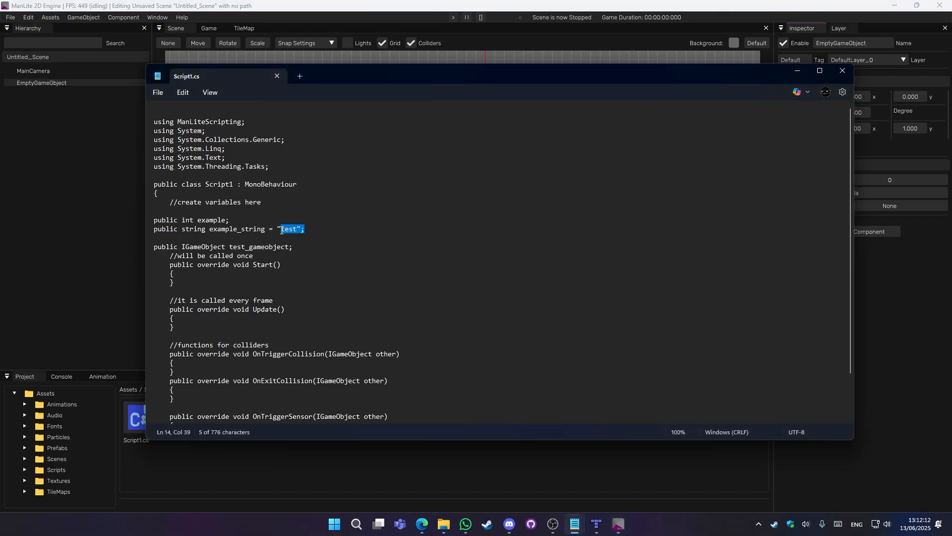
key("alt+Tab")
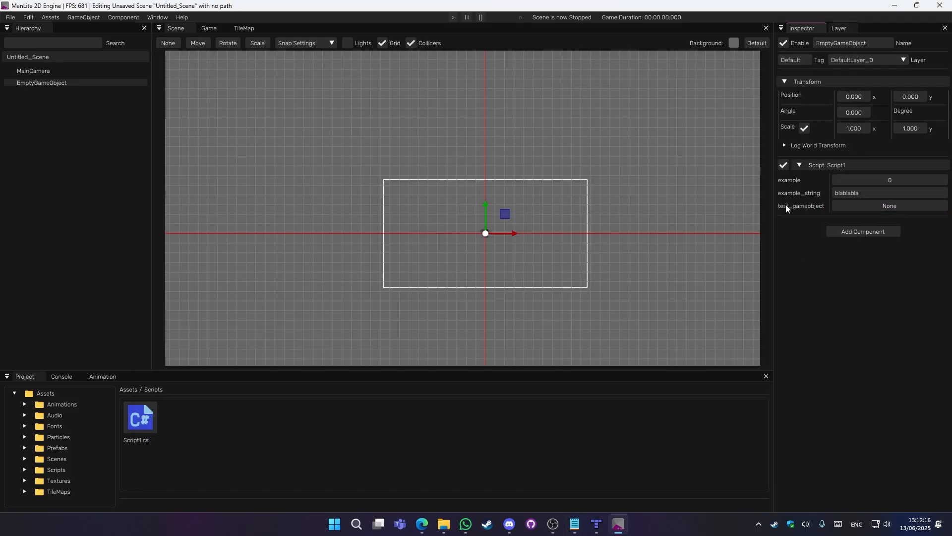
key("alt+Tab")
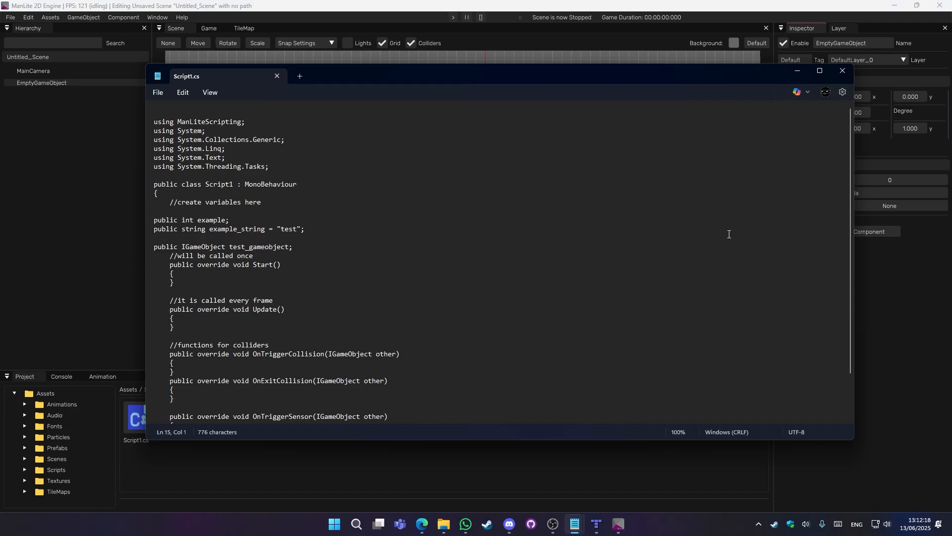
key("alt+Tab")
key("alt+Tab")
left_click_drag(304, 248, 153, 248)
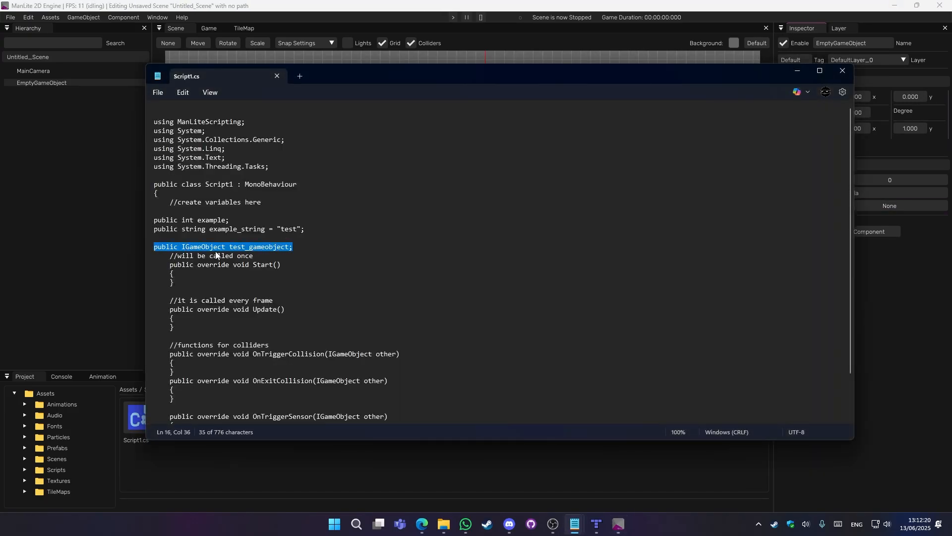
Step: Insert two blank lines below the test_gameobject declaration in Script1.cs
left_click(320, 251)
key("Return")
key("Return")
left_click_drag(319, 253, 153, 247)
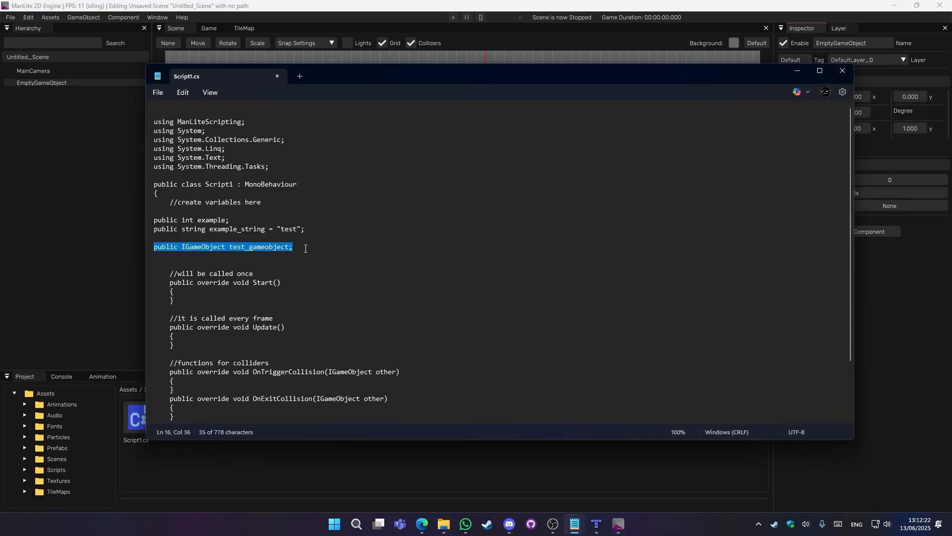
left_click(305, 248)
Step: Switch to ManLite 2D Engine, create a second empty game object and rename it "xx"
key("alt+Tab")
right_click(50, 116)
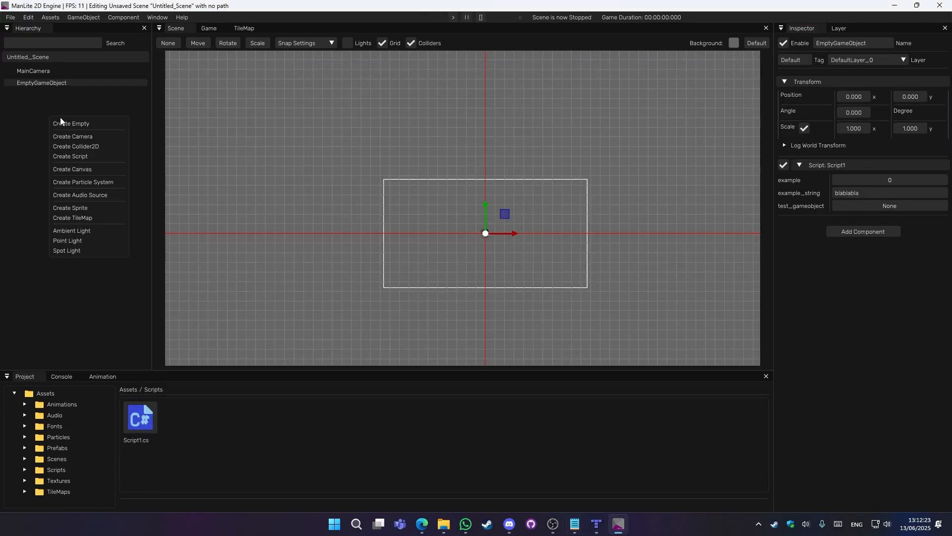
left_click(37, 82)
left_click(45, 94)
left_click(869, 43)
key("ctrl+a")
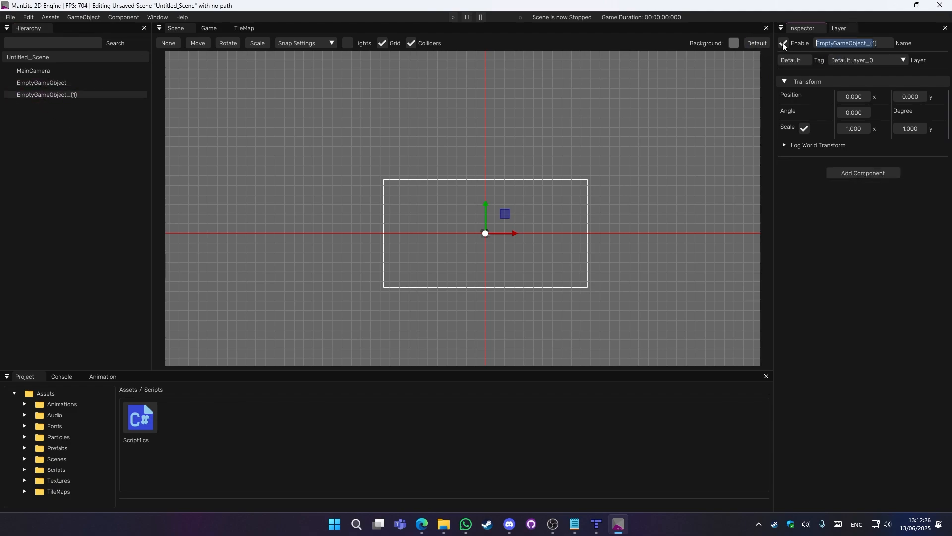
key("BackSpace")
type("xx")
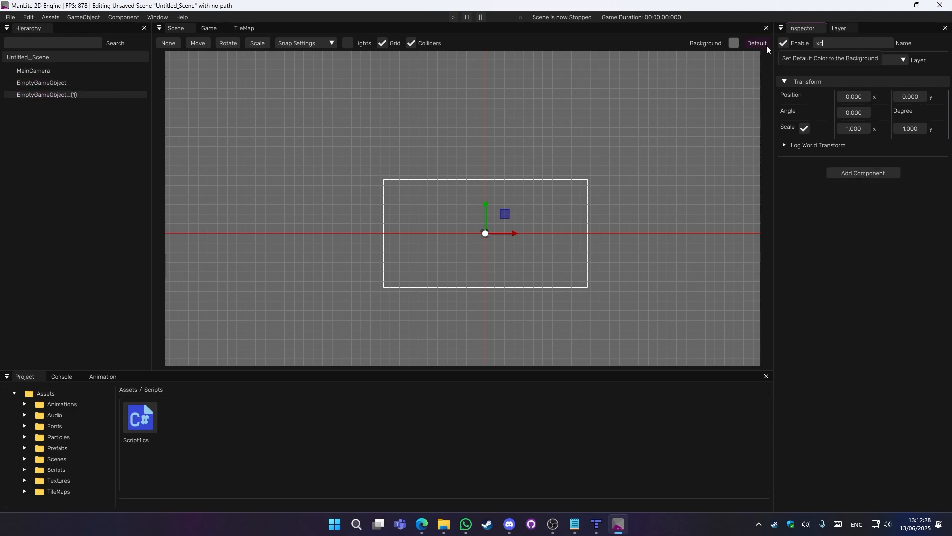
key("Return")
Step: Assign the xx object to the test_gameobject field of EmptyGameObject's Script1 component
left_click(42, 82)
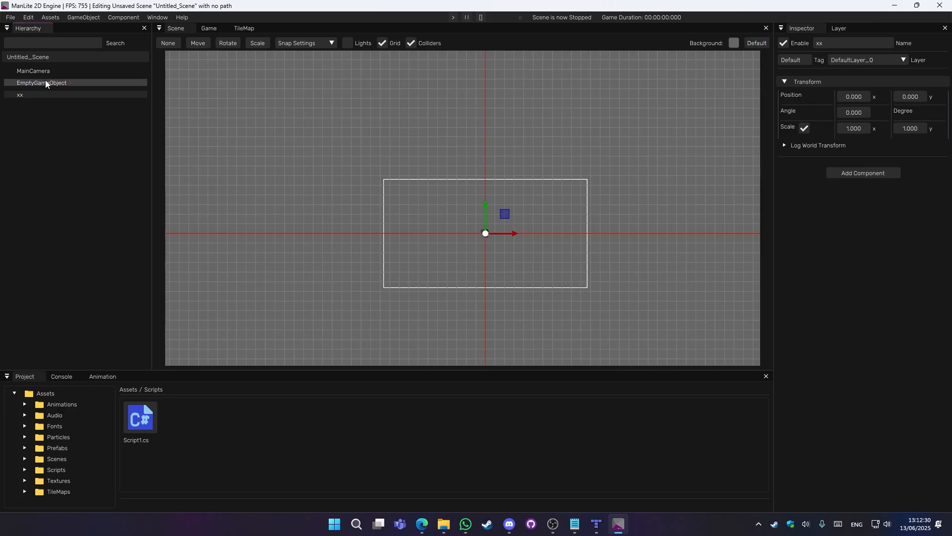
left_click_drag(27, 94, 891, 206)
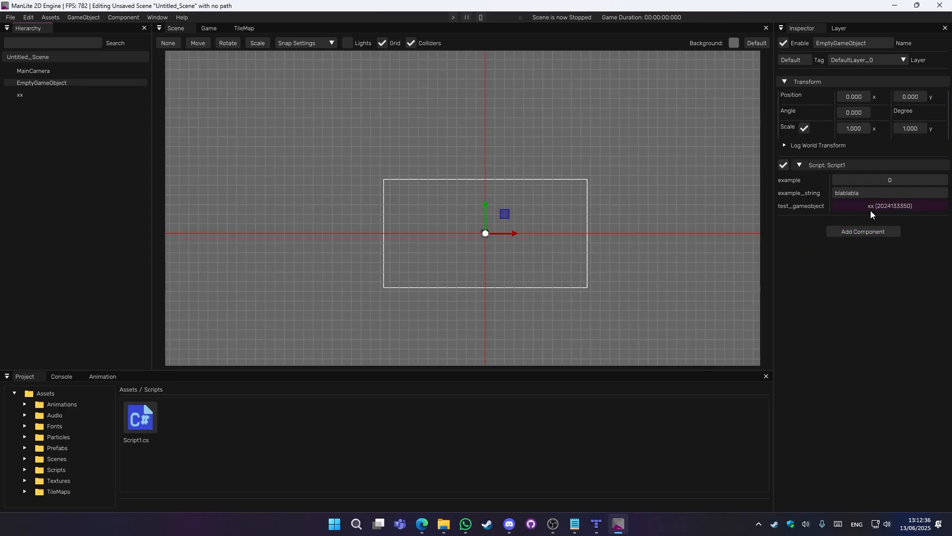
Step: In Notepad, add test_gameobject.tag = "test"; inside the Start() method of Script1.cs and save the script
key("alt+Tab")
left_click(325, 255)
scroll(325, 256, "down", 3)
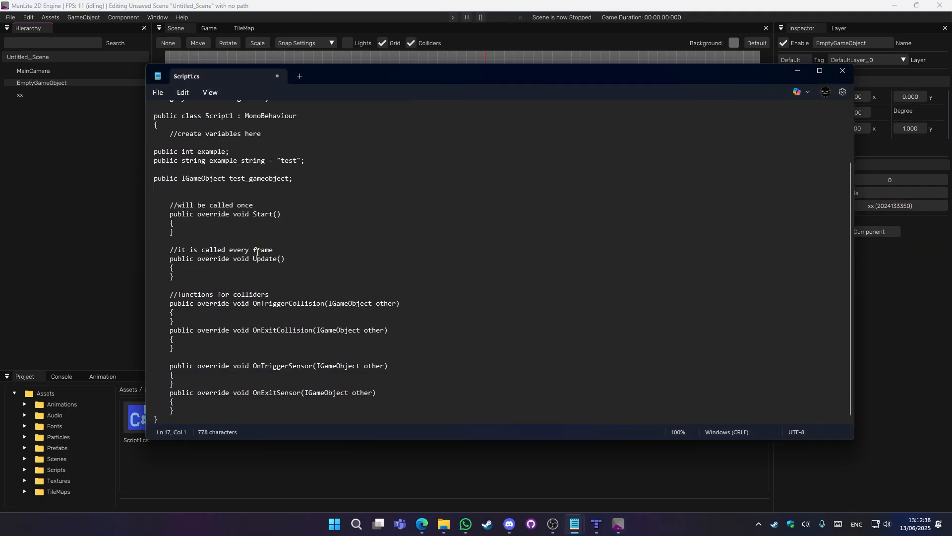
left_click(224, 225)
key("Return")
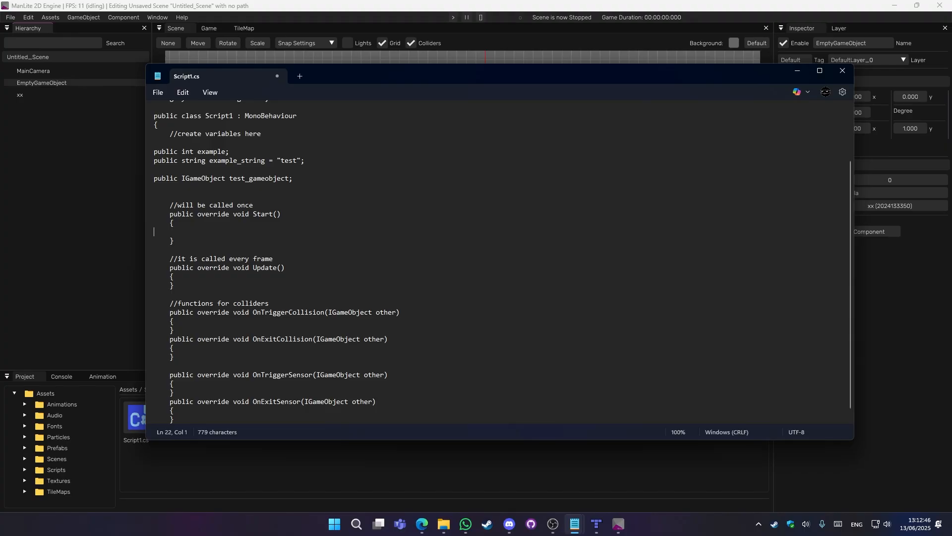
type("test_gameobject.tag = \"")
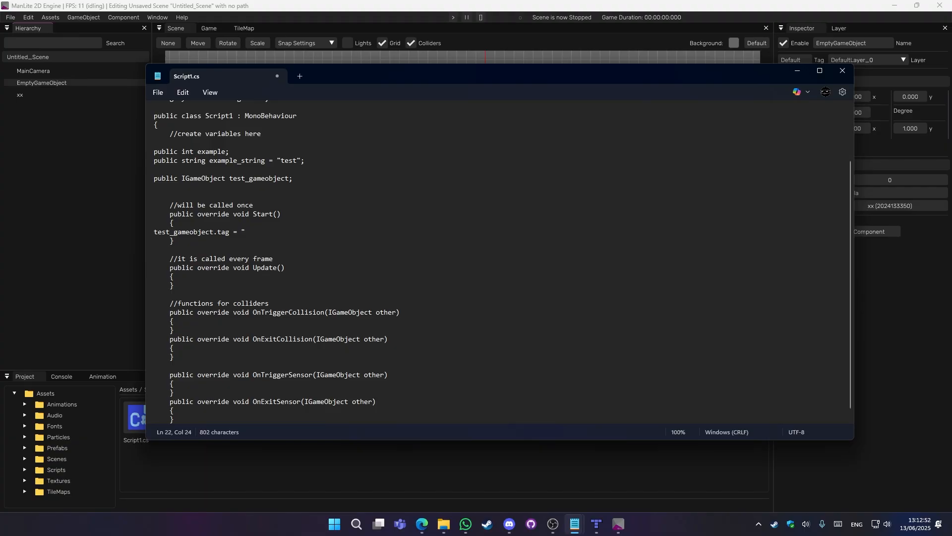
type("test\";")
Step: Switch to ManLite 2D Engine, play the scene to check the tag of the xx object, and stop playback
left_click(107, 182)
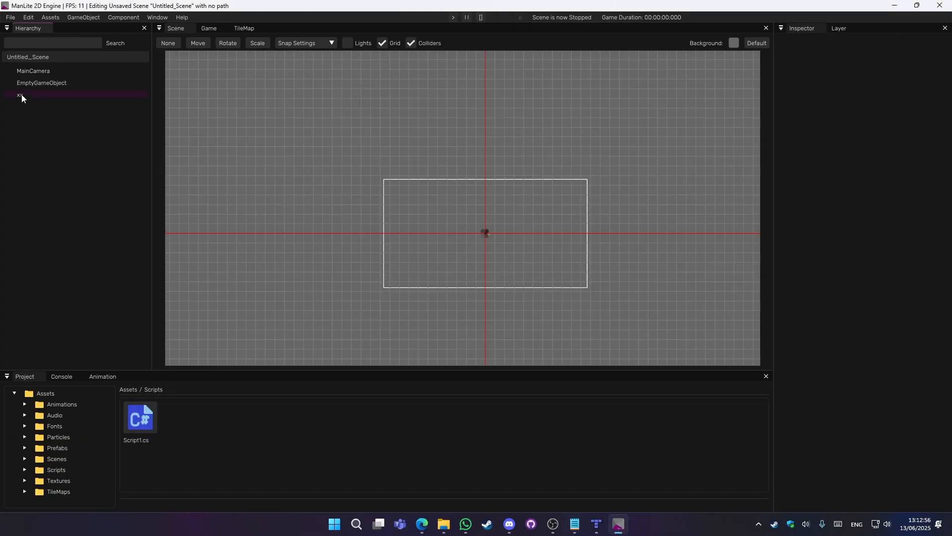
left_click(22, 94)
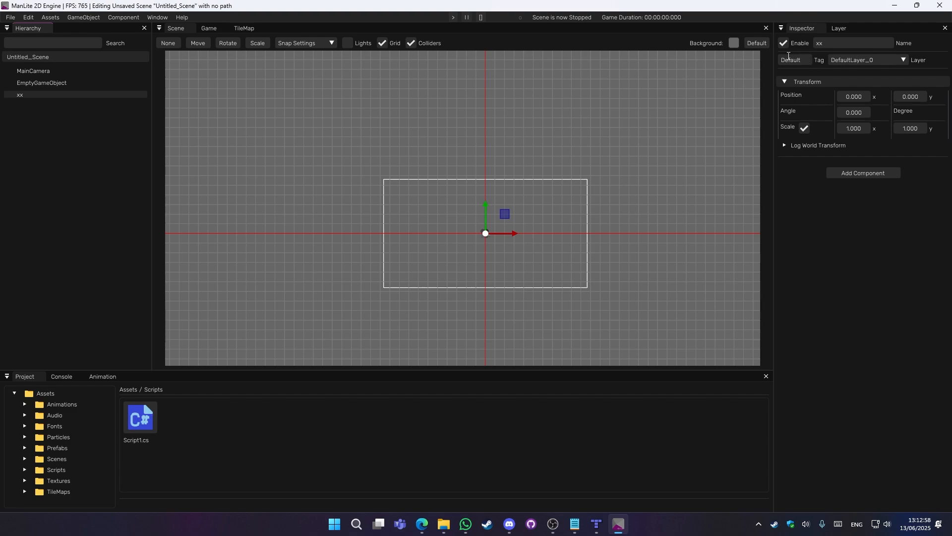
left_click(453, 18)
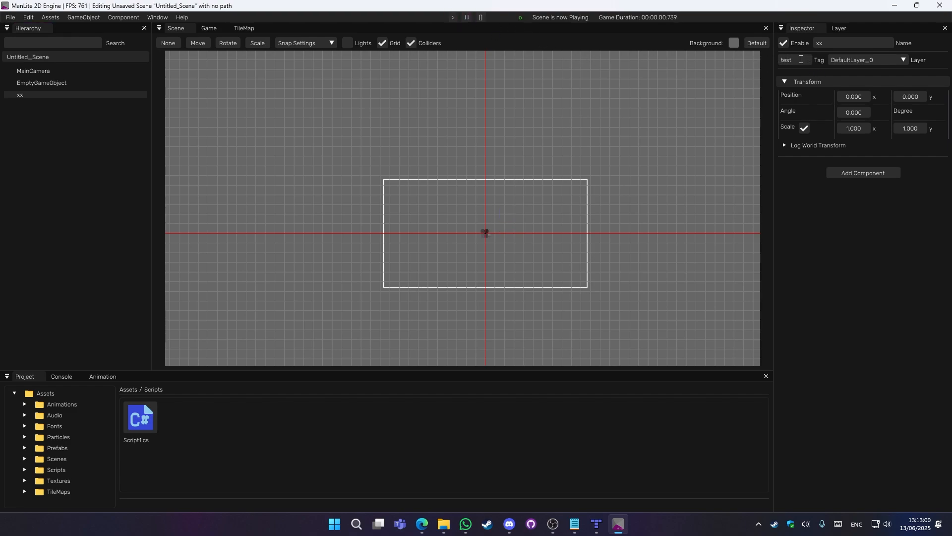
key("alt+Tab")
key("alt+Tab")
left_click(481, 18)
left_click(9, 97)
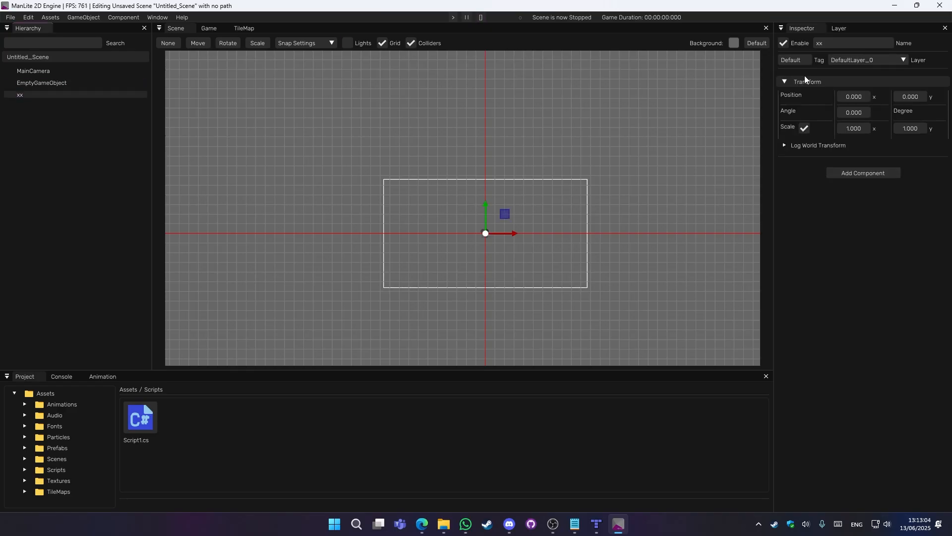
Step: In Notepad, replace test_gameobject with attached_game_object in the tag assignment inside Start() of Script1.cs and save the script
key("alt+Tab")
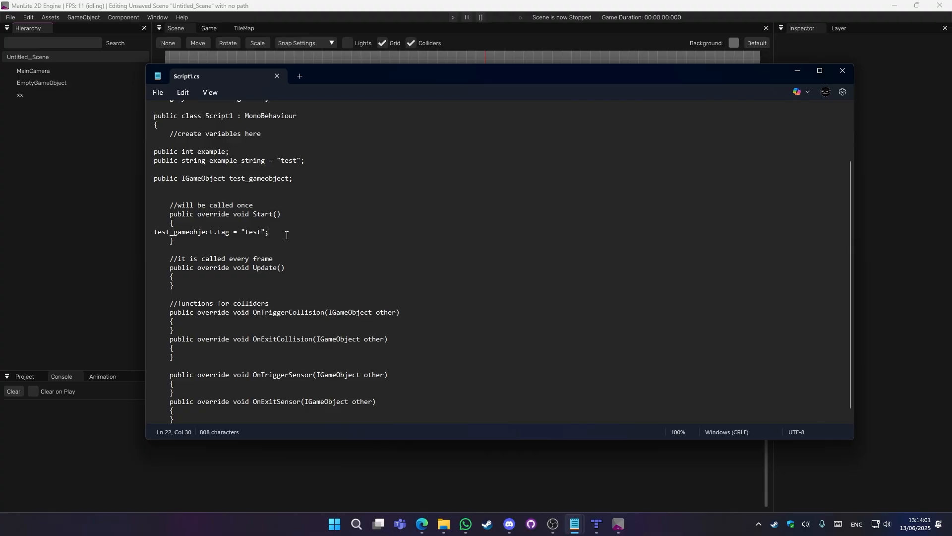
scroll(292, 241, "up", 3)
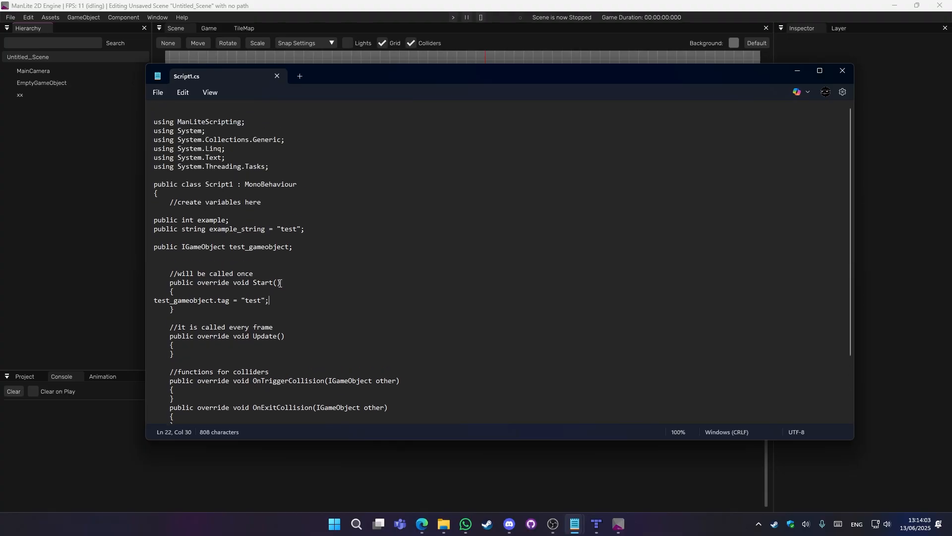
left_click(115, 124)
left_click(50, 84)
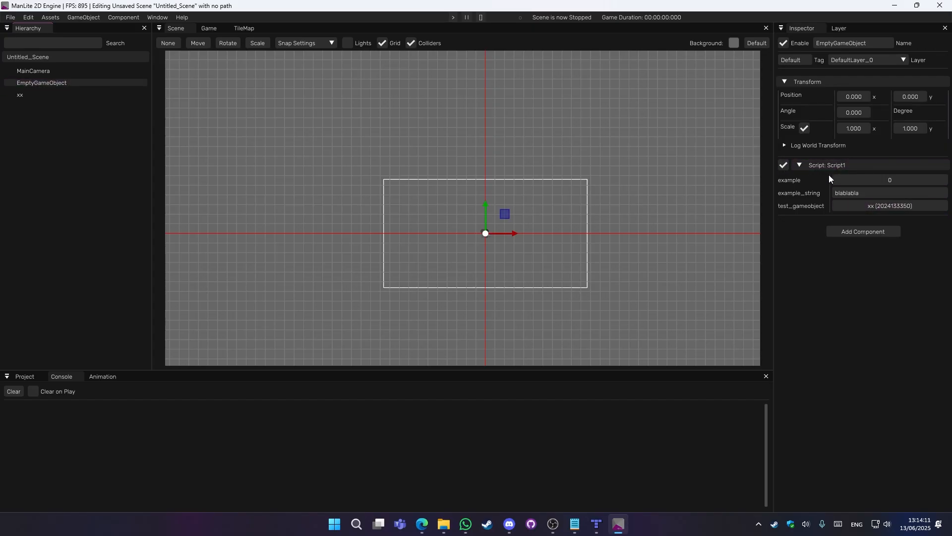
key("alt+Tab")
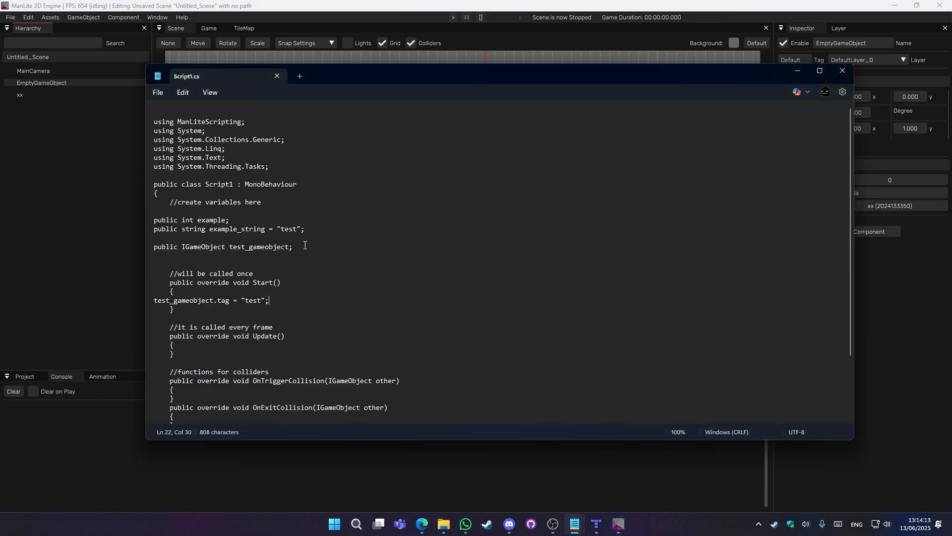
scroll(268, 277, "down", 1)
double_click(188, 267)
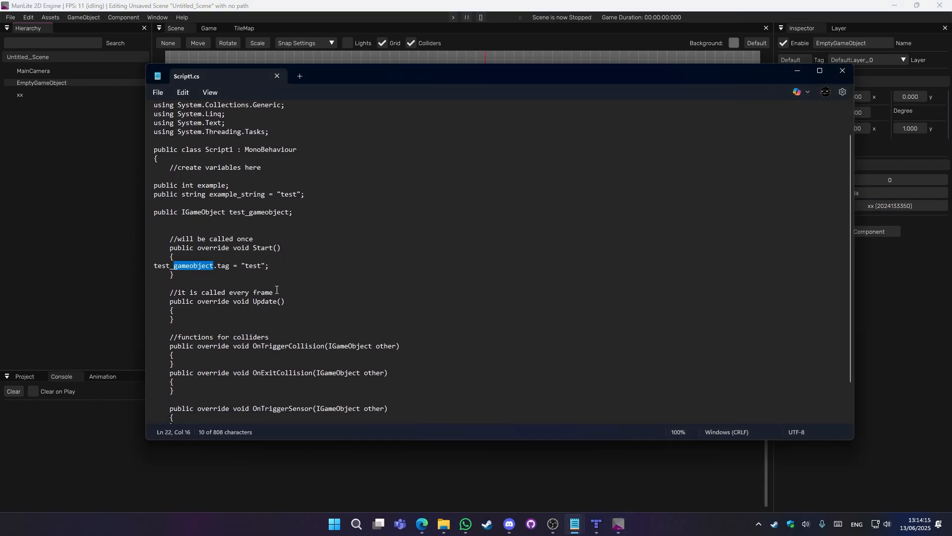
left_click(211, 263)
left_click_drag(213, 264, 150, 267)
type("attached")
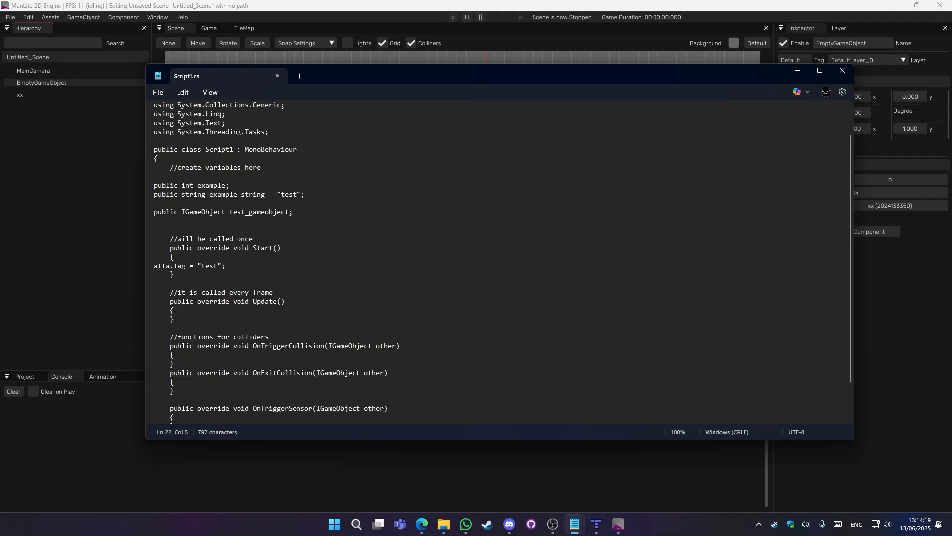
type("_game_object")
Step: Switch to ManLite 2D Engine, select EmptyGameObject, play the scene to check its tag, and stop playback
left_click(29, 100)
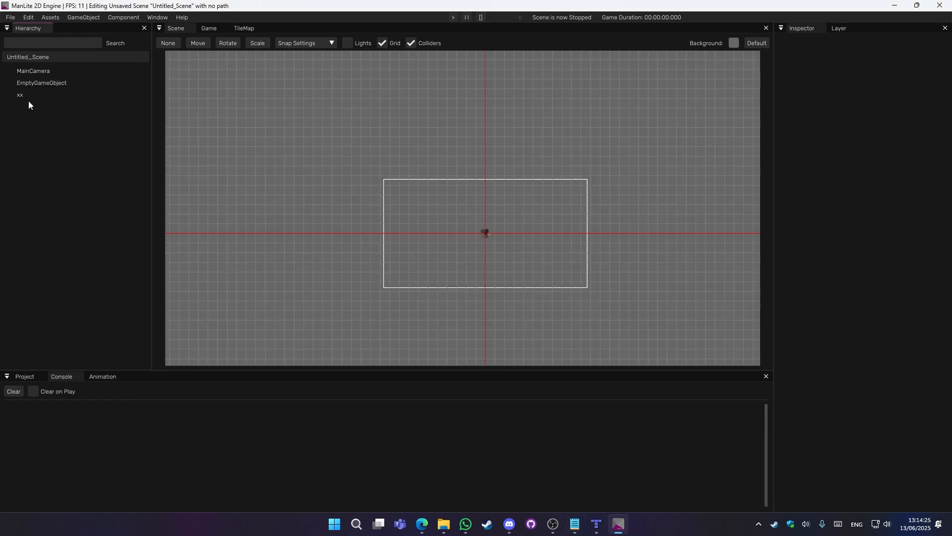
left_click(19, 95)
left_click(43, 82)
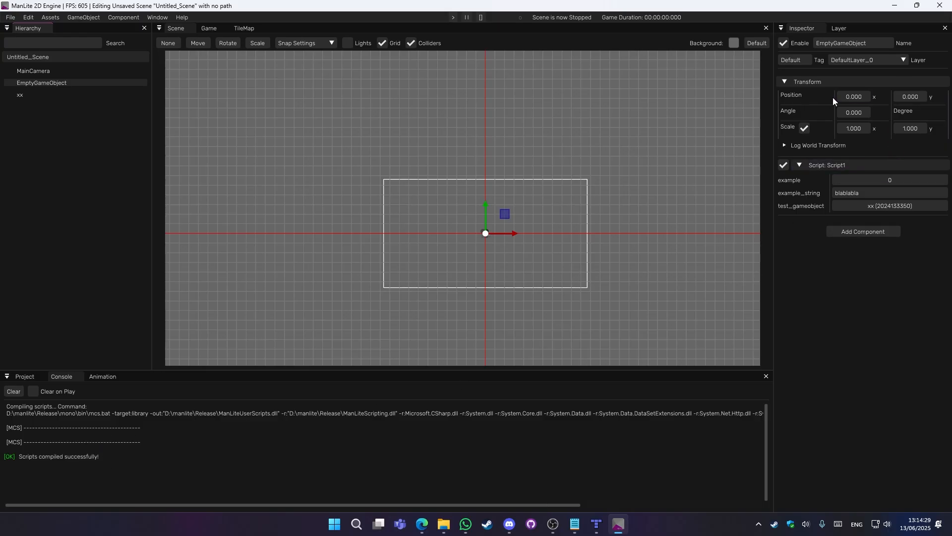
left_click(453, 17)
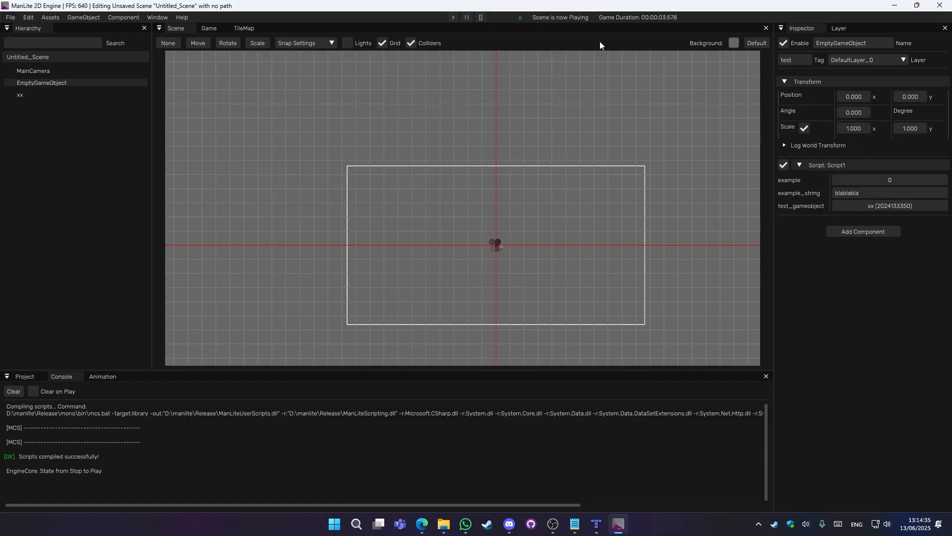
left_click(481, 18)
left_click(51, 84)
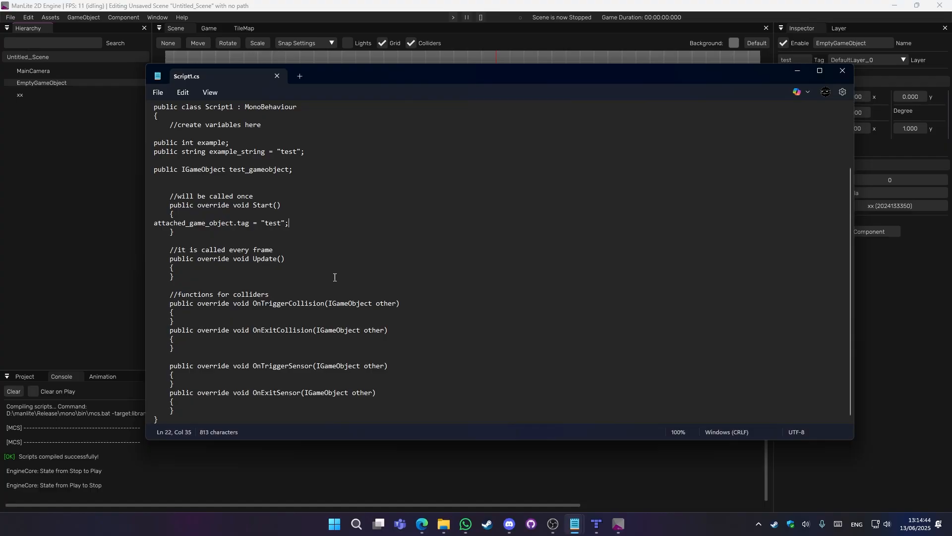
Step: In Notepad, declare private Transform my_transform; below the test_gameobject variable in Script1.cs
scroll(321, 292, "up", 3)
left_click(292, 262)
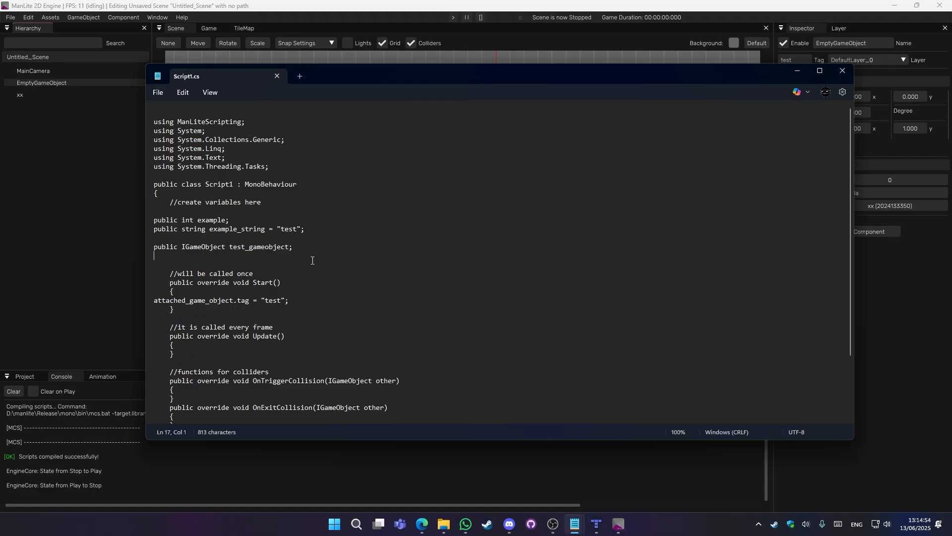
key("Return")
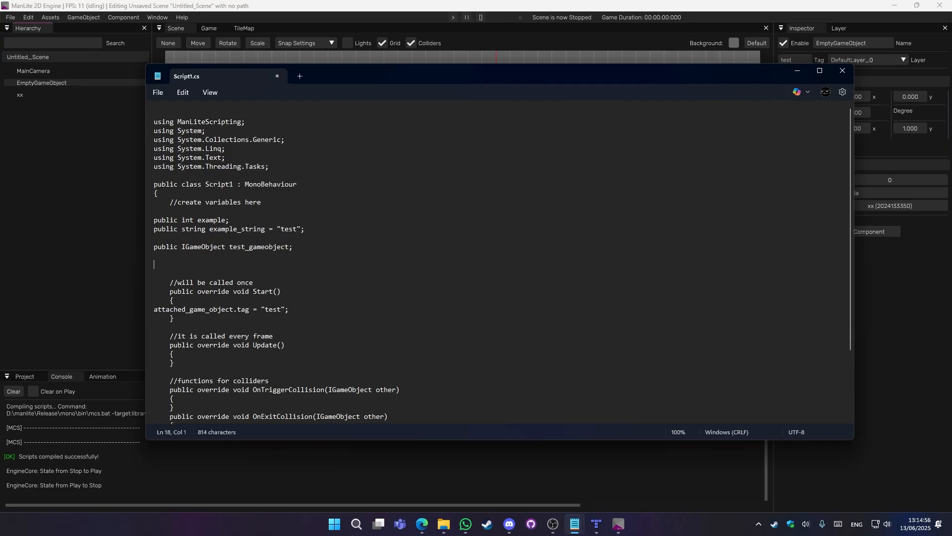
left_click(864, 177)
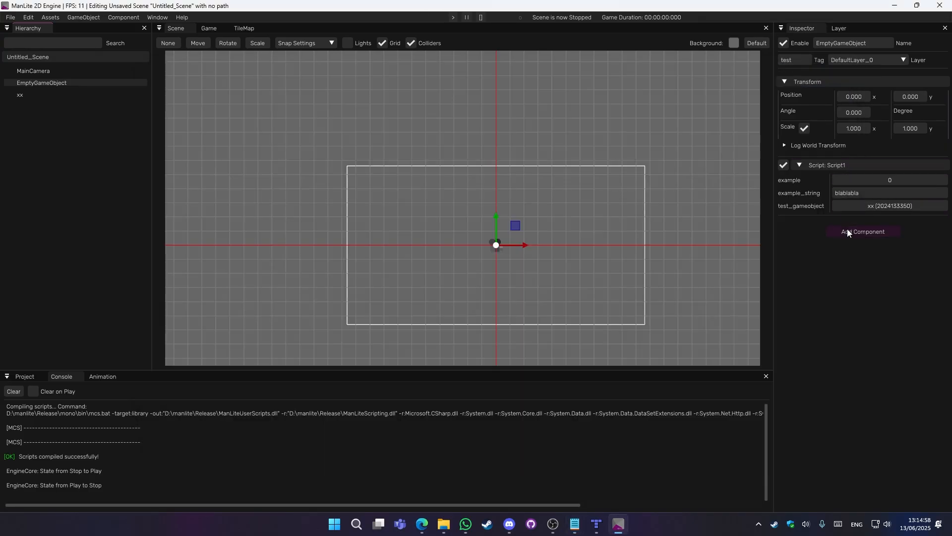
middle_click_drag(560, 268, 532, 218)
scroll(498, 226, "up", 5)
scroll(501, 225, "down", 5)
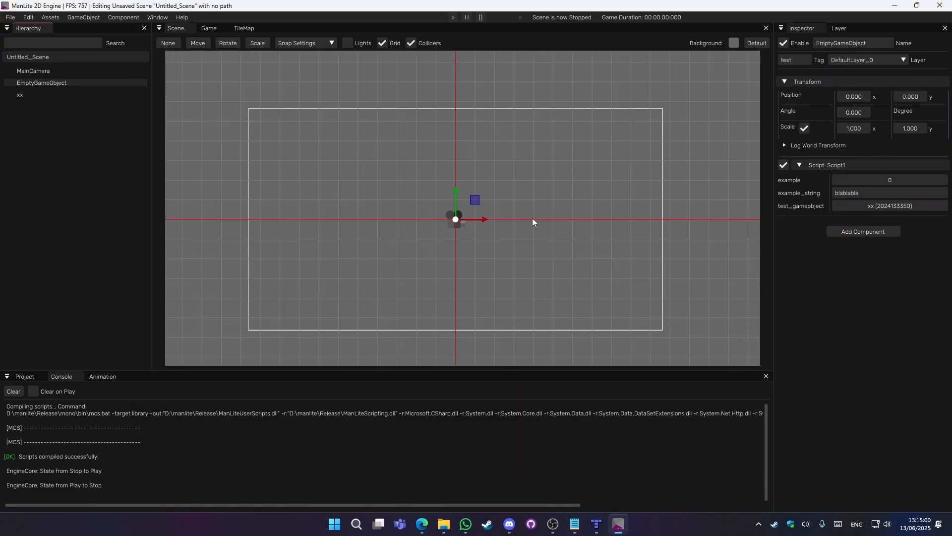
key("alt+Tab")
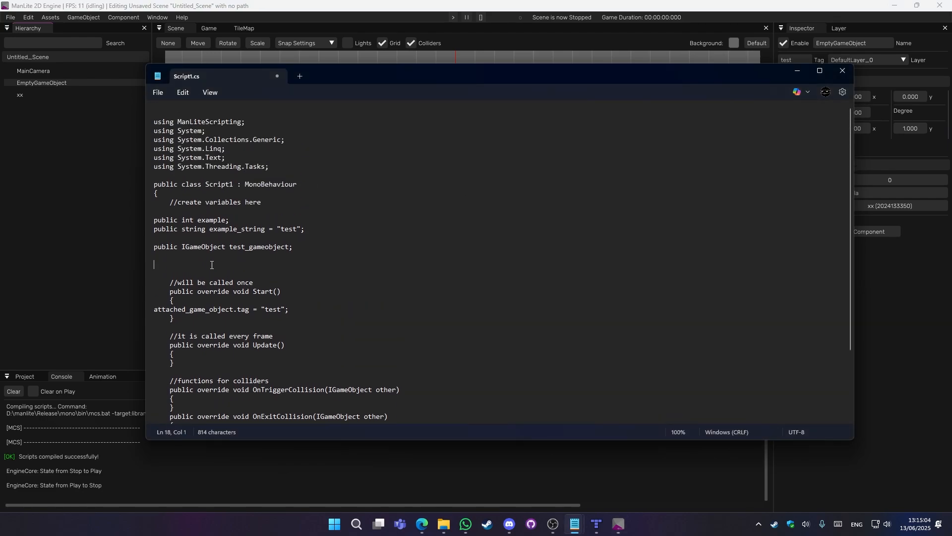
key("alt+Tab")
key("alt+Tab")
type("private Transform my_transform;")
Step: Inside Start(), add my_transform = new Transform(attached_game_object); below the tag assignment
scroll(218, 280, "down", 1)
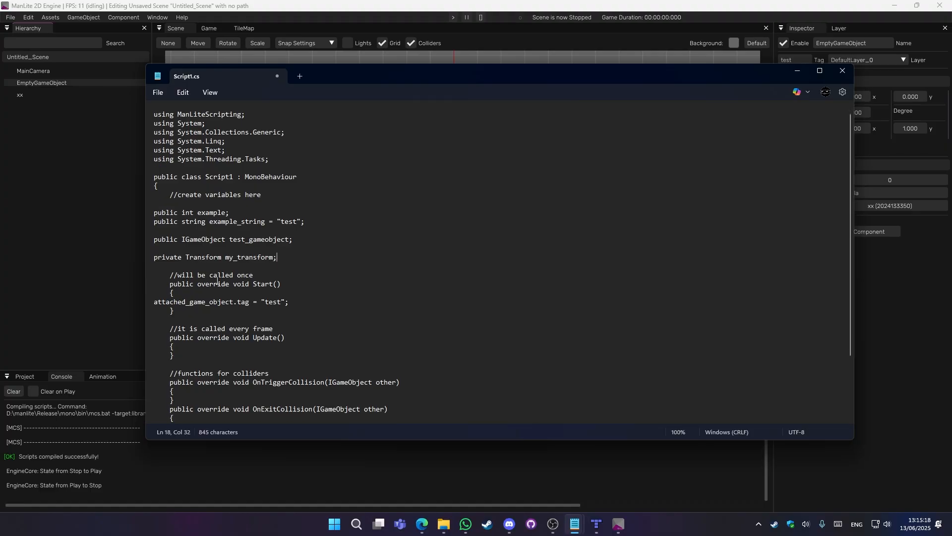
scroll(217, 281, "down", 2)
left_click(295, 244)
key("Return")
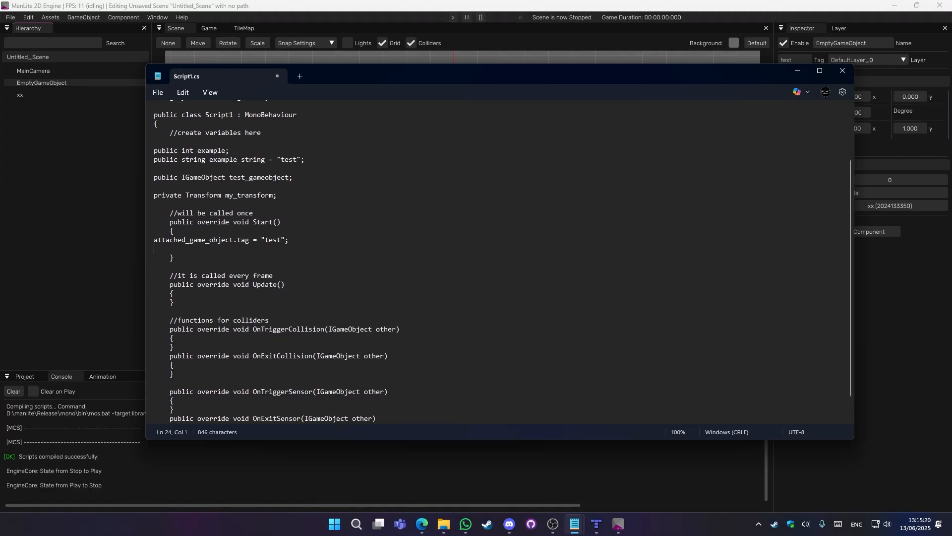
type("my_transform = new transform")
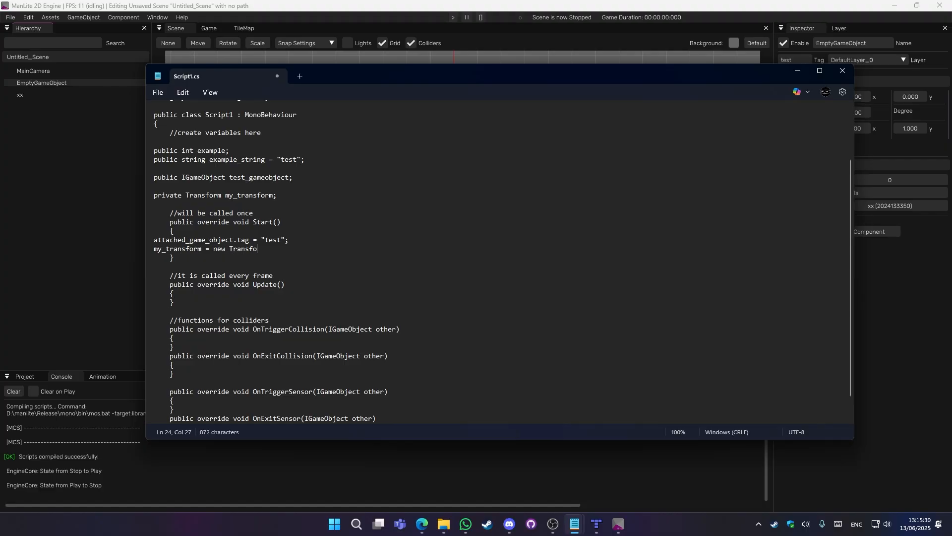
type("()")
type(";")
type("attached_")
type("game_object")
Step: Inside Update(), add an if statement whose condition calls Input.GetKeyboardKey(KeyboardKey.KEY_A)
scroll(284, 254, "down", 1)
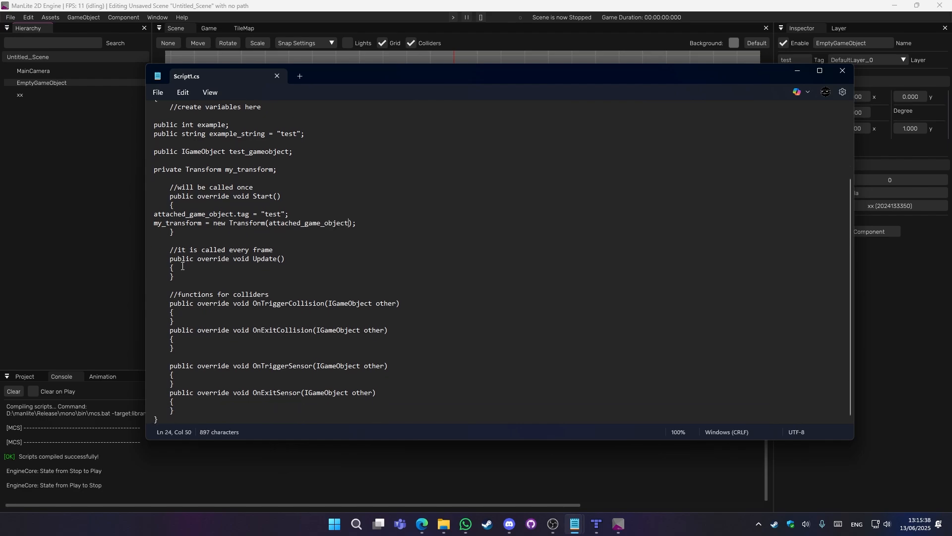
left_click(183, 267)
key("Return")
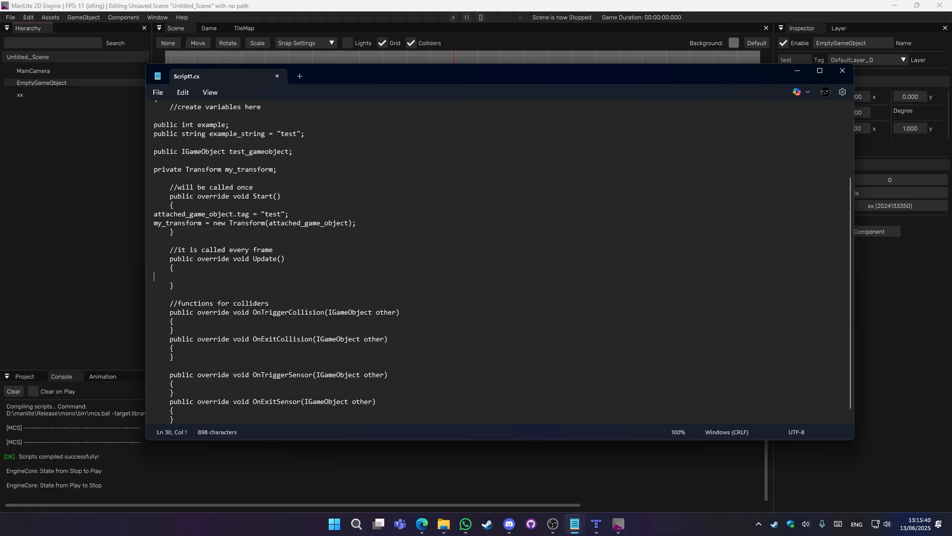
type("if ()")
type("Input")
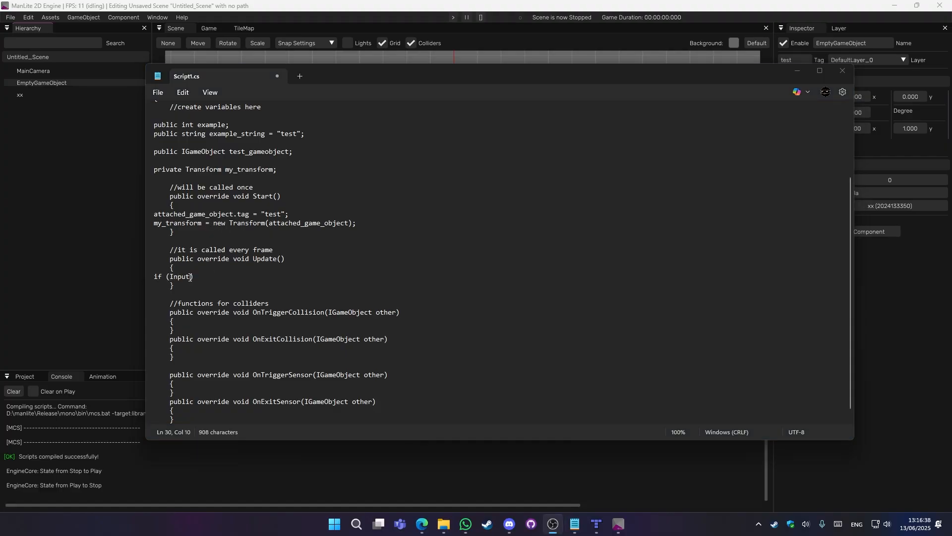
left_click(190, 278)
type(".GetKey")
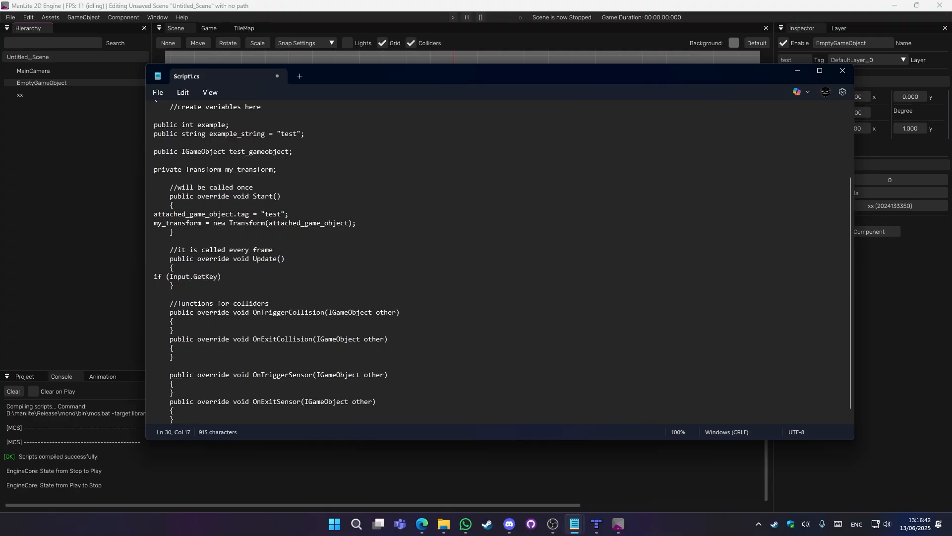
type("boardKey()Keyboard.")
key("BackSpace")
type("Key.K")
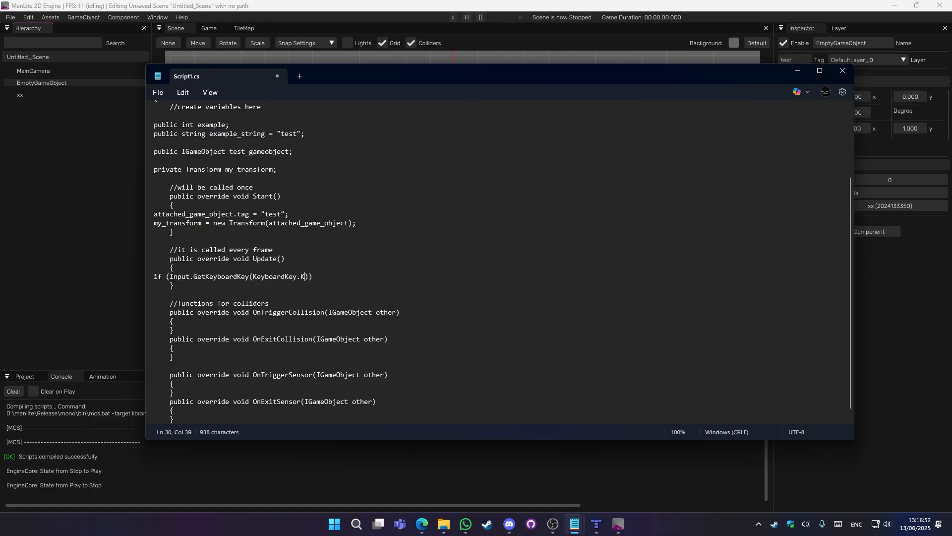
type("EY_A")
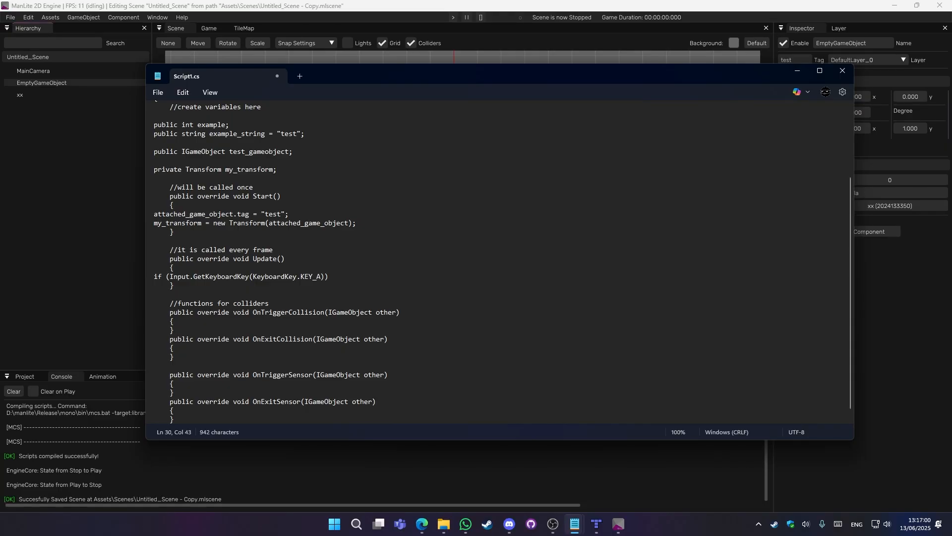
Step: Extend the if condition with == KeySate.KEY_DOWN and add an opening and closing brace for its body
type("== KeySate.KEY_DOWN")
key("Return")
type("{")
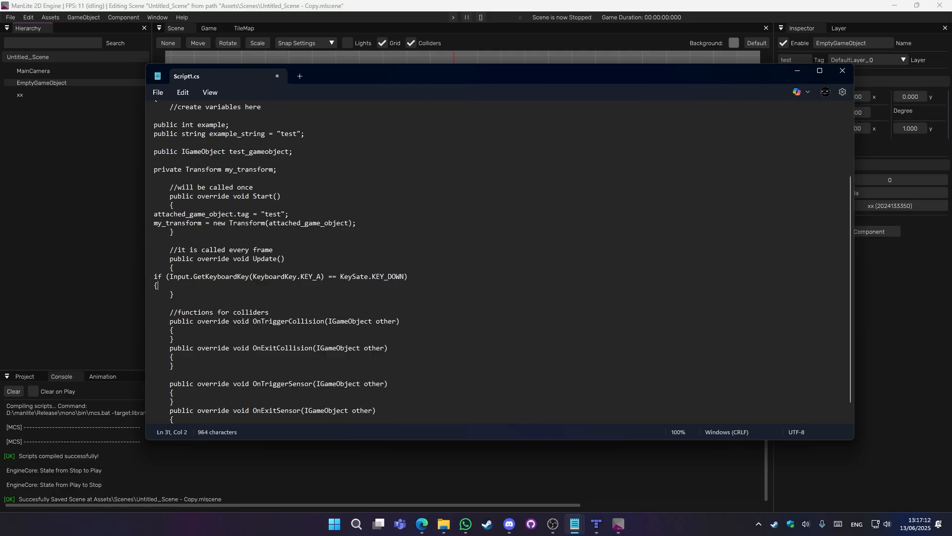
key("Return")
type("}")
key("Up")
key("Return")
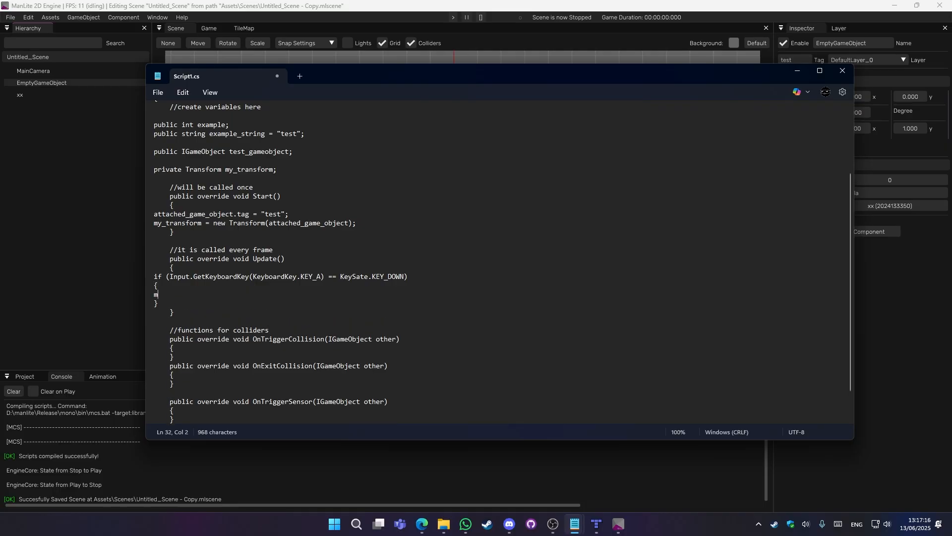
Step: Add a my_transform.SetWorldPosition(); call inside the if block
type("my_trasn")
key("BackSpace")
type("nsform.SetWorldPosition")
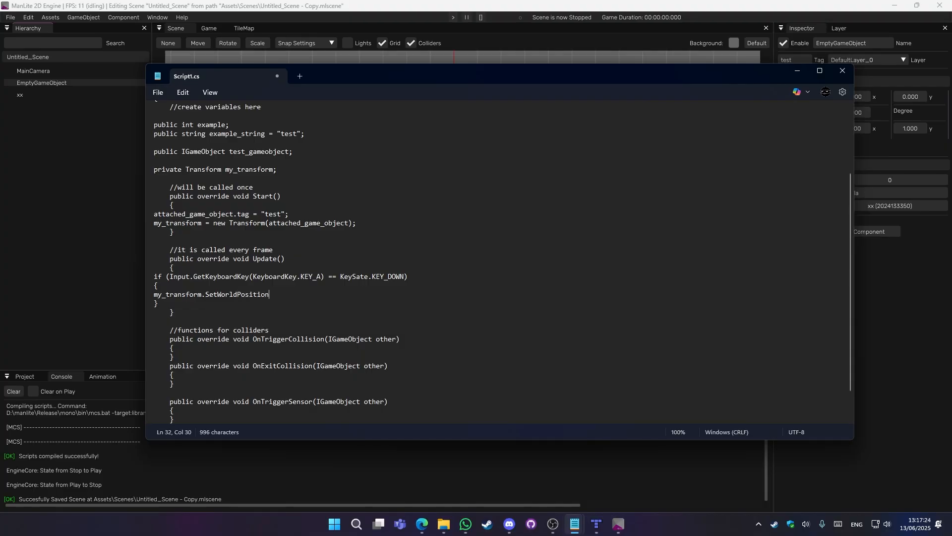
type("();")
Step: Declare Vec2f position = new Vec2f(0.0f,0.0f); above the SetWorldPosition call, pass position as its argument, and save the script
key("Up")
key("Return")
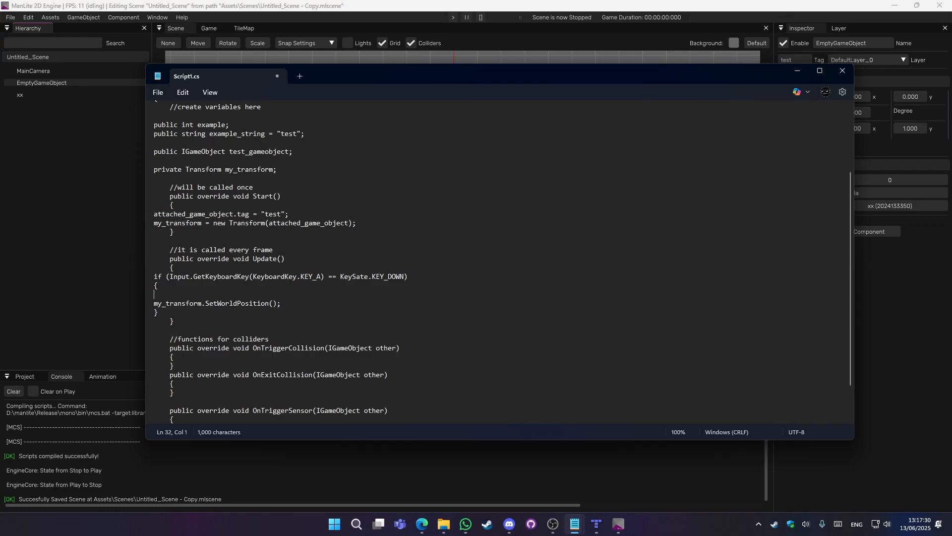
type("Vec2f")
type("position = new Vec2f(0.0")
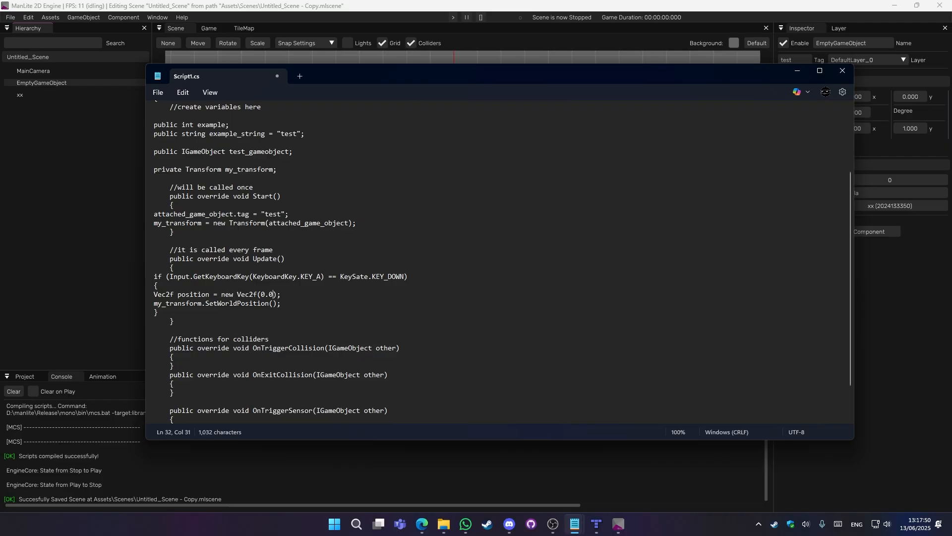
type("f,")
type("po")
left_click_drag(316, 277, 320, 276)
left_click(330, 295)
Step: Check the script compilation output in ManLite 2D Engine, then correct KeySate to KeyState in Notepad and save the script
left_click(98, 238)
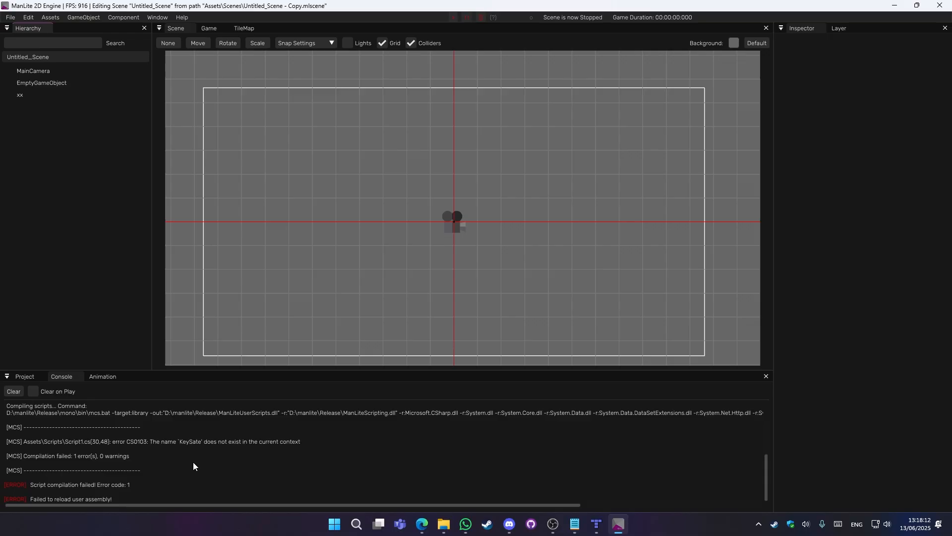
key("alt+Tab")
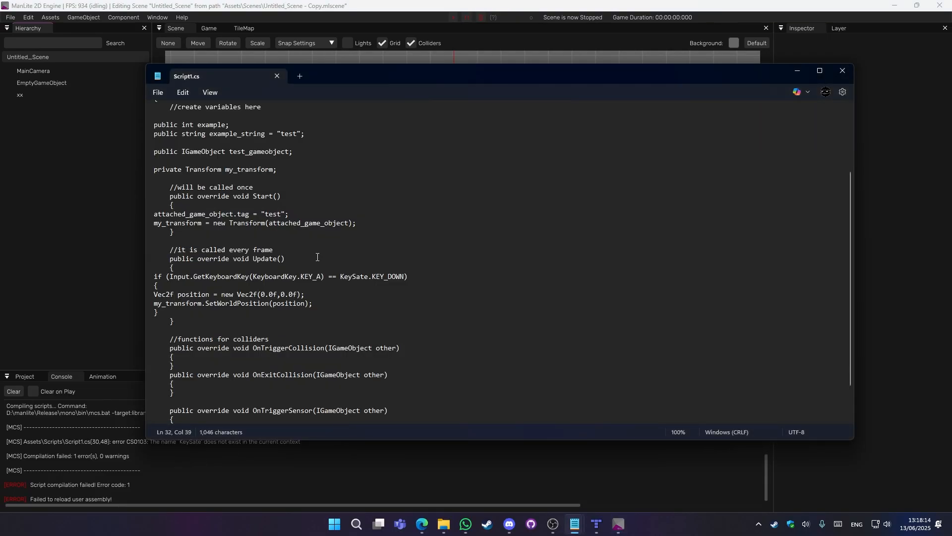
left_click(360, 276)
type("t")
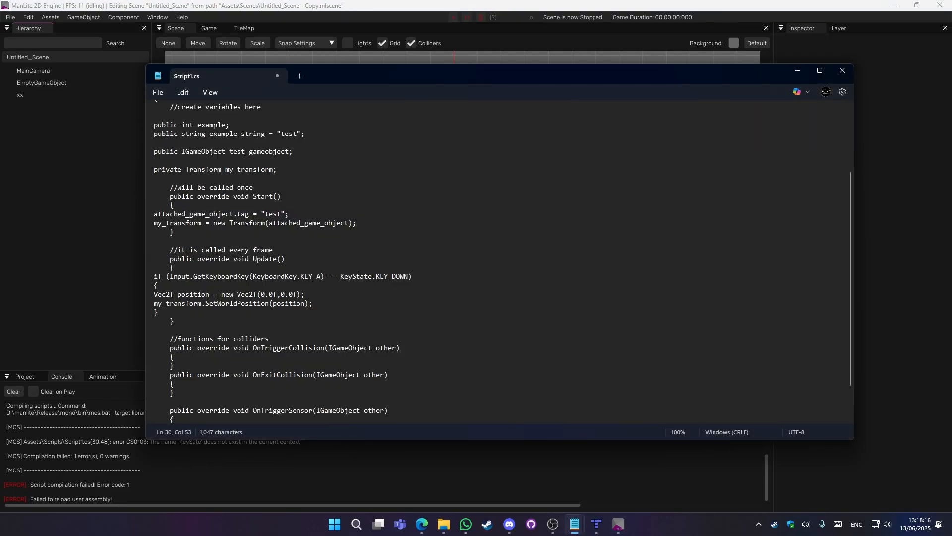
Step: Switch to ManLite 2D Engine and clear the console messages
key("alt+Tab")
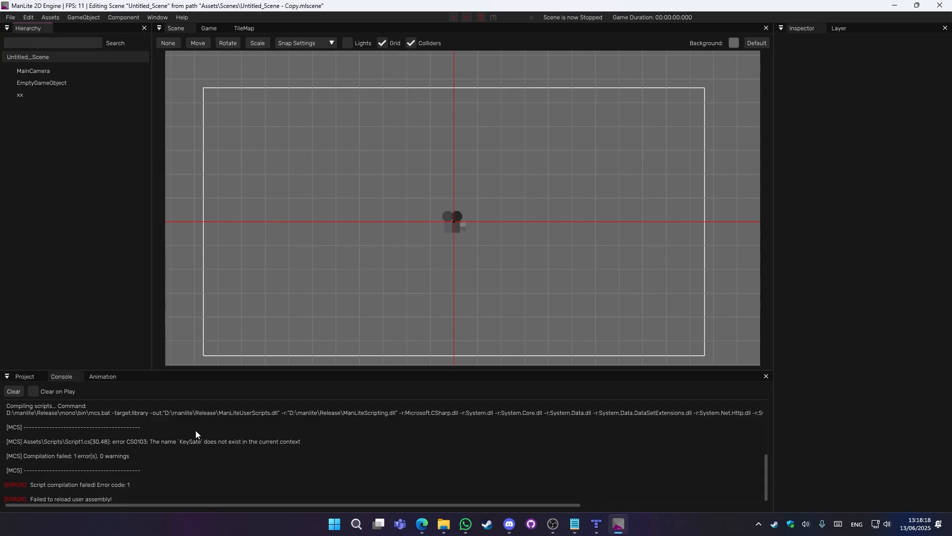
left_click(13, 392)
scroll(496, 243, "down", 4)
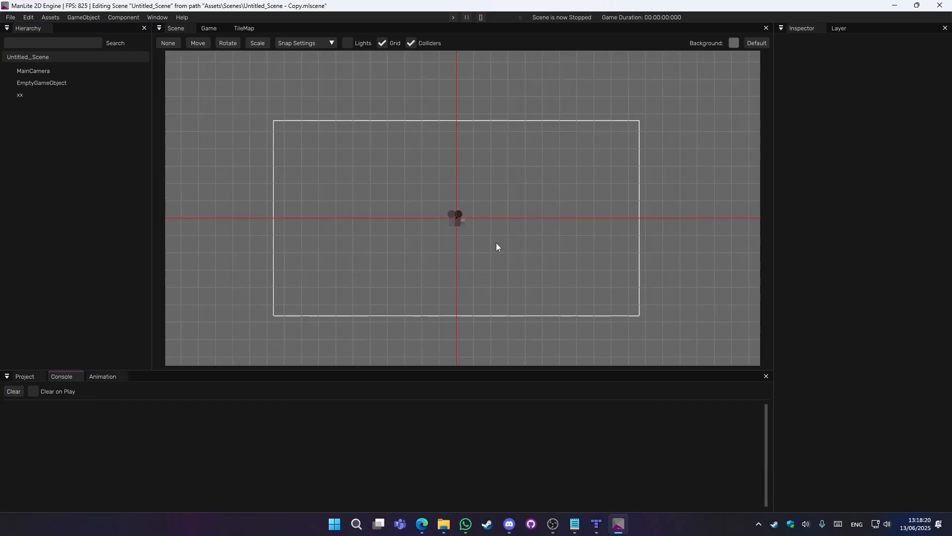
scroll(520, 239, "up", 1)
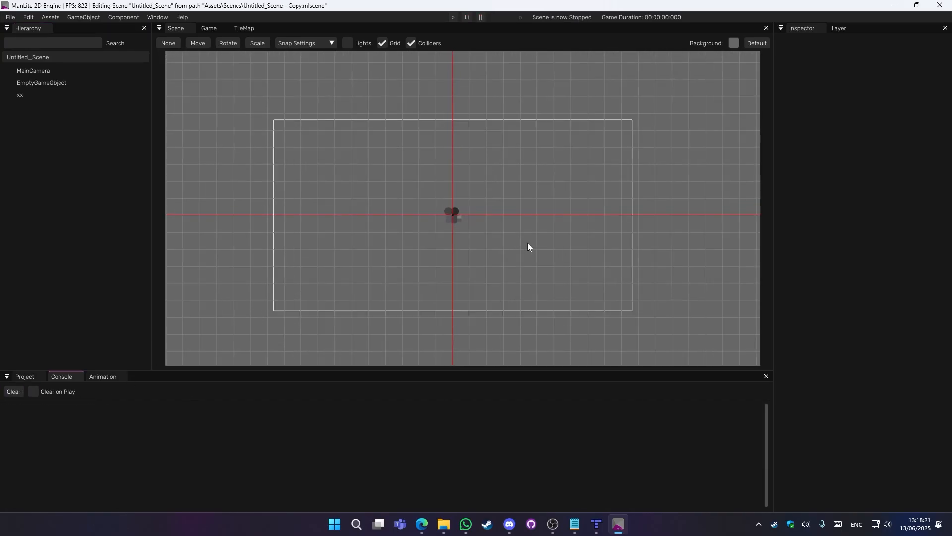
Step: Move EmptyGameObject to position 10, -5 in the scene and start playing the scene
left_click(67, 85)
left_click_drag(476, 198, 653, 287)
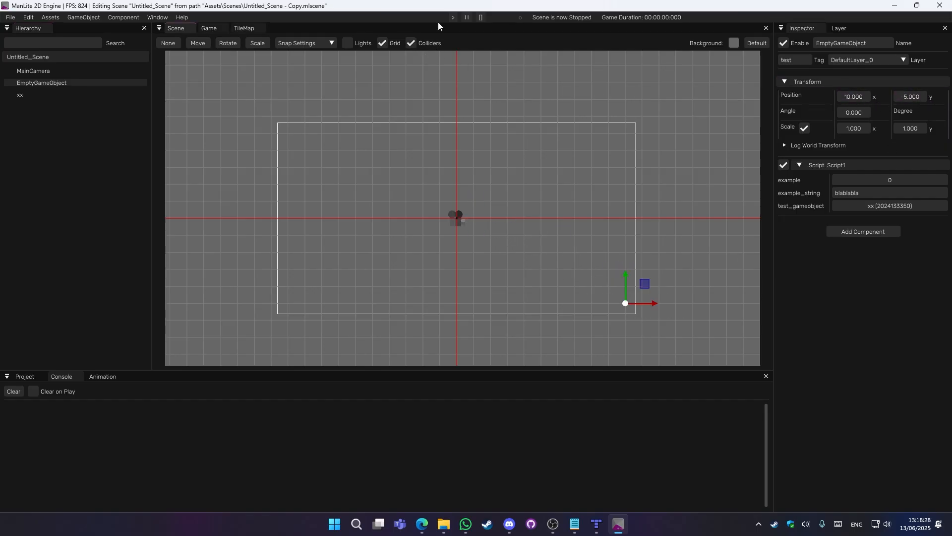
left_click(452, 16)
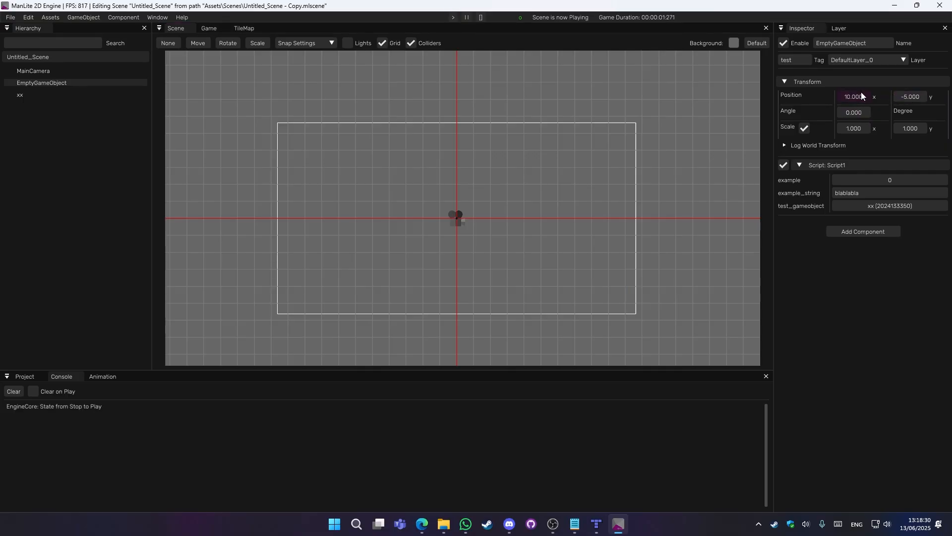
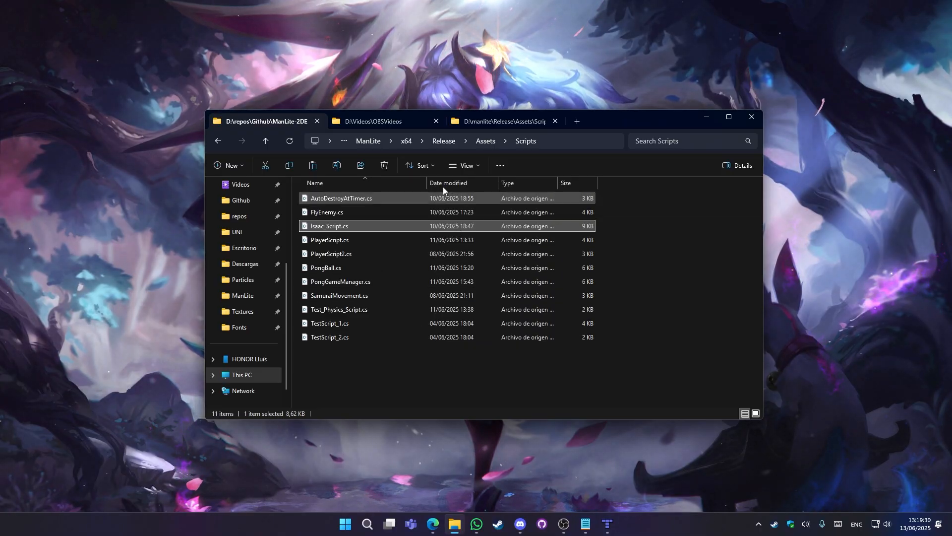
Step: Launch ManLiteEditor.exe from the Release folder in File Explorer and maximize its window
left_click(439, 142)
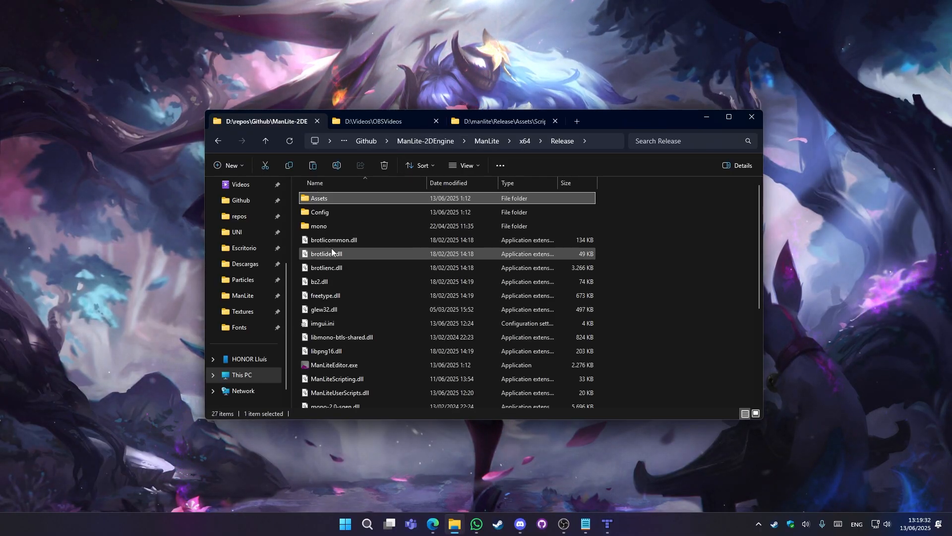
double_click(335, 366)
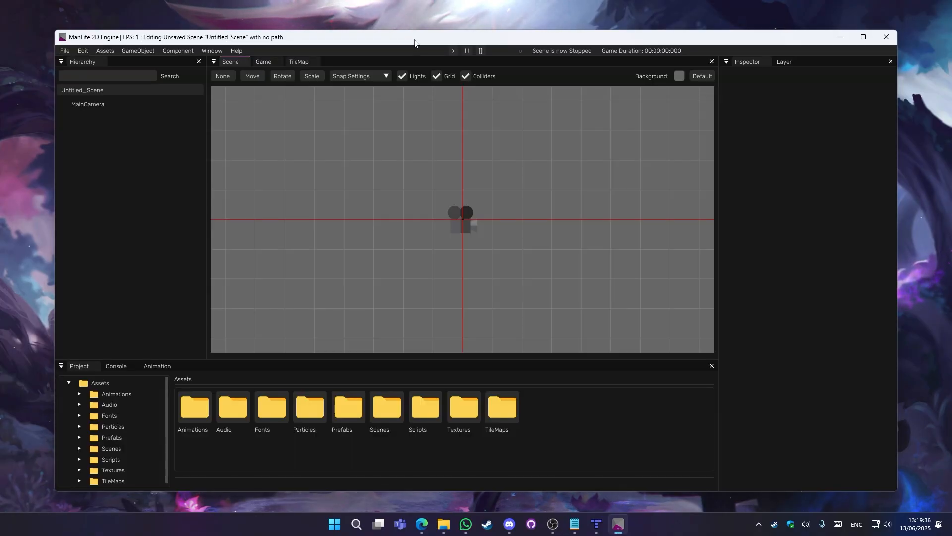
double_click(414, 42)
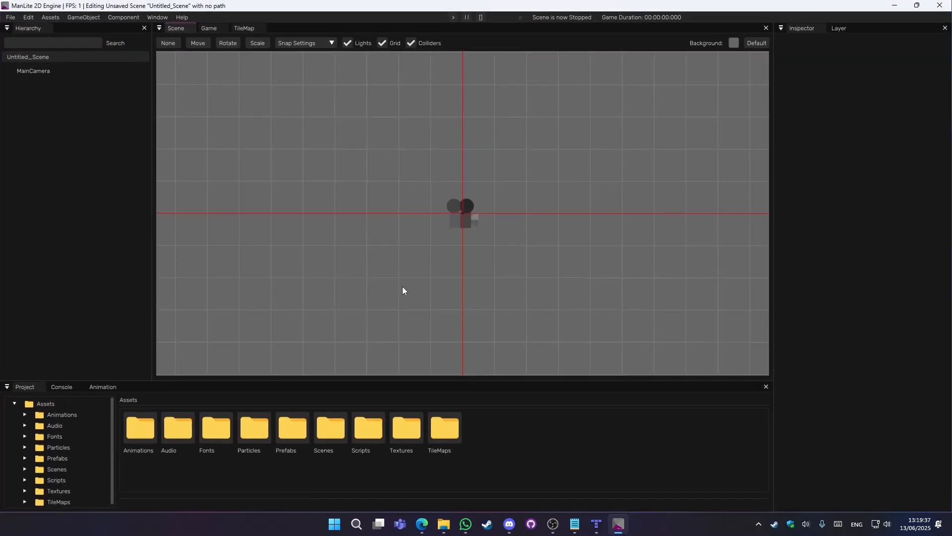
Step: Open the Prototype2_DarkForest.mlscene scene from the Scenes assets folder
double_click(334, 428)
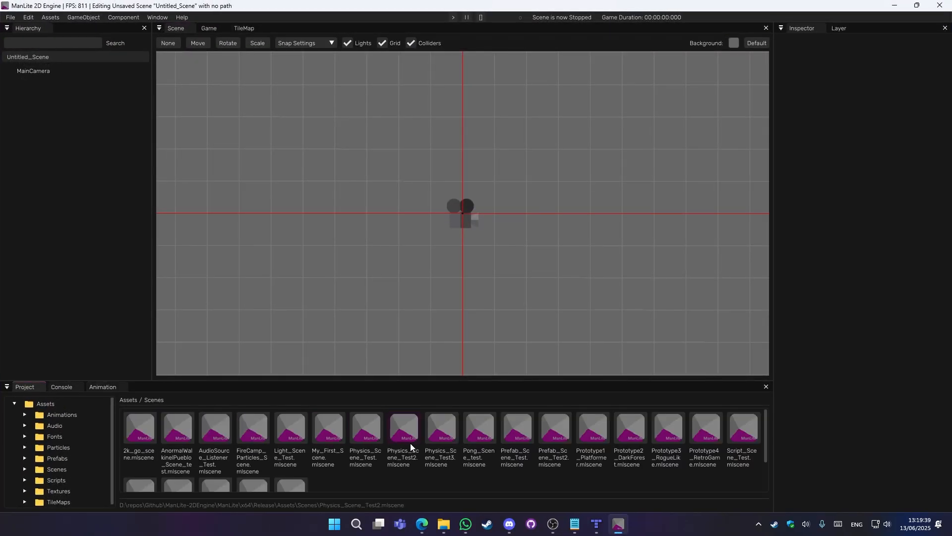
double_click(631, 436)
left_click(526, 287)
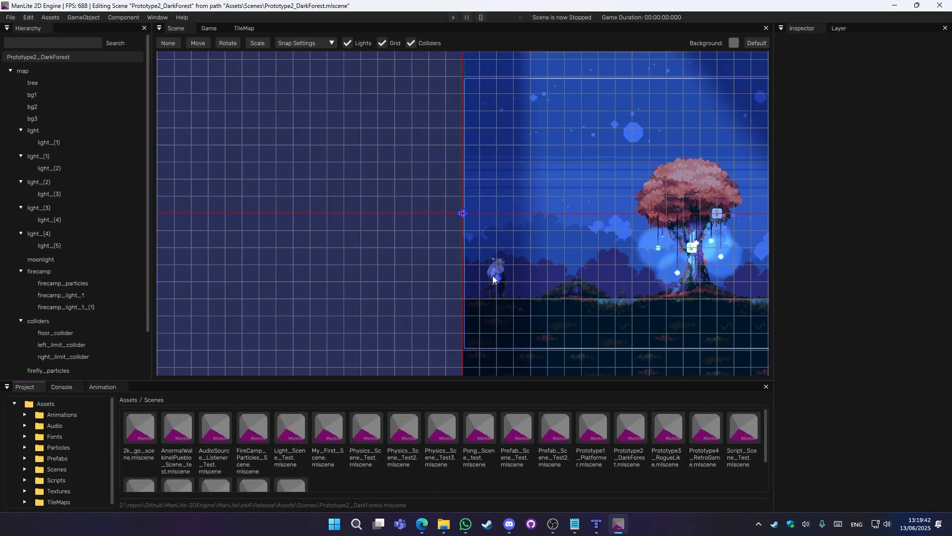
Step: Examine the firecamp object's components and expand the settings of its fire_camp_sound_effect
scroll(494, 278, "down", 4)
middle_click_drag(538, 288, 434, 270)
left_click(42, 272)
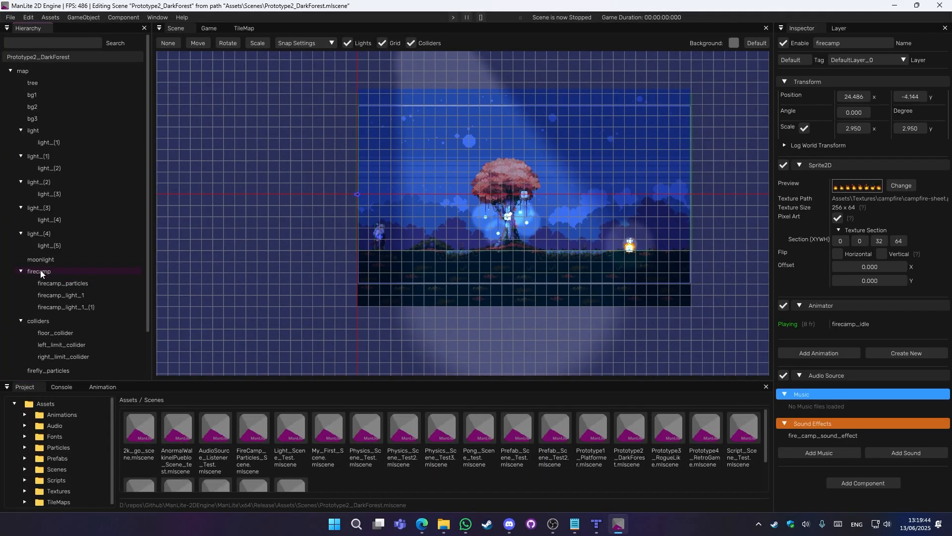
left_click(829, 438)
scroll(849, 431, "down", 2)
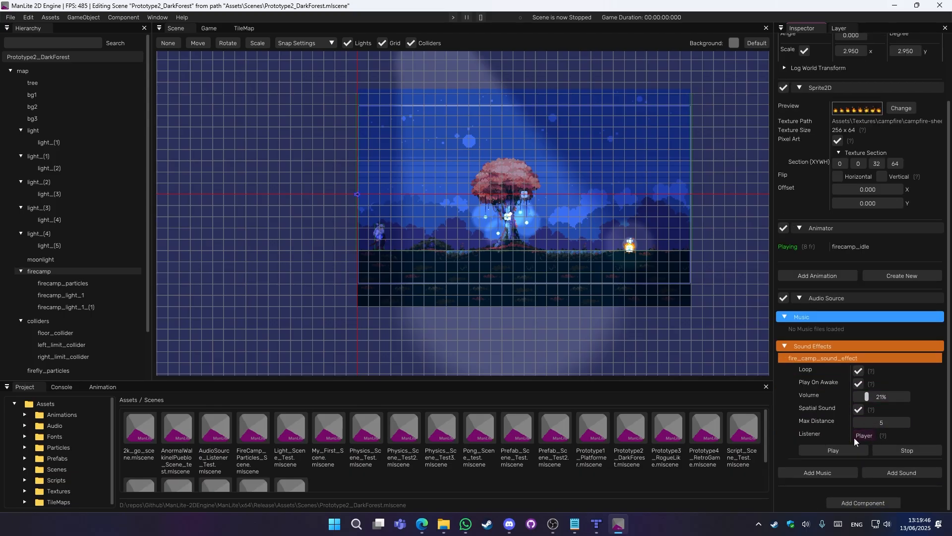
Step: Examine the Player's audio, collider and SamuraiMovement script components, and the Animator animations of its child sprite
scroll(26, 335, "down", 3)
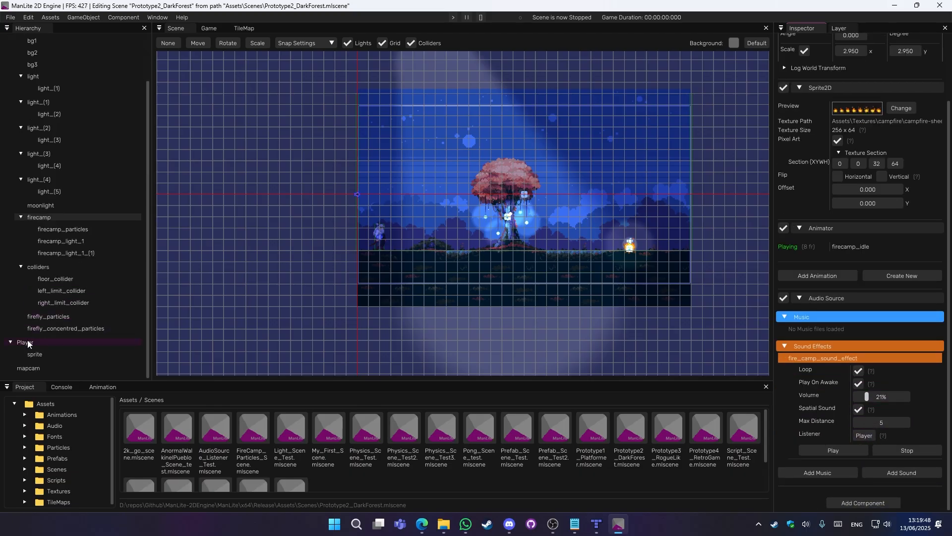
left_click(24, 342)
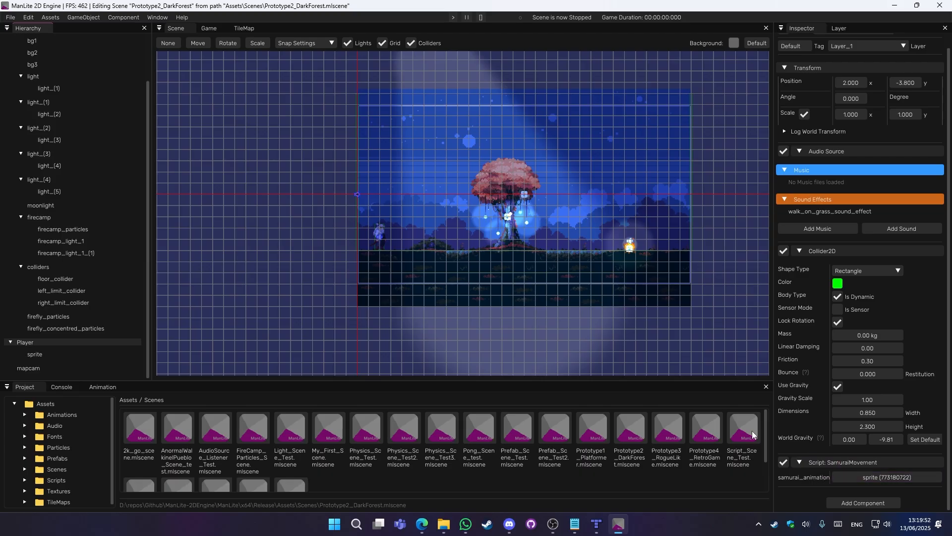
middle_click_drag(469, 212, 431, 216)
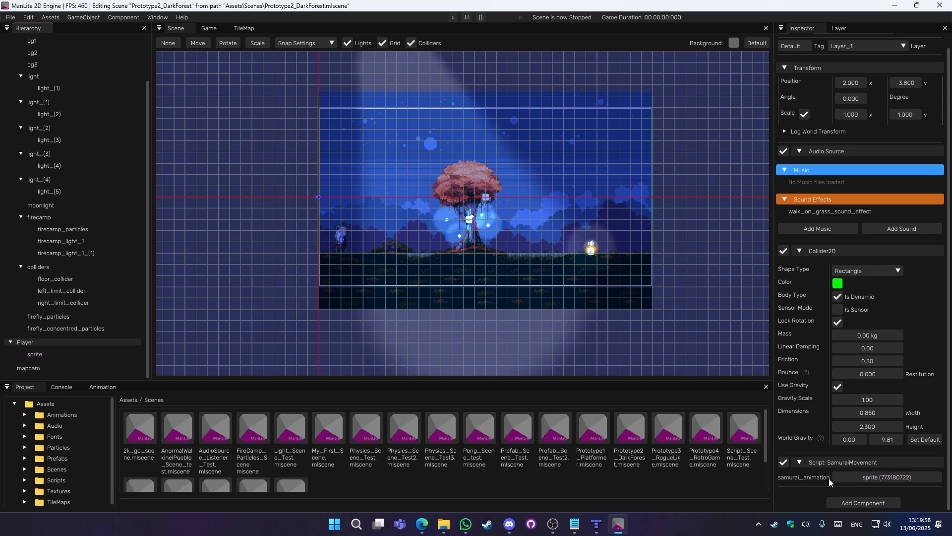
left_click(47, 354)
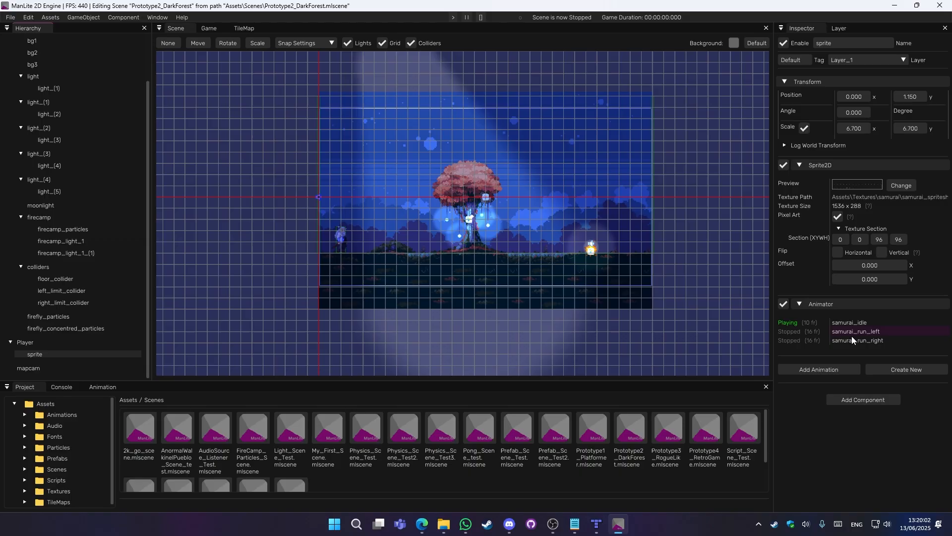
left_click(33, 342)
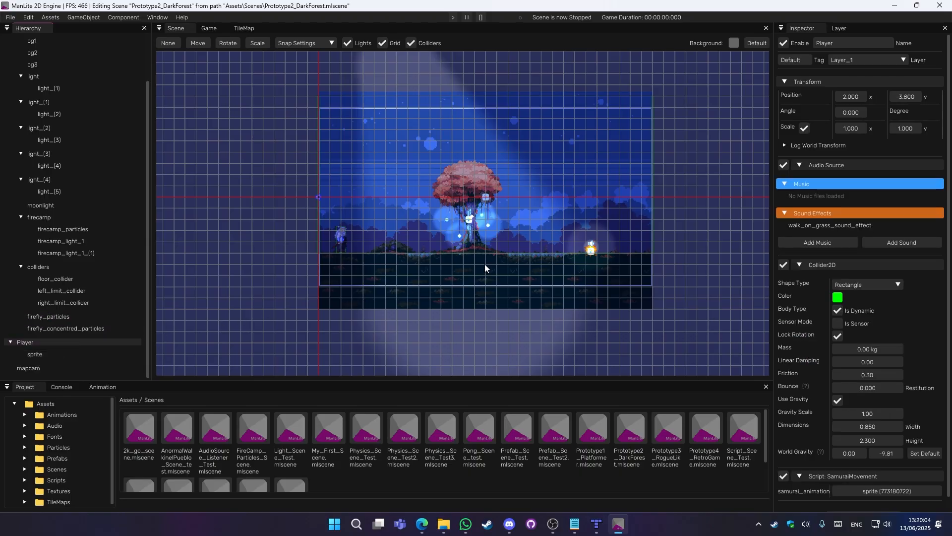
scroll(501, 103, "down", 3)
scroll(538, 166, "up", 3)
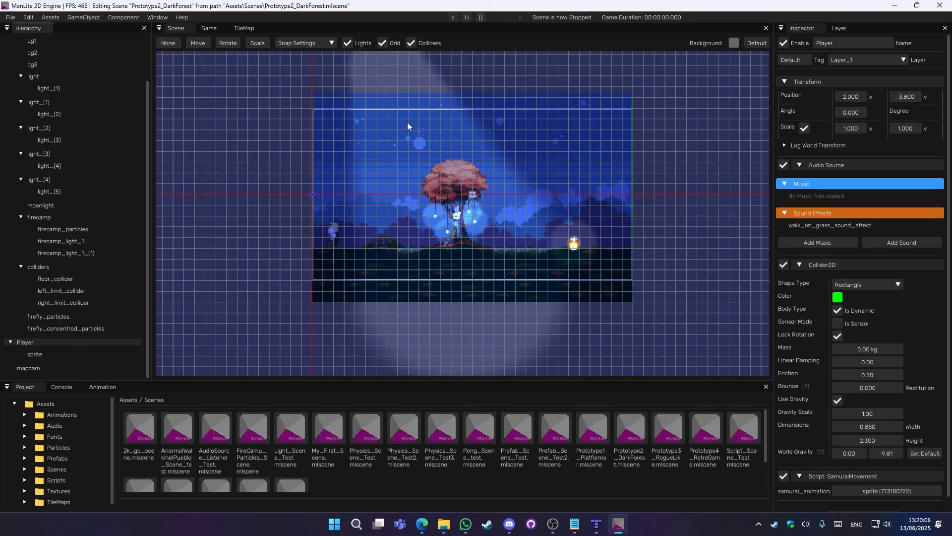
scroll(542, 251, "up", 2)
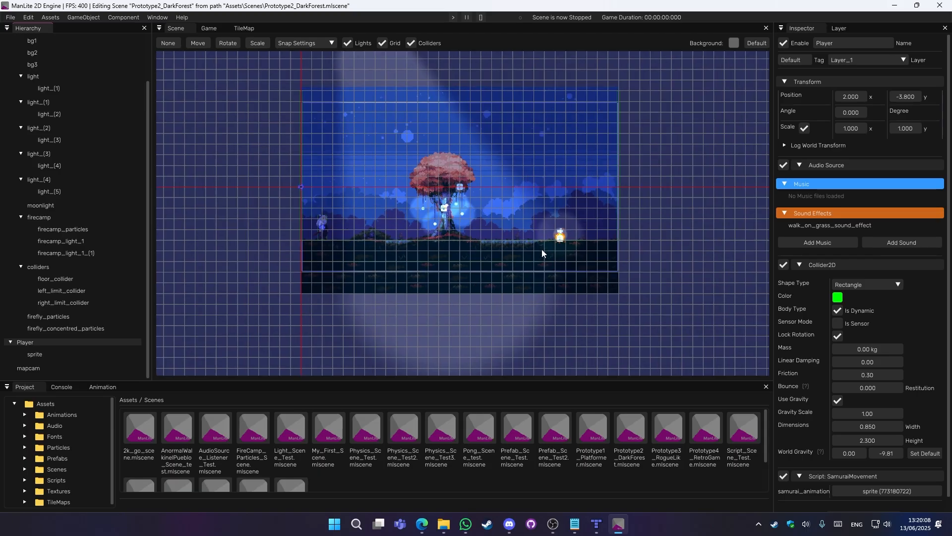
Step: Show the Game view with colliders hidden and start playing the scene
left_click(210, 30)
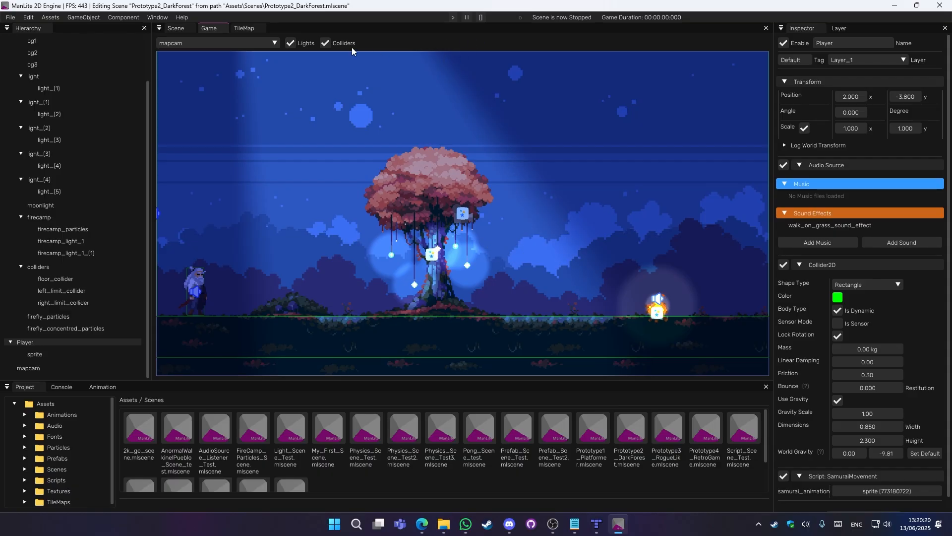
left_click(328, 45)
left_click(453, 17)
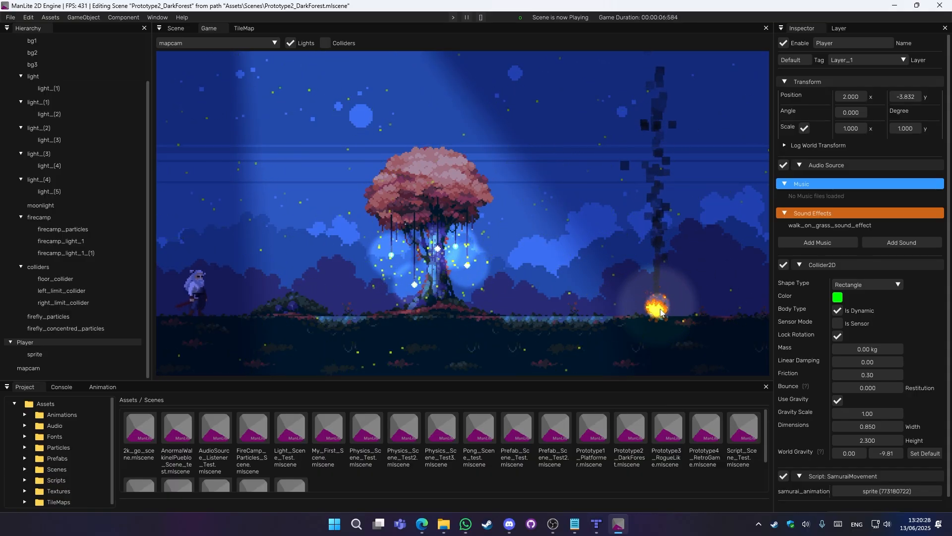
Step: Examine the campfire's particles up close in the Scene view while playing, and return to the Game view
left_click(174, 29)
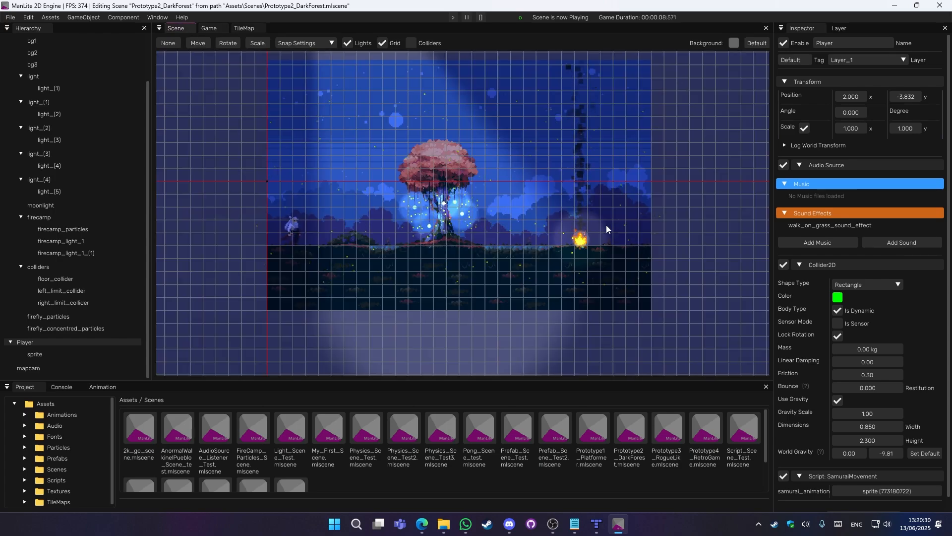
scroll(585, 233, "up", 8)
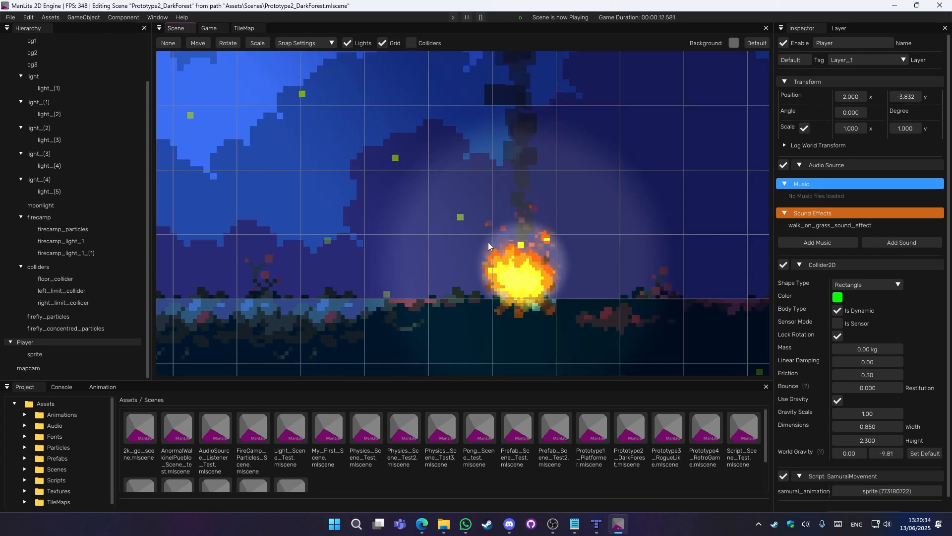
scroll(473, 228, "down", 7)
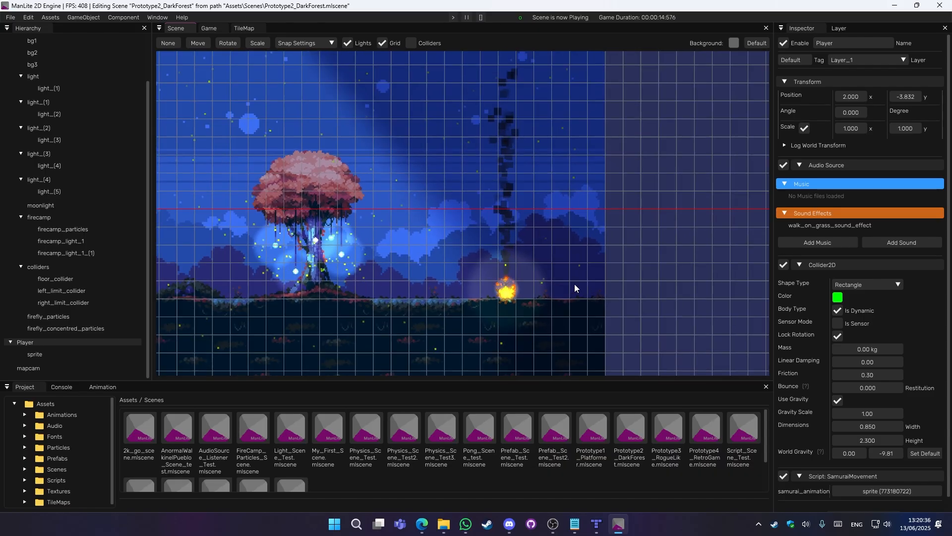
left_click(208, 28)
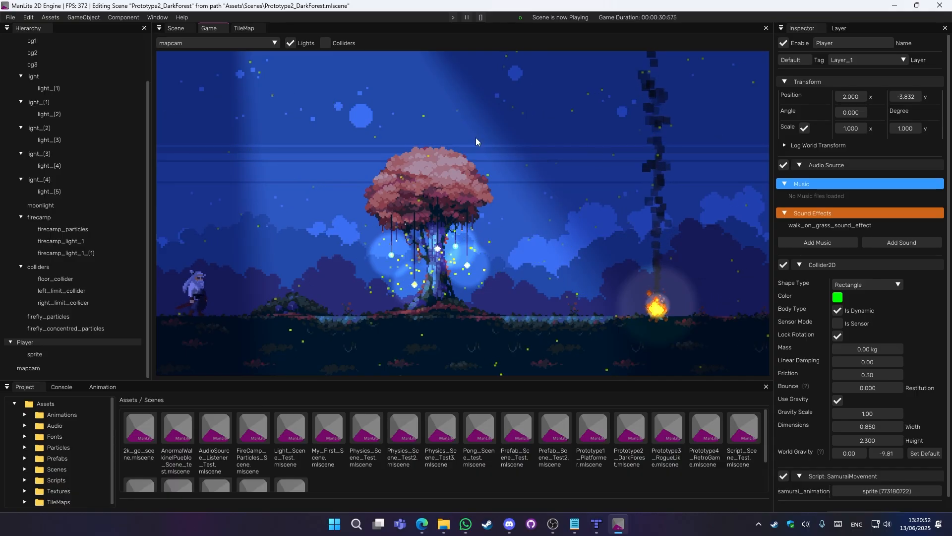
Step: Run the samurai past the tree beyond the campfire, back to the tree and past the campfire again, and stop the scene
key("d")
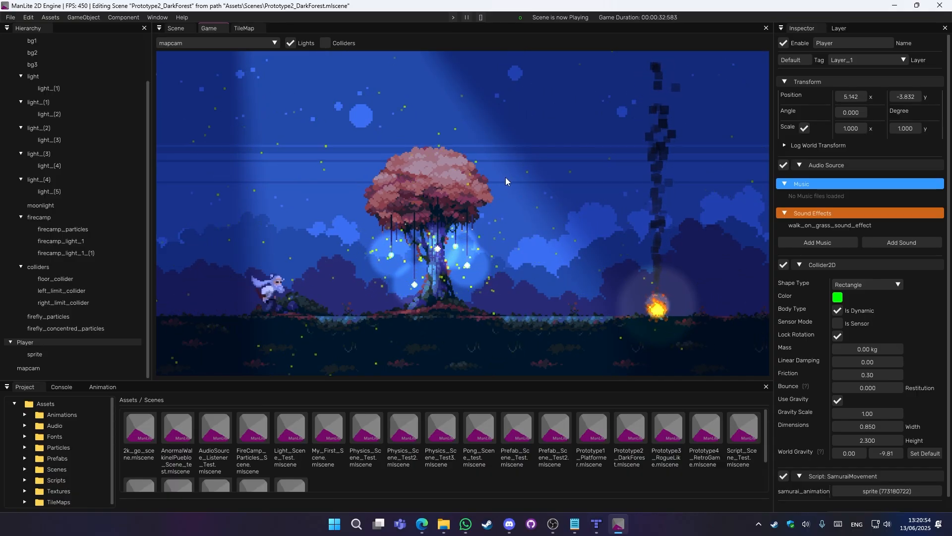
key("d")
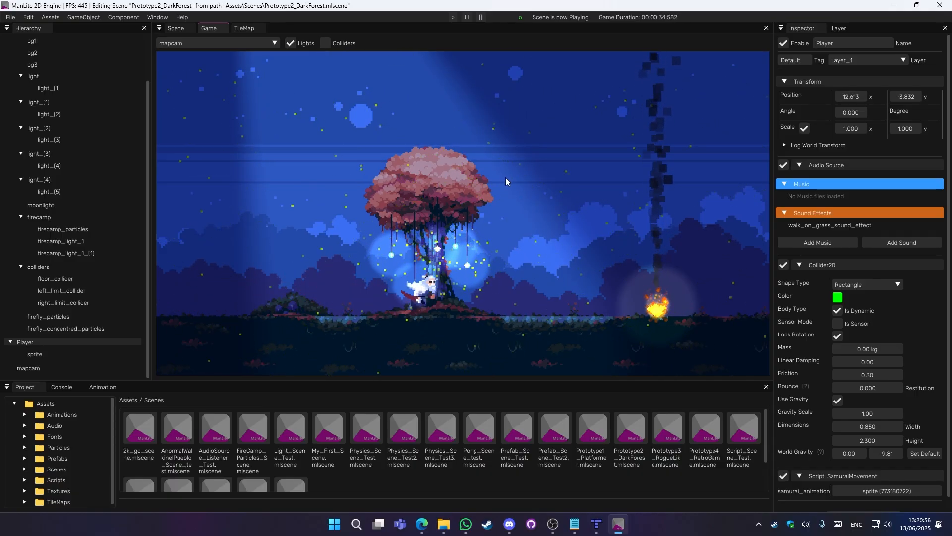
key("d")
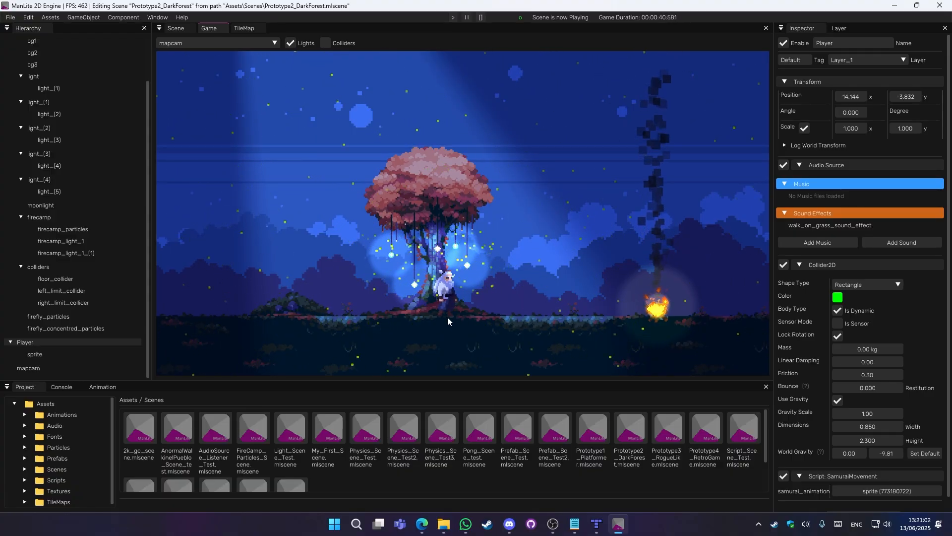
key("d")
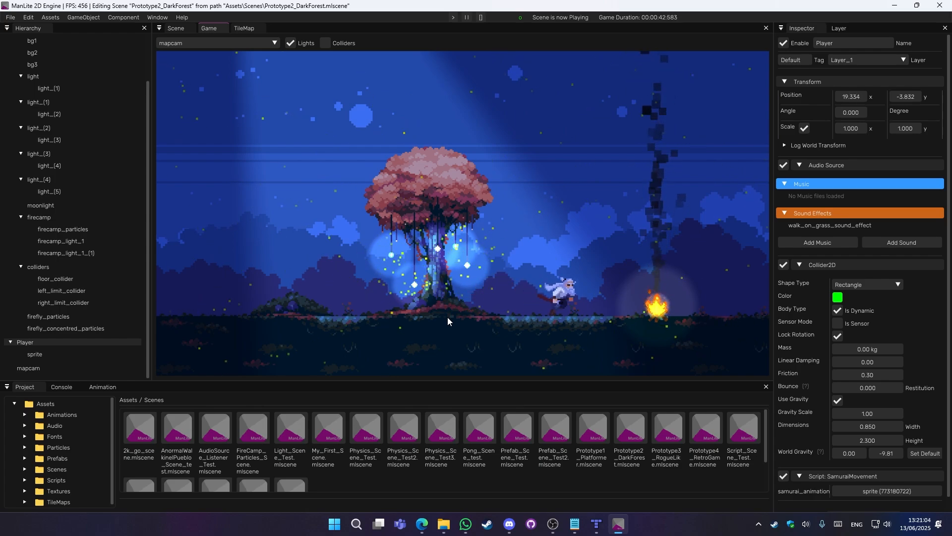
key("d")
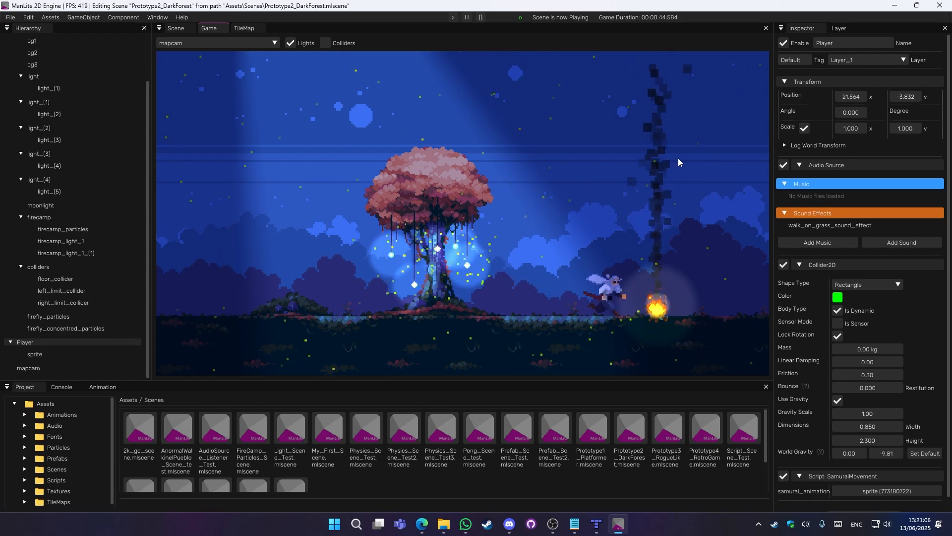
key("d")
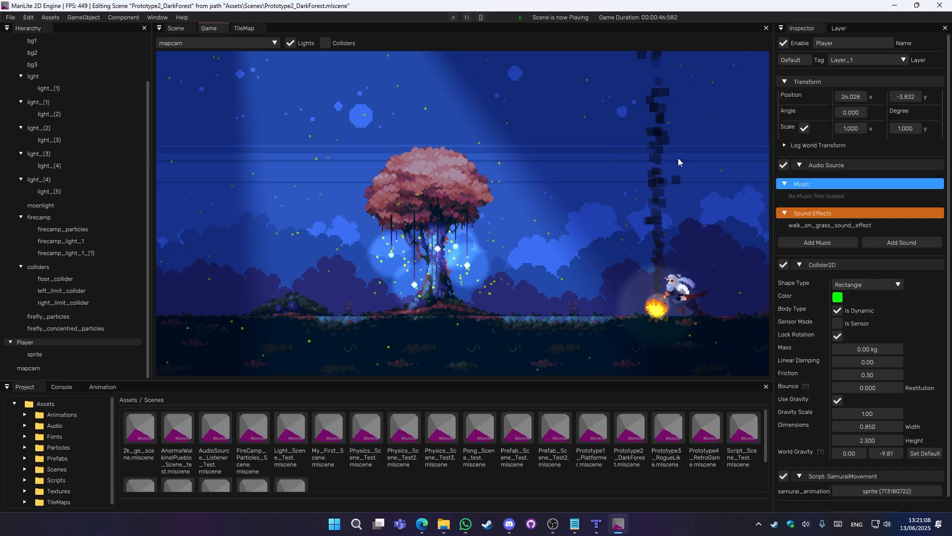
key("a")
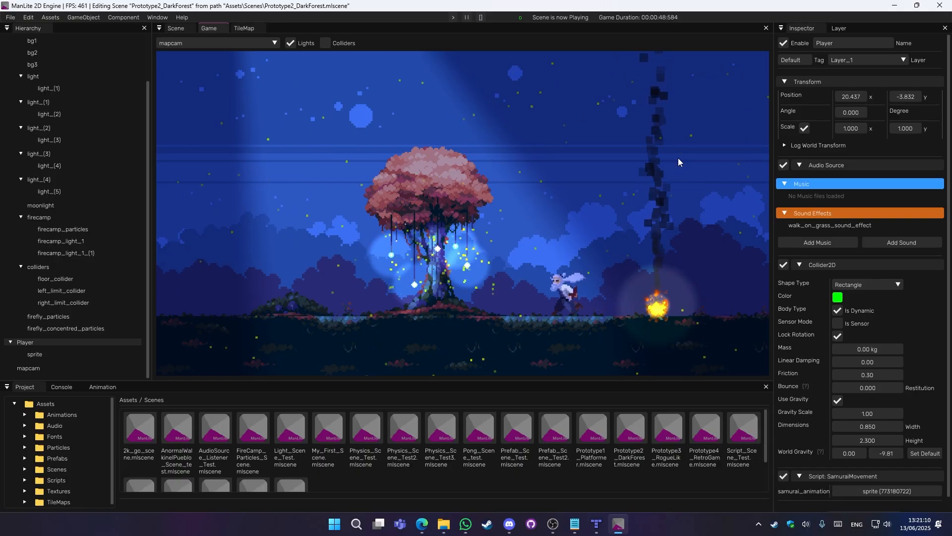
key("a")
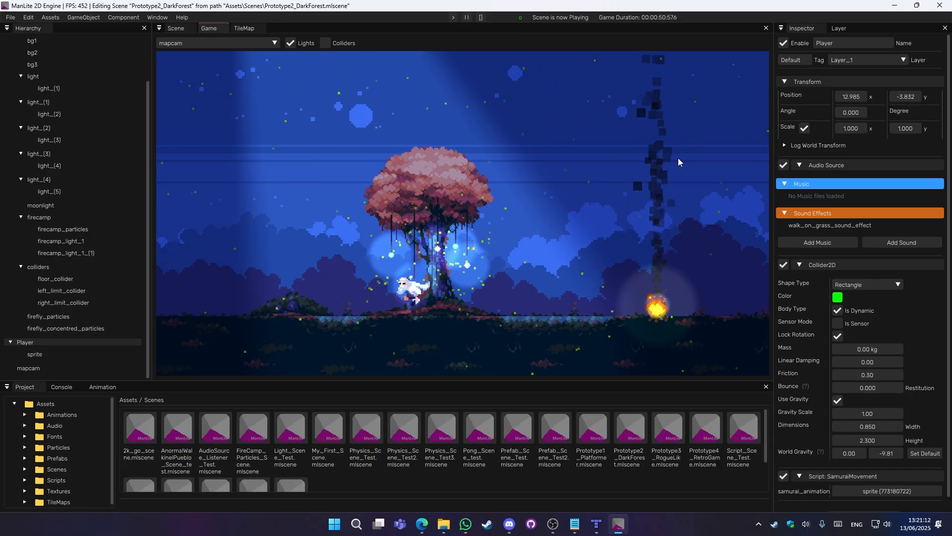
key("d")
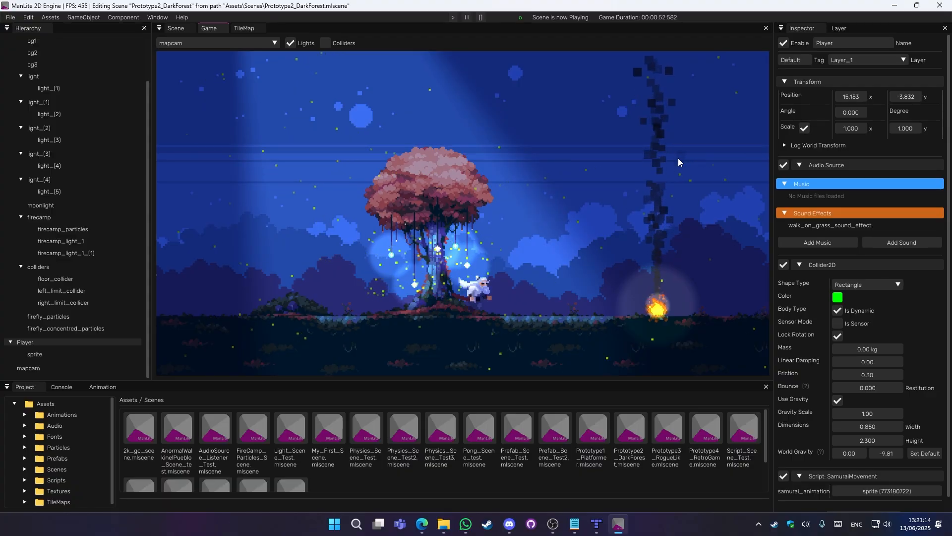
key("d")
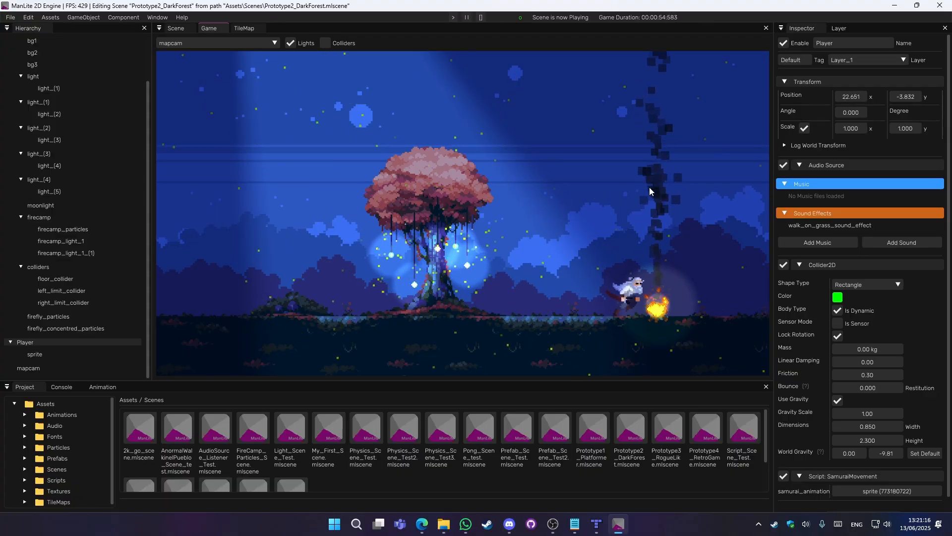
key("d")
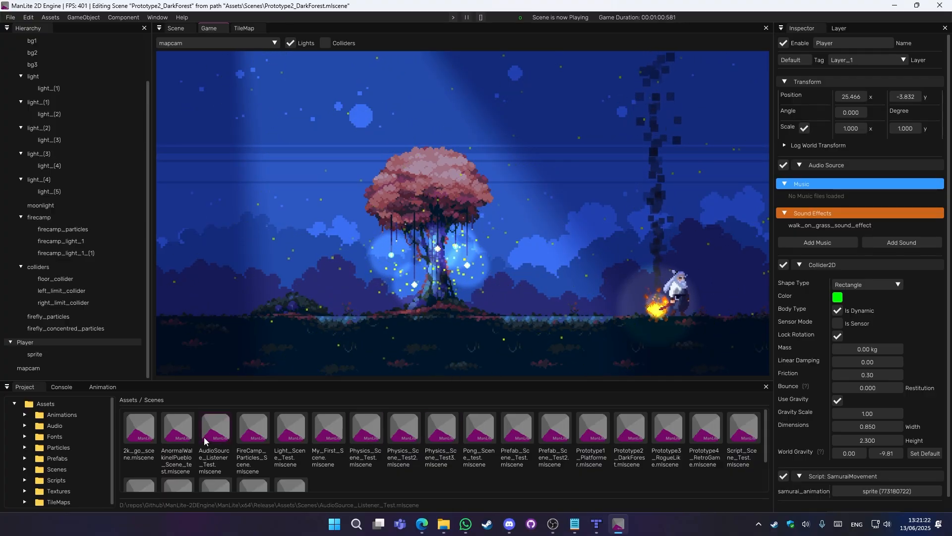
left_click(486, 17)
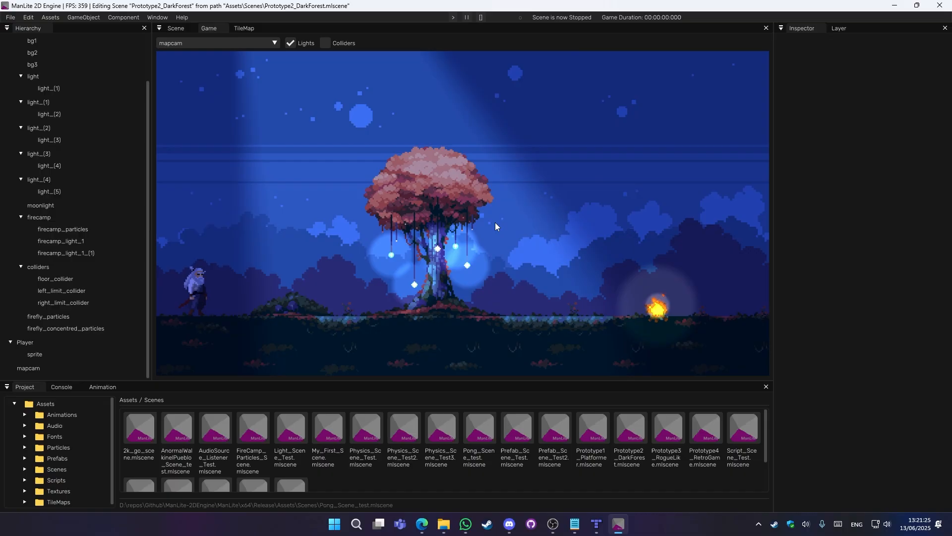
Step: Open Physics_Scene_Test.mlscene without saving the current scene and show its colliders in the Game view
double_click(366, 431)
left_click(521, 340)
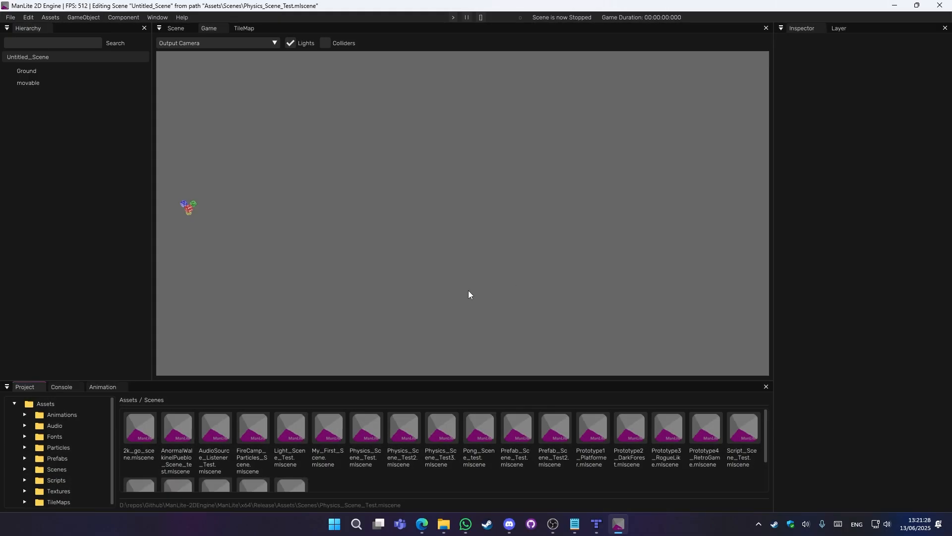
left_click(326, 43)
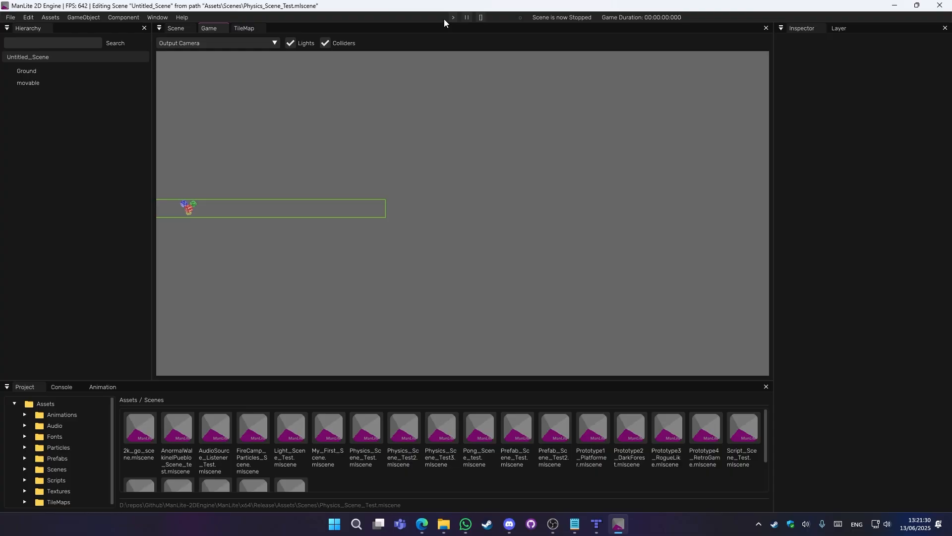
Step: Play the physics test and frame its ground and movable object in the Scene view
left_click(453, 18)
left_click(177, 30)
middle_click_drag(283, 155, 536, 217)
scroll(473, 162, "down", 4)
left_click(453, 17)
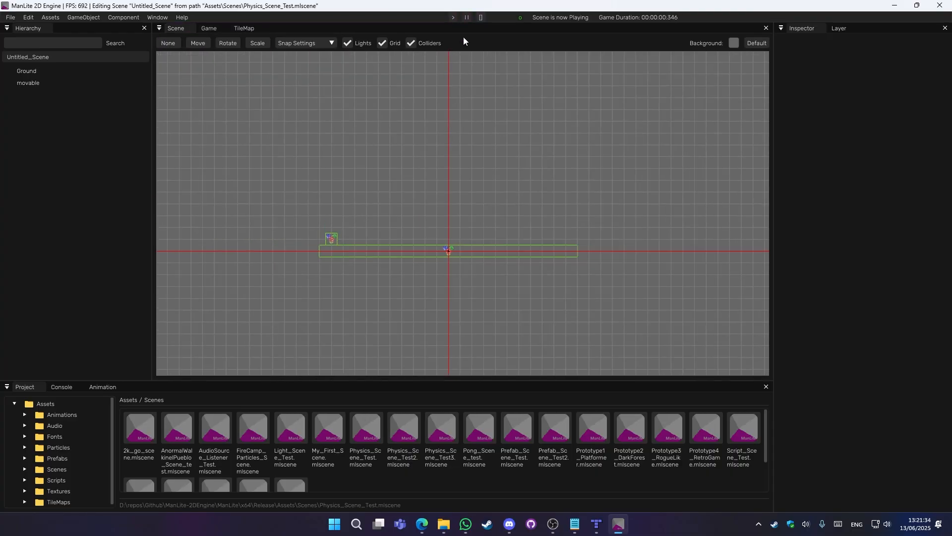
Step: Open Physics_Scene_Test3.mlscene without saving, play its physics simulation and stop it
double_click(456, 421)
left_click(523, 288)
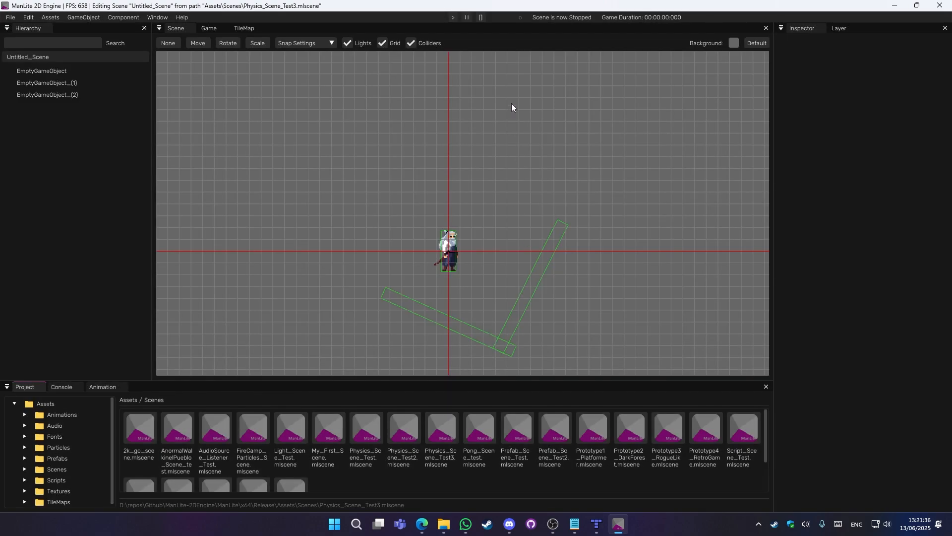
left_click(453, 17)
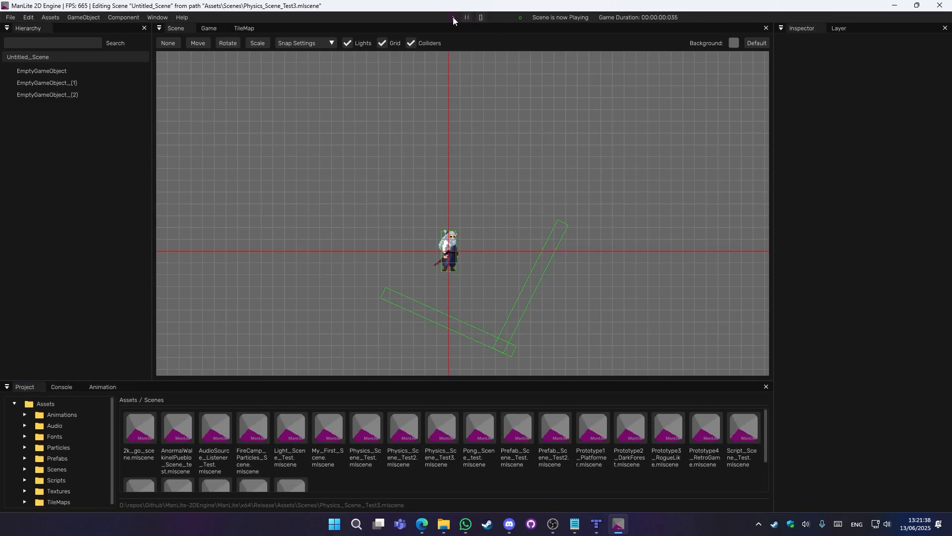
left_click(481, 18)
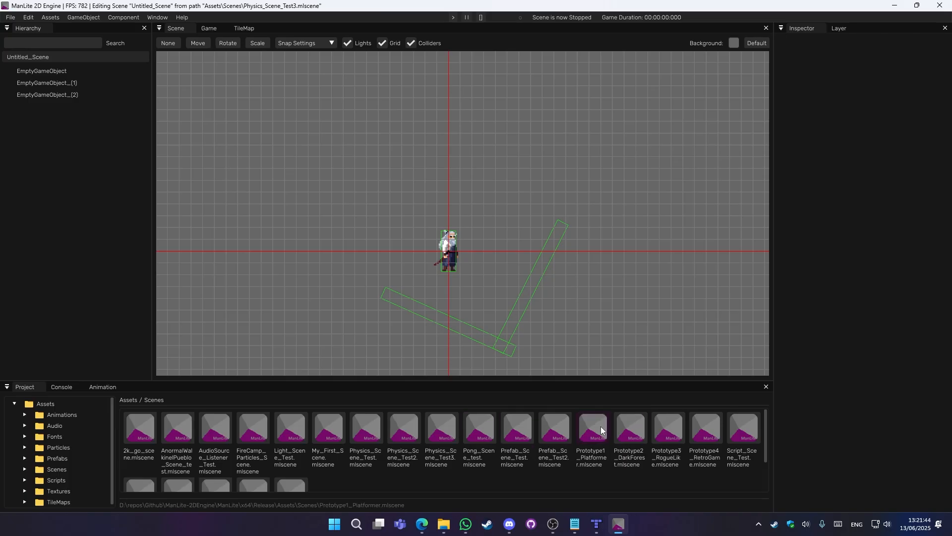
Step: Open Prototype4_RetroGame.mlscene without saving the current scene and start playing it in the Game view
double_click(708, 430)
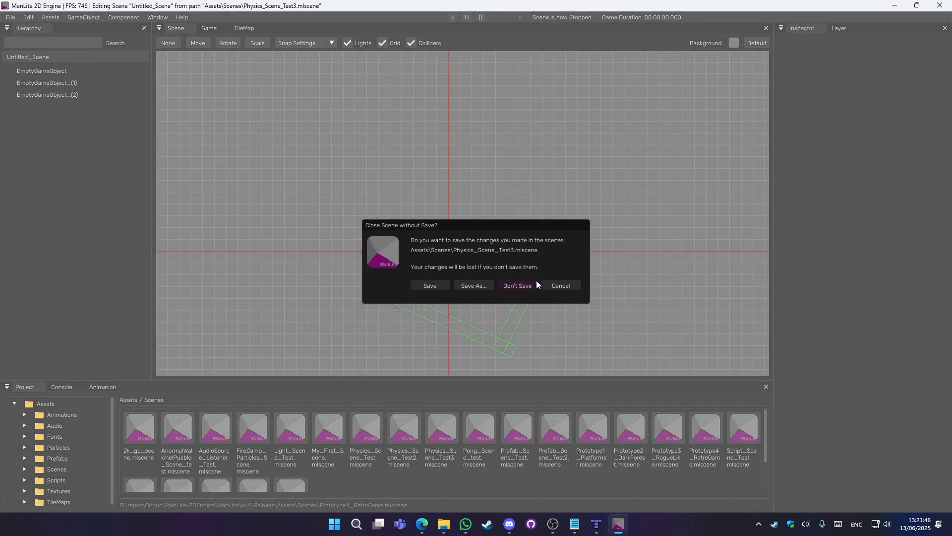
left_click(516, 344)
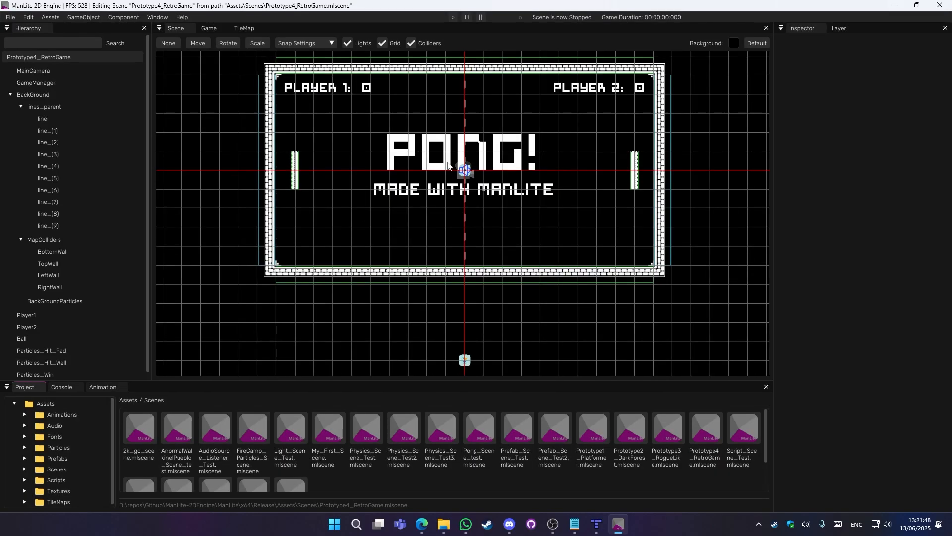
left_click(210, 29)
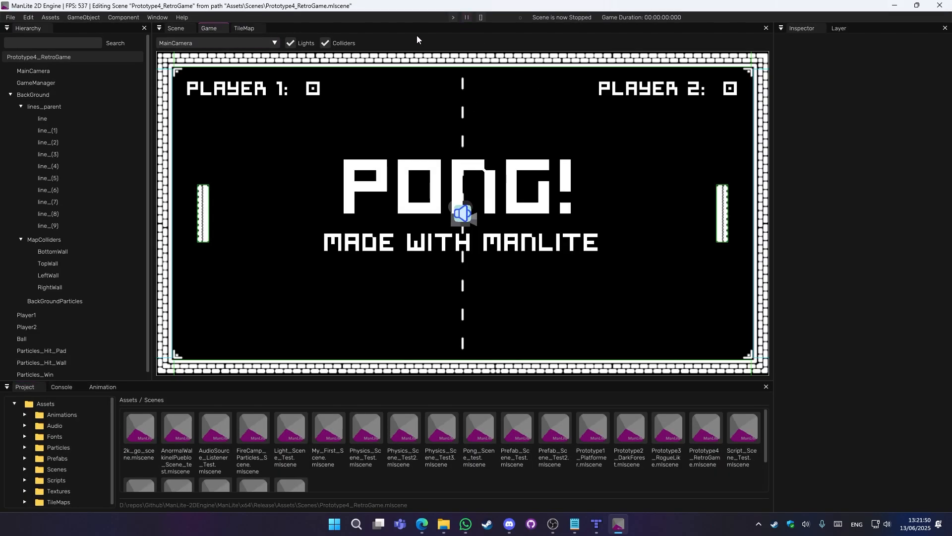
left_click(455, 18)
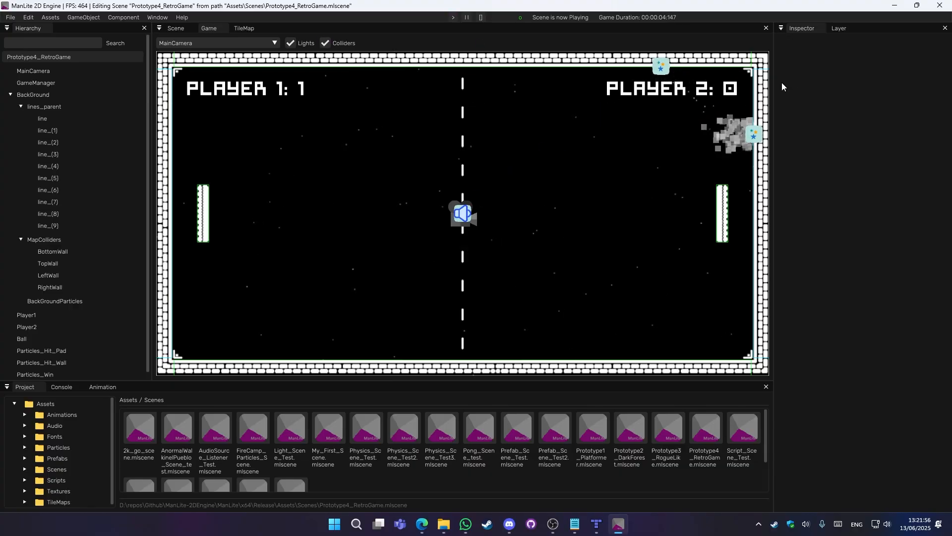
Step: Hide the colliders, play Pong by moving Player 2's paddle up and down, and stop the scene
left_click(338, 44)
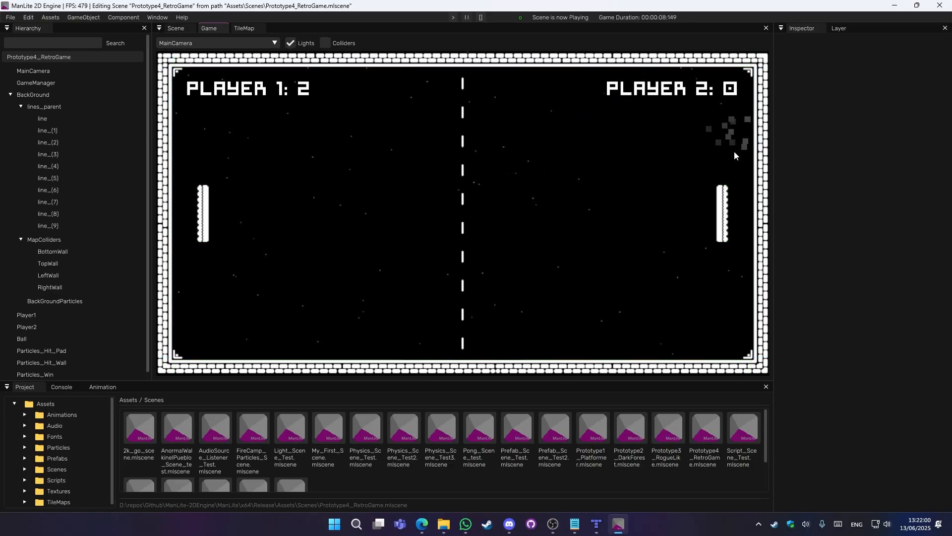
key("Up")
key("Down")
key("Up")
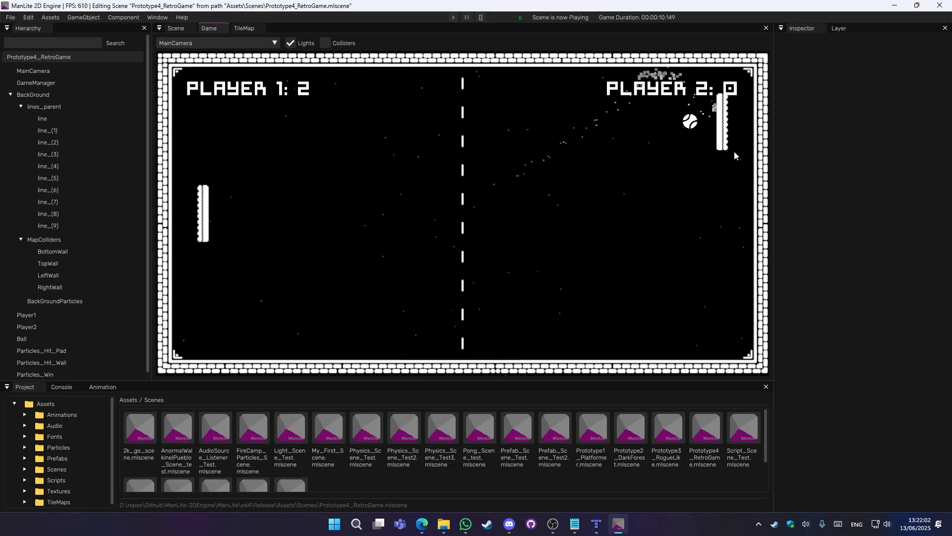
key("Down")
key("Up")
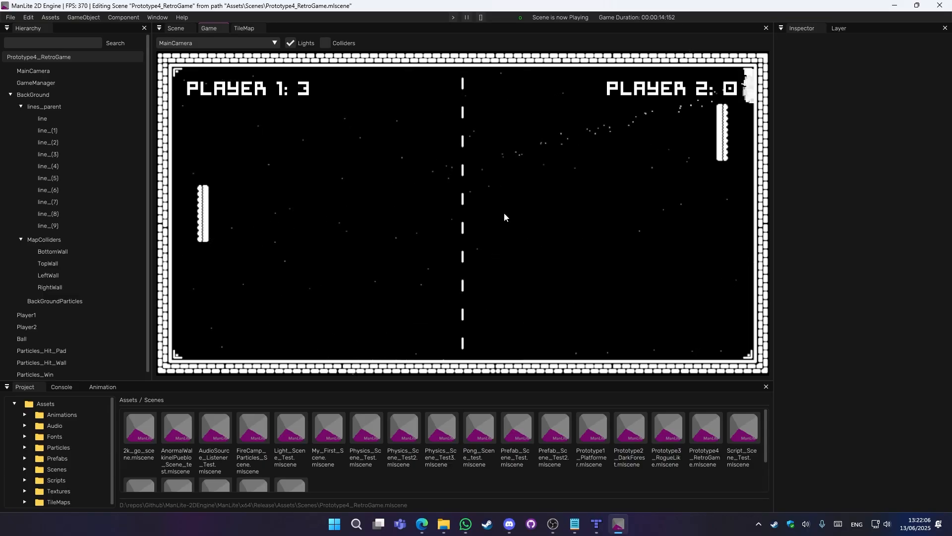
left_click(481, 17)
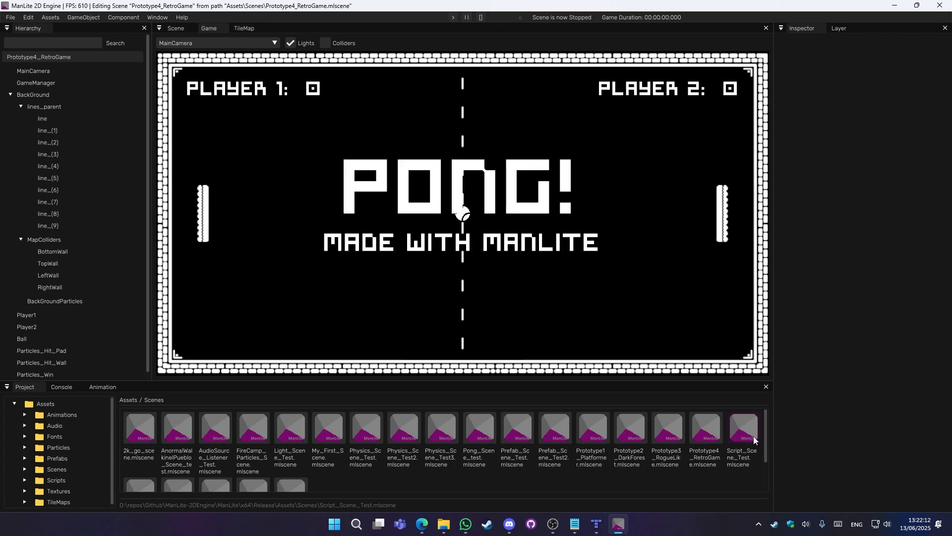
Step: Start a new scene without saving the Pong scene and open the Assets Prefabs folder
scroll(645, 436, "down", 2)
scroll(347, 459, "up", 2)
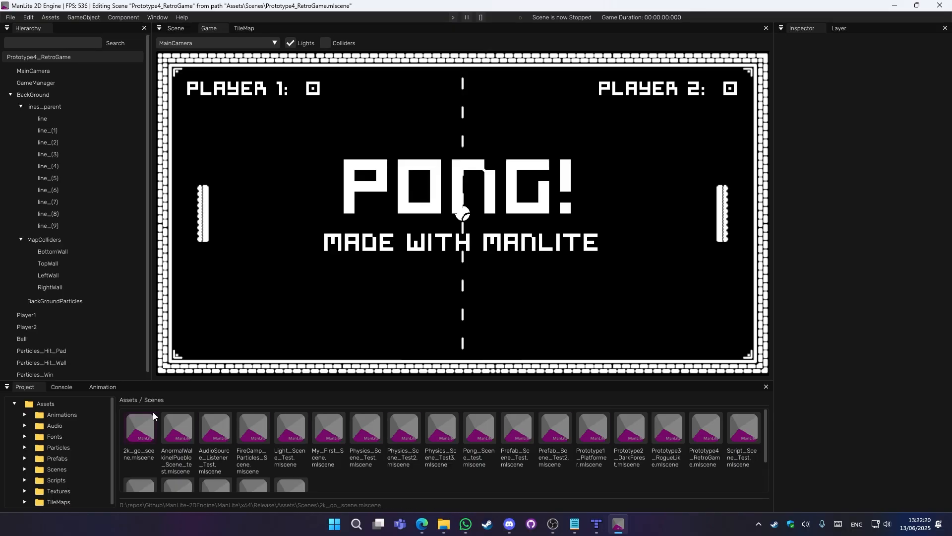
left_click(130, 401)
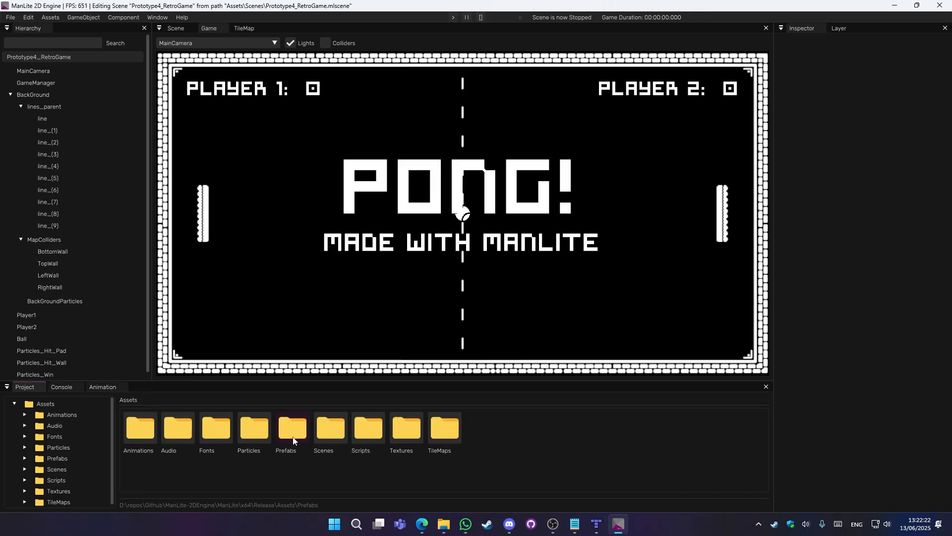
key("ctrl+n")
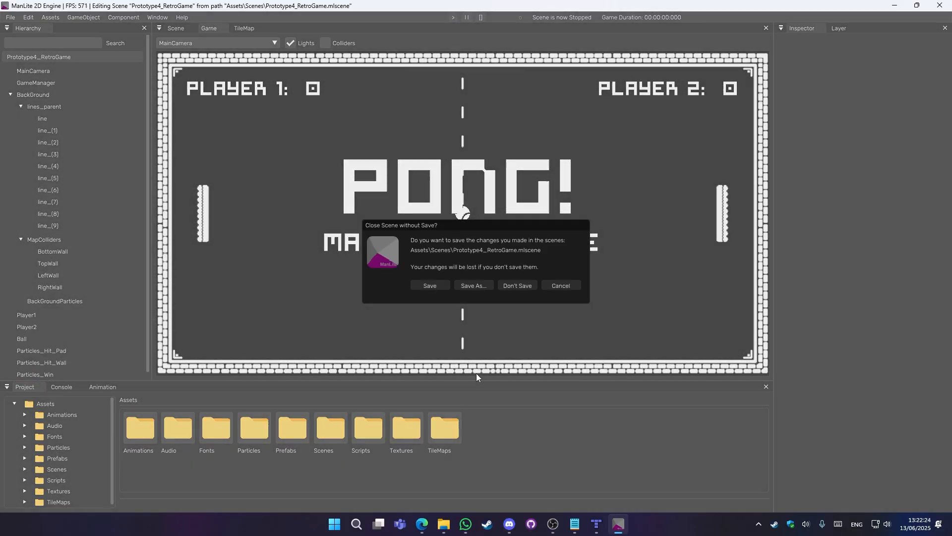
left_click(510, 287)
double_click(302, 439)
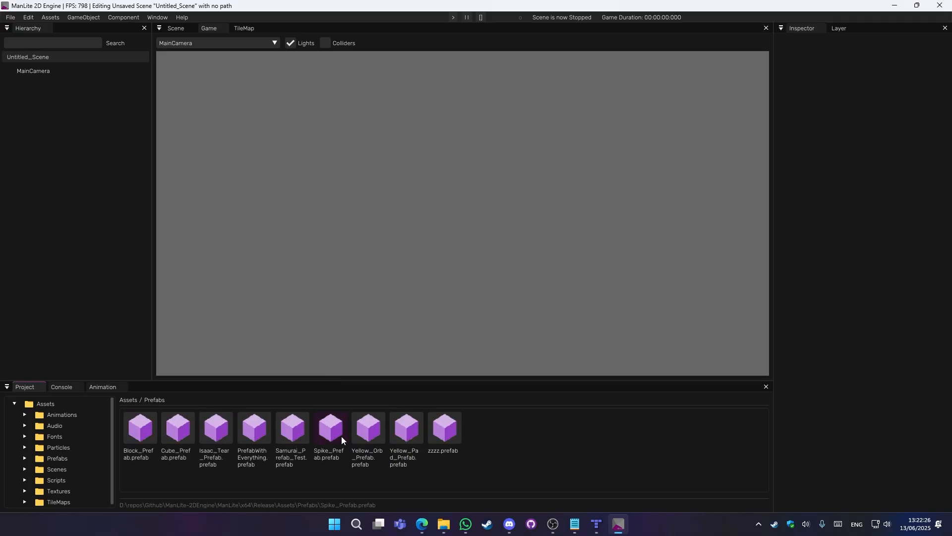
Step: Add an instance of Samurai_Prefab_Test to the new scene and frame it in the Scene view
left_click(173, 29)
middle_click_drag(440, 264, 421, 341)
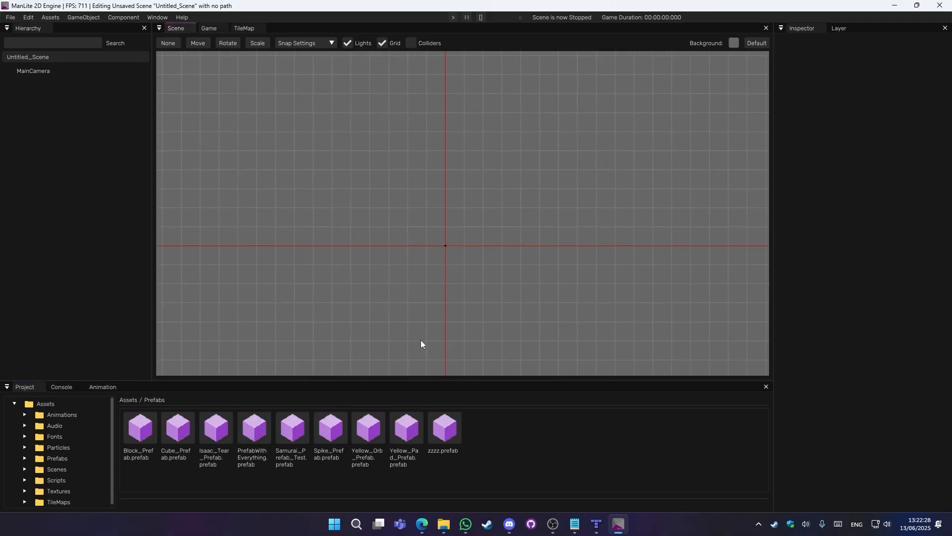
scroll(532, 314, "up", 3)
middle_click_drag(532, 314, 537, 316)
scroll(537, 316, "up", 2)
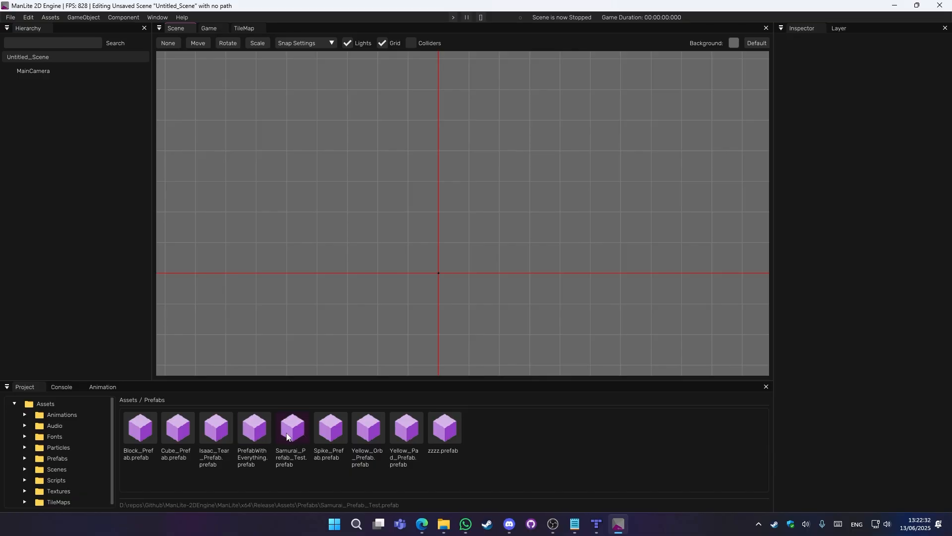
left_click_drag(292, 435, 117, 281)
scroll(403, 269, "up", 2)
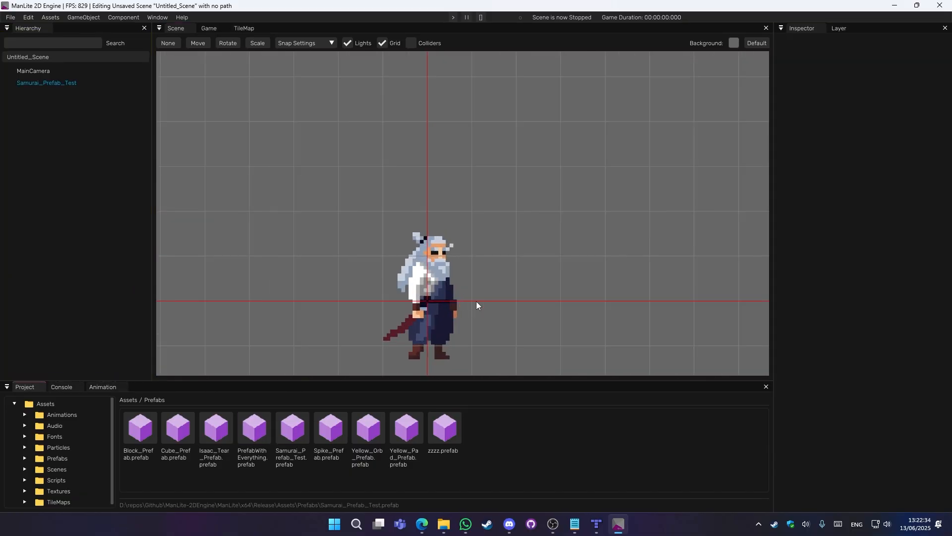
middle_click_drag(476, 304, 472, 243)
Step: Examine the samurai prefab instance's components and show its collider in the Scene view
left_click(51, 82)
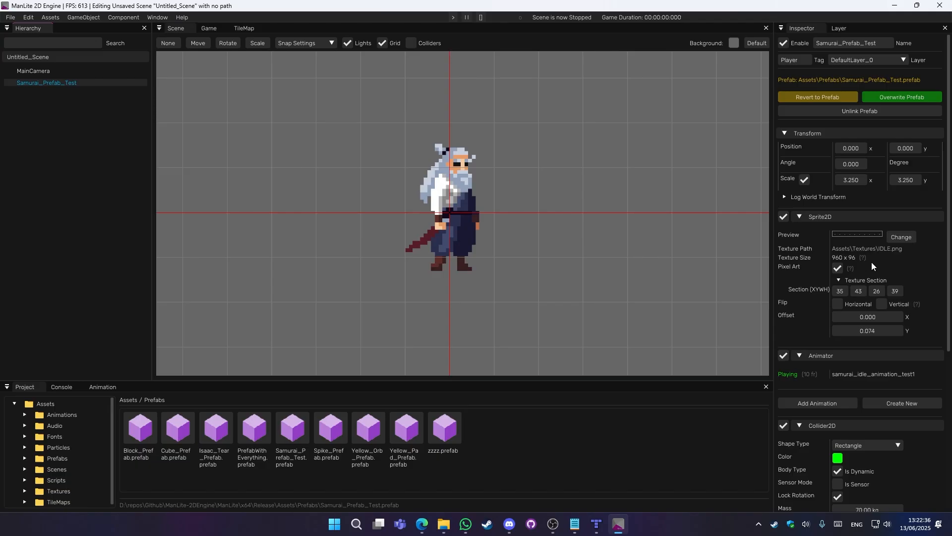
scroll(871, 261, "down", 5)
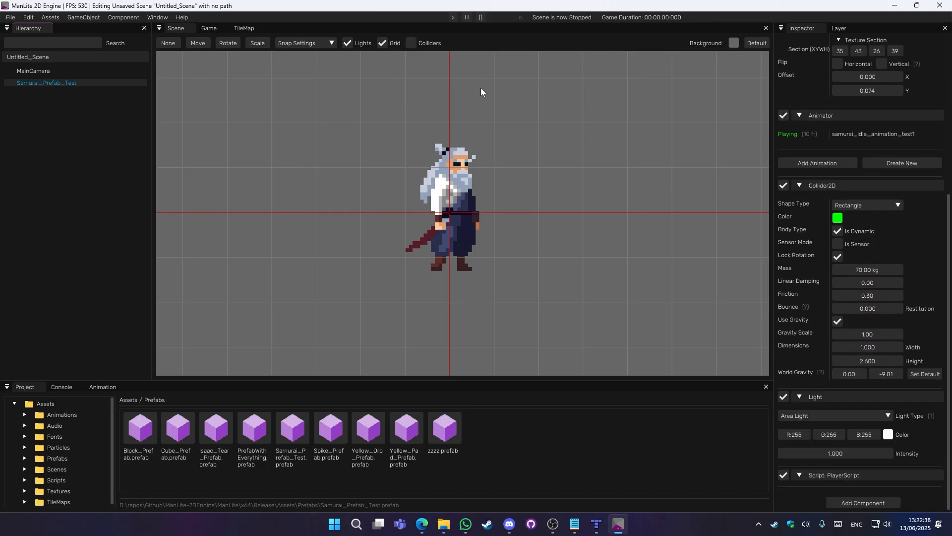
left_click(419, 42)
middle_click_drag(679, 303, 635, 320)
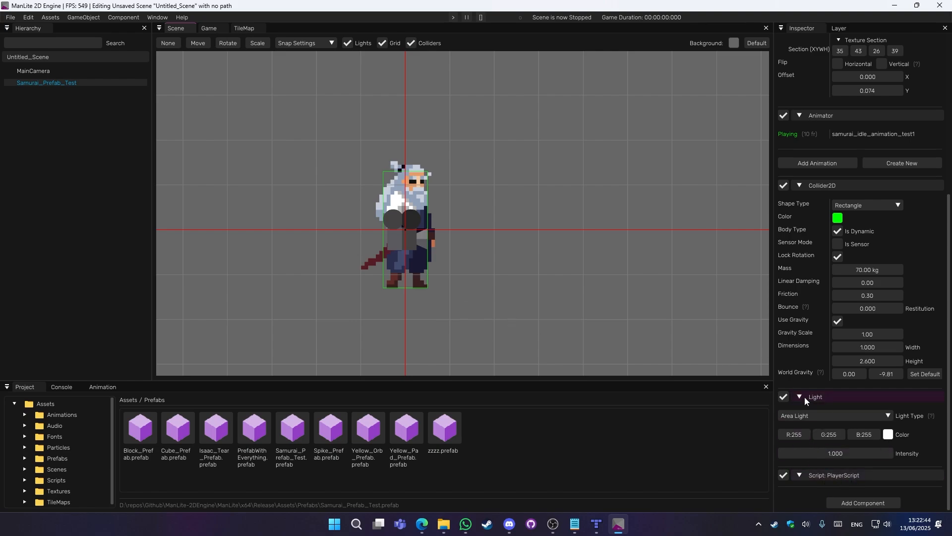
Step: Set the samurai instance's area light intensity to 1.005, and play and stop the scene
left_click(839, 412)
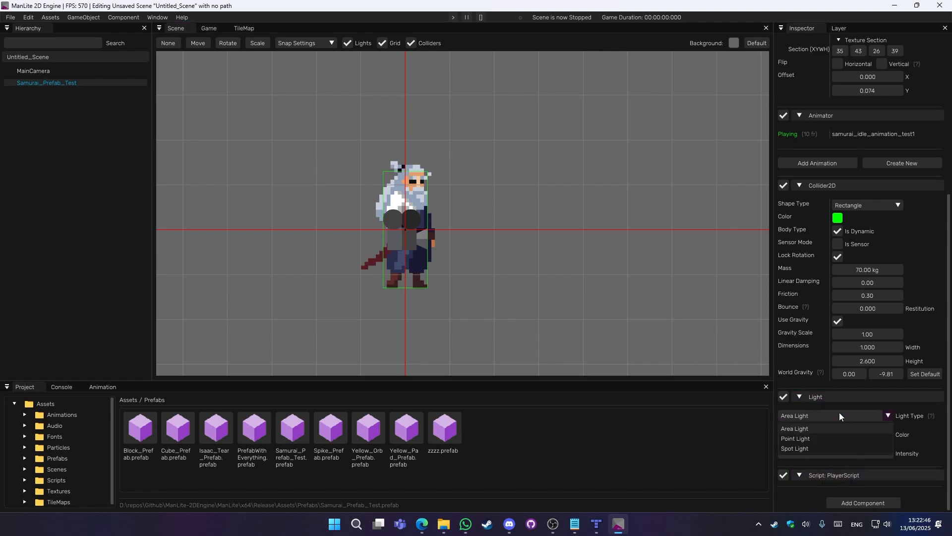
left_click(839, 413)
mouse_move(839, 454)
left_mouse_down()
mouse_move(808, 457)
mouse_move(845, 457)
left_mouse_up()
scroll(819, 319, "up", 6)
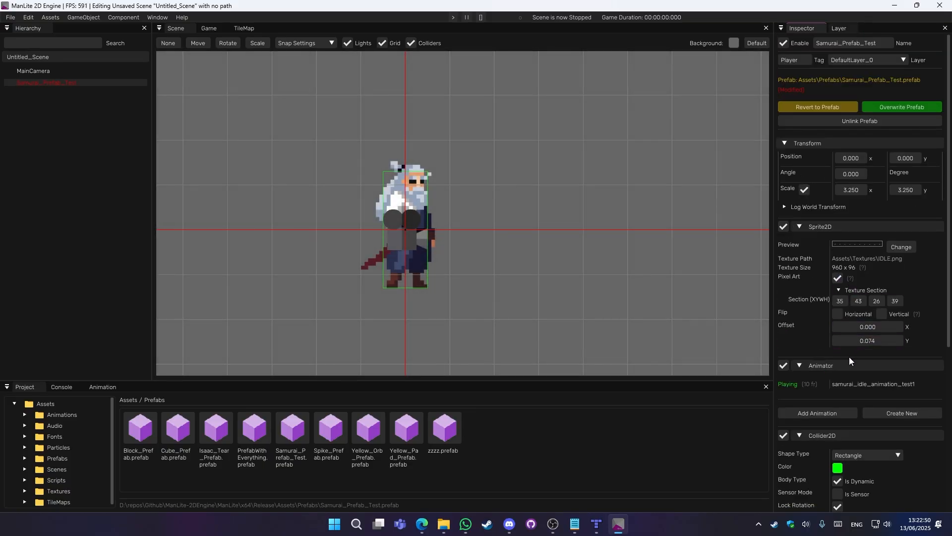
left_click(452, 17)
left_click(481, 18)
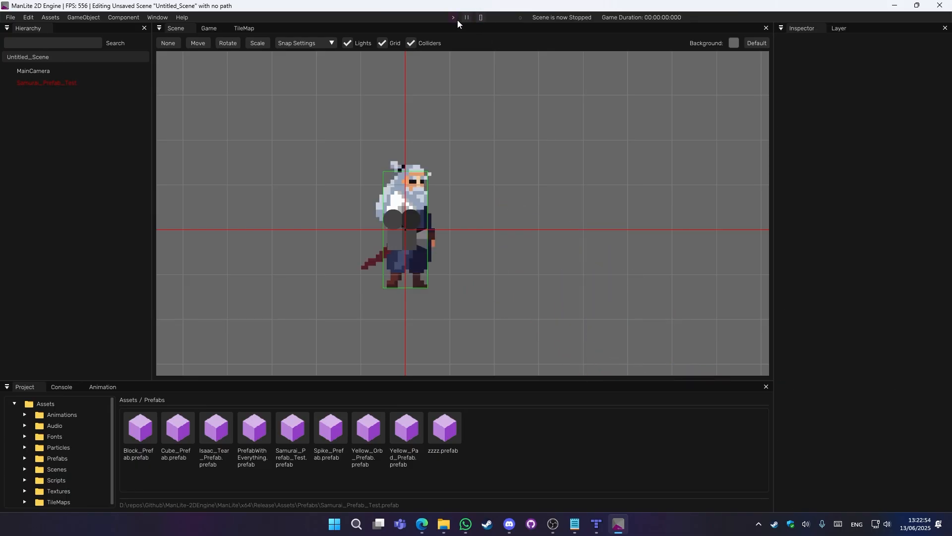
Step: Examine the modified samurai instance's components and revert it to its prefab
left_click(67, 82)
scroll(890, 248, "down", 5)
scroll(873, 347, "up", 5)
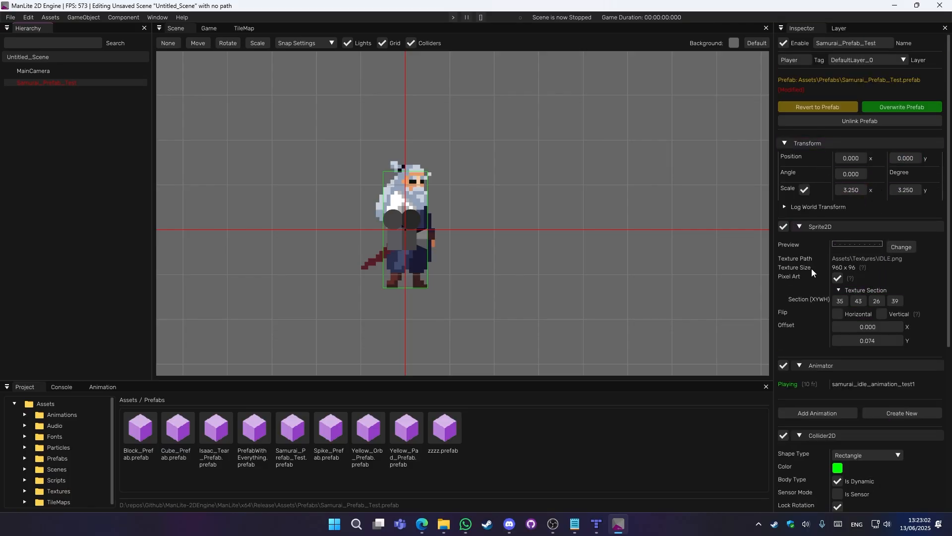
scroll(813, 272, "down", 6)
scroll(499, 237, "down", 2)
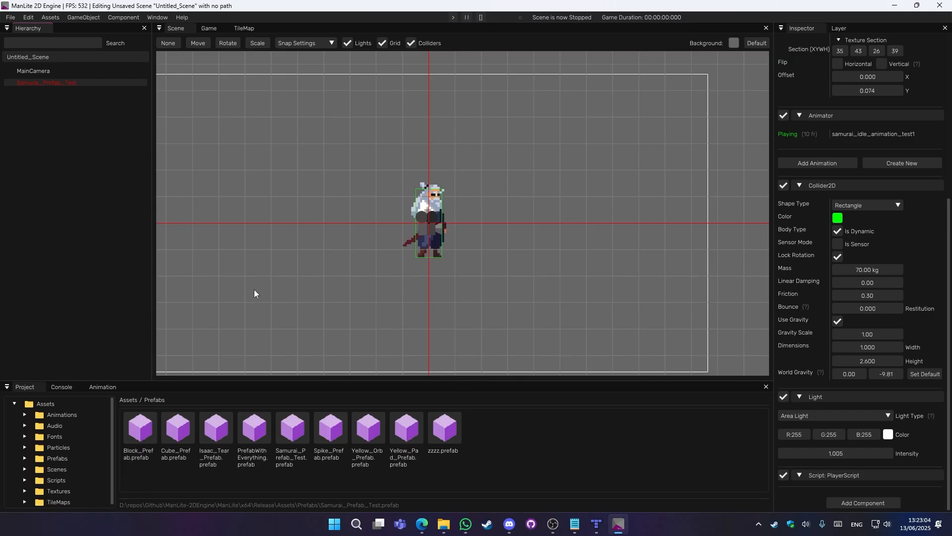
scroll(812, 105, "up", 5)
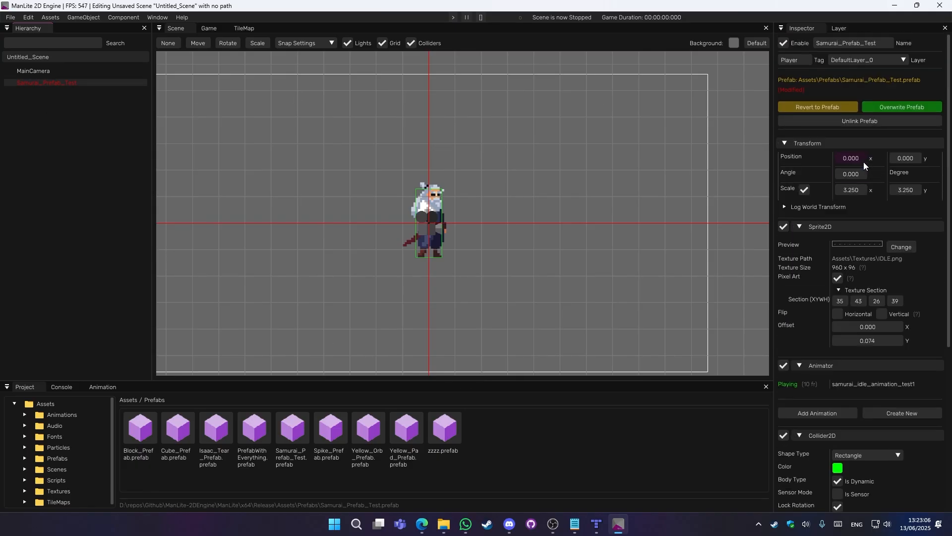
left_click(822, 106)
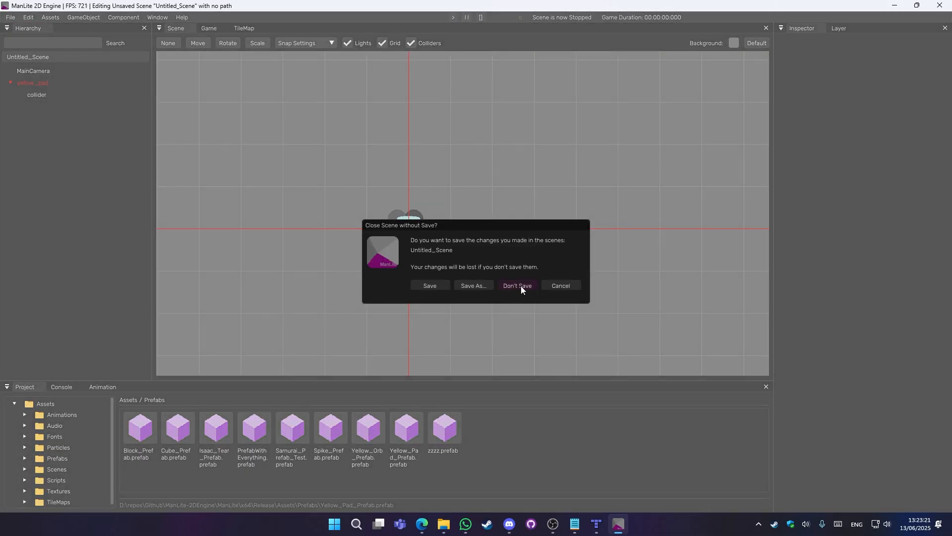
Step: Start a new scene without saving the current one and add an instance of Yellow_Orb_Prefab
left_click(521, 286)
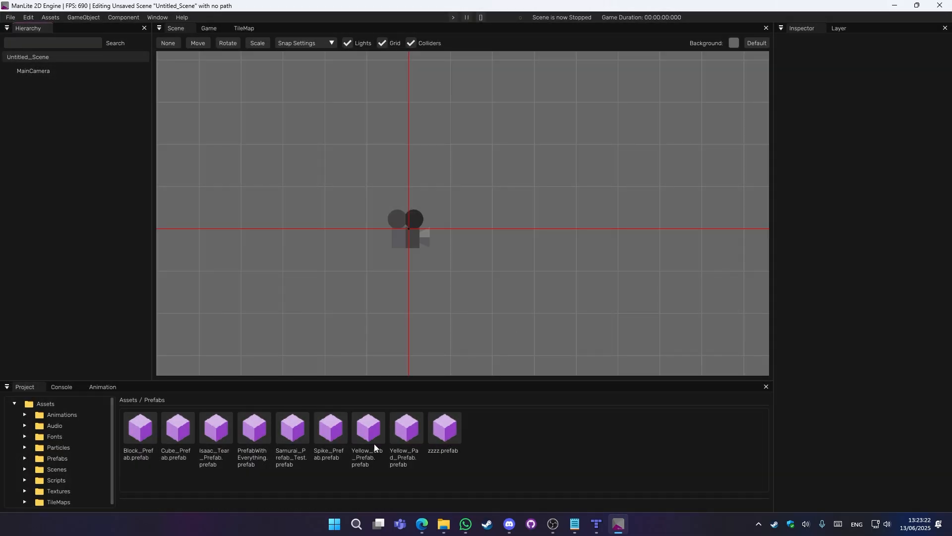
left_click_drag(369, 440, 357, 291)
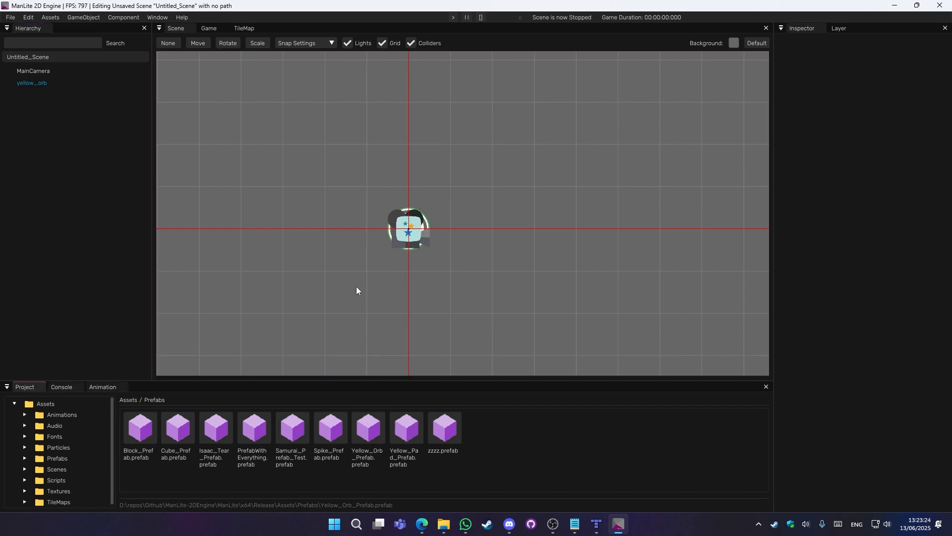
Step: Move the yellow orb instance along the horizontal axis to X 6.000, Y 0.000
scroll(540, 285, "down", 3)
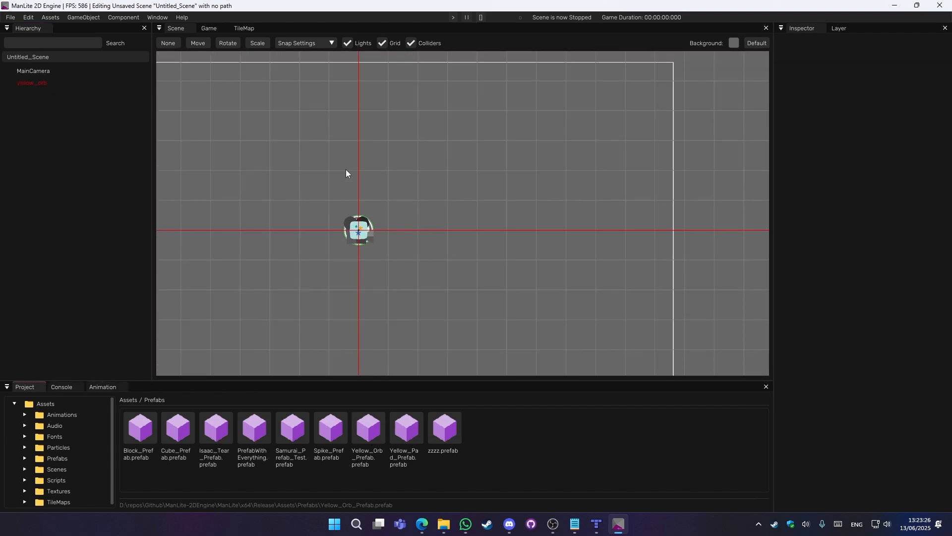
left_click(39, 82)
left_click_drag(388, 236, 491, 281)
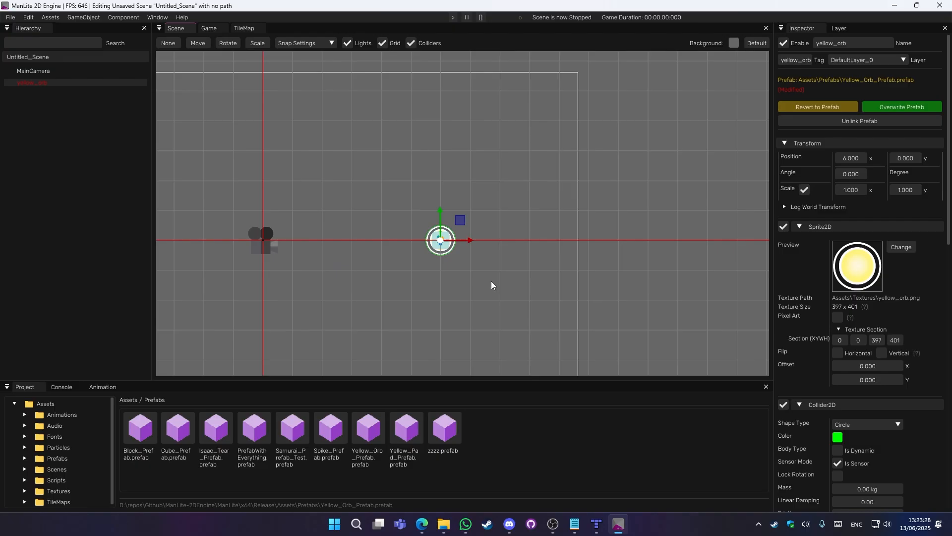
Step: Overwrite Yellow_Orb_Prefab with the moved instance and turn off the collider display in the scene view
left_click(882, 108)
scroll(524, 264, "up", 3)
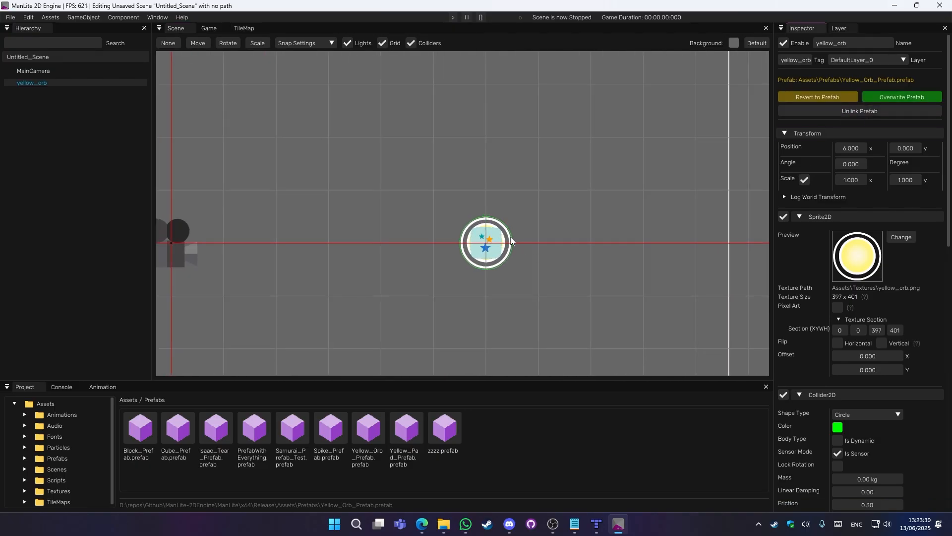
left_click(415, 43)
scroll(544, 238, "up", 3)
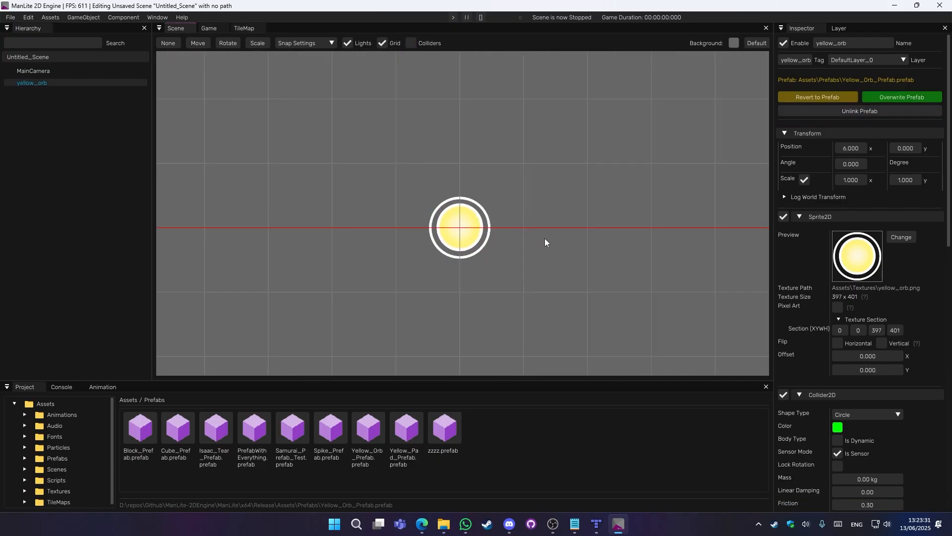
Step: Play the scene to watch the yellow orb's particle effect from different zoom levels, and stop it
left_click(453, 18)
scroll(537, 290, "down", 3)
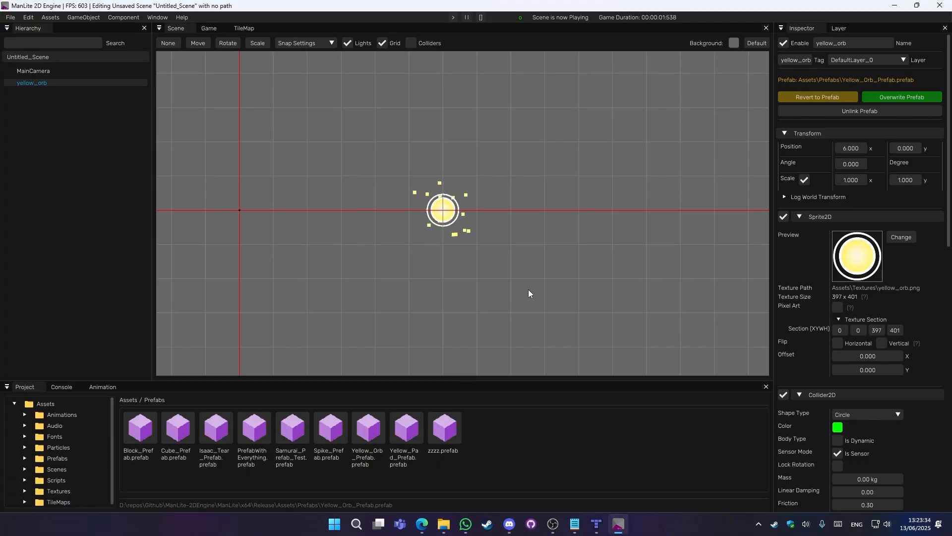
scroll(528, 290, "up", 2)
scroll(491, 245, "down", 3)
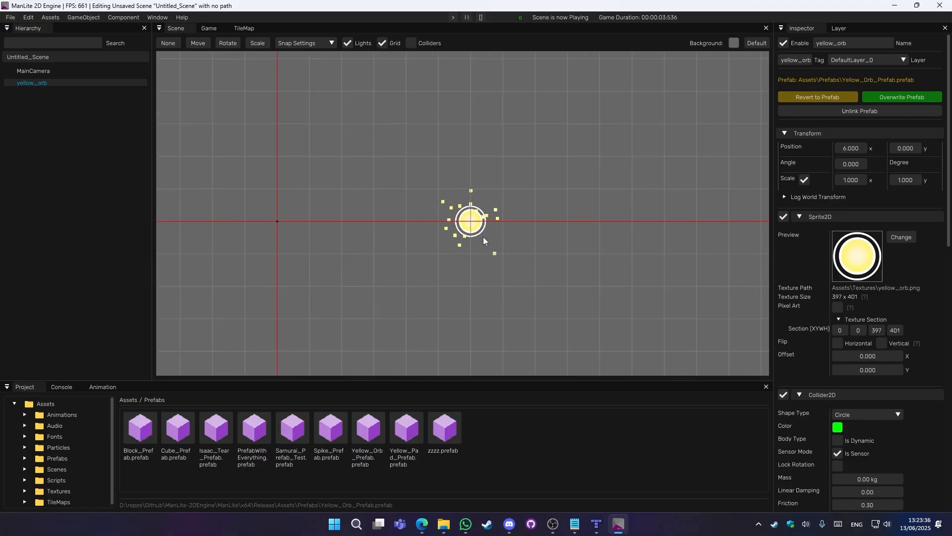
scroll(572, 266, "up", 1)
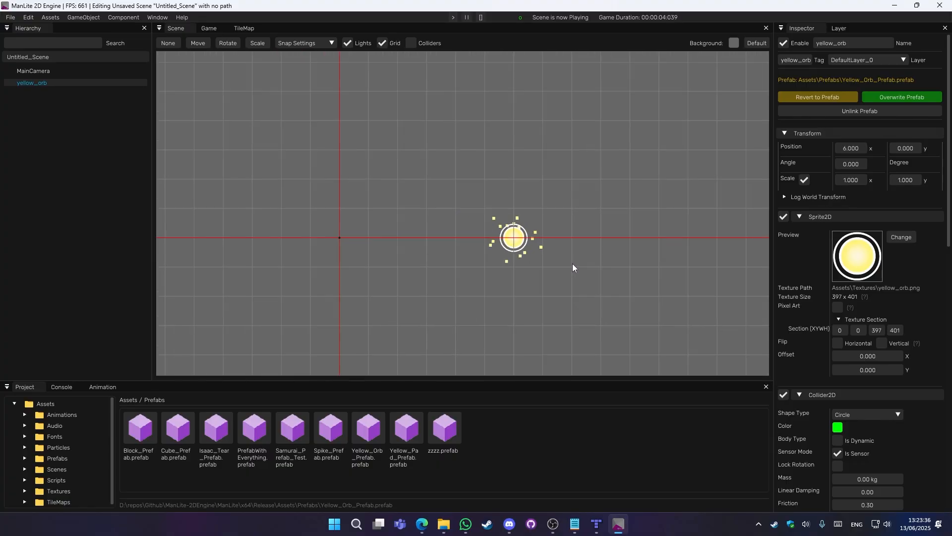
left_click(481, 17)
middle_click_drag(449, 230, 431, 212)
Step: Examine the yellow orb's sprite, collider and particle system components
left_click(43, 84)
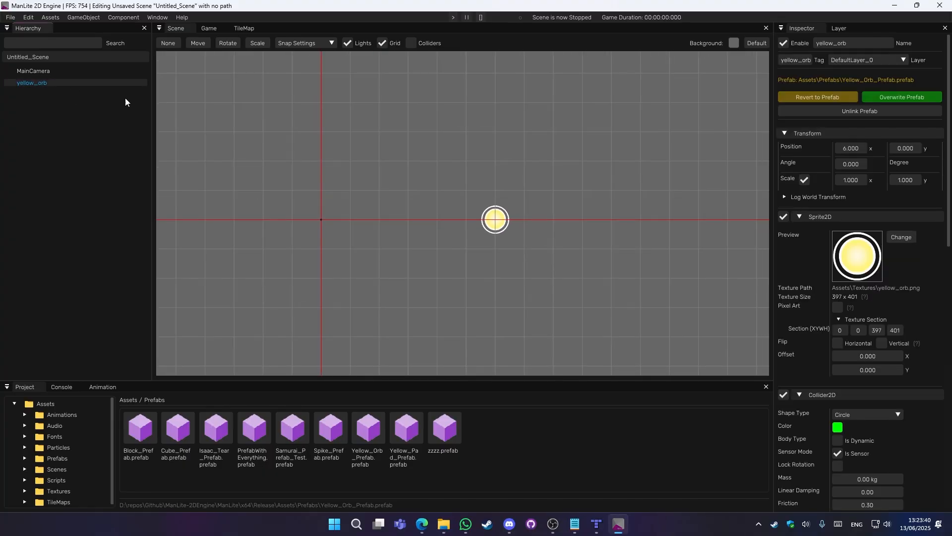
scroll(893, 327, "down", 5)
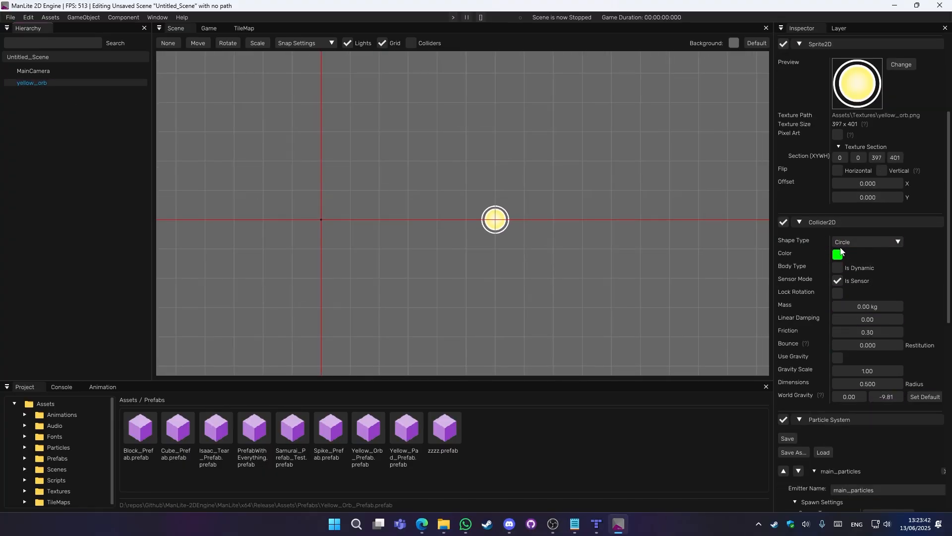
scroll(813, 249, "up", 4)
scroll(809, 248, "up", 1)
middle_click_drag(515, 249, 518, 267)
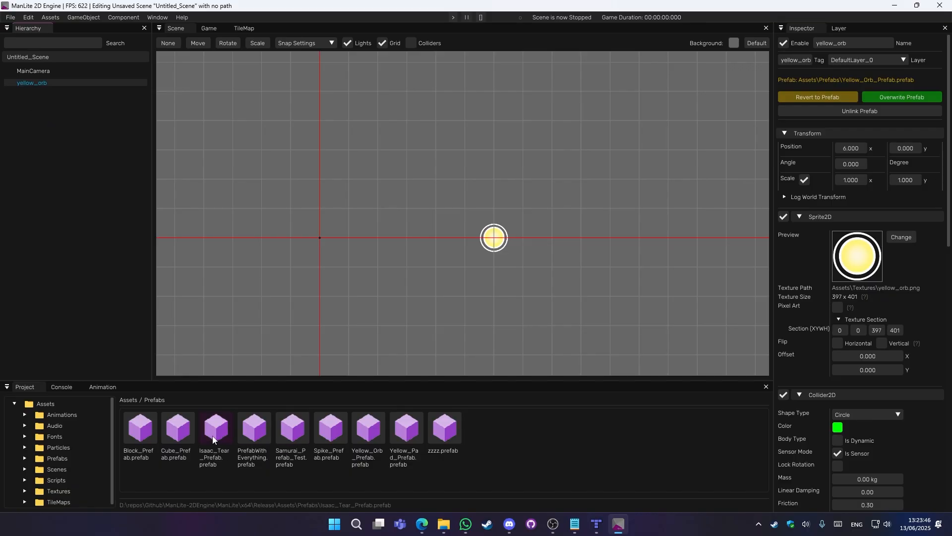
Step: Add an instance of Isaac_Tear_Prefab to the scene and bring it into close view
left_click_drag(213, 439, 85, 237)
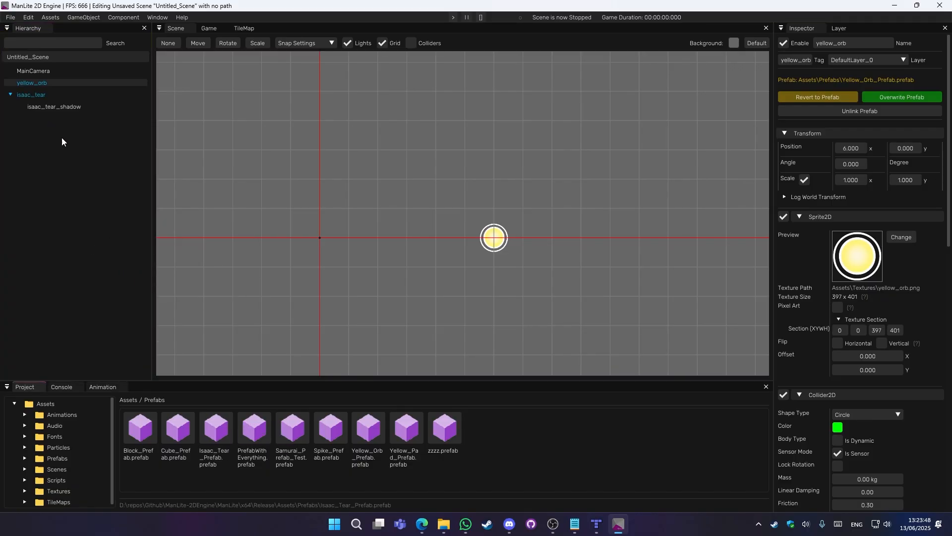
left_click(25, 96)
middle_click_drag(277, 195, 478, 231)
scroll(599, 73, "up", 10)
scroll(542, 241, "up", 5)
middle_click_drag(543, 241, 508, 203)
scroll(501, 218, "up", 1)
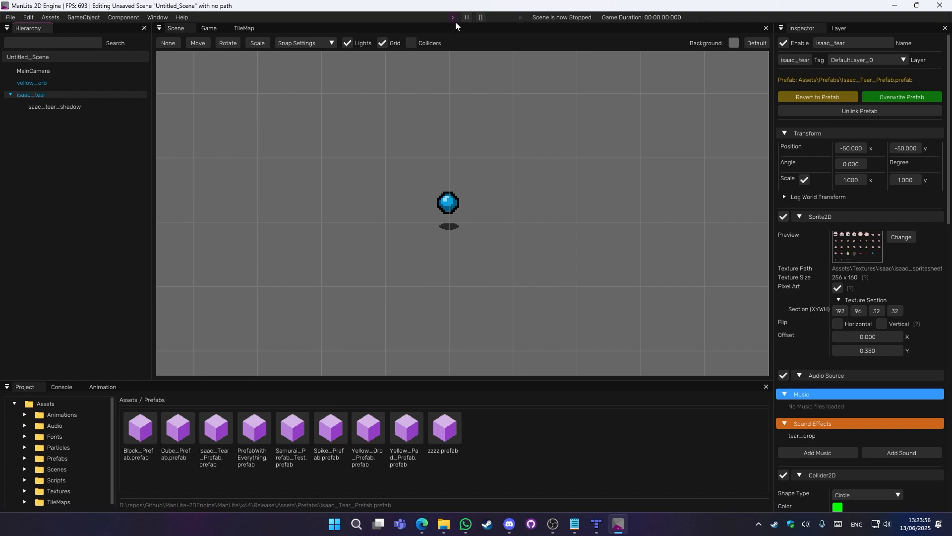
Step: Review the isaac_tear instance's components, and play and stop the scene twice to see its timed self-destruction
scroll(874, 424, "down", 15)
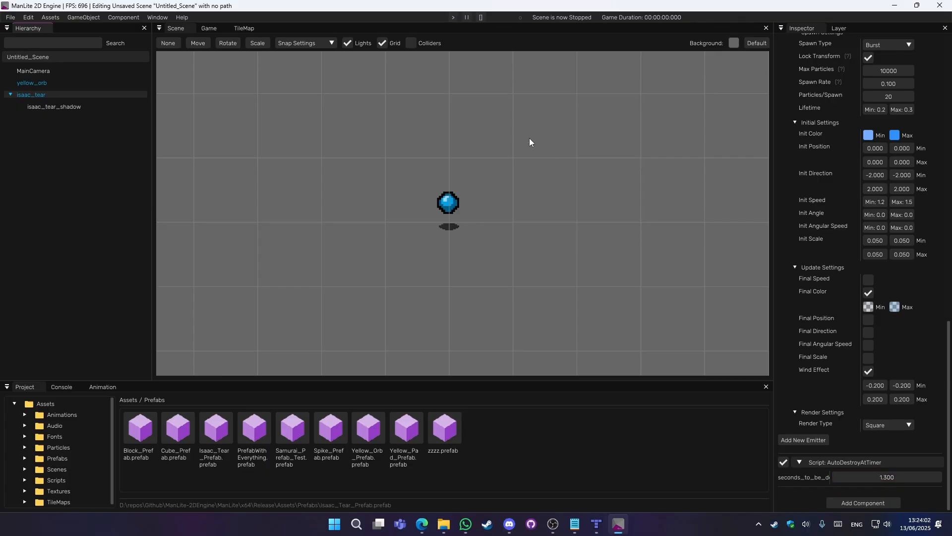
left_click(455, 18)
left_click(481, 18)
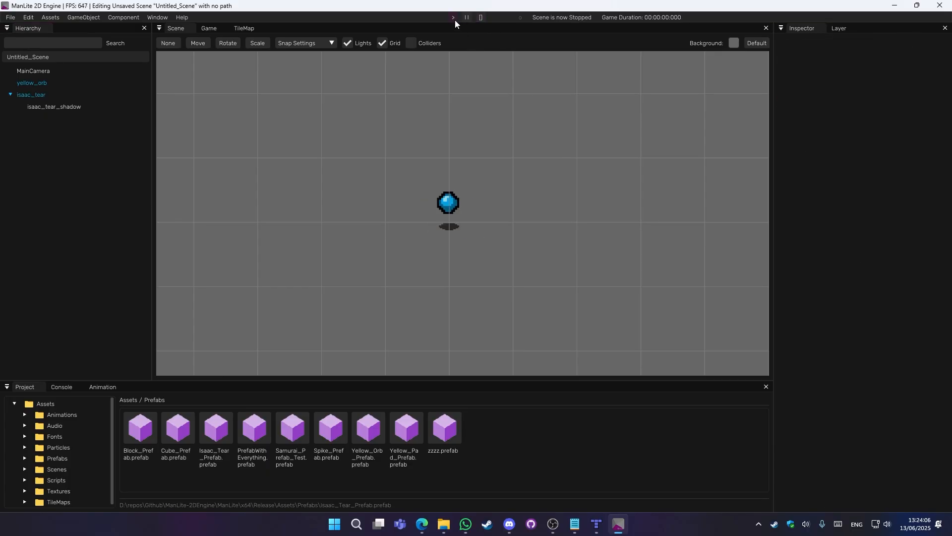
left_click(453, 19)
left_click(480, 19)
scroll(525, 155, "down", 2)
scroll(524, 155, "down", 2)
Step: Open the Prototype3_RogueLike scene without saving the current one and show the game view
left_click(127, 400)
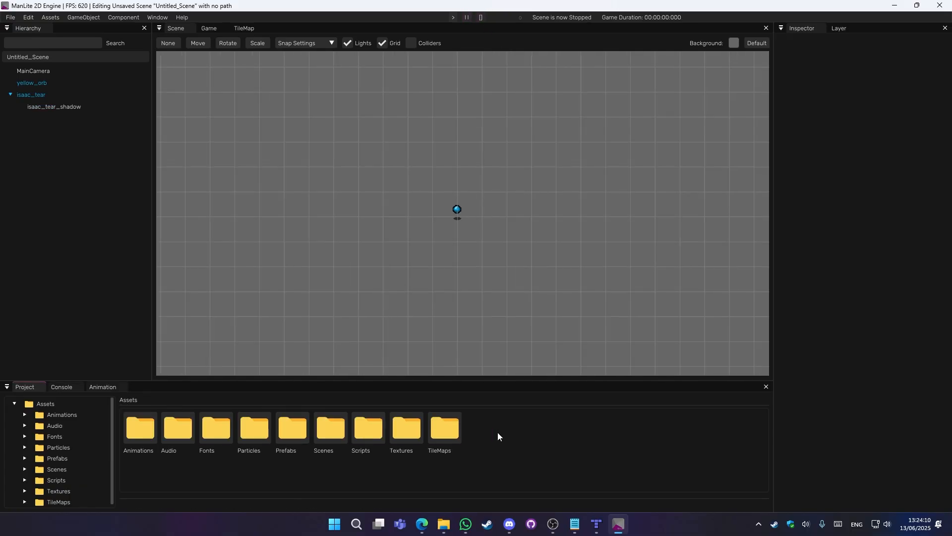
double_click(331, 429)
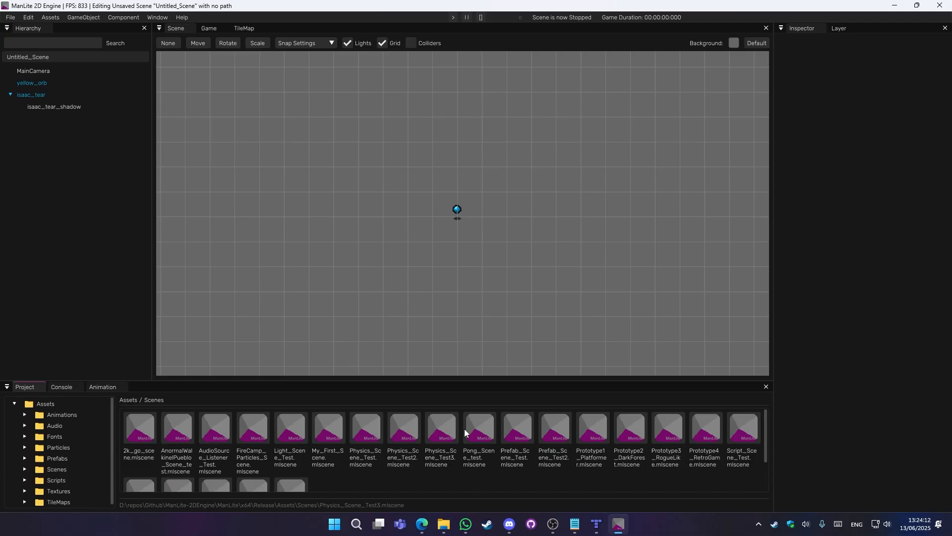
double_click(665, 428)
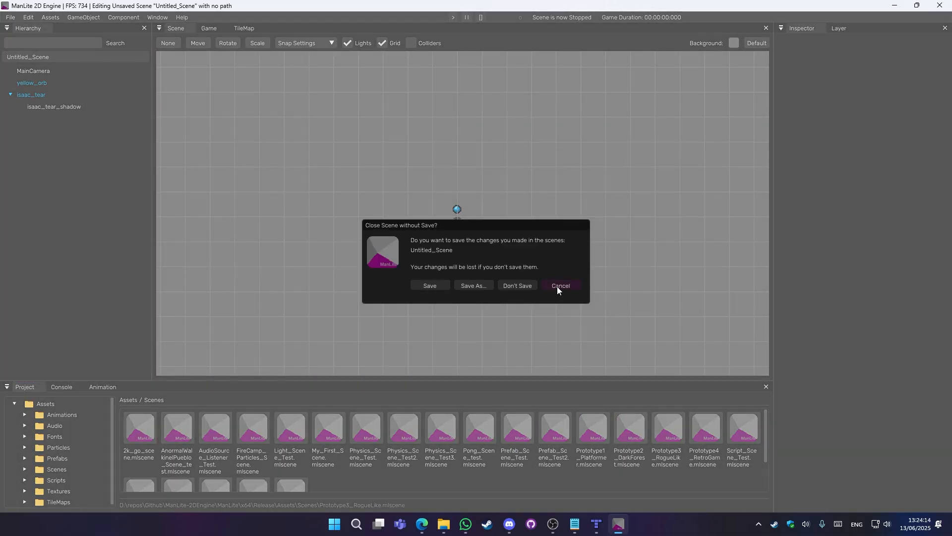
left_click(558, 286)
left_click(226, 28)
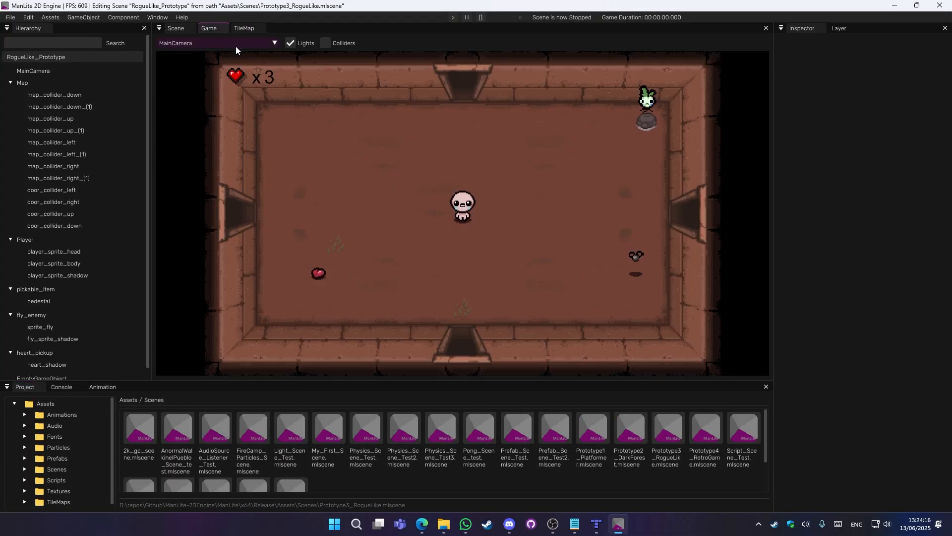
Step: Play the roguelike scene, moving the character around the room and shooting tears until the fly enemy is destroyed
left_click(454, 18)
key("a")
key("w")
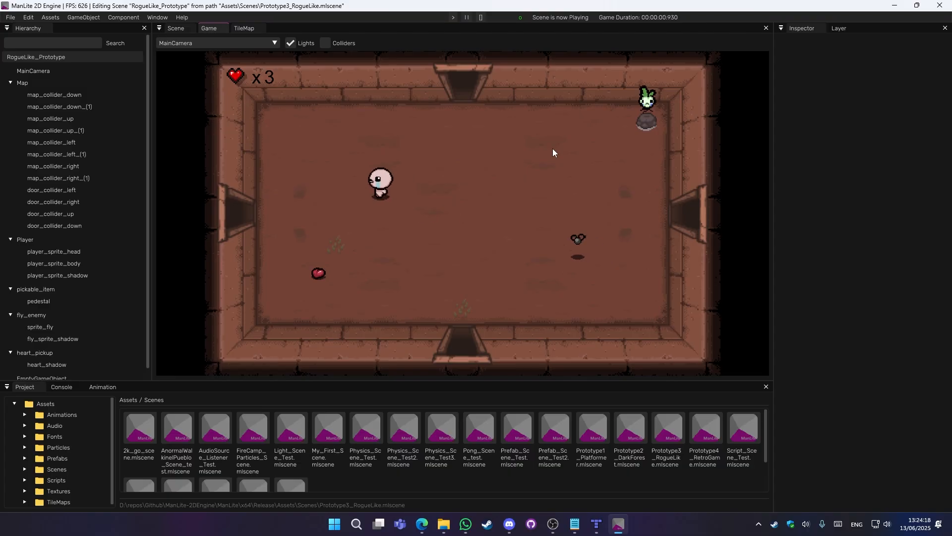
key("w")
key("Left")
key("Left")
key("w")
key("Up")
key("s")
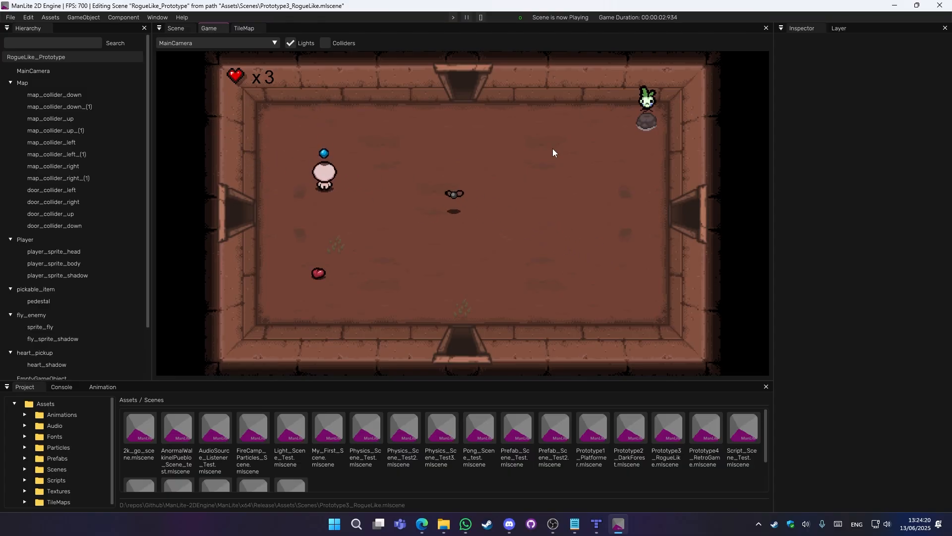
key("d")
key("w")
key("a")
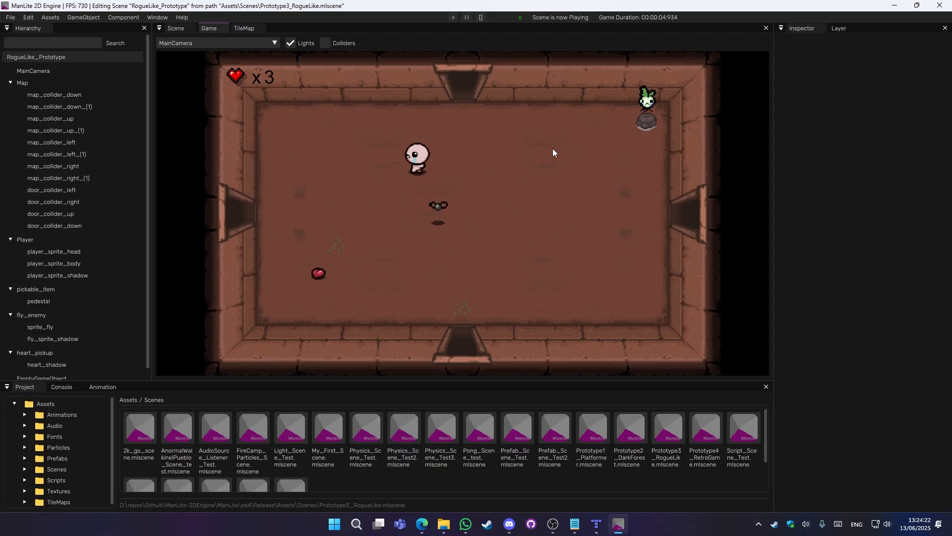
key("w")
key("Right")
key("Right")
key("s")
key("s")
key("d")
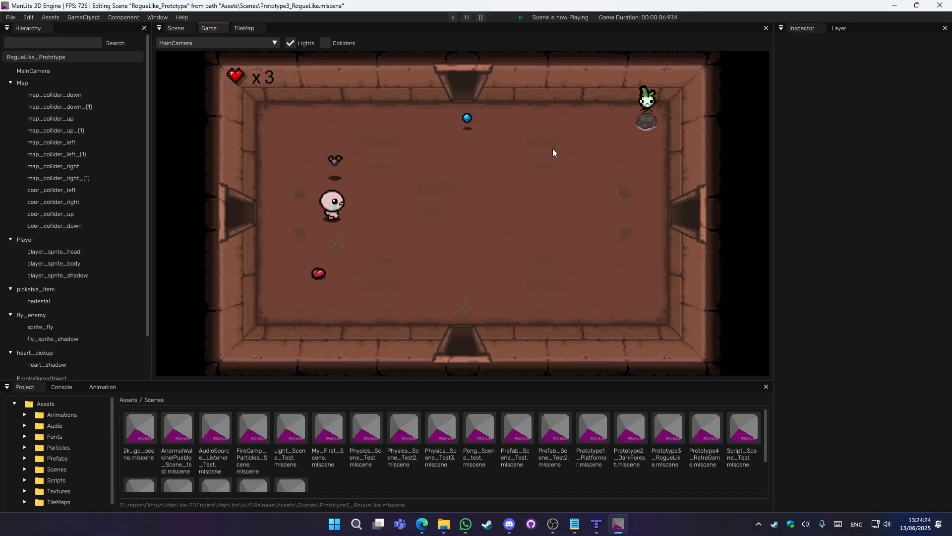
key("w")
key("w")
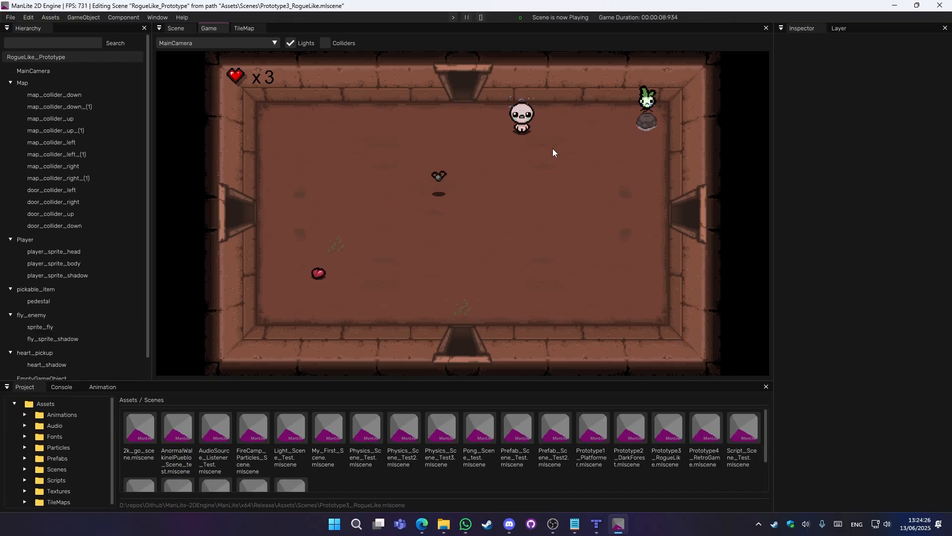
key("s")
key("d")
key("Left")
key("d")
key("Left")
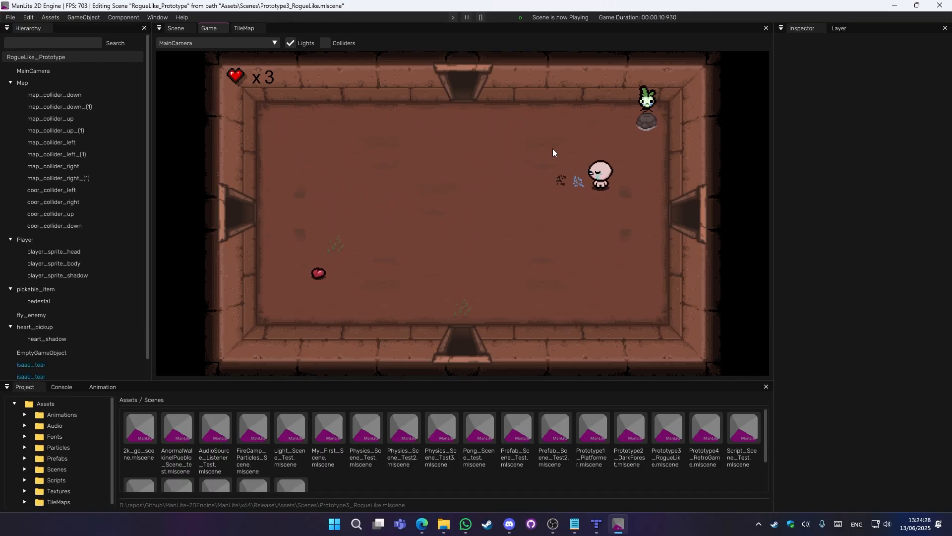
Step: Walk the character around the room and collect the item from the pedestal
key("s")
key("a")
key("w")
key("d")
key("s")
key("d")
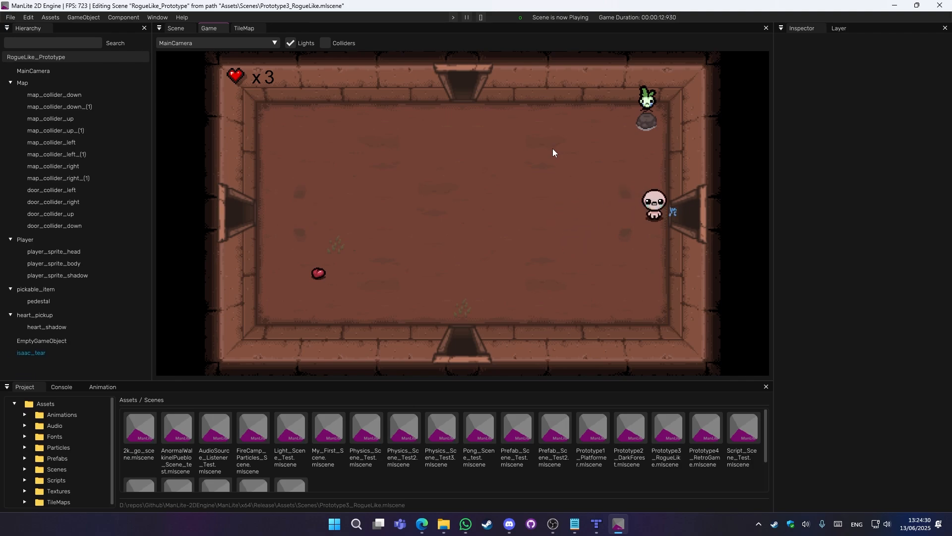
key("a")
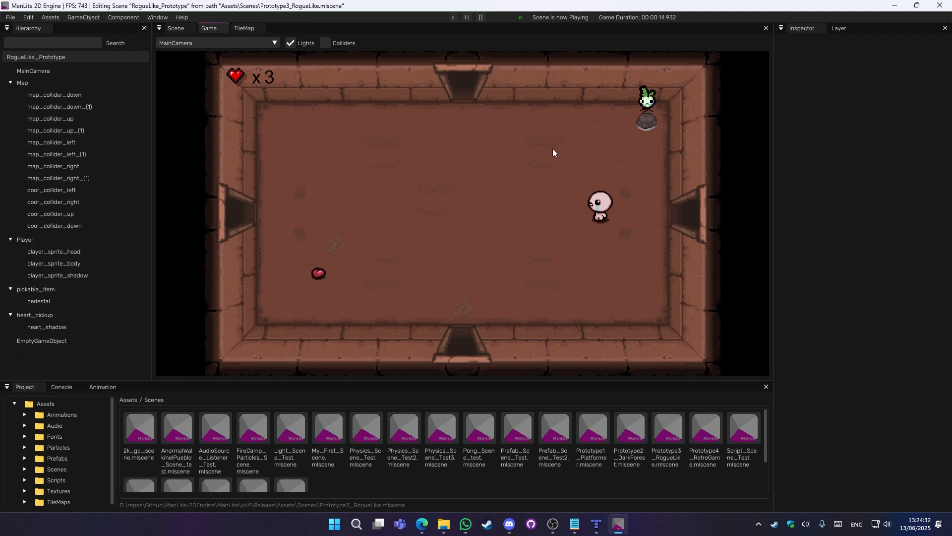
key("d")
key("w")
key("a")
key("s")
key("d")
key("w")
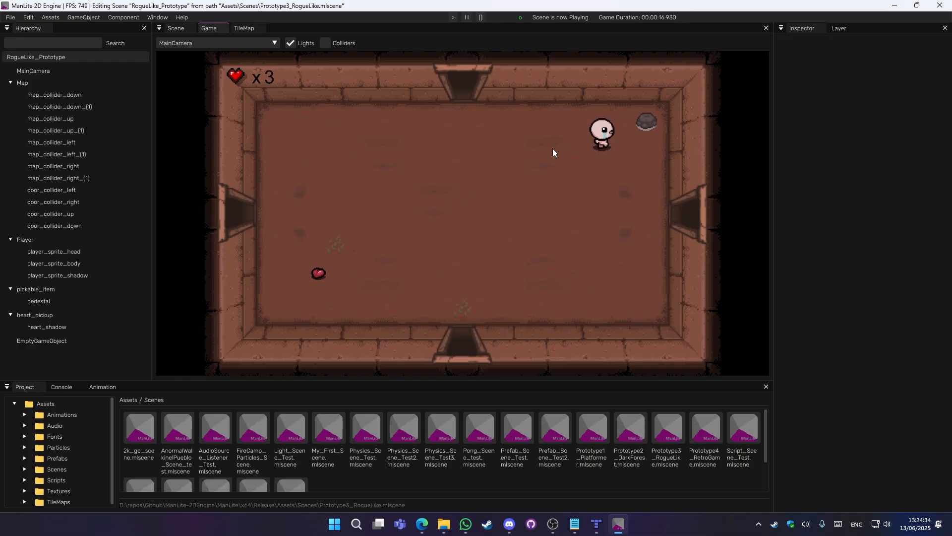
Step: Fire a rapid series of tears, collect the heart pickup with the character, and stop the scene
key("a")
key("s")
key("Left")
key("Left")
key("Left")
key("Left")
key("Left")
key("Left")
key("Left")
key("Left")
key("Left")
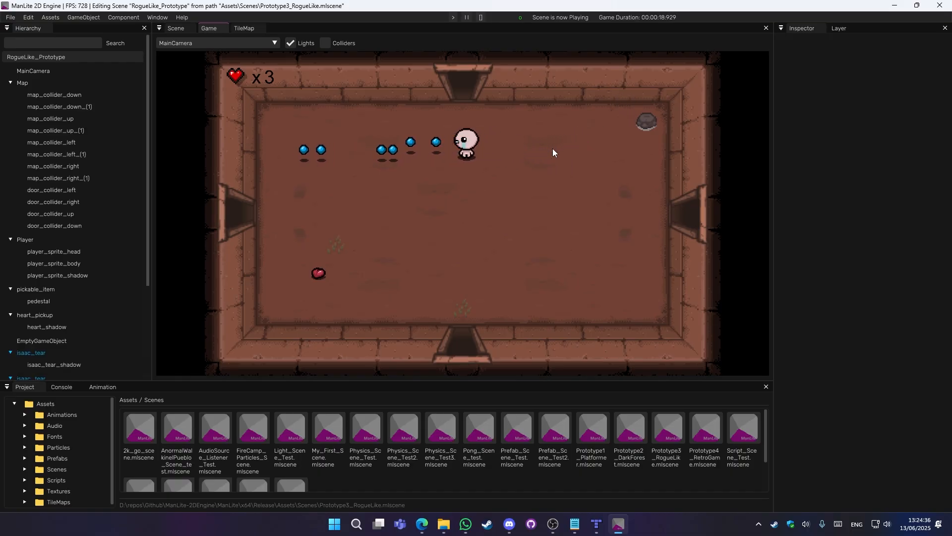
key("a")
key("s")
key("d")
key("a")
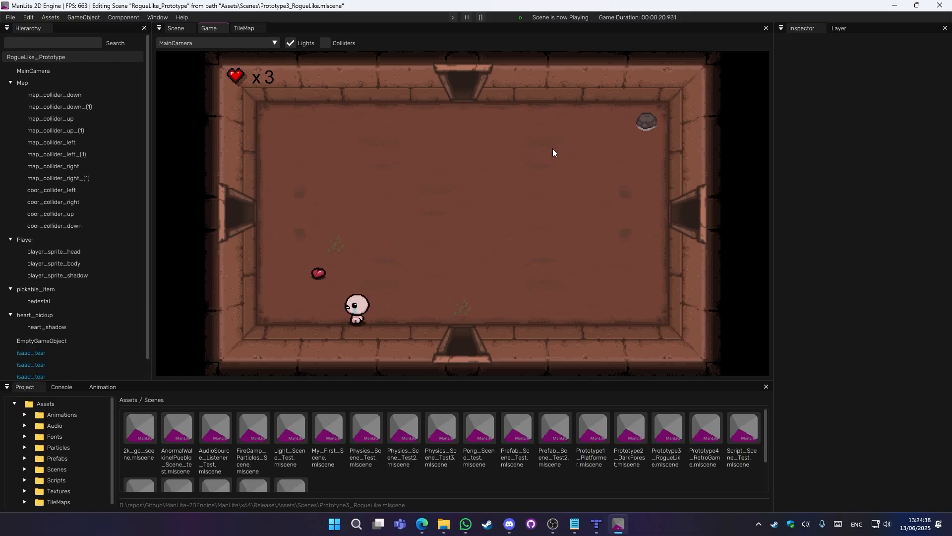
key("w")
key("Up")
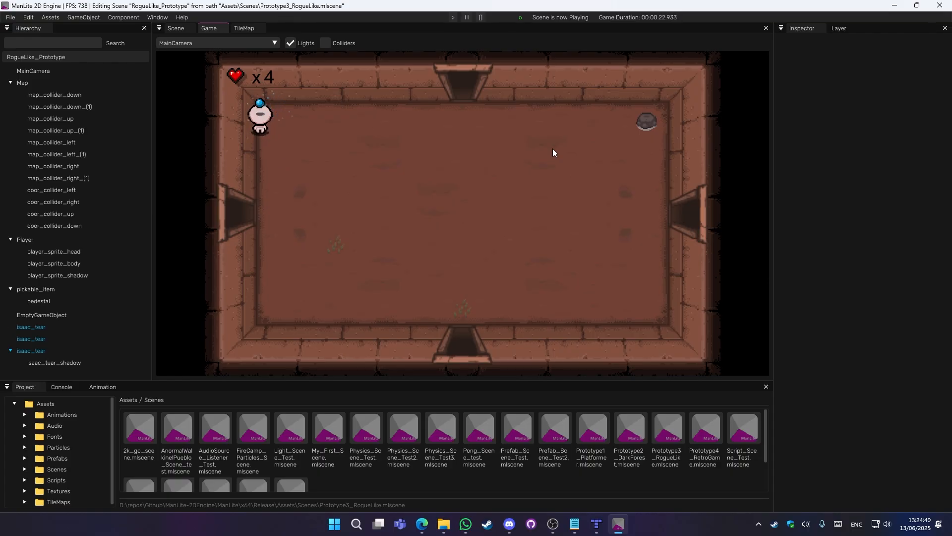
key("s")
key("d")
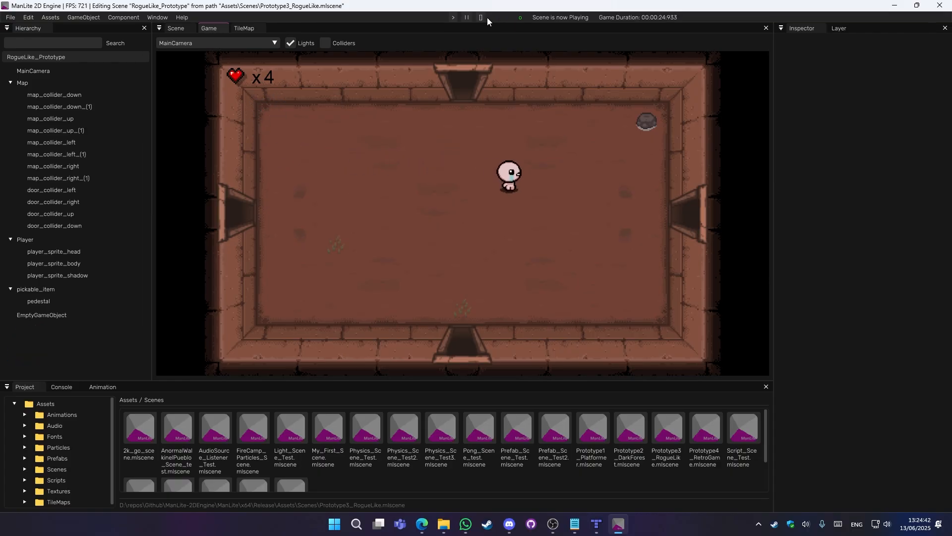
left_click(482, 18)
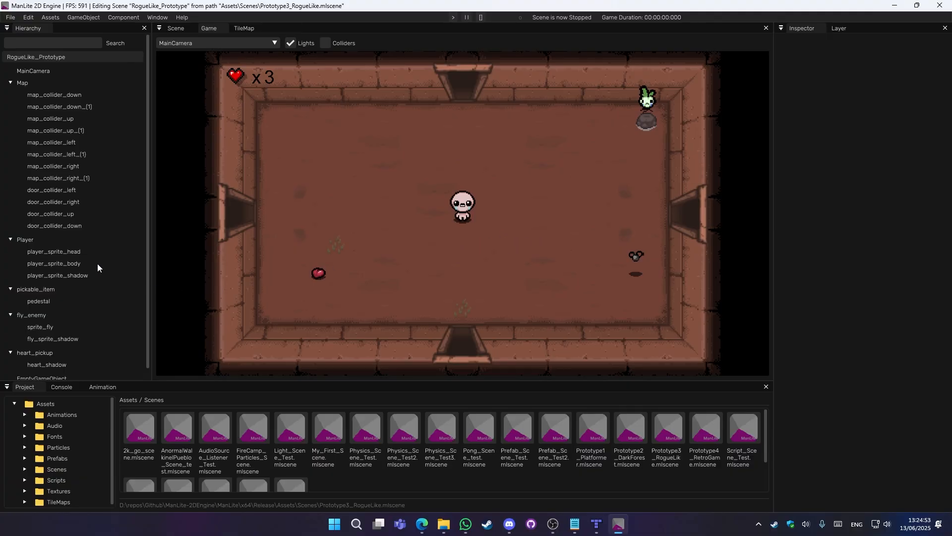
Step: Preview the idle and shooting animations in the Animator component of player_sprite_head
left_click(43, 252)
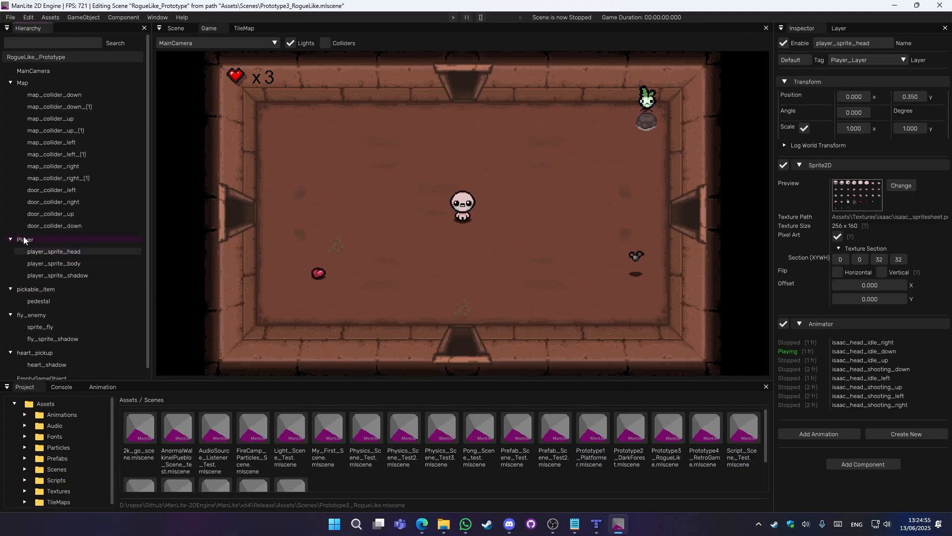
left_click(848, 341)
scroll(864, 374, "down", 2)
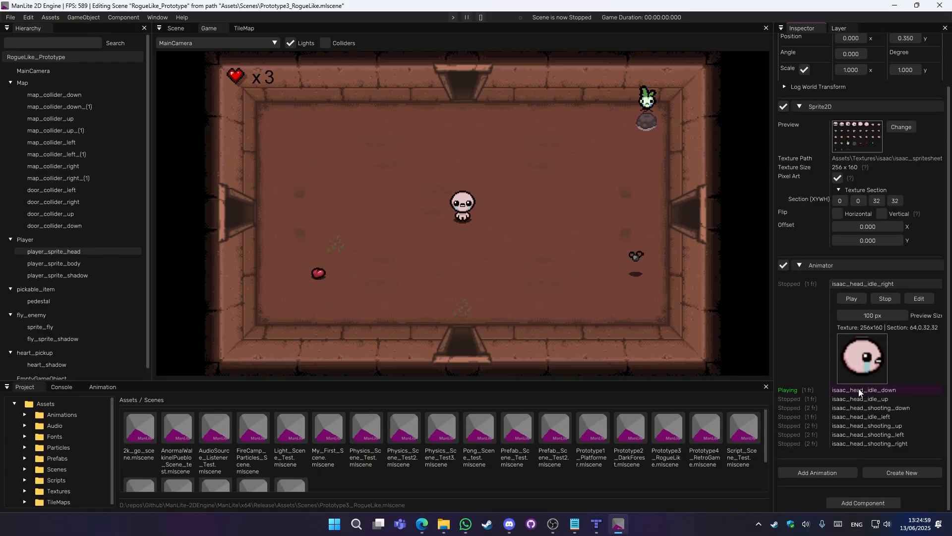
left_click(869, 399)
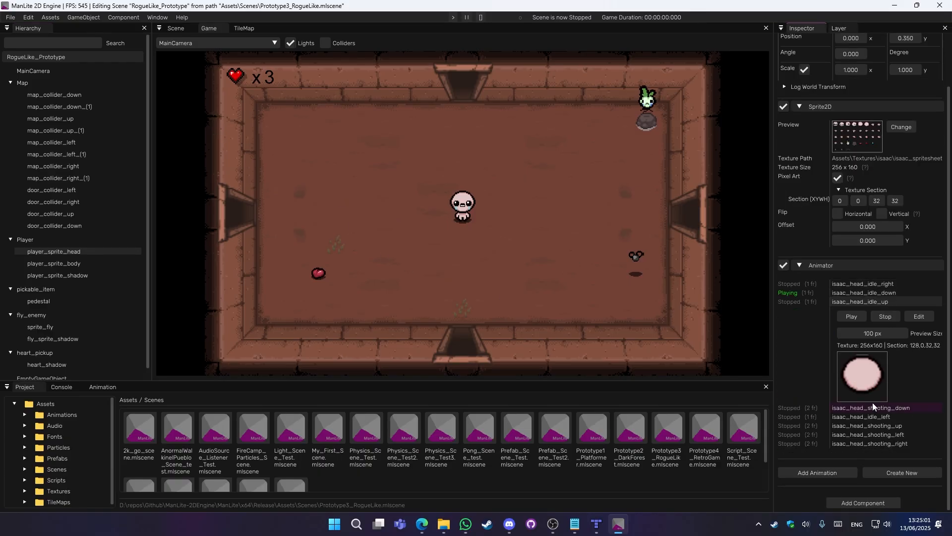
left_click(873, 404)
left_click(875, 416)
left_click(877, 425)
left_click(879, 434)
left_click(880, 441)
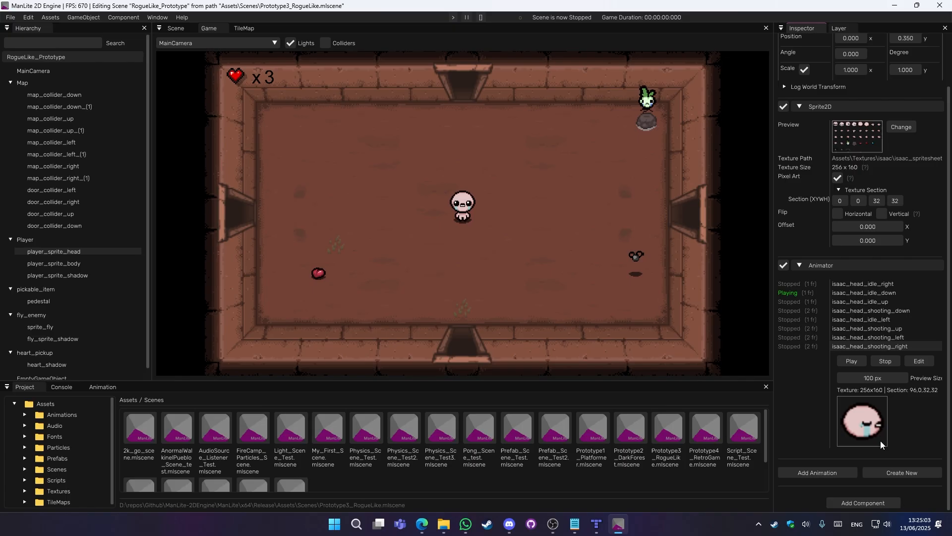
Step: Preview the idle and walking animations in the Animator component of player_sprite_body, and select player_sprite_shadow
left_click(58, 264)
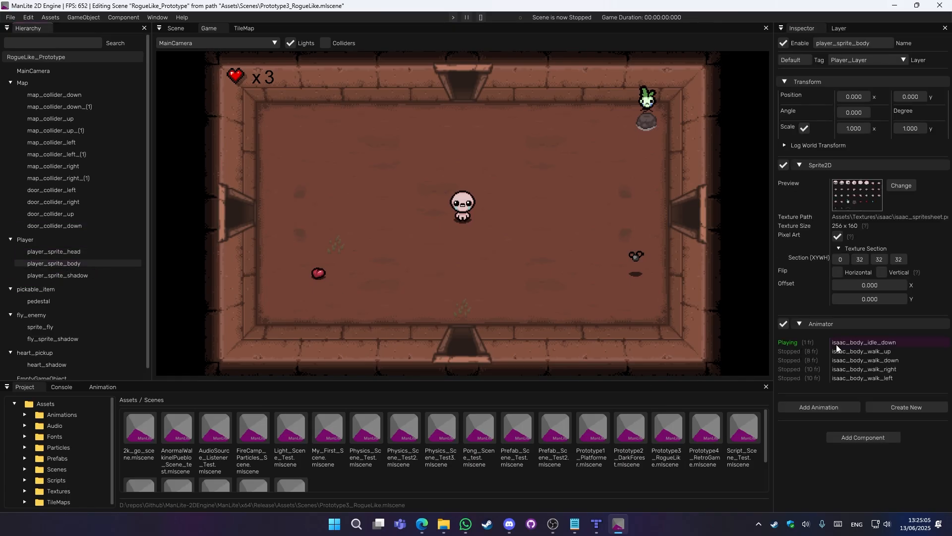
left_click(858, 351)
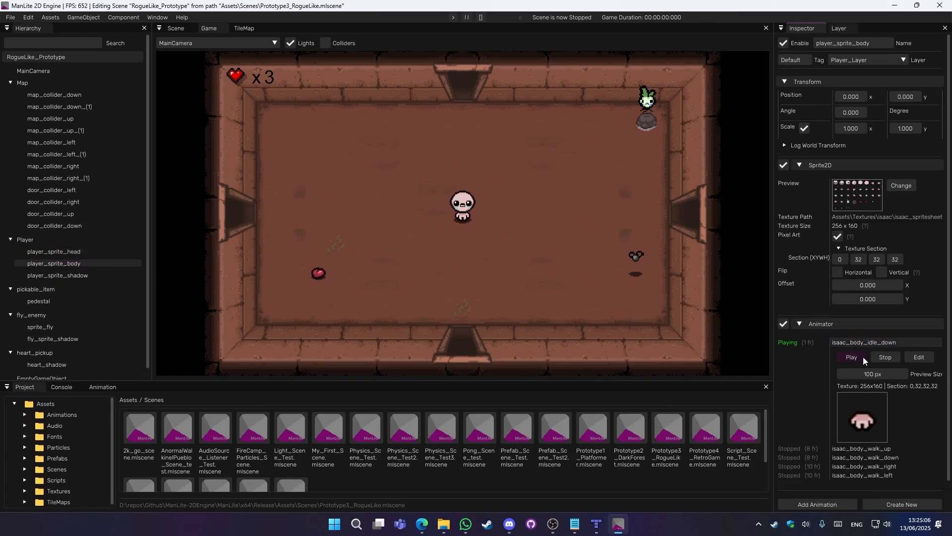
left_click(871, 455)
left_click(873, 466)
left_click(874, 474)
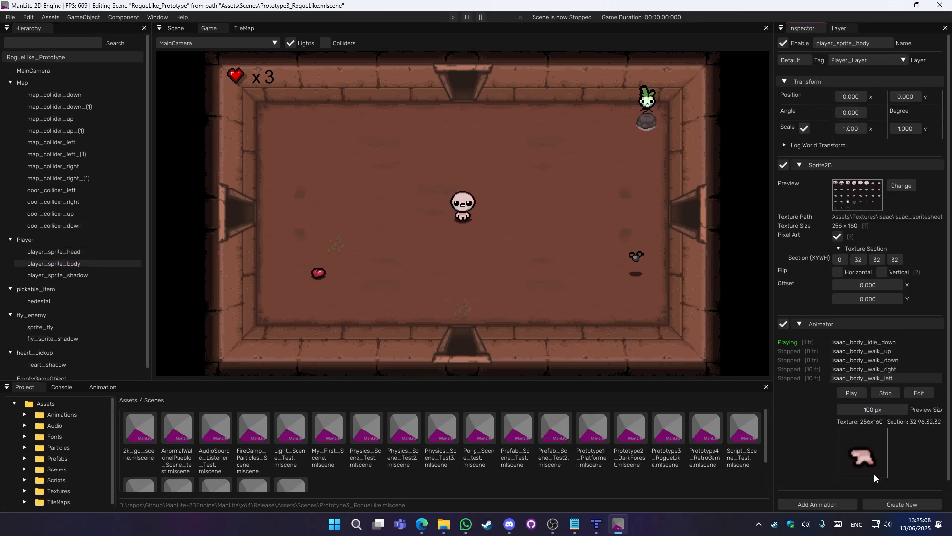
left_click(72, 273)
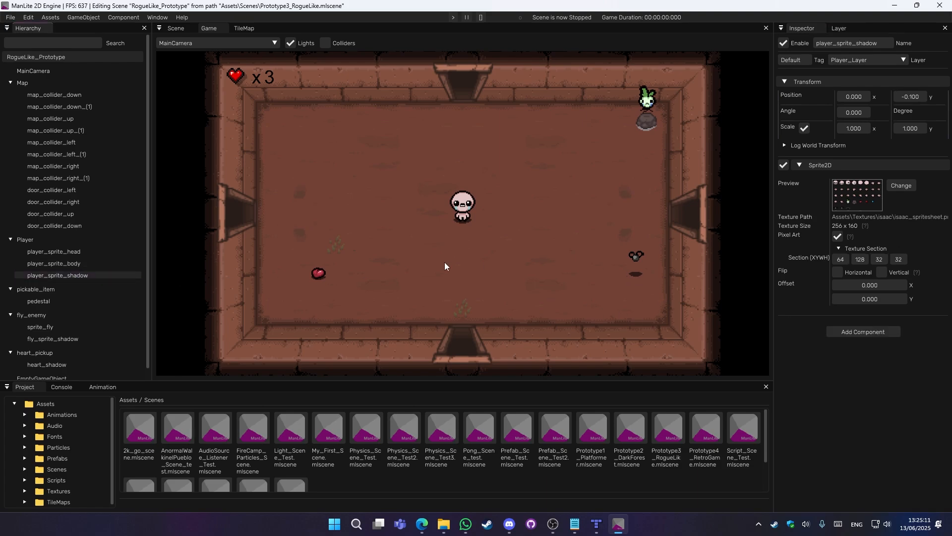
Step: Switch to File Explorer and preview Isaac_Script.cs from the project's Assets\Scripts folder
mouse_move(444, 524)
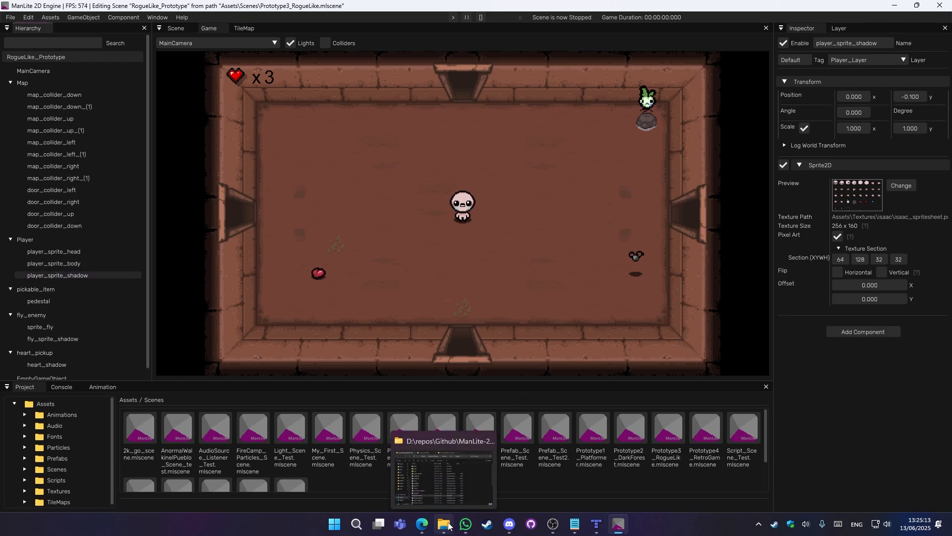
left_click(477, 479)
double_click(330, 198)
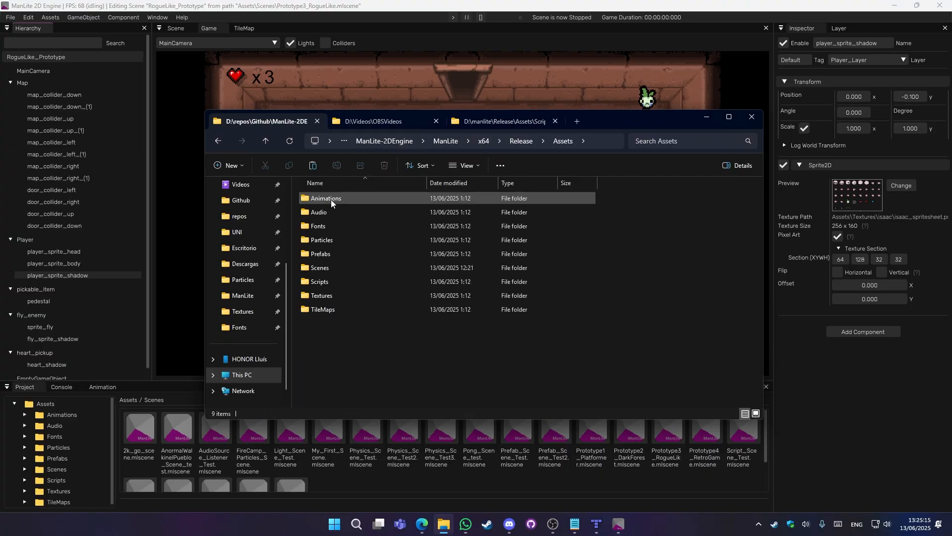
left_click(329, 280)
double_click(329, 278)
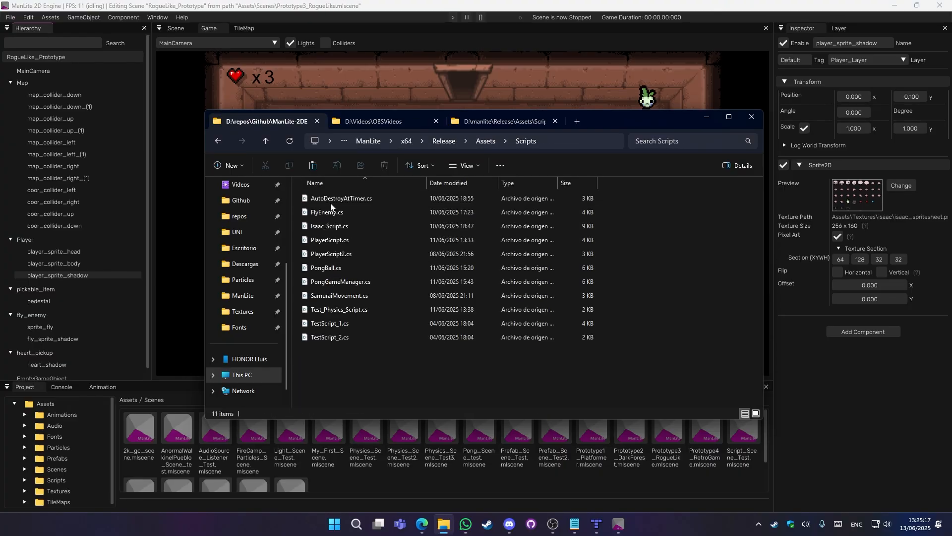
left_click(334, 226)
key("space")
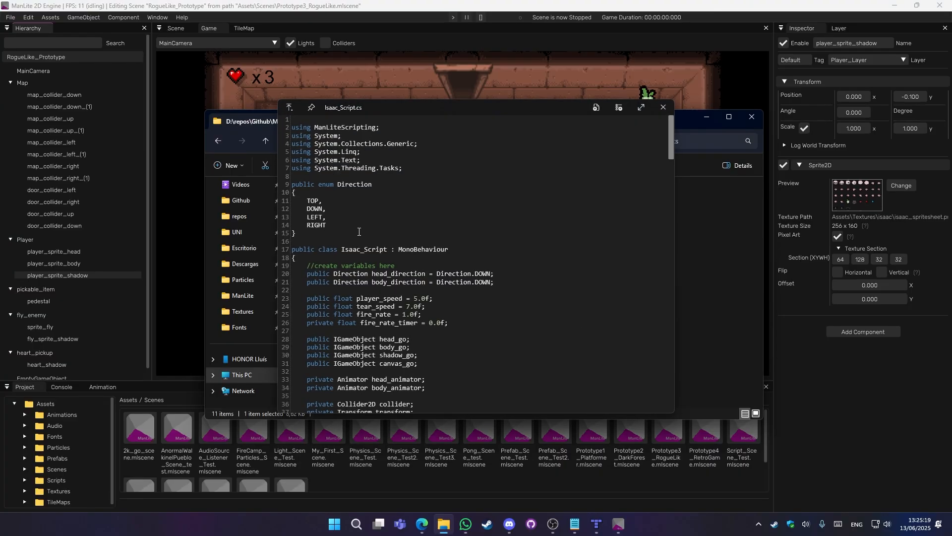
Step: Widen the script preview and examine the variable declarations and the component setup code in the Start method
left_click_drag(676, 216, 789, 216)
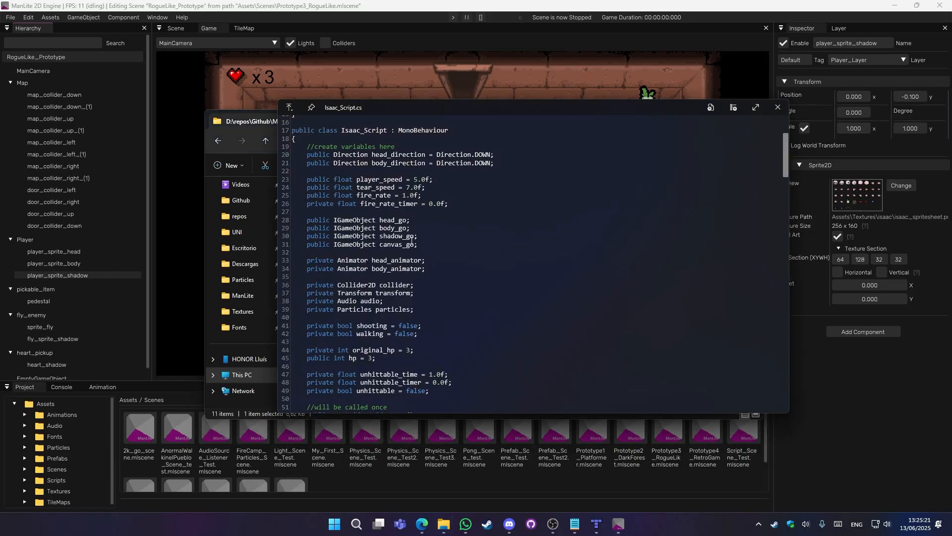
scroll(460, 293, "up", 5)
scroll(461, 293, "down", 7)
left_click_drag(459, 330, 293, 194)
scroll(381, 256, "up", 3)
scroll(487, 277, "down", 6)
left_click(537, 193)
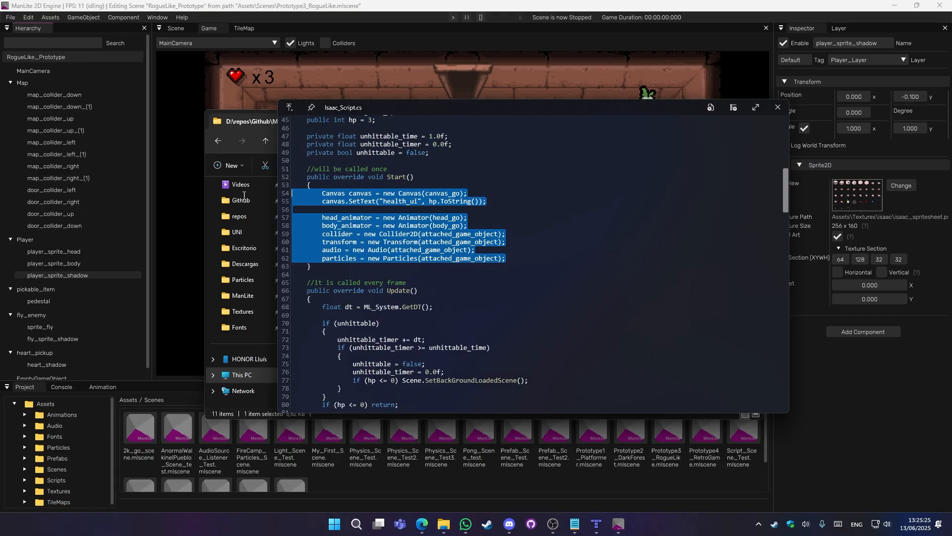
left_click(557, 224)
Step: Examine the script's input, shooting and damage code, close the preview, and return to ManLite 2D Engine
scroll(561, 235, "down", 3)
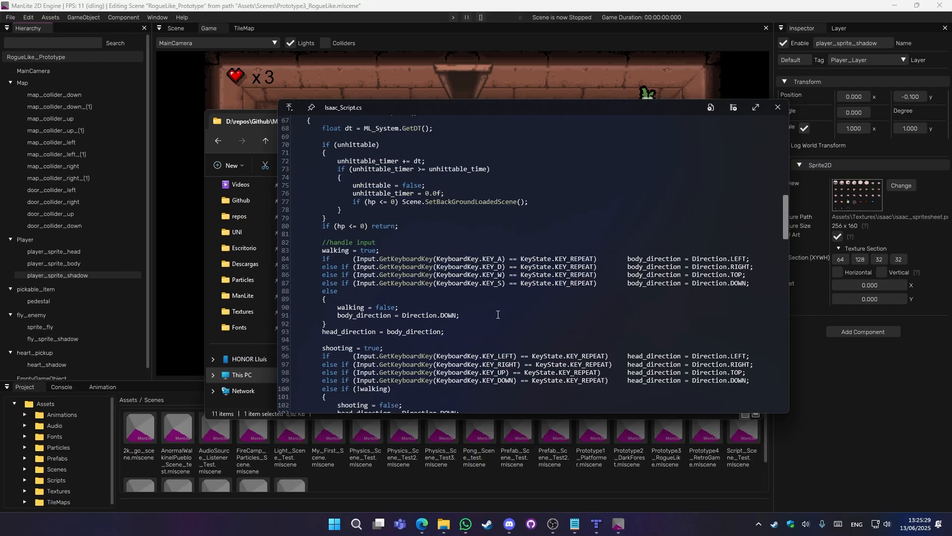
scroll(498, 314, "down", 9)
scroll(499, 316, "down", 10)
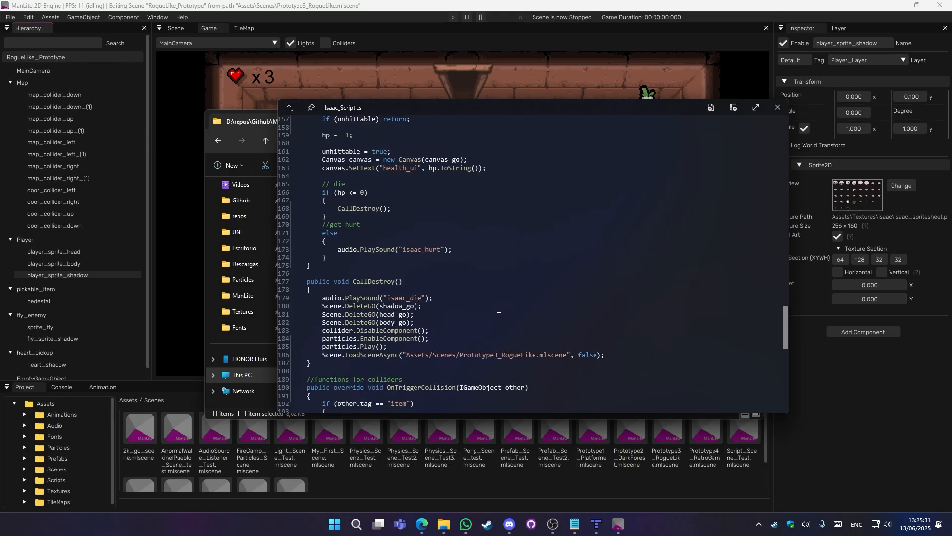
scroll(502, 316, "up", 20)
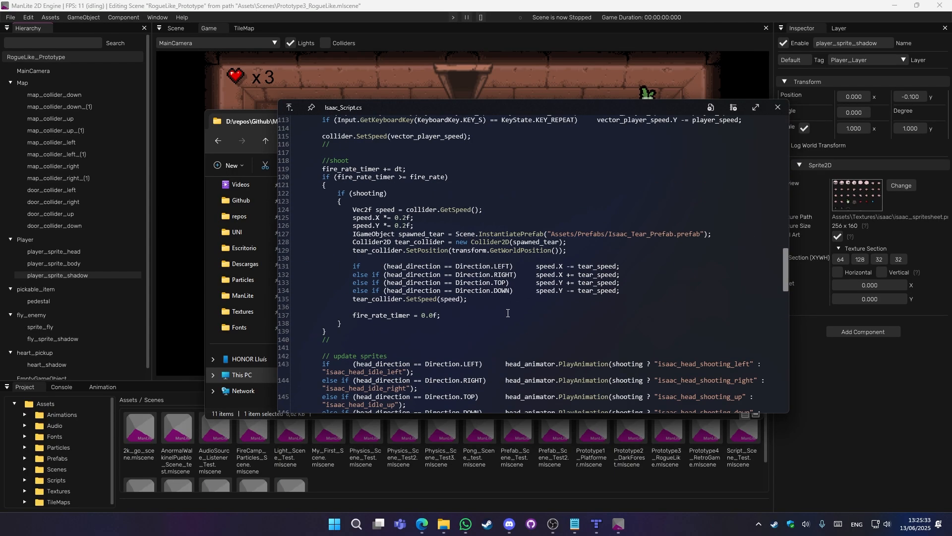
left_click(778, 107)
left_click_drag(630, 265, 646, 296)
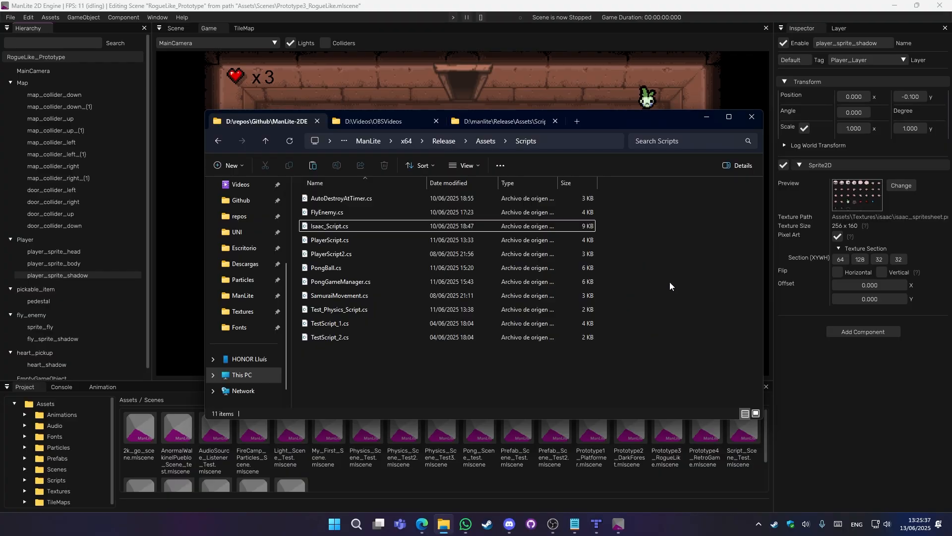
left_click(708, 118)
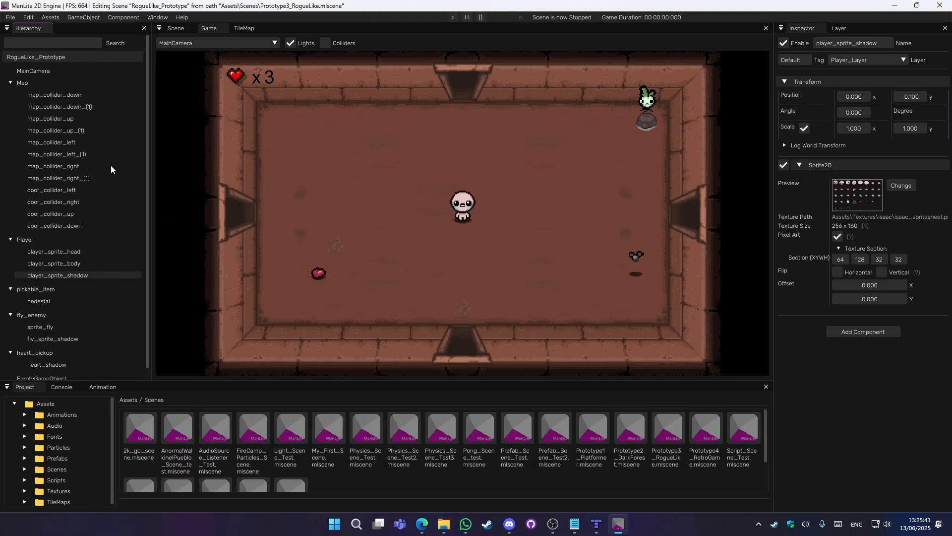
Step: Search the scene hierarchy for "map" and clear the search
left_click(58, 43)
type("map")
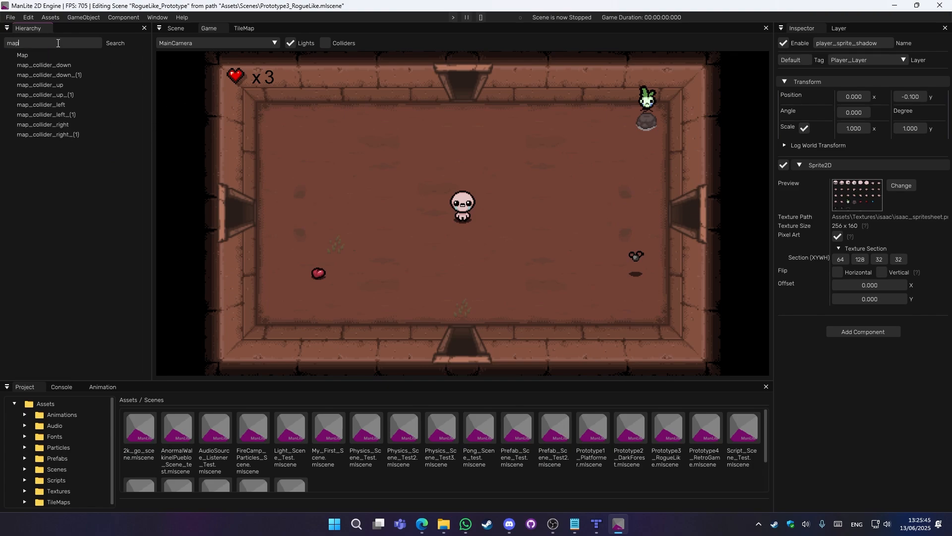
key("BackSpace")
key("BackSpace")
key("BackSpace")
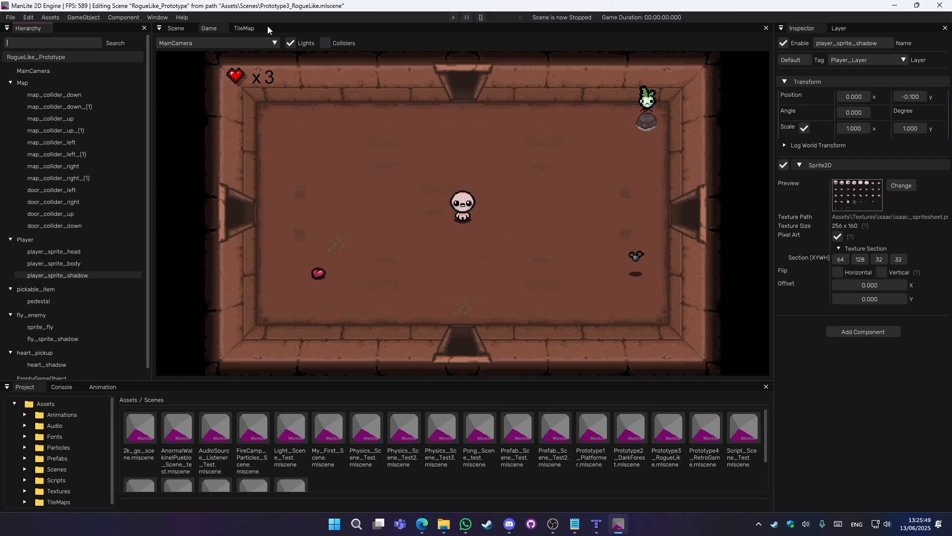
Step: Switch to the Scene view and bring the whole roguelike room into view
left_click(242, 27)
left_click(180, 28)
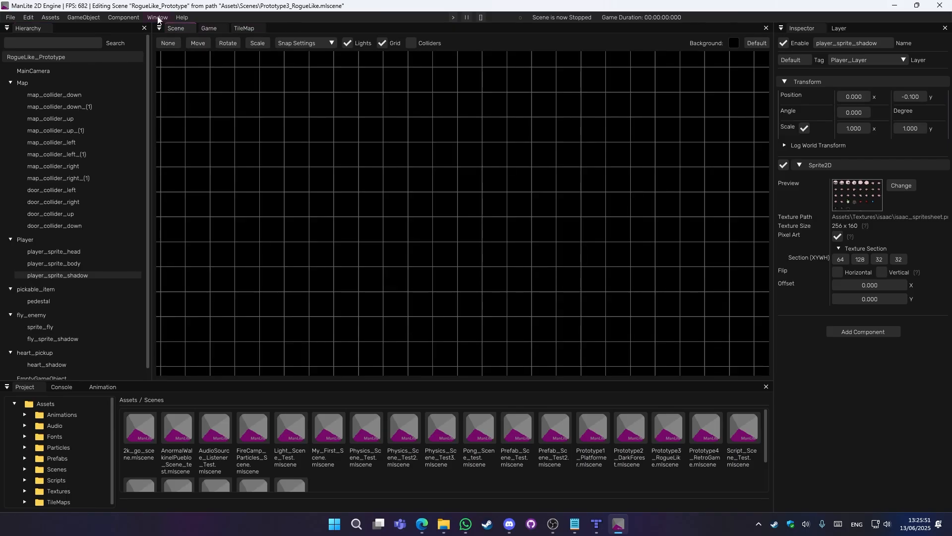
left_click(11, 18)
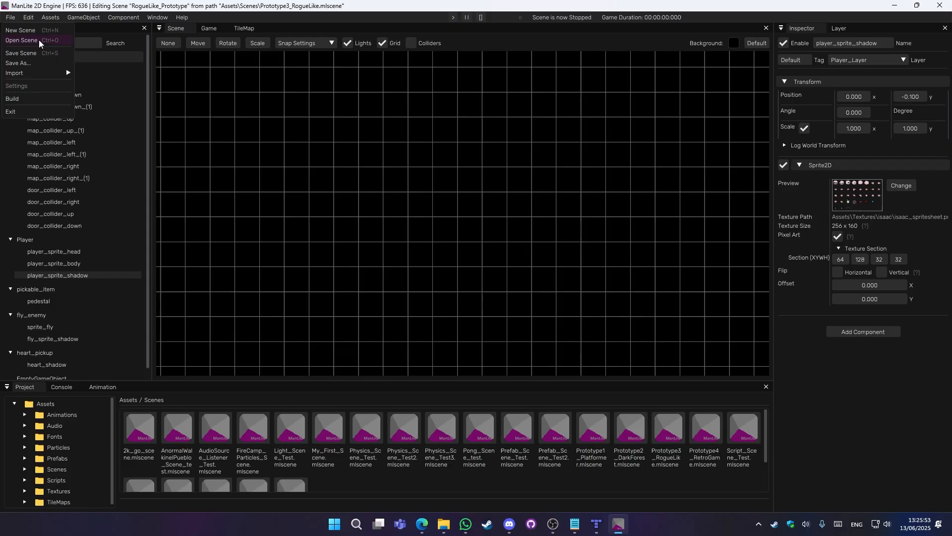
left_click(10, 19)
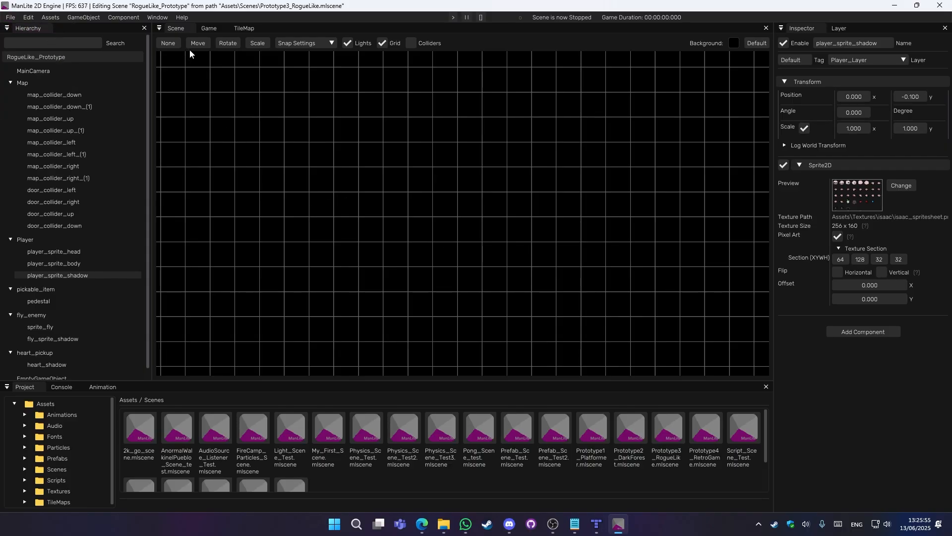
middle_click_drag(189, 51, 159, 535)
middle_click_drag(638, 139, 257, 364)
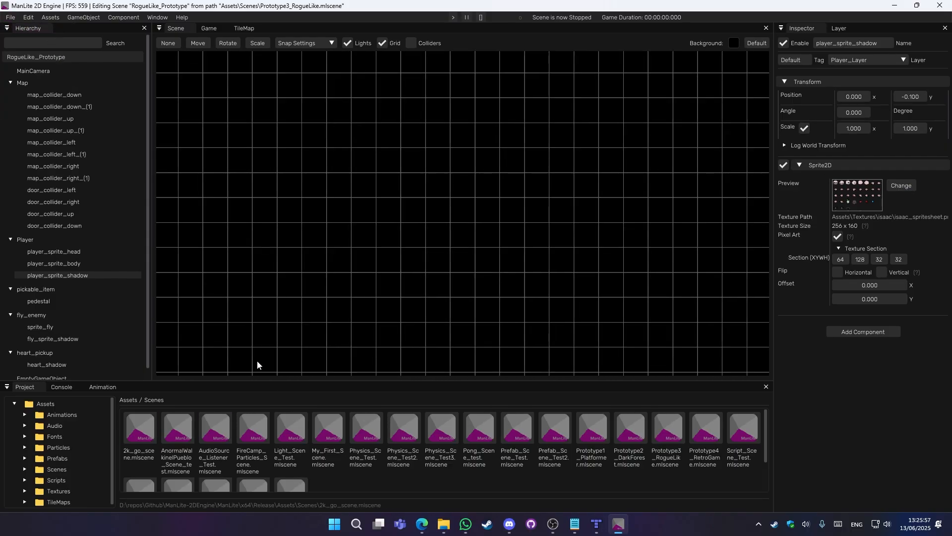
middle_click_drag(863, 61, 835, 181)
scroll(502, 223, "down", 10)
middle_click_drag(597, 164, 489, 237)
scroll(574, 310, "up", 10)
scroll(485, 228, "down", 1)
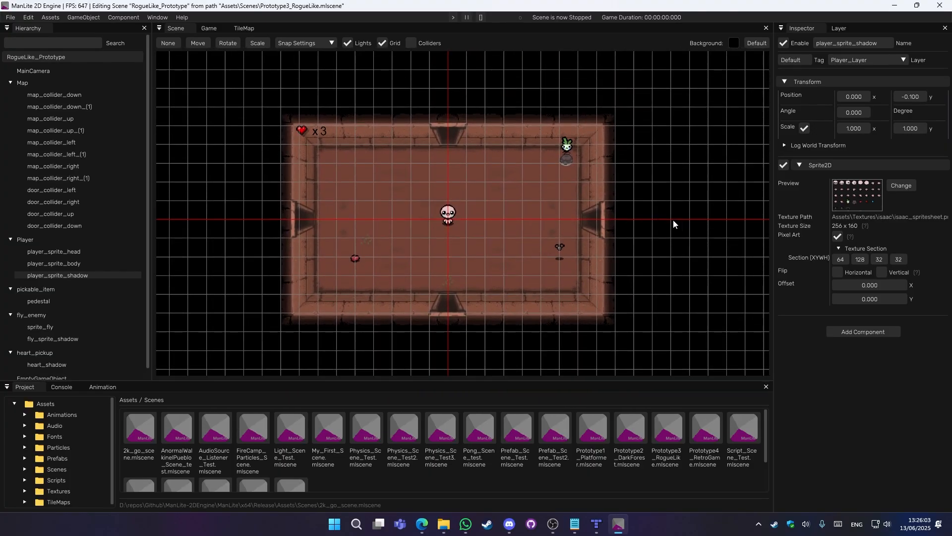
key("a")
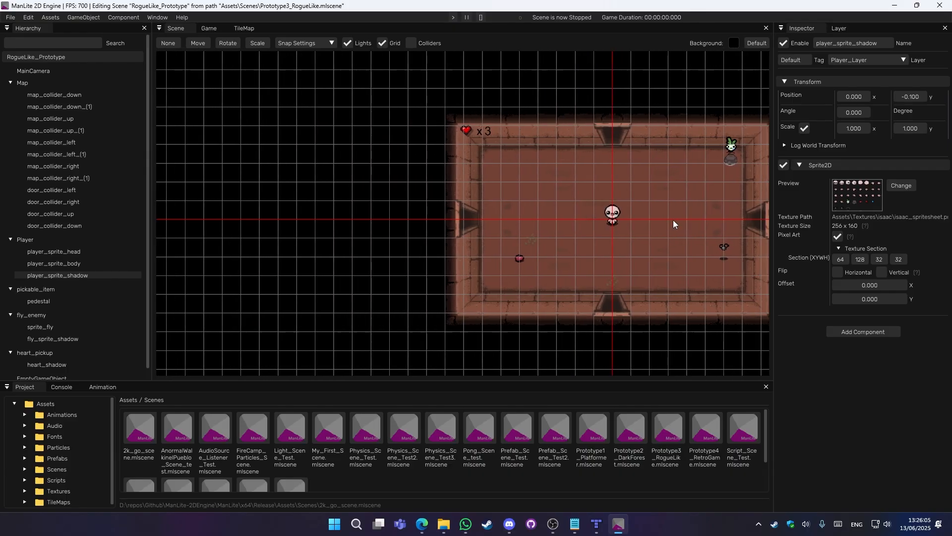
key("d")
key("w")
key("s")
key("d")
key("a")
key("w")
key("s")
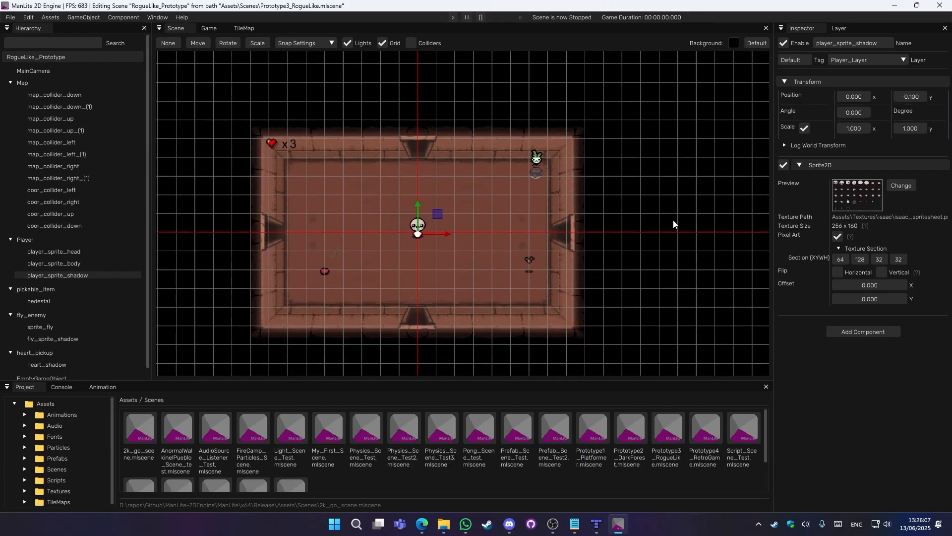
key("a")
key("d")
key("a")
key("d")
key("a")
key("d")
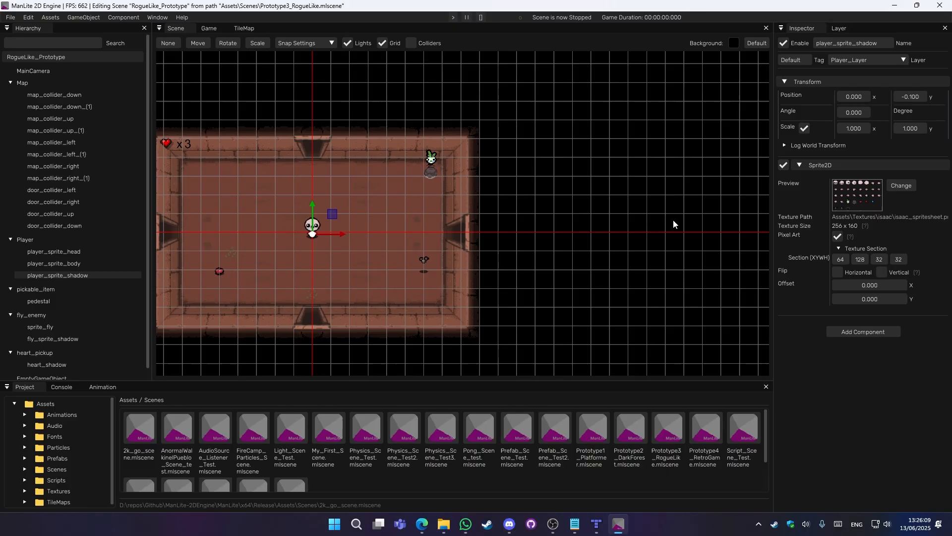
key("a")
key("a")
Step: Duplicate the player_sprite_shadow object four times under Player
key("ctrl+d")
key("ctrl+d")
key("a")
key("ctrl+d")
key("a")
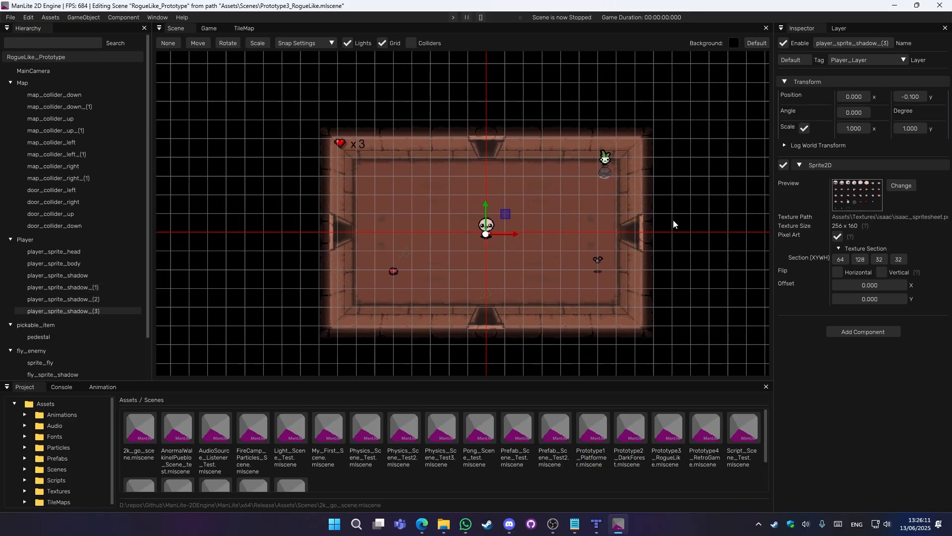
key("ctrl+d")
key("a")
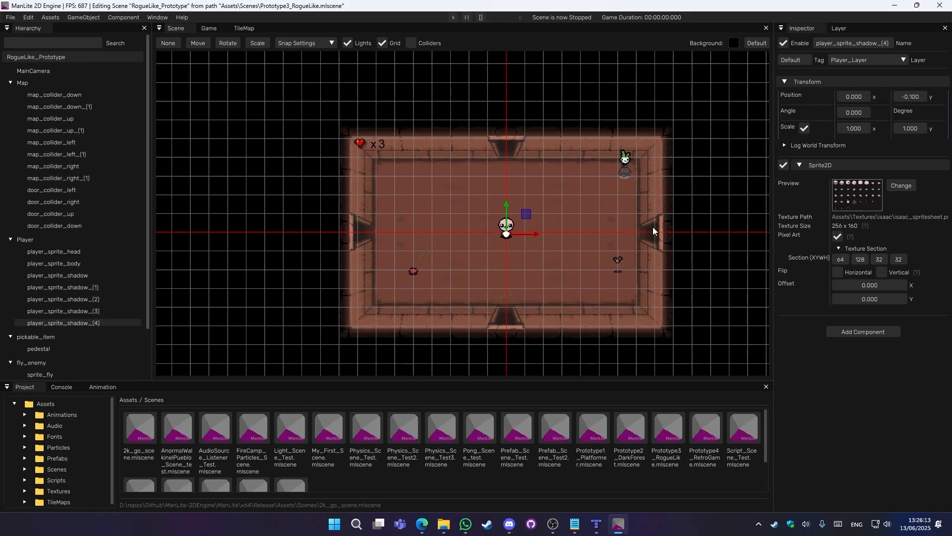
scroll(651, 229, "down", 1)
scroll(600, 239, "up", 2)
middle_click_drag(613, 240, 565, 249)
scroll(544, 241, "up", 3)
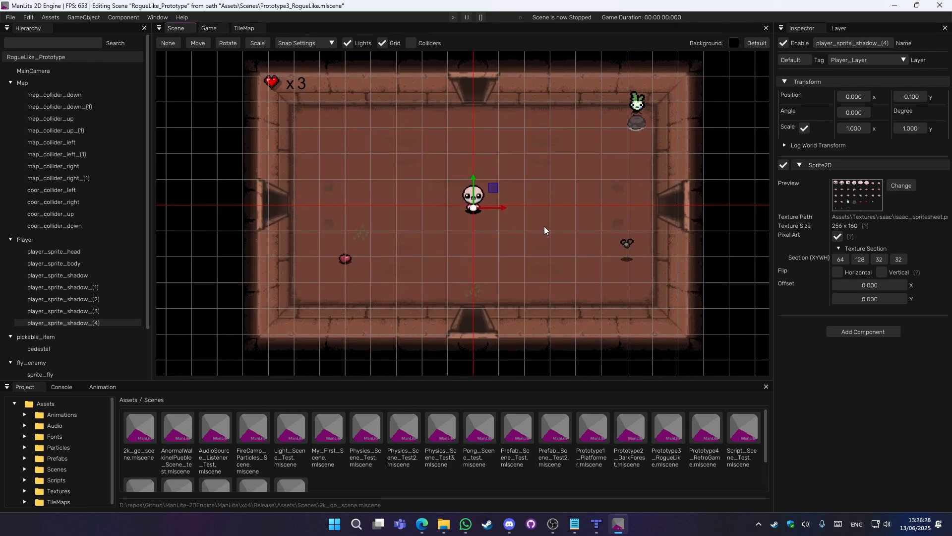
scroll(514, 220, "down", 3)
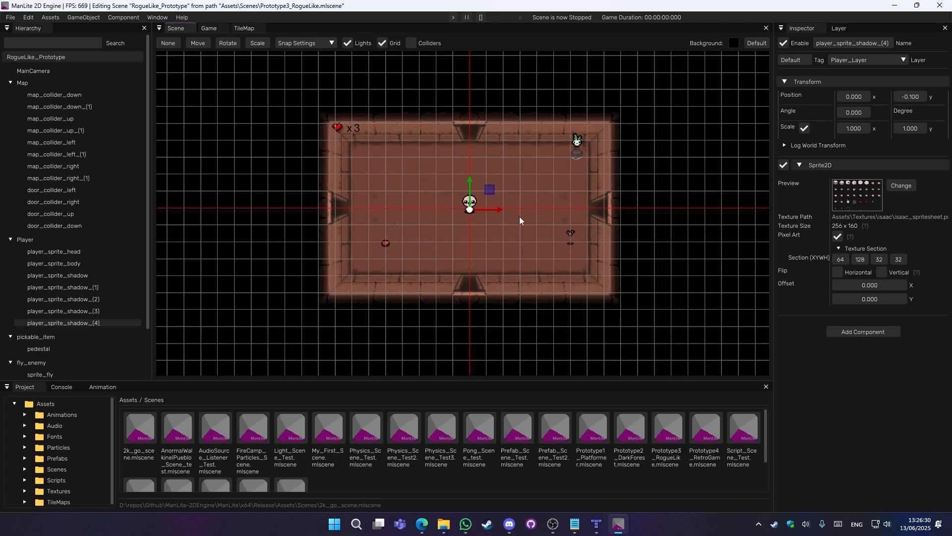
scroll(519, 219, "up", 7)
scroll(520, 221, "down", 3)
scroll(520, 221, "up", 2)
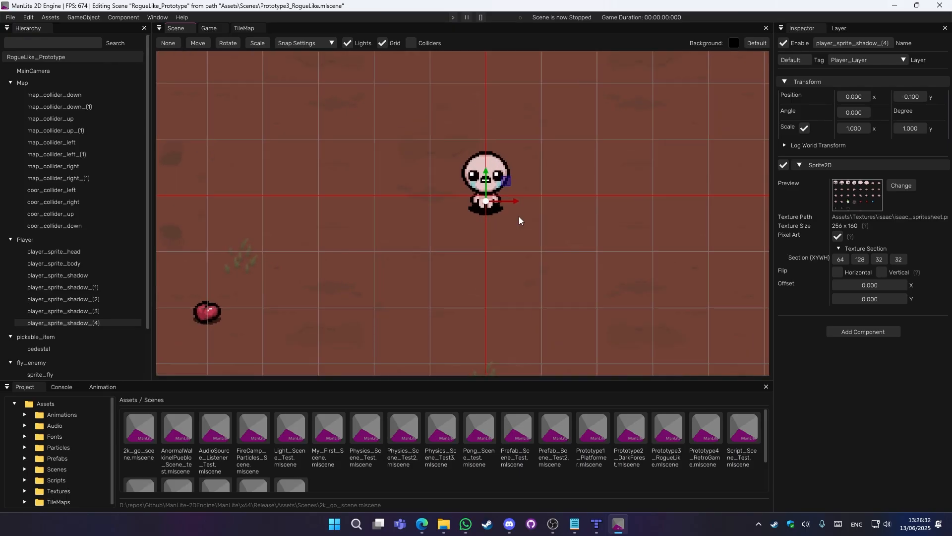
scroll(519, 222, "down", 4)
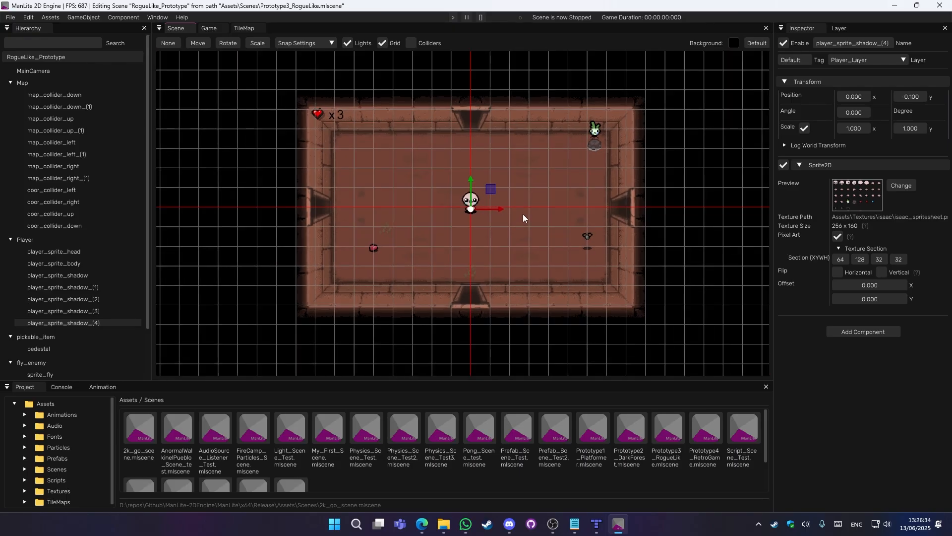
scroll(518, 224, "down", 2)
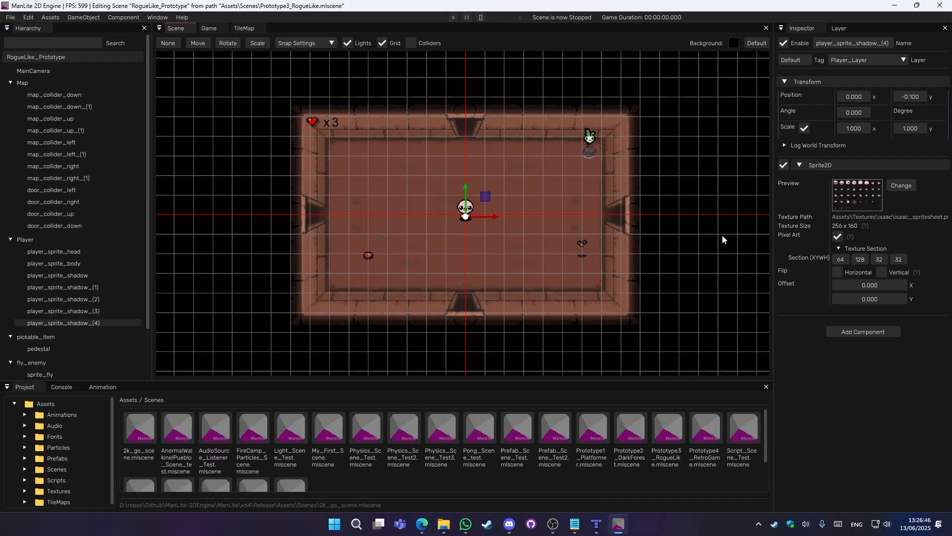
scroll(702, 237, "up", 3)
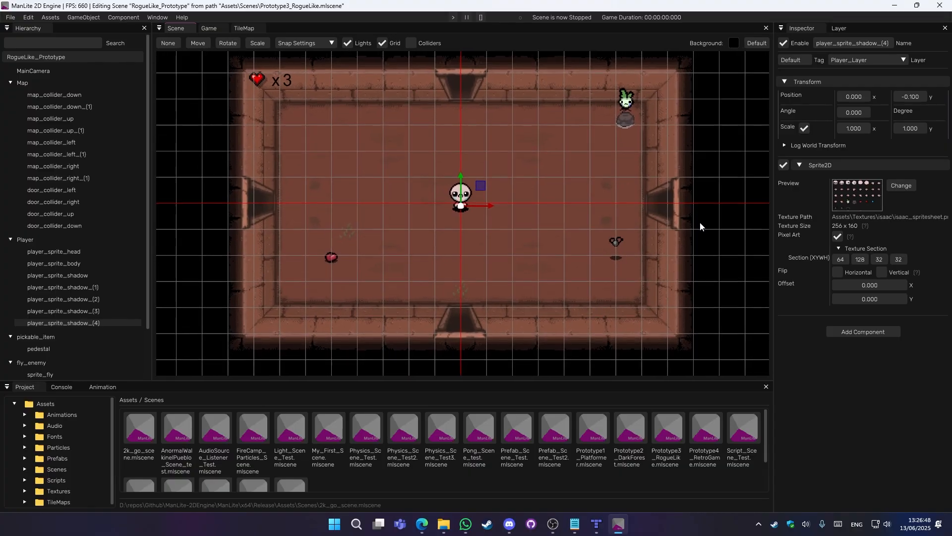
scroll(699, 233, "down", 2)
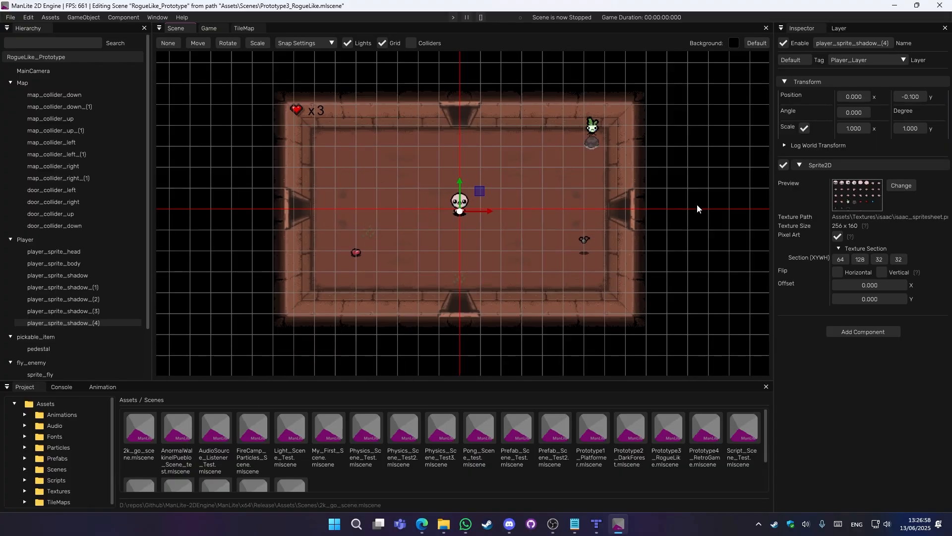